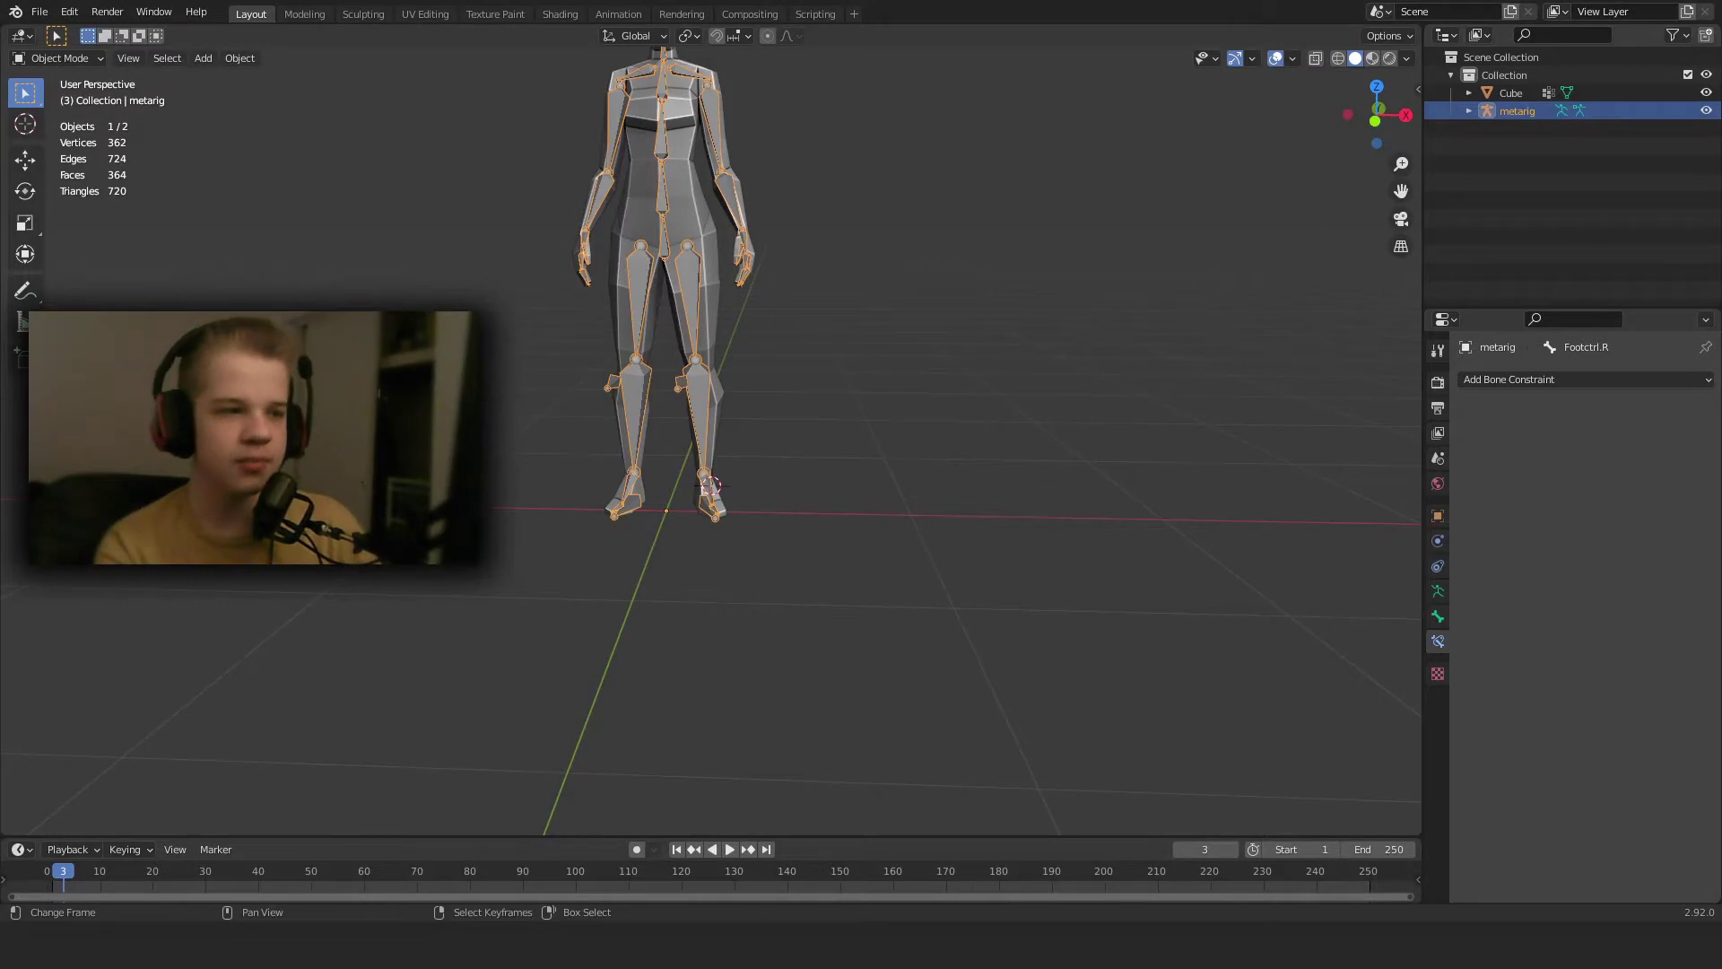
Select the body mesh together with the metarig and parent it to the armature with automatic weights.
scroll(962, 291, down, 3)
middle_drag(962, 291, 1160, 461)
scroll(996, 471, up, 8)
scroll(996, 471, down, 5)
scroll(1022, 469, up, 6)
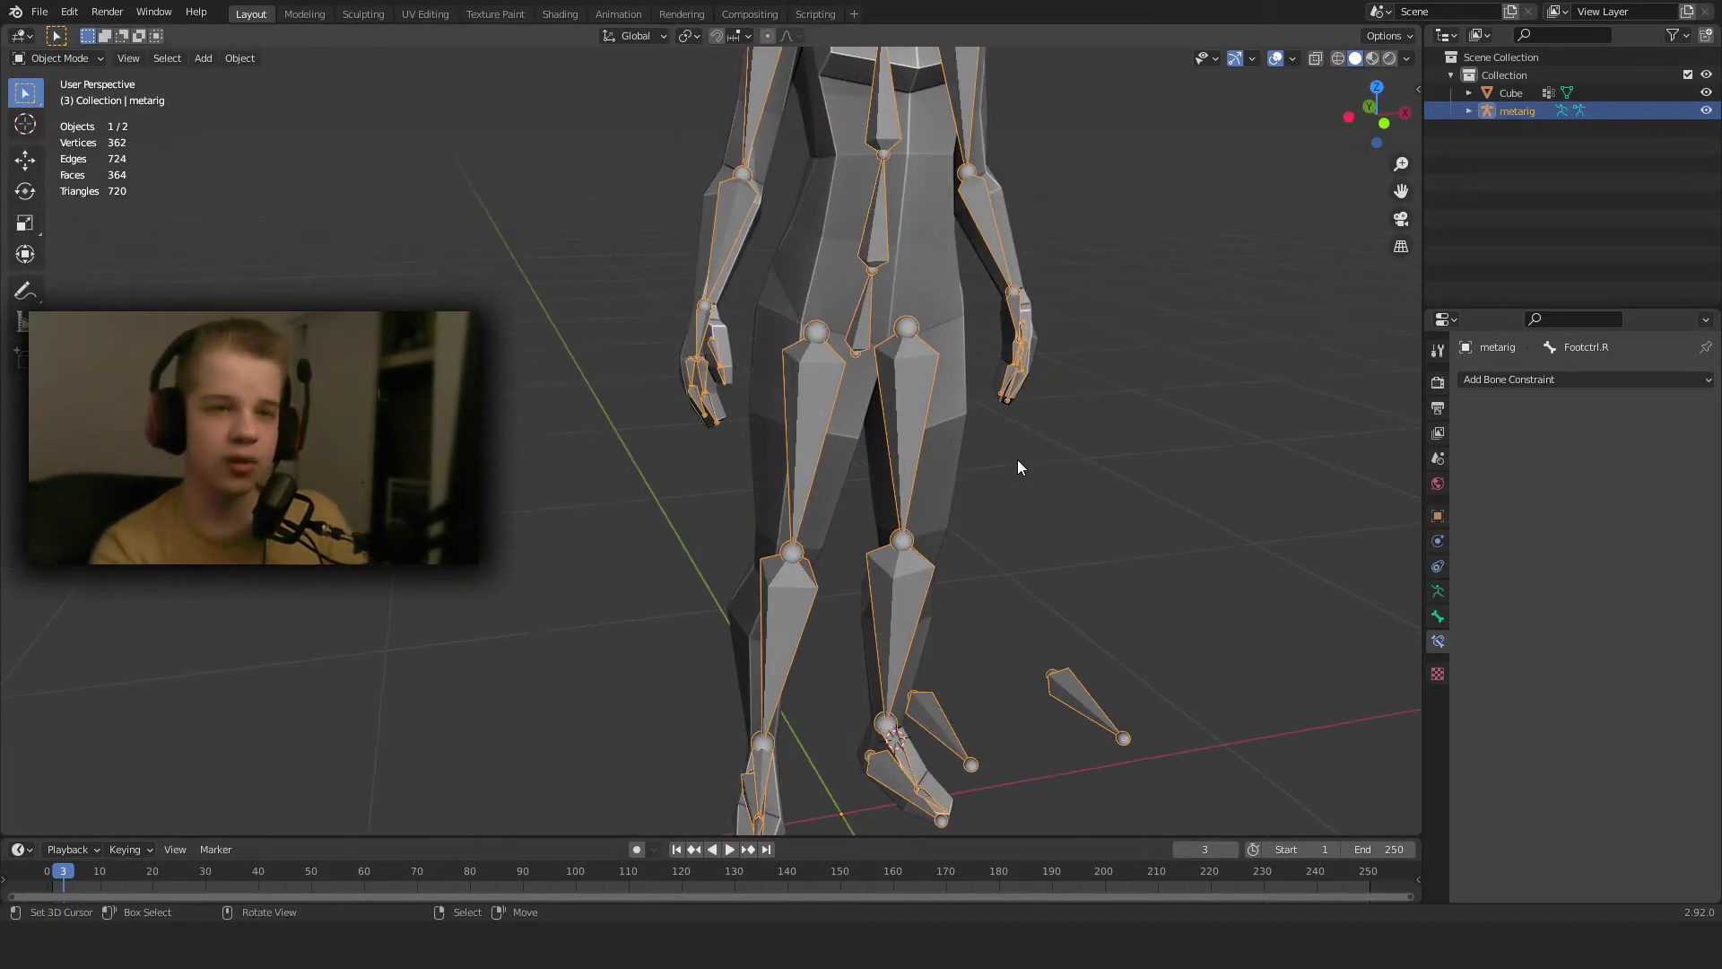
scroll(1017, 467, down, 5)
middle_drag(983, 436, 821, 476)
scroll(788, 345, up, 4)
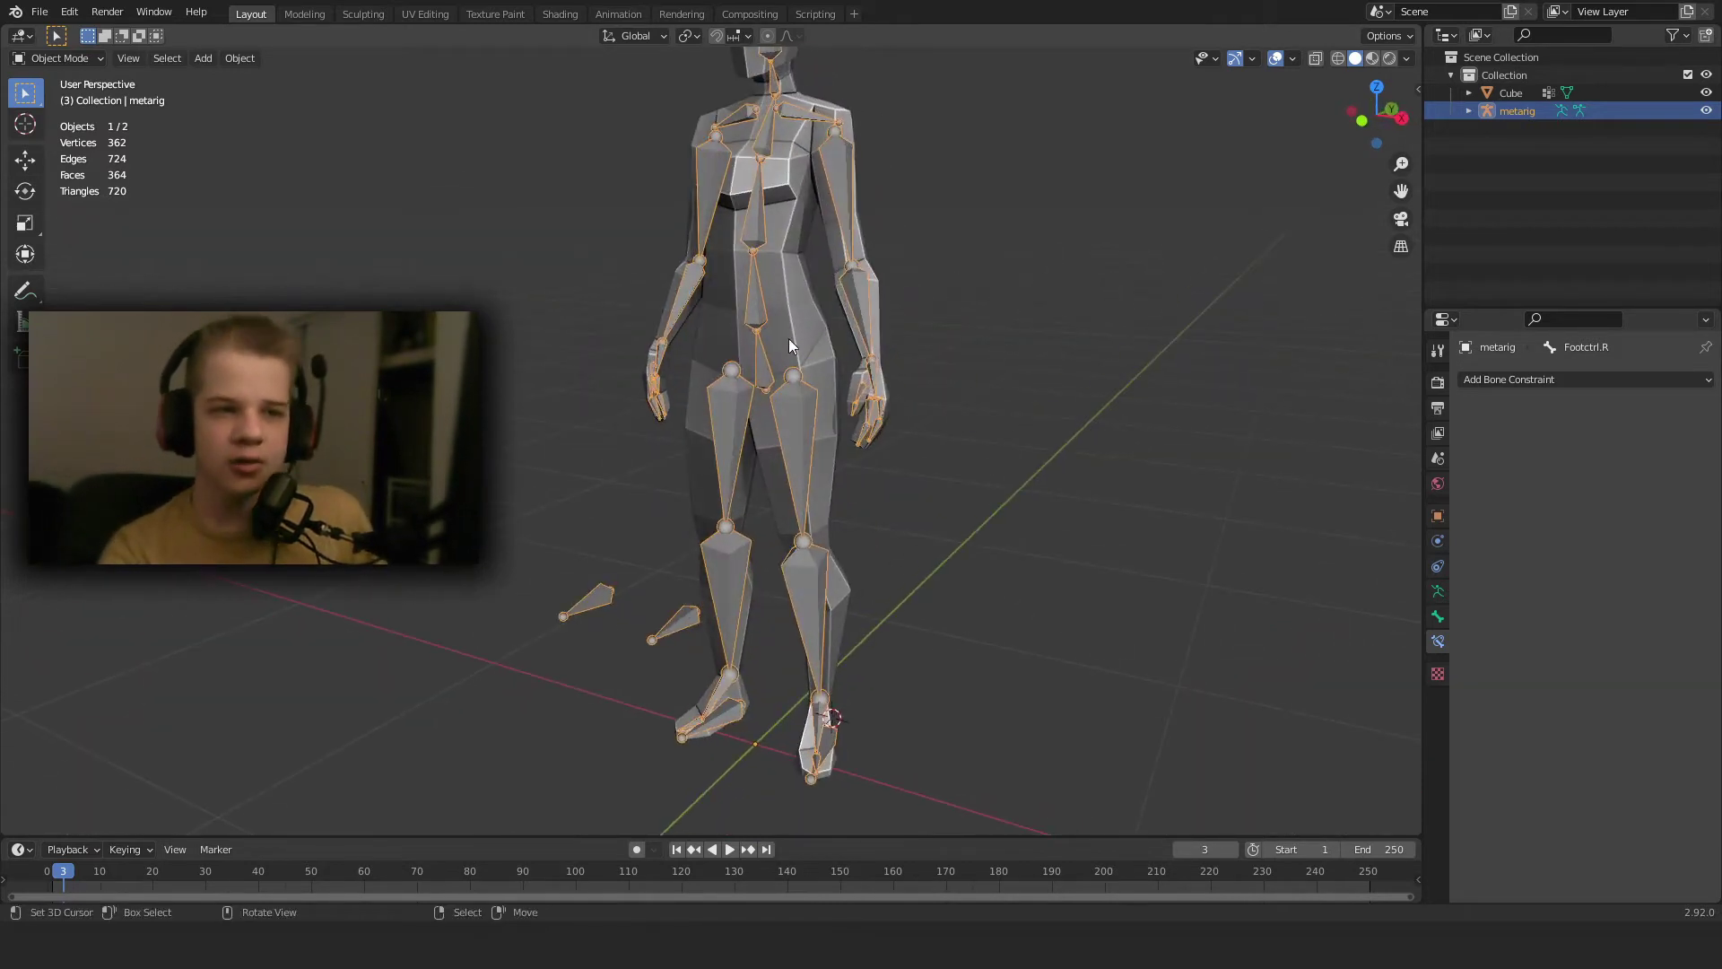
click(809, 317)
shift+click(788, 407)
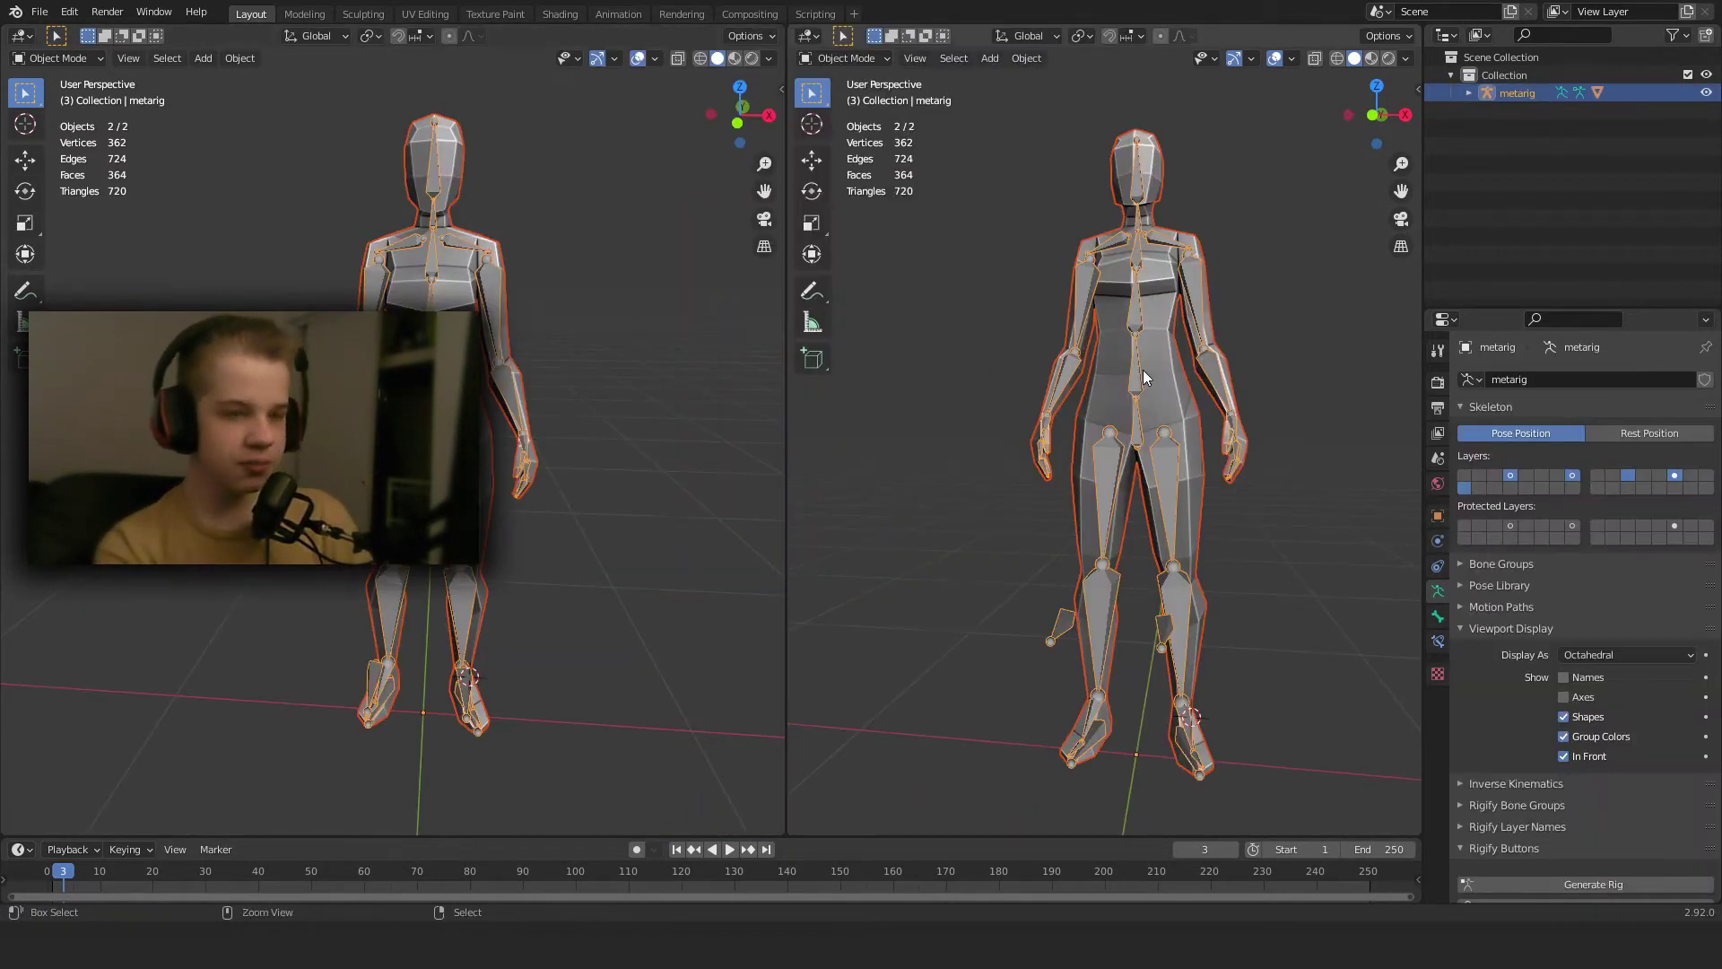
key(ctrl+p)
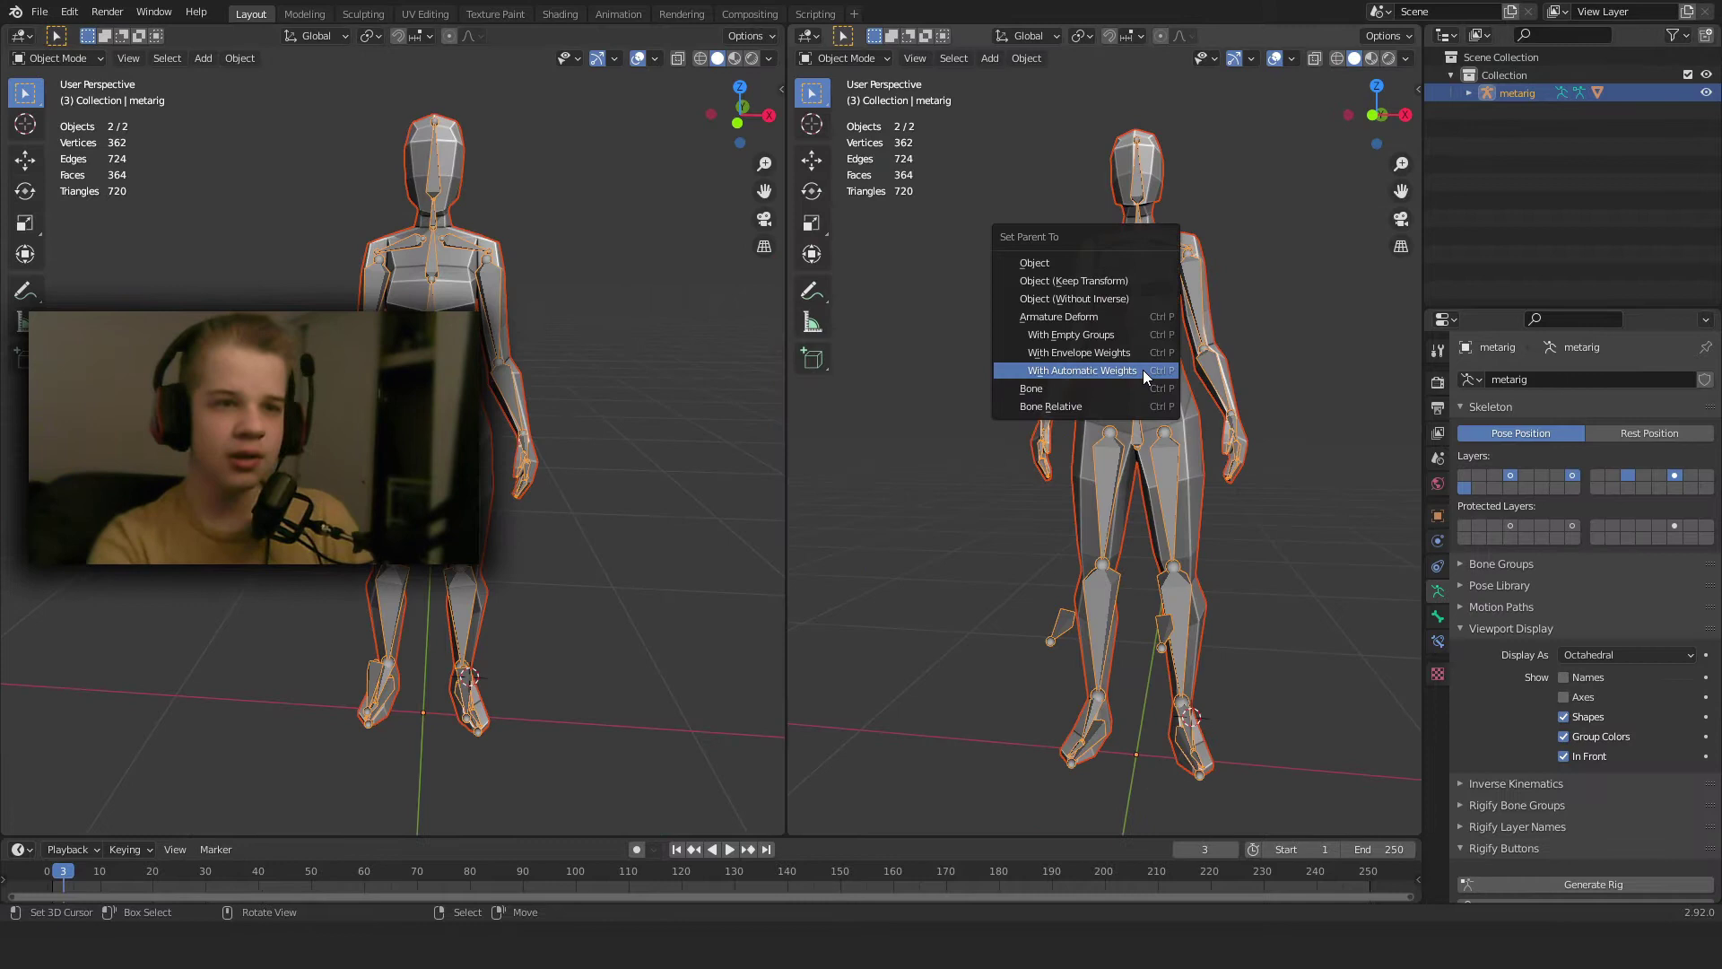
click(1142, 369)
Select the body mesh and look through its list of vertex groups.
click(1150, 447)
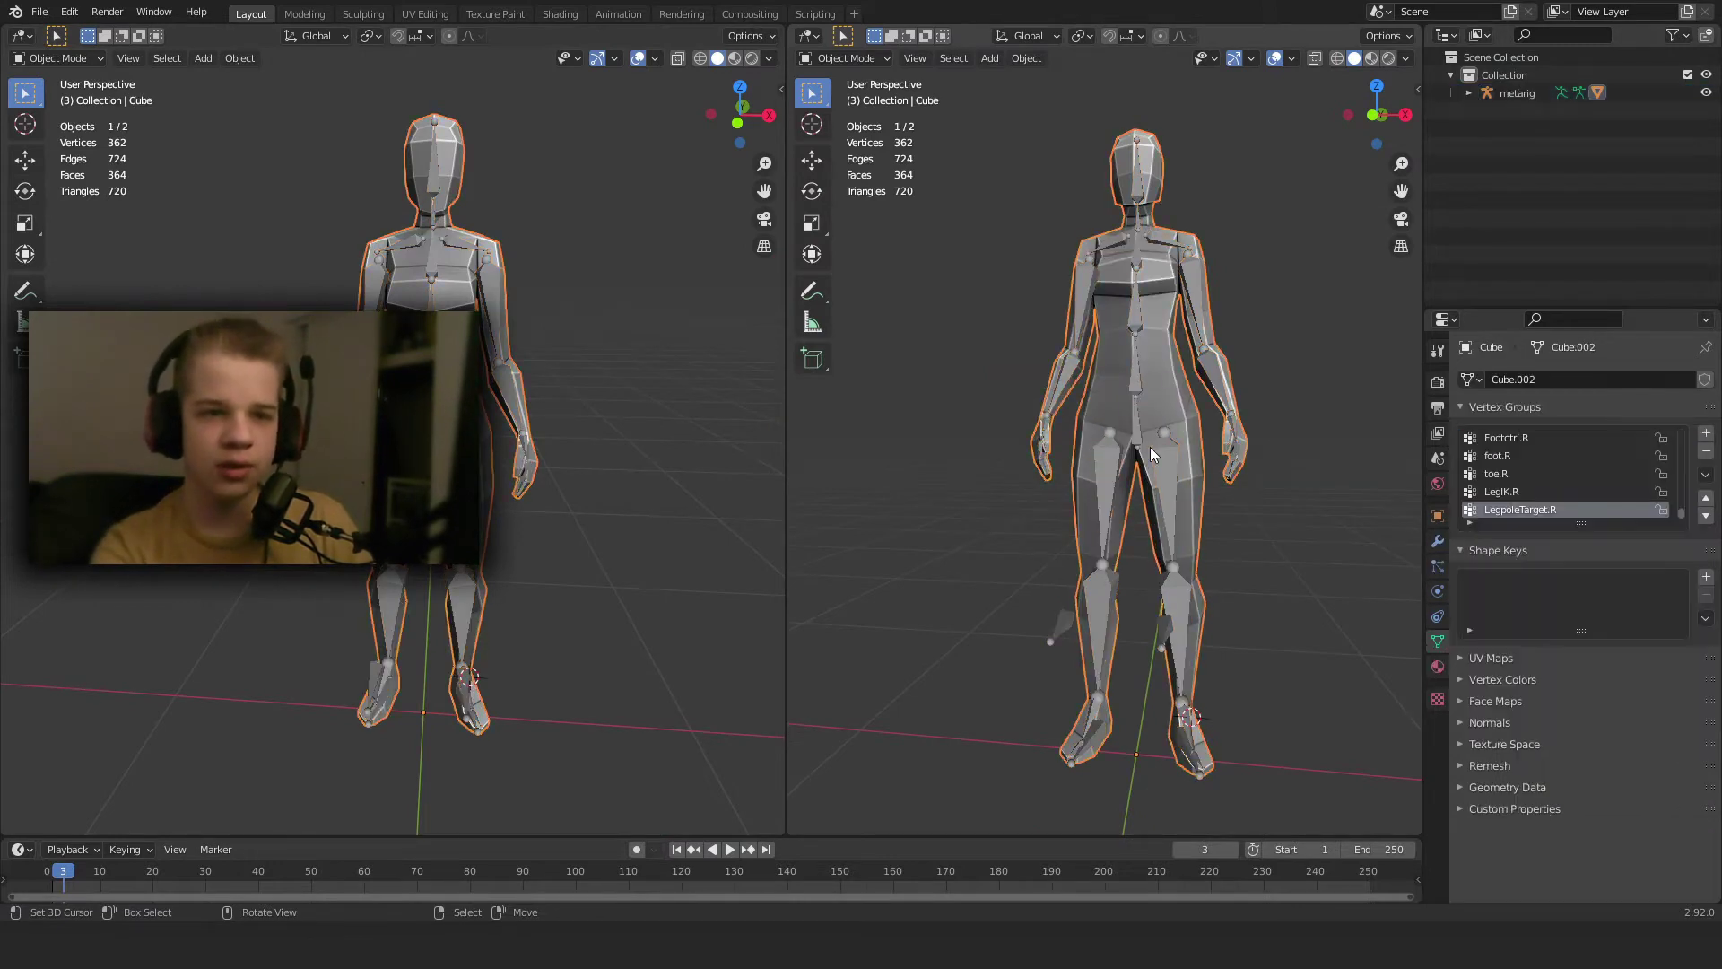
scroll(1613, 506, up, 20)
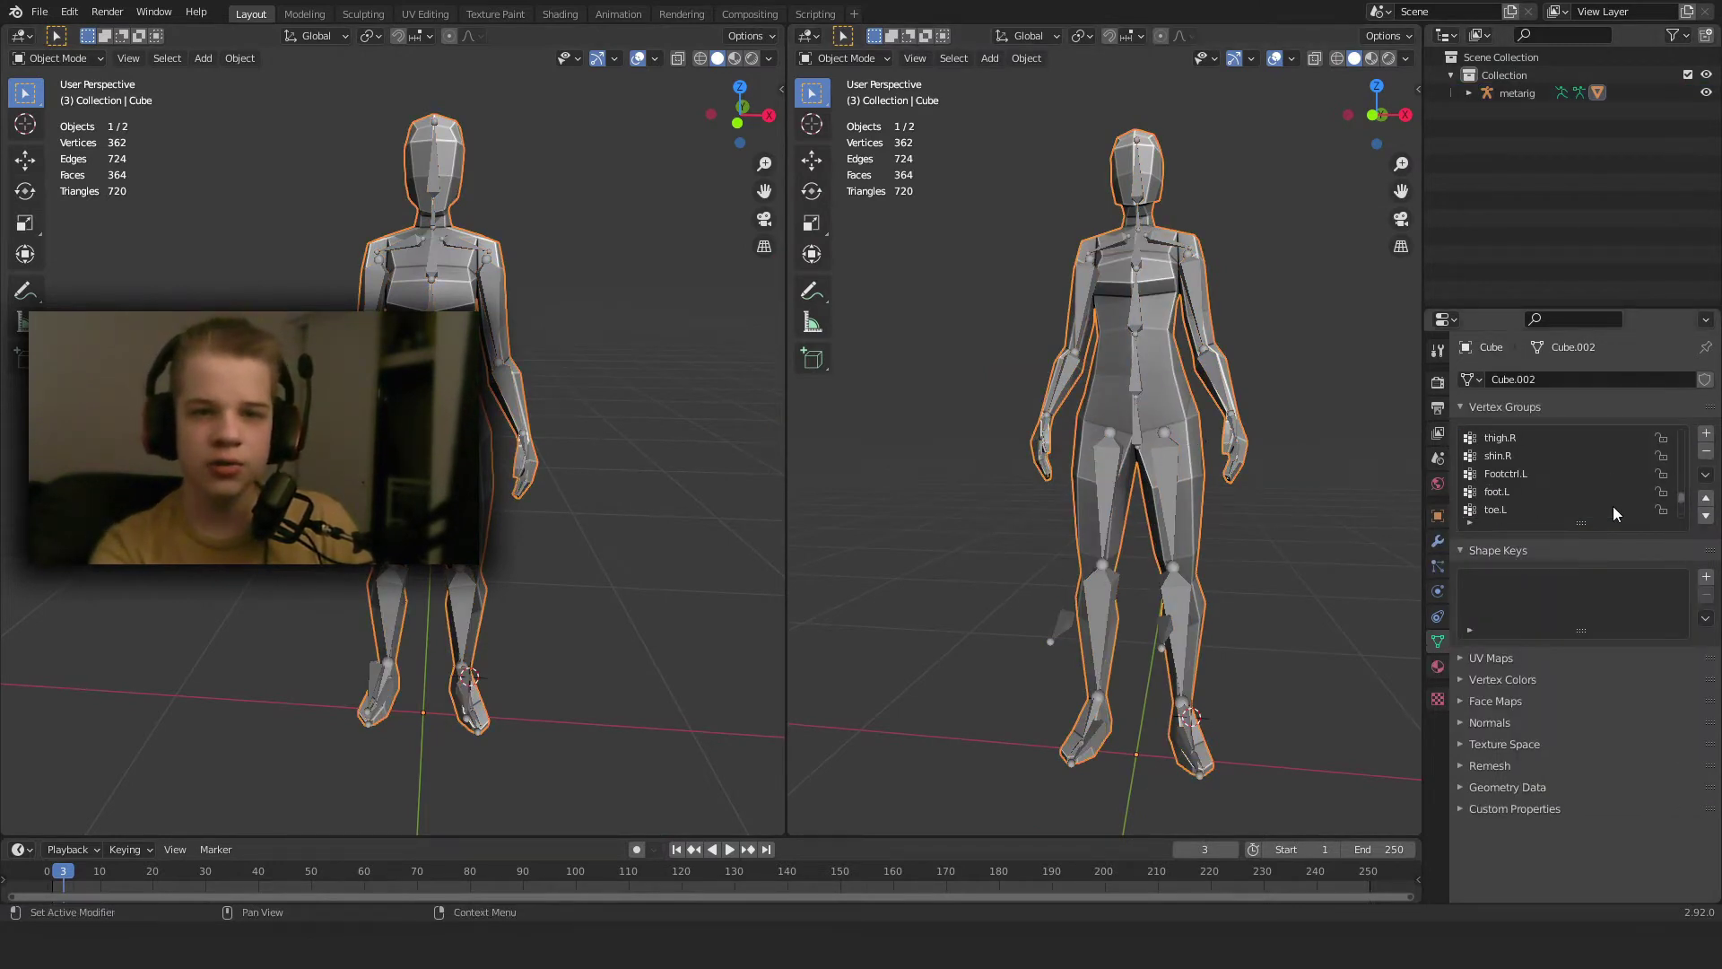
scroll(1612, 497, down, 15)
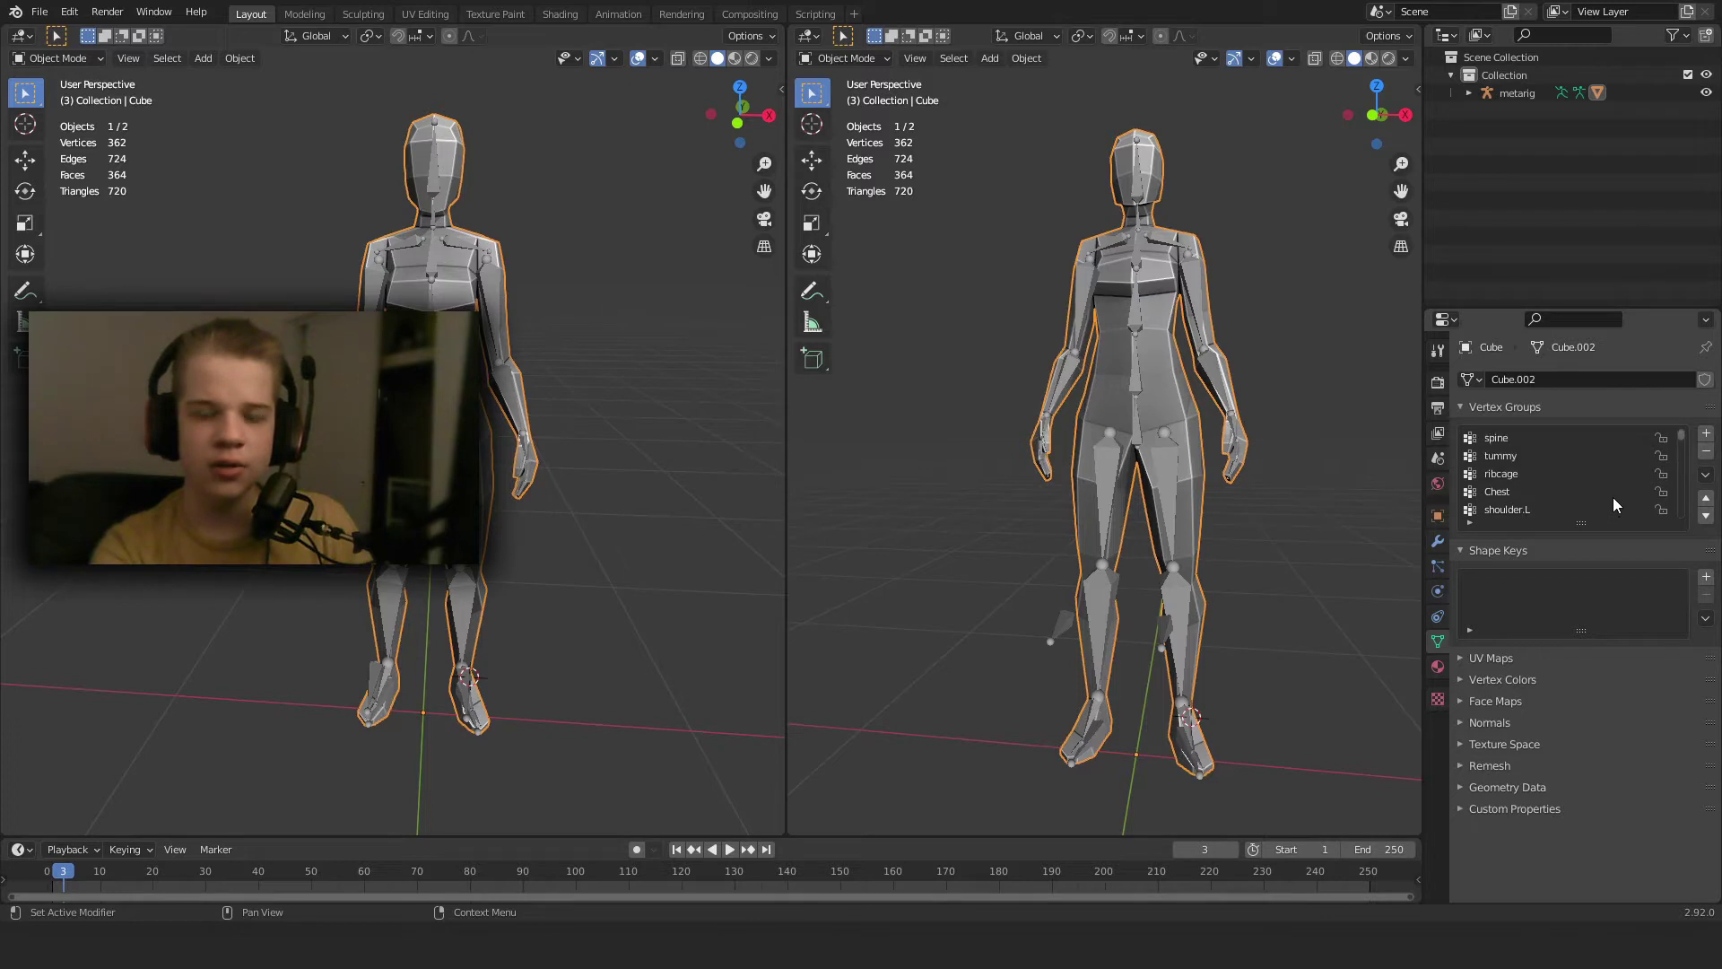
scroll(1616, 498, down, 6)
scroll(1186, 540, down, 4)
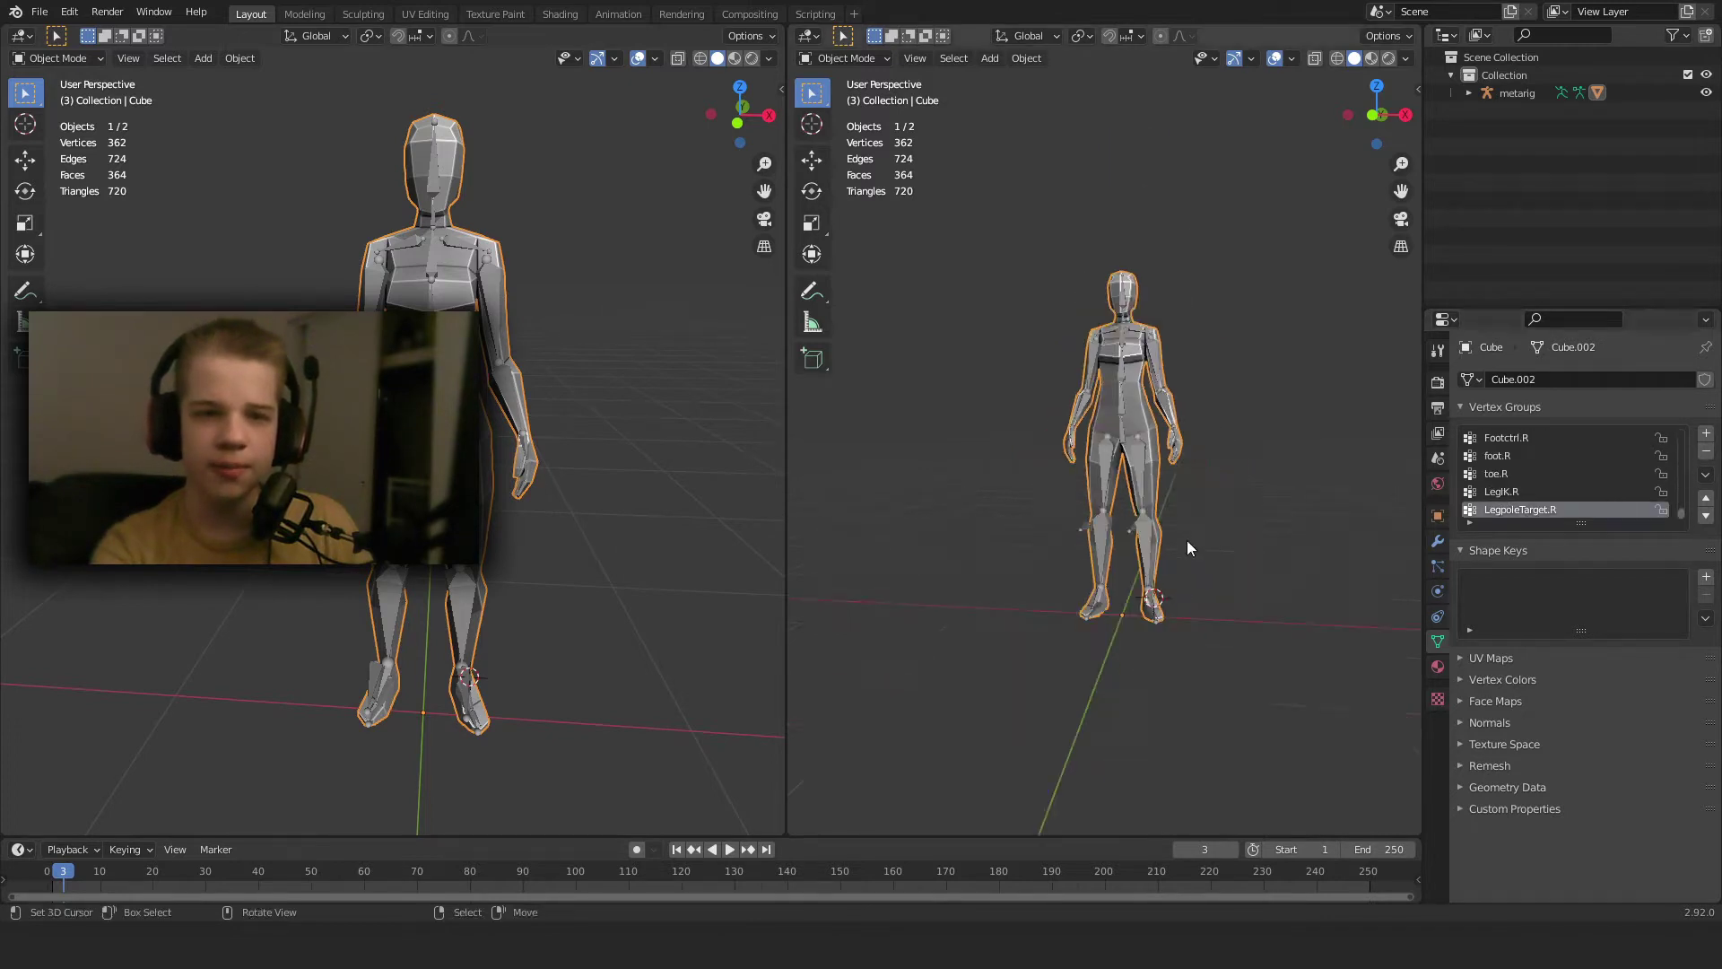
Join the two 3D viewports into a single one.
scroll(1096, 514, up, 4)
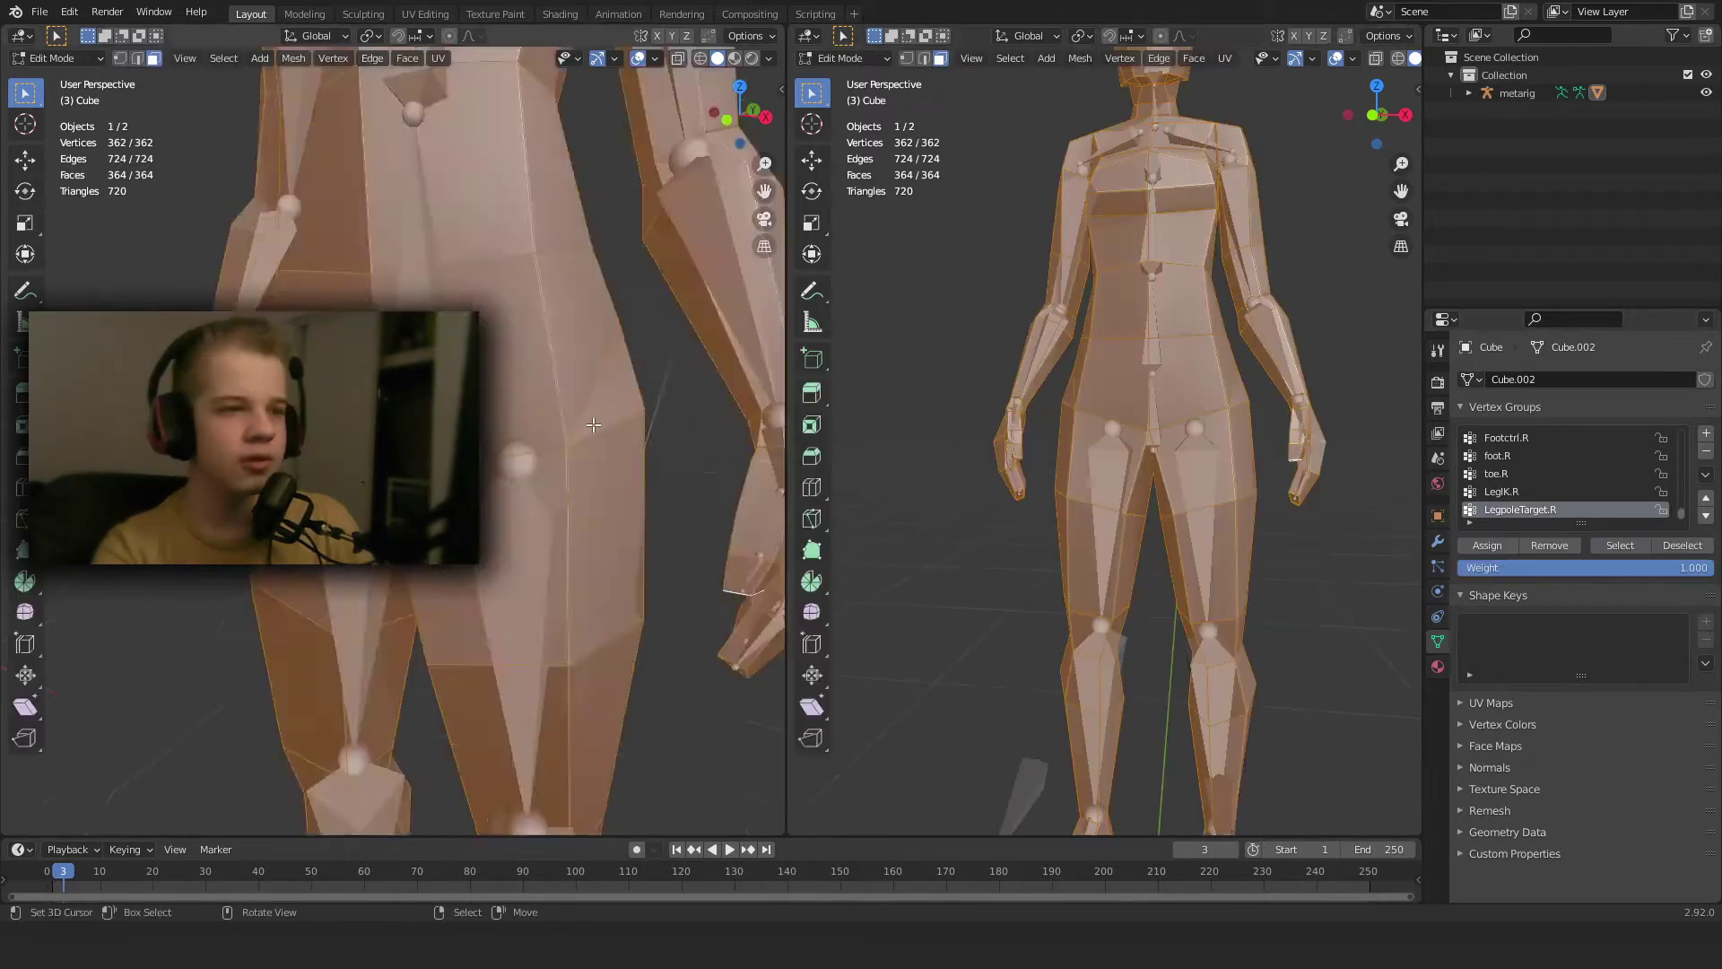
scroll(600, 430, down, 3)
scroll(656, 451, down, 5)
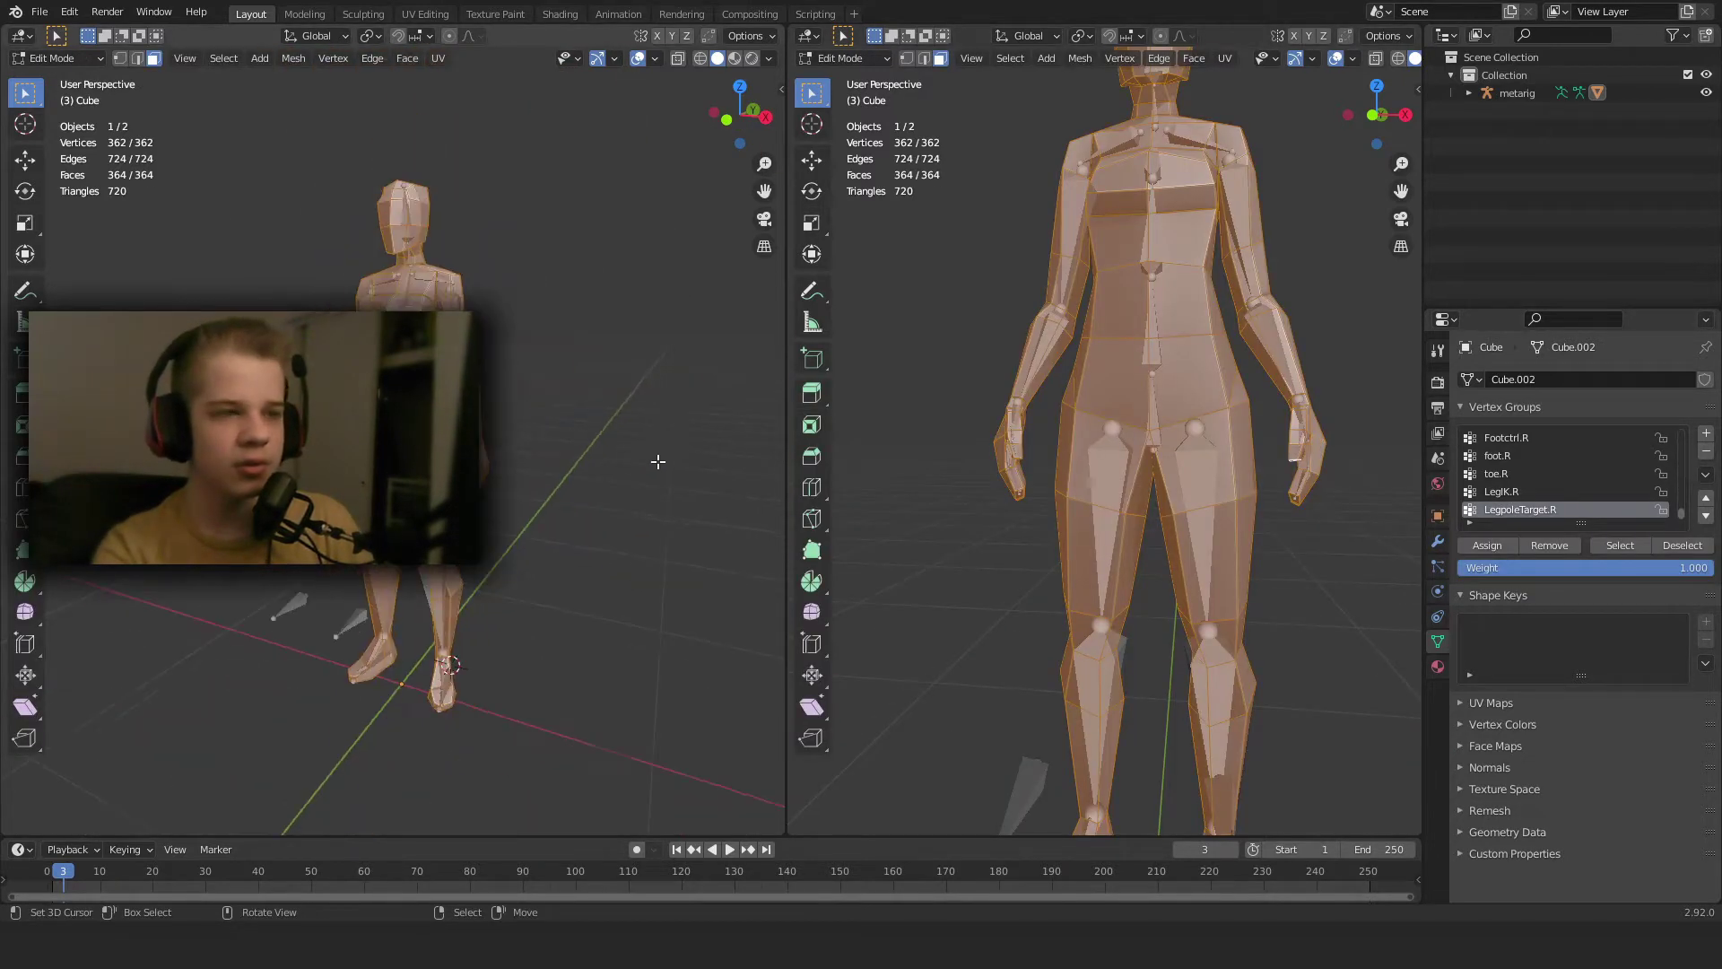
drag(794, 27, 654, 46)
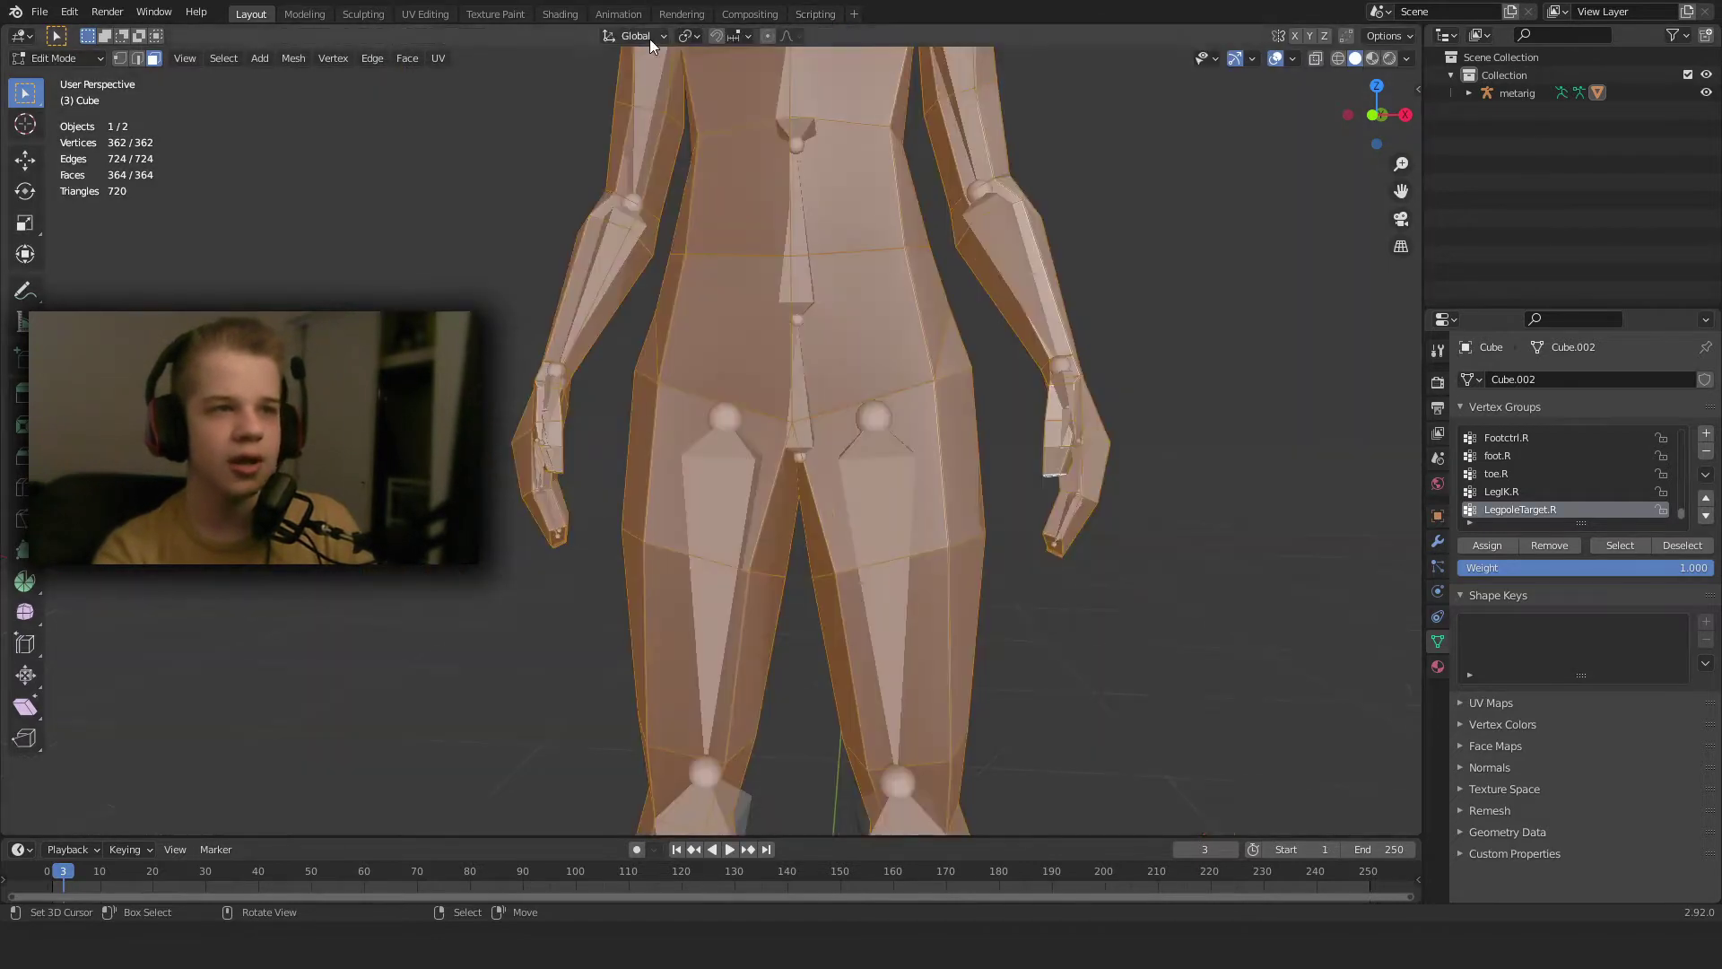
Inspect the body mesh's LegpoleTarget.R weights from several angles in Weight Paint mode and return to Object Mode.
scroll(866, 459, down, 6)
key(ctrl+Tab)
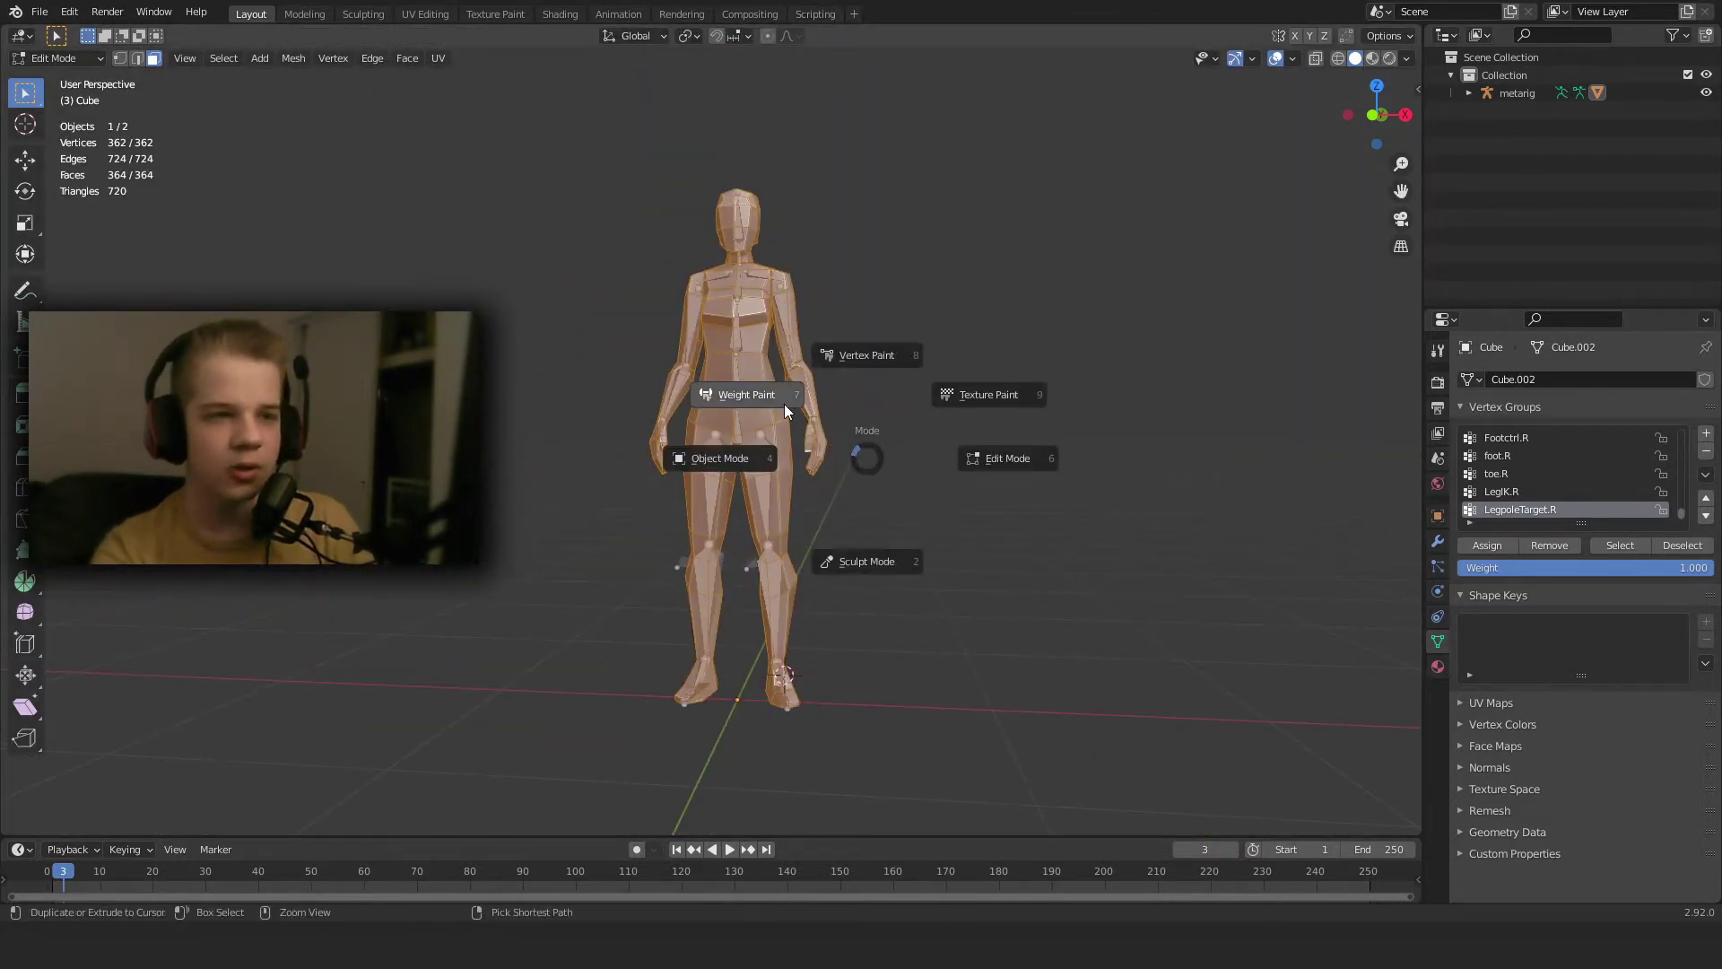
click(784, 405)
scroll(892, 439, up, 4)
scroll(892, 444, down, 4)
middle_drag(905, 457, 879, 476)
scroll(1008, 486, up, 2)
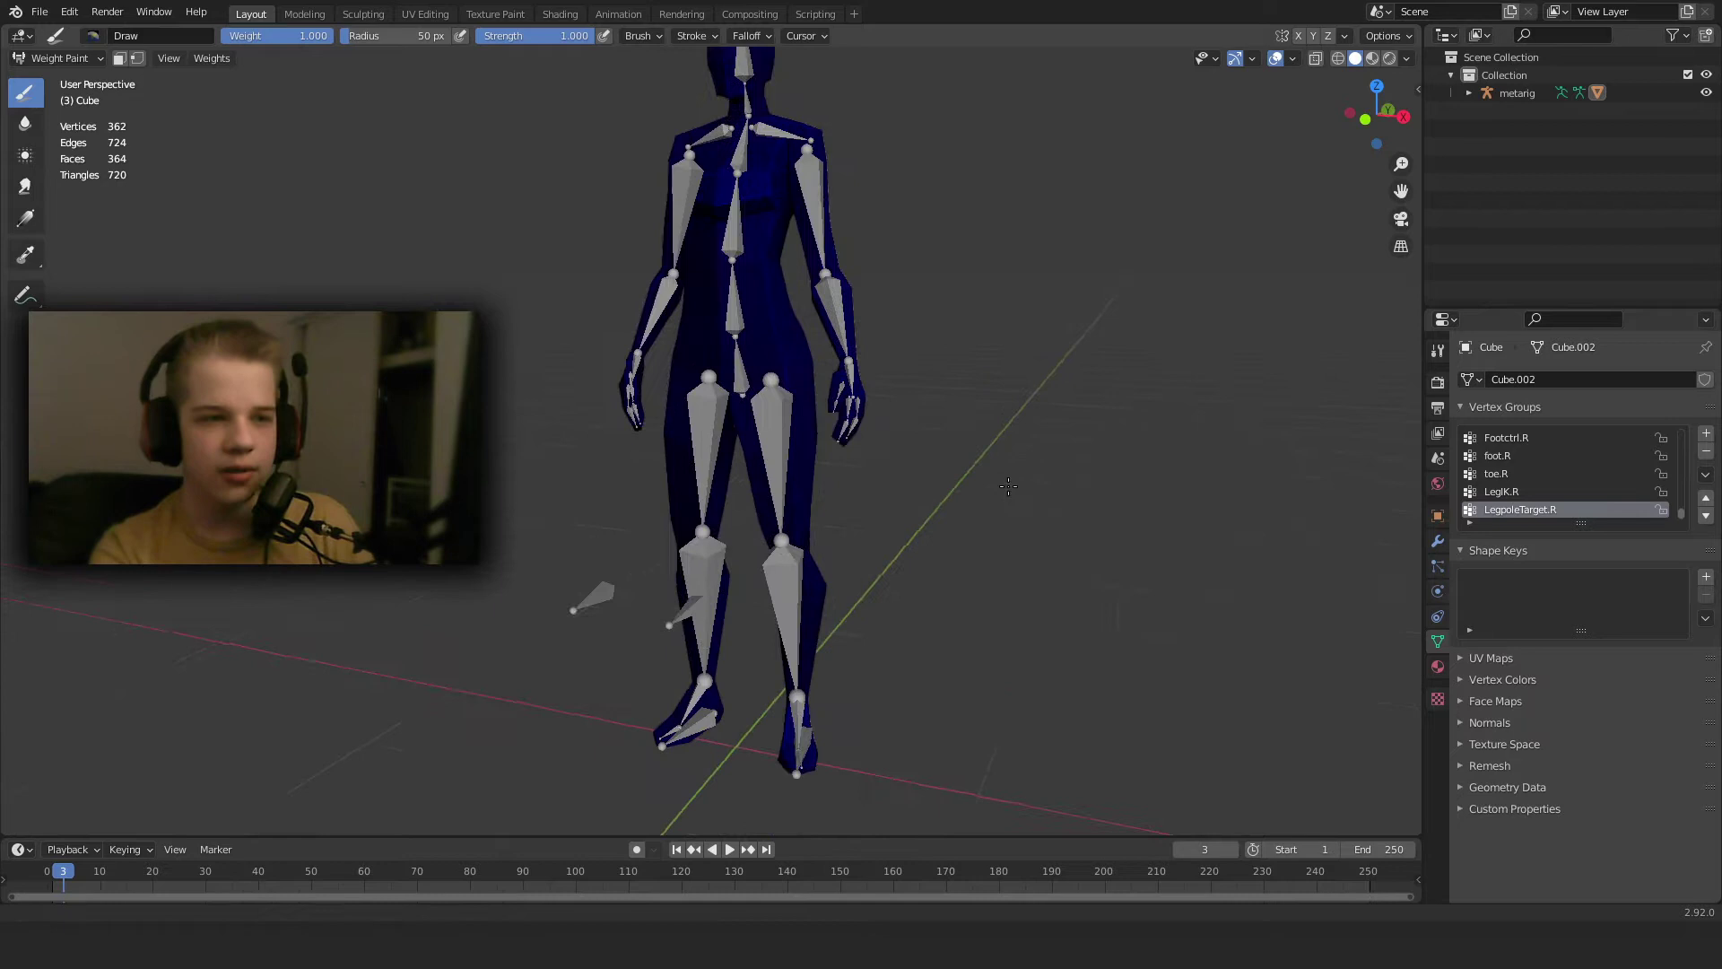
scroll(1008, 486, up, 4)
mouse_move(1008, 486)
middle_down()
mouse_move(1049, 471)
mouse_move(1005, 475)
middle_up()
scroll(1001, 476, down, 6)
key(ctrl+Tab)
click(763, 502)
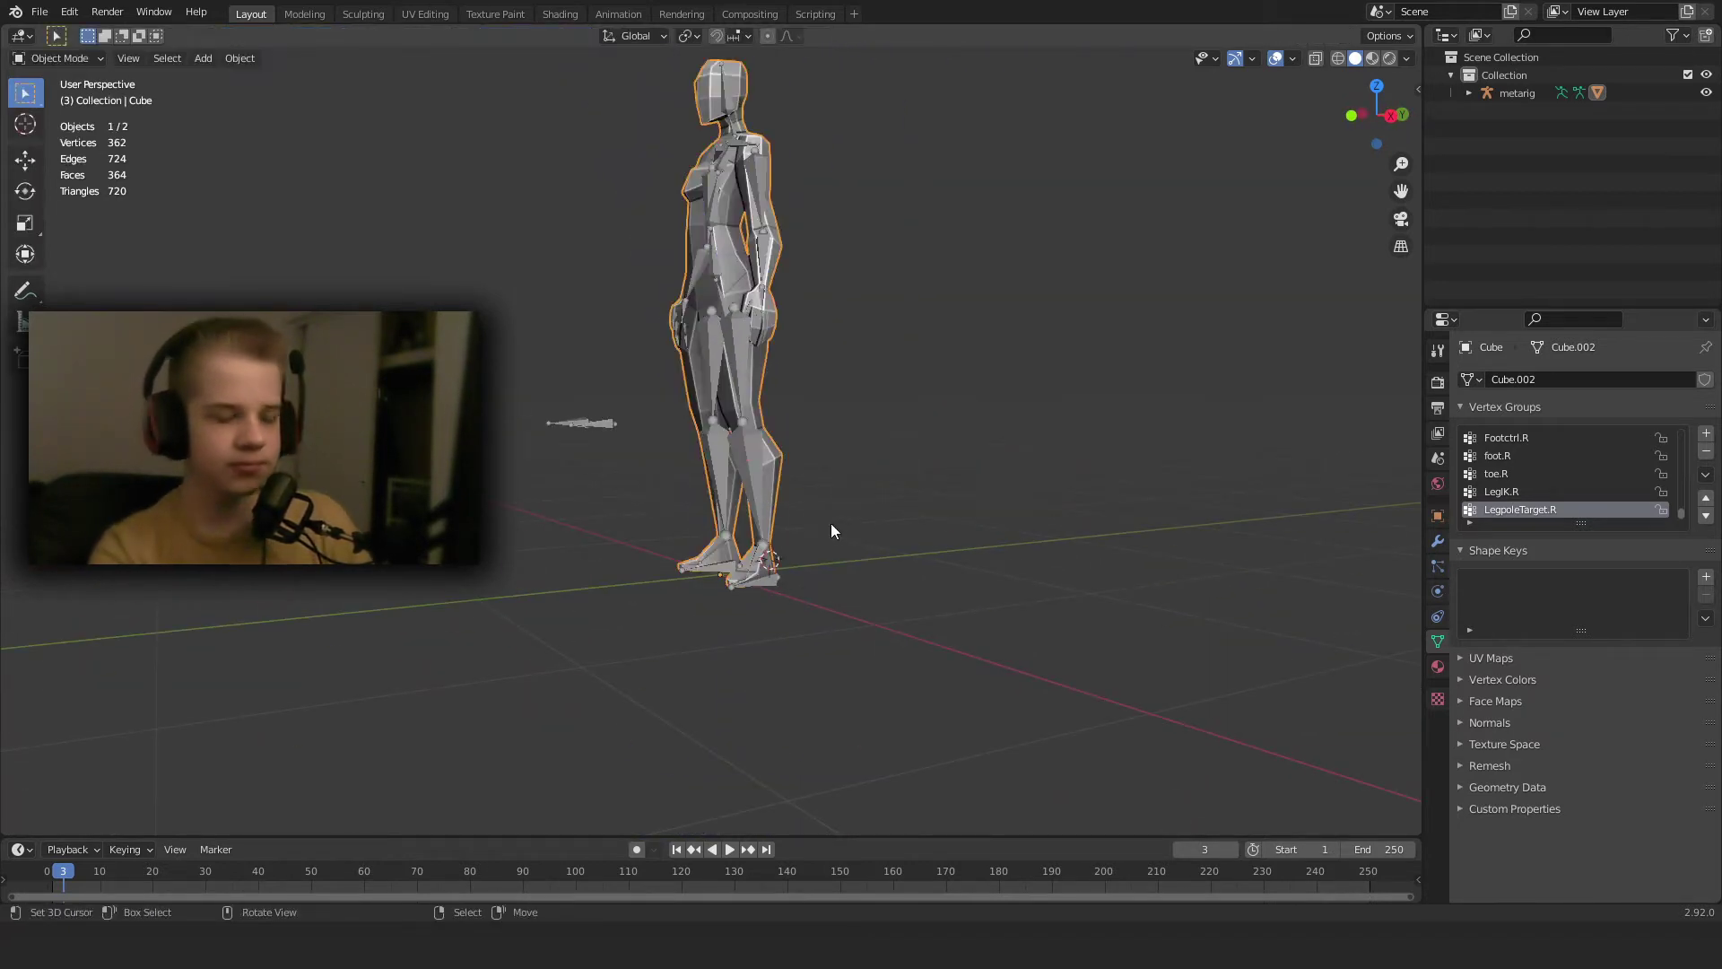
Select the metarig, switch it to Pose Mode and unhide any hidden bones.
click(752, 475)
key(ctrl+Tab)
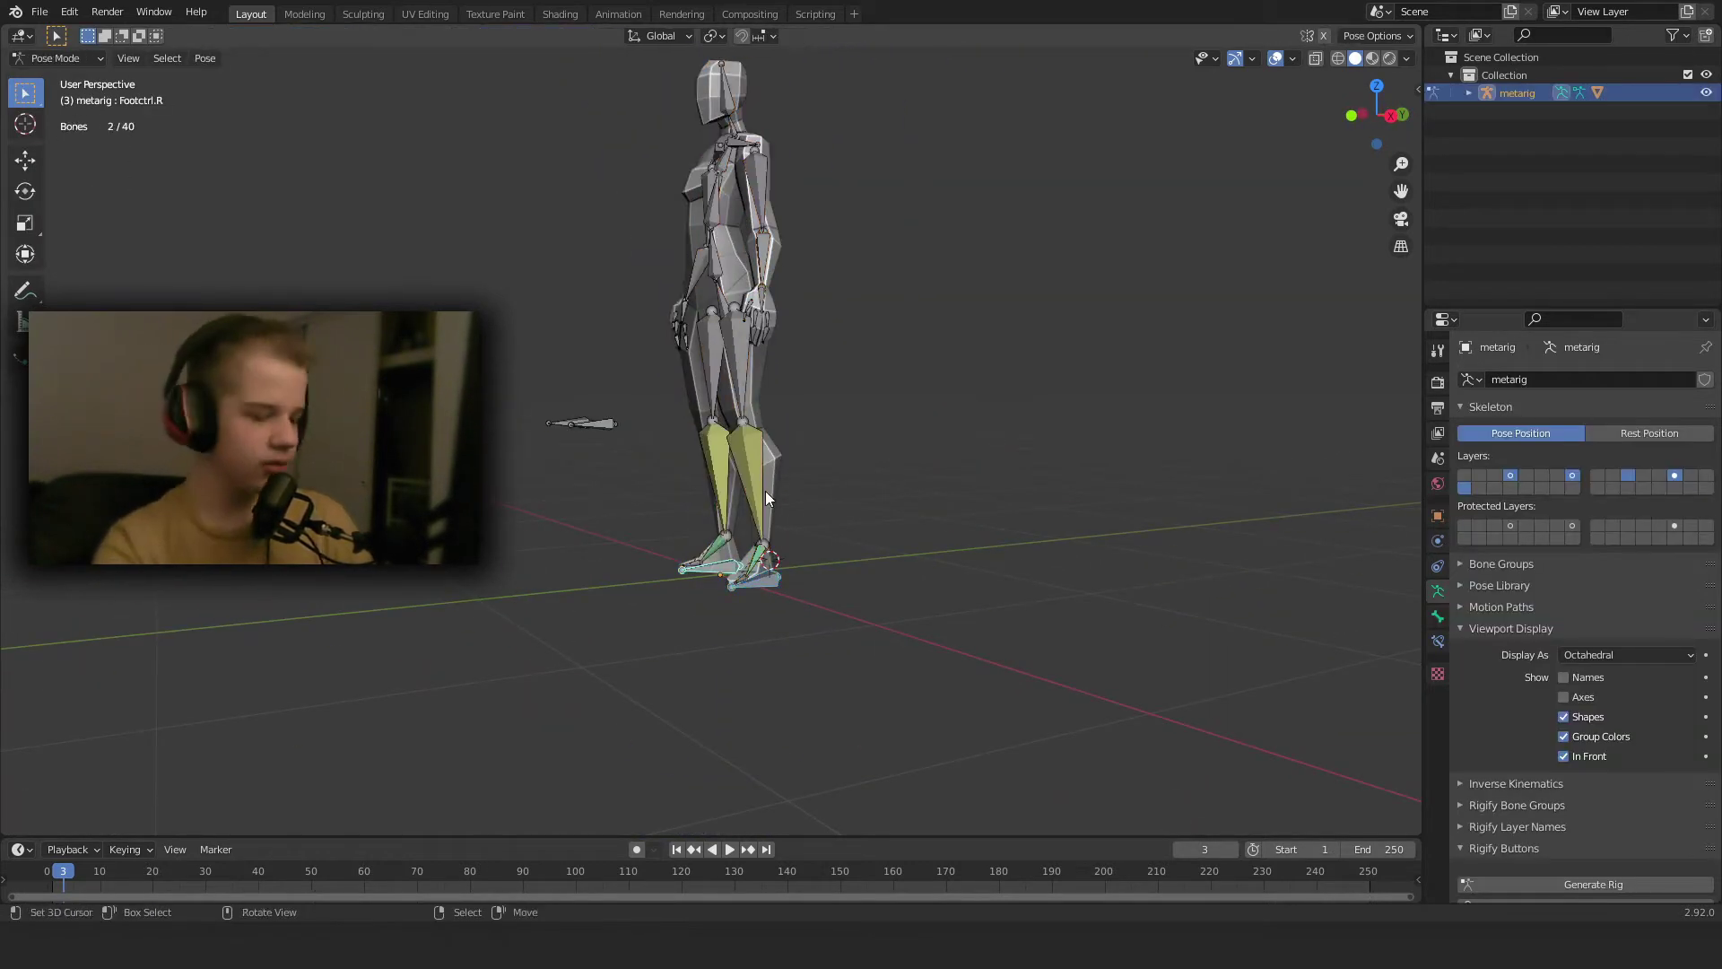
key(alt+h)
scroll(860, 541, up, 3)
right_click(859, 541)
middle_drag(890, 487, 736, 467)
Turn off Deform for the LegIK.L and LegIK.R bones in the metarig's Edit Mode.
scroll(762, 519, up, 4)
key(ctrl+Tab)
key(Tab)
click(763, 518)
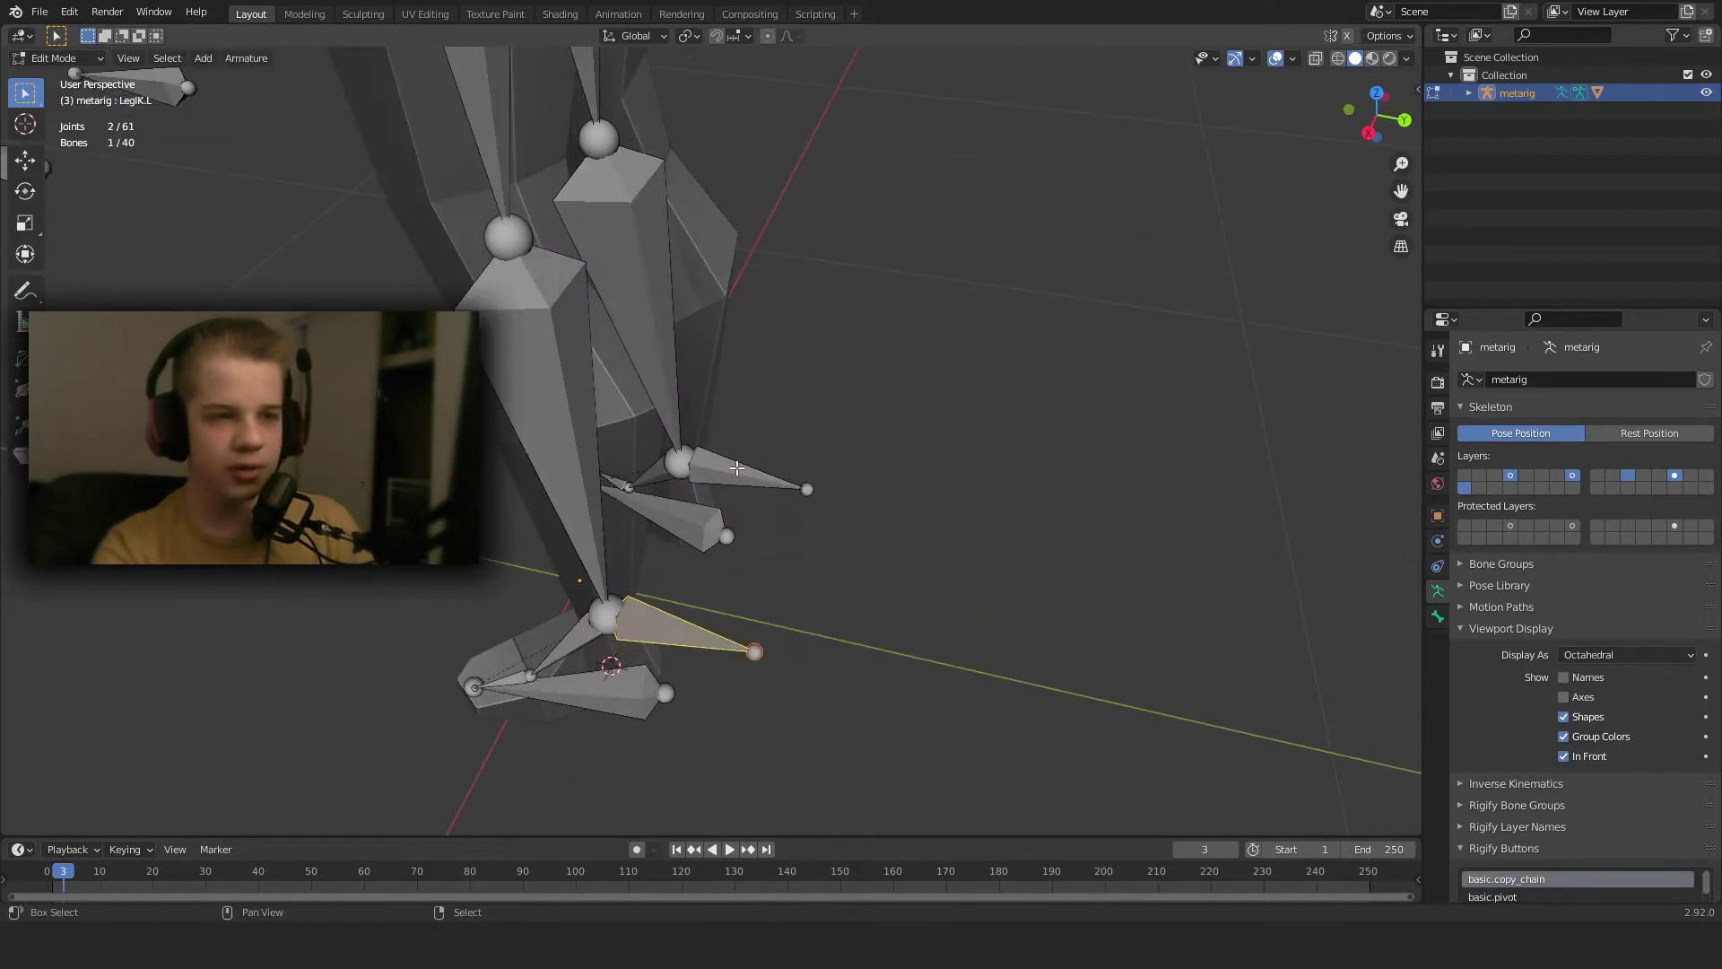
scroll(736, 467, down, 5)
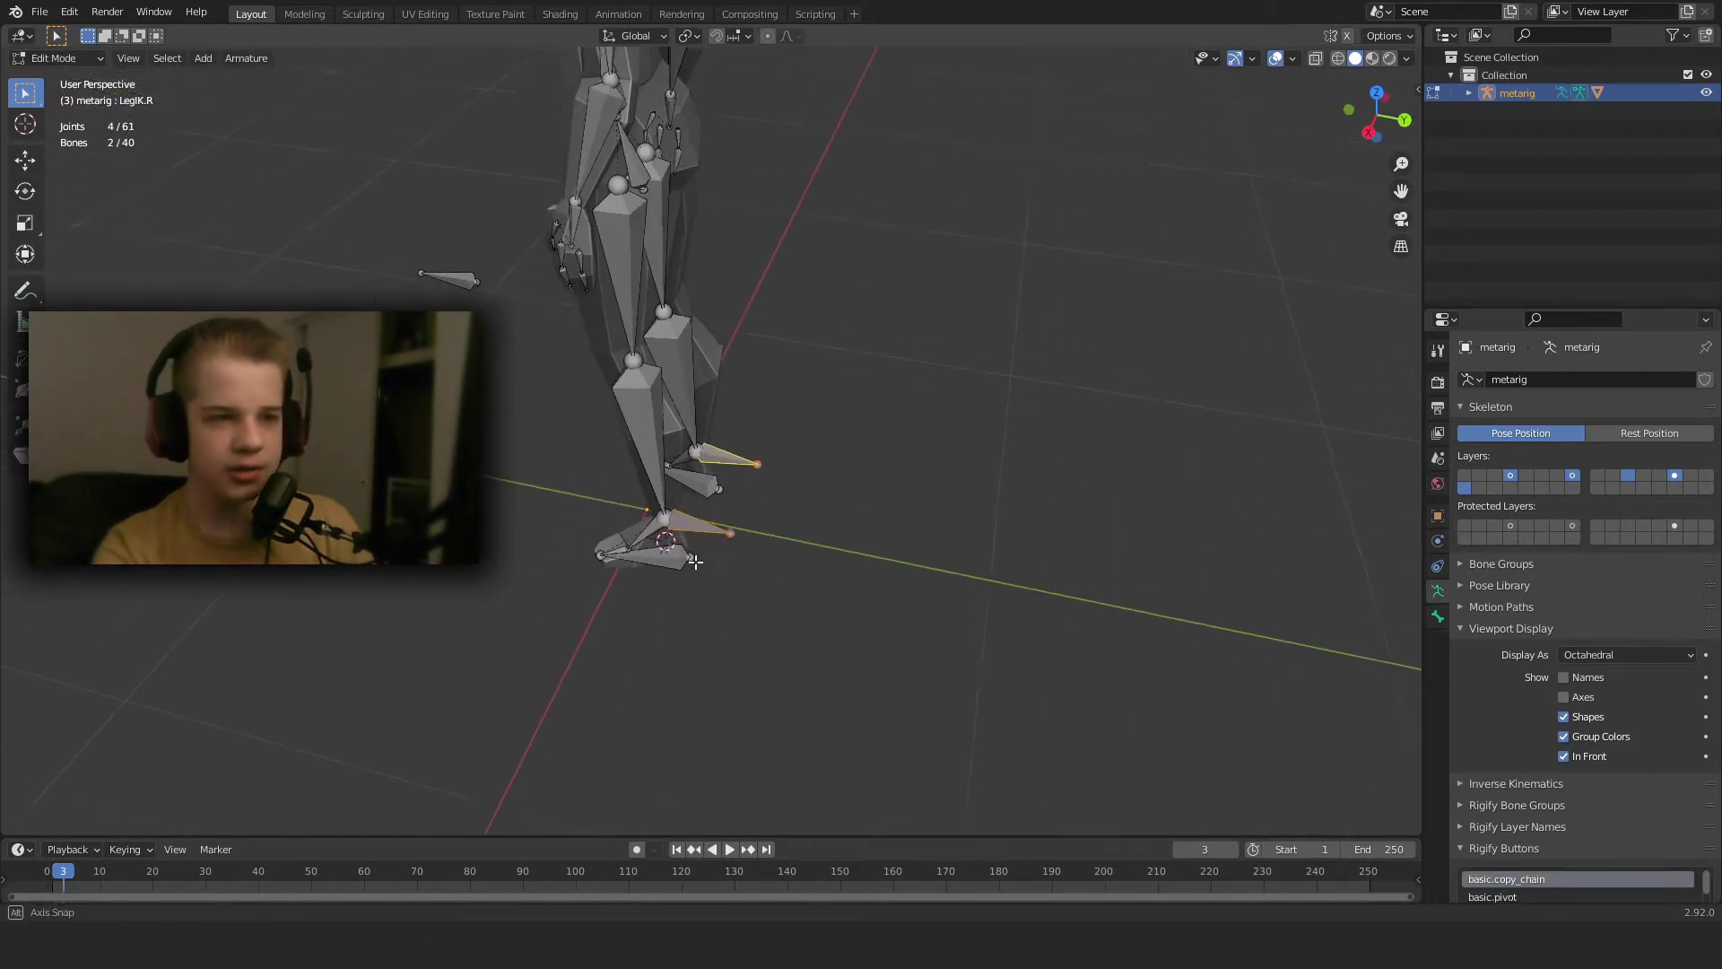
click(1437, 518)
click(1496, 741)
click(1495, 741)
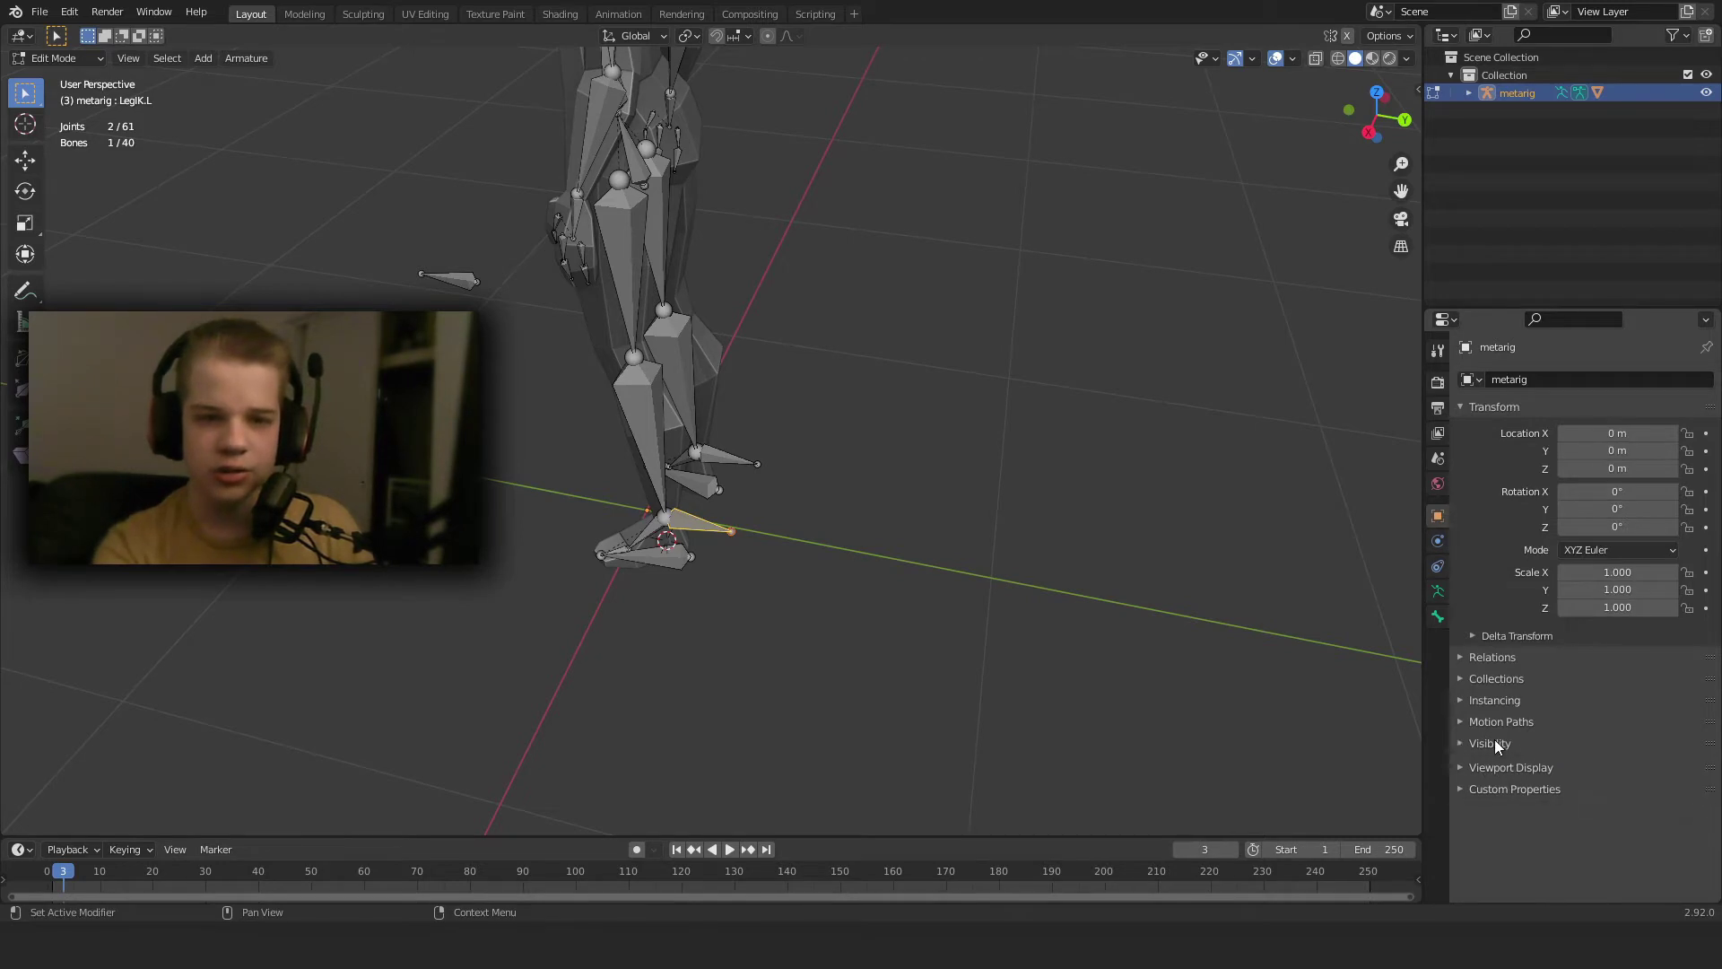
click(1437, 617)
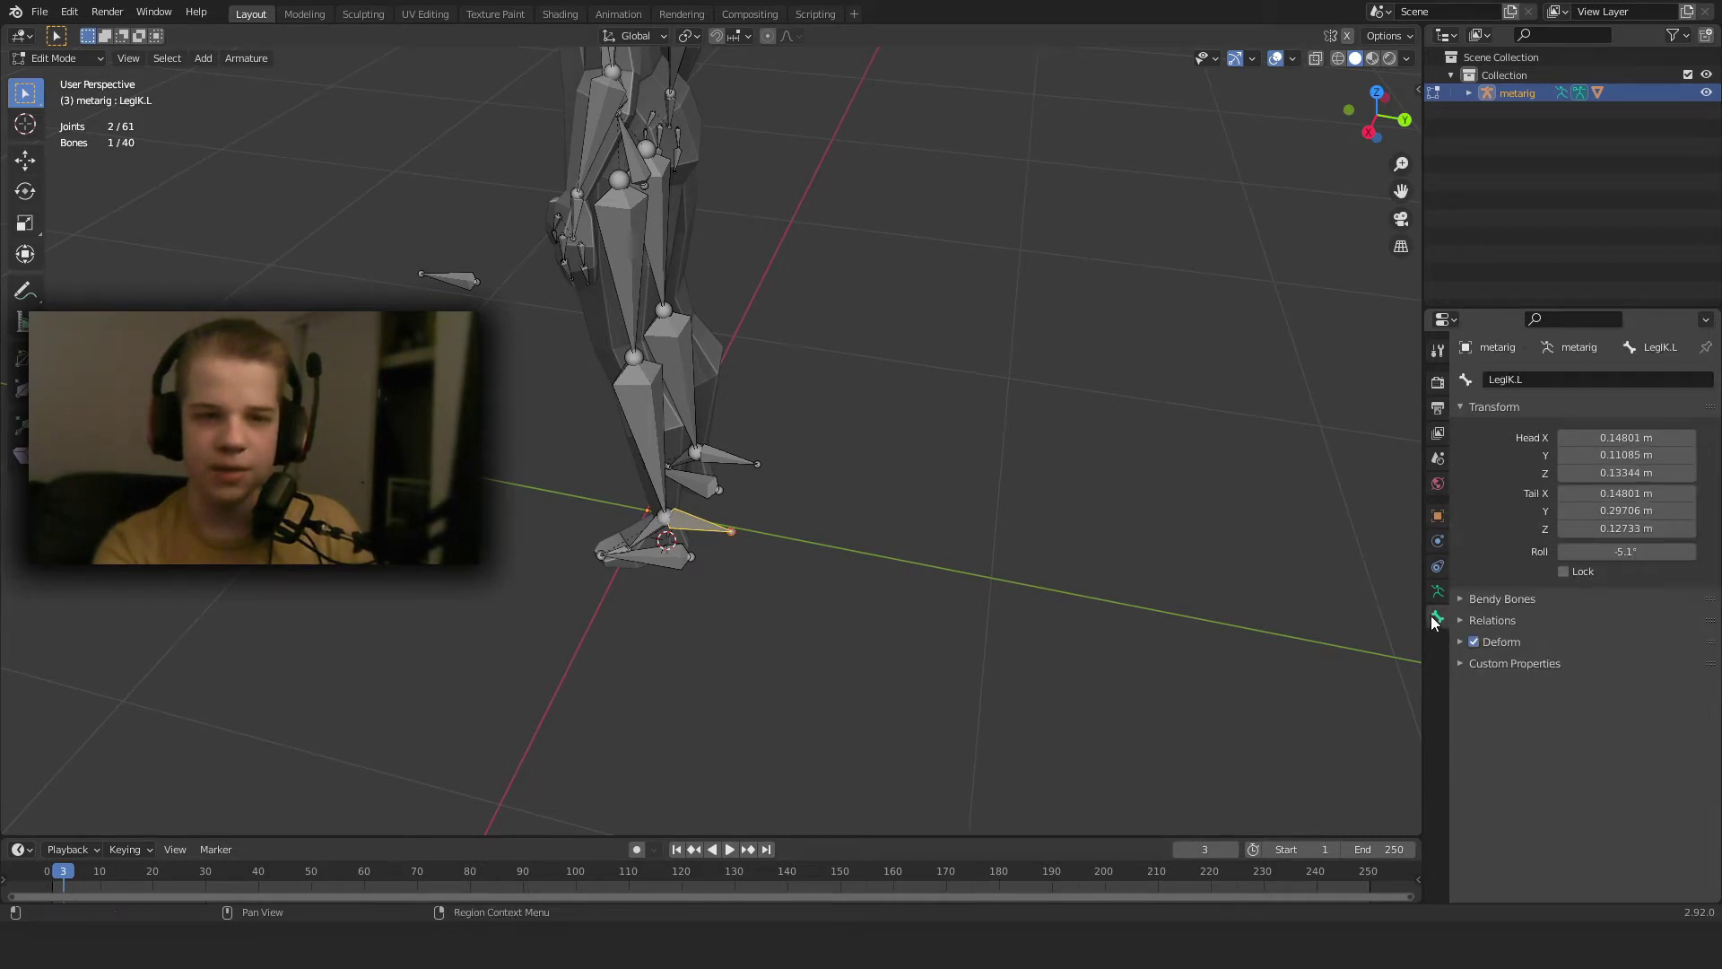
click(1473, 641)
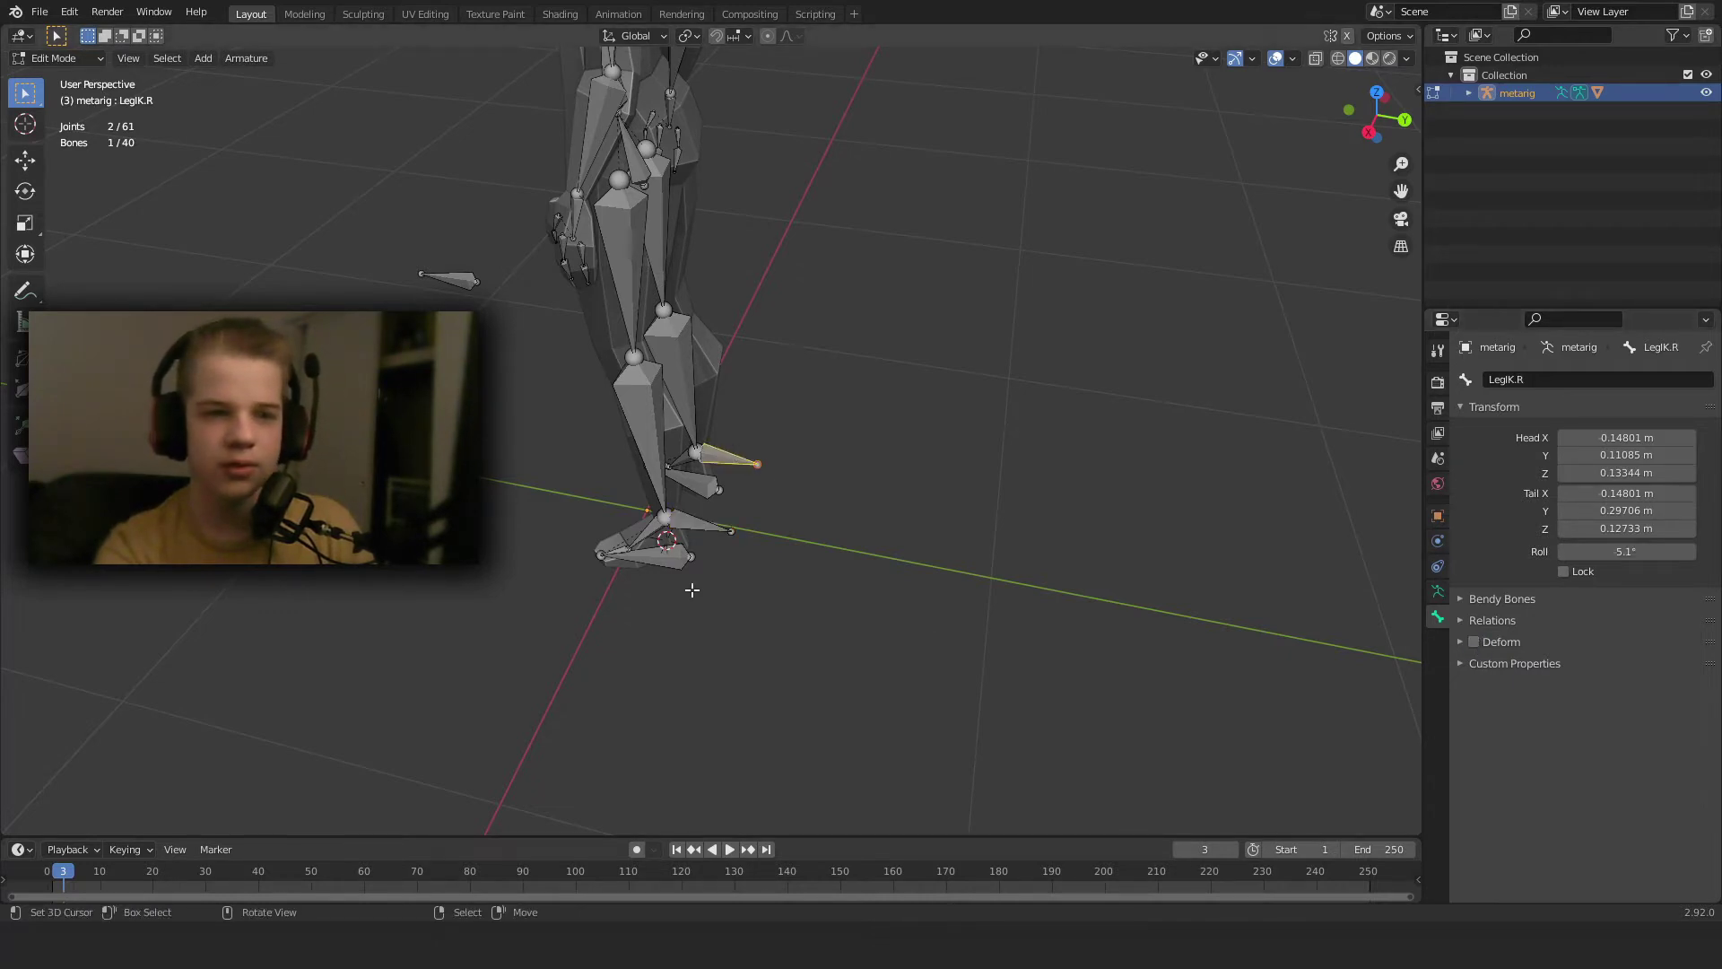
Turn off Deform for the Footctrl and LegpoleTarget bones on both sides of the rig.
click(635, 560)
click(1474, 642)
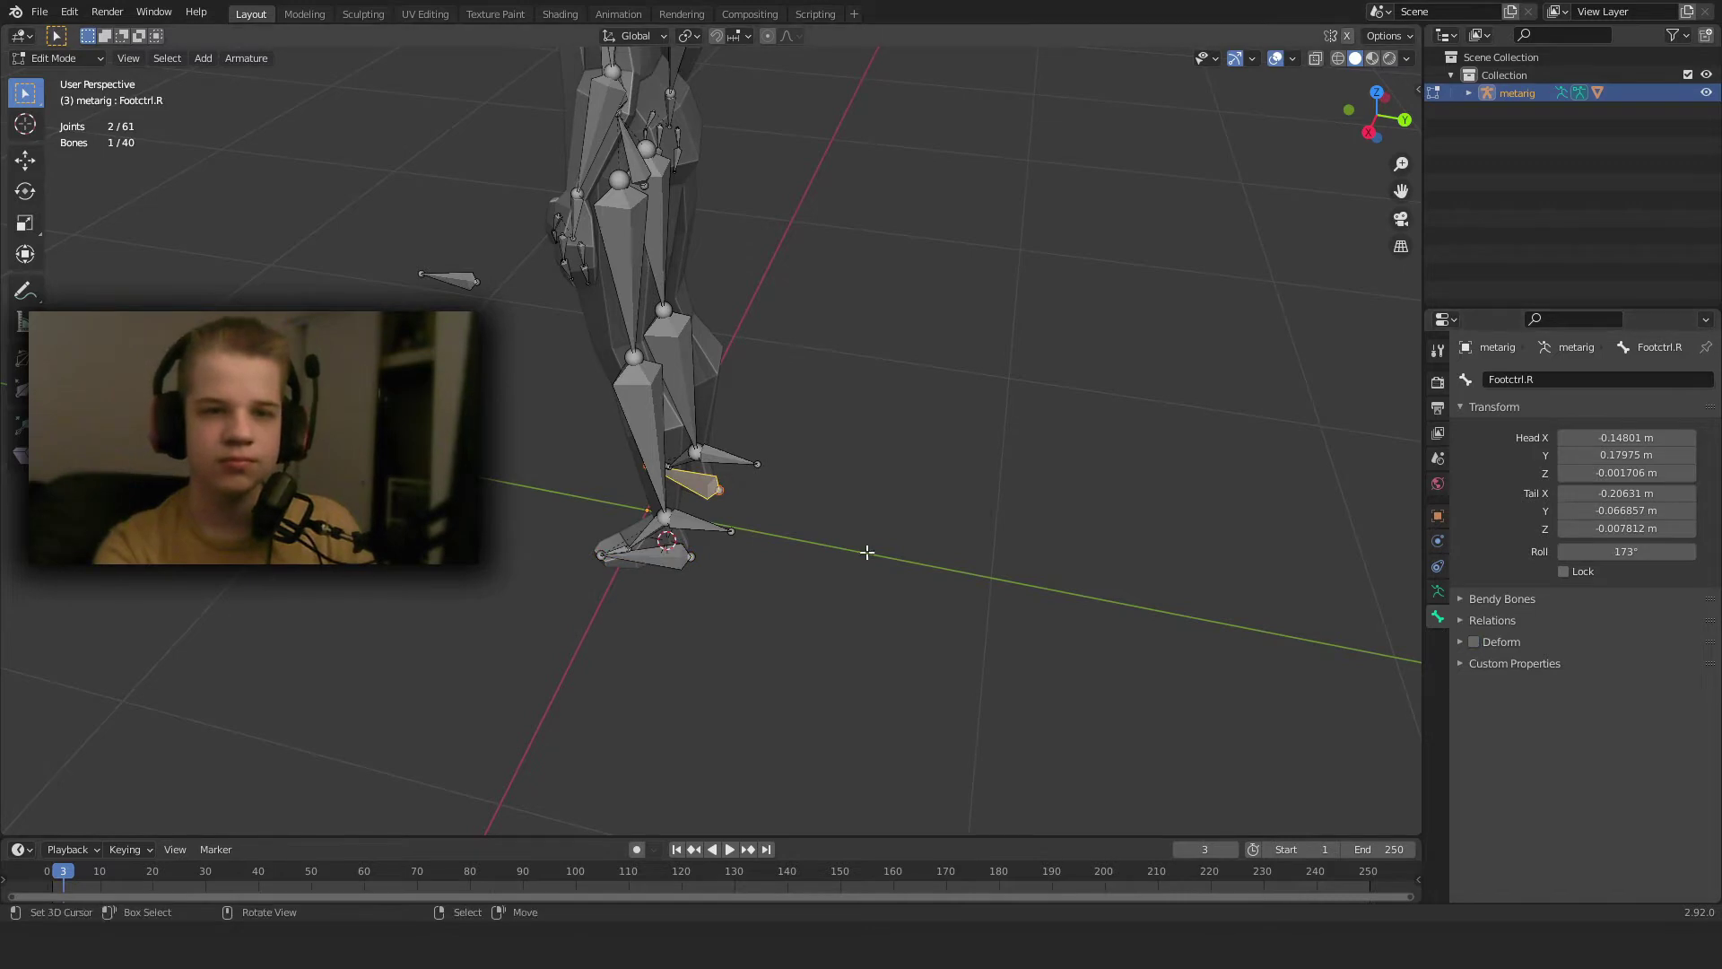
middle_drag(866, 550, 661, 430)
click(701, 366)
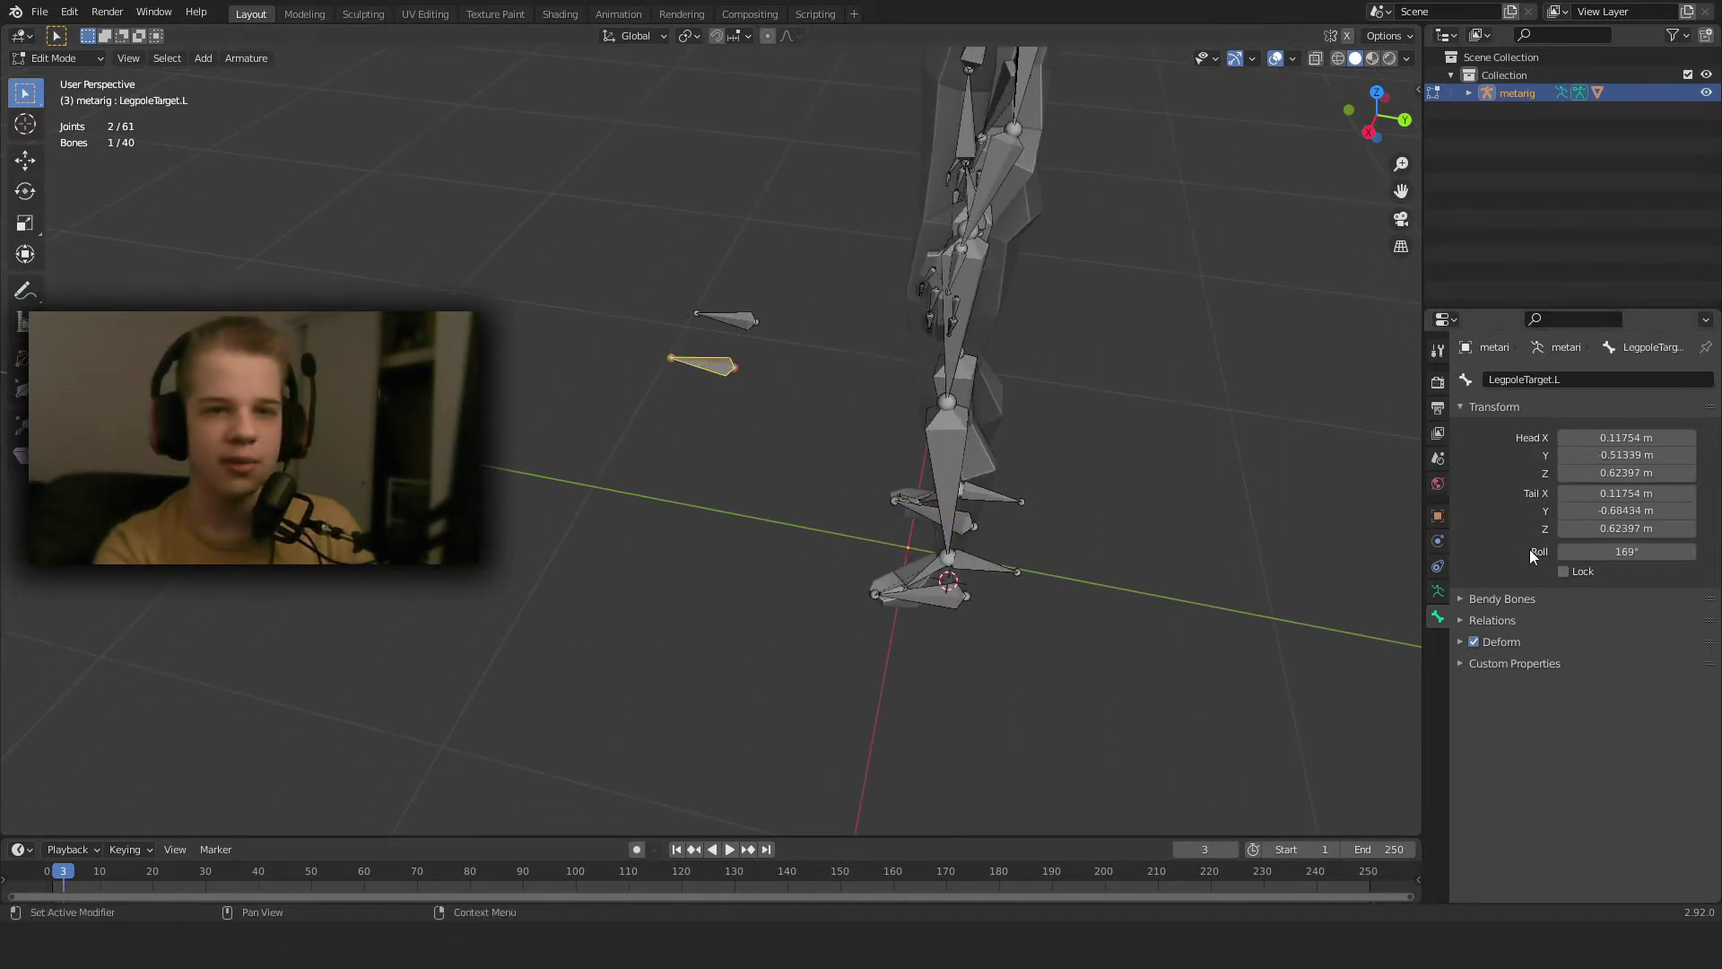
click(722, 319)
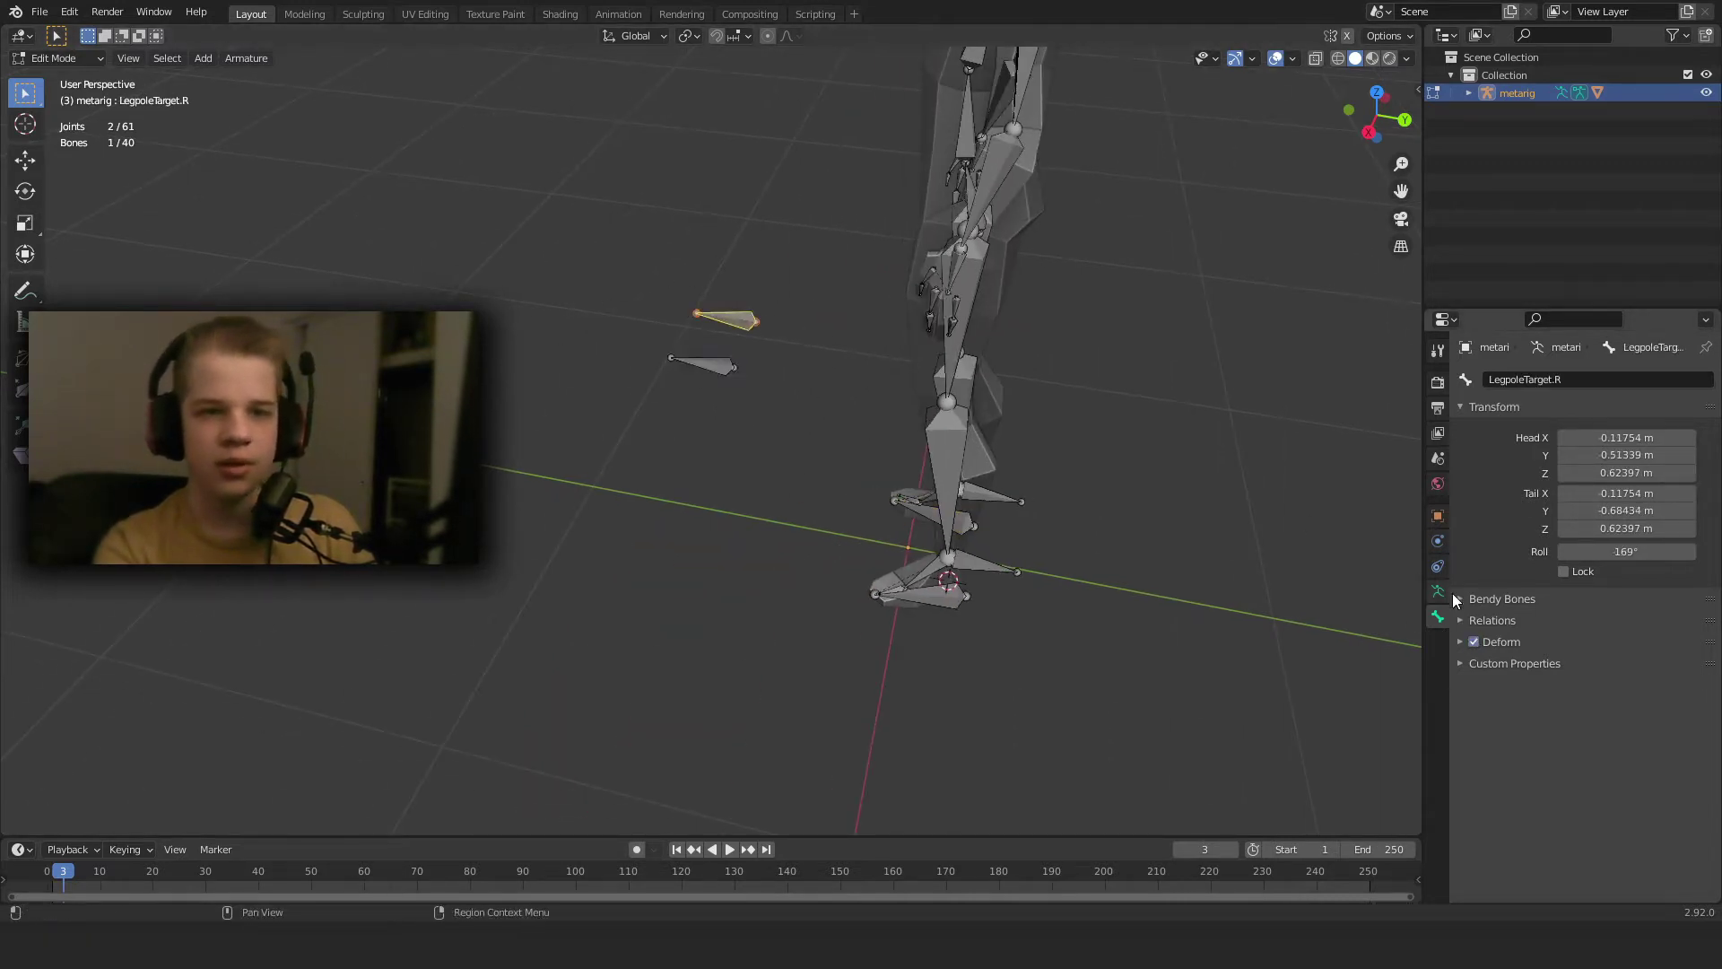
middle_drag(861, 467, 942, 449)
scroll(930, 443, down, 5)
scroll(942, 450, up, 2)
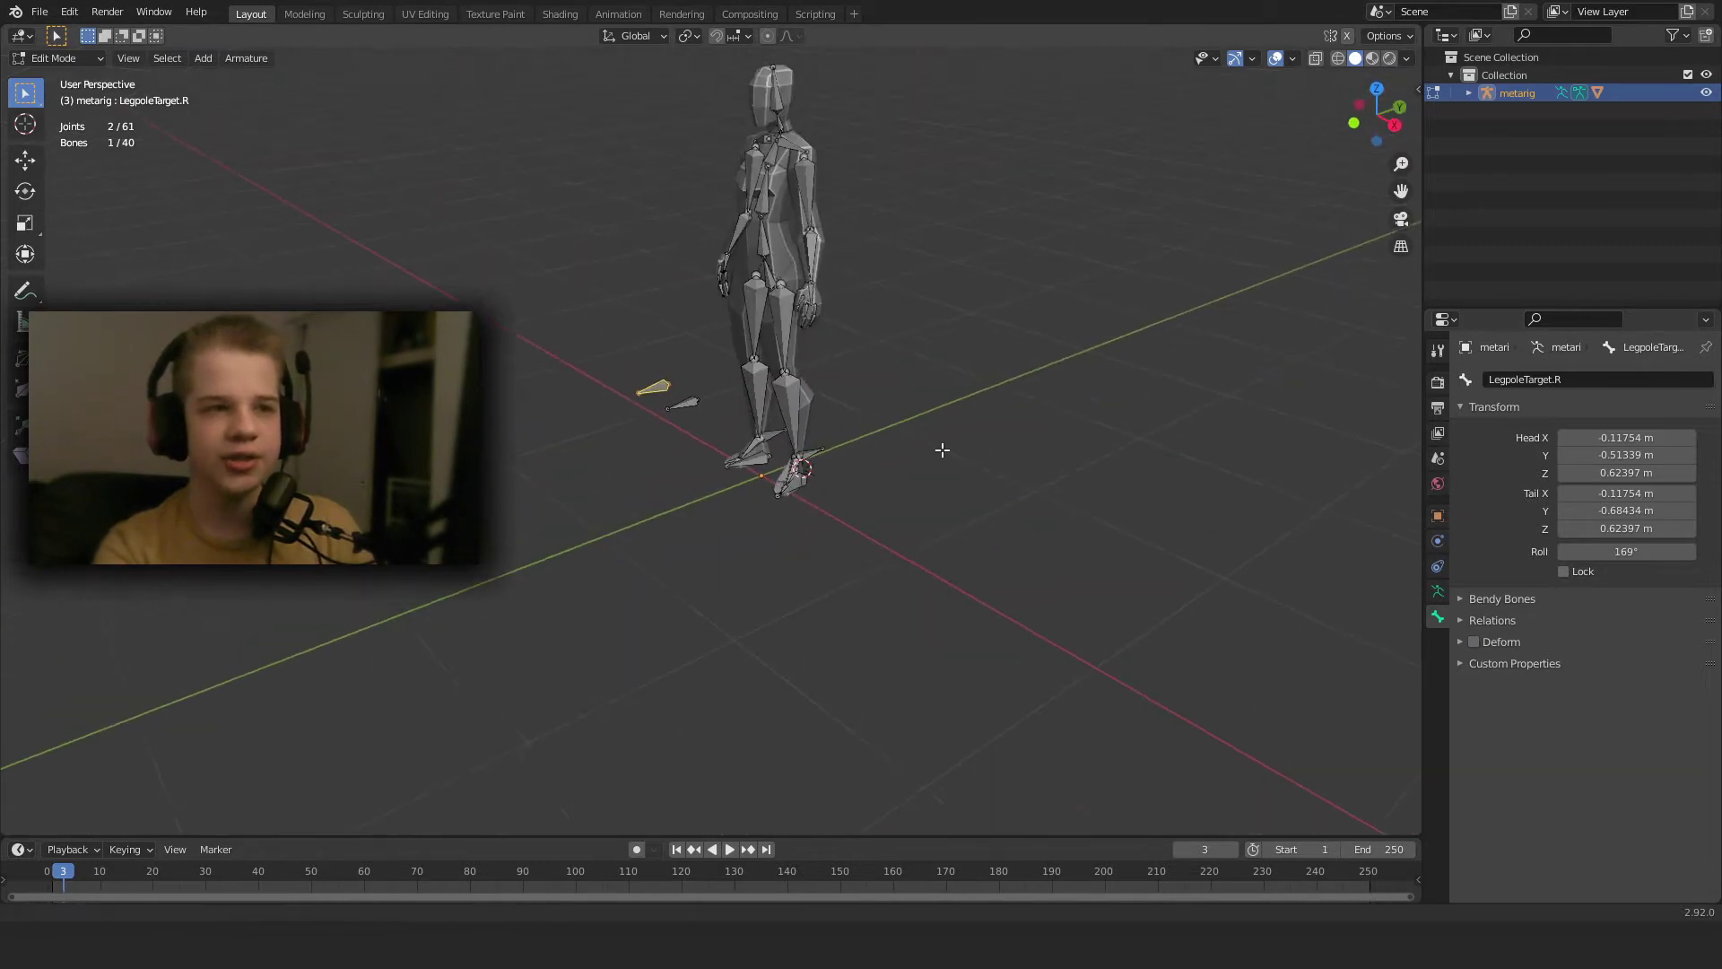
Delete the Footctrl, LegIK and LegpoleTarget vertex groups of both sides from the body mesh in Edit Mode.
shift+middle_drag(895, 387, 853, 553)
key(ctrl+Tab)
click(741, 549)
scroll(864, 459, up, 6)
click(949, 238)
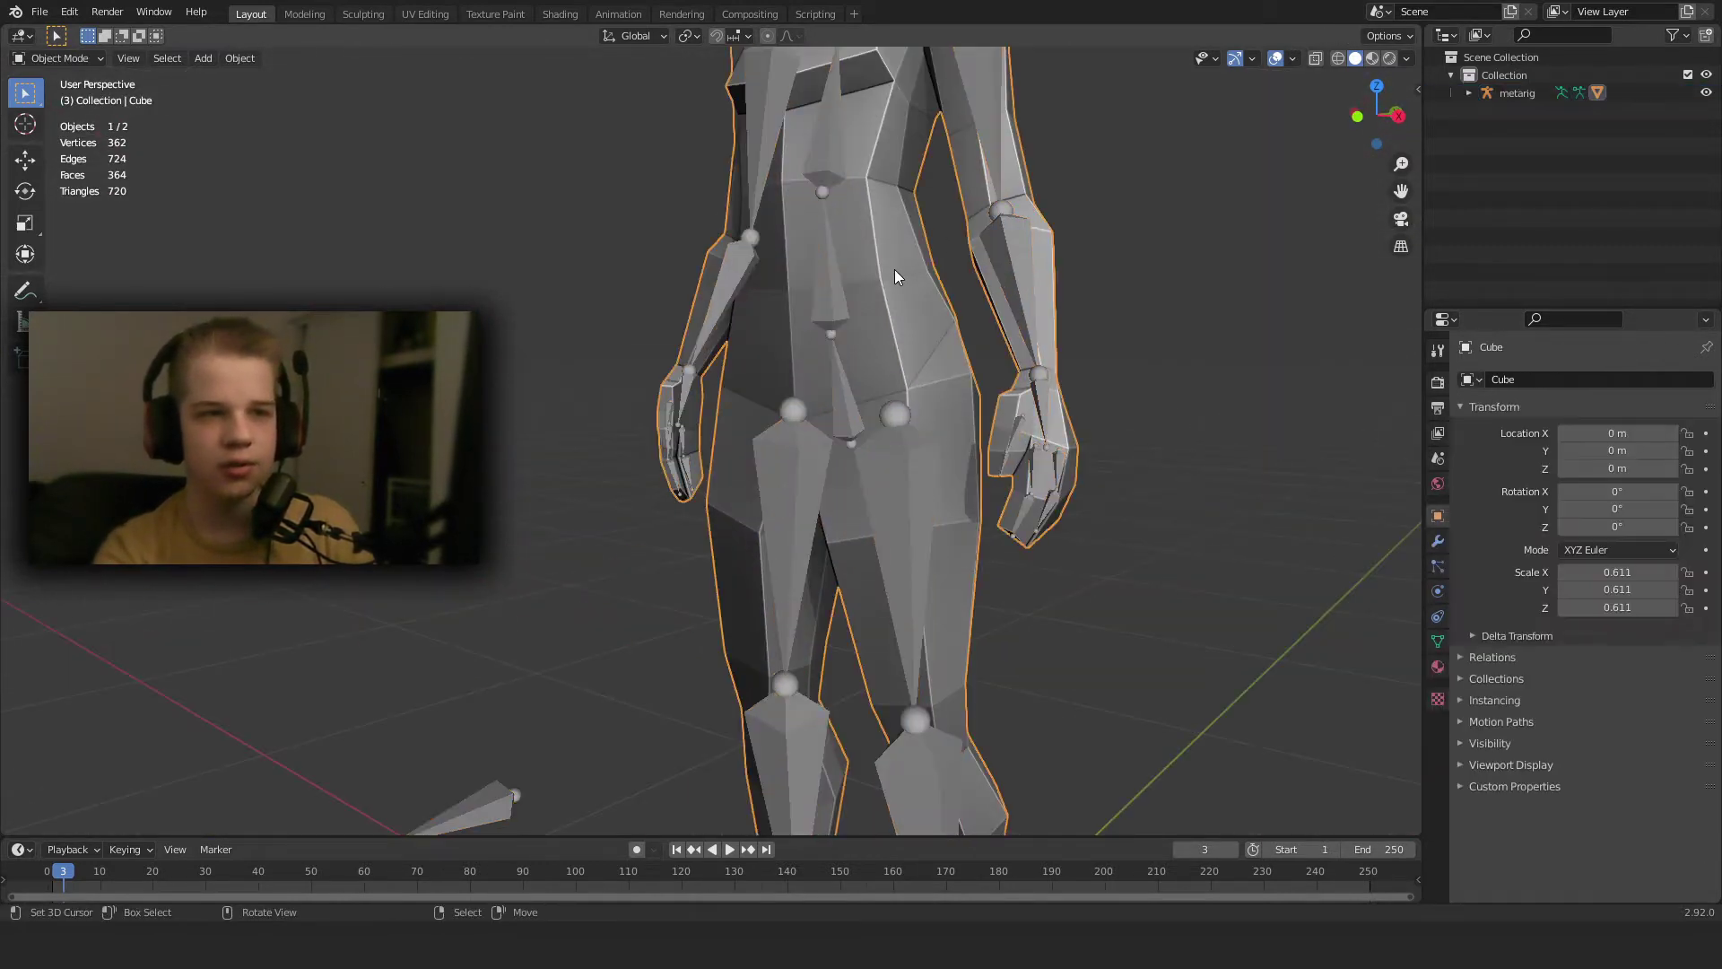
key(Tab)
click(1442, 640)
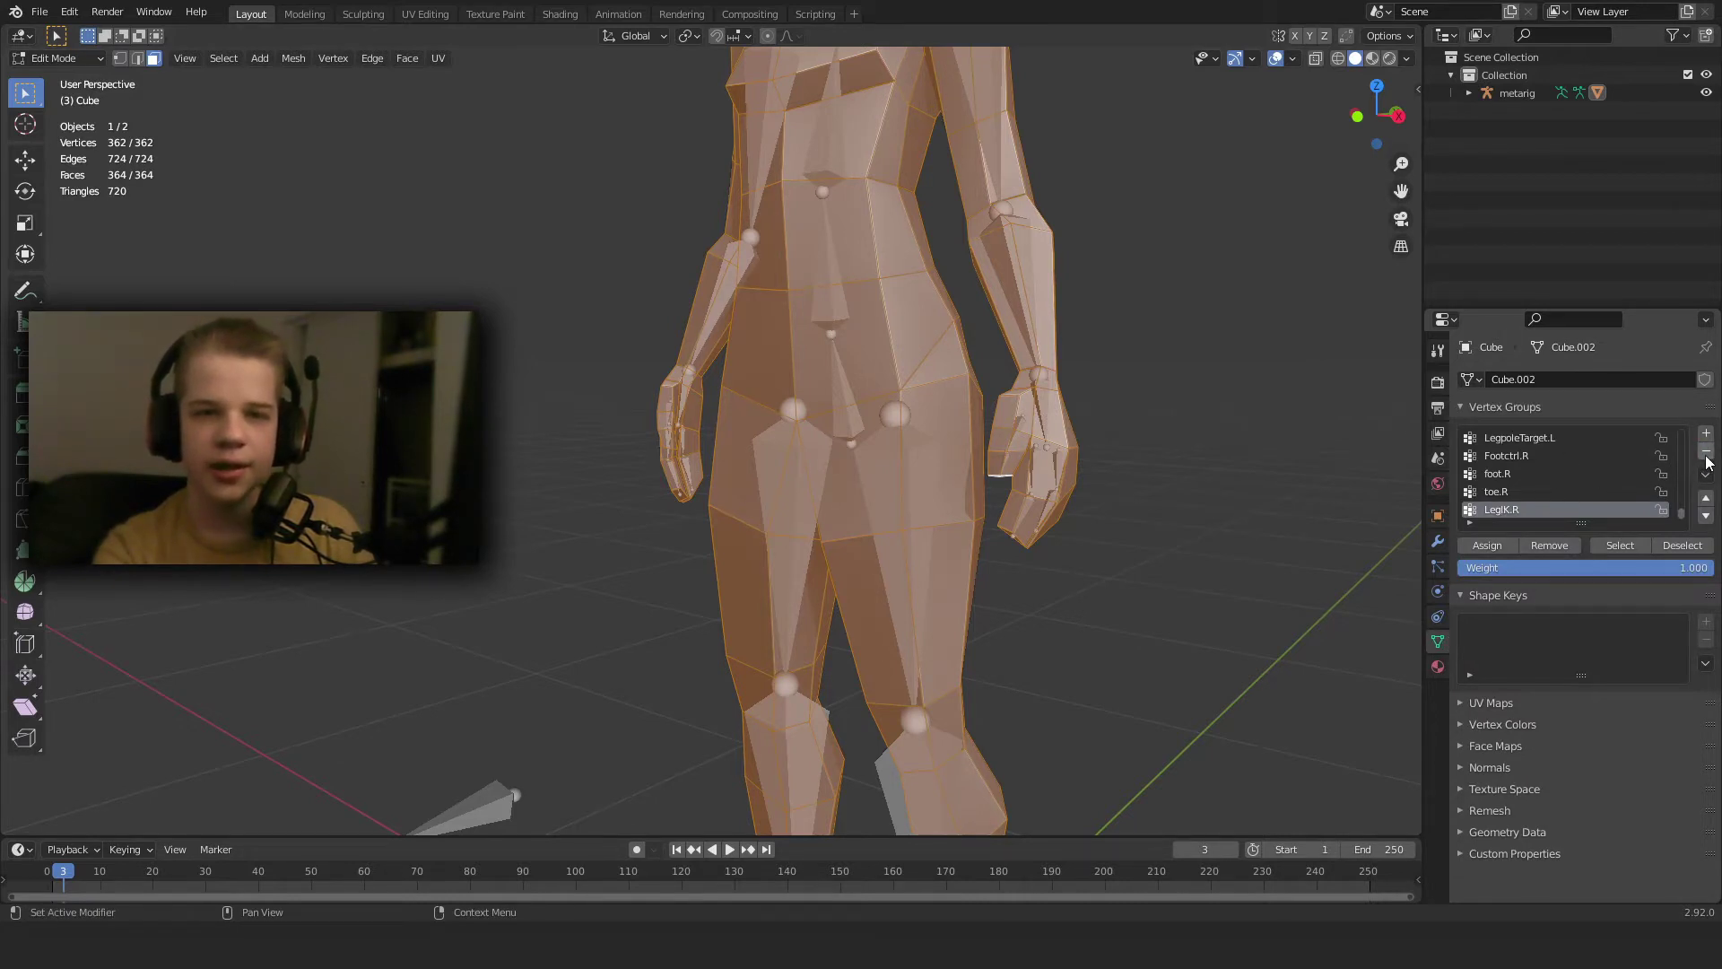
click(1577, 456)
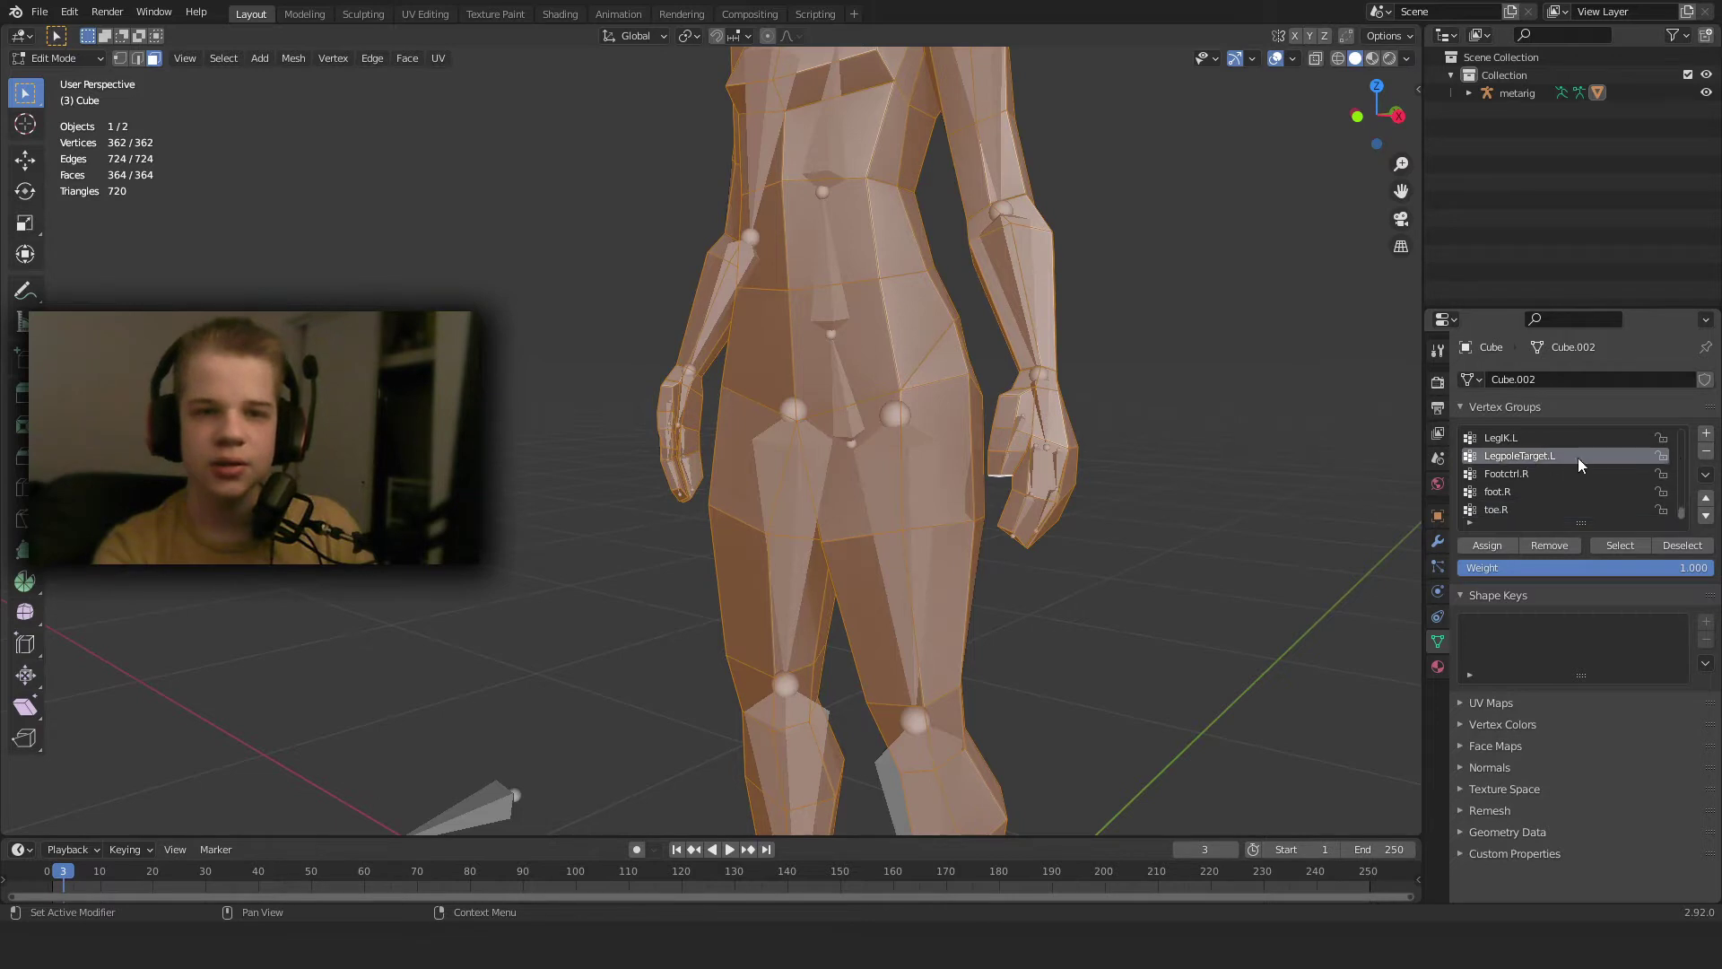
click(1707, 453)
scroll(979, 536, down, 6)
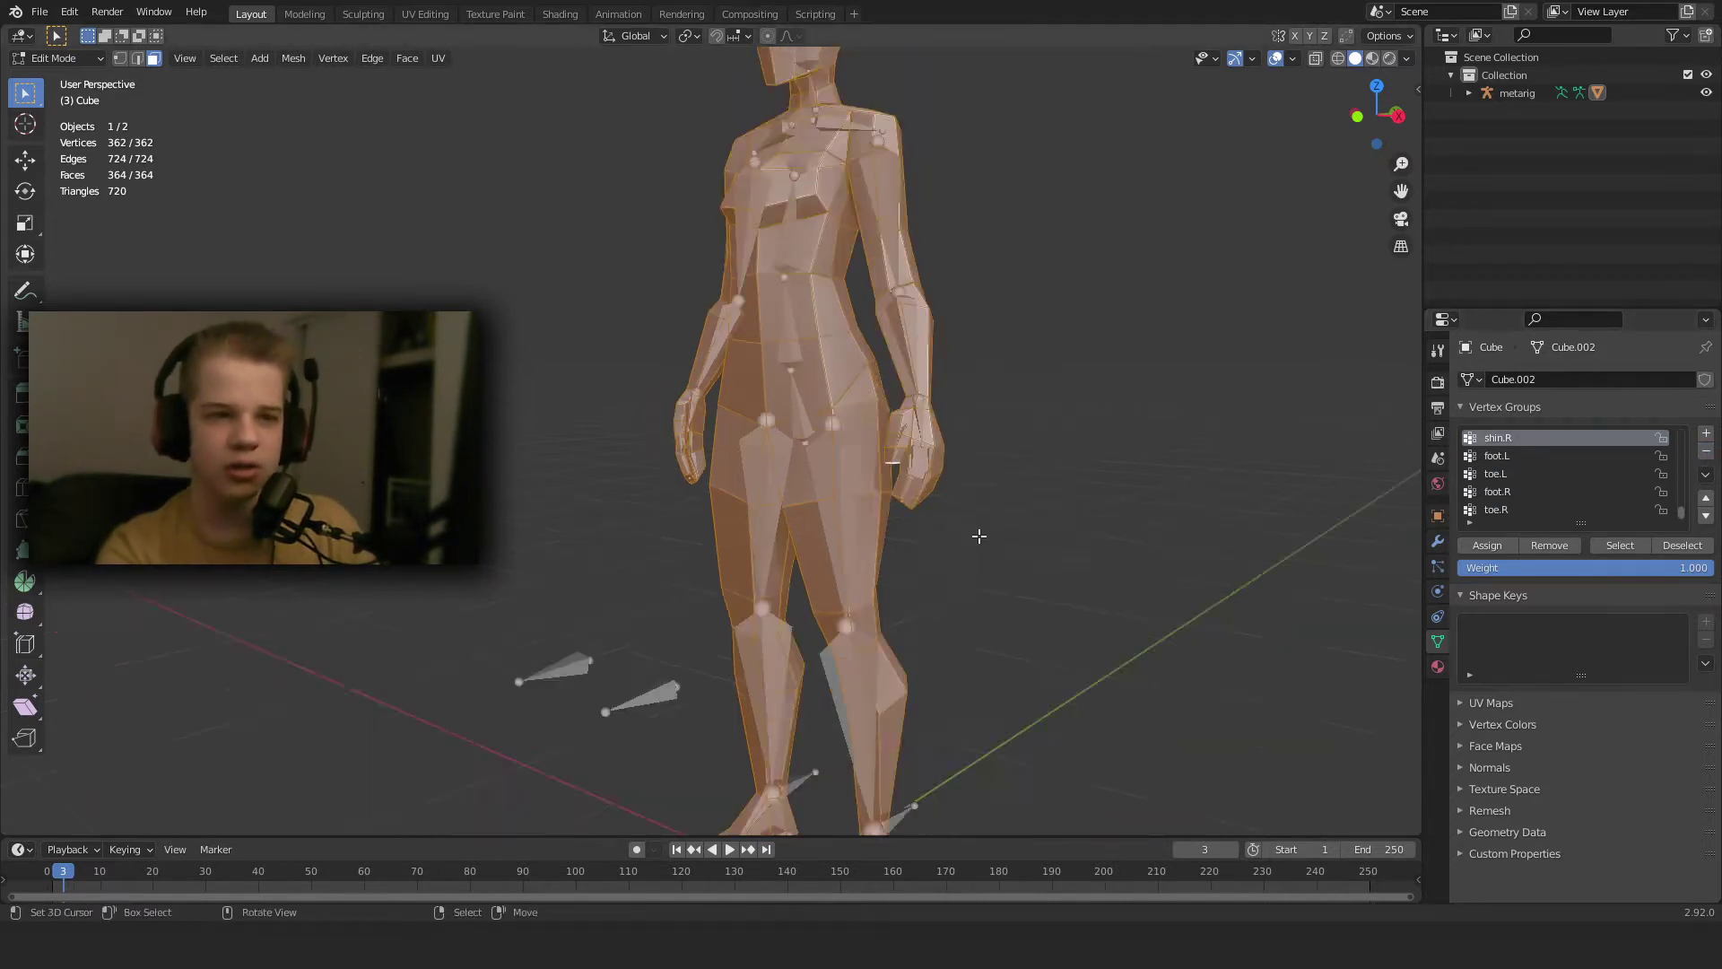
Switch the body mesh to Weight Paint mode and examine the shin.R weights around the legs.
middle_drag(979, 535, 1211, 537)
scroll(1034, 504, up, 5)
middle_drag(1034, 504, 961, 505)
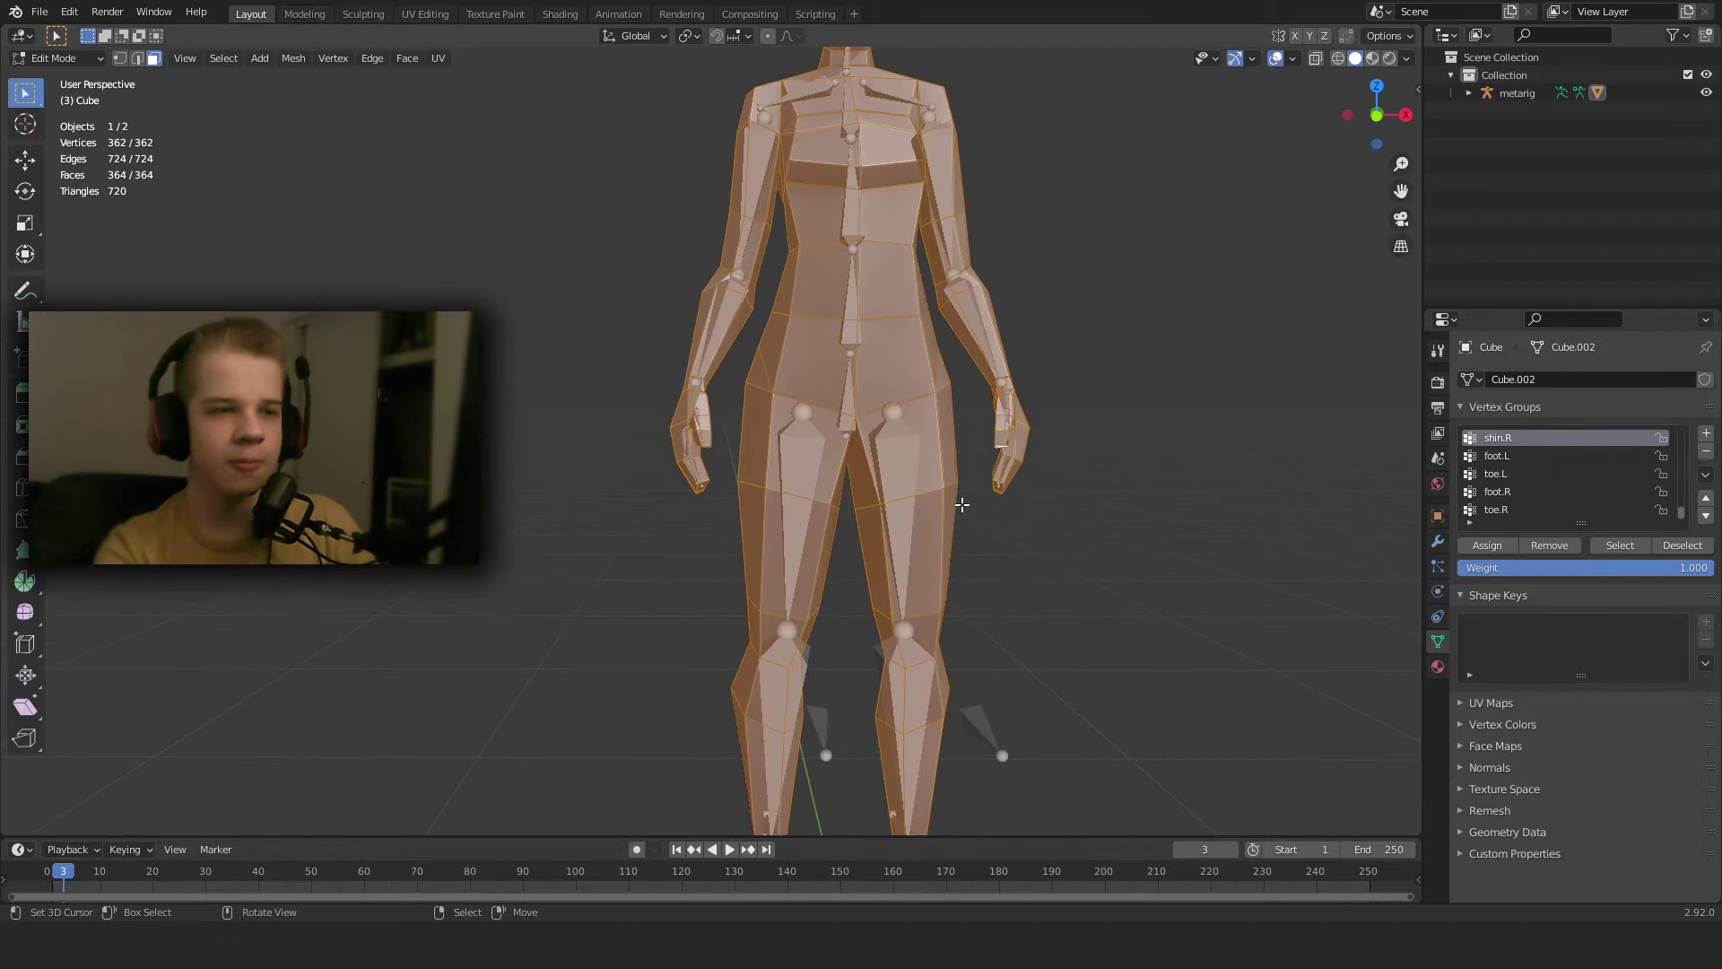
key(ctrl+Tab)
click(891, 437)
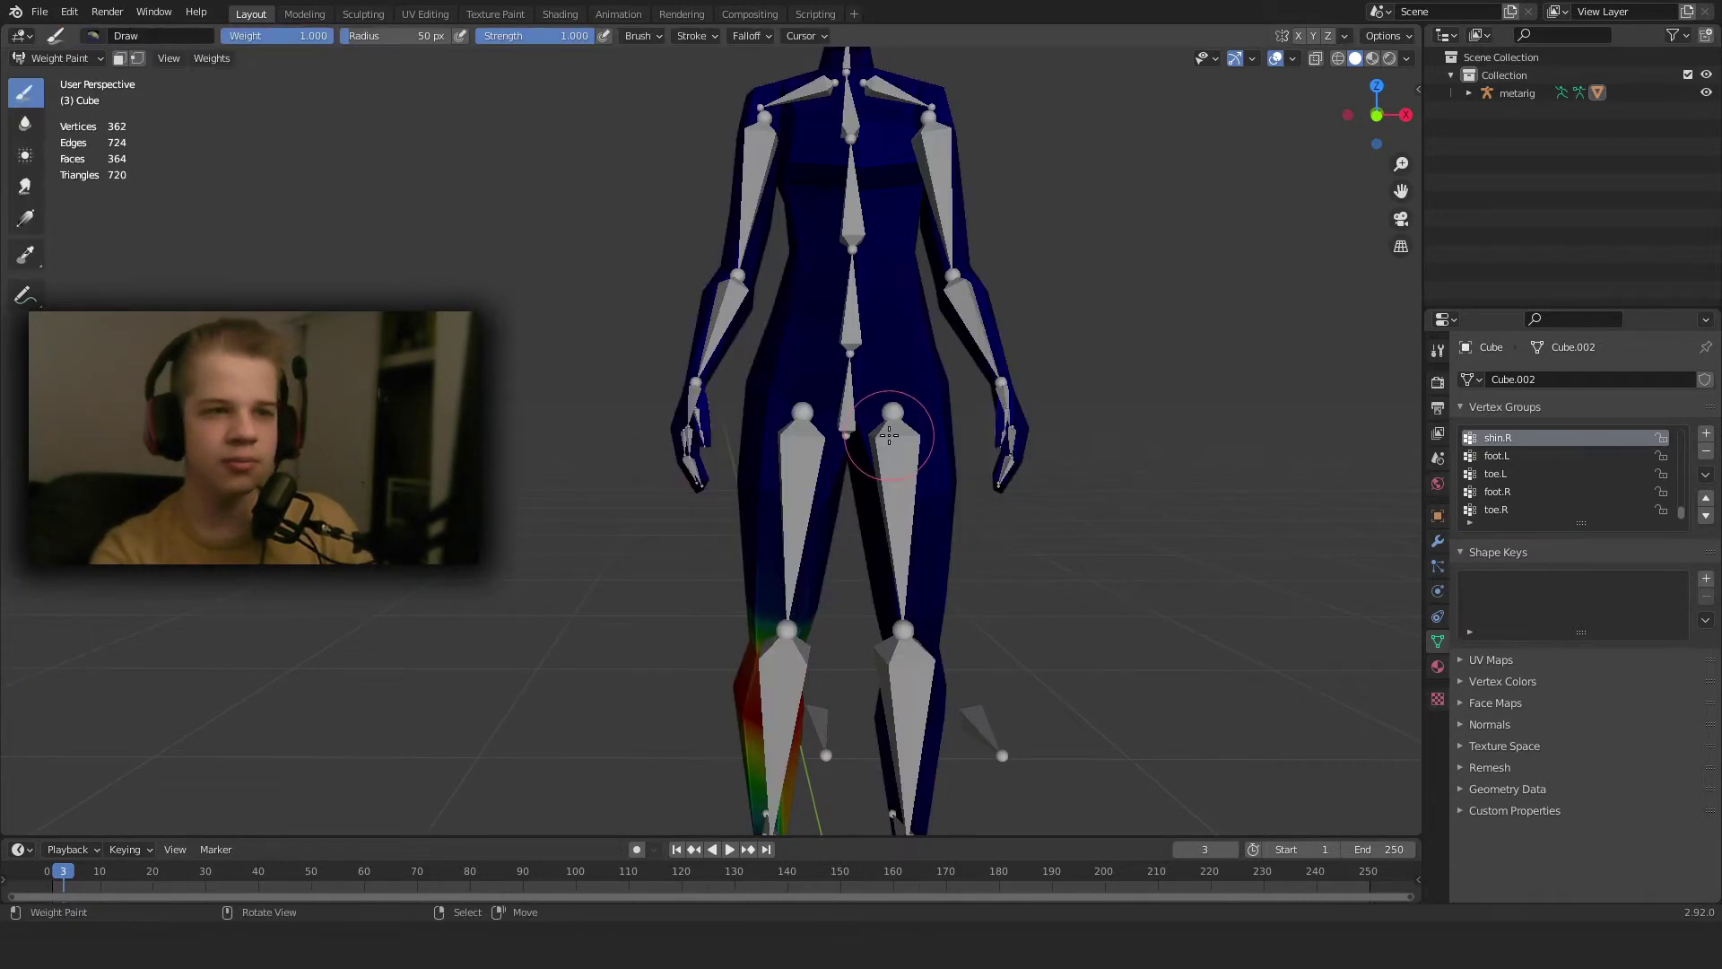
shift+middle_drag(922, 708, 961, 353)
mouse_move(838, 359)
middle_down()
mouse_move(965, 375)
mouse_move(1068, 587)
mouse_move(1038, 449)
mouse_move(1089, 432)
middle_up()
scroll(1142, 577, up, 2)
scroll(1142, 577, up, 1)
Make toe.R the active vertex group and examine its weights on the foot.
click(1495, 490)
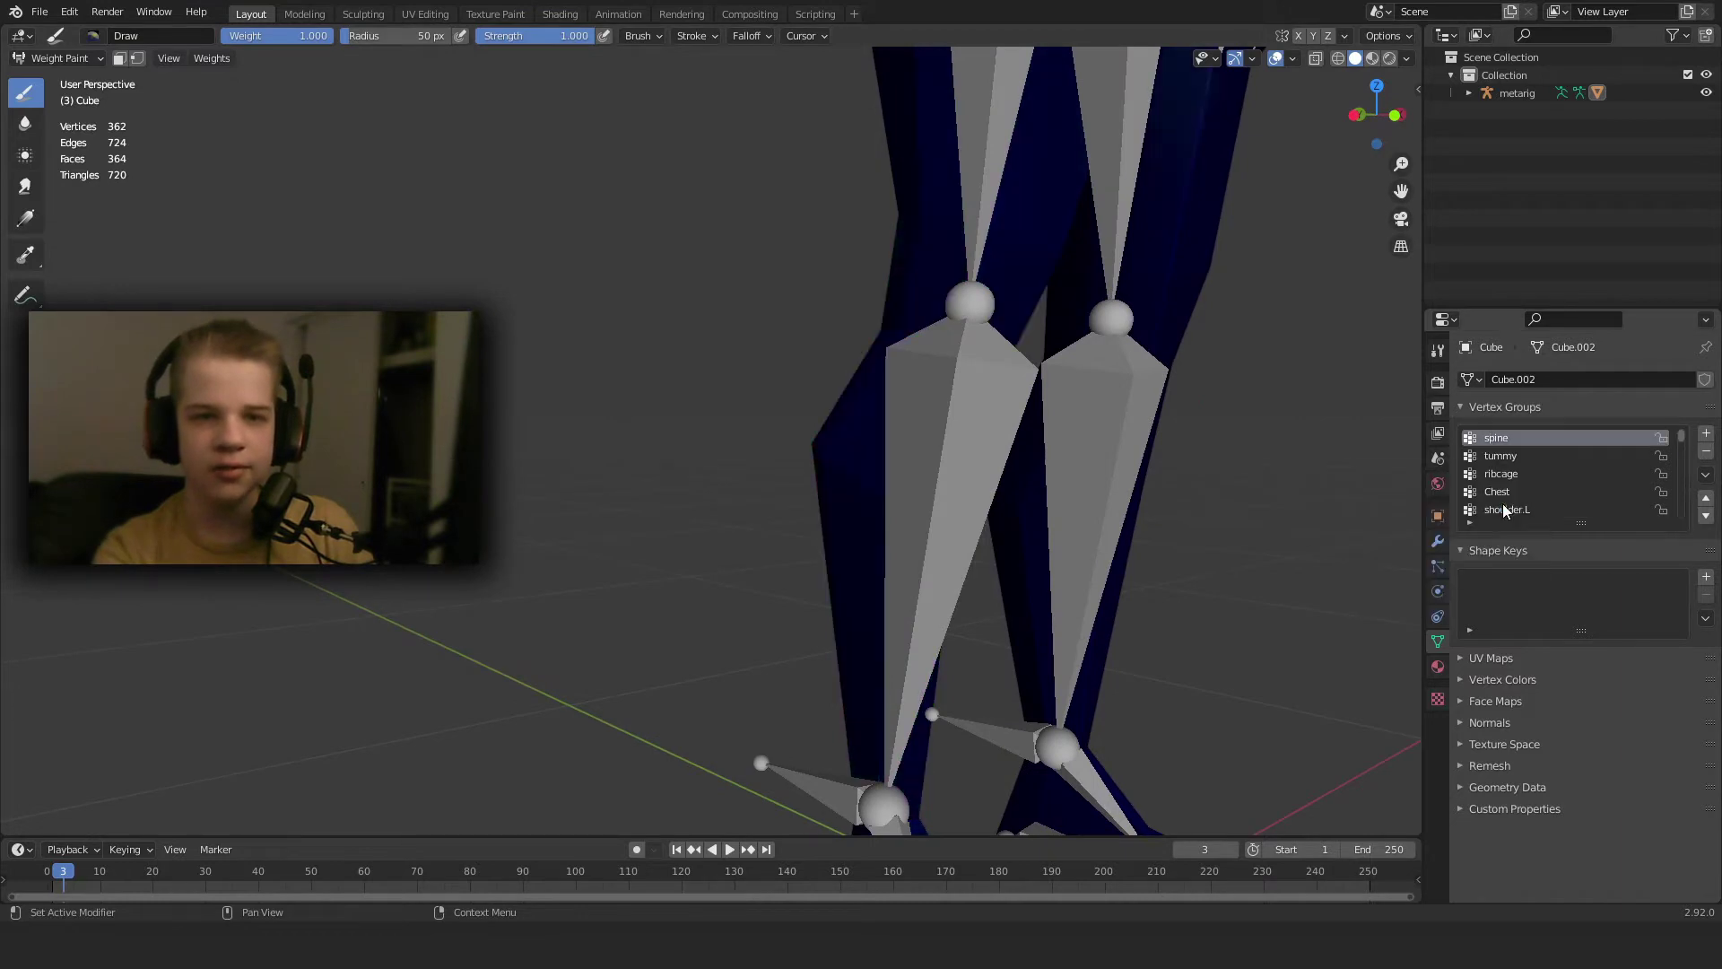
scroll(1519, 498, up, 10)
scroll(1552, 504, down, 10)
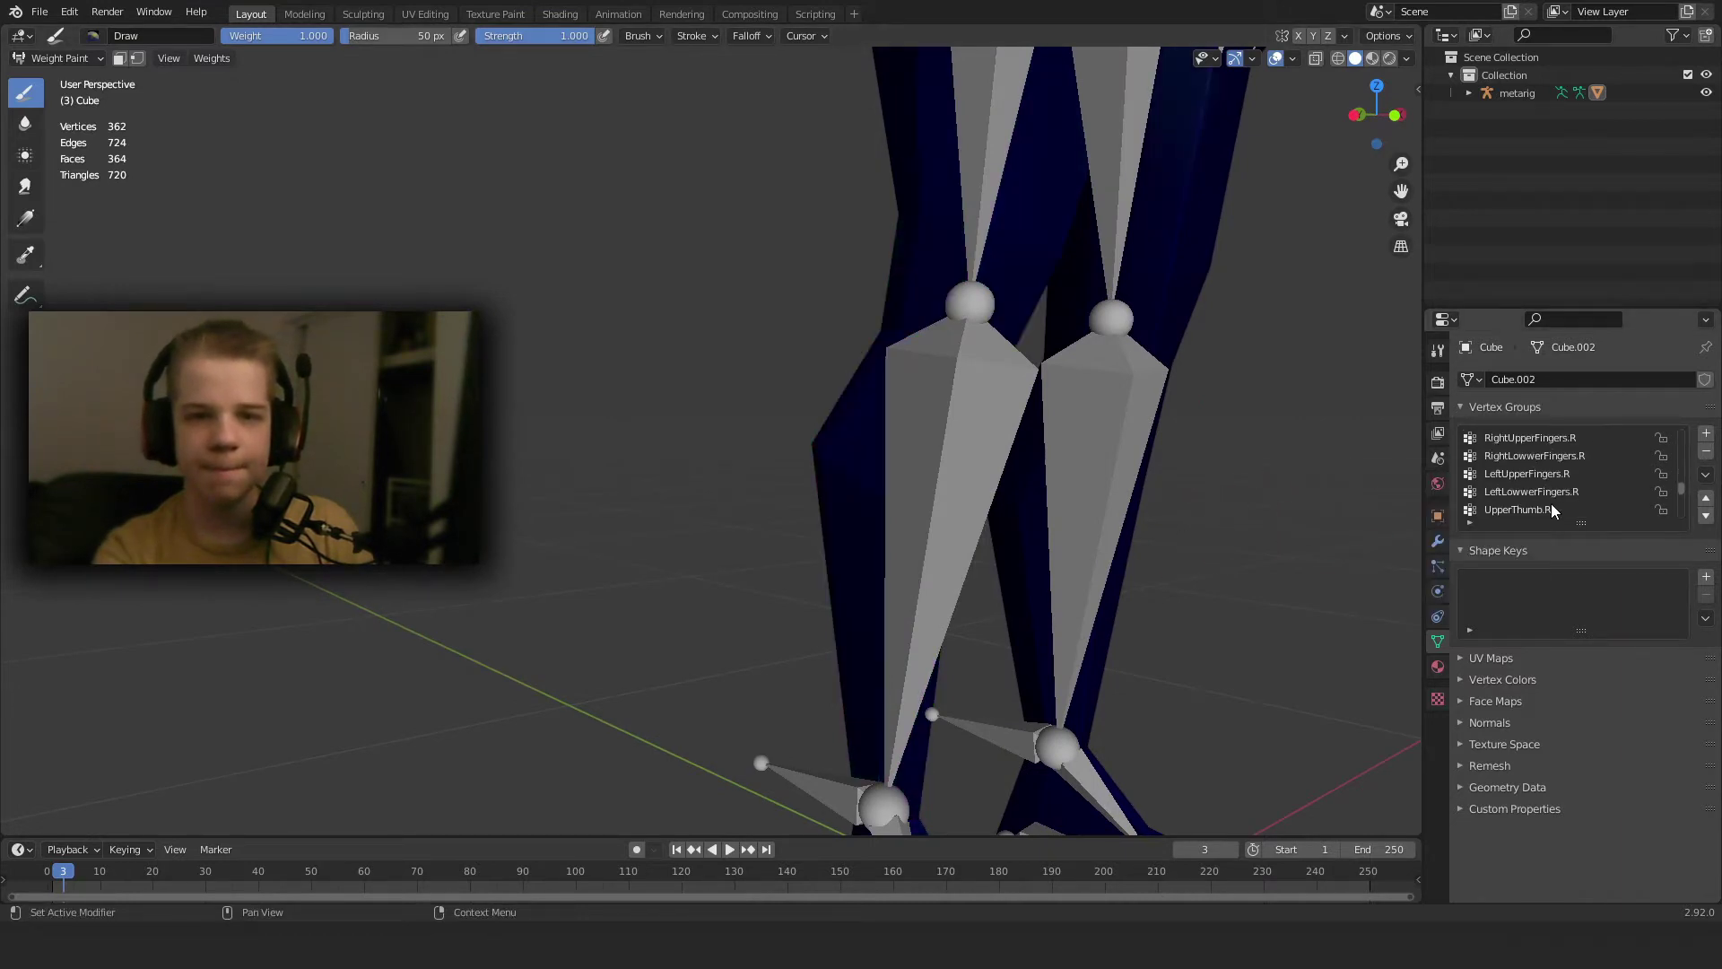
click(1521, 510)
scroll(1172, 589, down, 5)
scroll(1173, 590, up, 6)
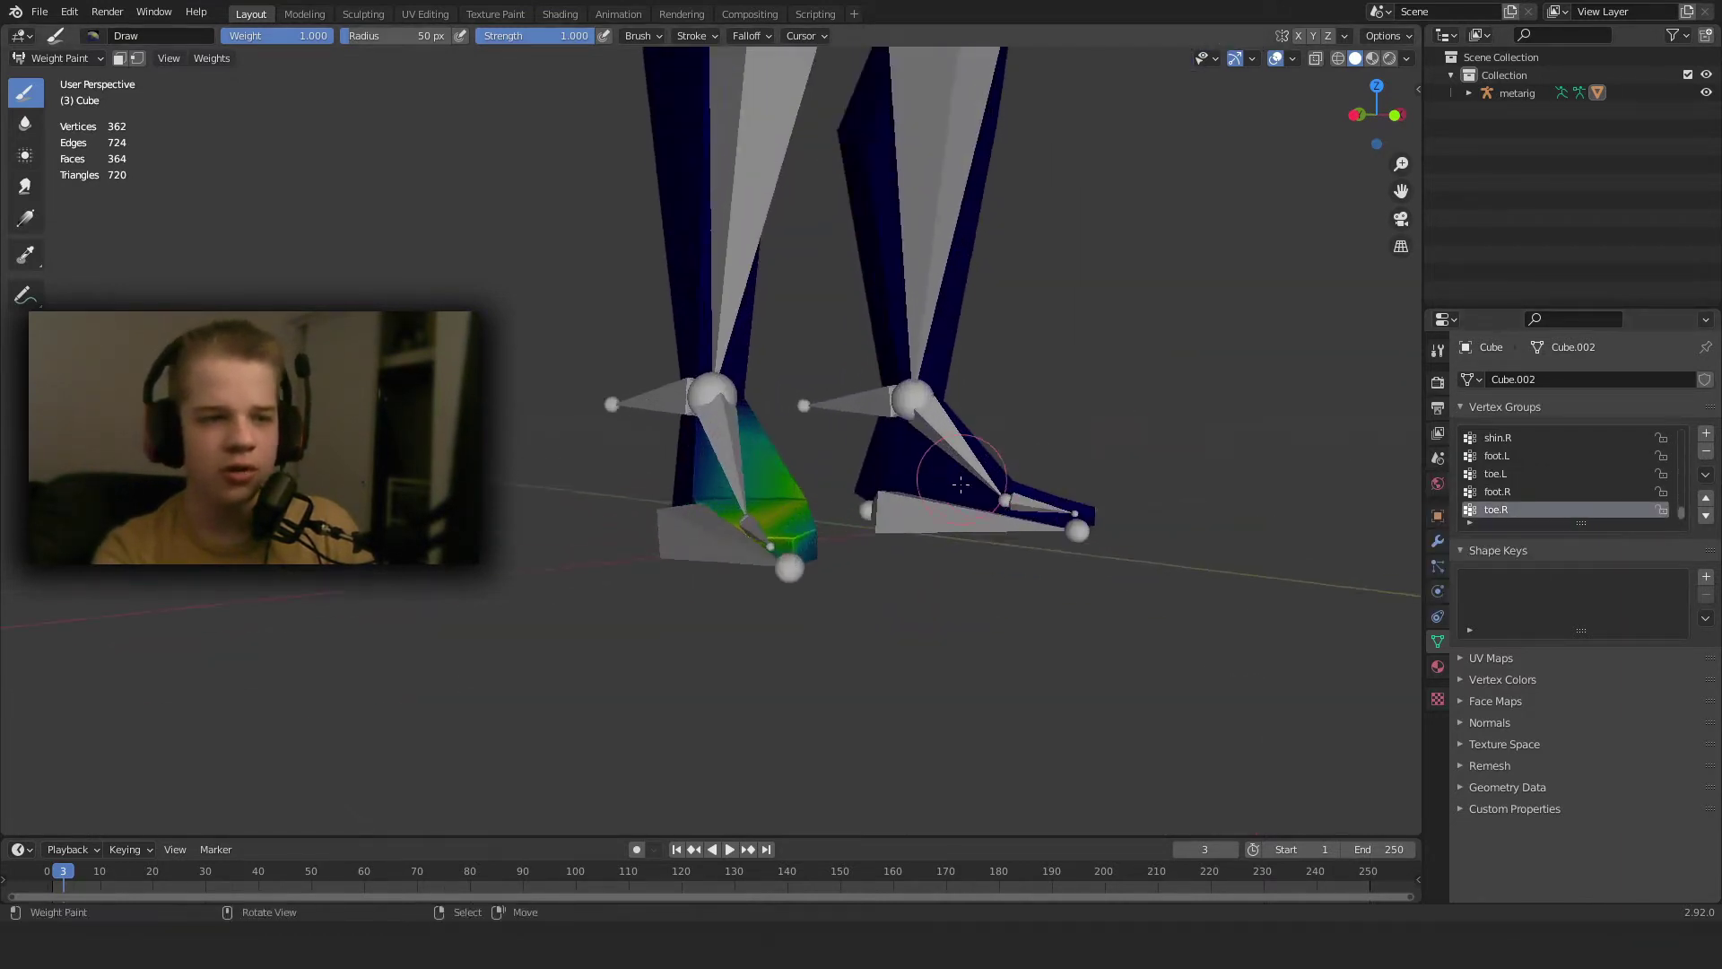
middle_drag(896, 481, 938, 393)
Turn off In Front display for the metarig, then return the body mesh to Weight Paint mode.
key(ctrl+Tab)
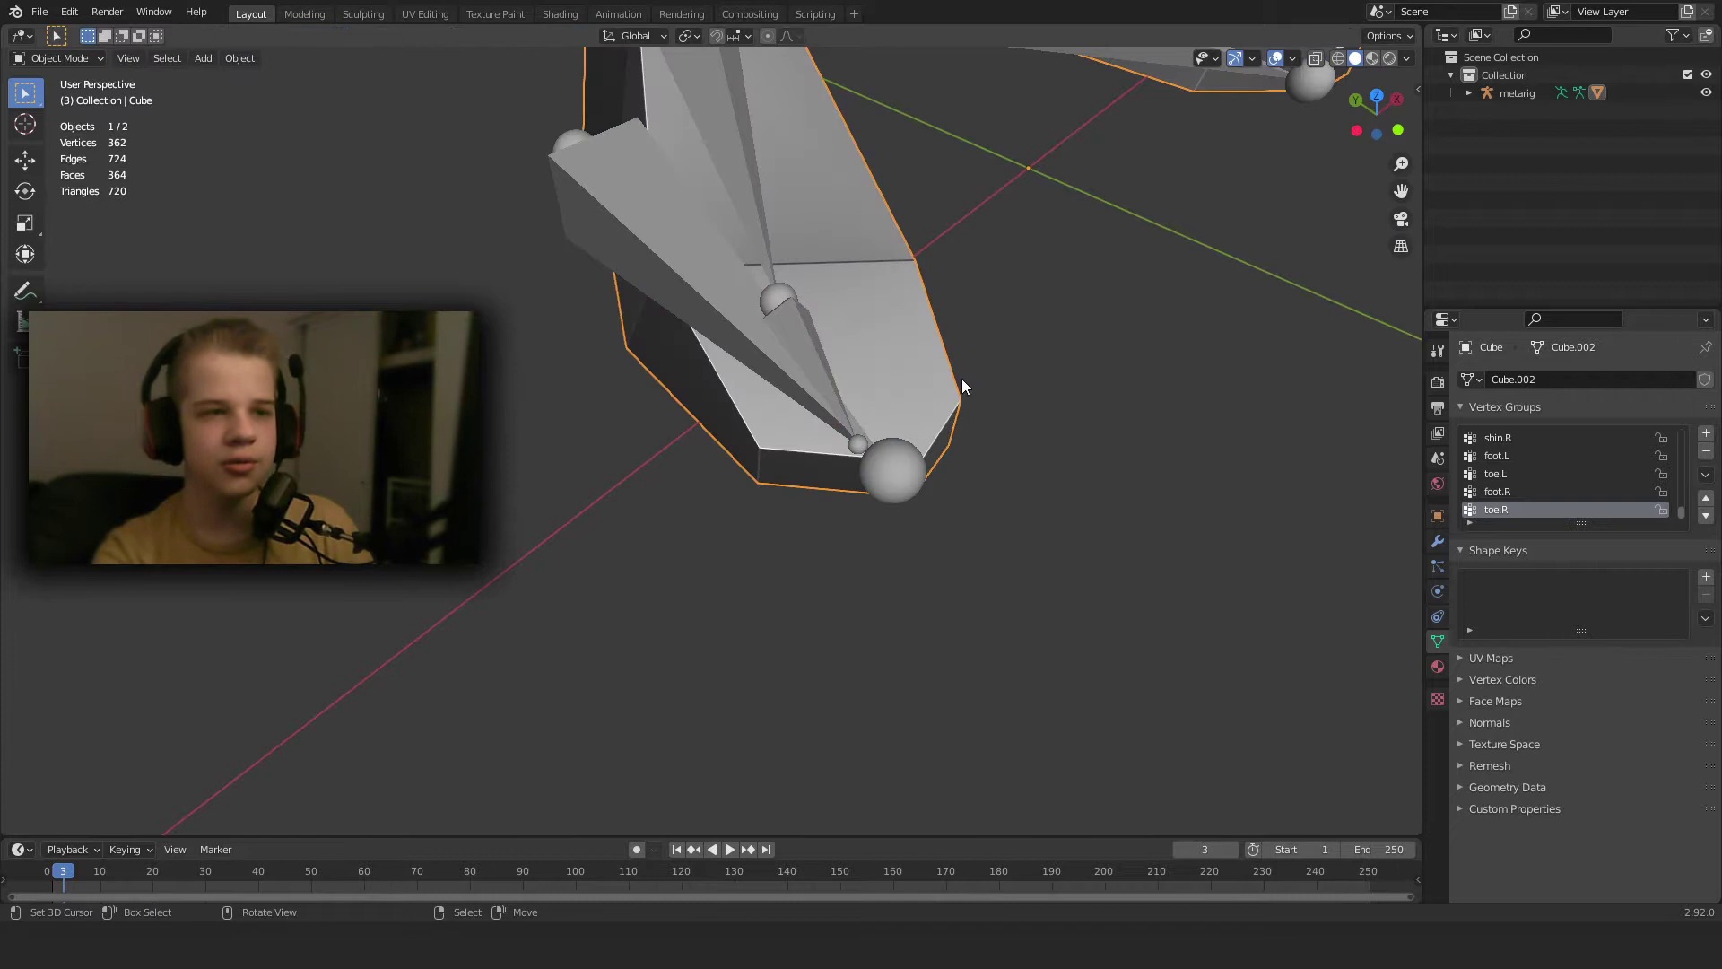
click(796, 343)
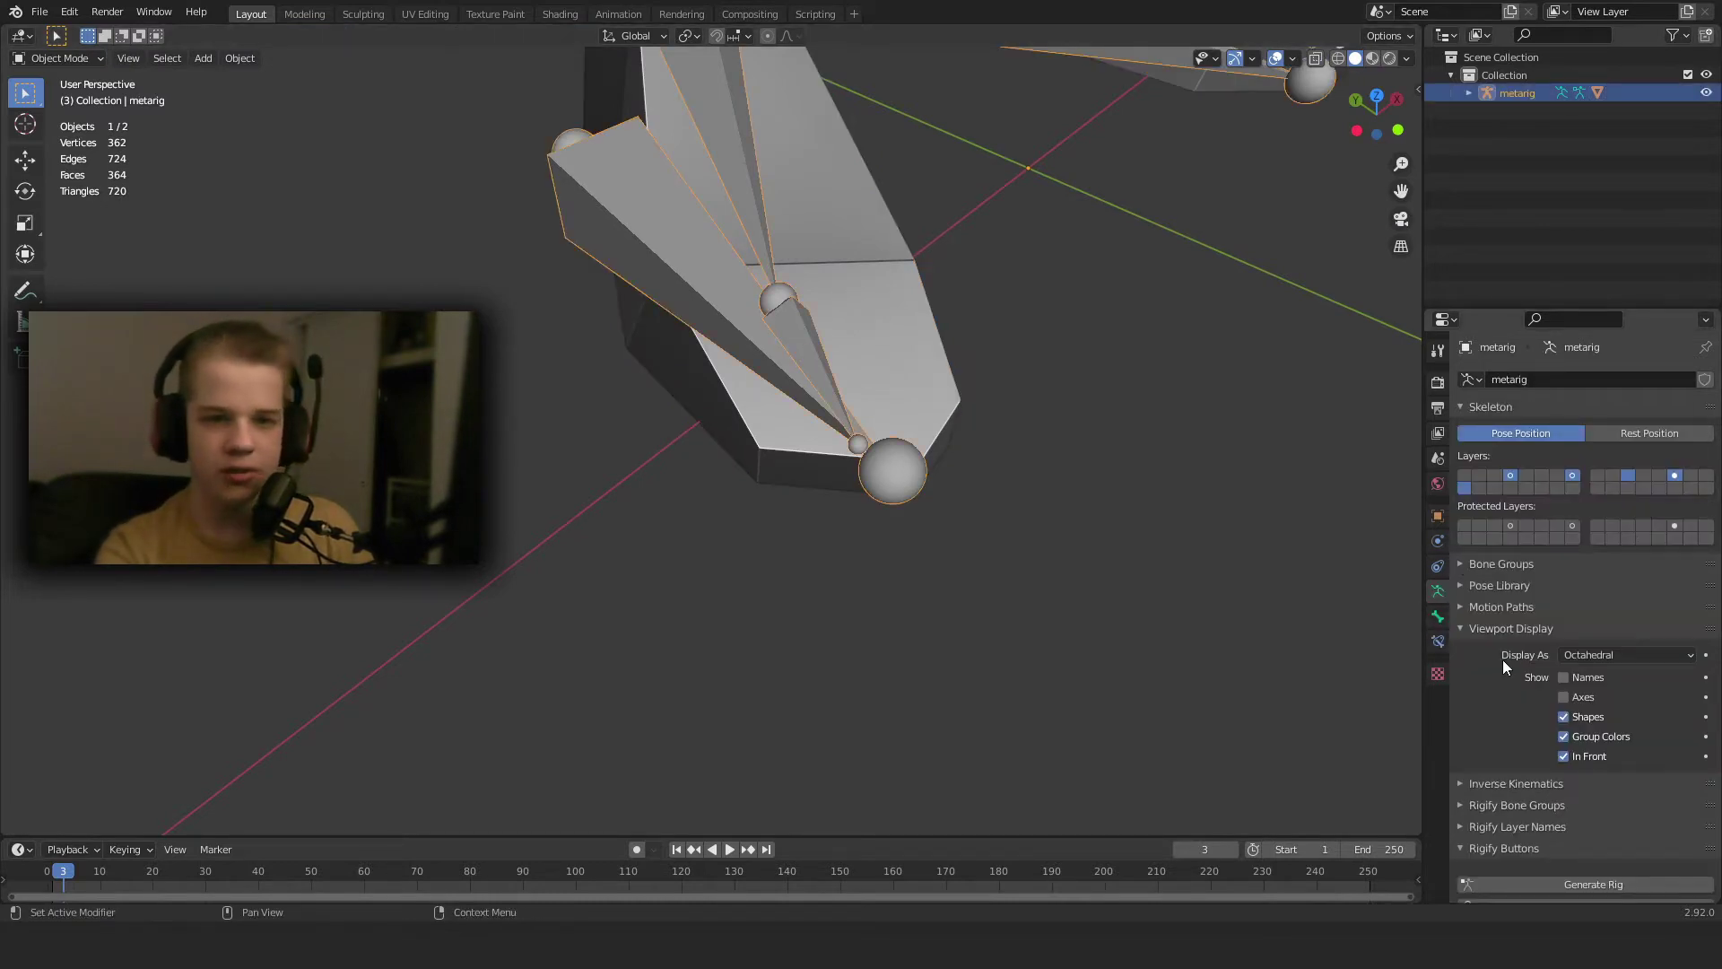
click(1565, 755)
click(899, 406)
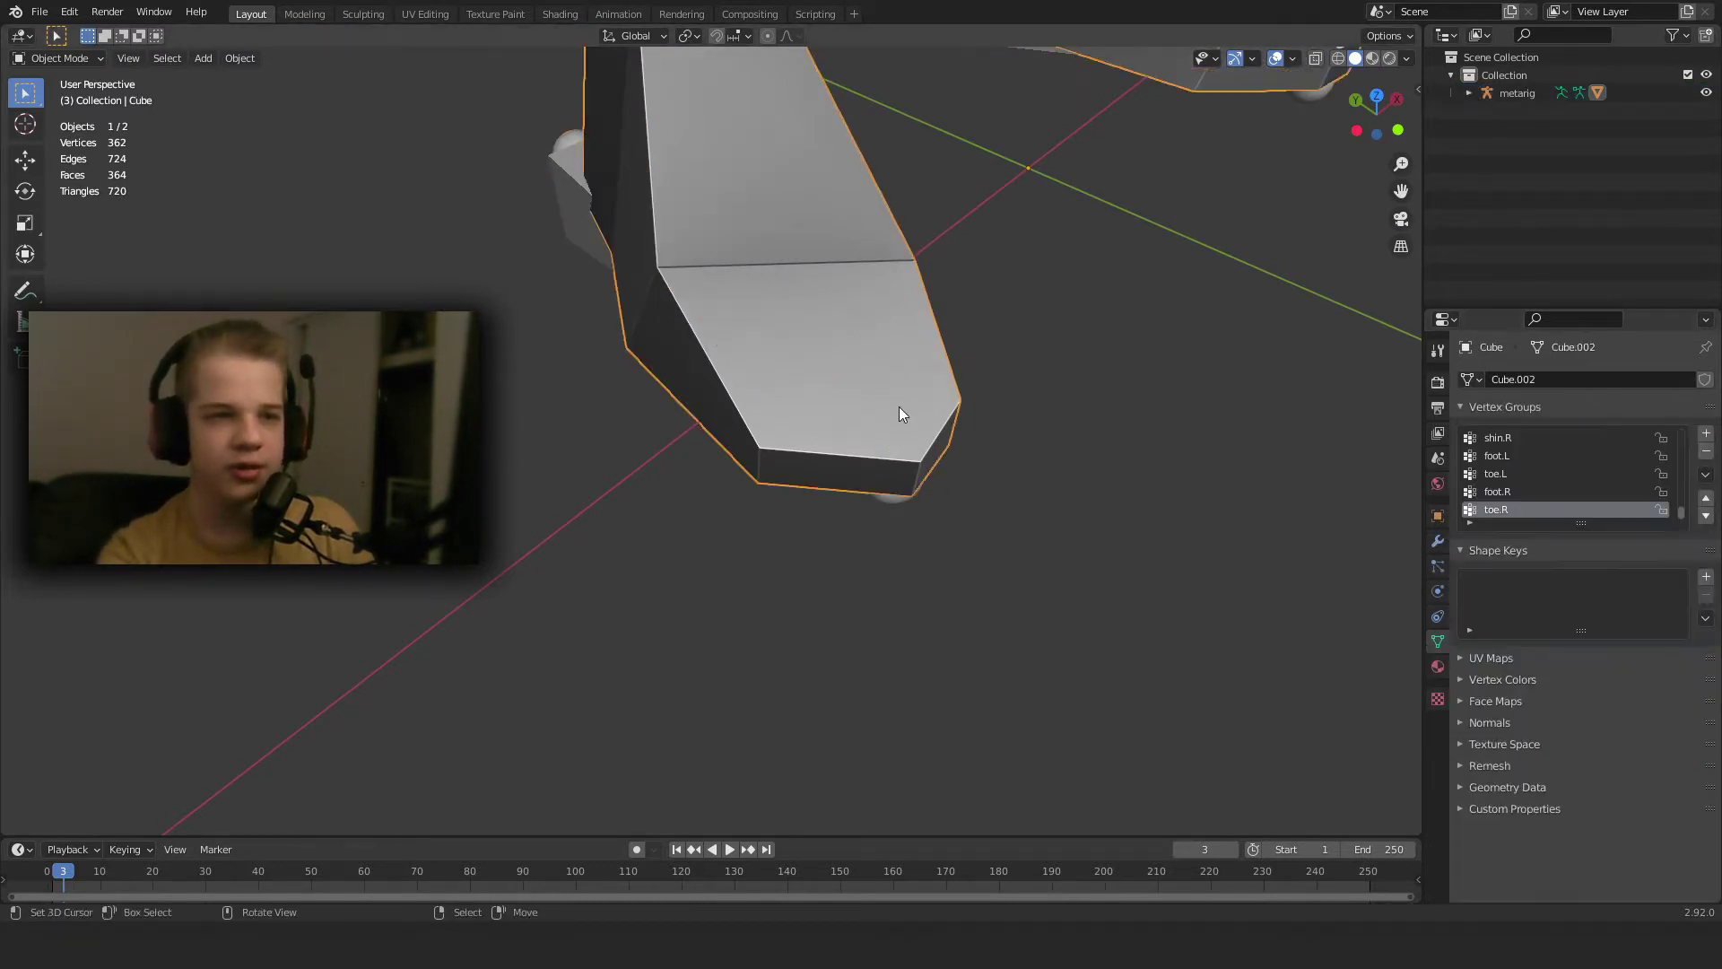
key(ctrl+Tab)
click(769, 341)
middle_drag(968, 401, 984, 422)
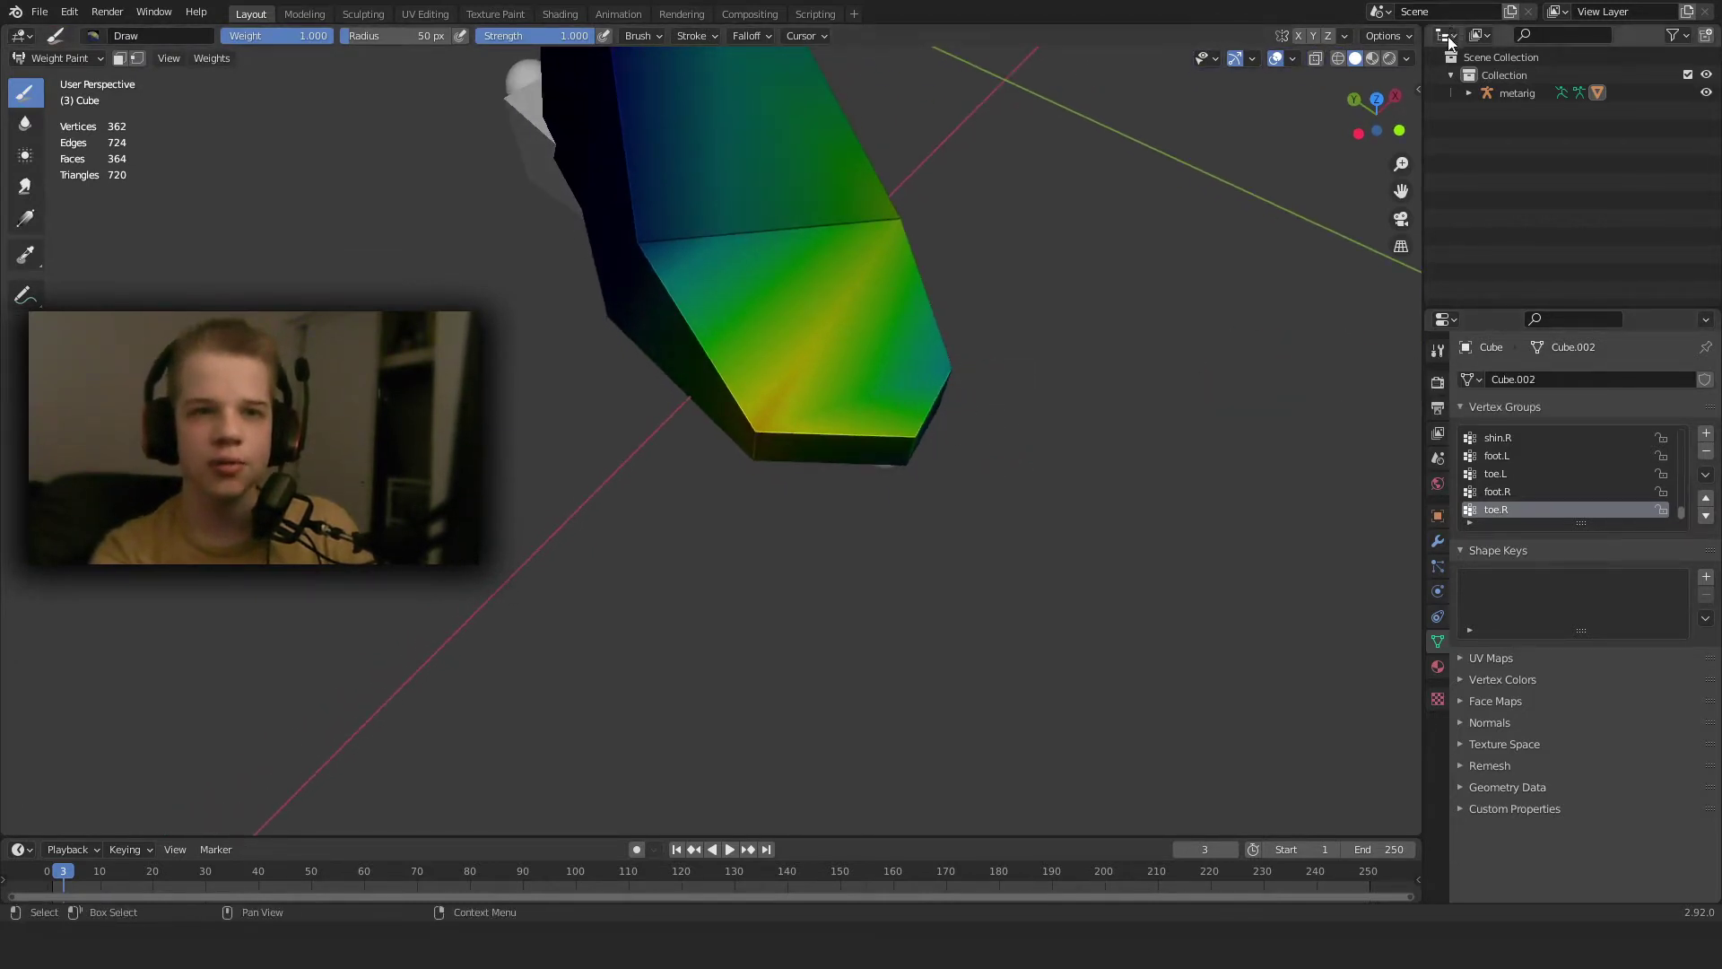
Change the Outliner area to a Properties editor showing the Draw brush settings and enlarge it.
click(1445, 36)
click(1372, 85)
click(1439, 34)
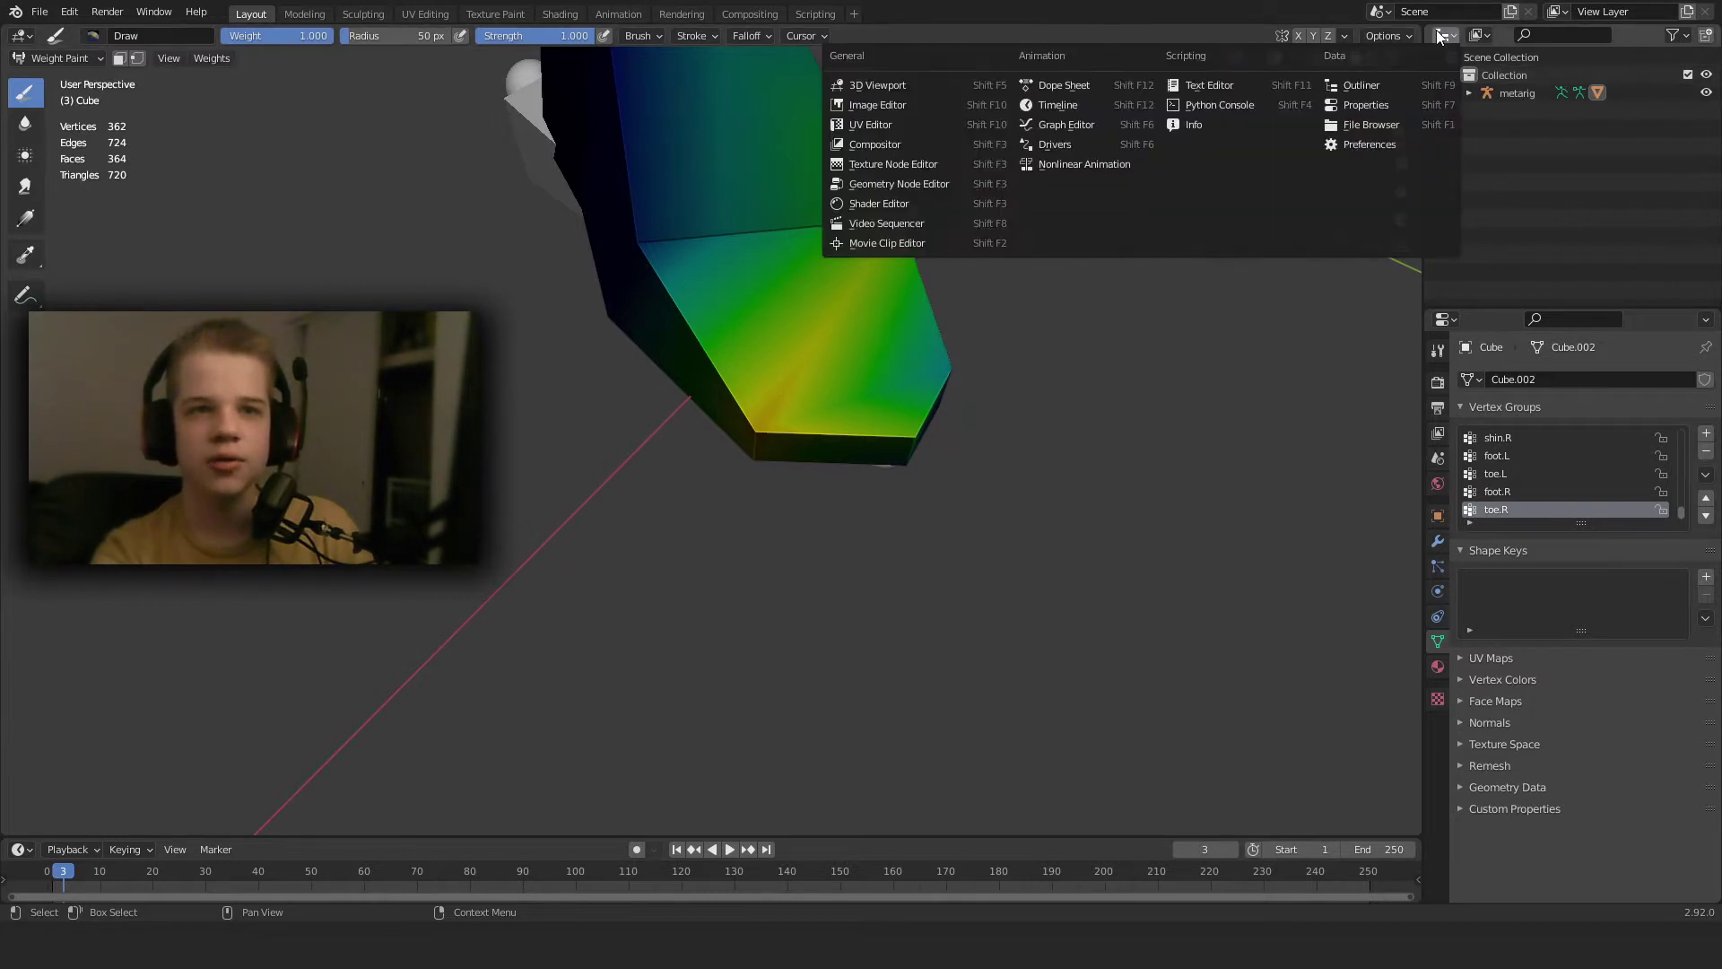
click(1380, 105)
click(1439, 65)
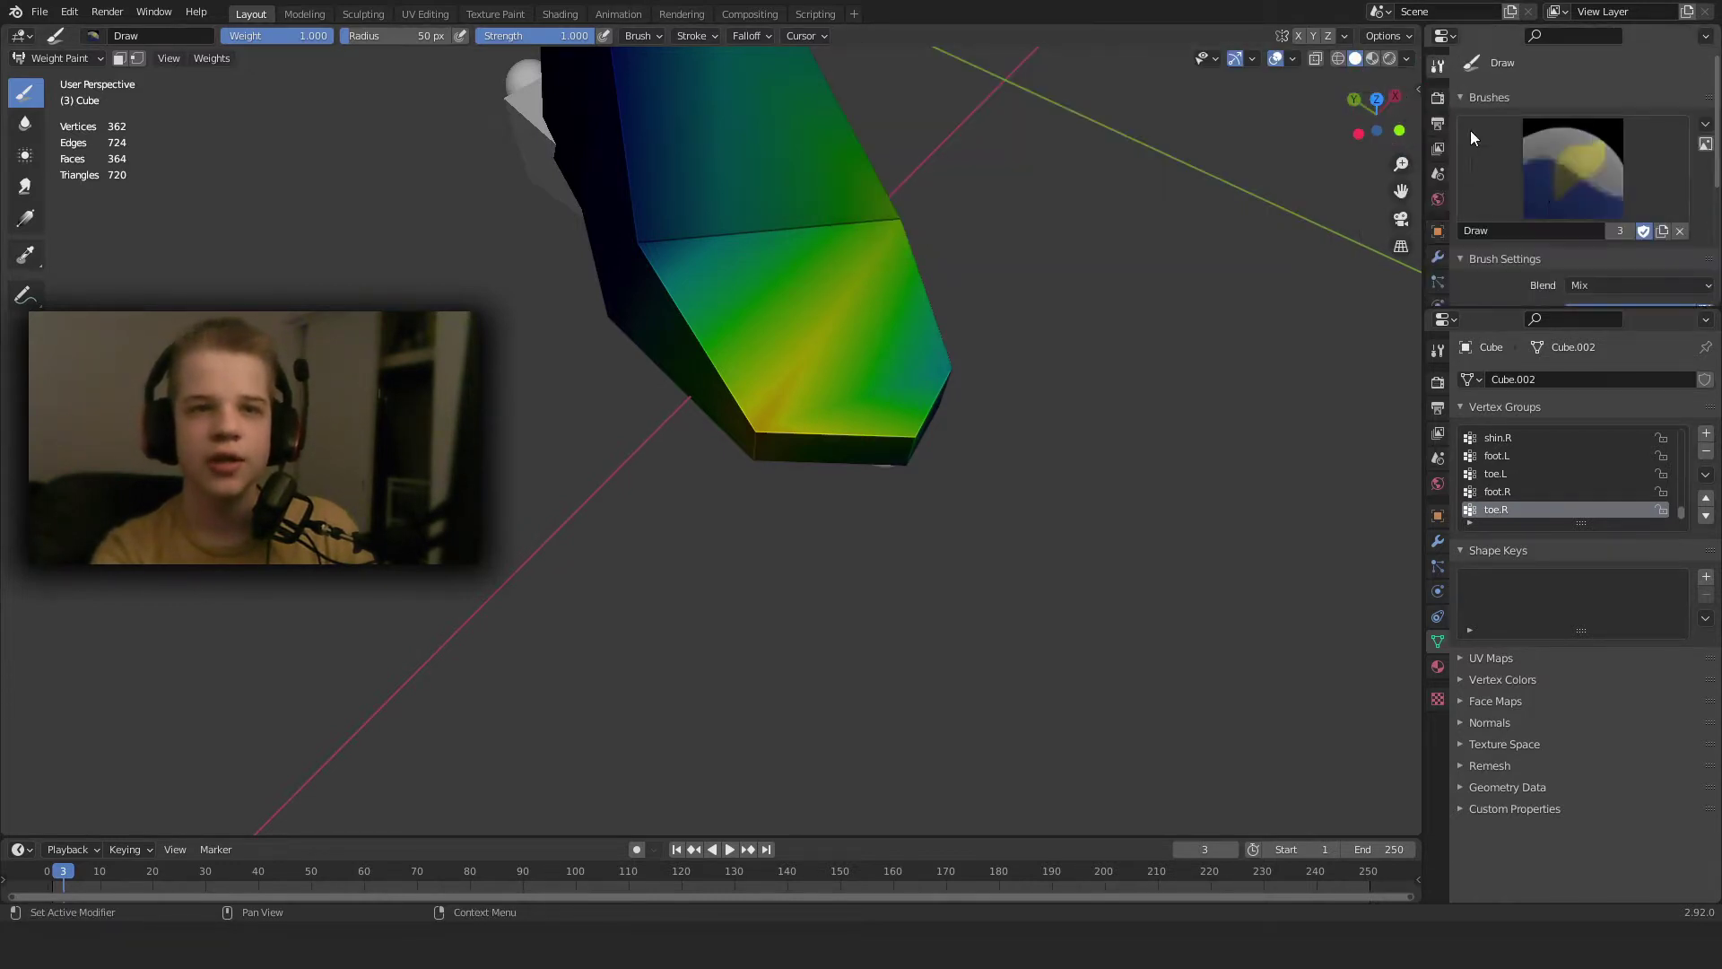
drag(1498, 309, 1551, 504)
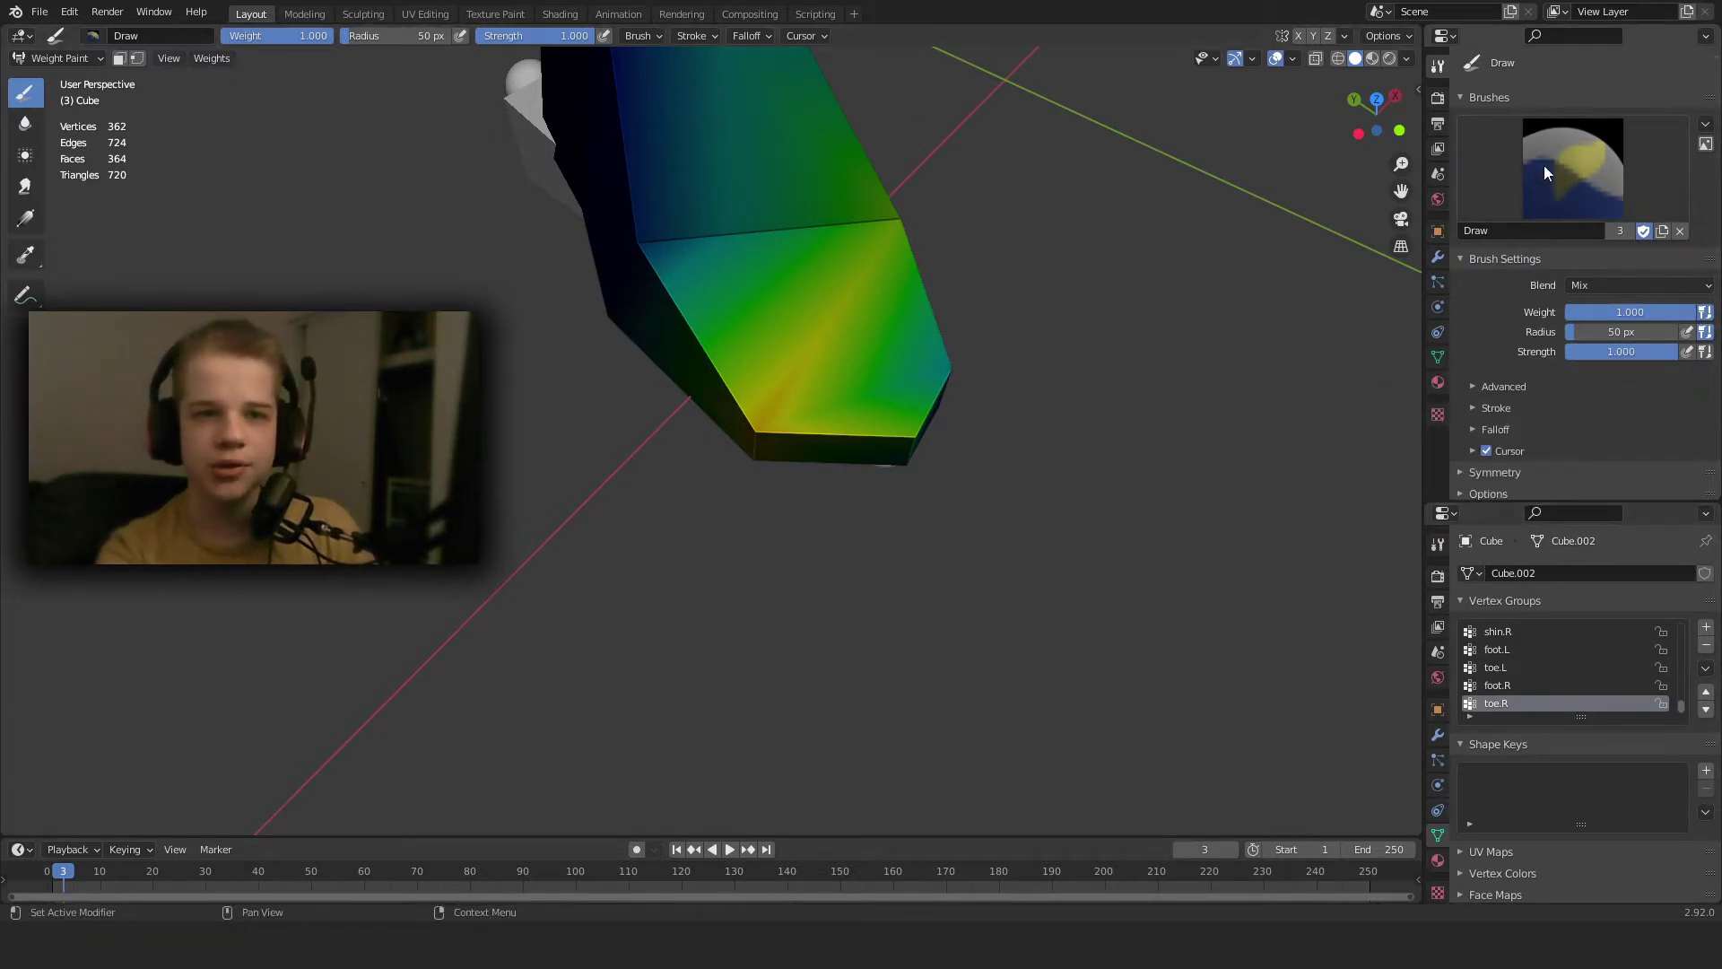
scroll(980, 481, down, 4)
scroll(906, 431, up, 4)
Try painting the toe.R weights on the toe tip with brush weight and strength both at 1.000.
mouse_move(980, 481)
middle_down()
mouse_move(915, 449)
mouse_move(881, 398)
middle_up()
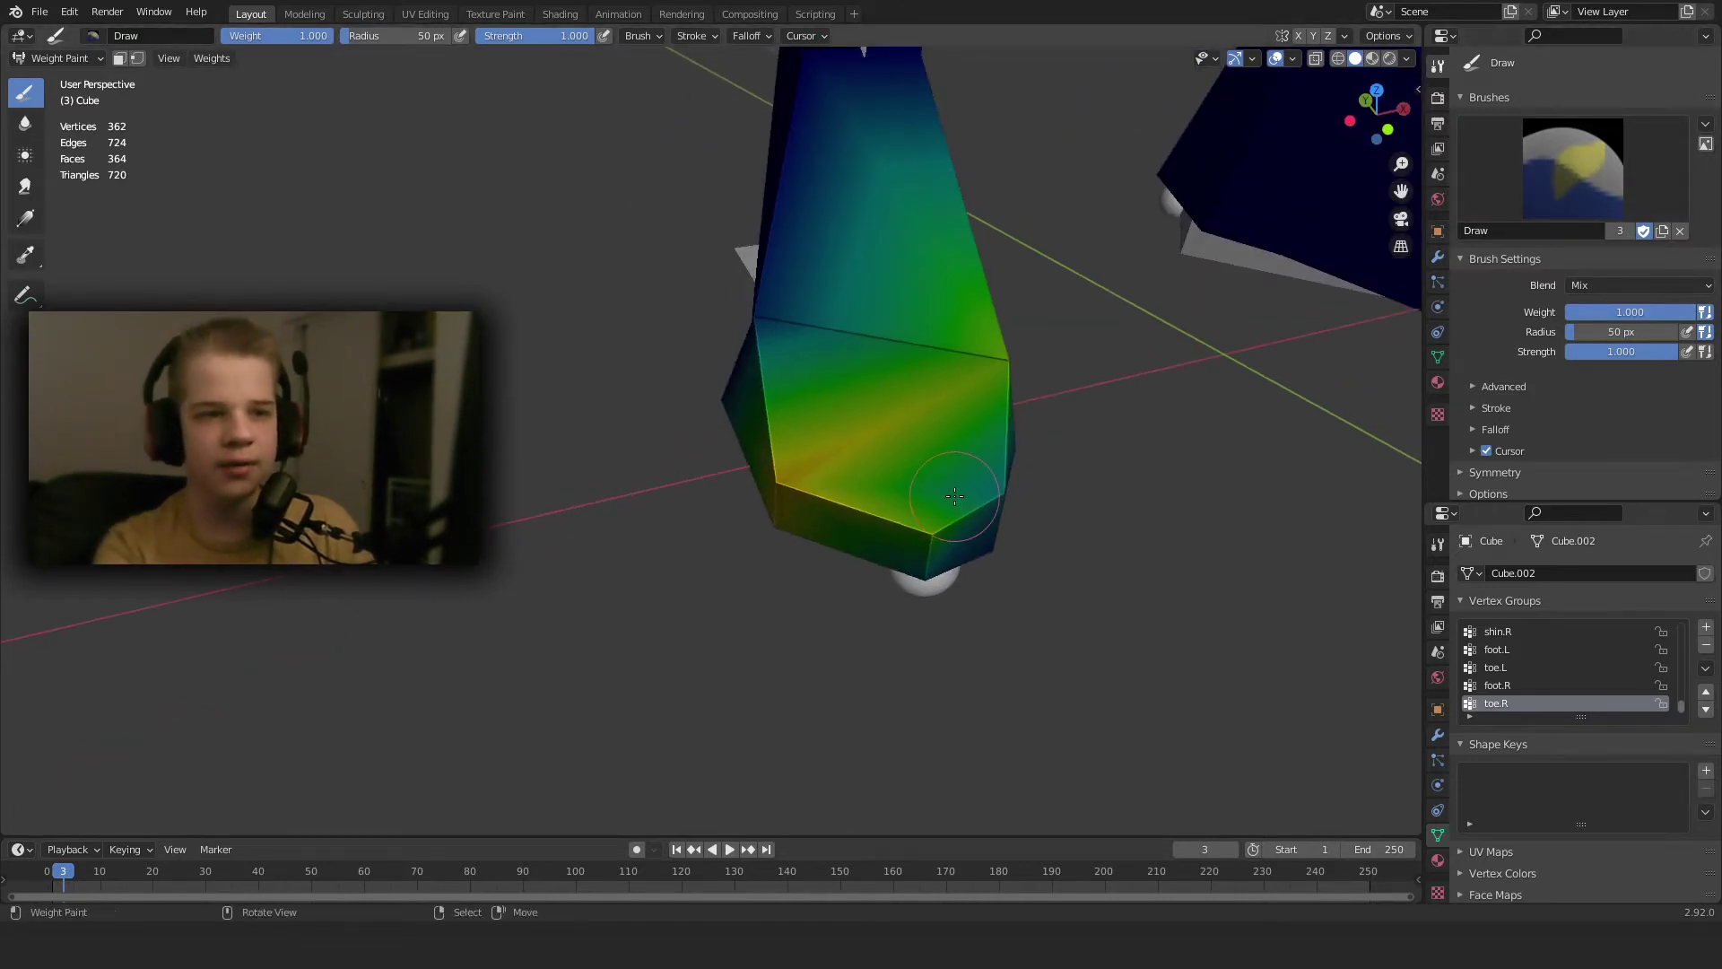
scroll(955, 496, down, 4)
middle_drag(954, 496, 853, 414)
scroll(856, 417, up, 3)
drag(907, 518, 897, 507)
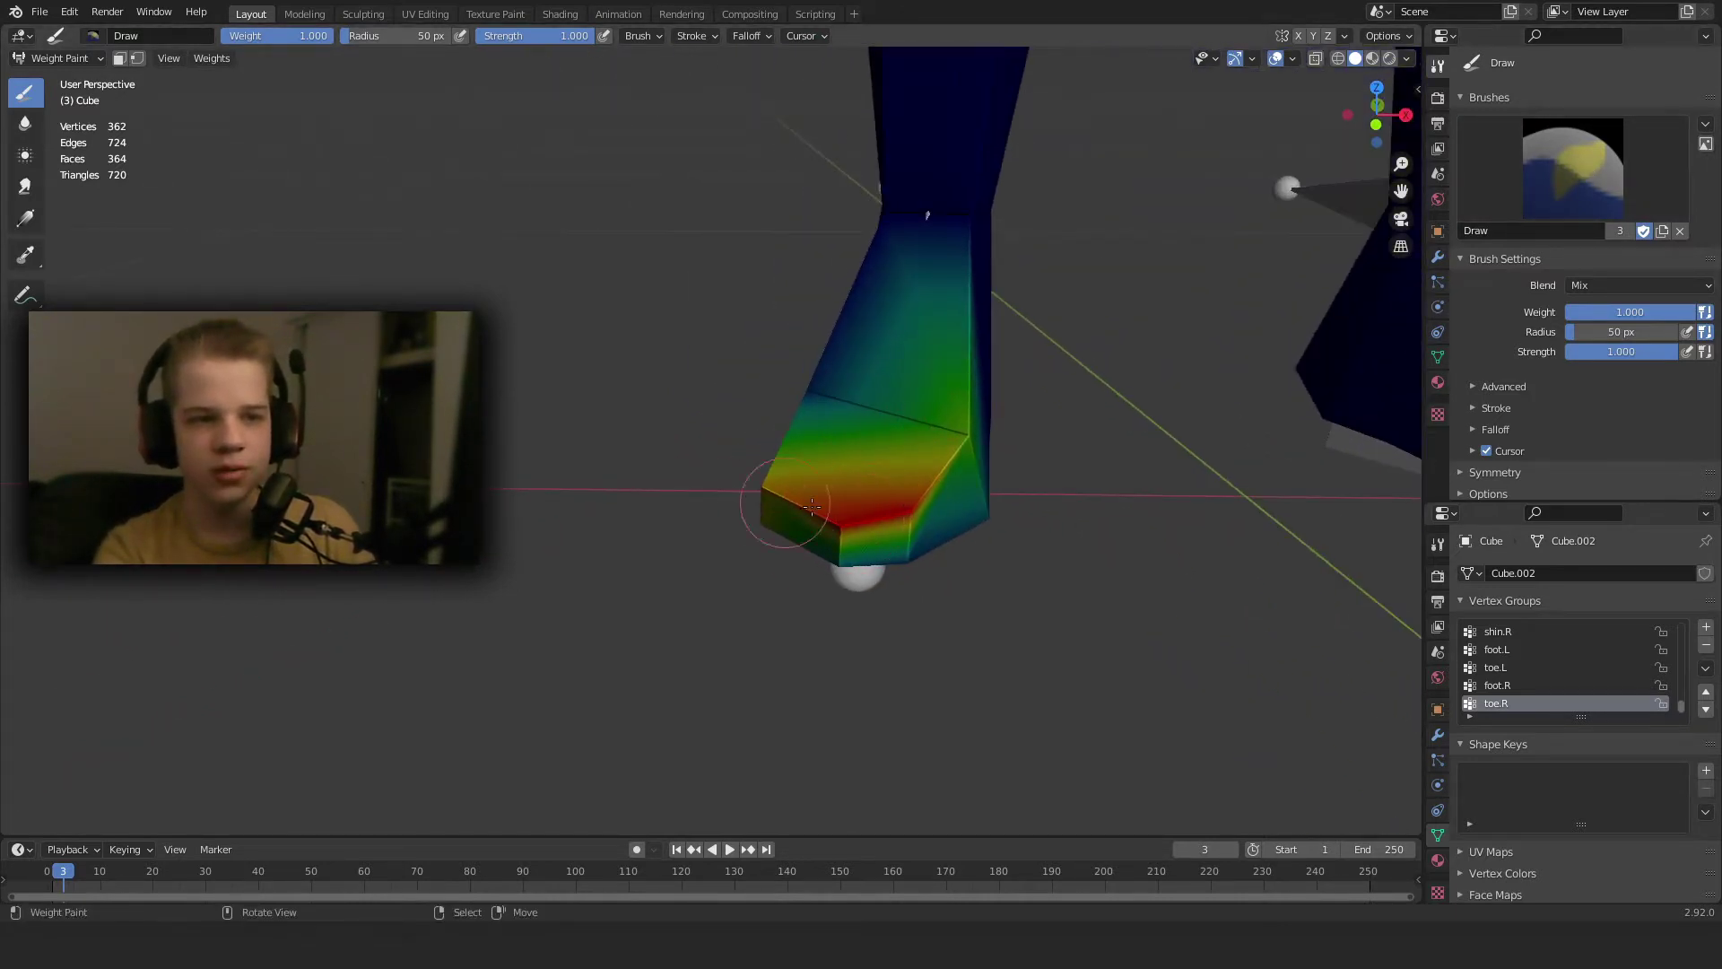
key(ctrl+z)
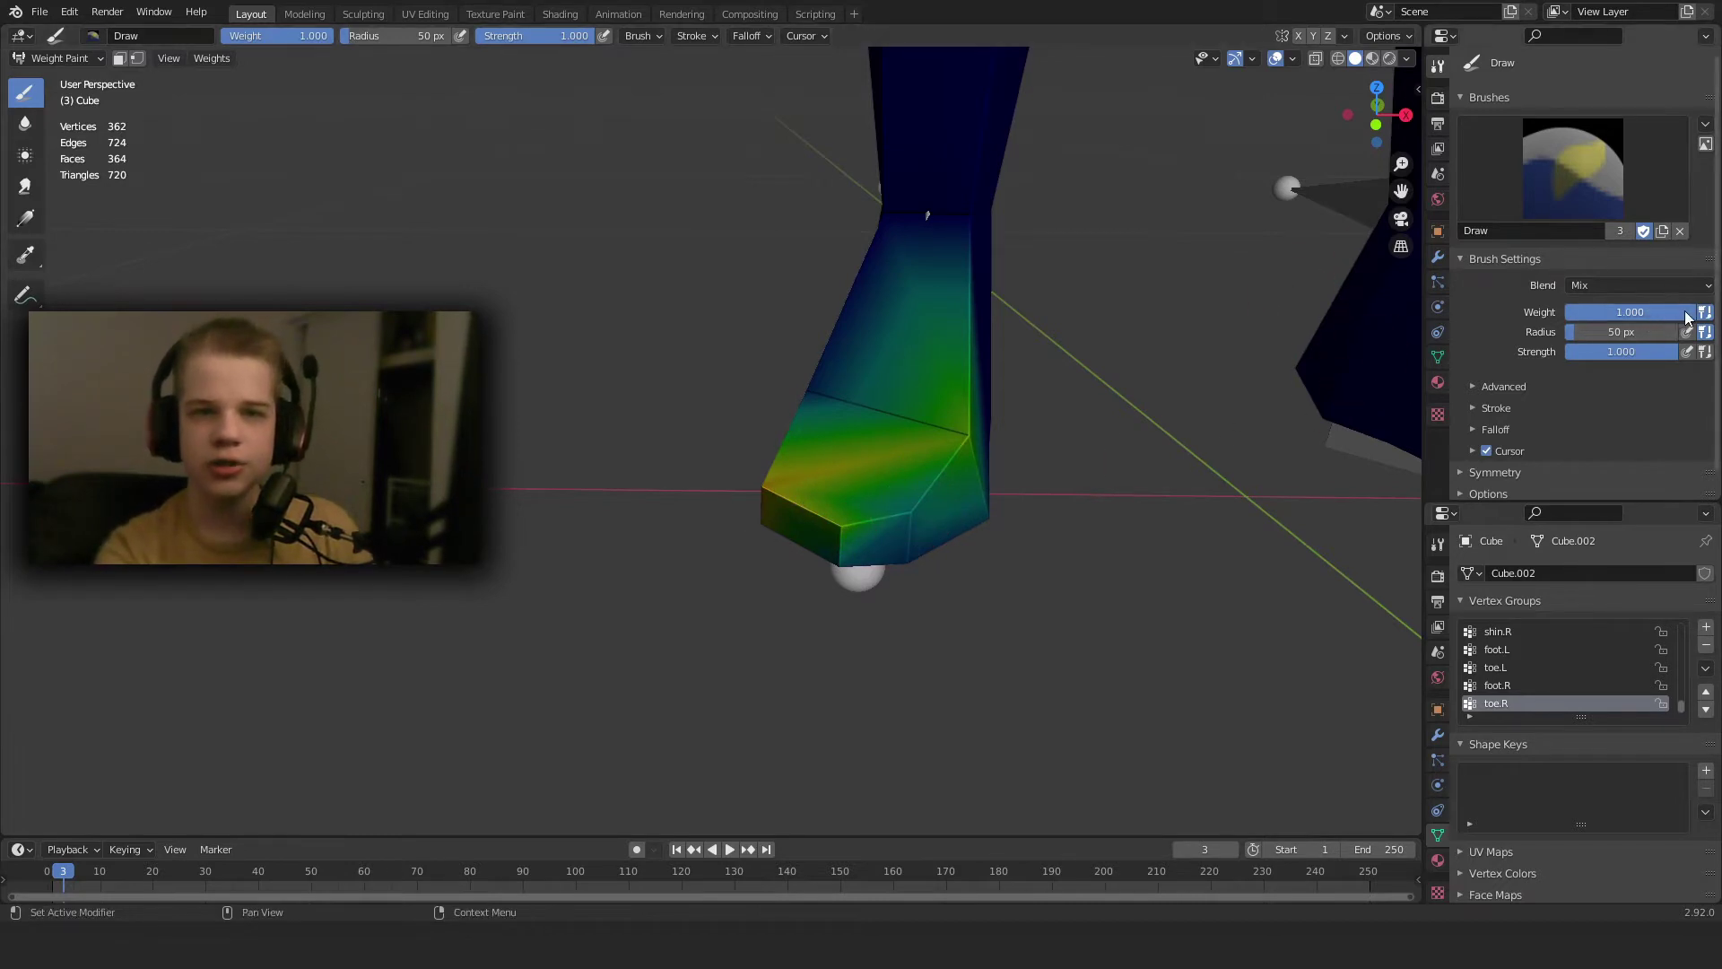
Set the brush weight to 0.459 and paint the top, front and sides of the right toe evenly for toe.R.
drag(1627, 313, 1625, 312)
drag(958, 462, 812, 537)
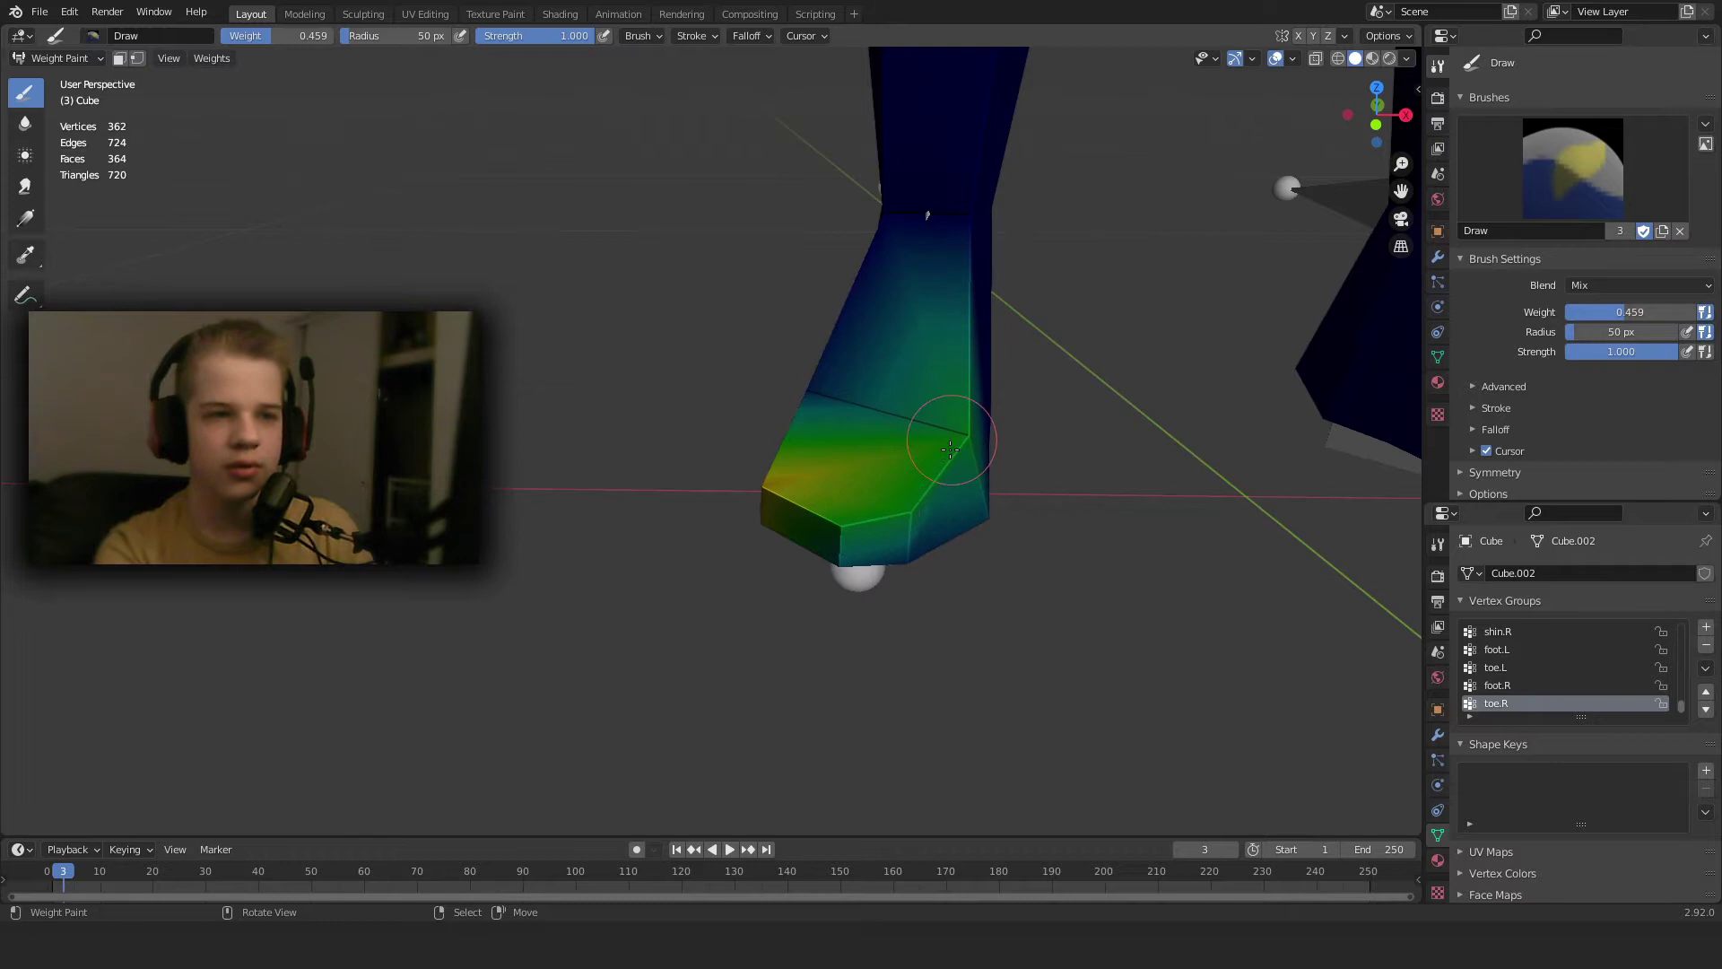
mouse_move(868, 399)
mouse_down()
mouse_move(779, 456)
mouse_move(795, 372)
mouse_move(800, 466)
mouse_up()
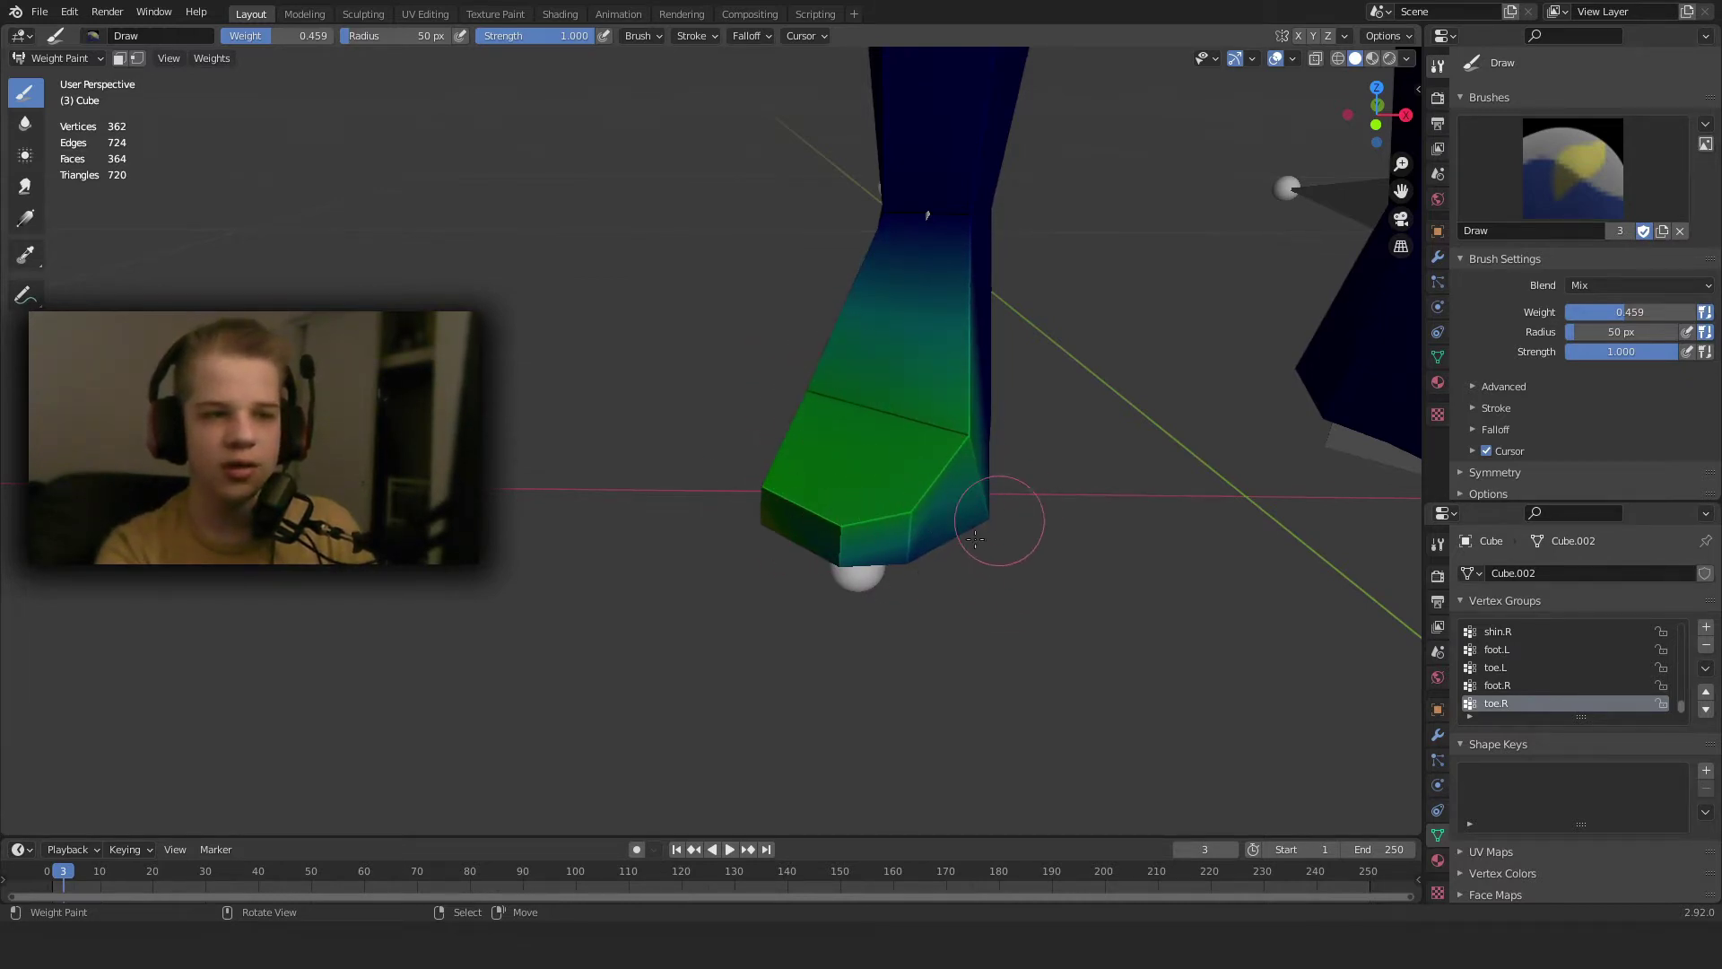
mouse_move(976, 538)
mouse_down()
mouse_move(888, 551)
mouse_move(984, 520)
mouse_up()
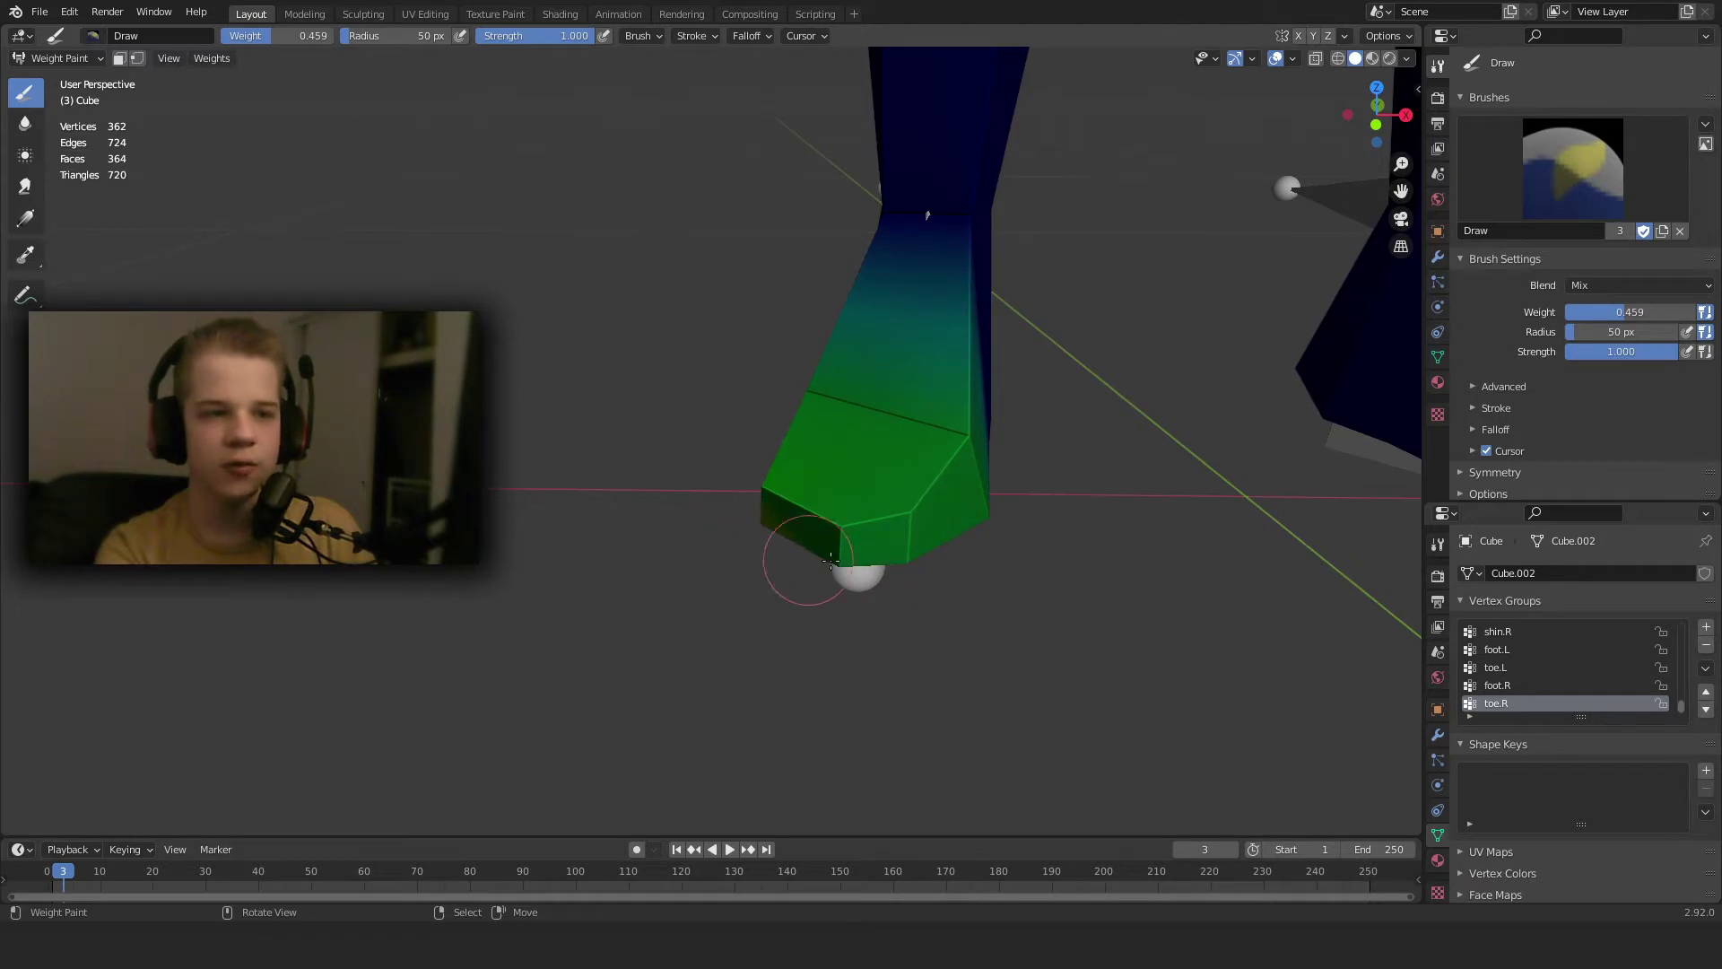
middle_drag(831, 560, 915, 530)
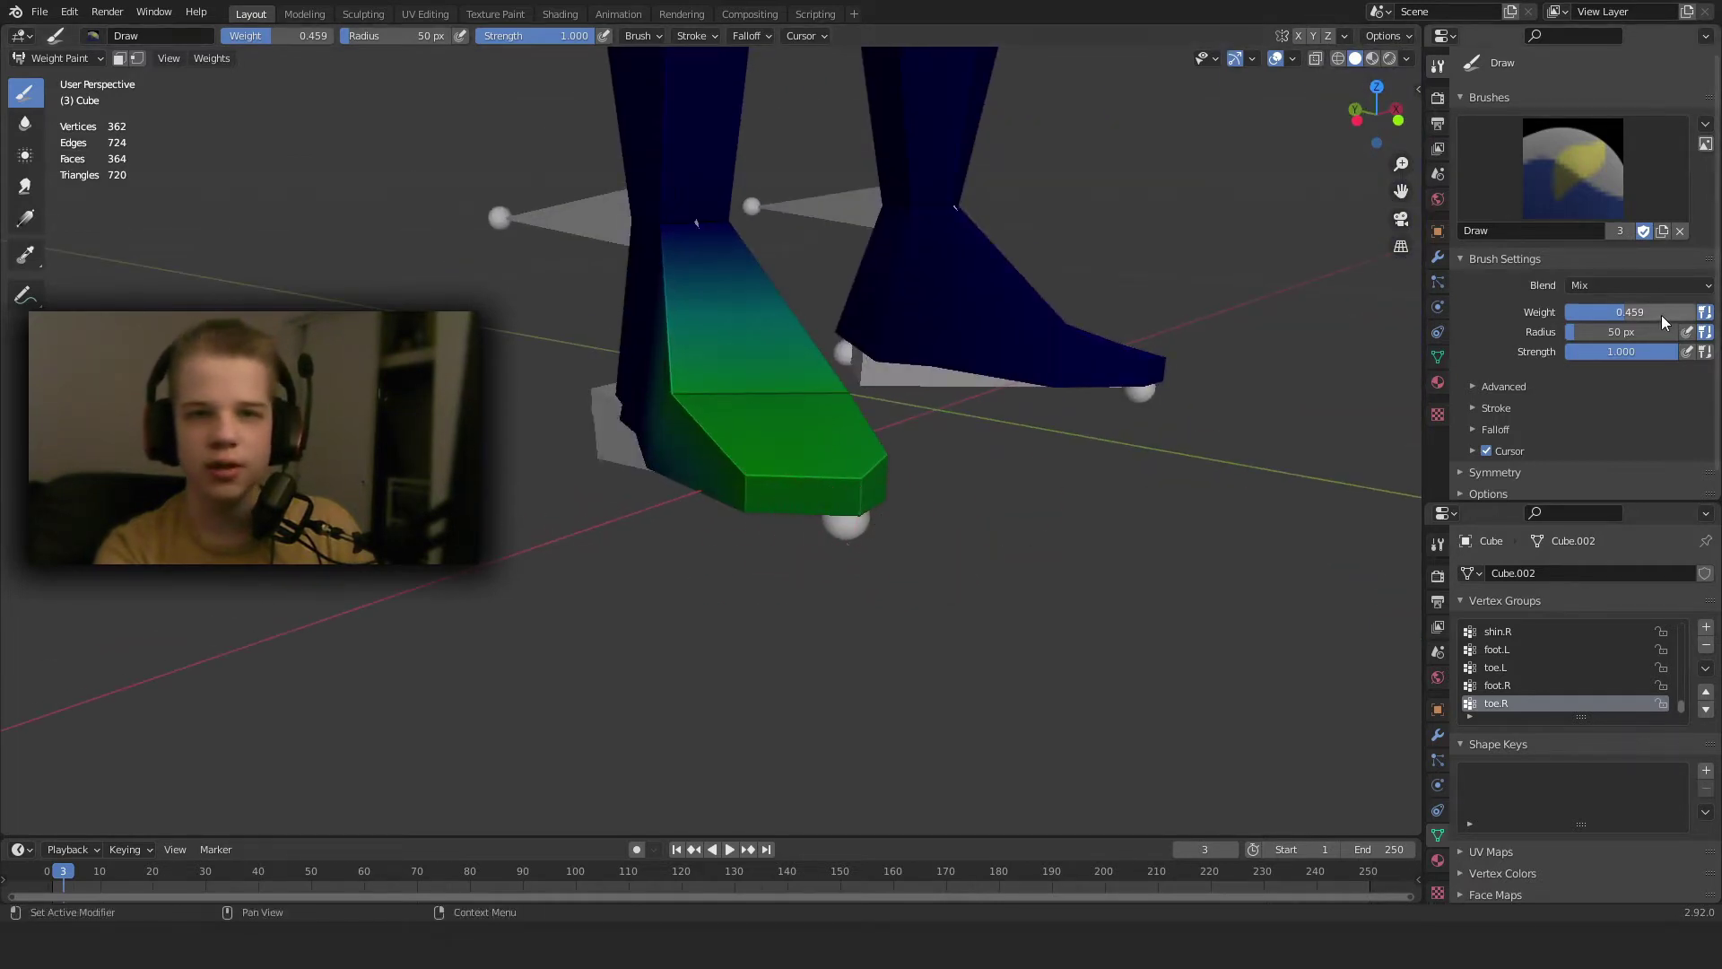
middle_drag(1250, 365, 506, 561)
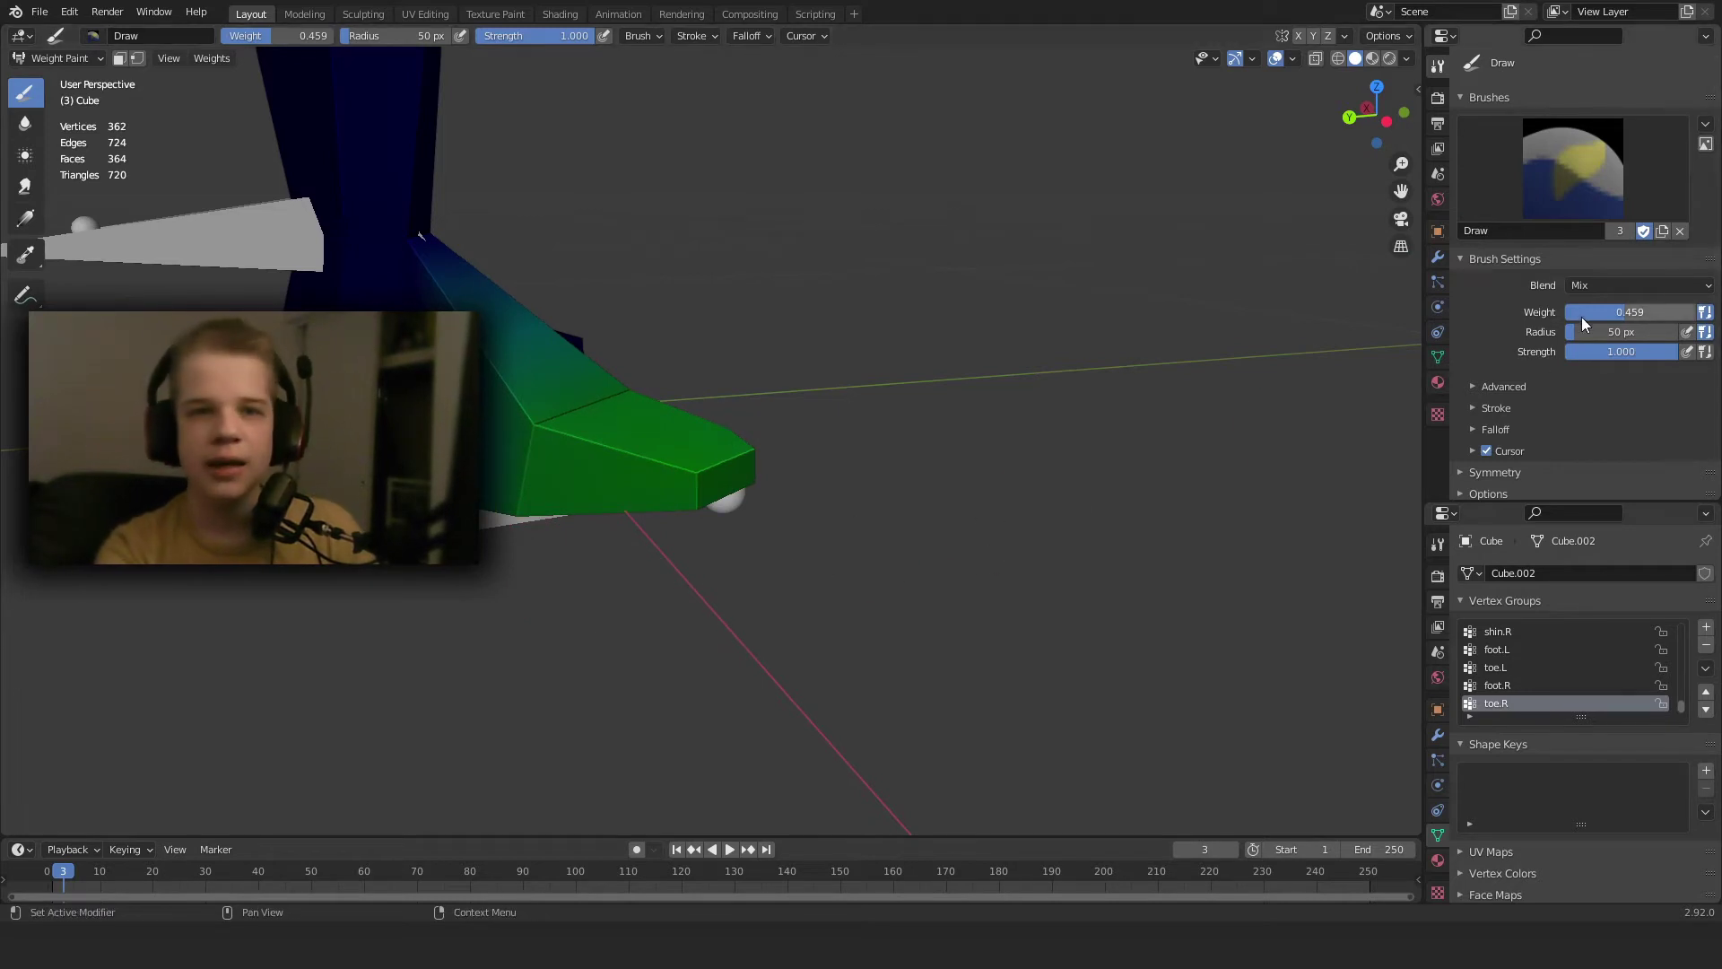
Set the brush weight to 1 and strength to 0.234, and paint the front corner of the right toe.
click(1605, 312)
text(1)
key(Return)
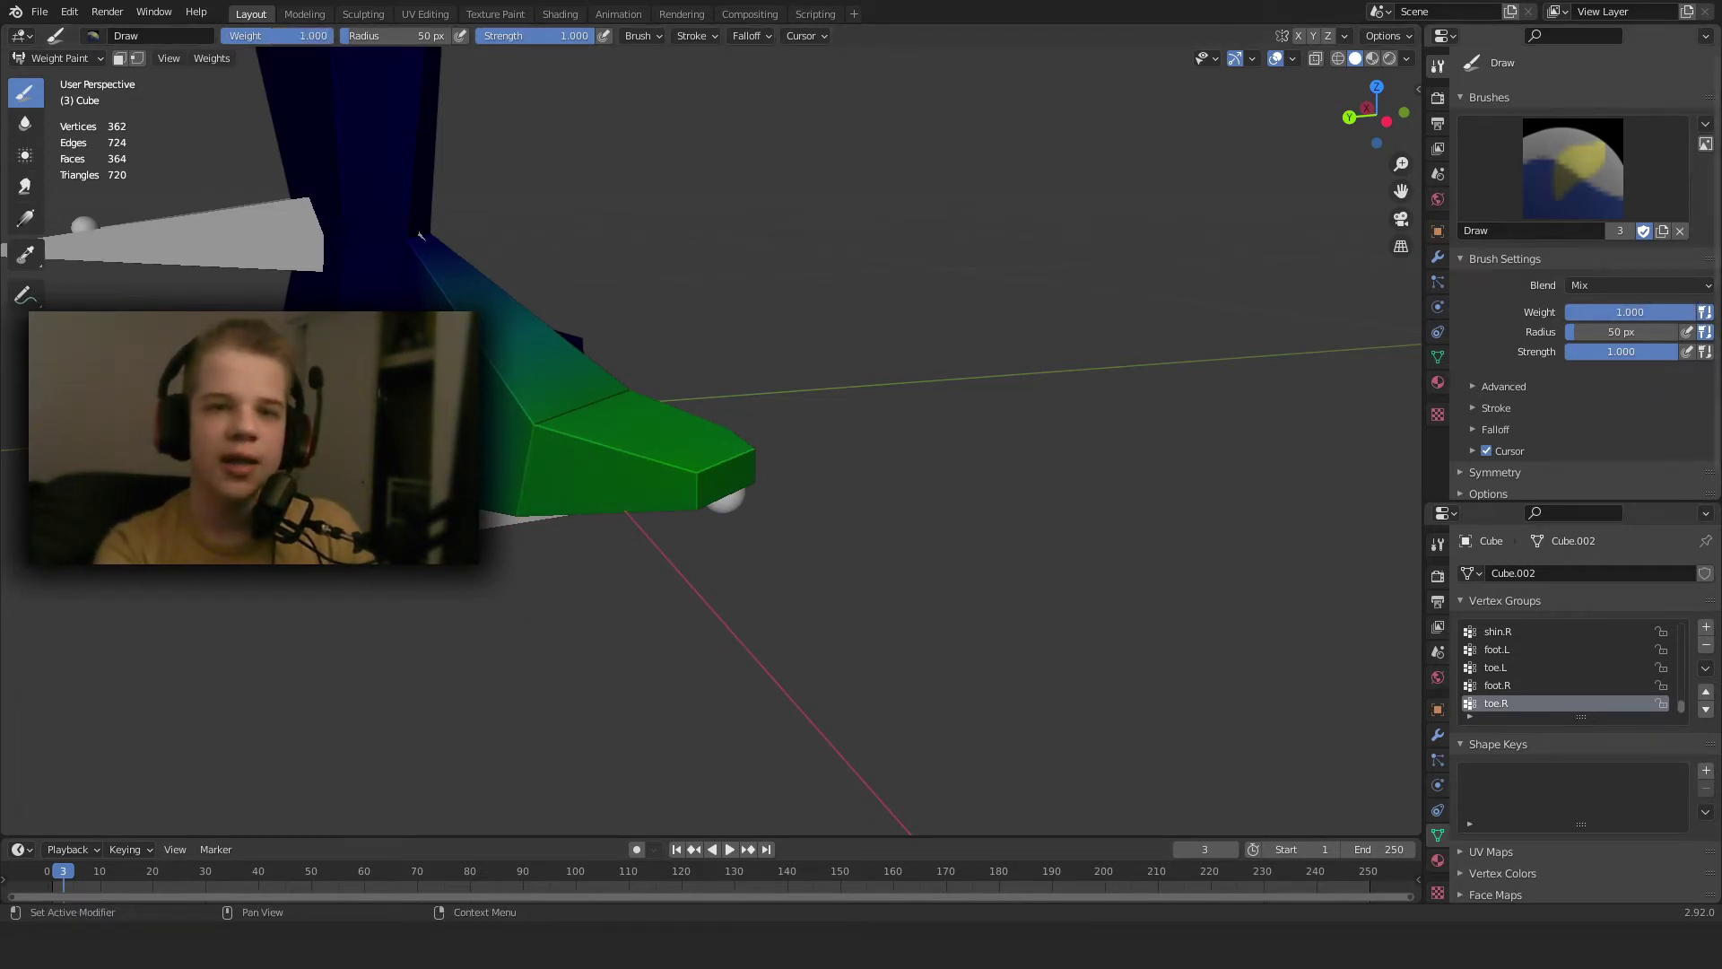
drag(1622, 351, 1507, 351)
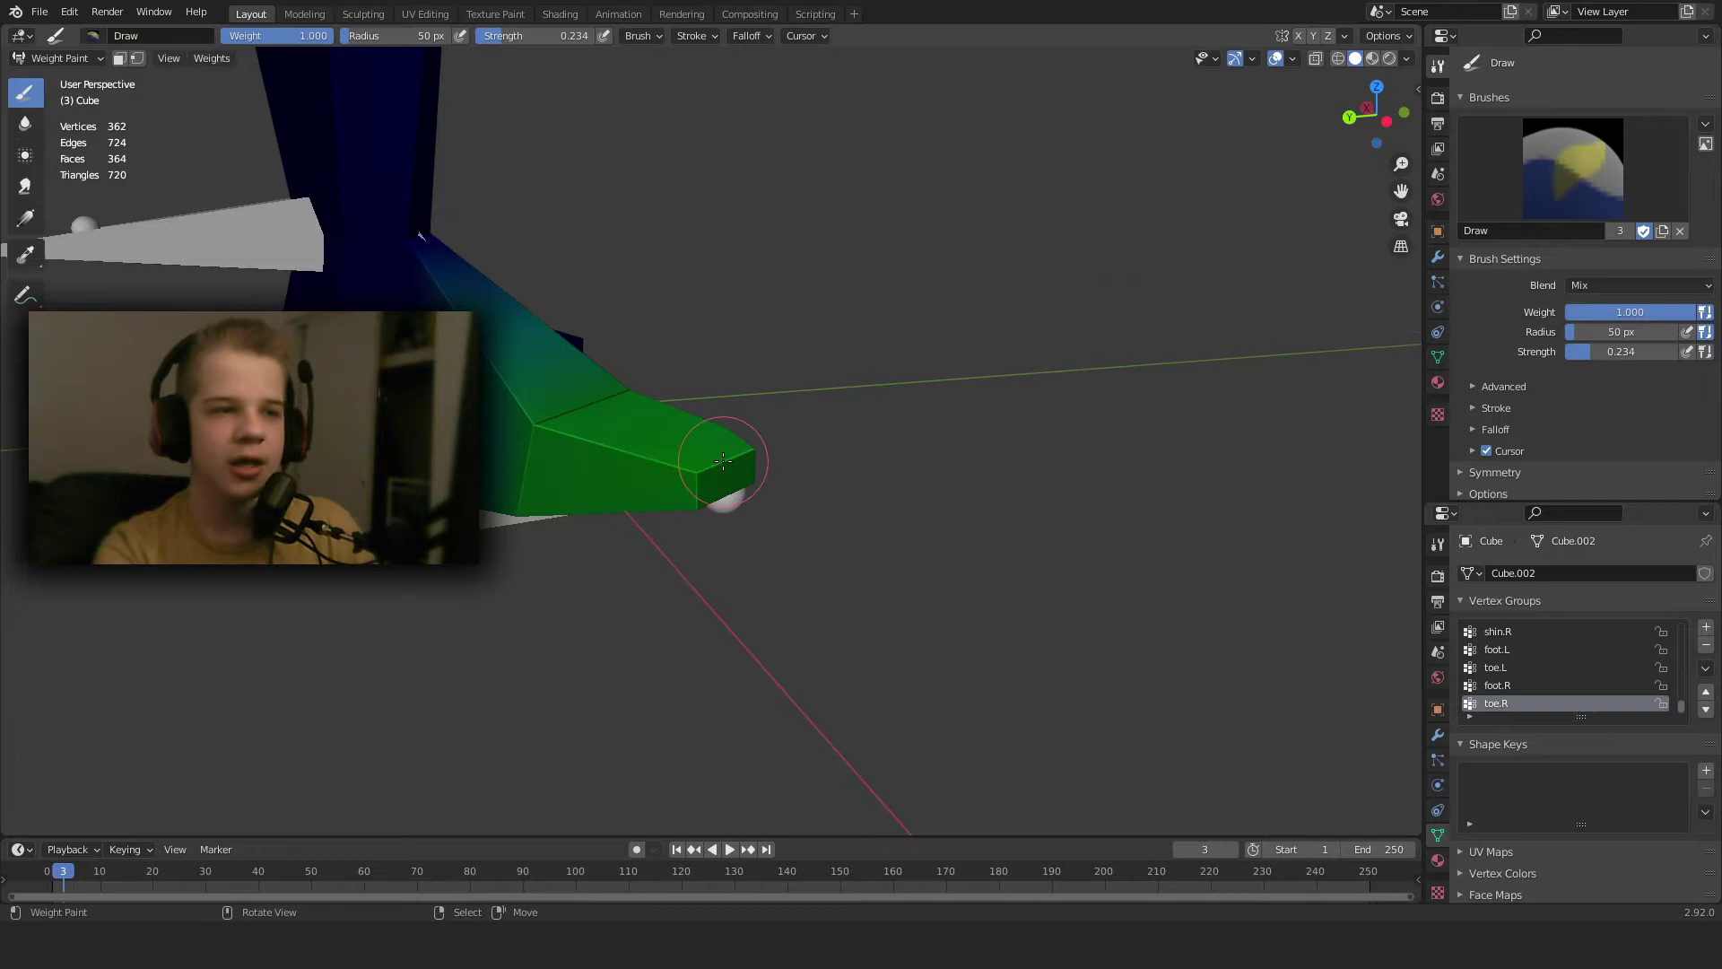
middle_drag(722, 460, 675, 466)
drag(712, 465, 719, 467)
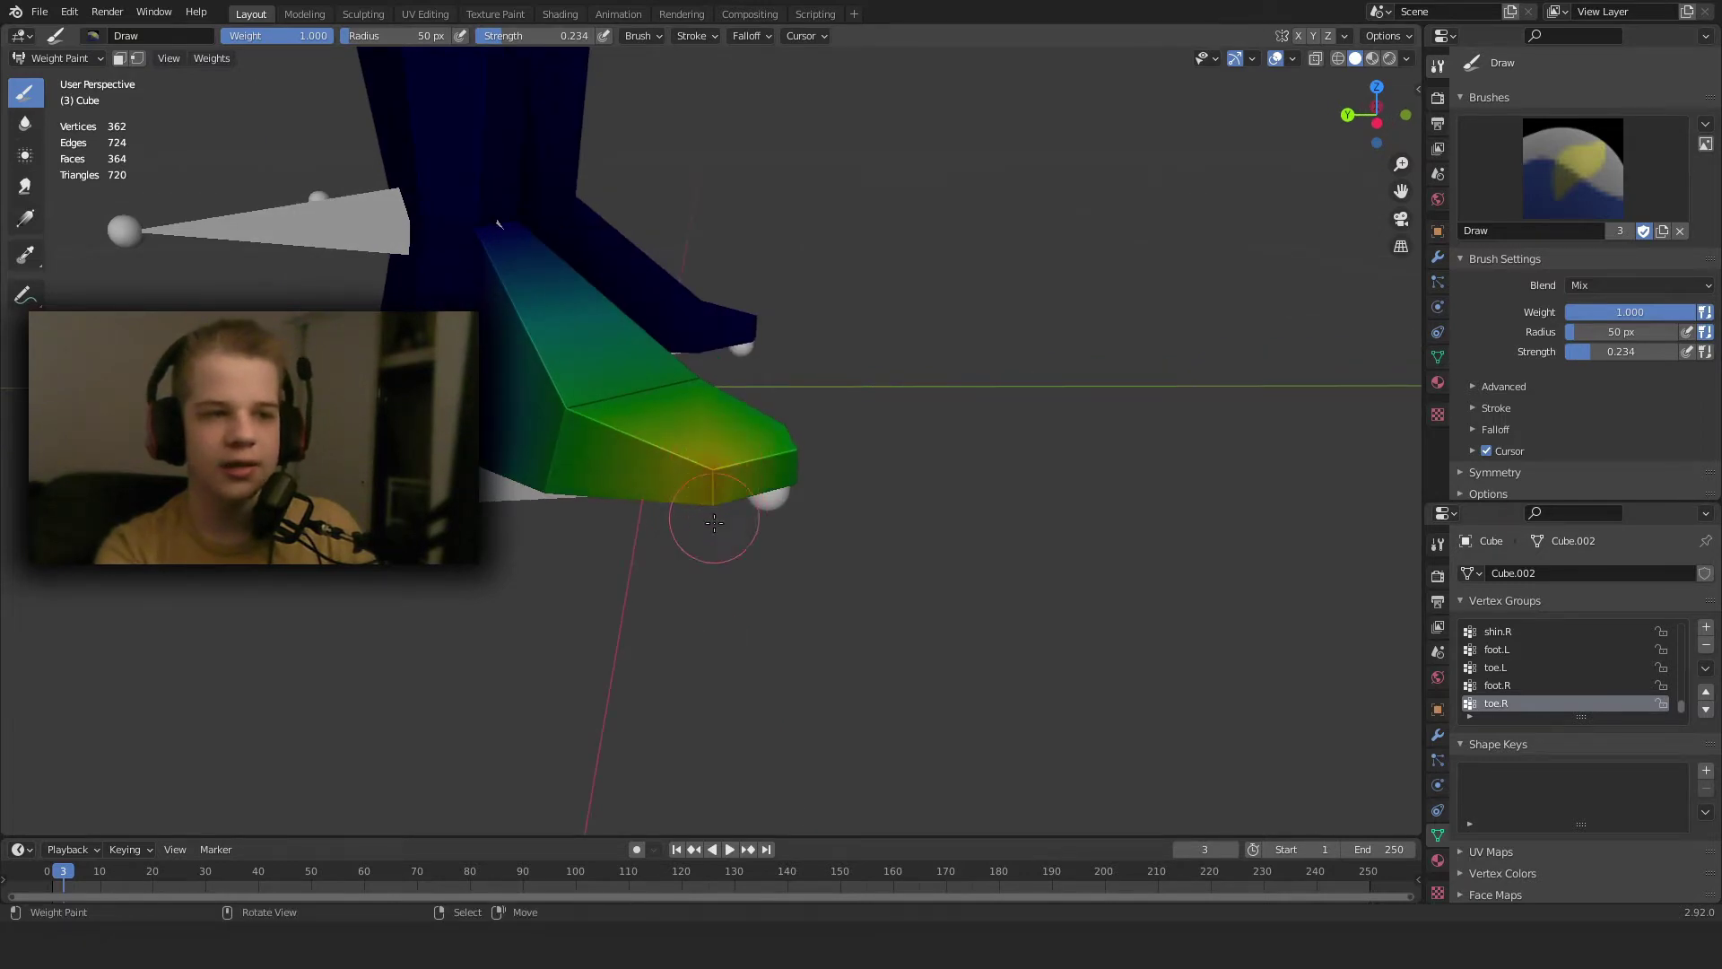
Build up the toe.R weights over the tip, both sides and rear edge of the right toe section.
middle_drag(714, 522, 723, 476)
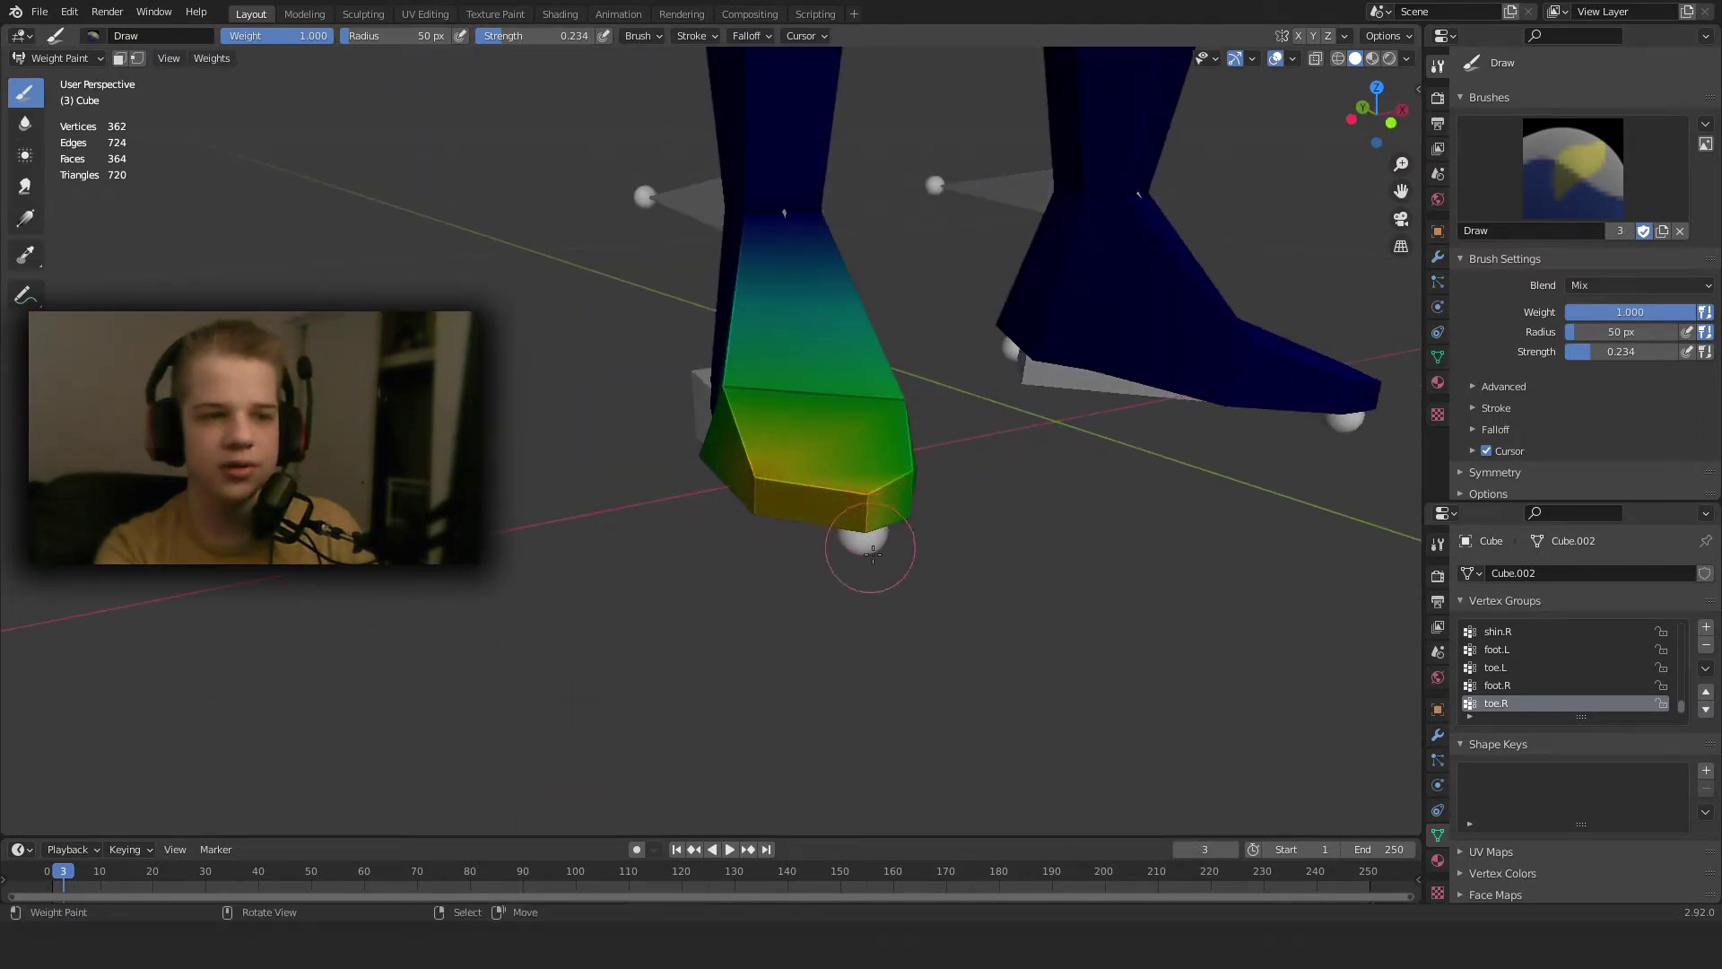
middle_drag(871, 553, 866, 583)
drag(867, 583, 862, 596)
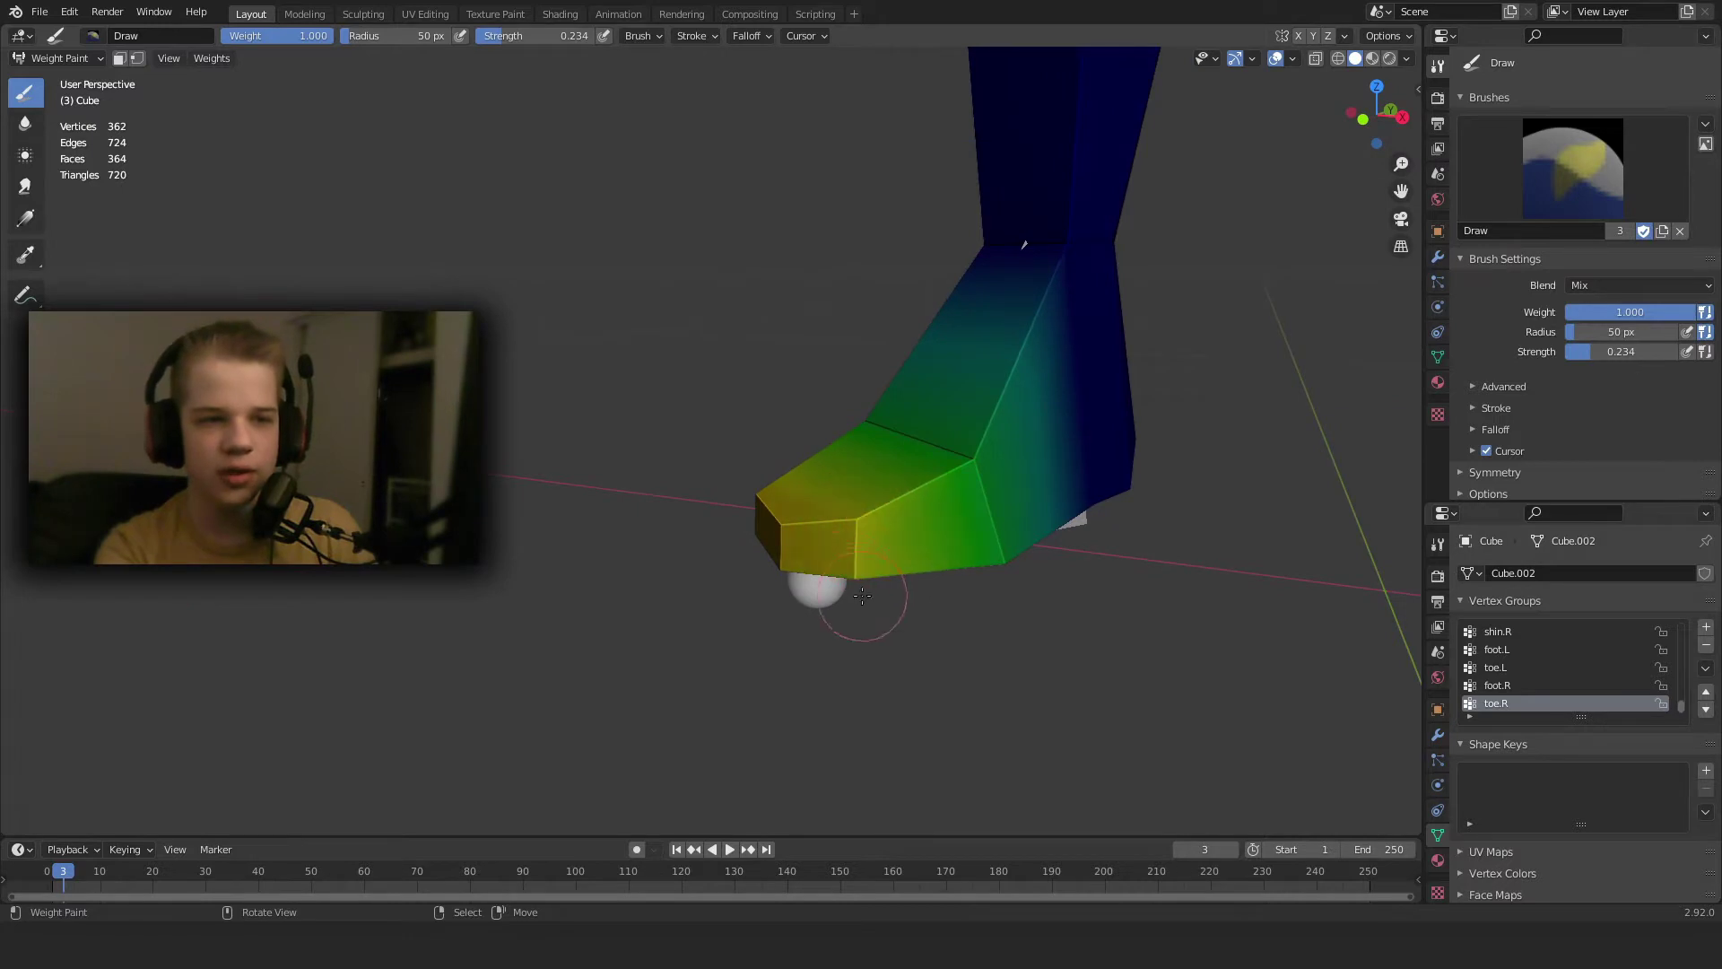
drag(989, 513, 1004, 578)
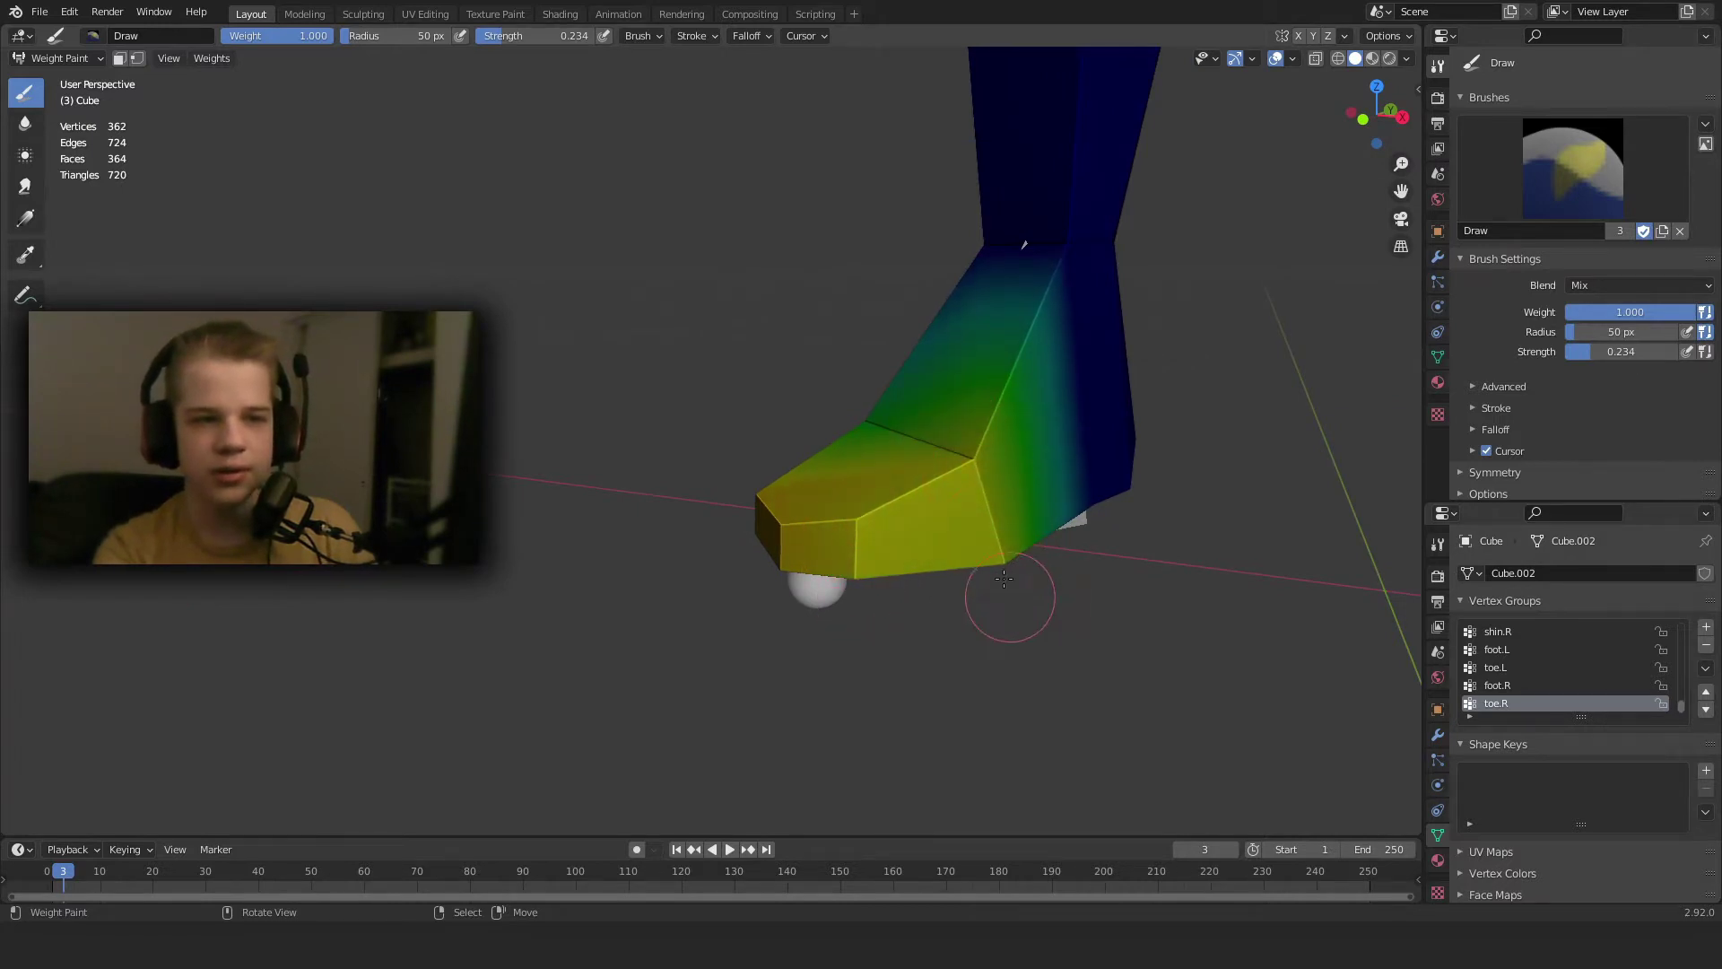
mouse_move(837, 499)
middle_down()
mouse_move(731, 348)
mouse_move(664, 395)
mouse_move(588, 413)
middle_up()
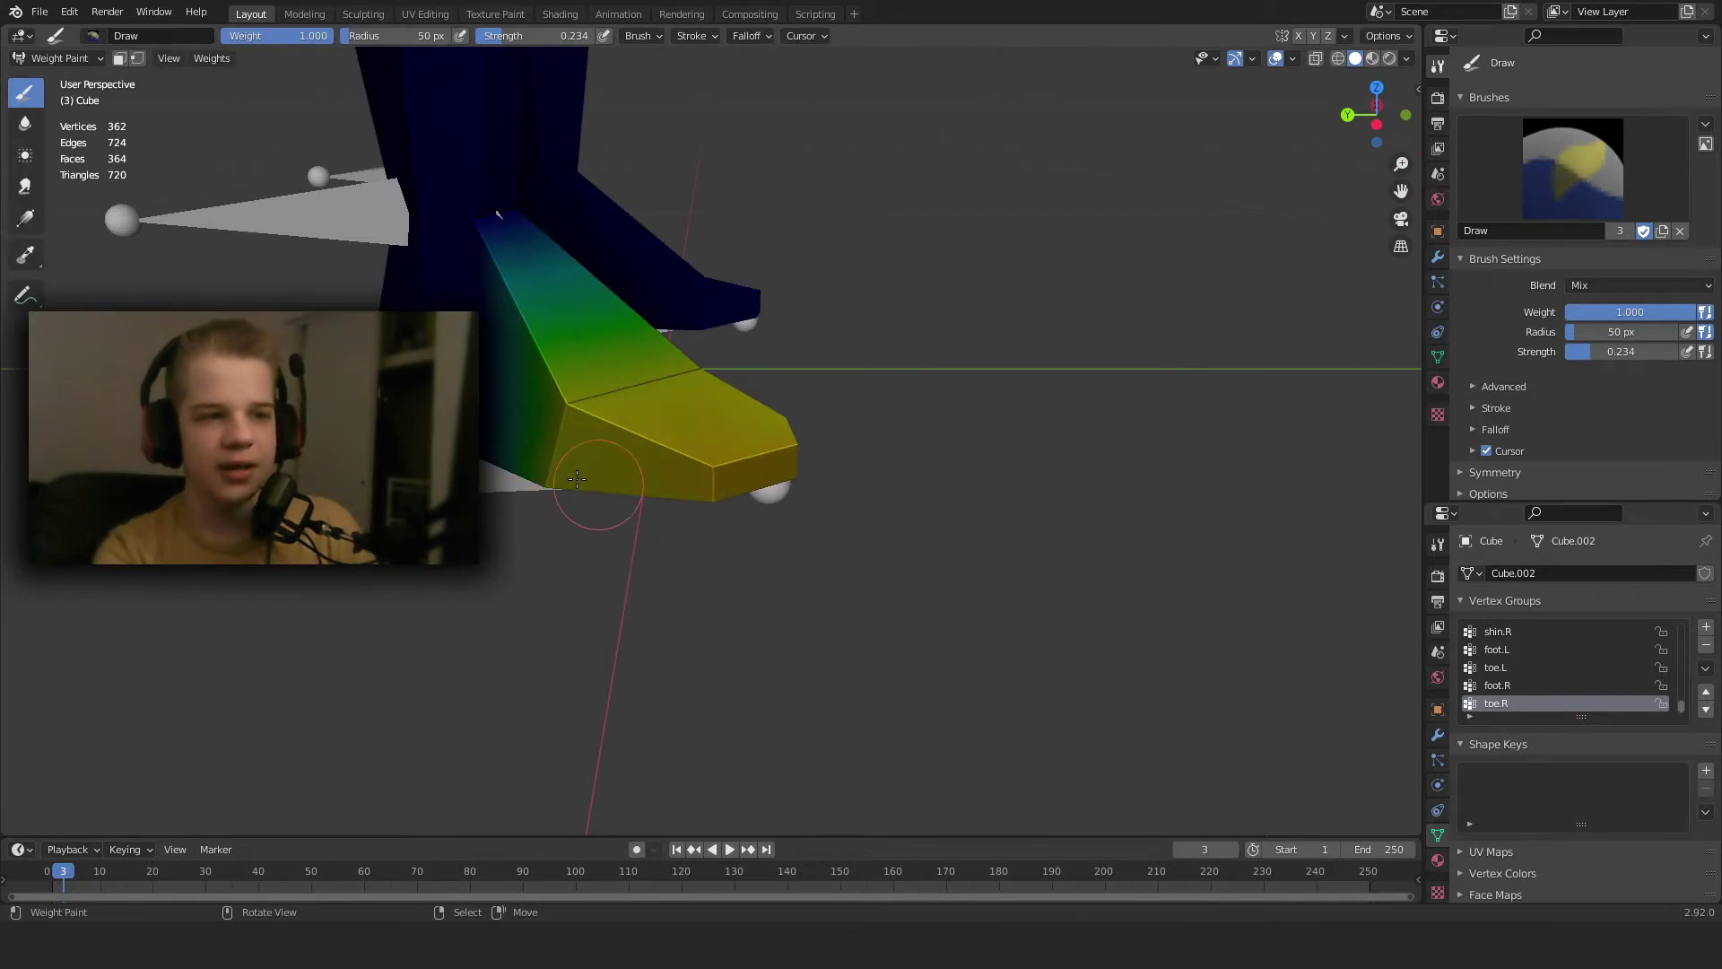
middle_drag(798, 430, 788, 525)
middle_drag(957, 559, 925, 599)
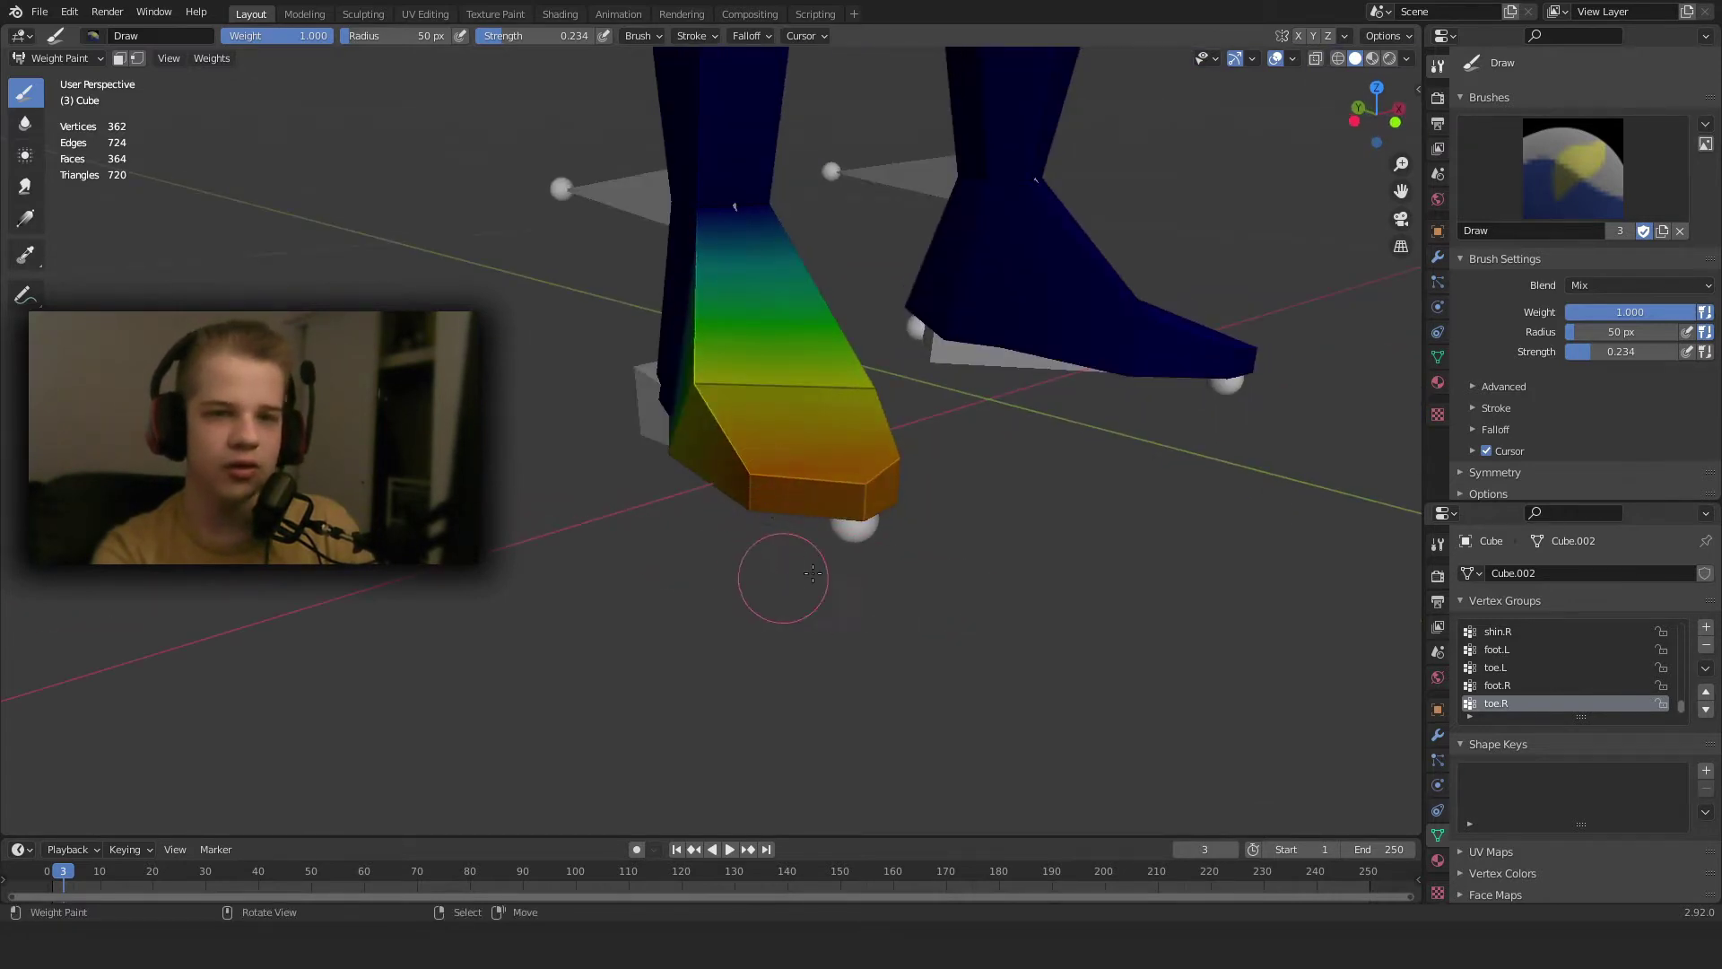
mouse_move(813, 573)
middle_down()
mouse_move(1038, 511)
mouse_move(789, 596)
mouse_move(942, 550)
mouse_move(876, 376)
mouse_move(844, 402)
middle_up()
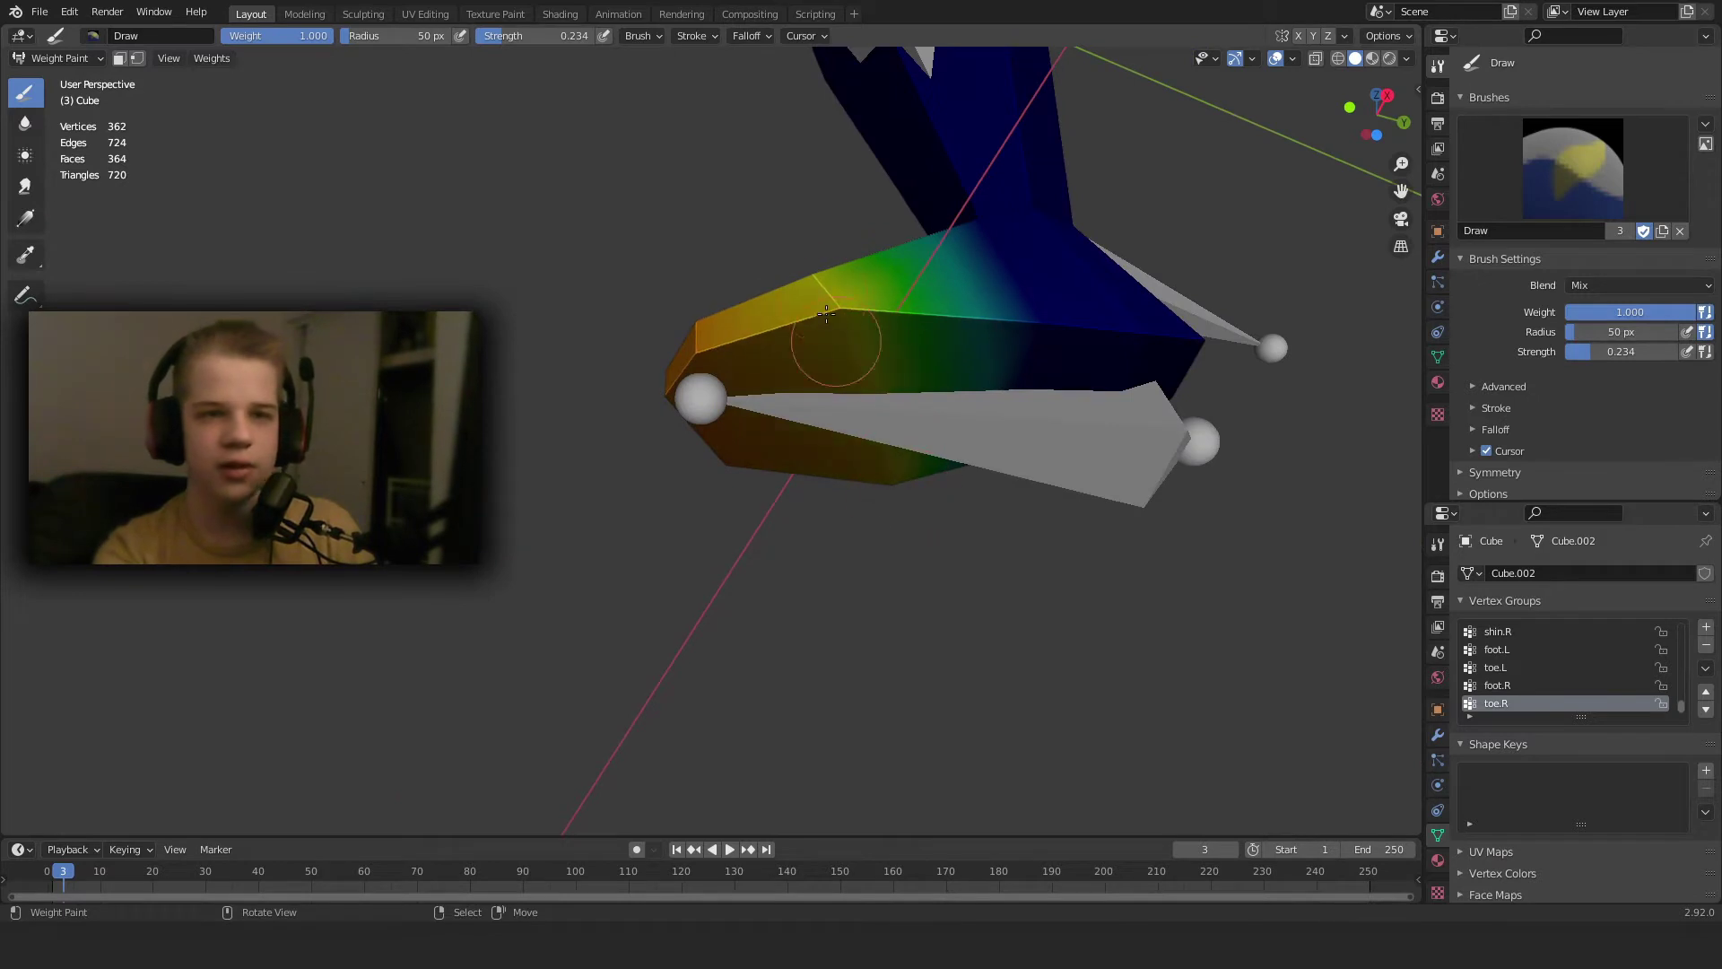
middle_drag(911, 527, 1099, 527)
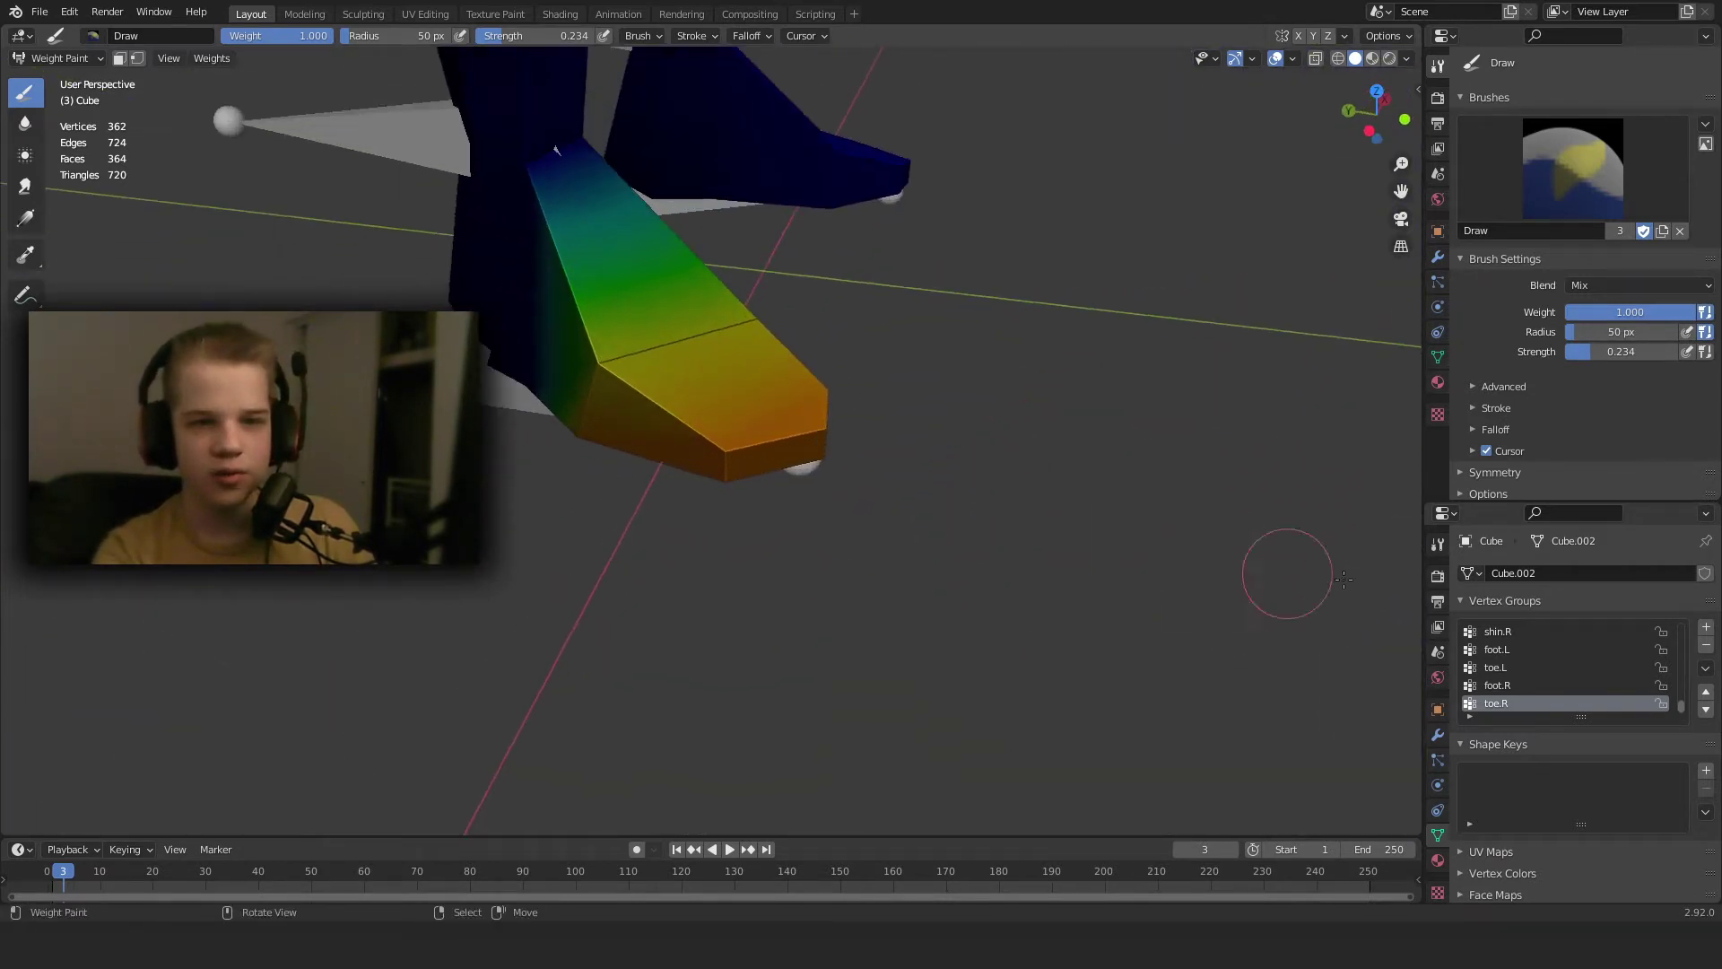
Make foot.R the active vertex group and paint its weights along the right heel in wireframe shading.
click(1509, 685)
mouse_move(789, 381)
middle_down()
mouse_move(779, 415)
mouse_move(707, 420)
mouse_move(761, 466)
mouse_move(785, 529)
mouse_move(661, 549)
middle_up()
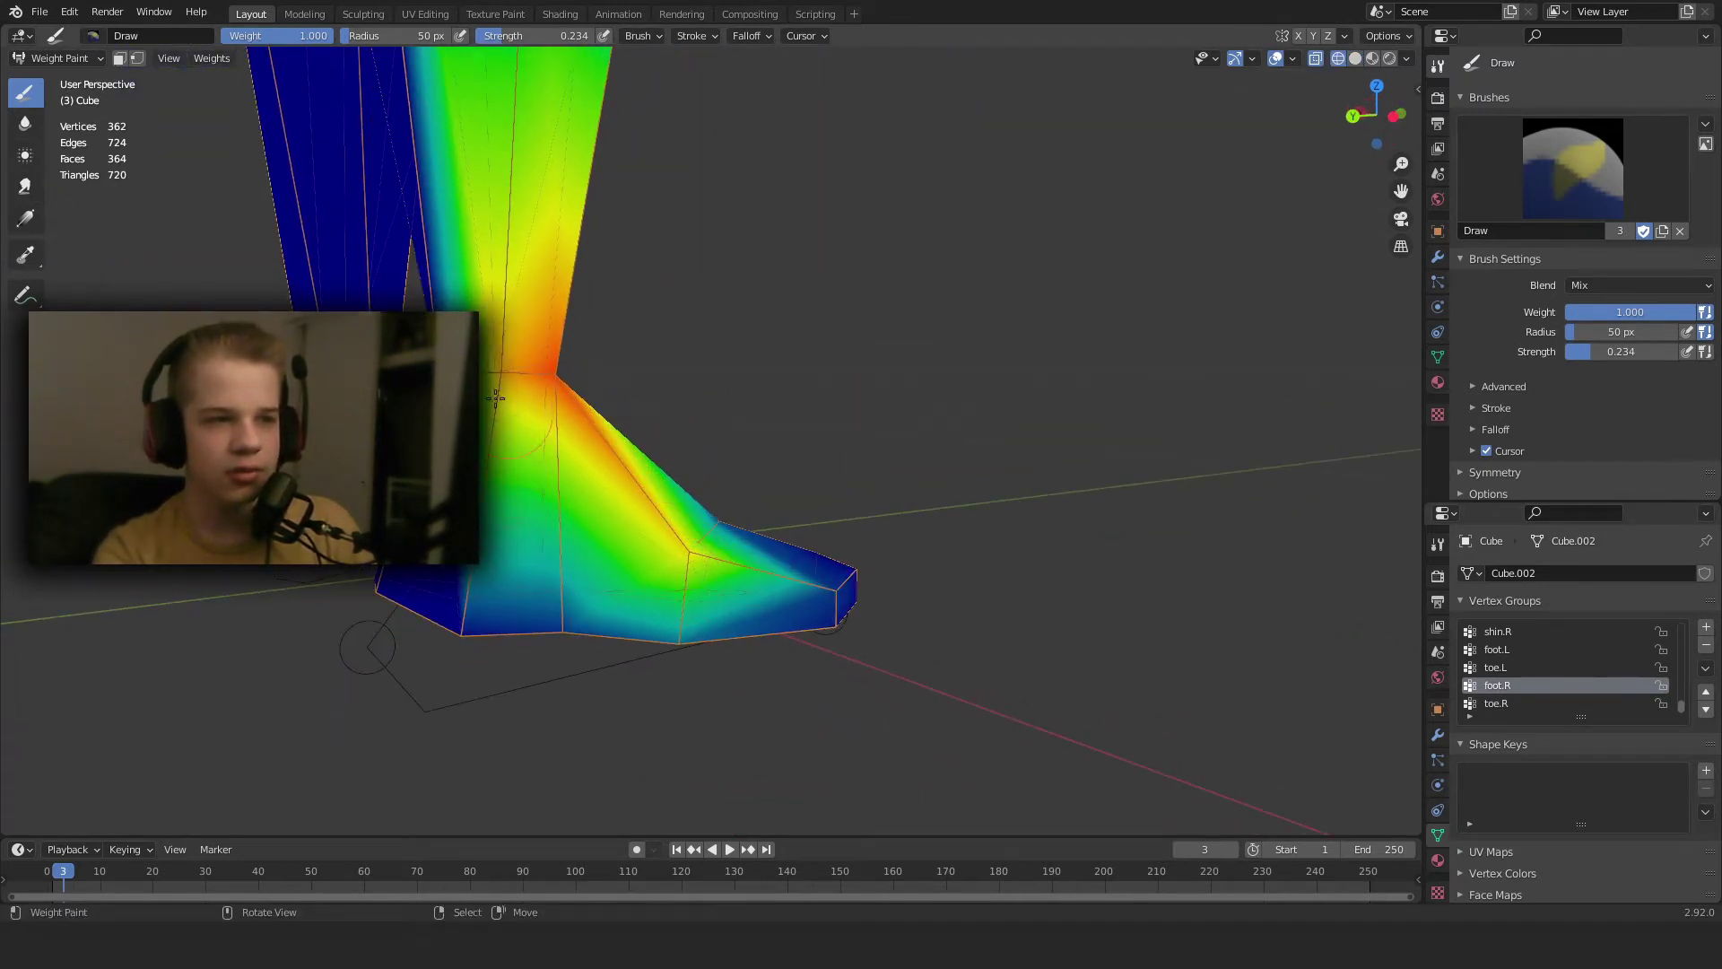
key(ctrl+z)
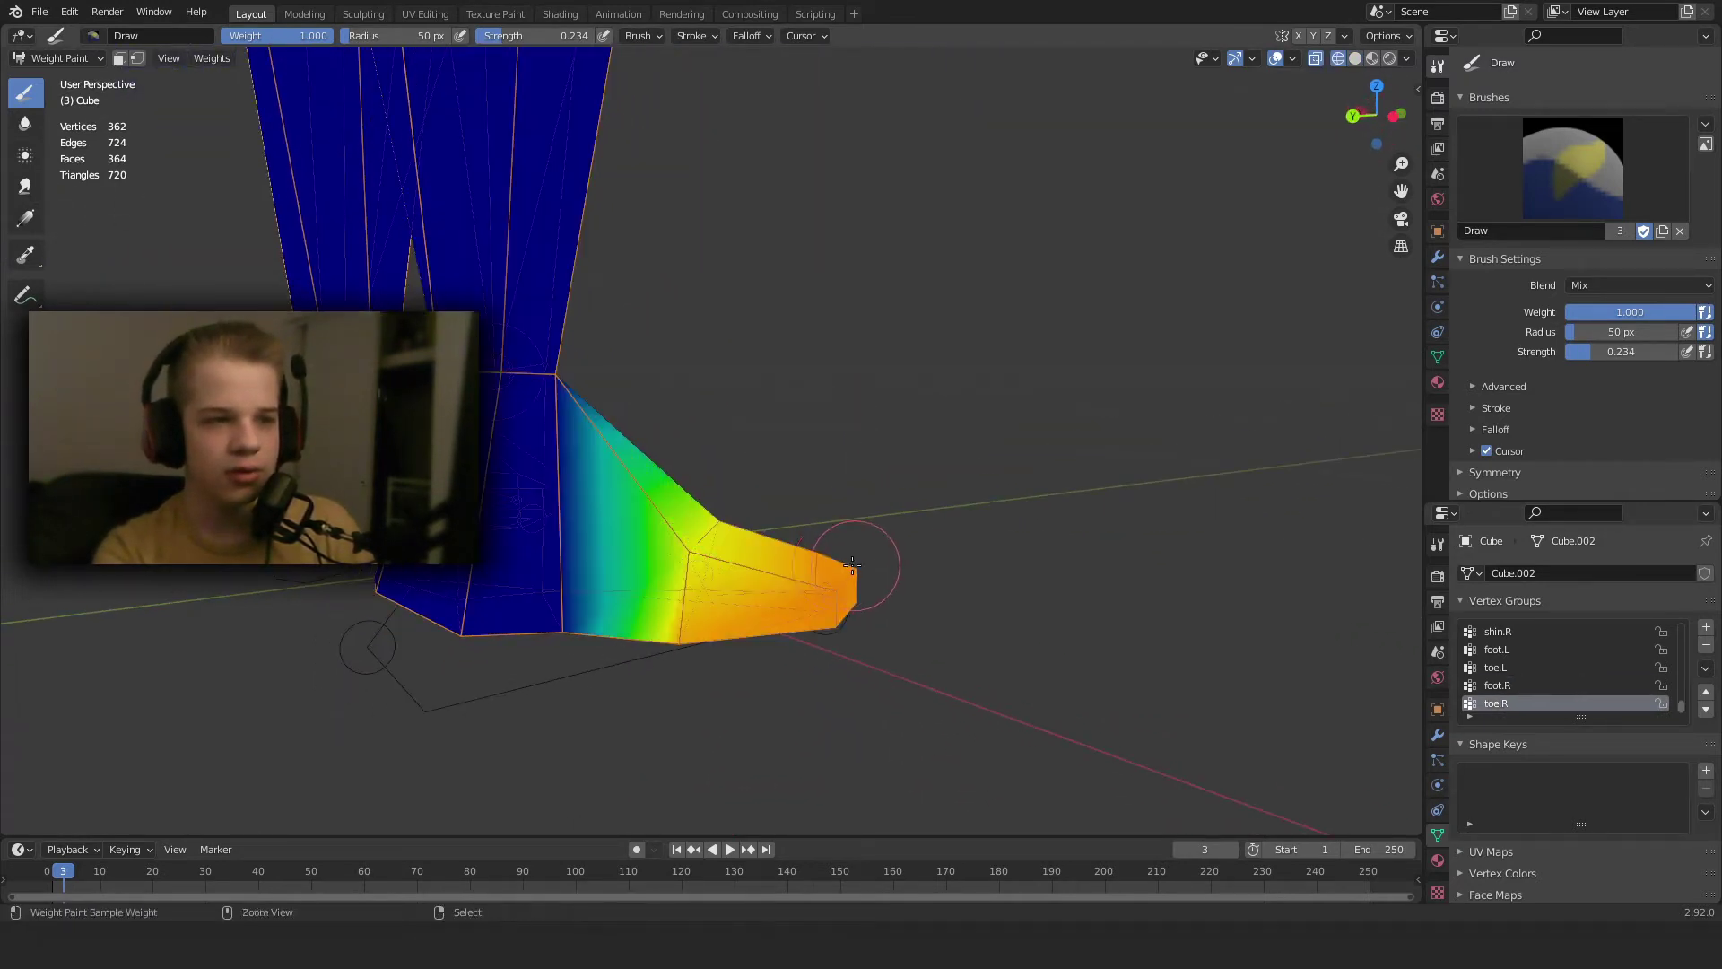
click(1487, 685)
middle_drag(660, 507, 670, 524)
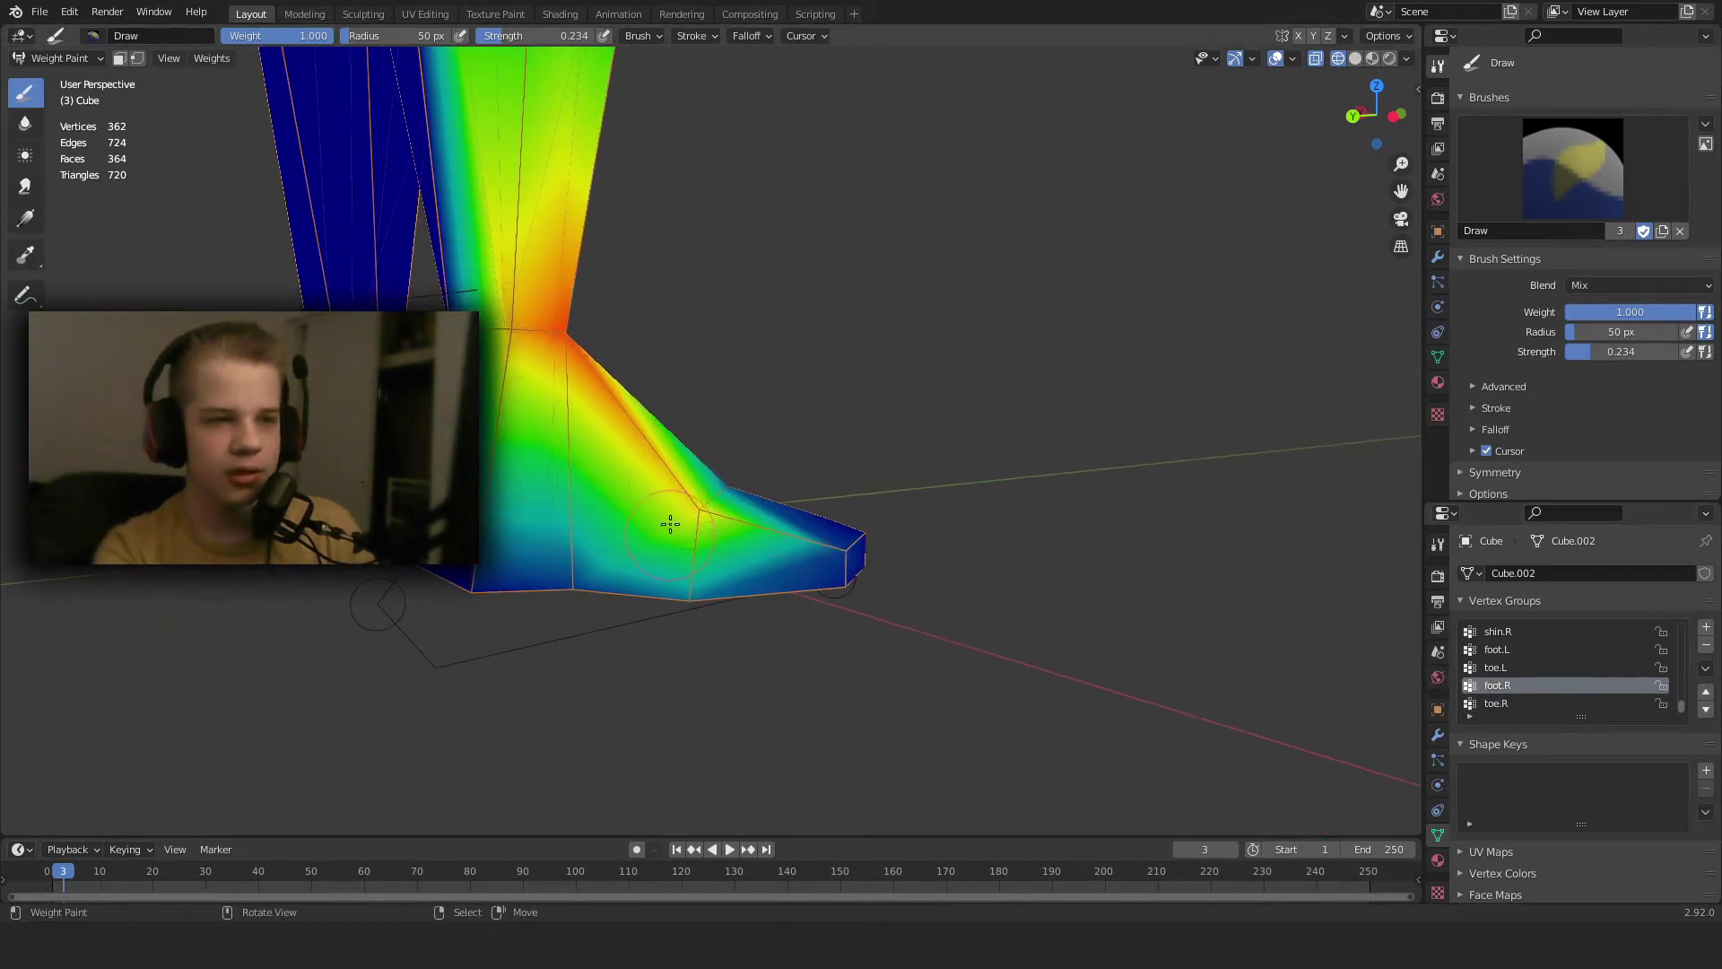
drag(549, 585, 455, 581)
mouse_move(406, 582)
middle_down()
mouse_move(542, 604)
mouse_move(680, 592)
middle_up()
Return the viewport to solid shading and increase the foot.R weights on the back of the right heel.
scroll(542, 604, down, 2)
scroll(633, 557, up, 2)
key(z)
click(745, 568)
drag(680, 592, 539, 566)
middle_drag(539, 565, 668, 599)
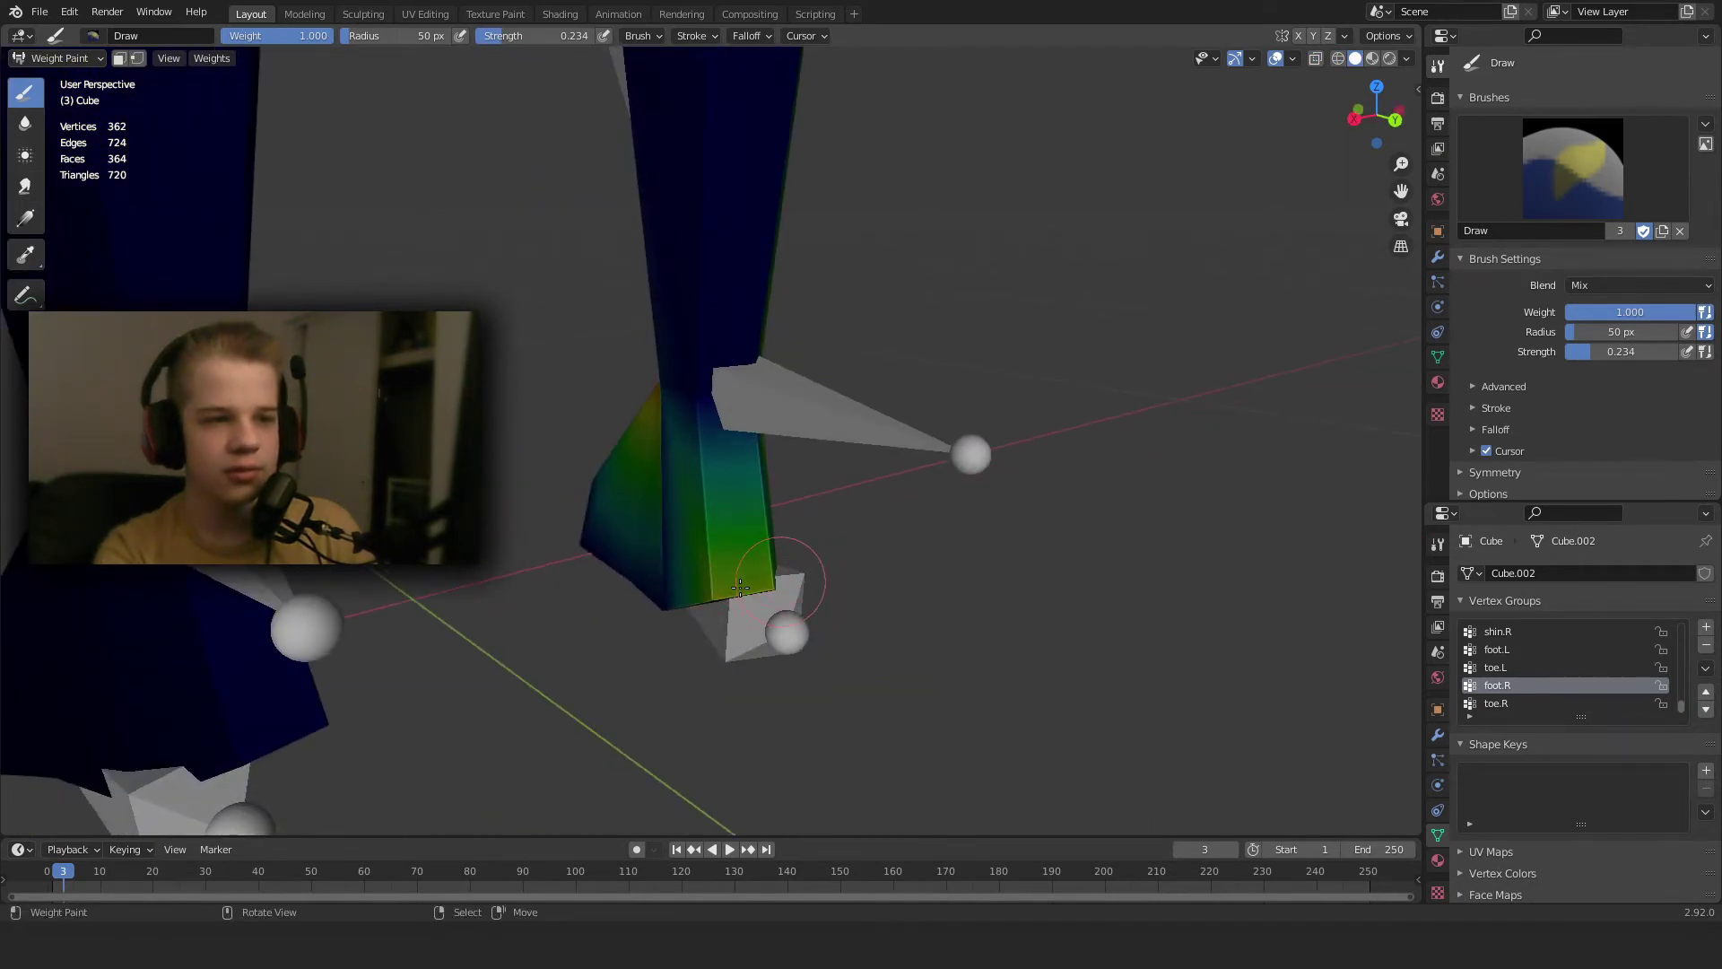
mouse_move(740, 587)
mouse_down()
mouse_move(718, 379)
mouse_move(700, 377)
mouse_move(796, 380)
mouse_up()
Paint stronger foot.R weights along the lower side of the right foot, from midfoot to heel.
middle_drag(685, 484, 1023, 466)
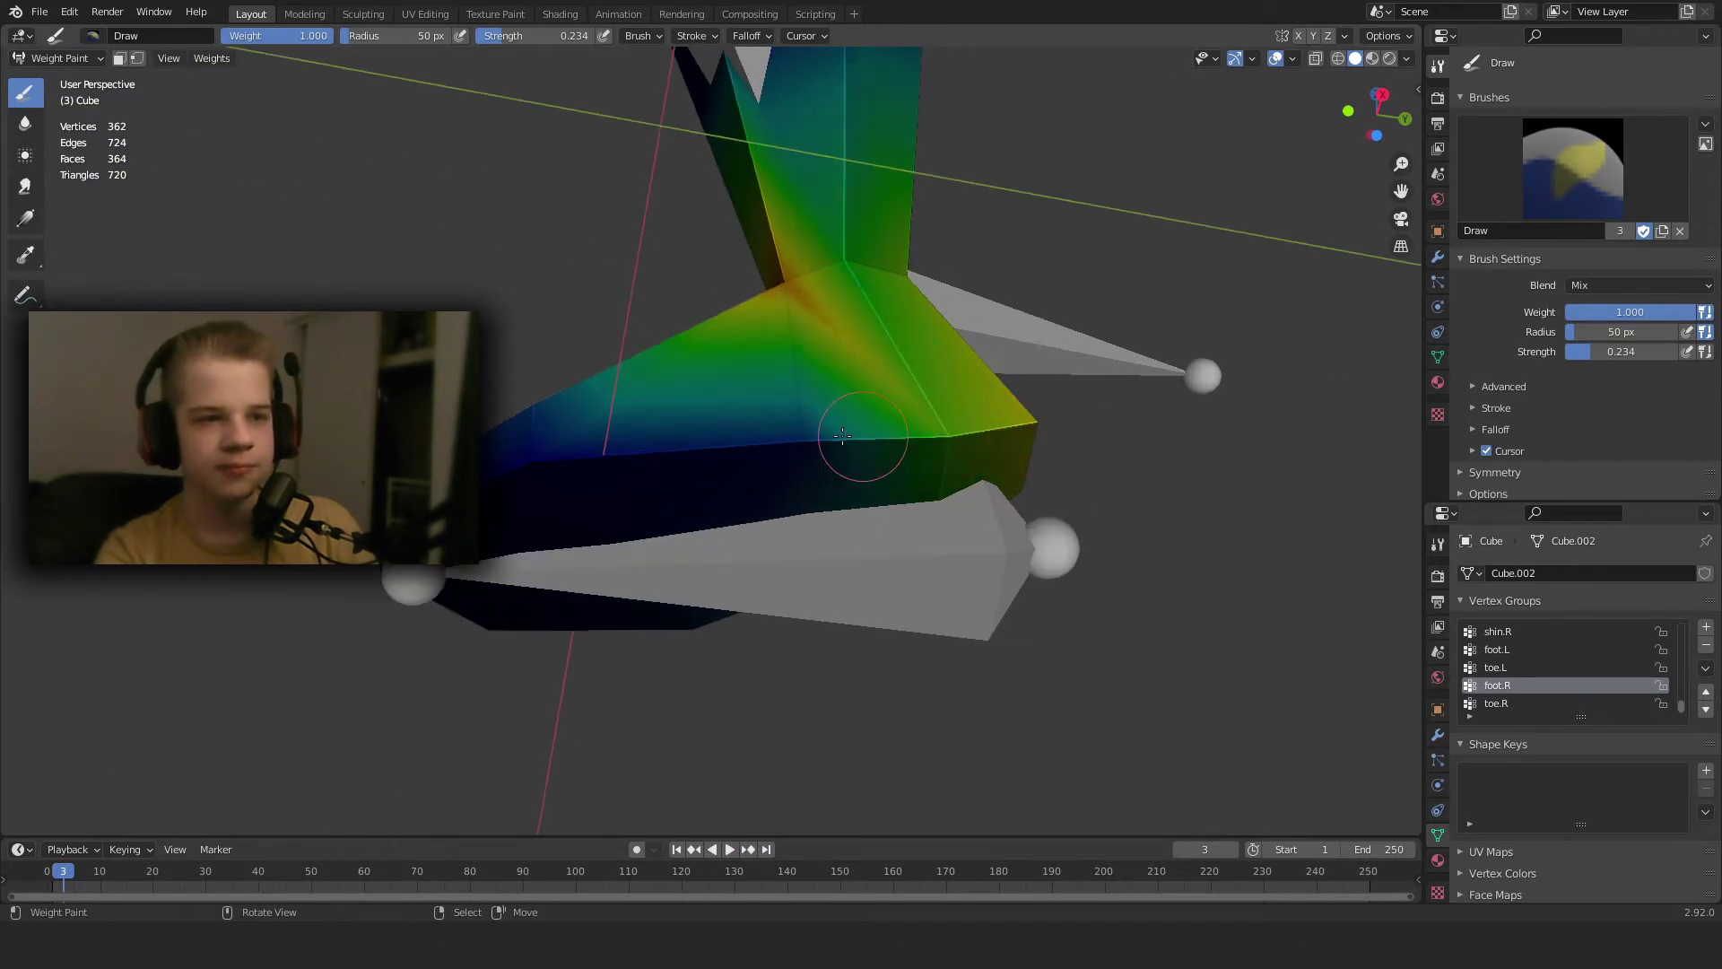
drag(843, 436, 915, 427)
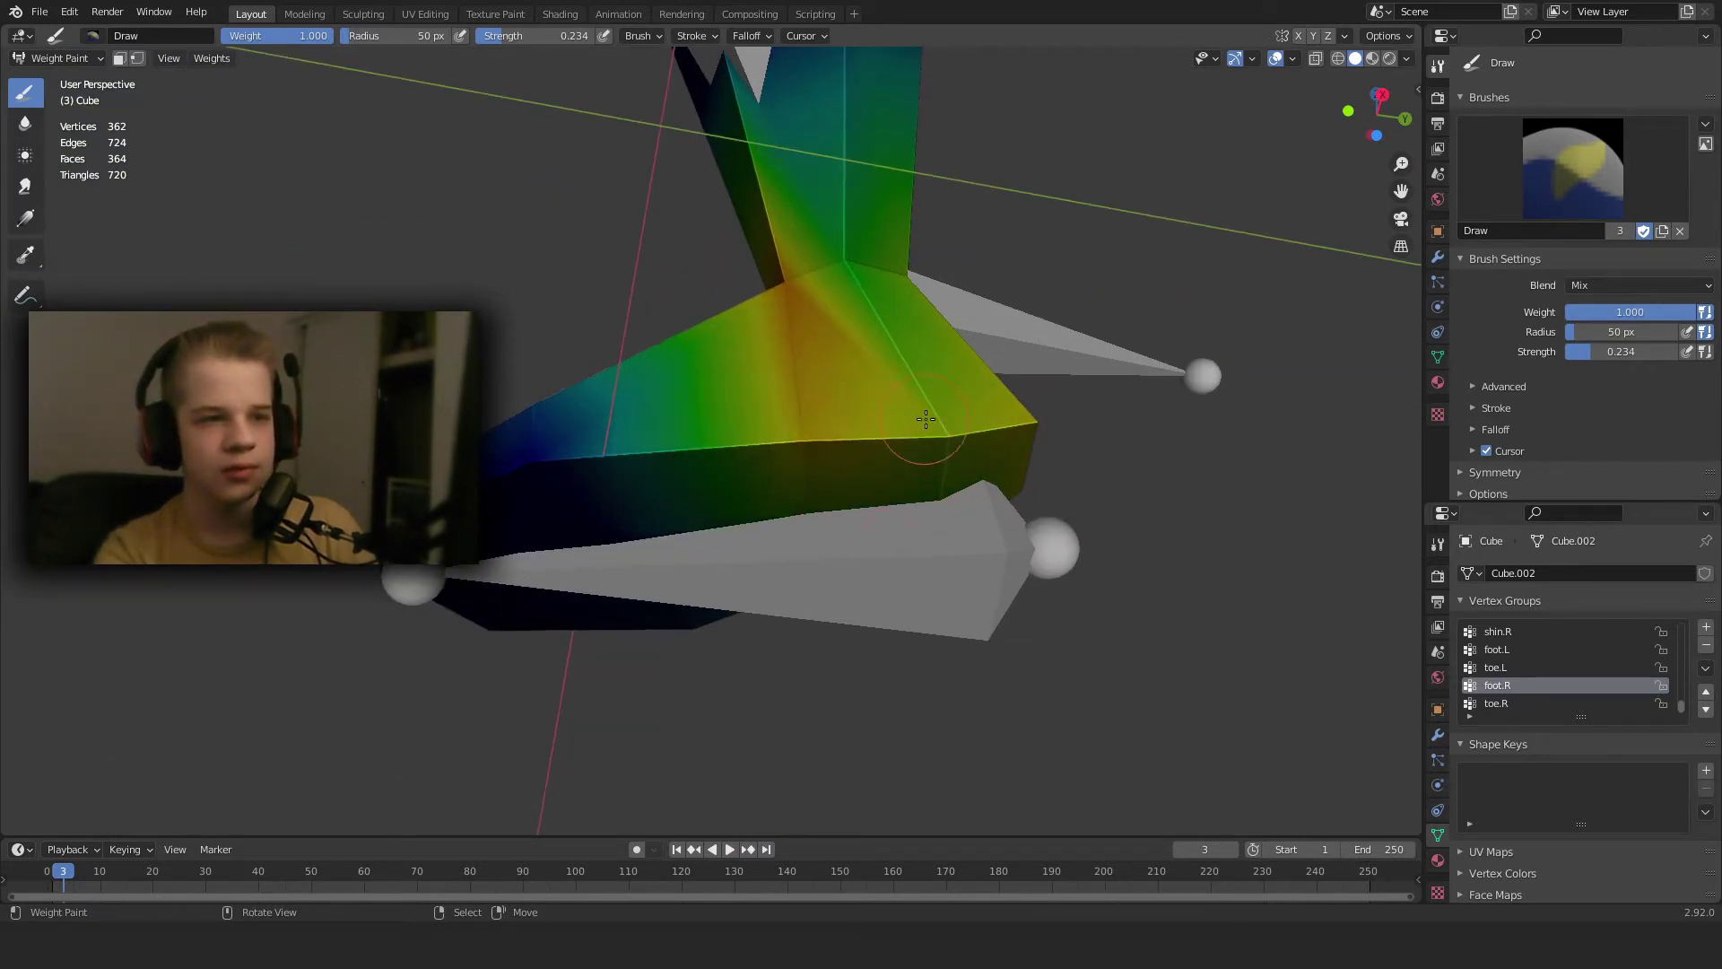
middle_drag(930, 398, 697, 537)
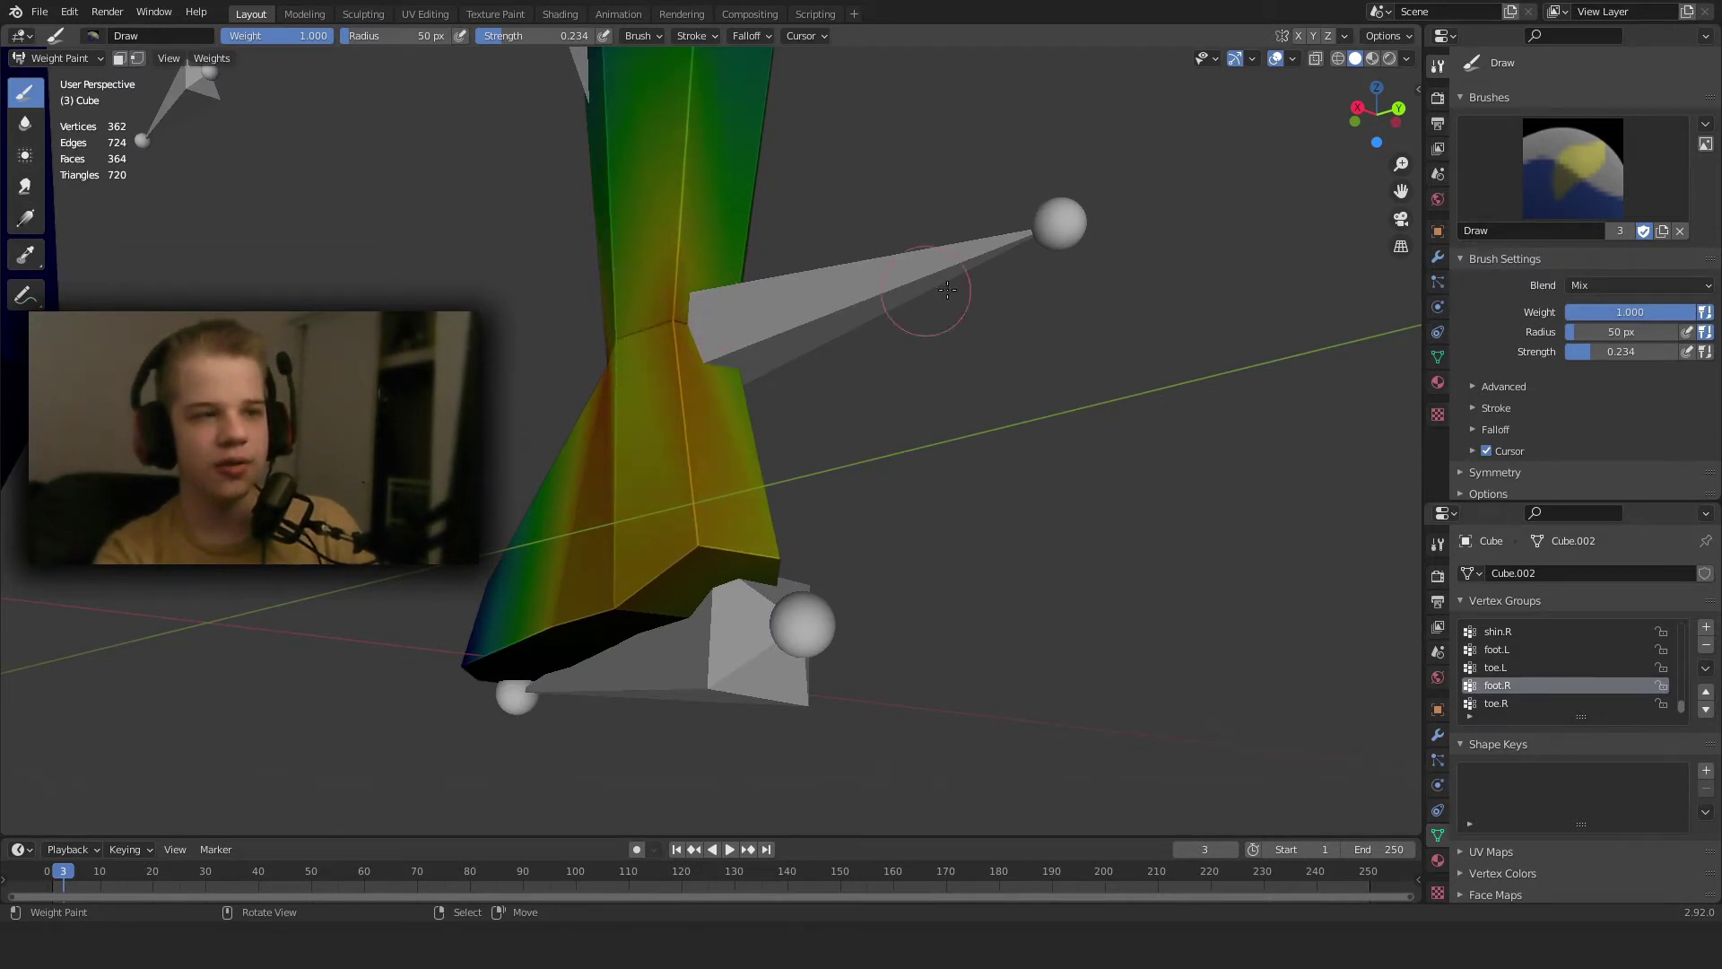
middle_drag(948, 288, 641, 549)
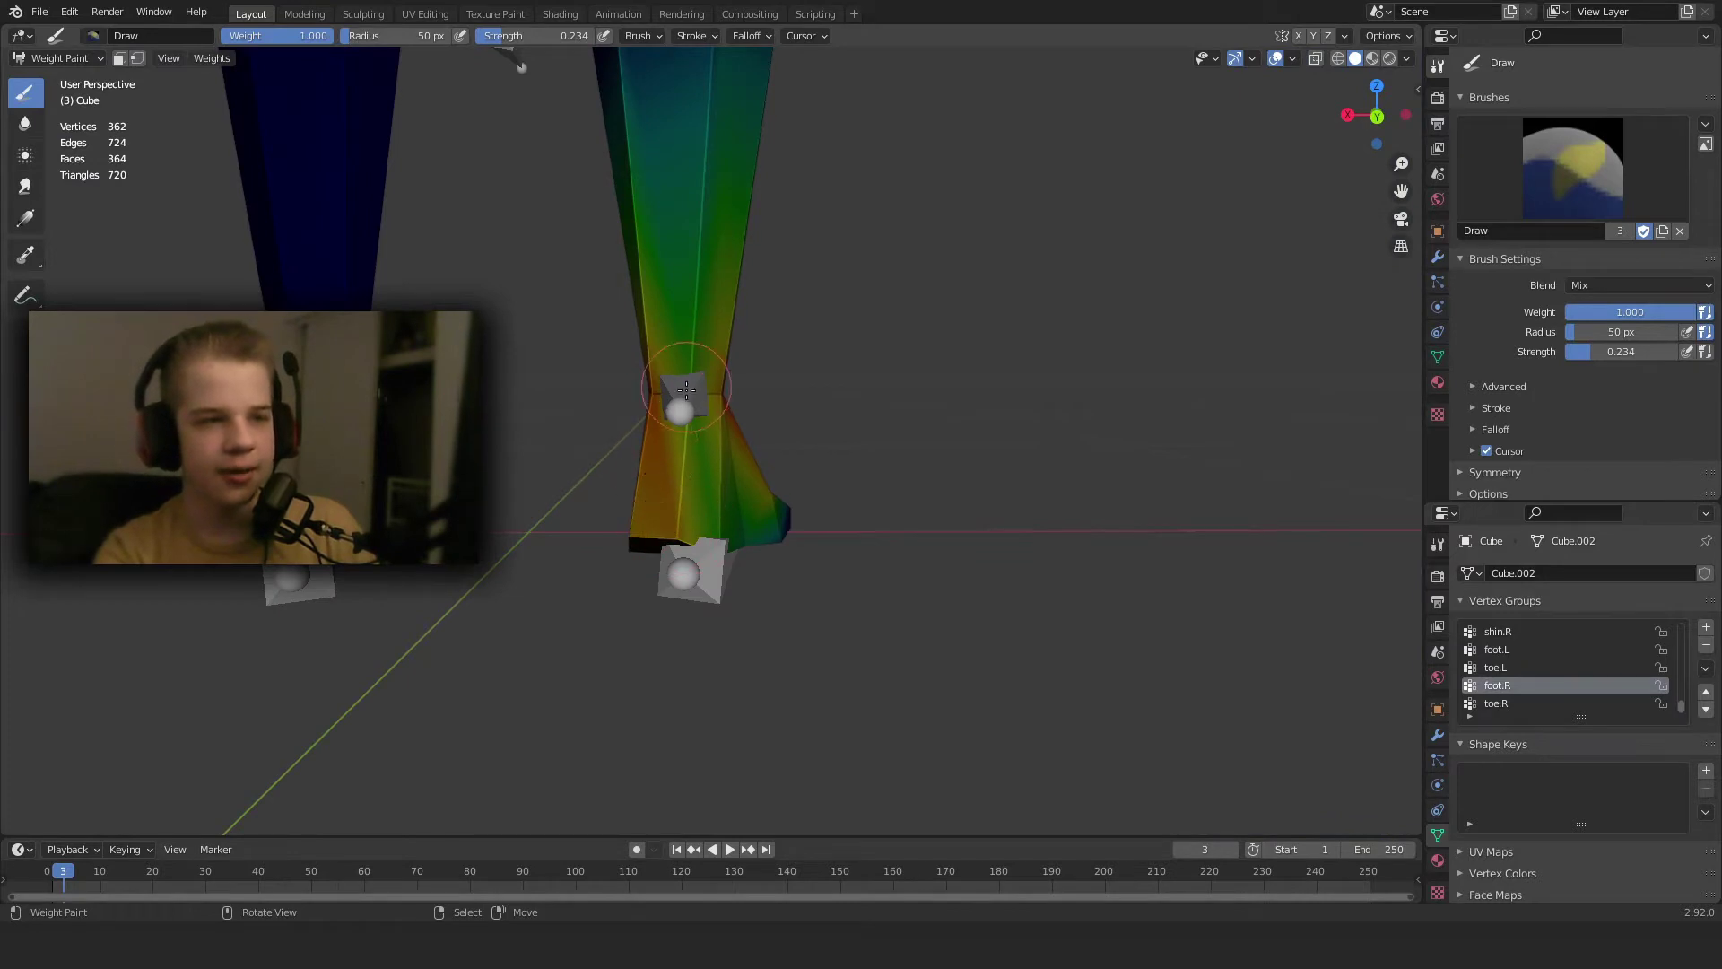
Examine the foot.R weights around the heel, top and inner side of the right foot.
middle_drag(680, 470, 758, 590)
scroll(762, 511, down, 4)
scroll(715, 546, up, 4)
middle_drag(783, 425, 784, 478)
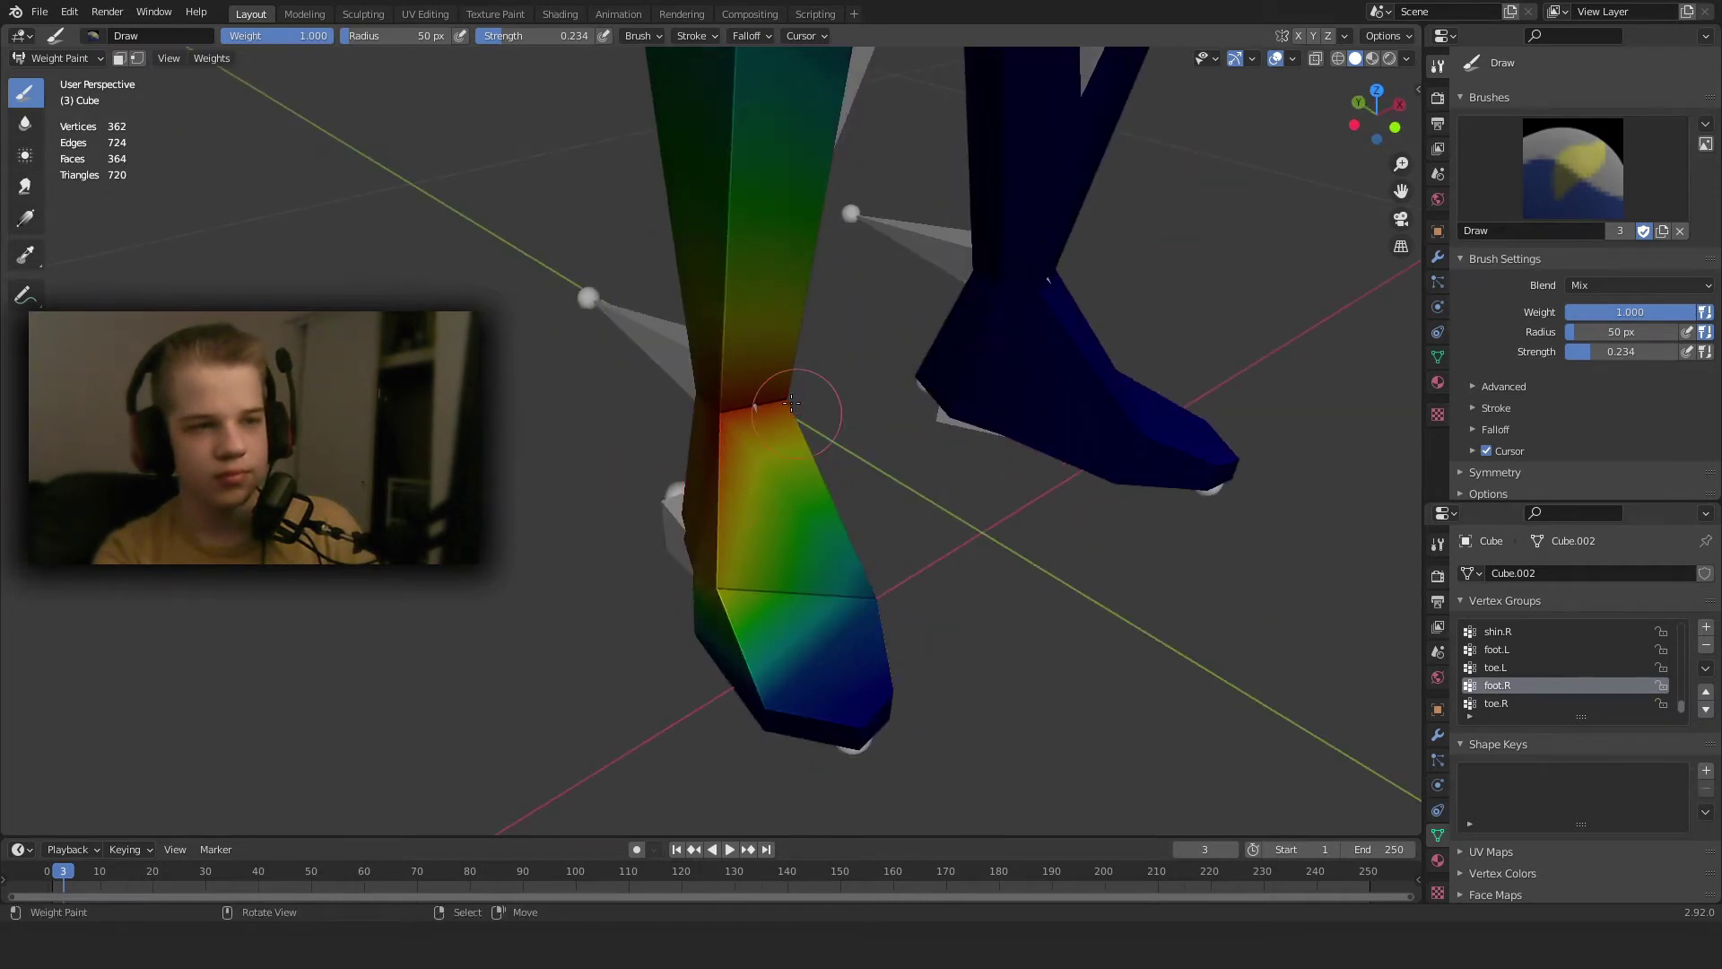
middle_drag(738, 577, 789, 590)
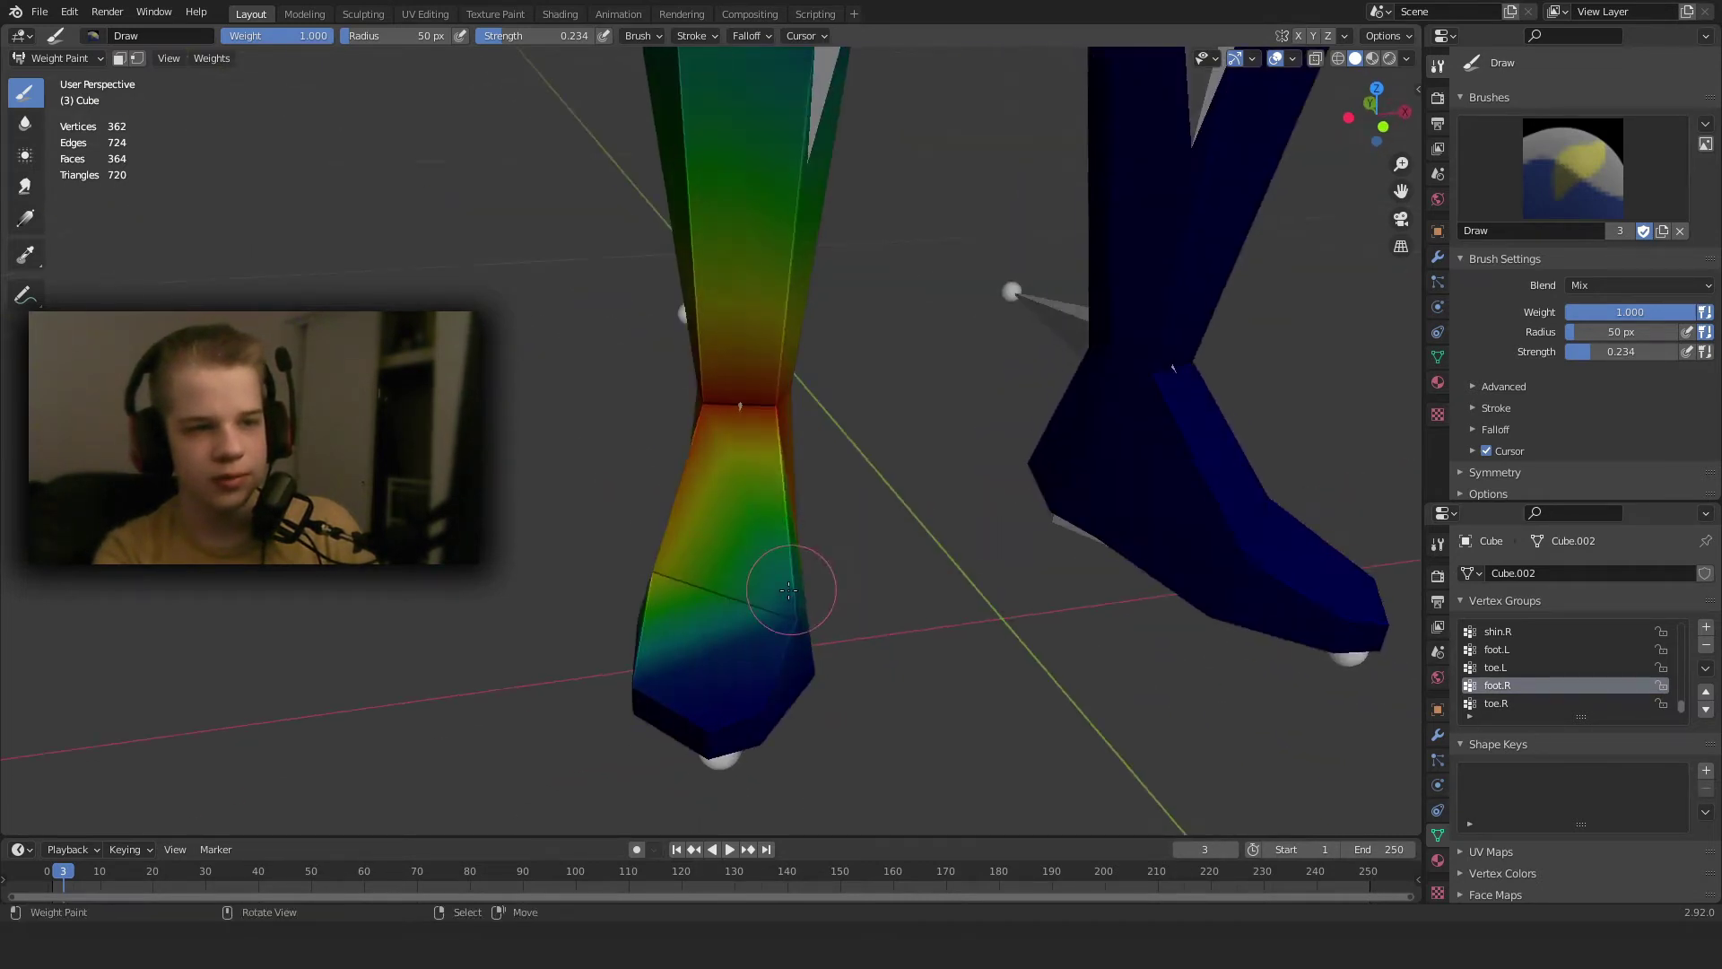
click(818, 614)
middle_drag(923, 615, 798, 578)
scroll(807, 576, down, 5)
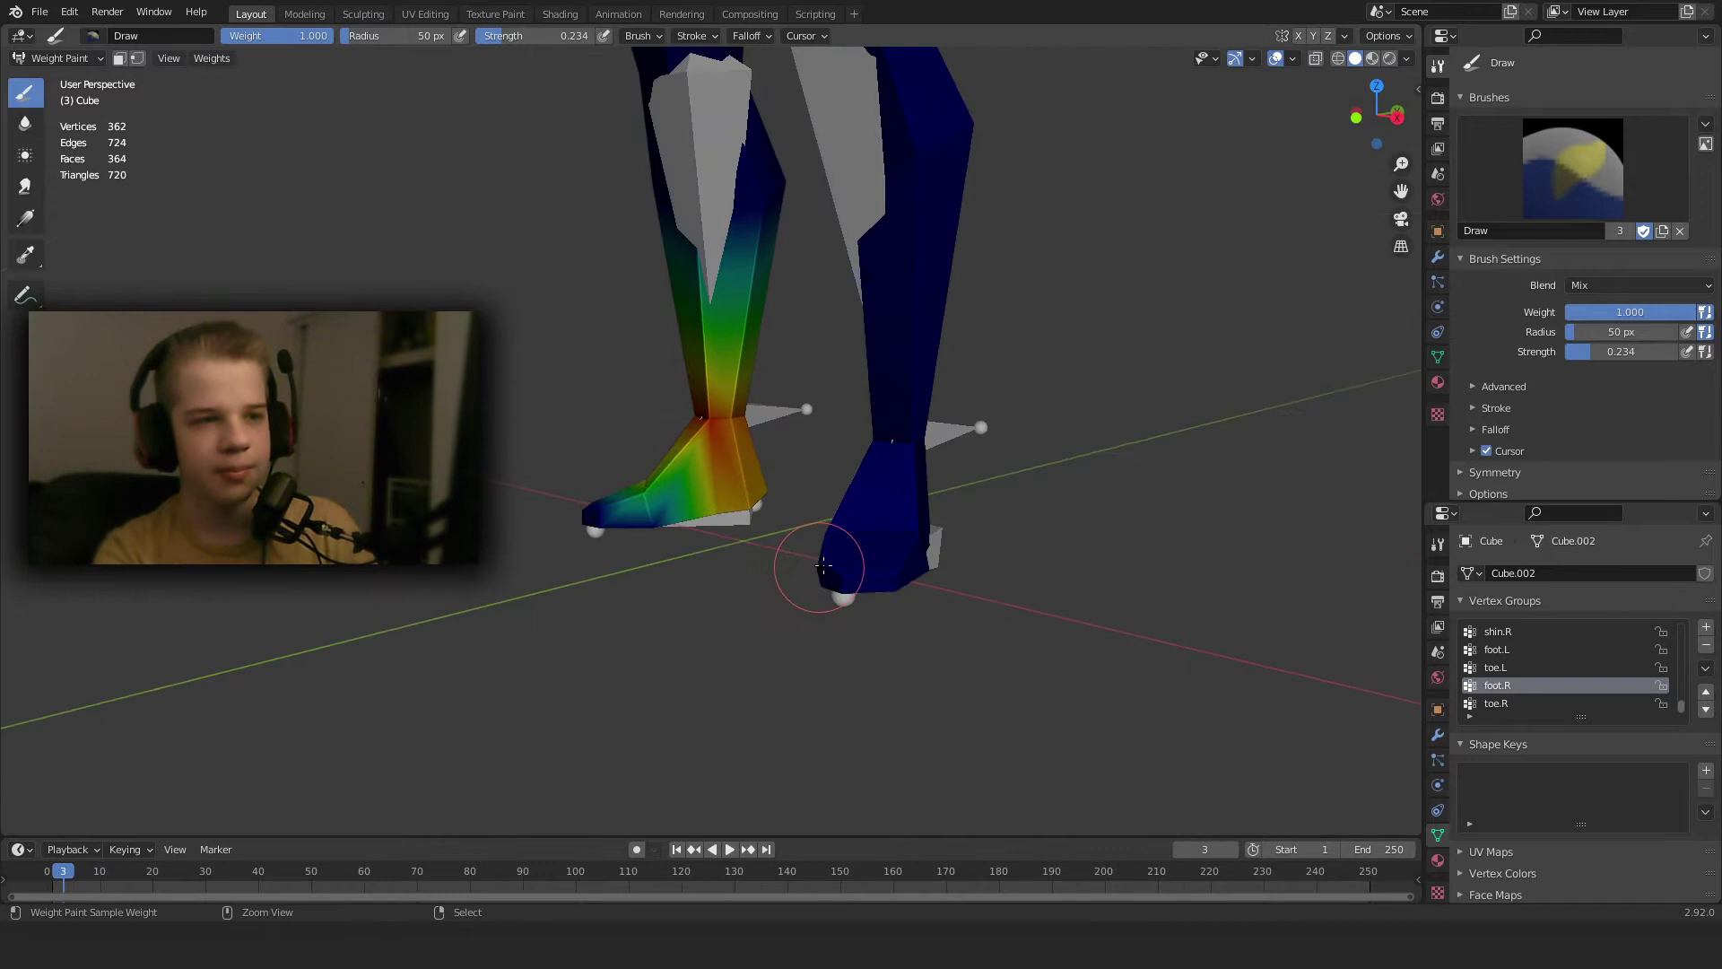
Leave weight painting and put the metarig into Pose Mode, seen in wireframe from the right side.
key(ctrl+Tab)
key(alt+z)
click(714, 524)
key(KP_3)
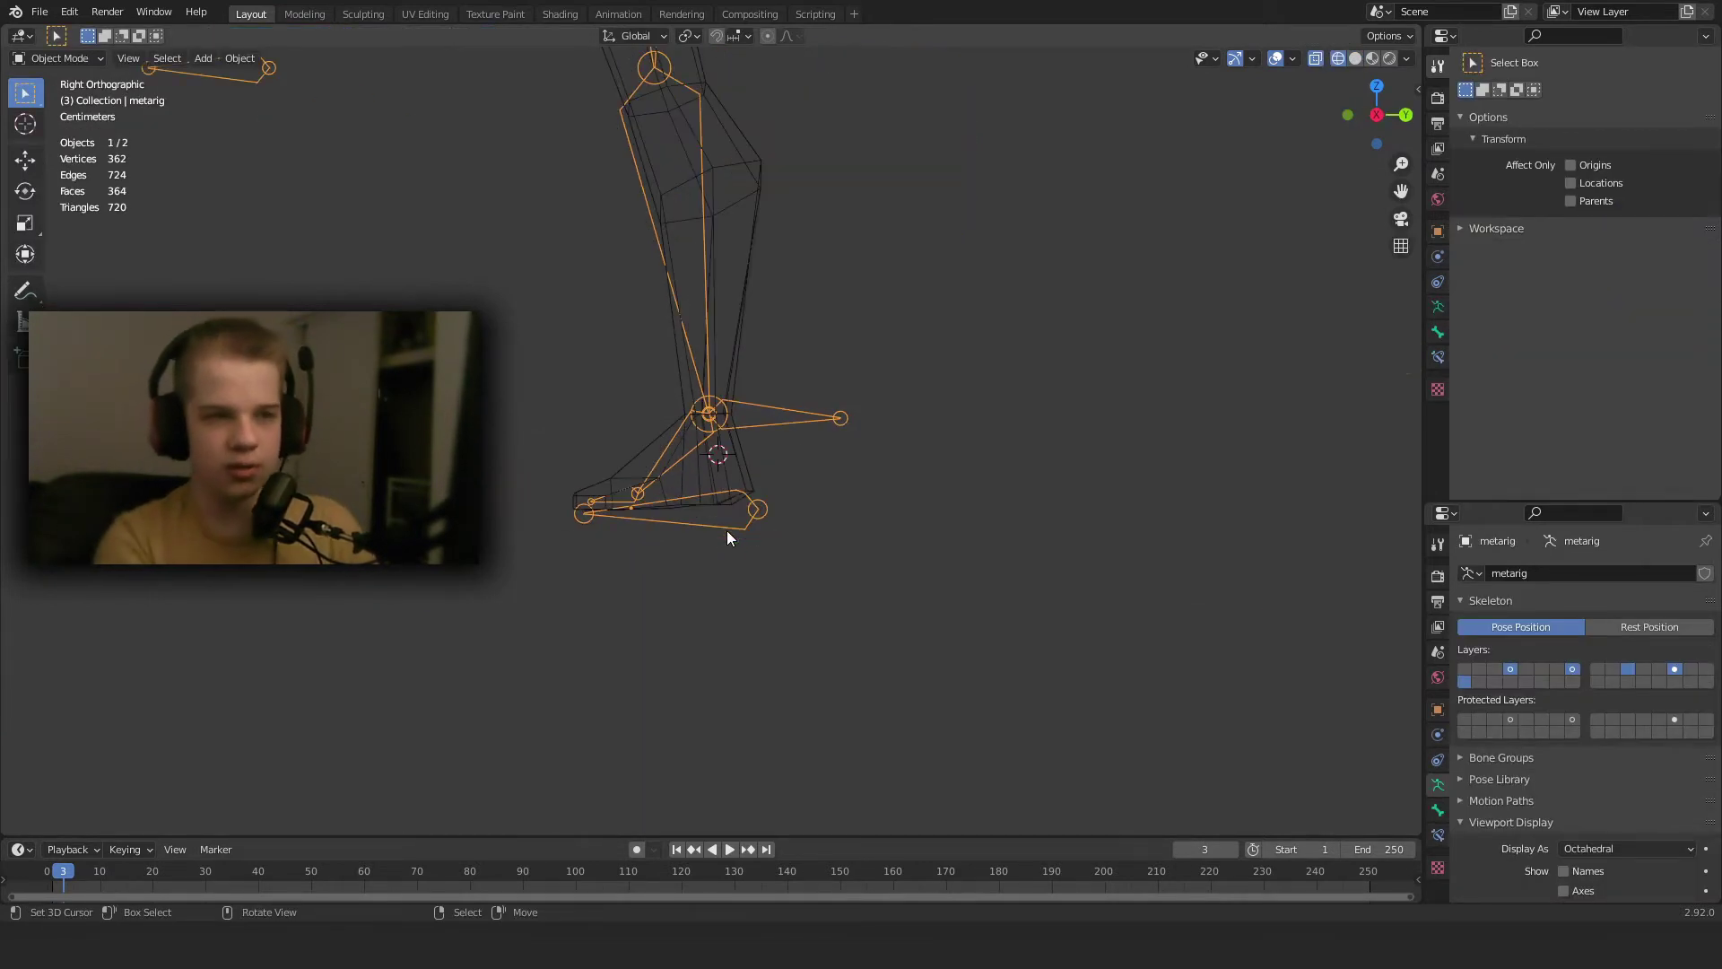
key(ctrl+Tab)
Raise the left foot control, rotate the toe.L bone, and return to Object Mode in solid shading.
drag(726, 529, 715, 429)
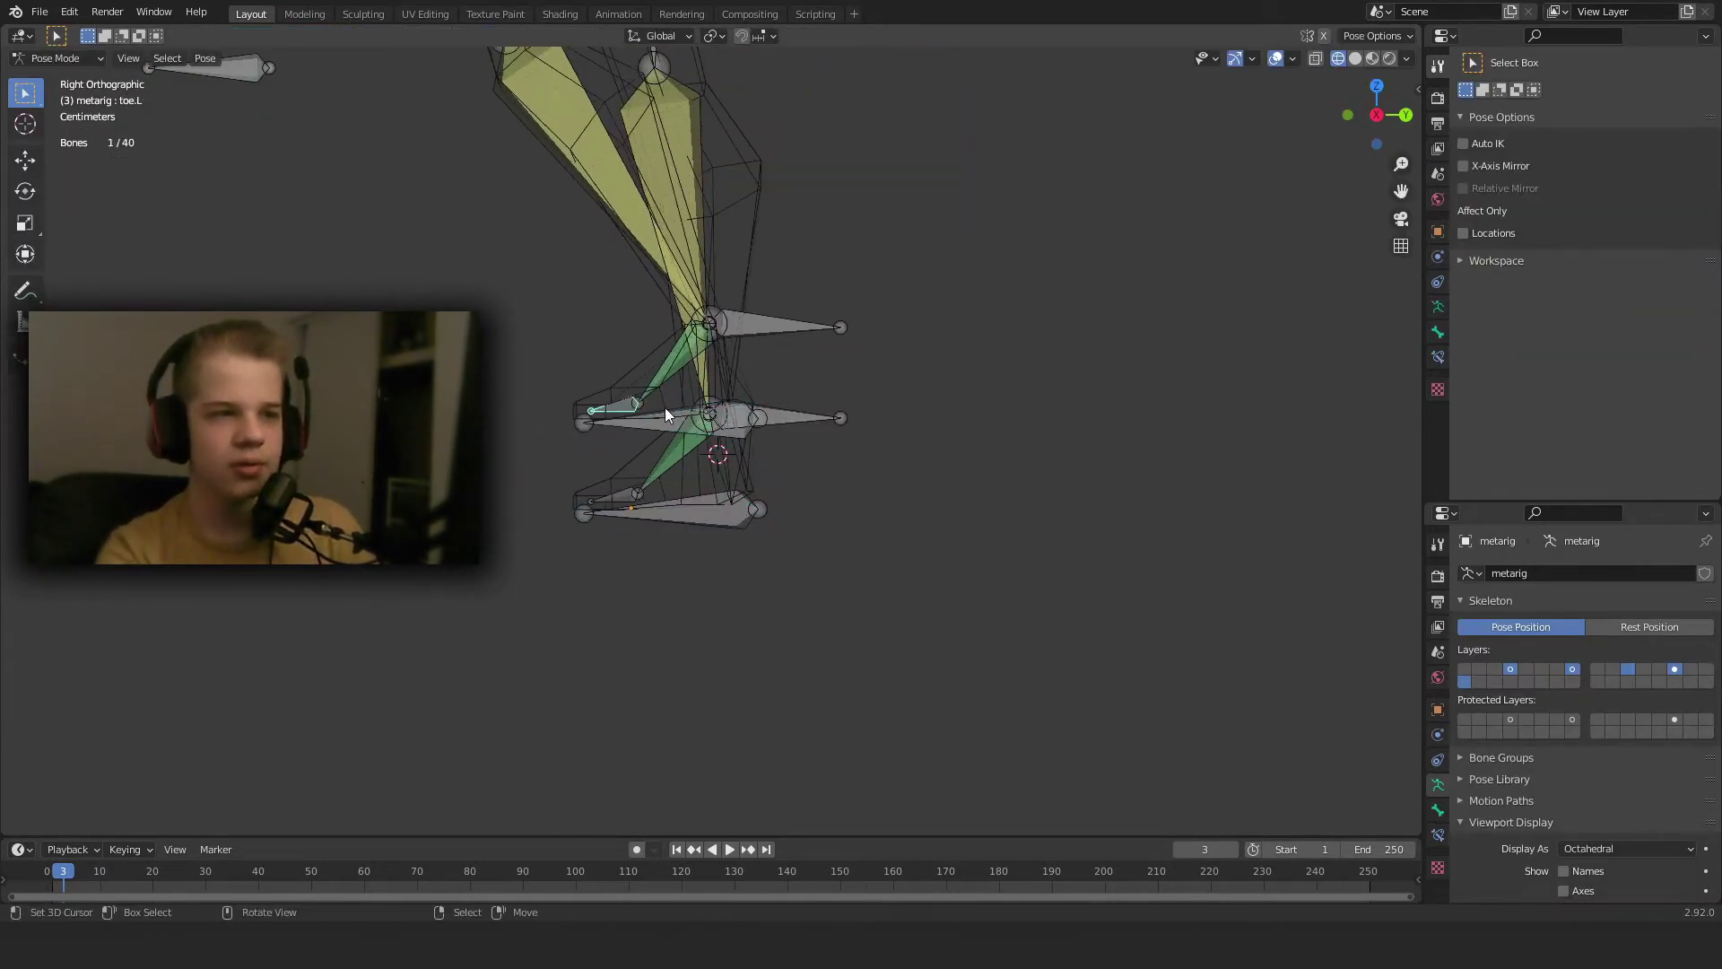
key(r)
click(786, 309)
middle_drag(785, 309, 651, 472)
key(ctrl+Tab)
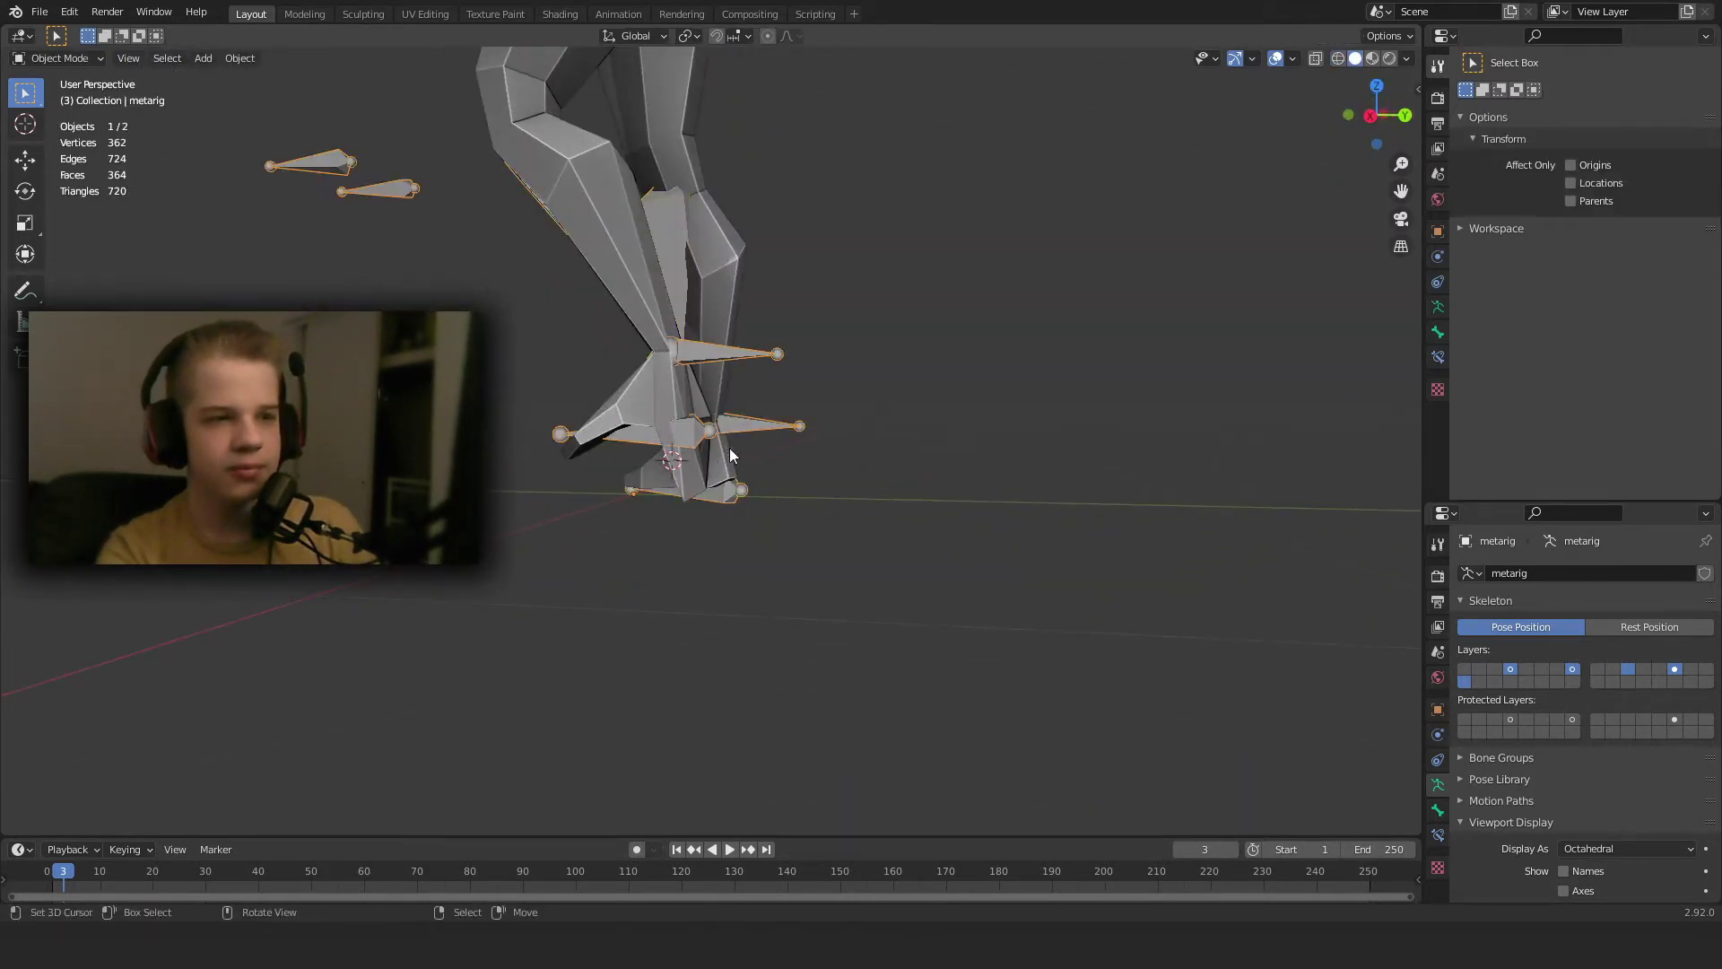
Select the body mesh together with the metarig and parent the mesh to the armature.
scroll(865, 462, down, 6)
middle_drag(866, 462, 1005, 523)
scroll(743, 339, up, 3)
click(735, 350)
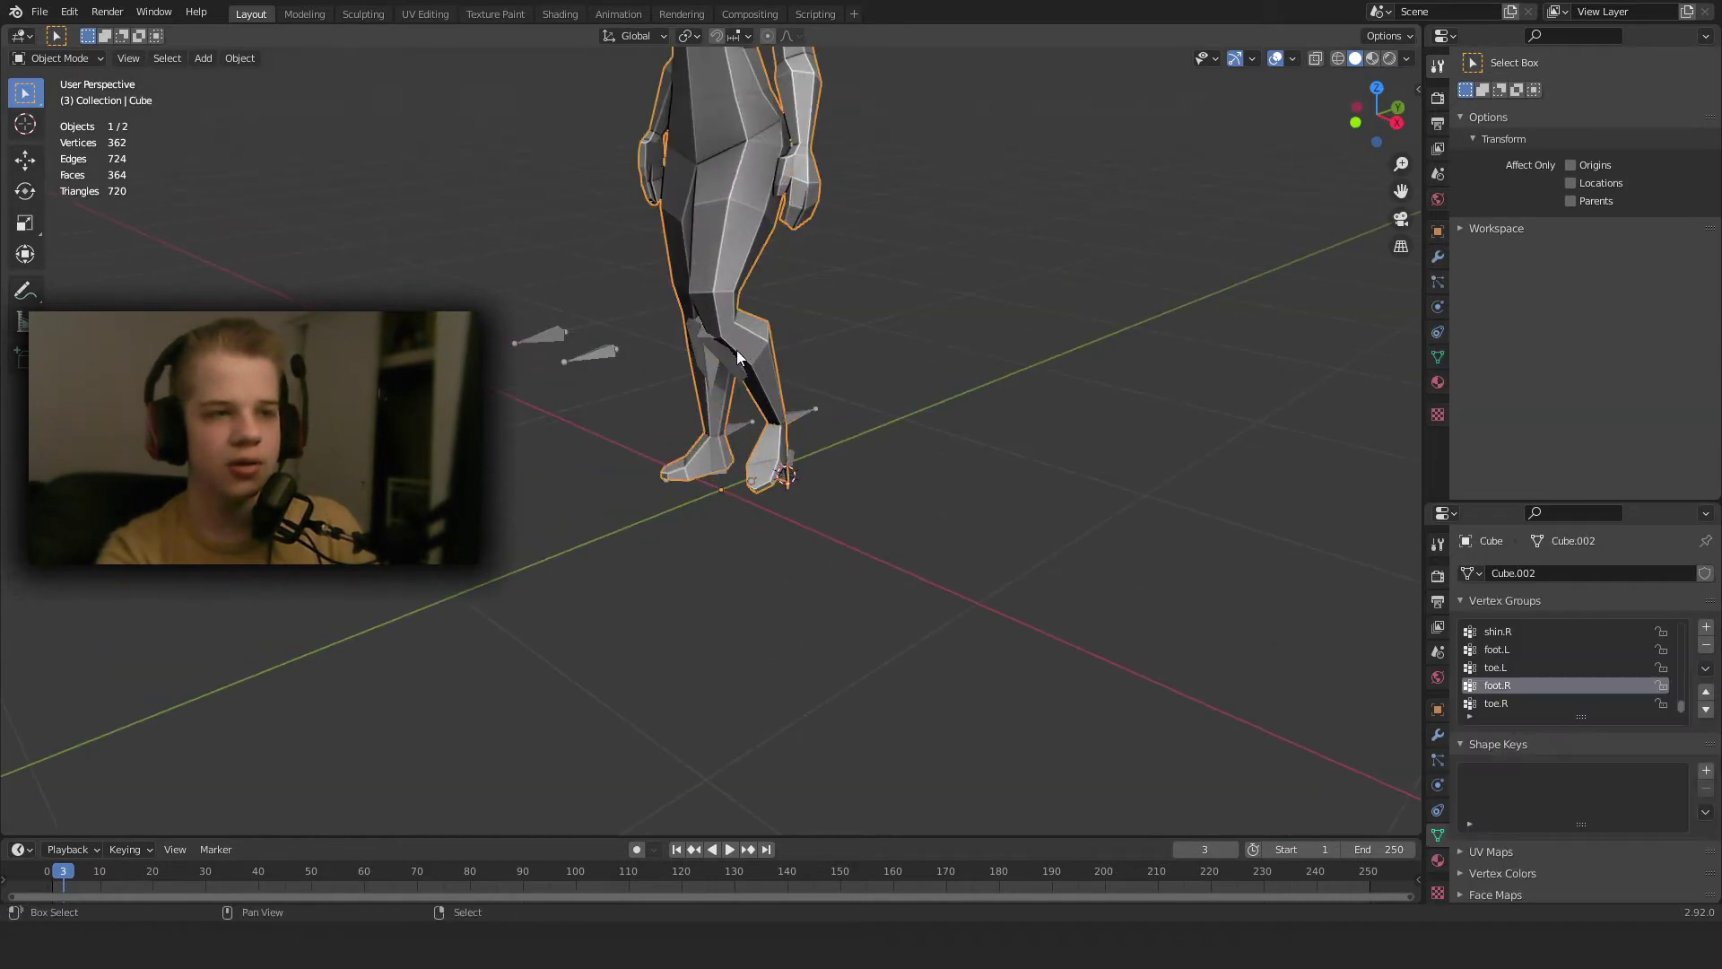
shift+click(750, 347)
key(ctrl+p)
click(750, 347)
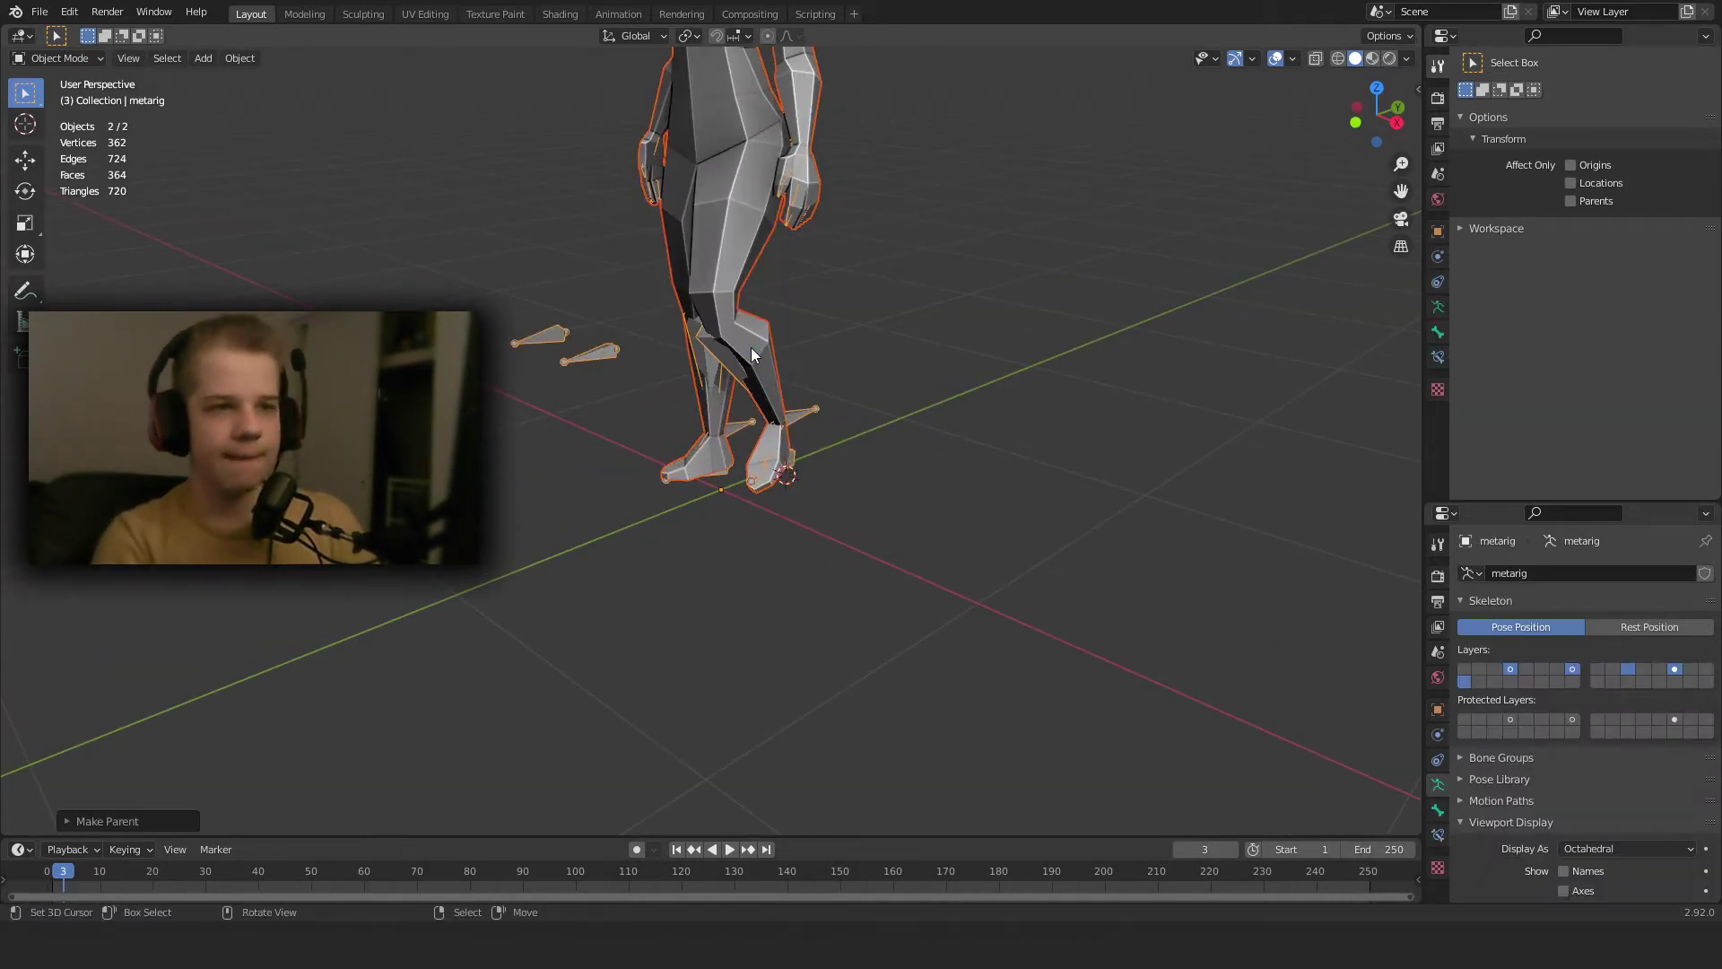
Put the body mesh in Weight Paint mode, review its toe.R weights and make foot.R the active vertex group.
middle_drag(741, 245, 759, 443)
scroll(542, 389, up, 3)
right_click(587, 368)
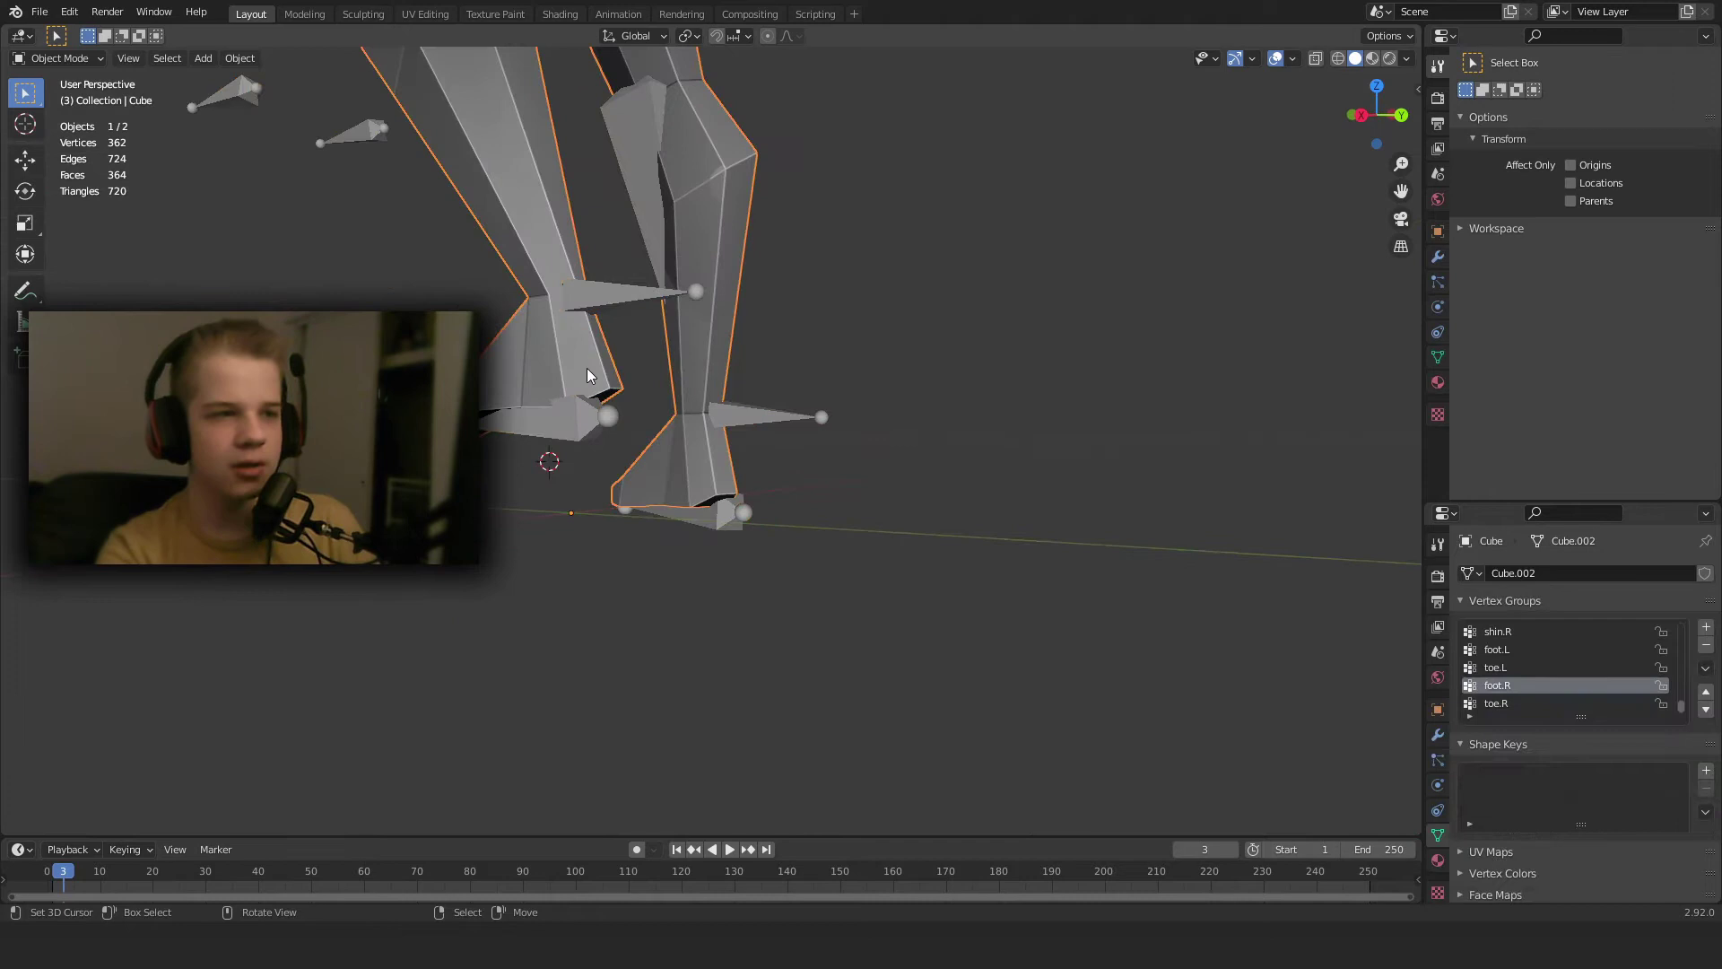
key(ctrl+Tab)
click(475, 314)
middle_drag(520, 377, 777, 435)
scroll(777, 441, up, 4)
middle_drag(758, 584, 910, 638)
click(1505, 702)
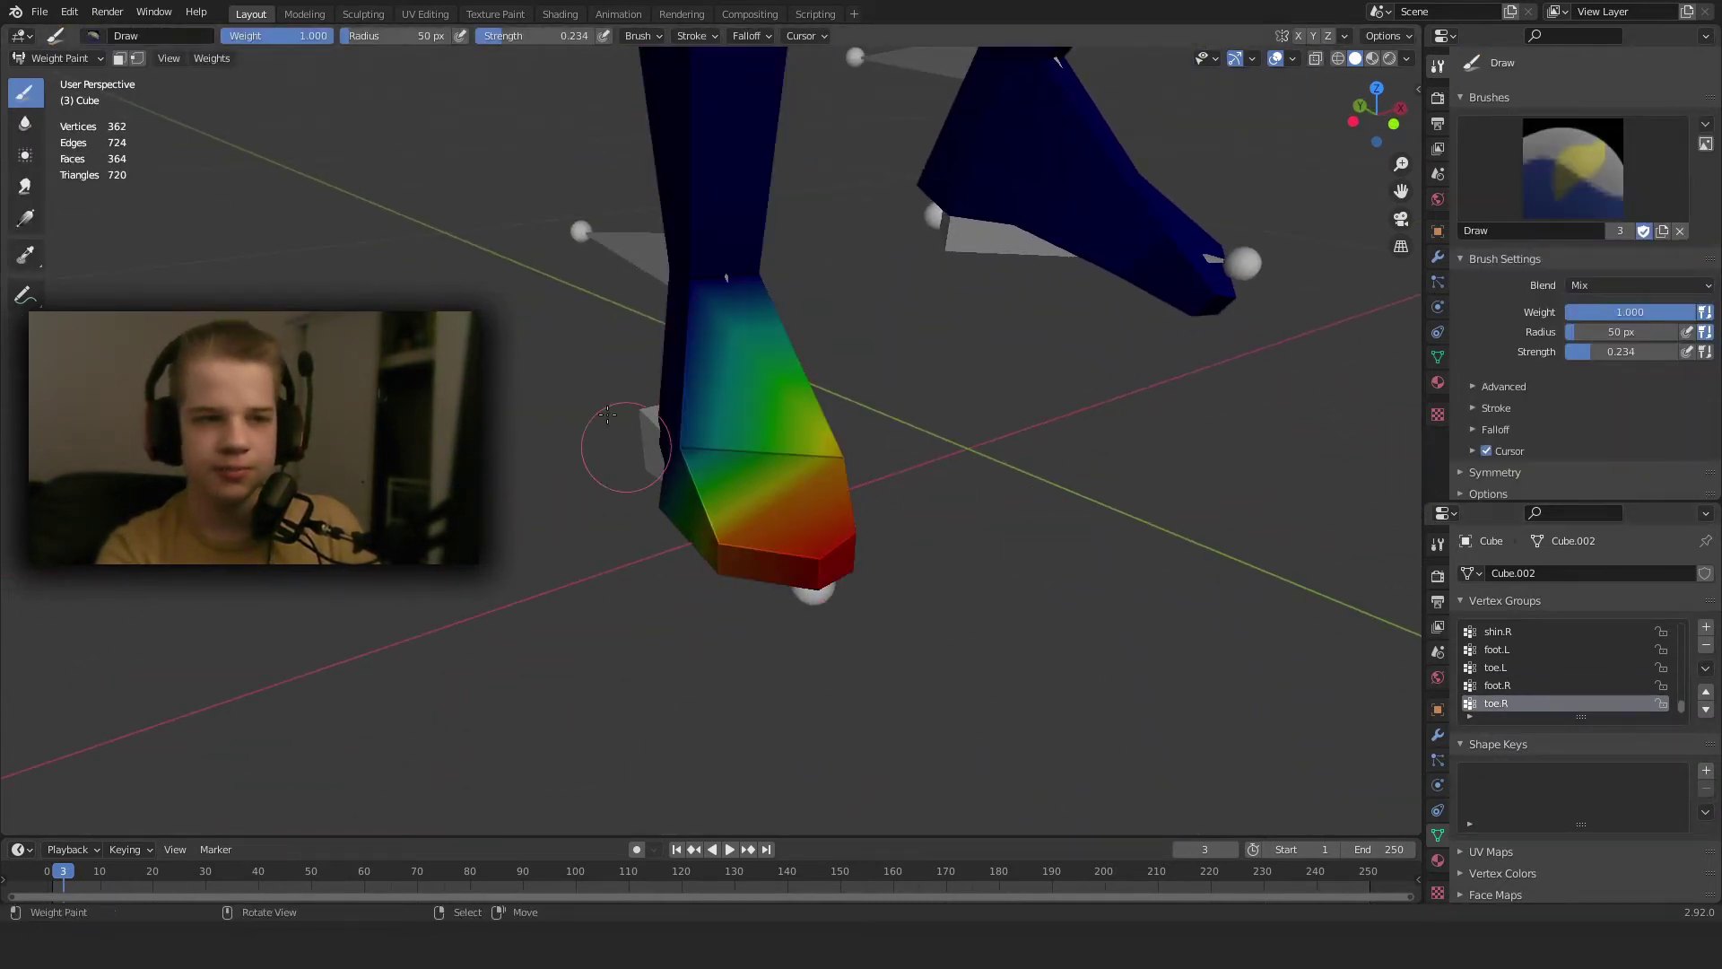
mouse_move(615, 442)
middle_down()
mouse_move(596, 323)
mouse_move(833, 481)
mouse_move(769, 461)
mouse_move(762, 432)
mouse_move(647, 520)
middle_up()
click(1532, 687)
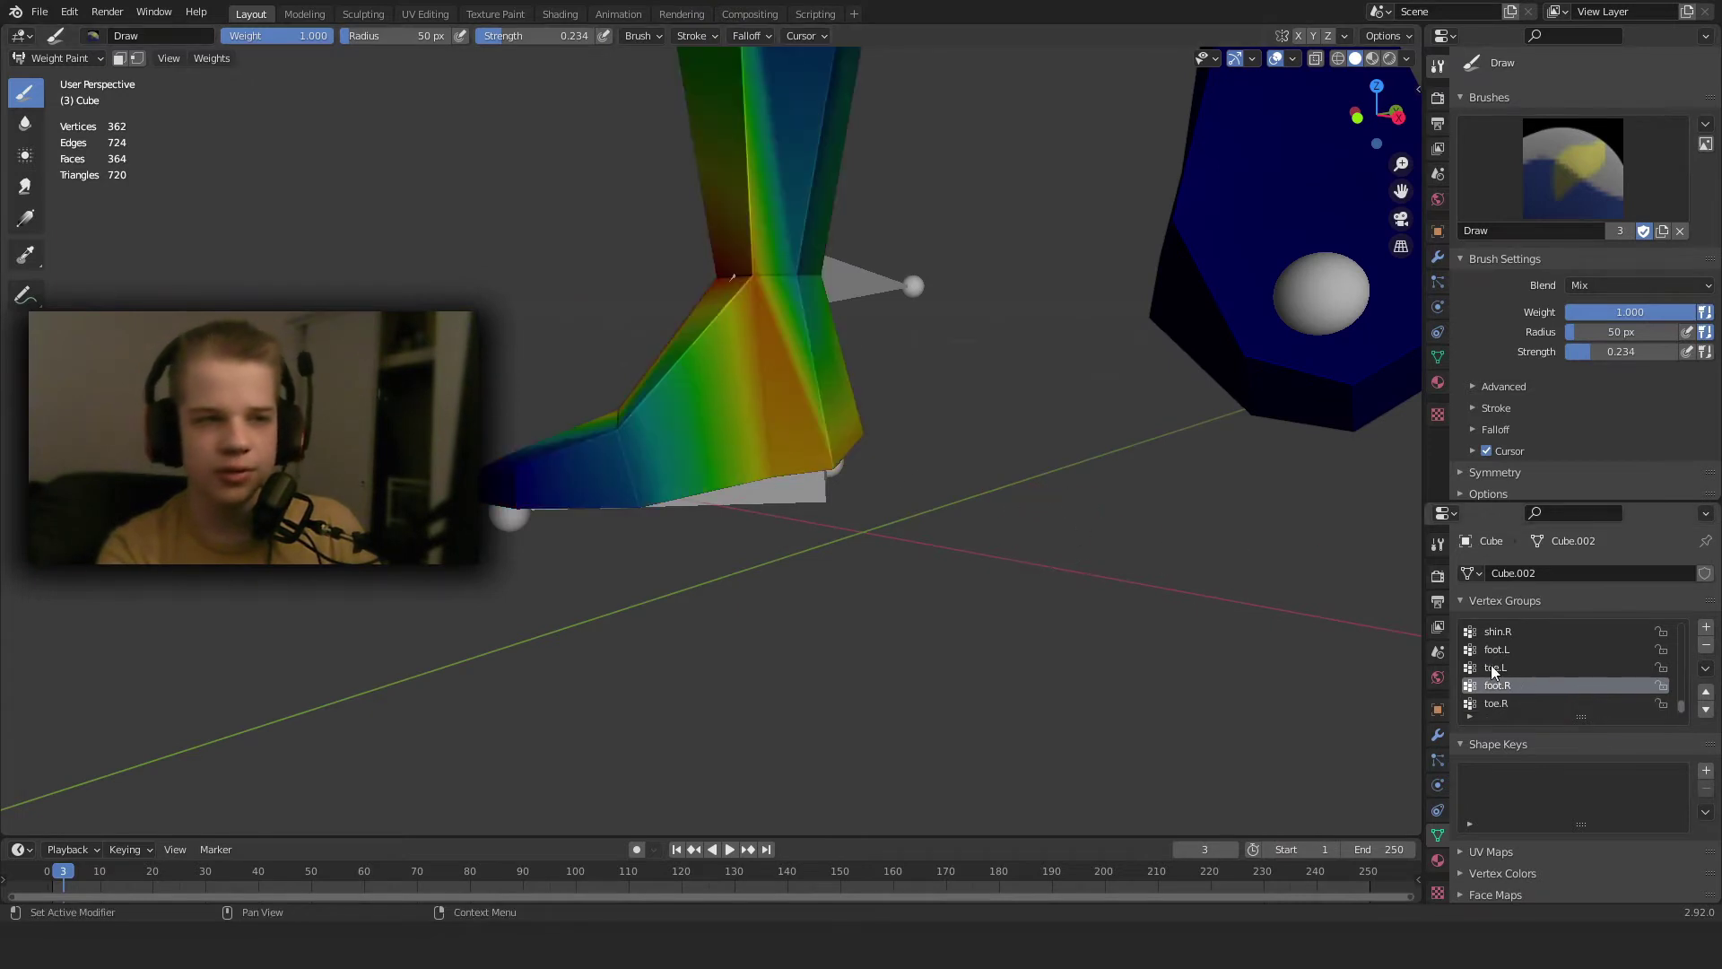
Paint stronger foot.R weights along the side of the right foot and around its heel.
scroll(664, 430, down, 5)
mouse_move(664, 430)
middle_down()
mouse_move(825, 485)
mouse_move(592, 421)
middle_up()
scroll(822, 483, up, 6)
mouse_move(592, 422)
mouse_down()
mouse_move(646, 340)
mouse_move(590, 414)
mouse_up()
mouse_move(632, 547)
mouse_down()
mouse_move(646, 596)
mouse_move(847, 502)
mouse_up()
mouse_move(667, 592)
middle_down()
mouse_move(661, 443)
mouse_move(763, 426)
mouse_move(788, 239)
mouse_move(734, 354)
mouse_move(742, 235)
middle_up()
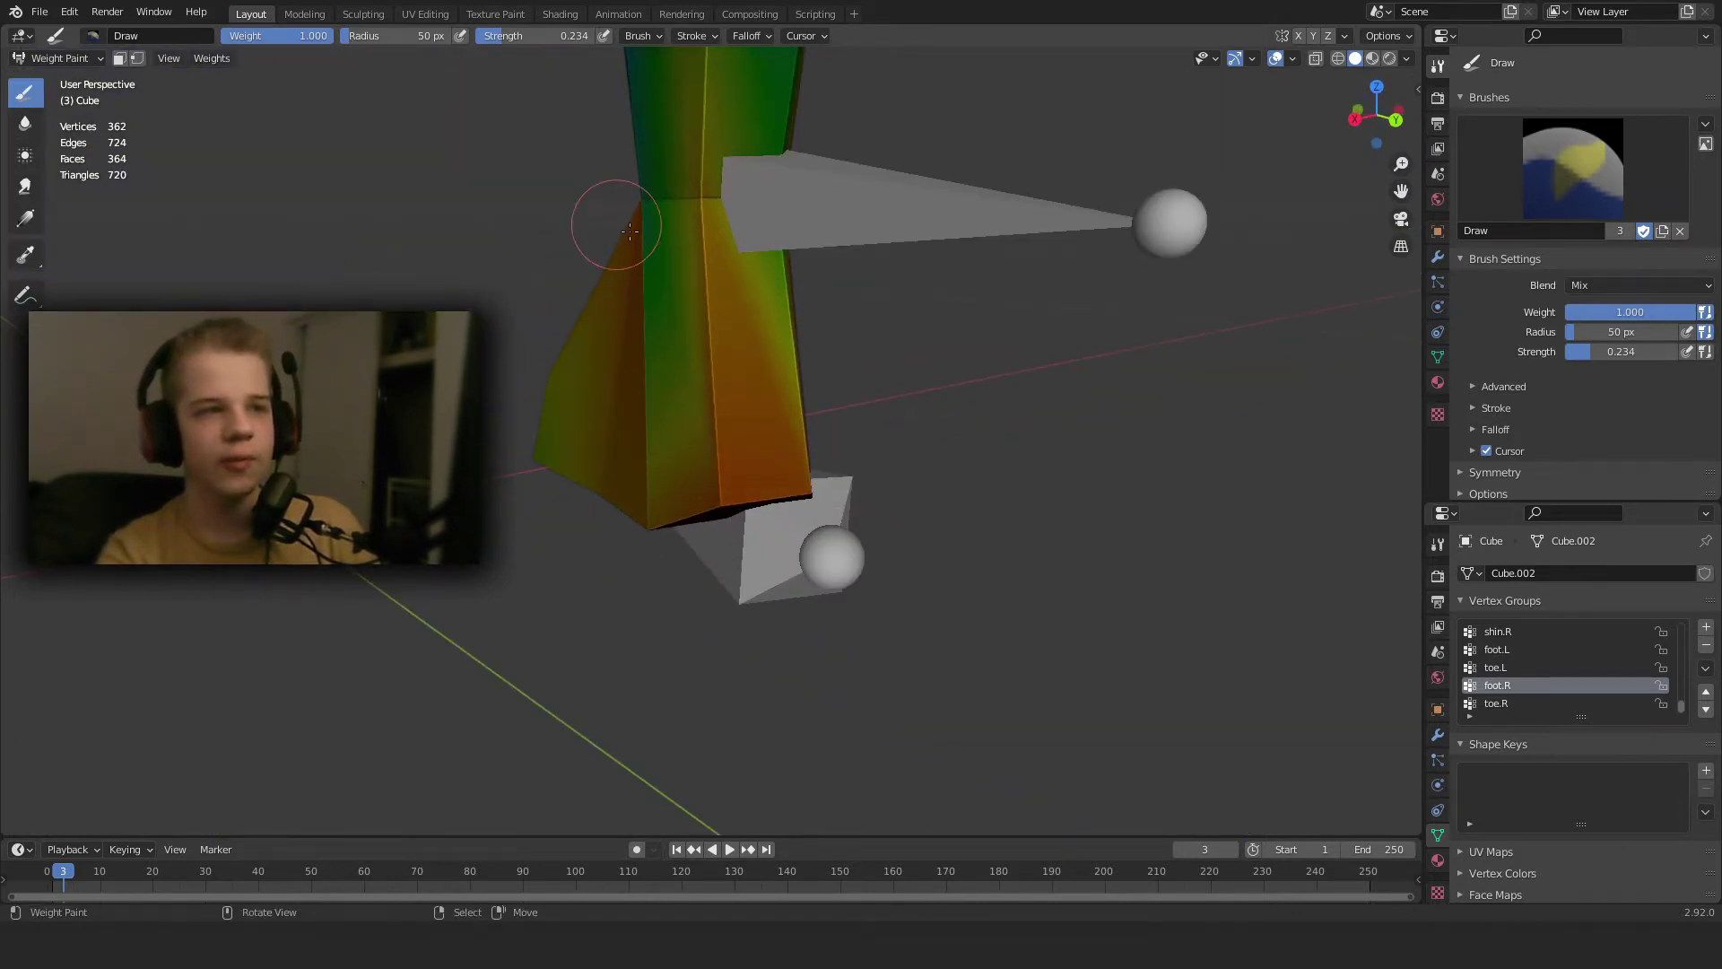
mouse_move(630, 231)
middle_down()
mouse_move(853, 277)
mouse_move(922, 235)
mouse_move(602, 257)
middle_up()
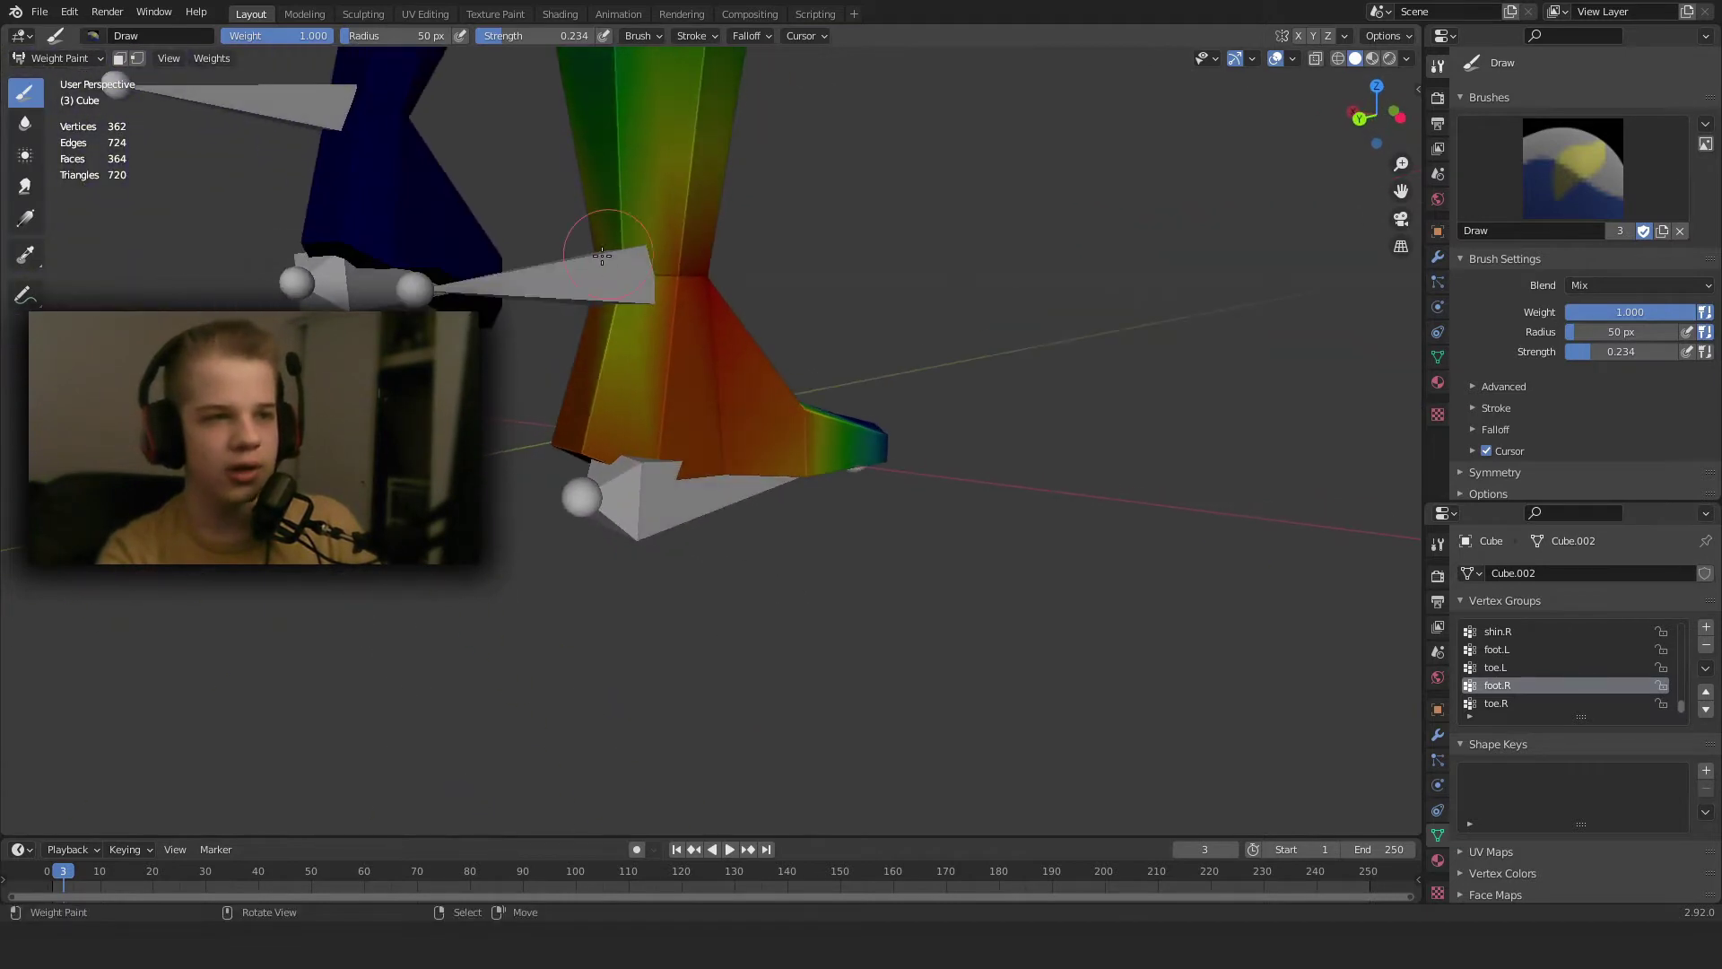
Switch to posing the metarig and raise the Footctrl.R bone along the Z axis.
key(ctrl+Tab)
click(558, 345)
scroll(662, 468, down, 3)
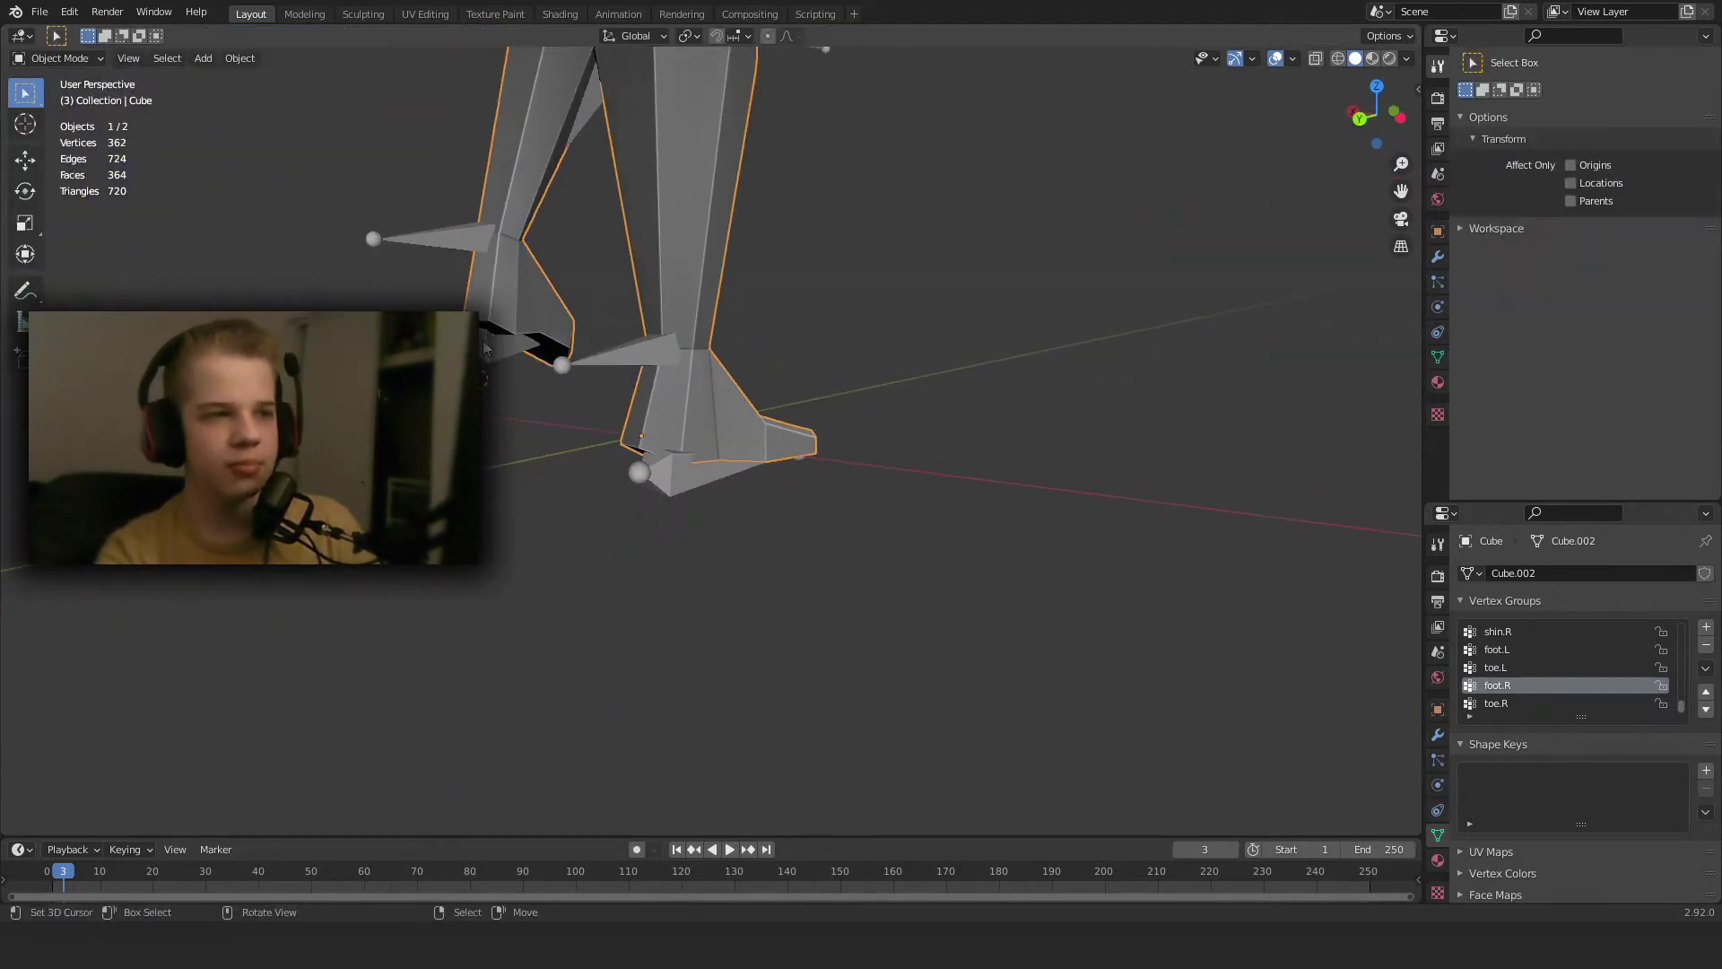
right_click(694, 472)
key(ctrl+Tab)
right_click(696, 476)
key(g)
key(z)
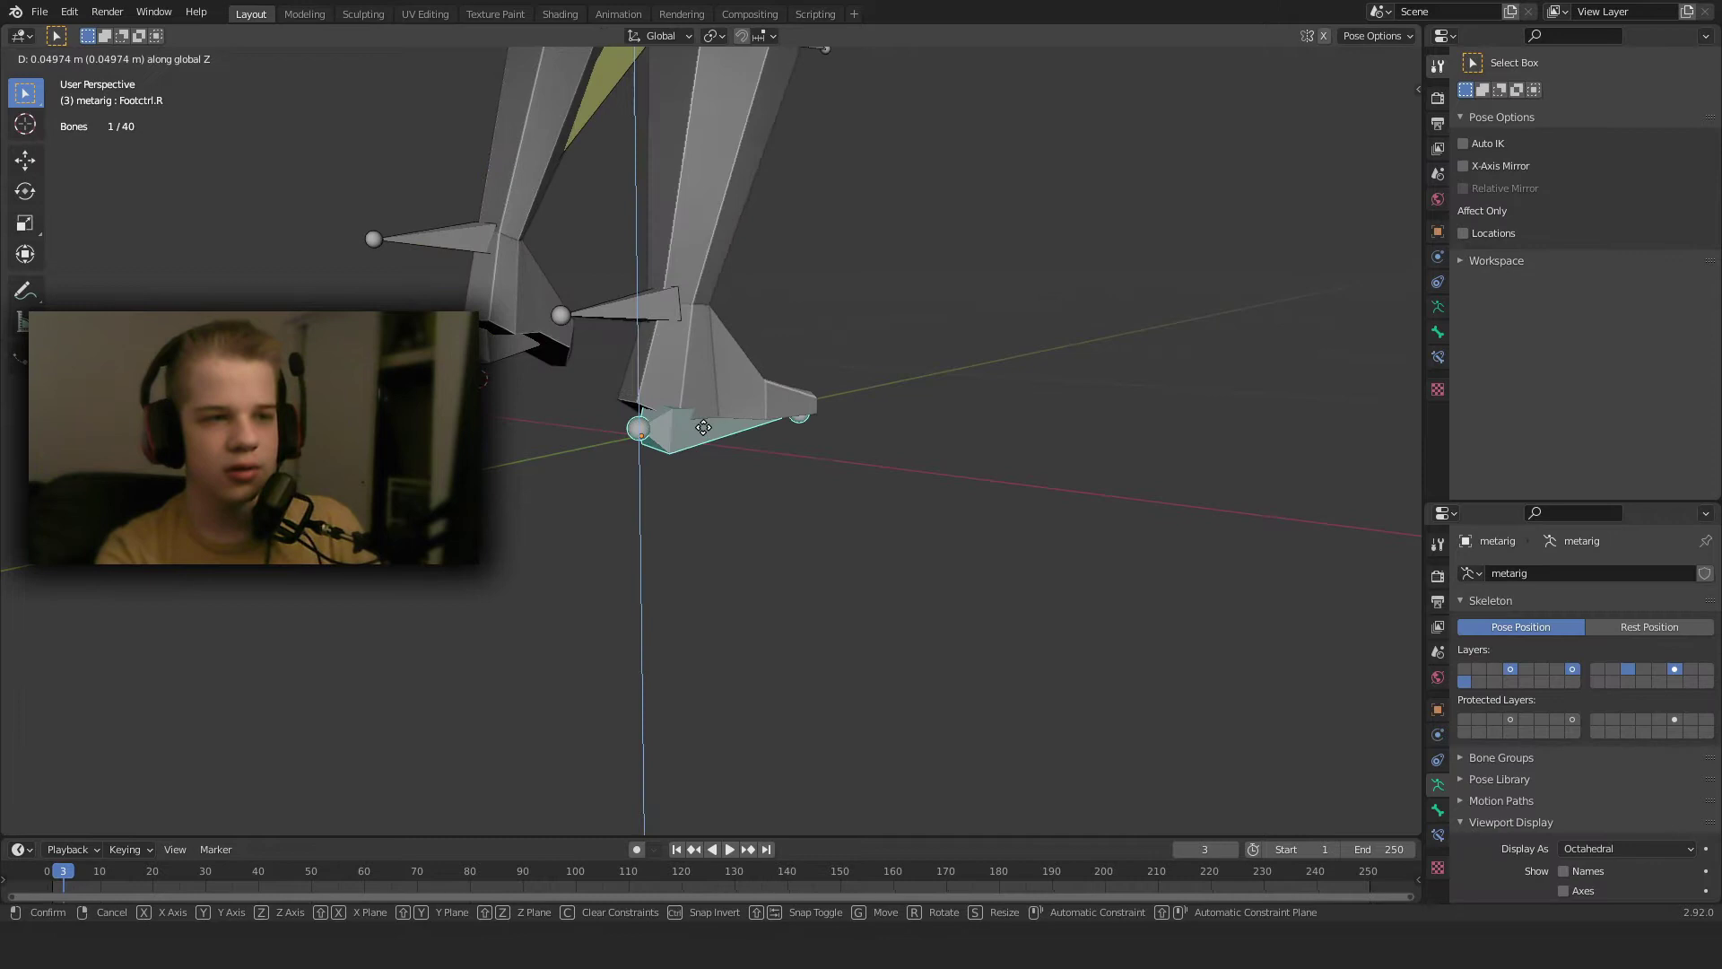
click(745, 391)
Rotate the foot.R bone and bend the toe.R bone downward, using wireframe to pick them and returning to solid shading.
middle_drag(746, 391, 546, 285)
key(shift+z)
right_drag(753, 343, 789, 366)
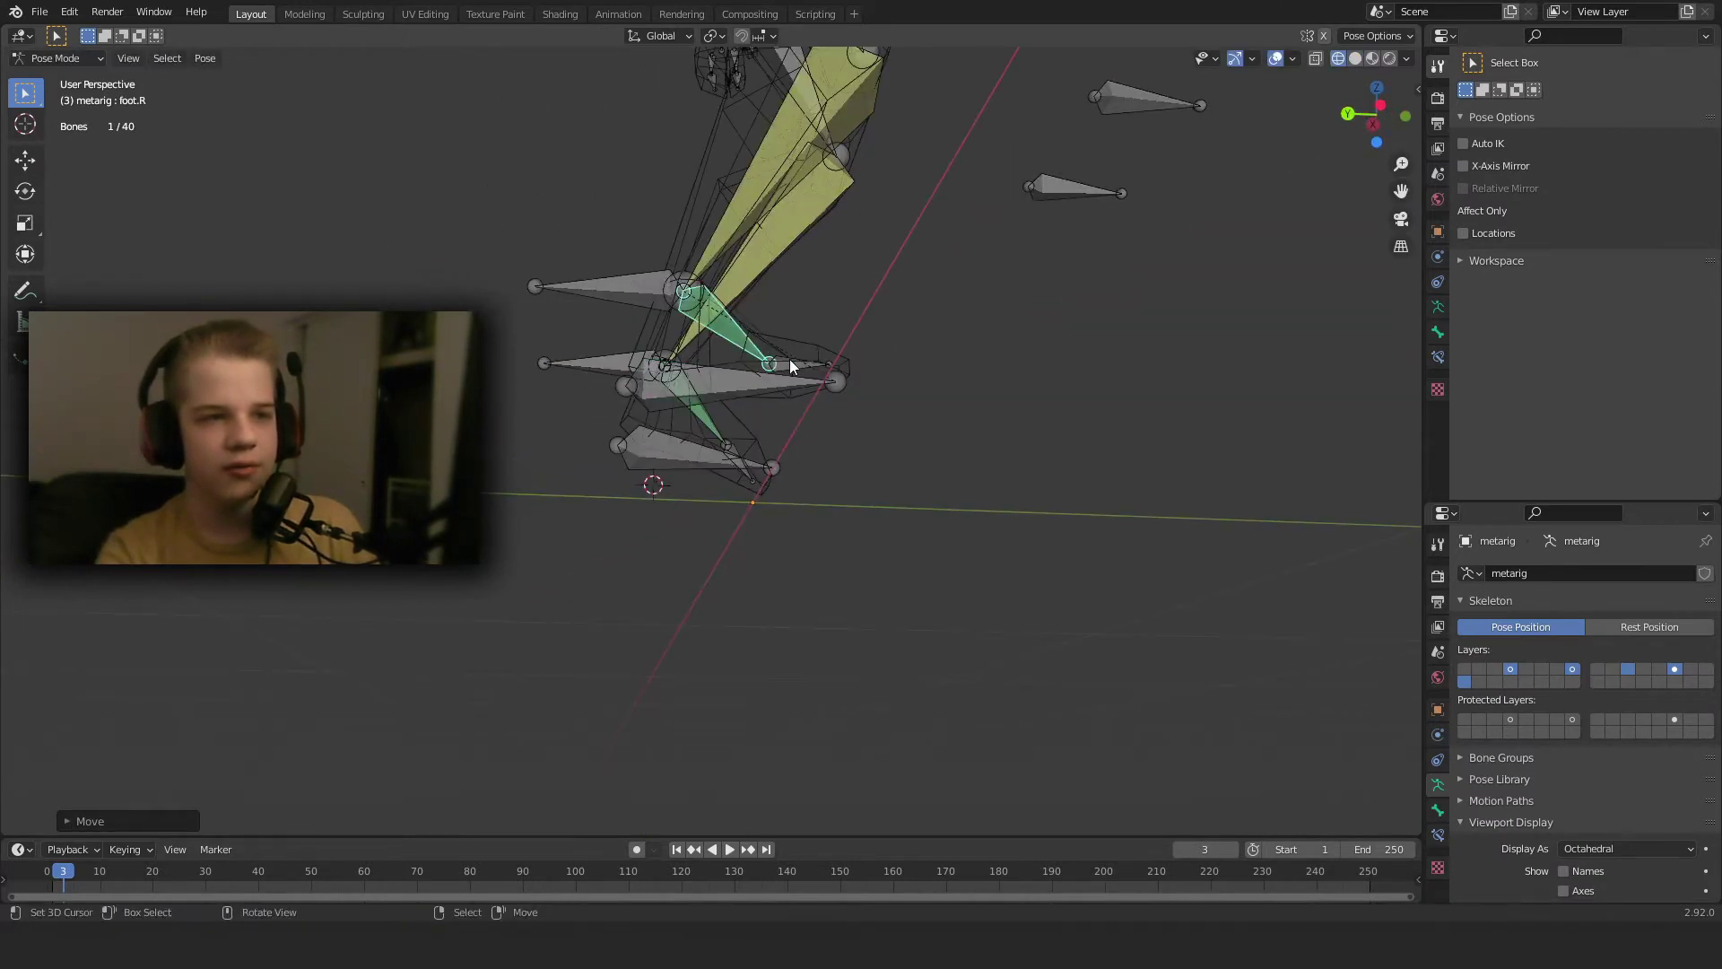
middle_drag(789, 367, 853, 463)
key(r)
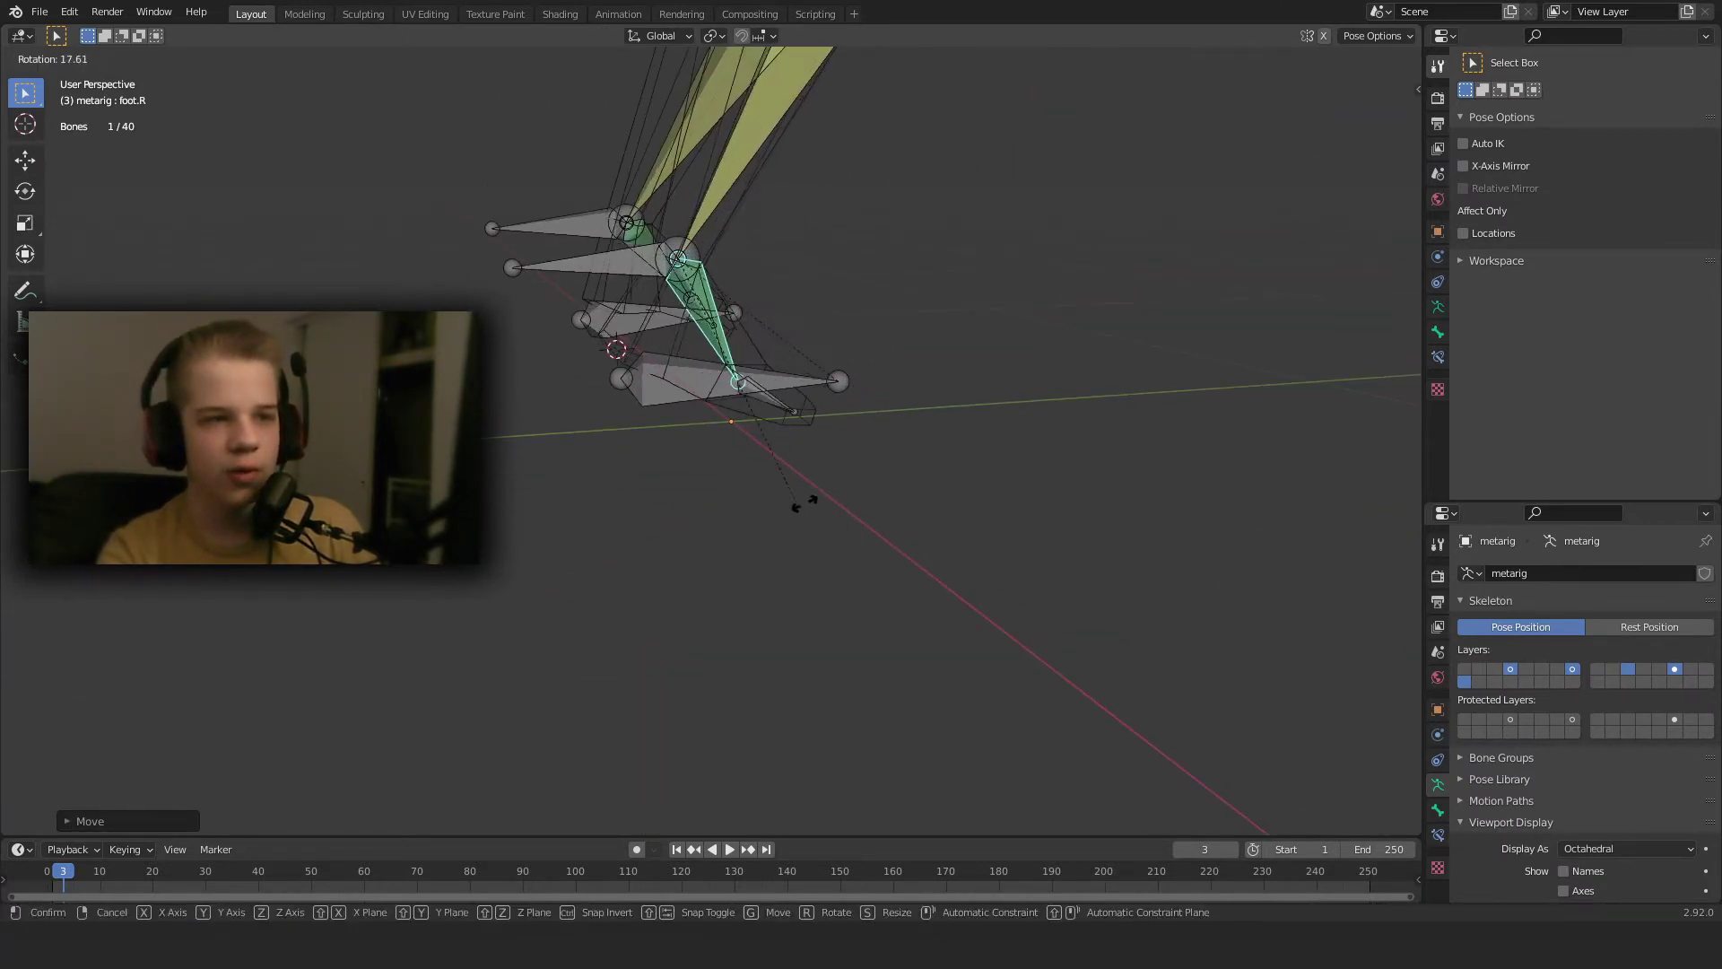
click(783, 388)
click(783, 388)
key(r)
click(847, 441)
key(shift+z)
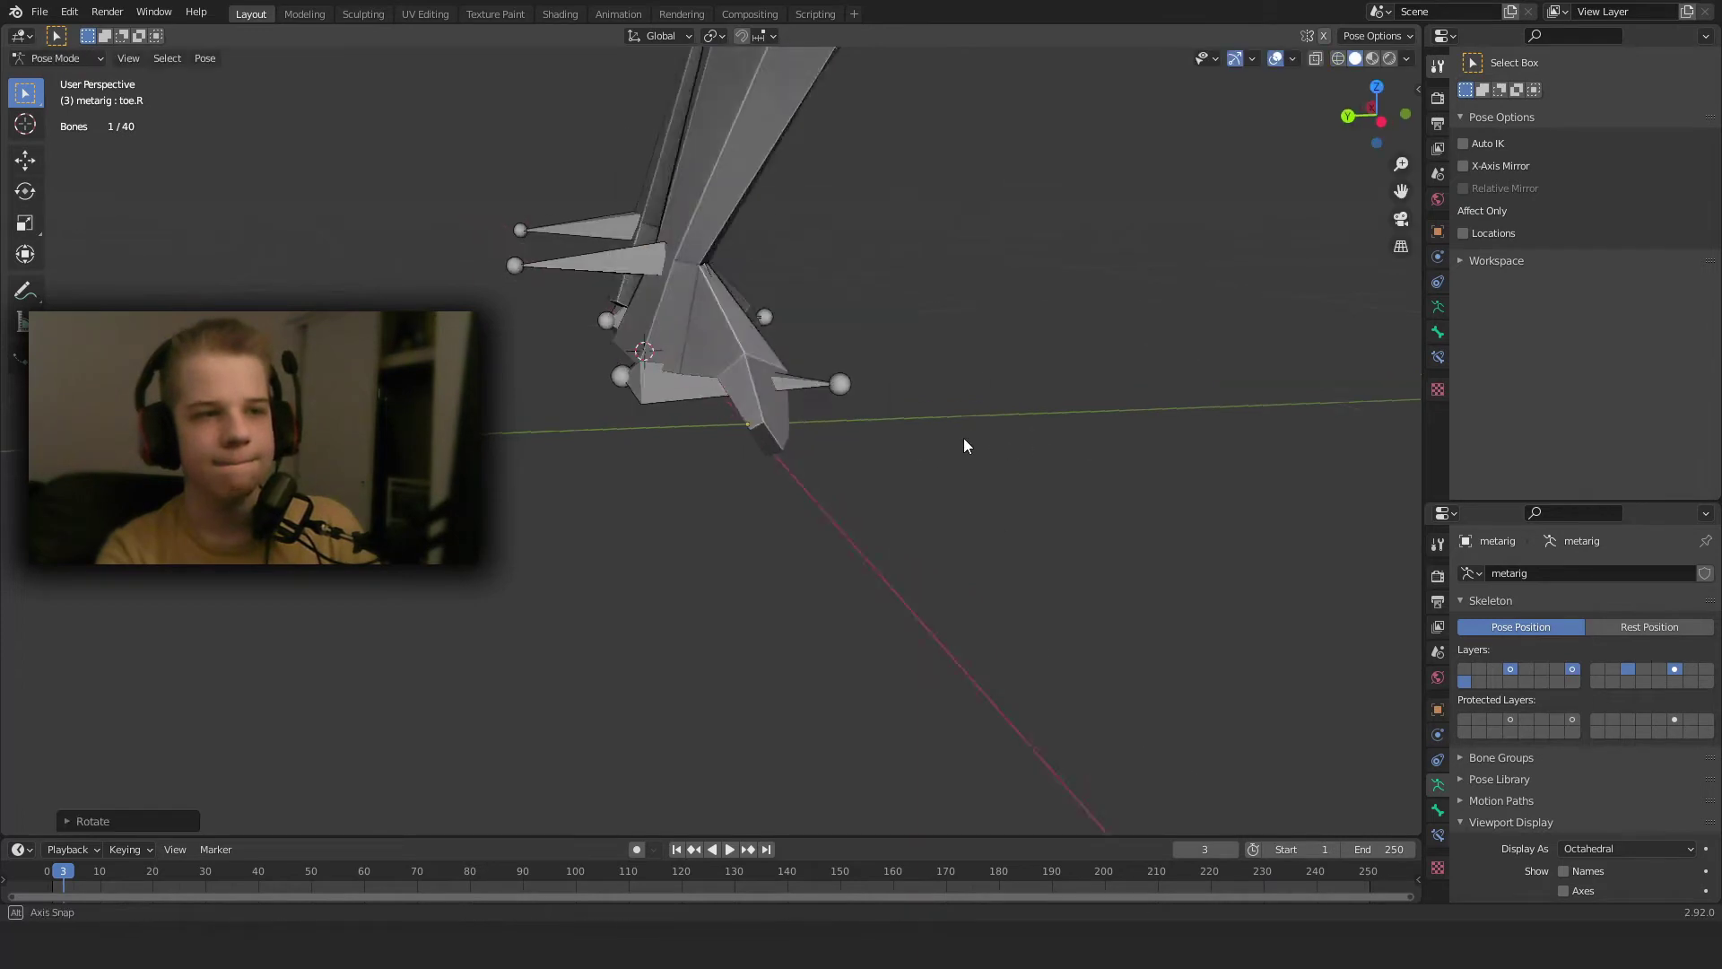
Return to Object Mode, select the body mesh and examine how the posed legs and feet deform.
key(ctrl+Tab)
middle_drag(963, 438, 691, 386)
right_click(664, 337)
middle_drag(884, 375, 1057, 366)
scroll(1057, 366, down, 6)
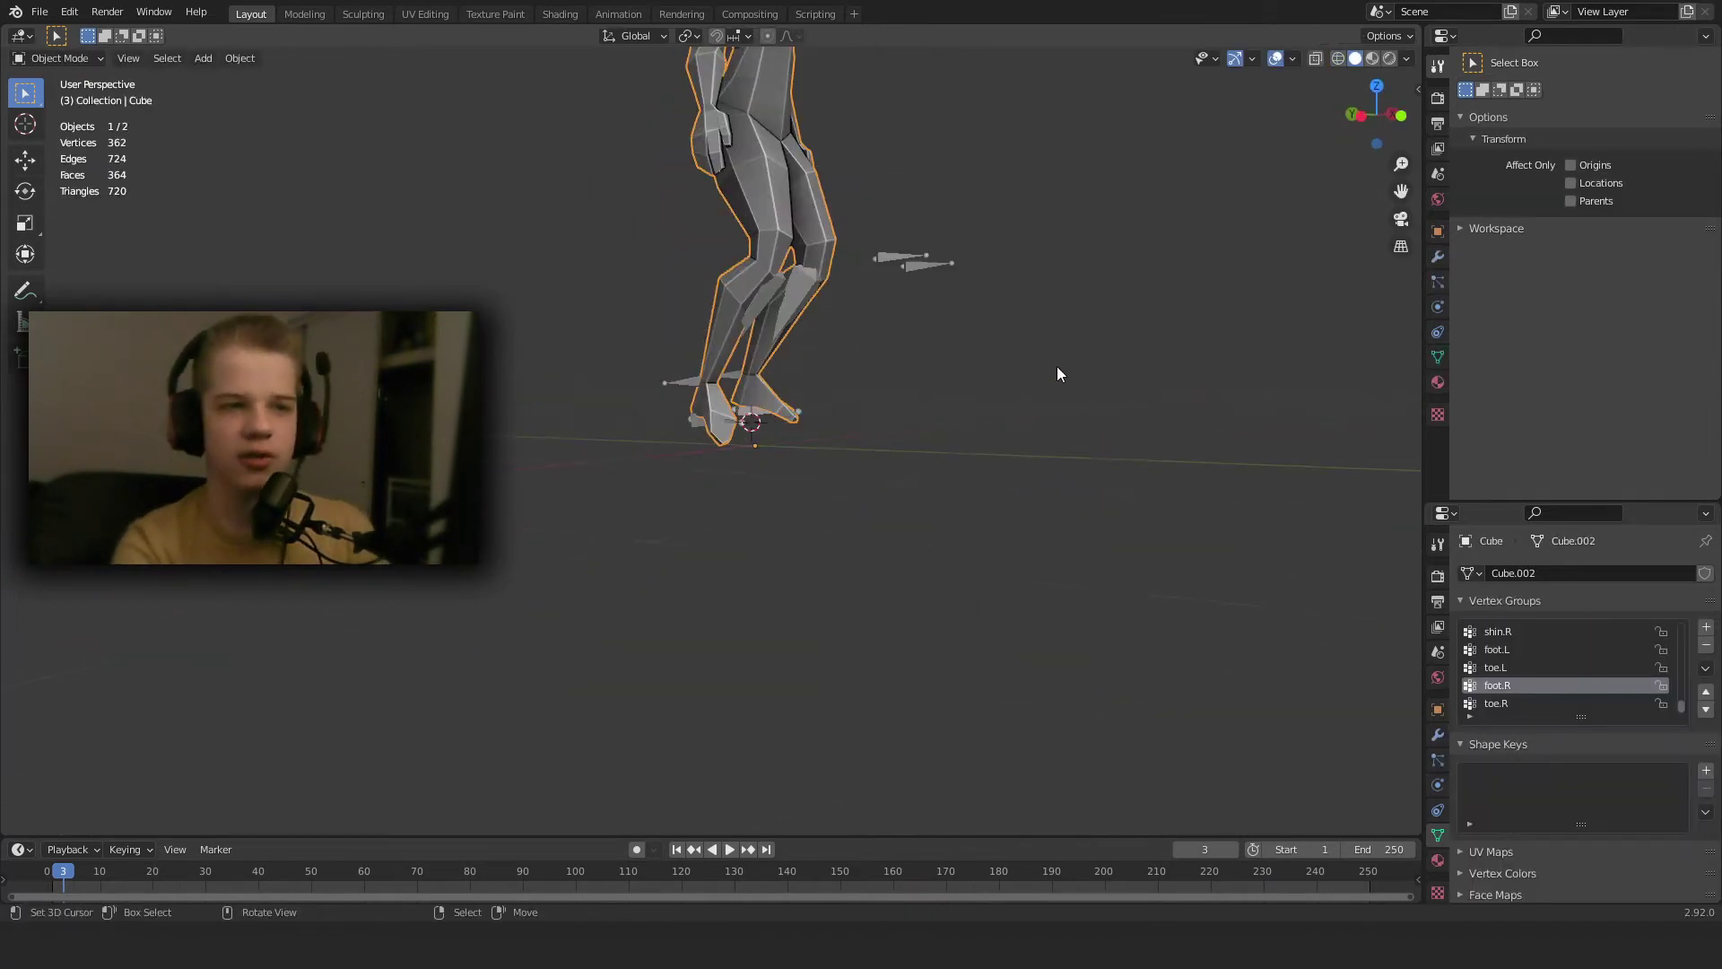
scroll(1056, 366, up, 6)
scroll(902, 369, down, 5)
Pose the metarig again by rotating the Footctrl.R bone to tilt the right foot.
key(shift+z)
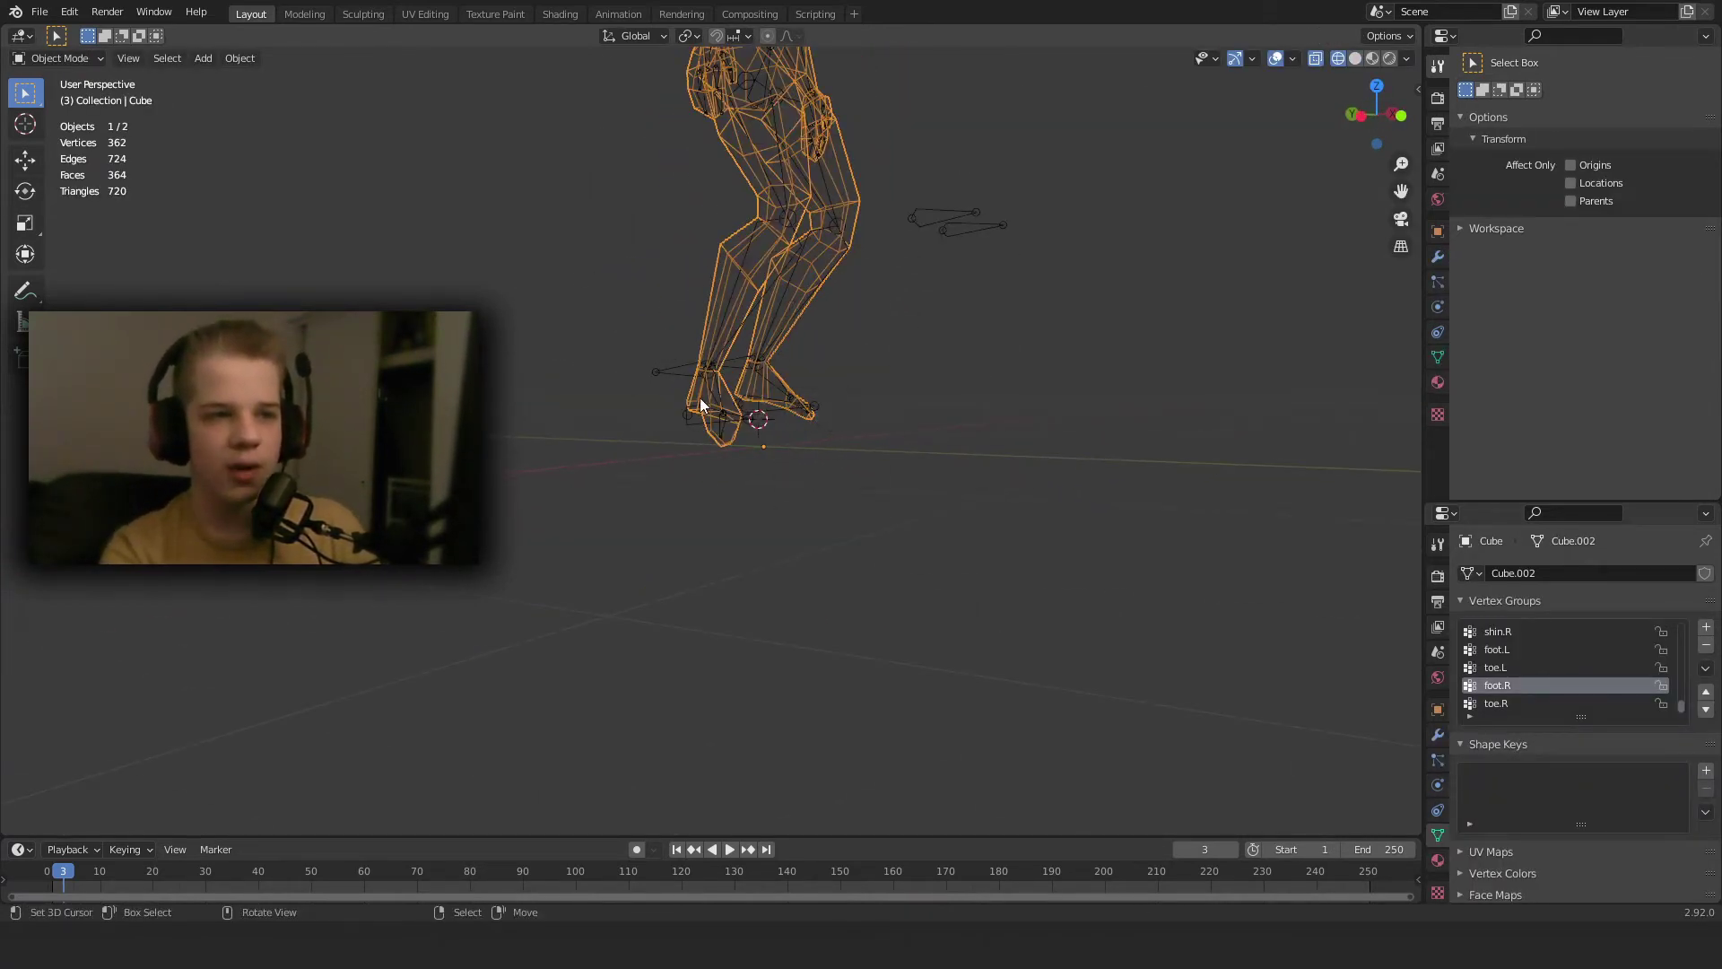
right_click(691, 420)
key(ctrl+Tab)
middle_drag(714, 419, 834, 441)
right_click(689, 423)
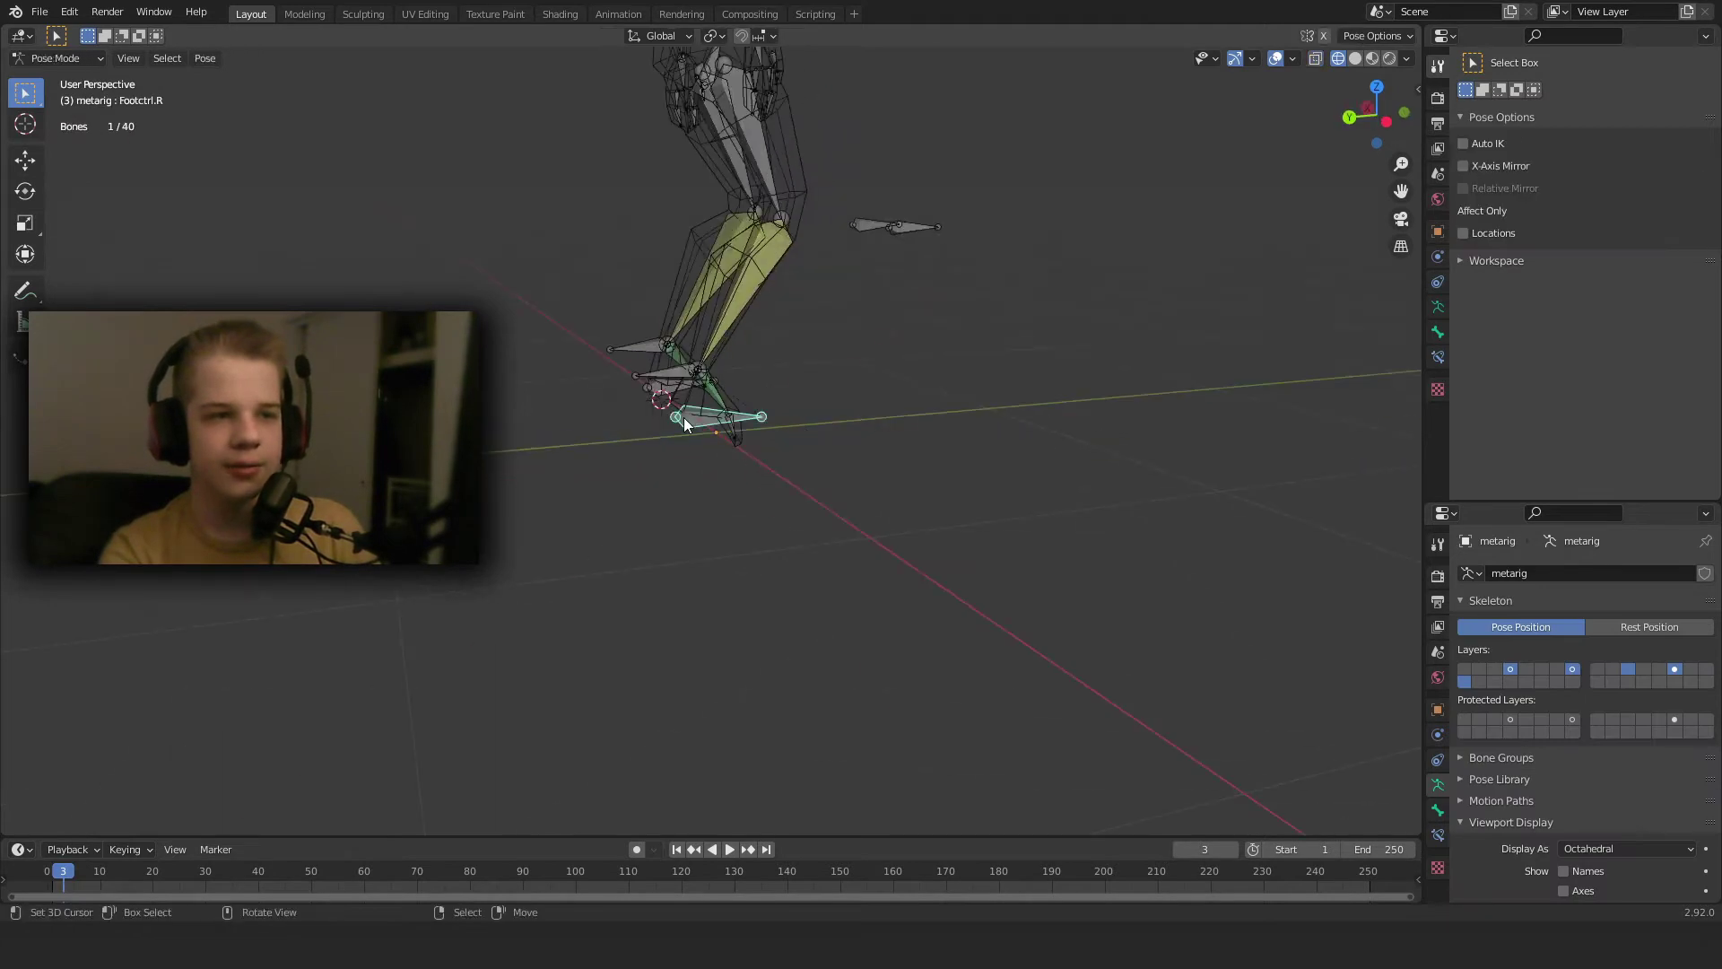
key(r)
click(990, 489)
key(shift+z)
Move the right foot control to a new position to test the leg's deformation.
mouse_move(992, 489)
middle_down()
mouse_move(873, 423)
mouse_move(958, 452)
mouse_move(643, 374)
mouse_move(924, 366)
mouse_move(792, 356)
mouse_move(729, 461)
mouse_move(698, 393)
middle_up()
scroll(958, 452, up, 3)
scroll(958, 452, down, 3)
scroll(924, 366, down, 3)
key(g)
click(796, 420)
Move the Footctrl.L bone backward and upward so the left leg bends behind the body.
scroll(728, 461, up, 4)
right_click(698, 393)
key(g)
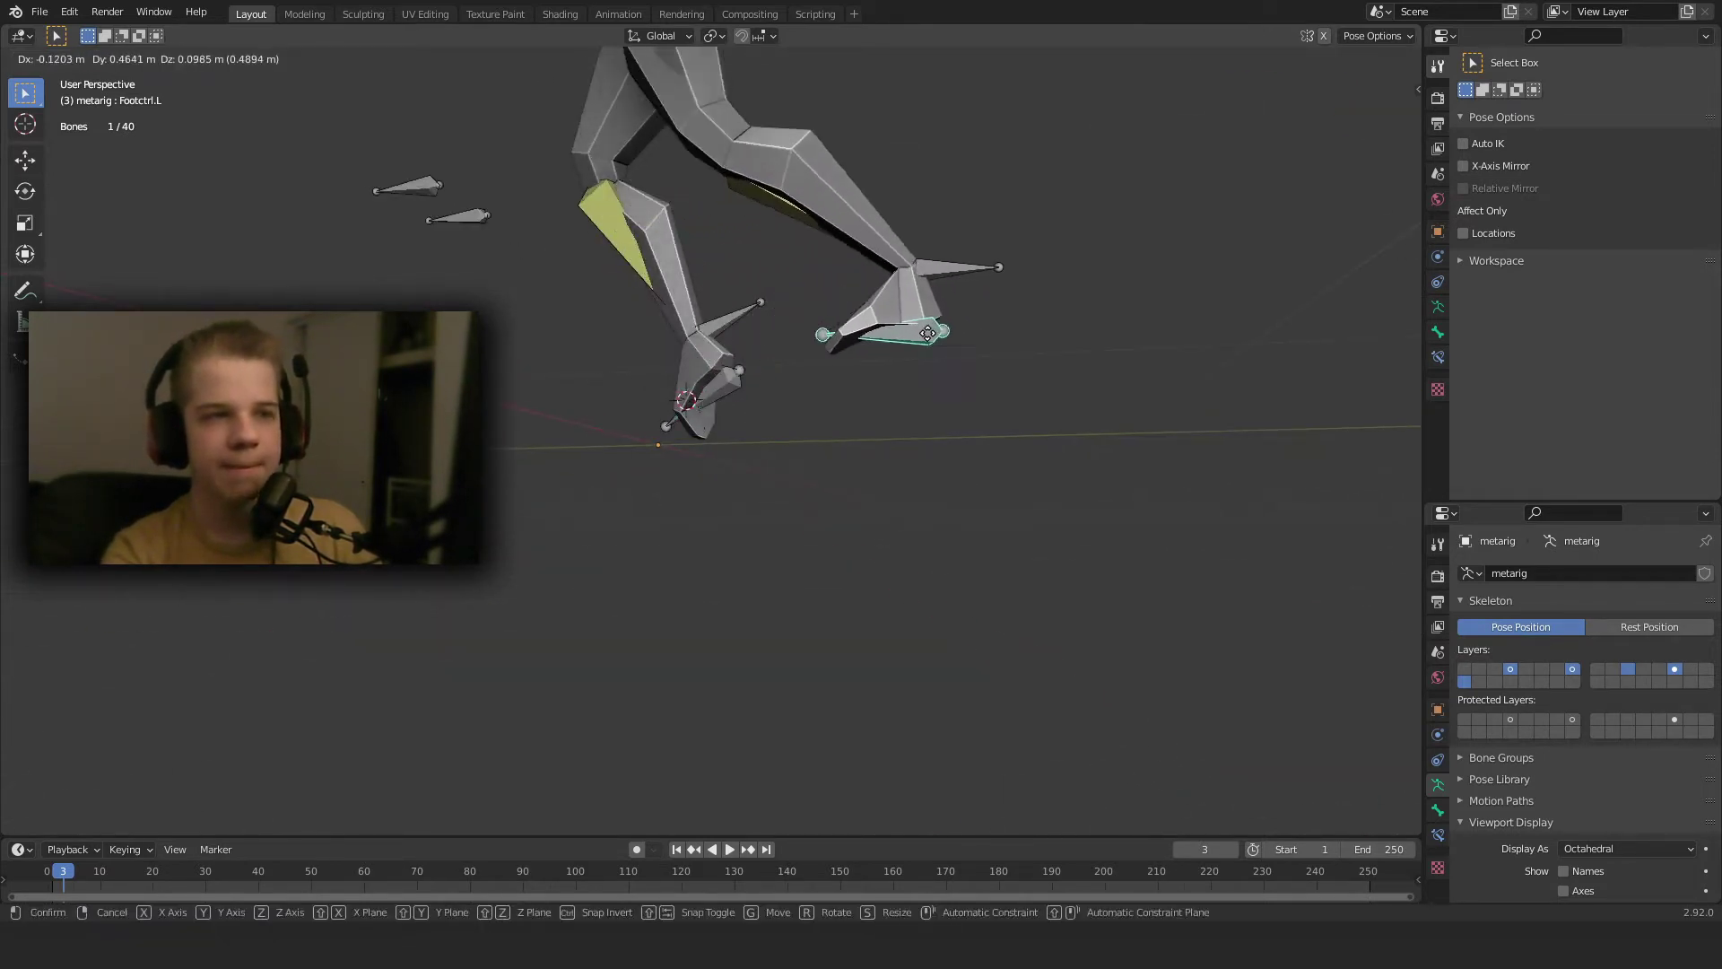
click(934, 357)
shift+middle_drag(773, 316, 768, 502)
key(g)
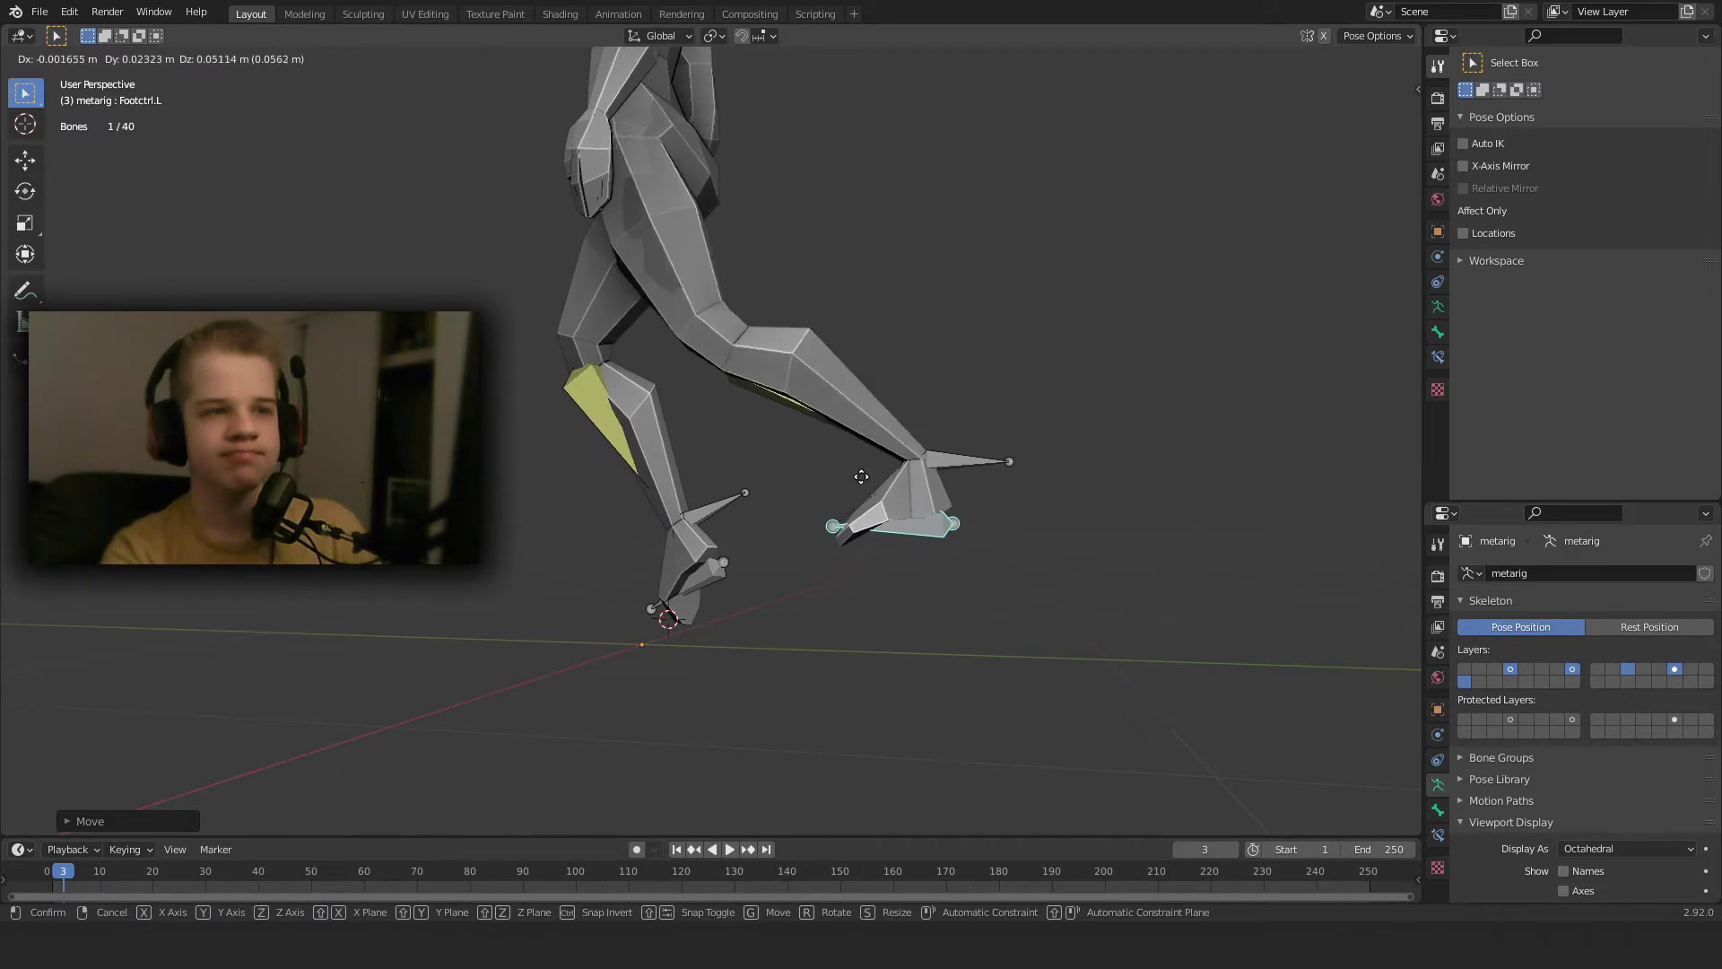
click(761, 444)
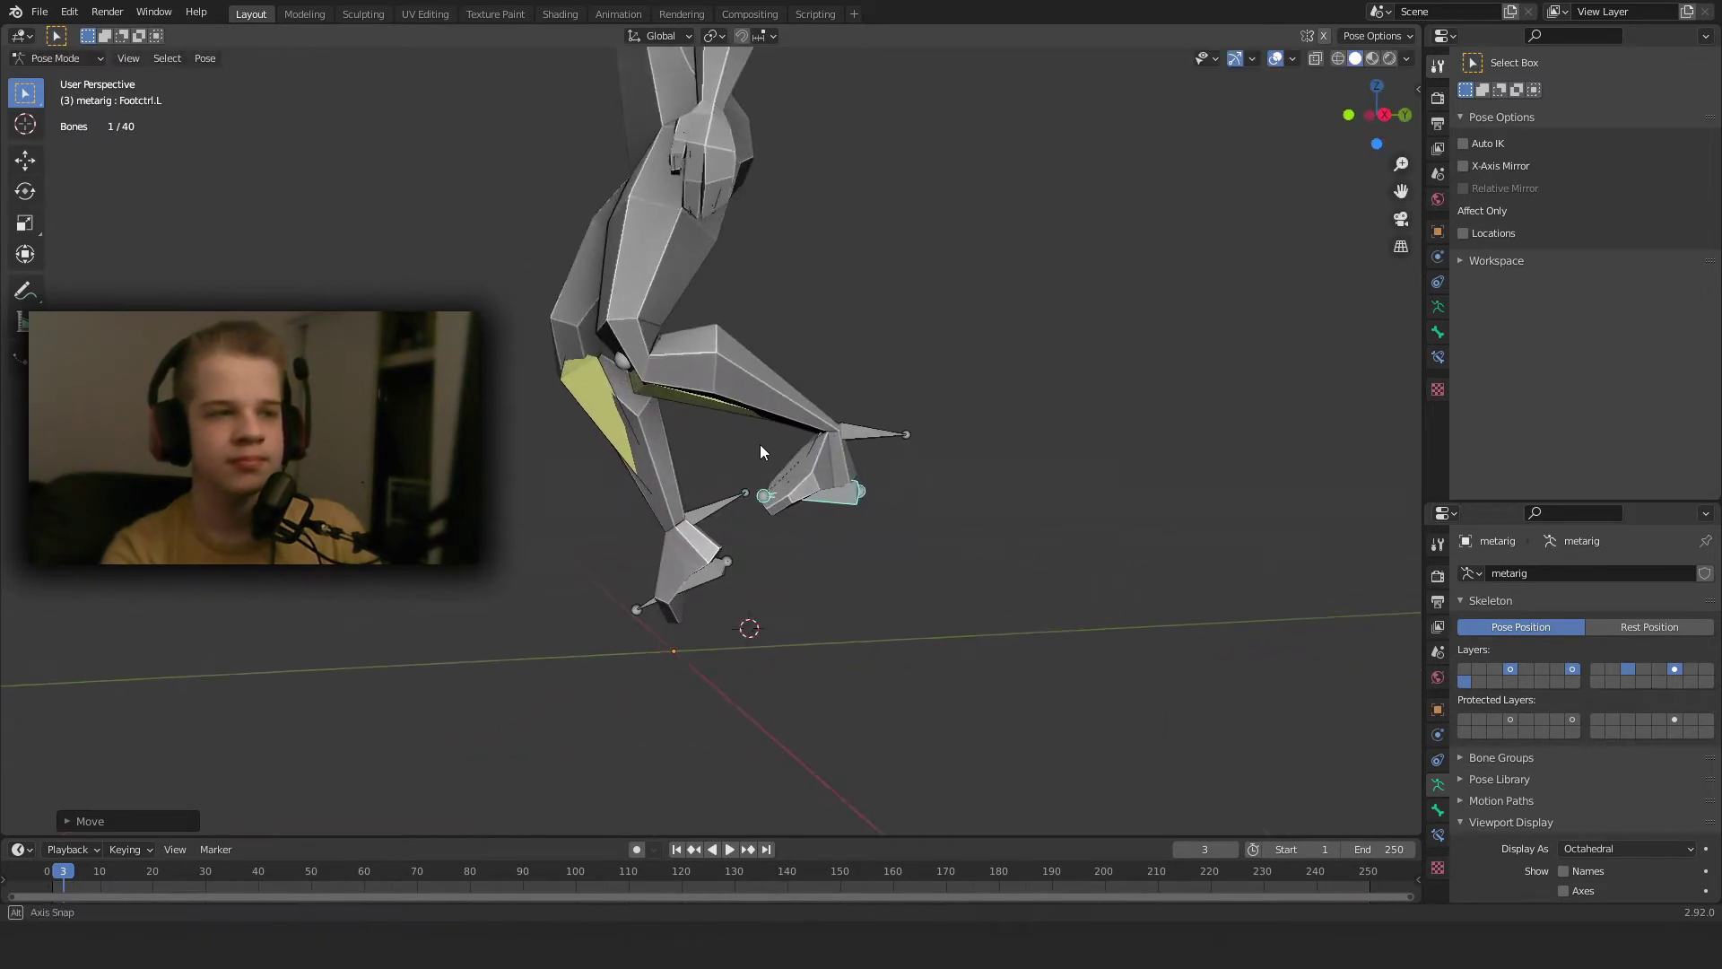
Inspect the body mesh around the knees in Edit Mode wireframe, deselect all its geometry and return to Object Mode.
key(ctrl+Tab)
click(696, 335)
middle_drag(696, 335, 877, 393)
scroll(804, 253, up, 5)
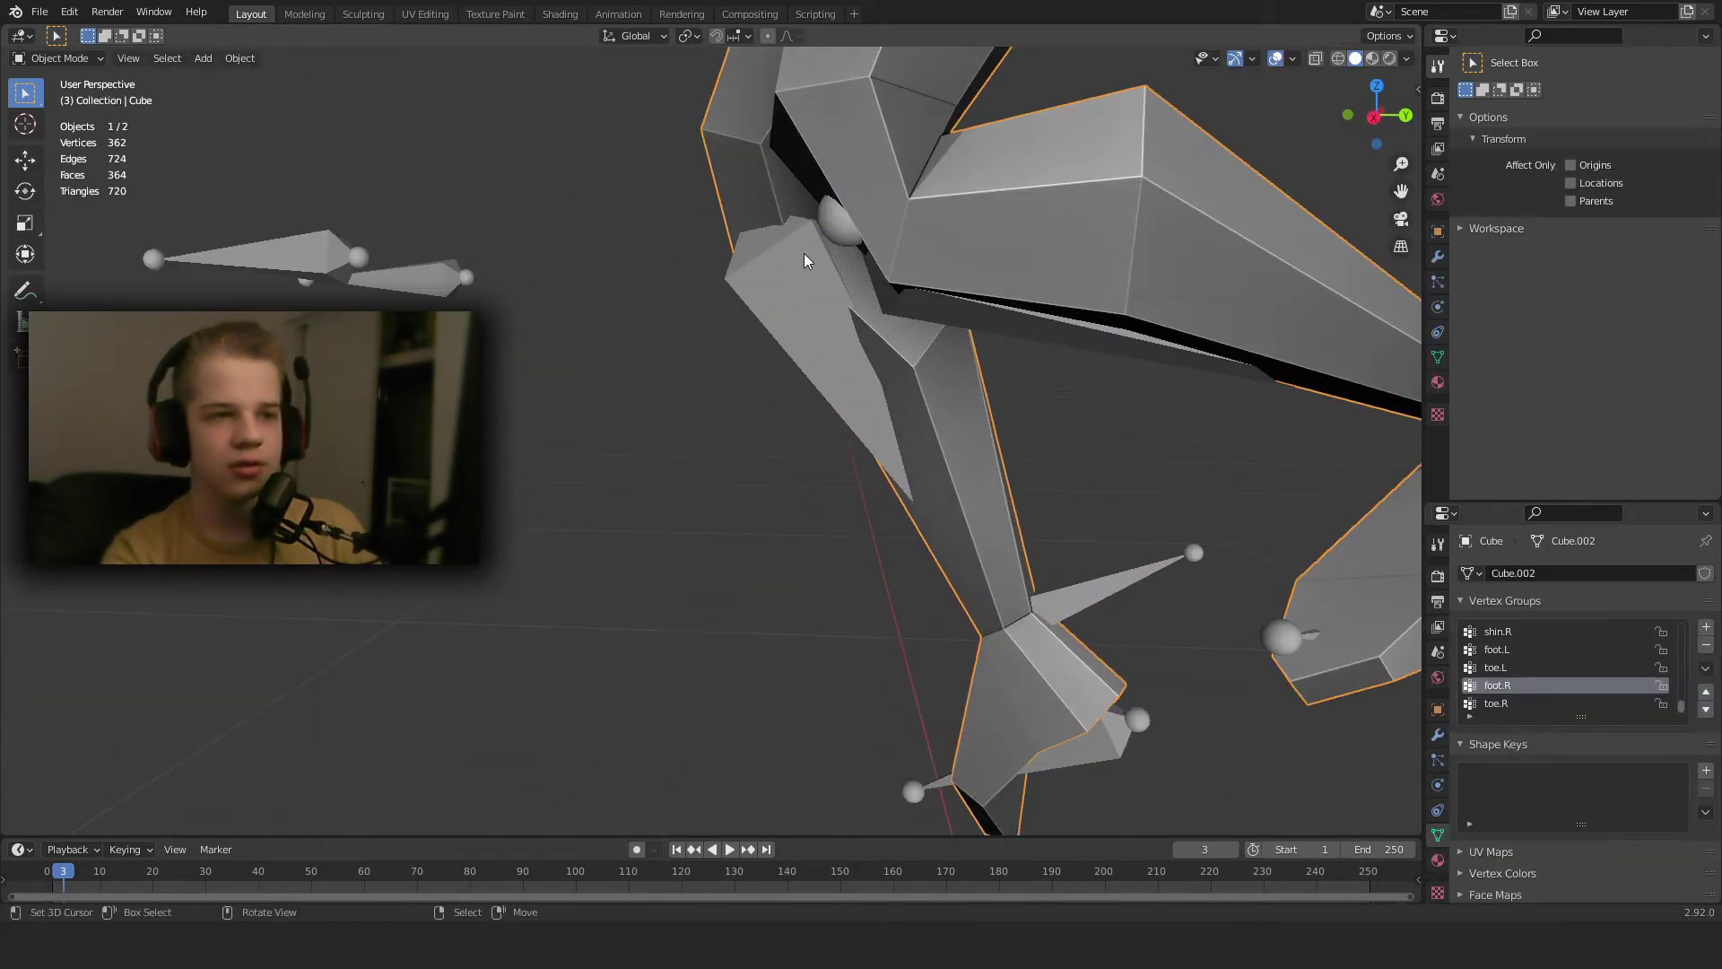
scroll(843, 262, down, 2)
shift+middle_drag(938, 284, 910, 339)
scroll(826, 345, up, 1)
key(Tab)
key(z)
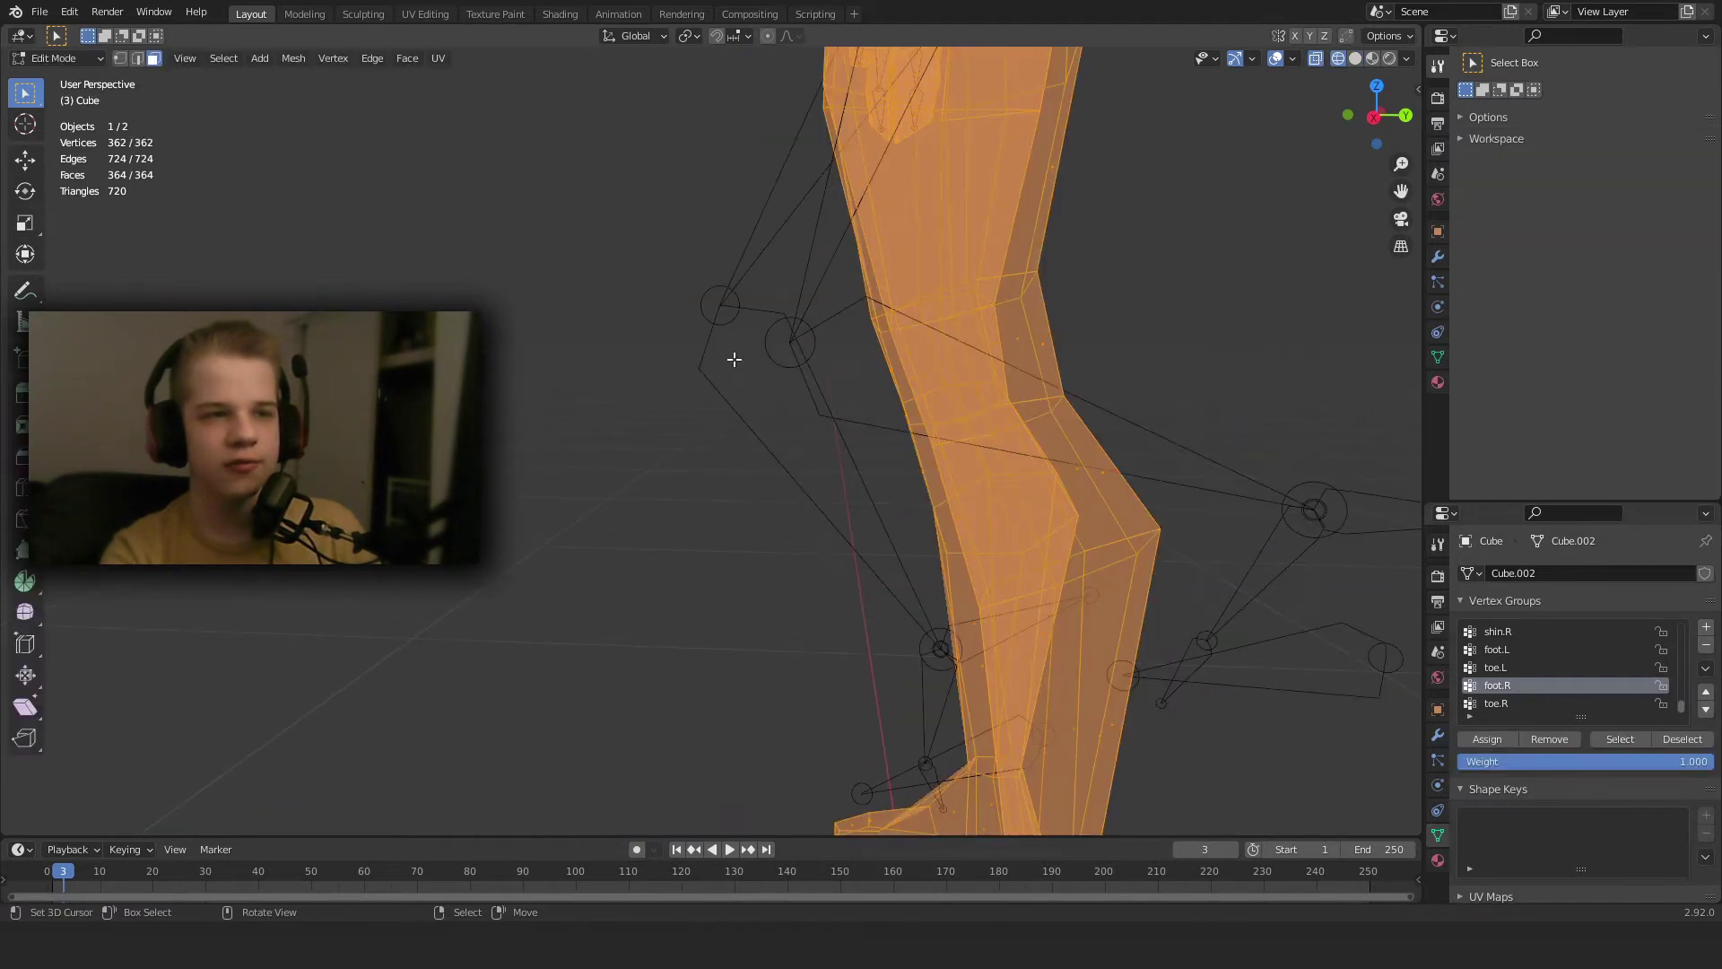
key(alt+a)
key(z)
key(Tab)
Move the metarig's Footctrl.R bone up and forward to bend the right knee, and return to Object Mode.
scroll(1032, 395, down, 5)
middle_drag(978, 391, 714, 423)
click(698, 413)
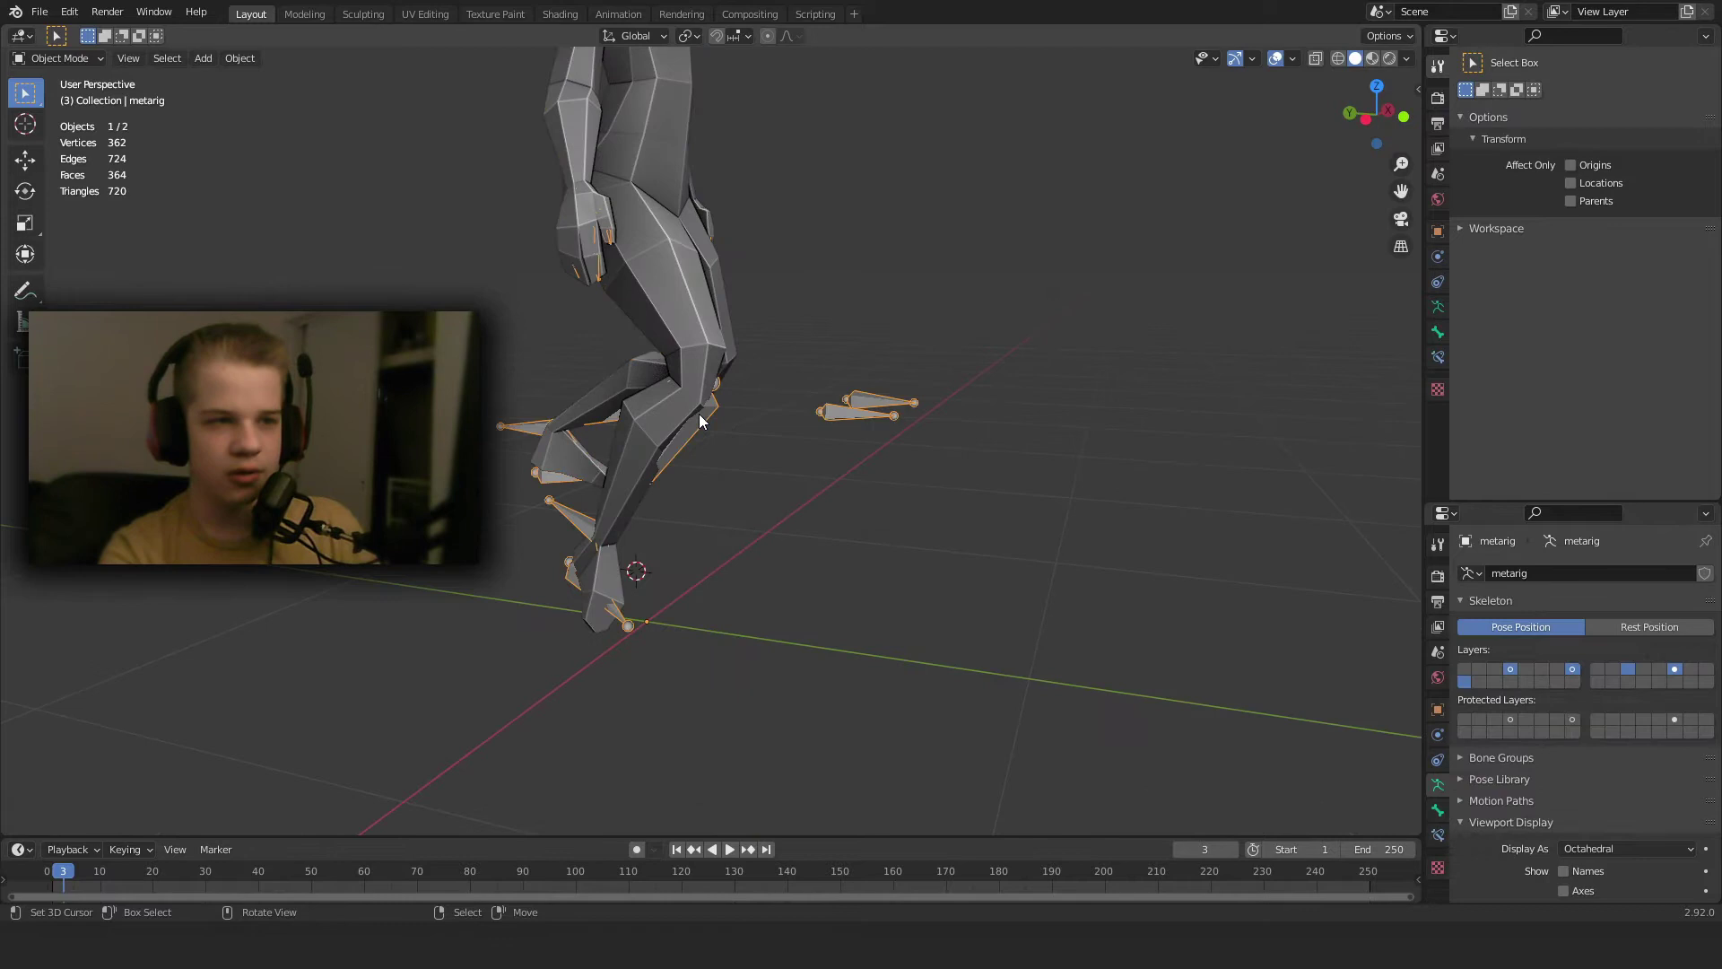
key(ctrl+Tab)
middle_drag(626, 589, 696, 568)
click(567, 617)
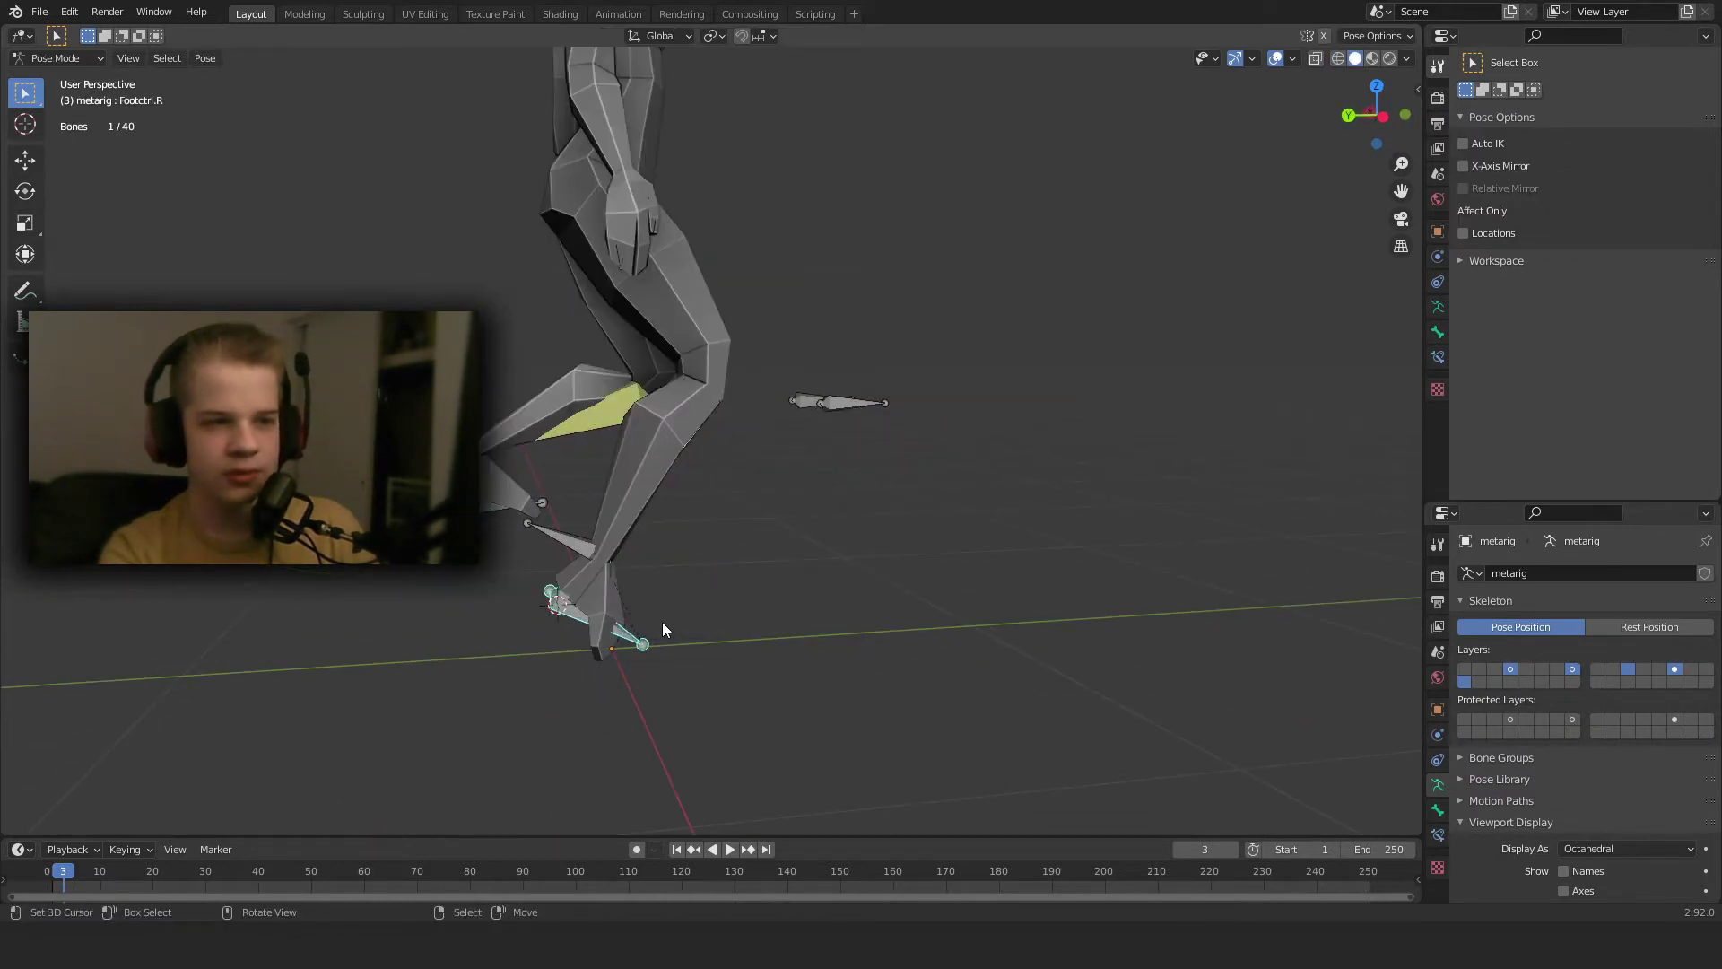
key(g)
click(703, 537)
key(ctrl+Tab)
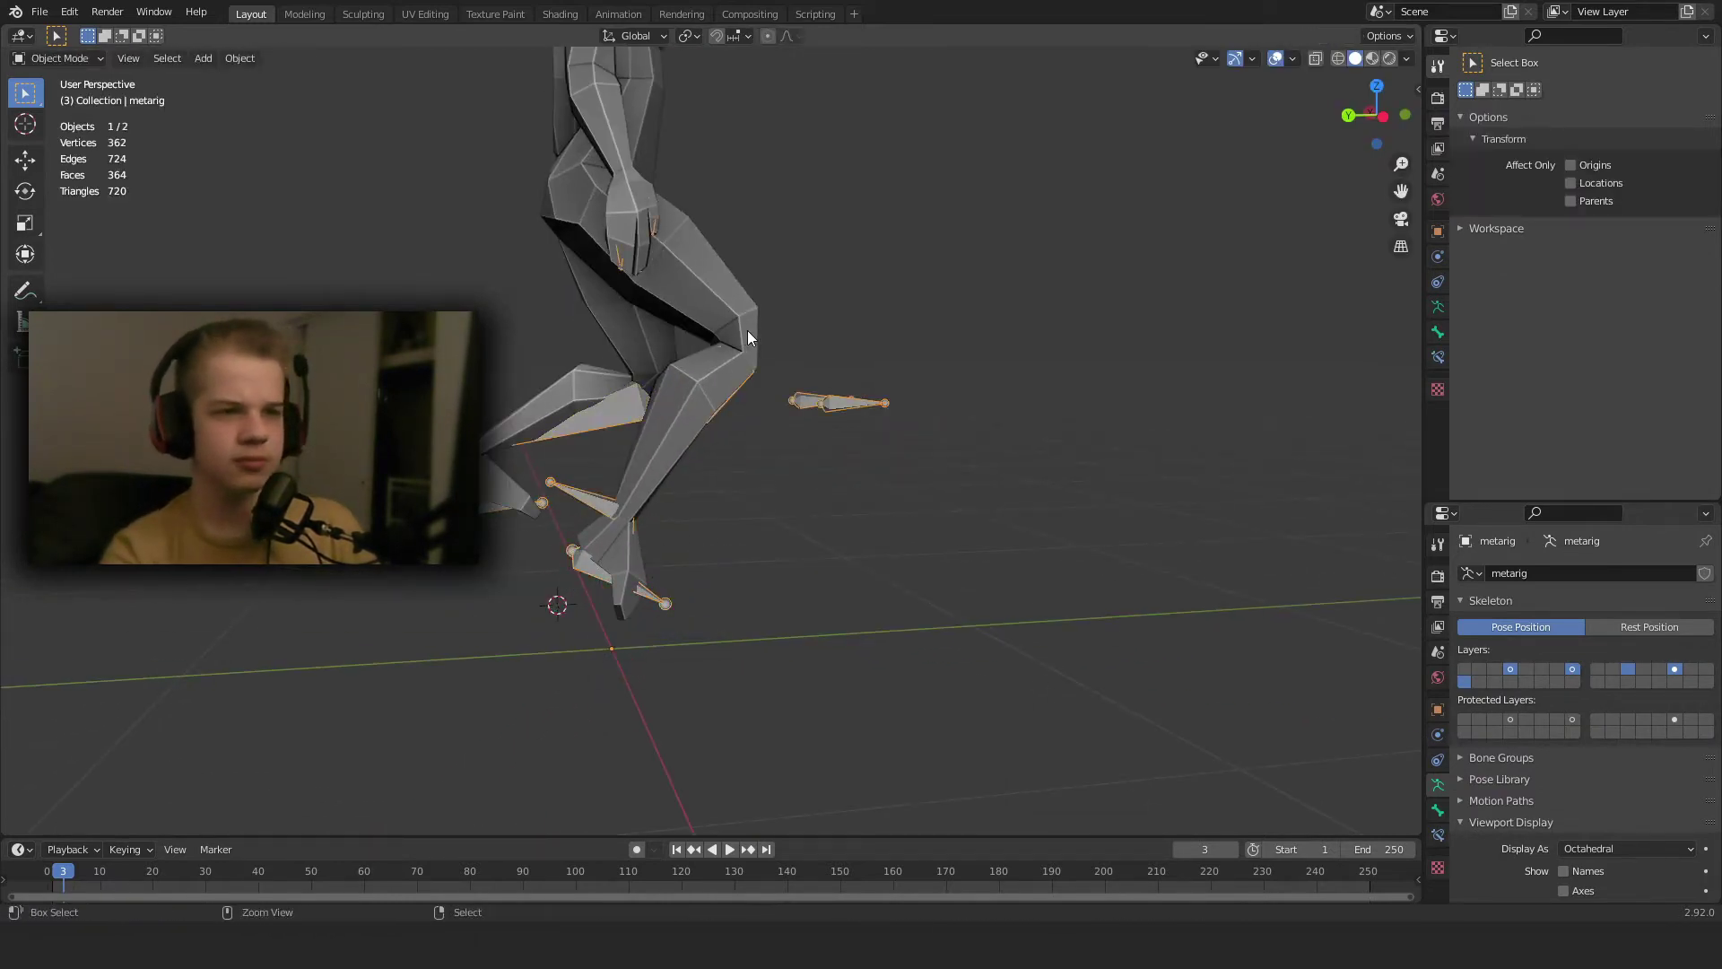
Select the body mesh and switch it to Weight Paint mode.
right_click(747, 330)
middle_drag(746, 333, 699, 377)
key(ctrl+Tab)
click(683, 323)
scroll(792, 396, up, 6)
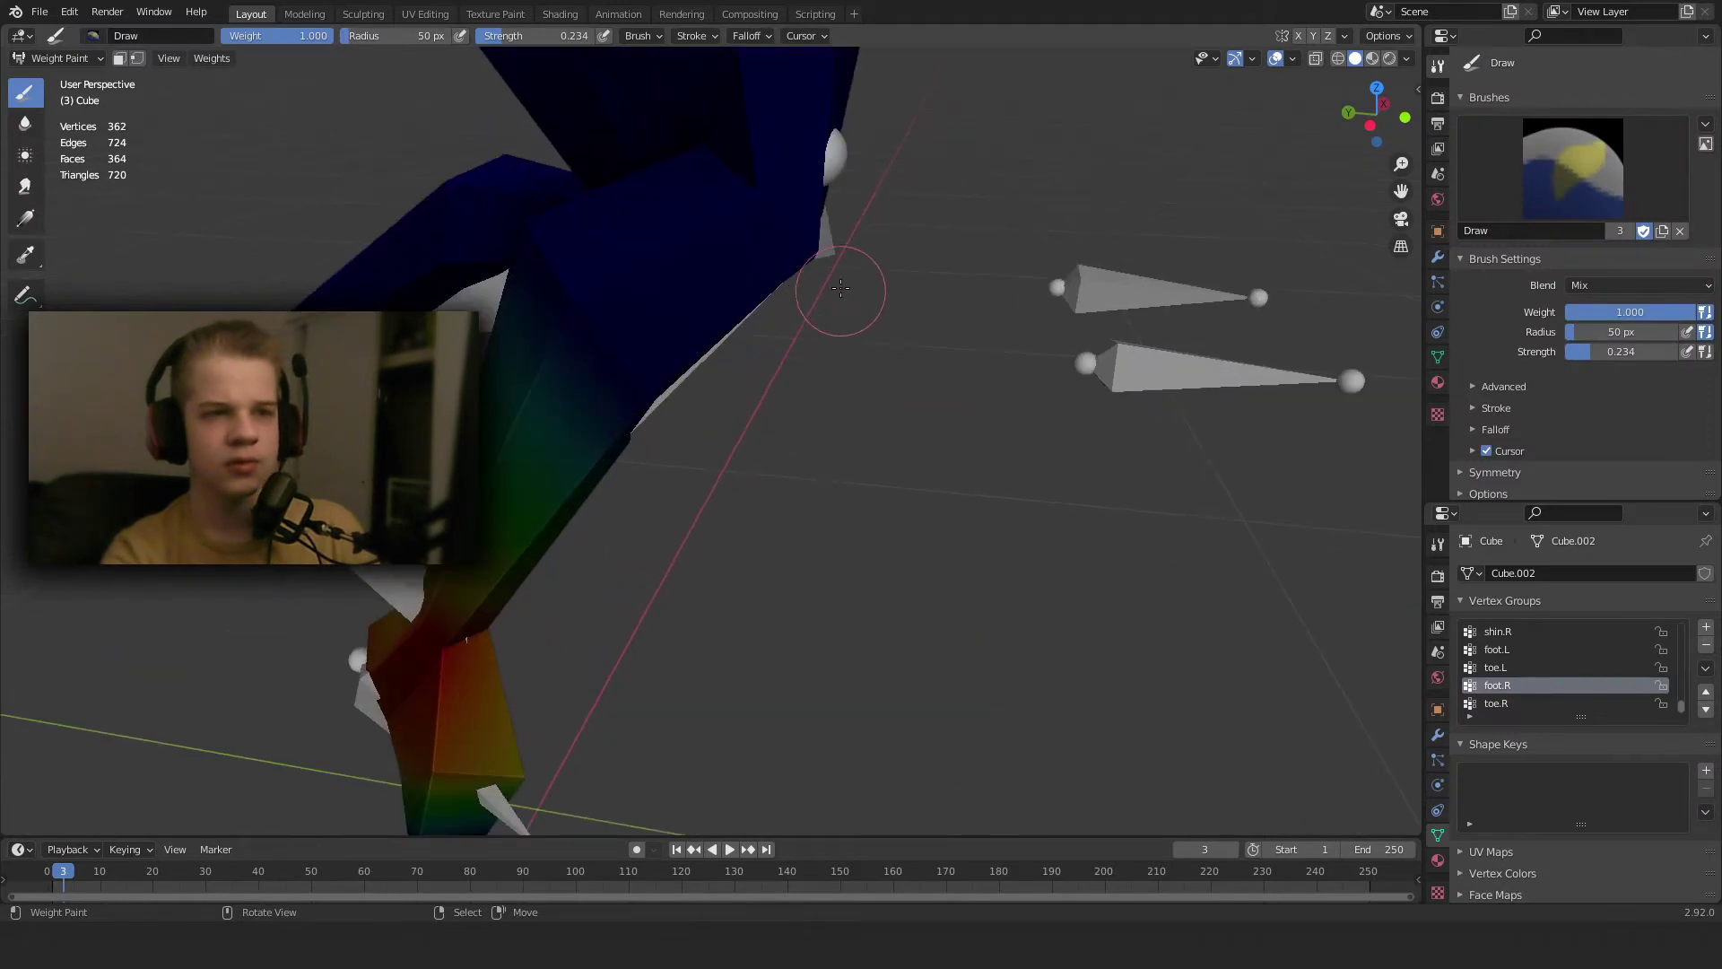
Check the toe.L weights on the left foot and make foot.L the active vertex group.
click(1507, 668)
scroll(1059, 592, down, 6)
mouse_move(1022, 588)
middle_down()
mouse_move(819, 572)
mouse_move(913, 473)
mouse_move(903, 557)
mouse_move(1203, 654)
mouse_move(934, 622)
mouse_move(1155, 600)
middle_up()
scroll(825, 560, up, 5)
middle_drag(1390, 552, 883, 567)
click(1515, 649)
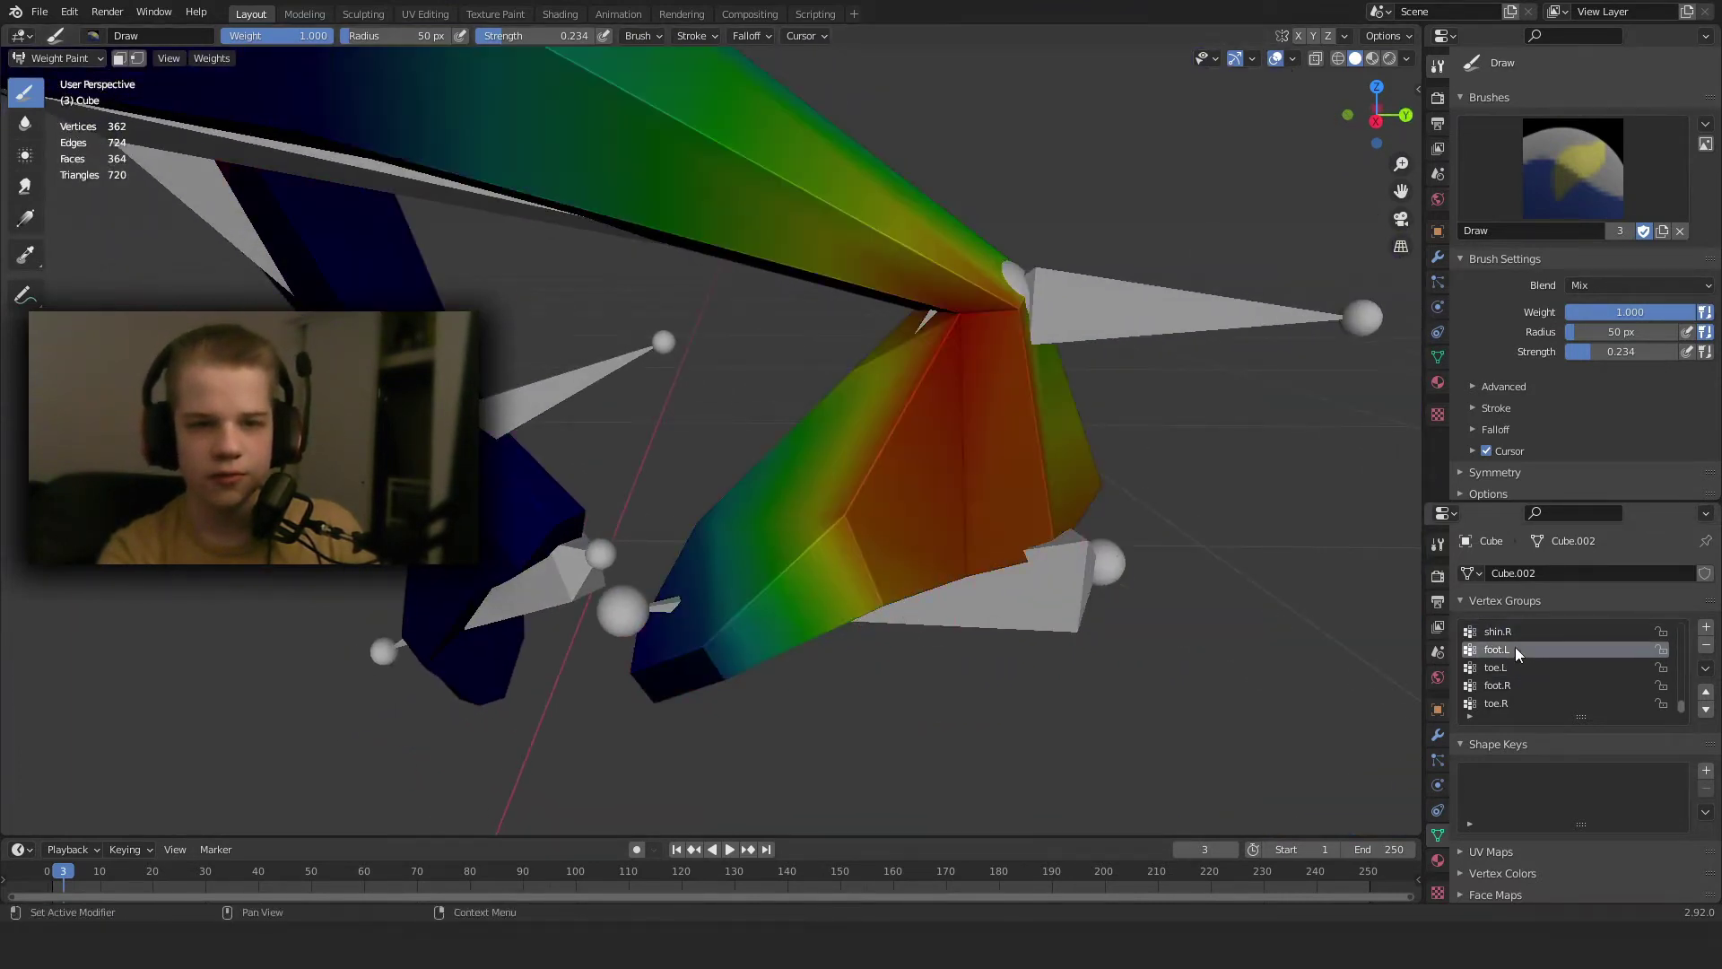
Choose the Subtract brush and remove foot.L weight across the left ankle and lower shin.
mouse_move(967, 306)
middle_down()
mouse_move(1004, 377)
mouse_move(722, 455)
middle_up()
mouse_move(692, 564)
middle_down()
mouse_move(883, 476)
mouse_move(1590, 615)
middle_up()
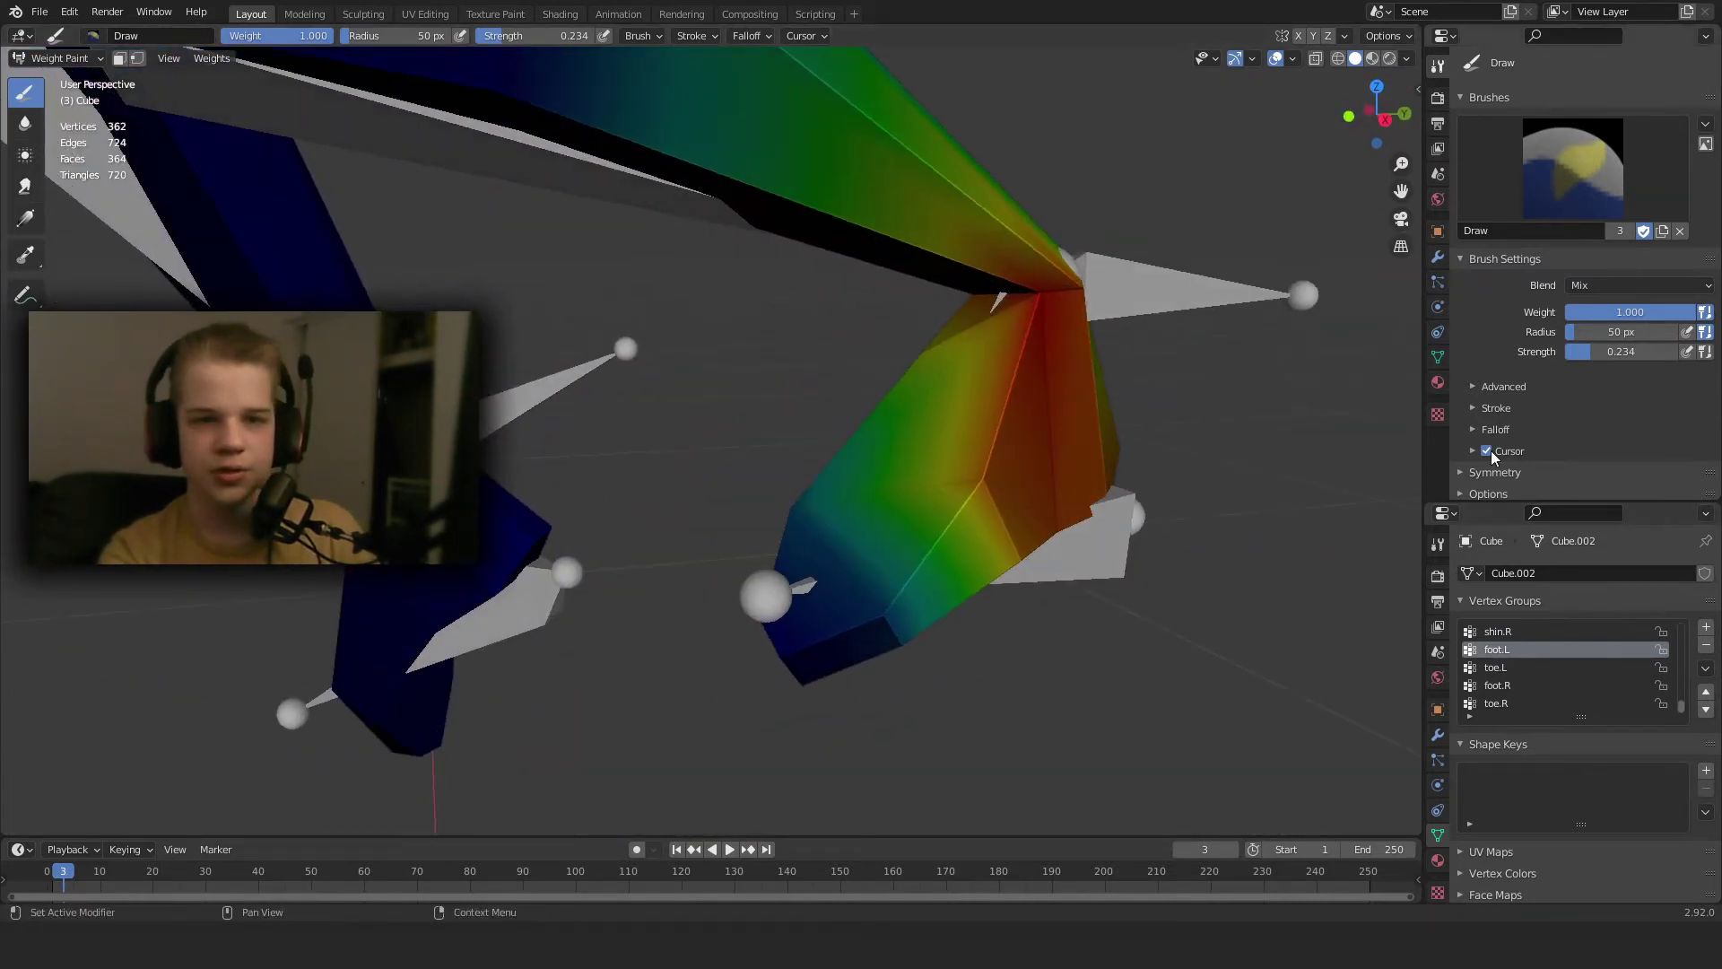
click(1538, 159)
click(1576, 269)
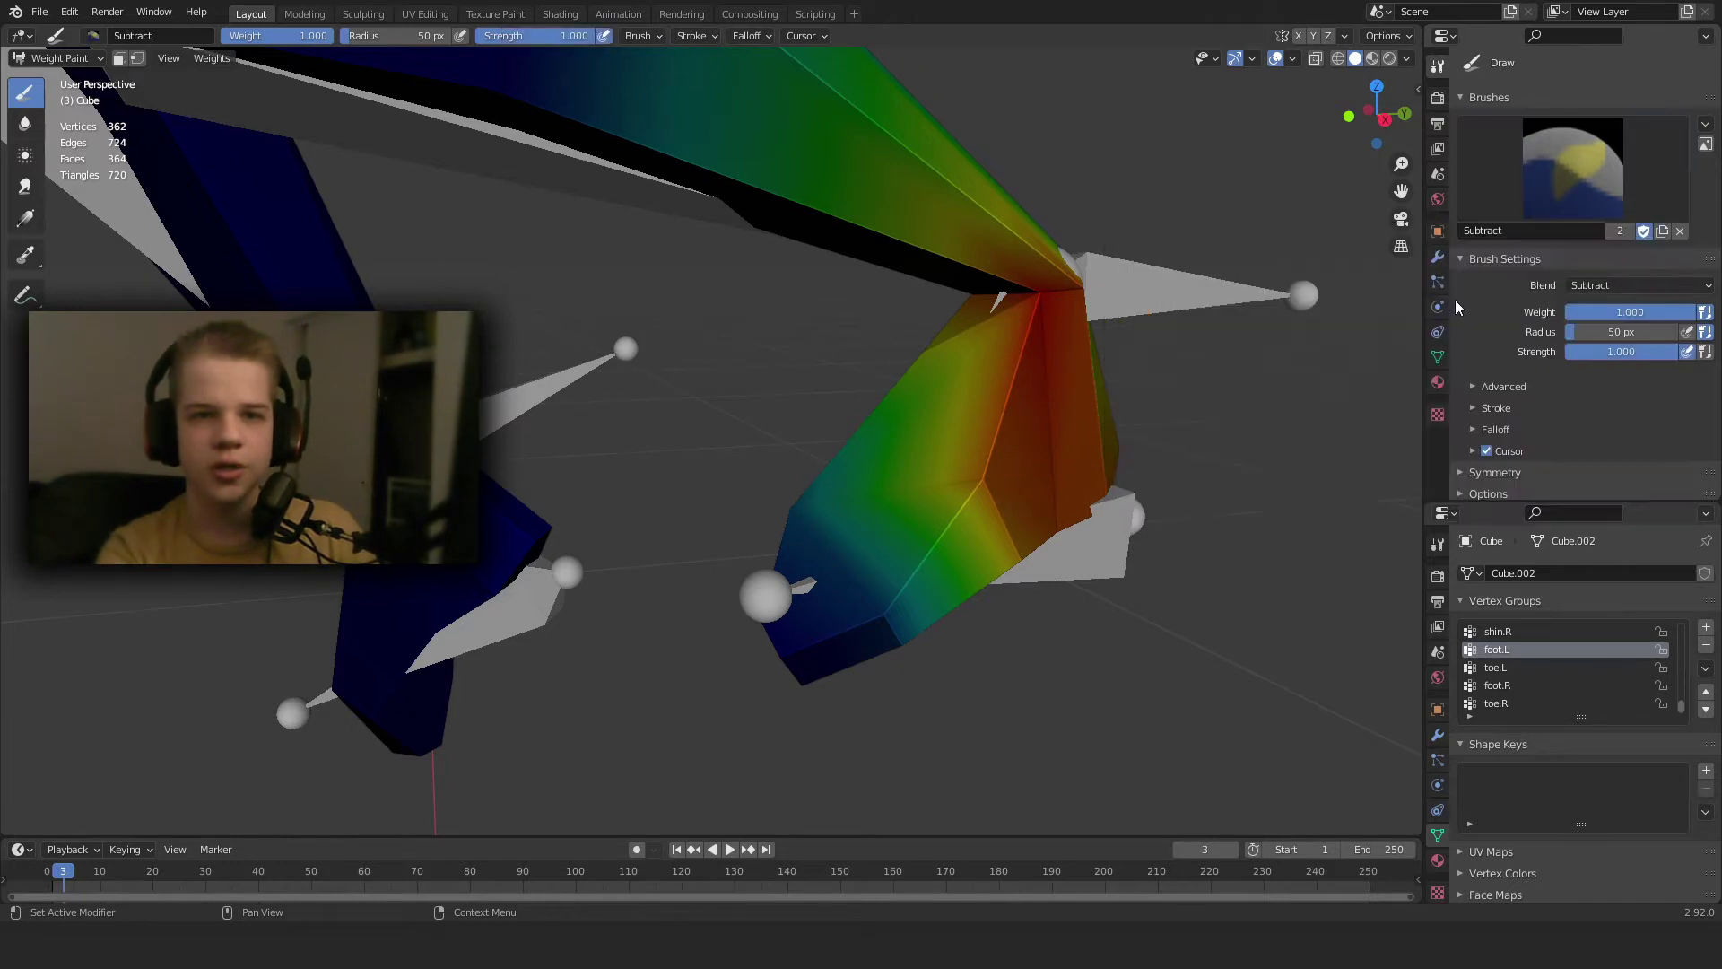
middle_drag(1166, 341, 961, 307)
mouse_move(960, 307)
mouse_down()
mouse_move(1011, 269)
mouse_move(1069, 284)
mouse_up()
middle_drag(1081, 287, 1015, 350)
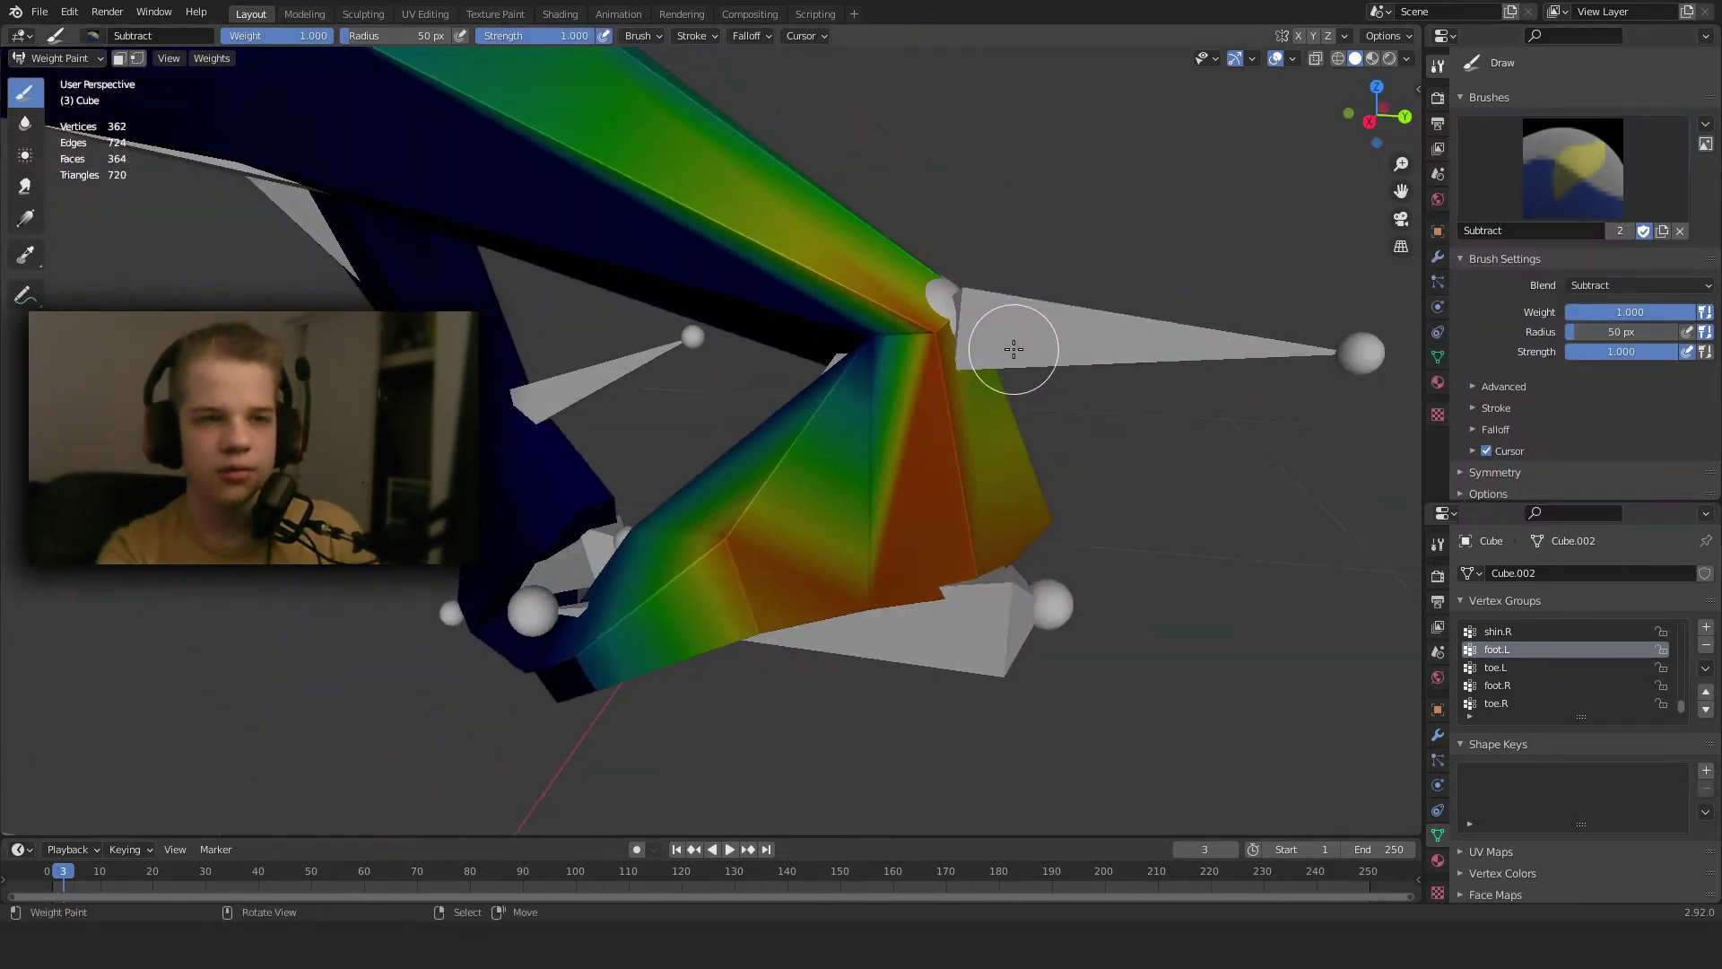
Try a further Subtract stroke on the foot.L weights at the front of the left ankle, and undo it.
drag(869, 354, 855, 351)
scroll(899, 428, down, 6)
mouse_move(951, 423)
middle_down()
mouse_move(1103, 412)
mouse_move(1121, 378)
mouse_move(961, 427)
mouse_move(1067, 408)
mouse_move(1012, 398)
middle_up()
key(ctrl+z)
scroll(1103, 412, up, 3)
scroll(961, 427, up, 5)
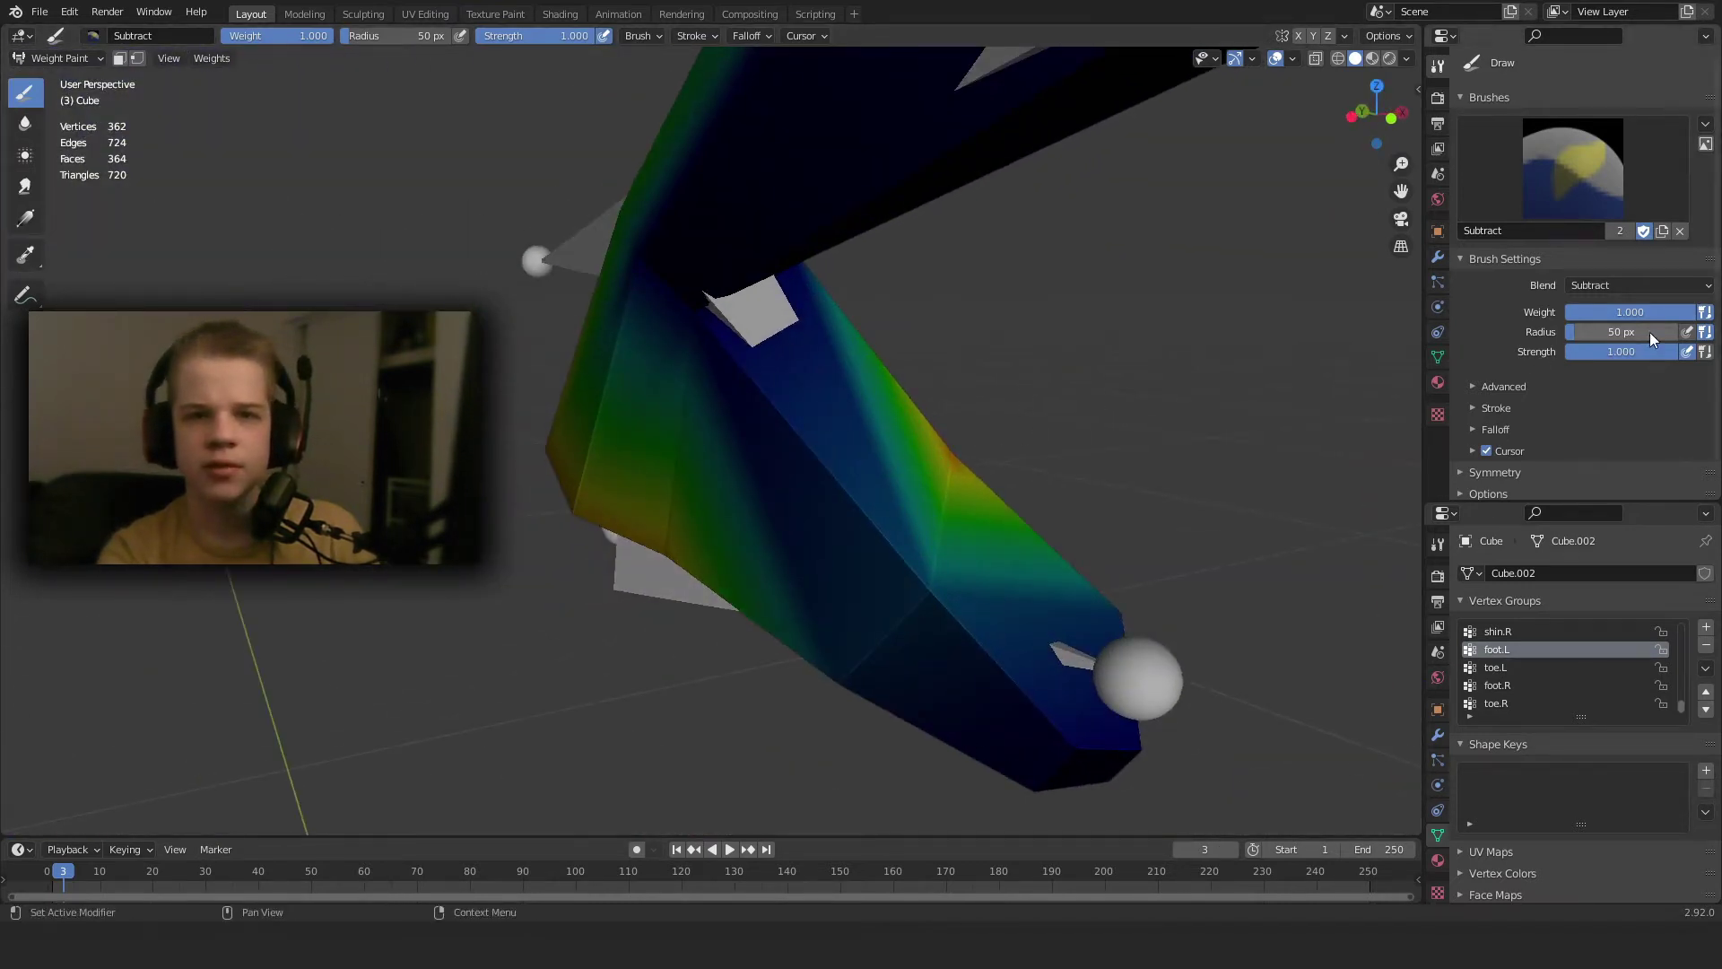
Switch to the Draw brush and paint foot.L weight back onto the stretched-out vertex of the left ankle.
middle_drag(888, 315, 836, 287)
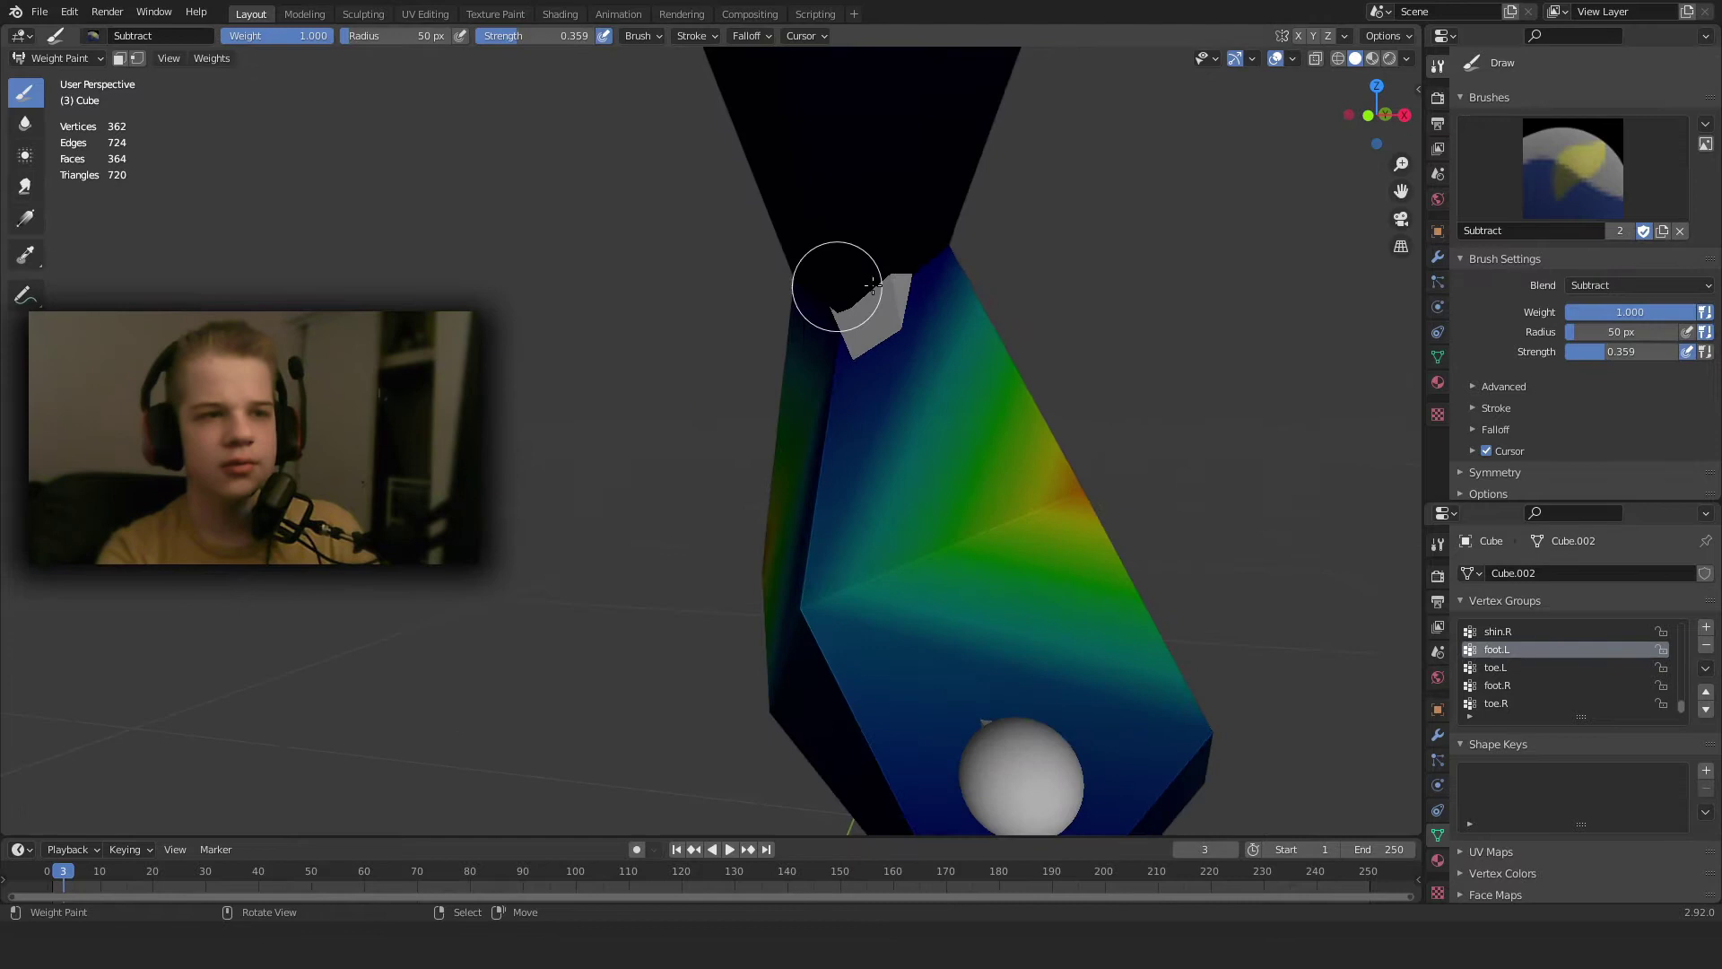
middle_drag(972, 269, 939, 278)
click(1572, 168)
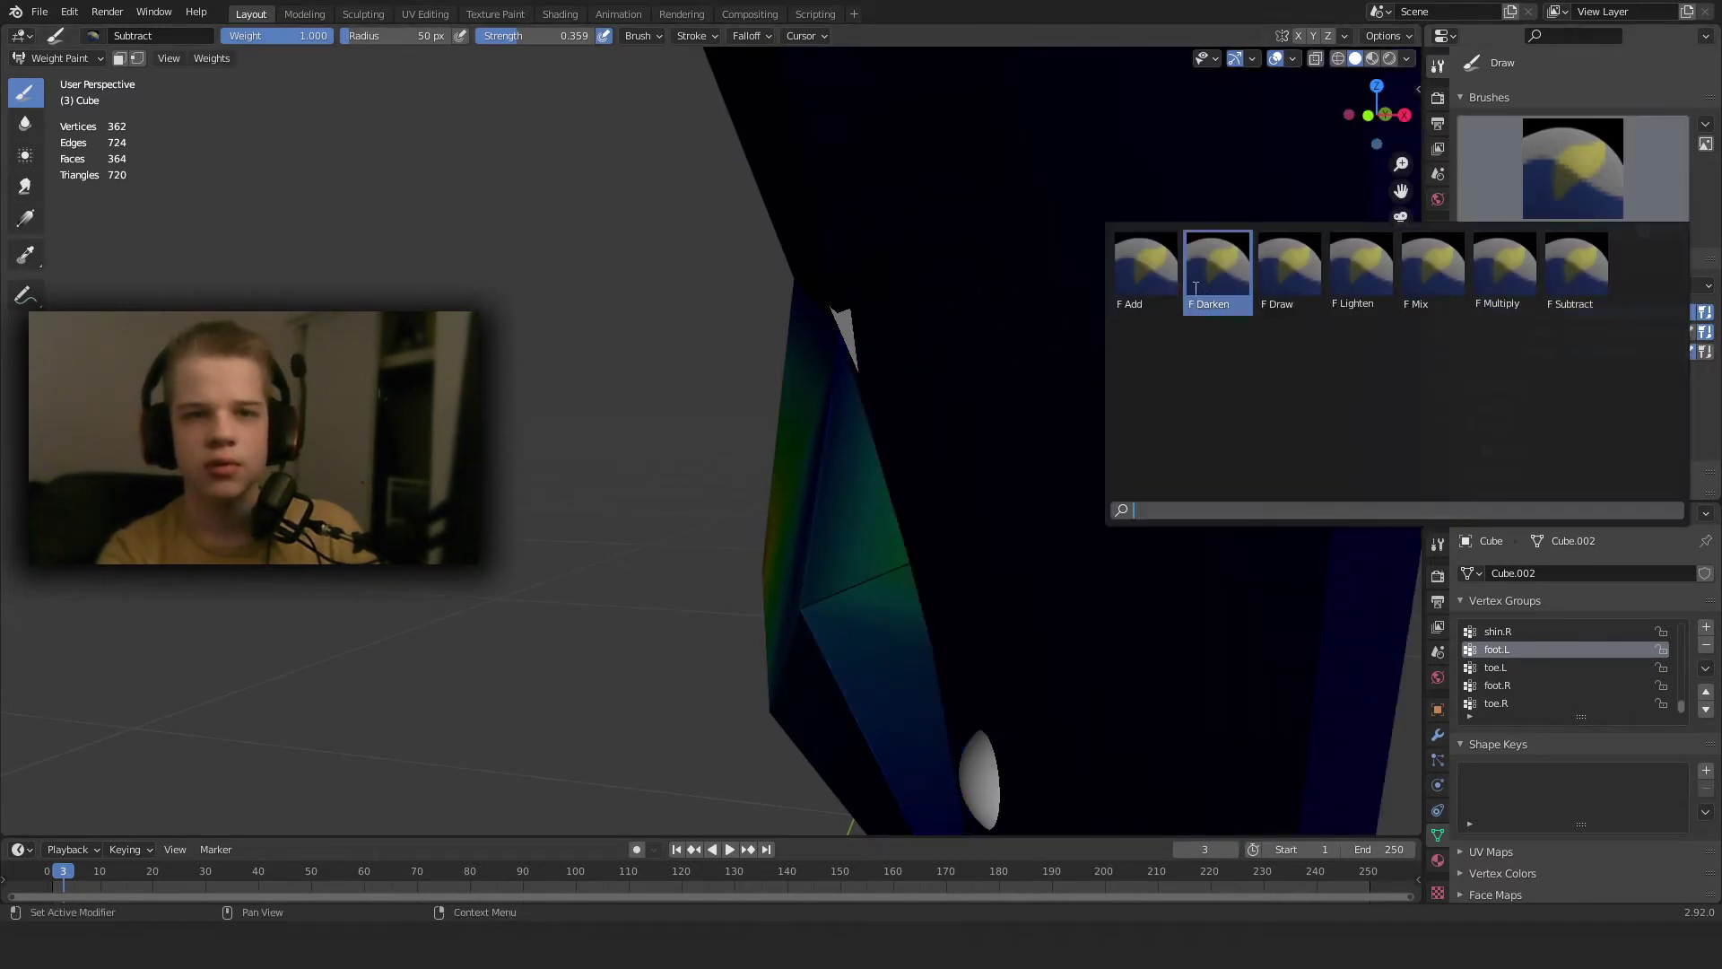
click(1283, 278)
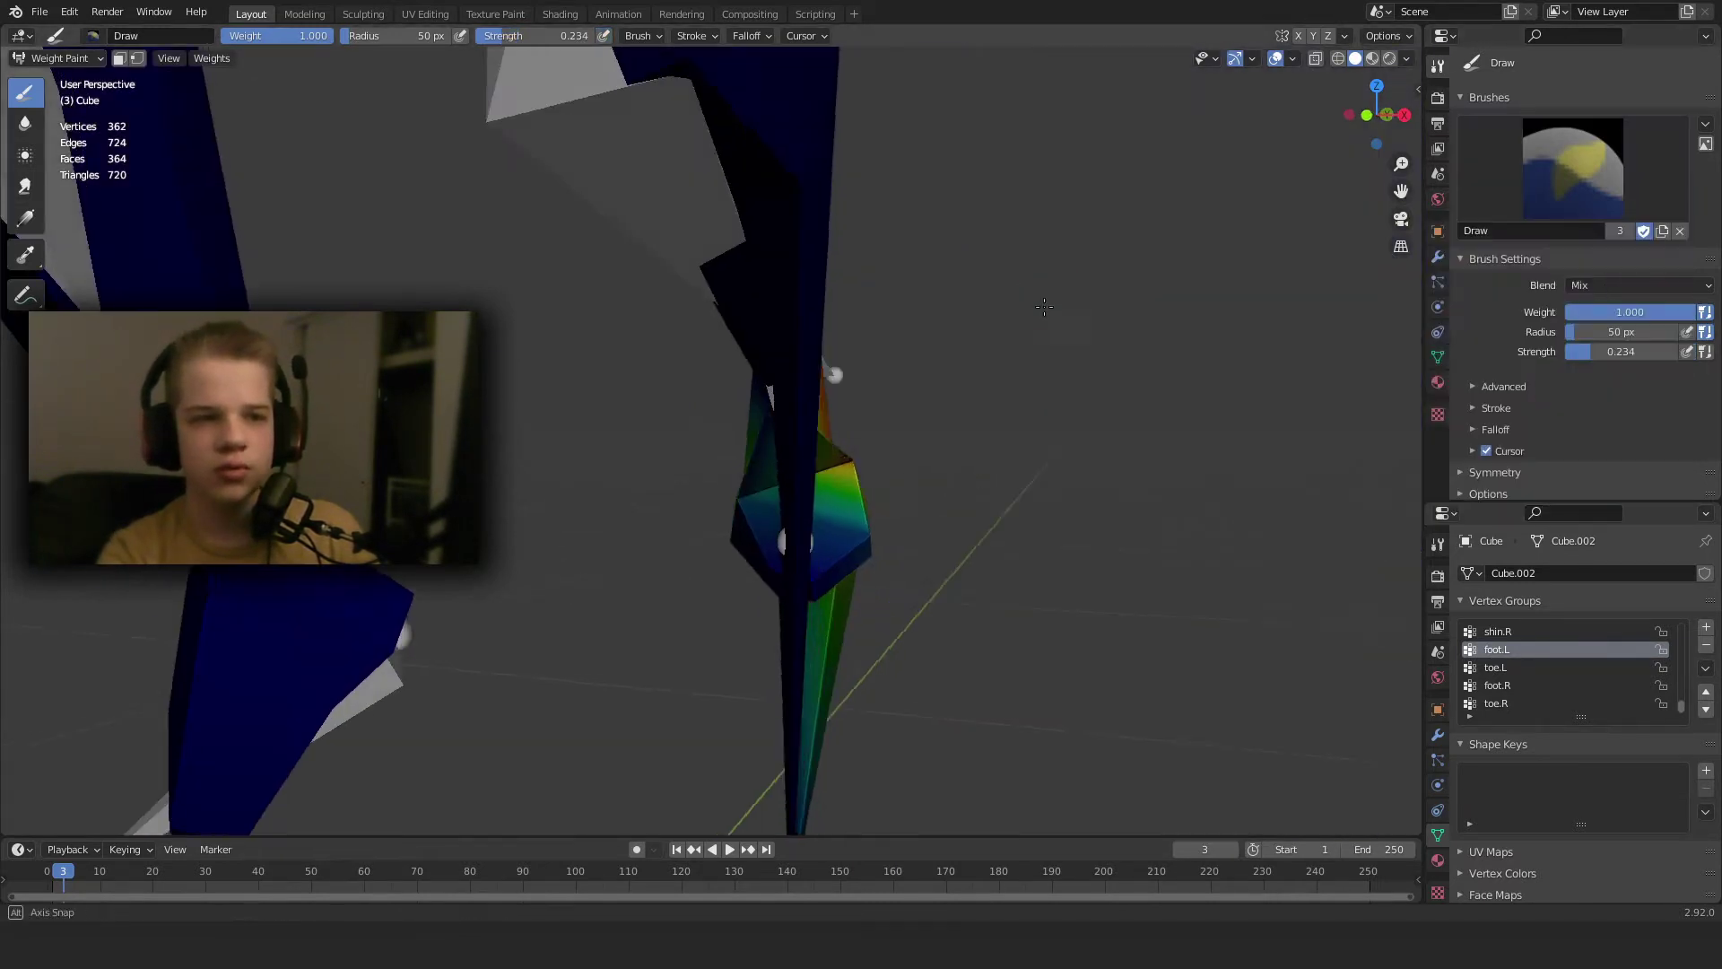
middle_drag(843, 430, 790, 711)
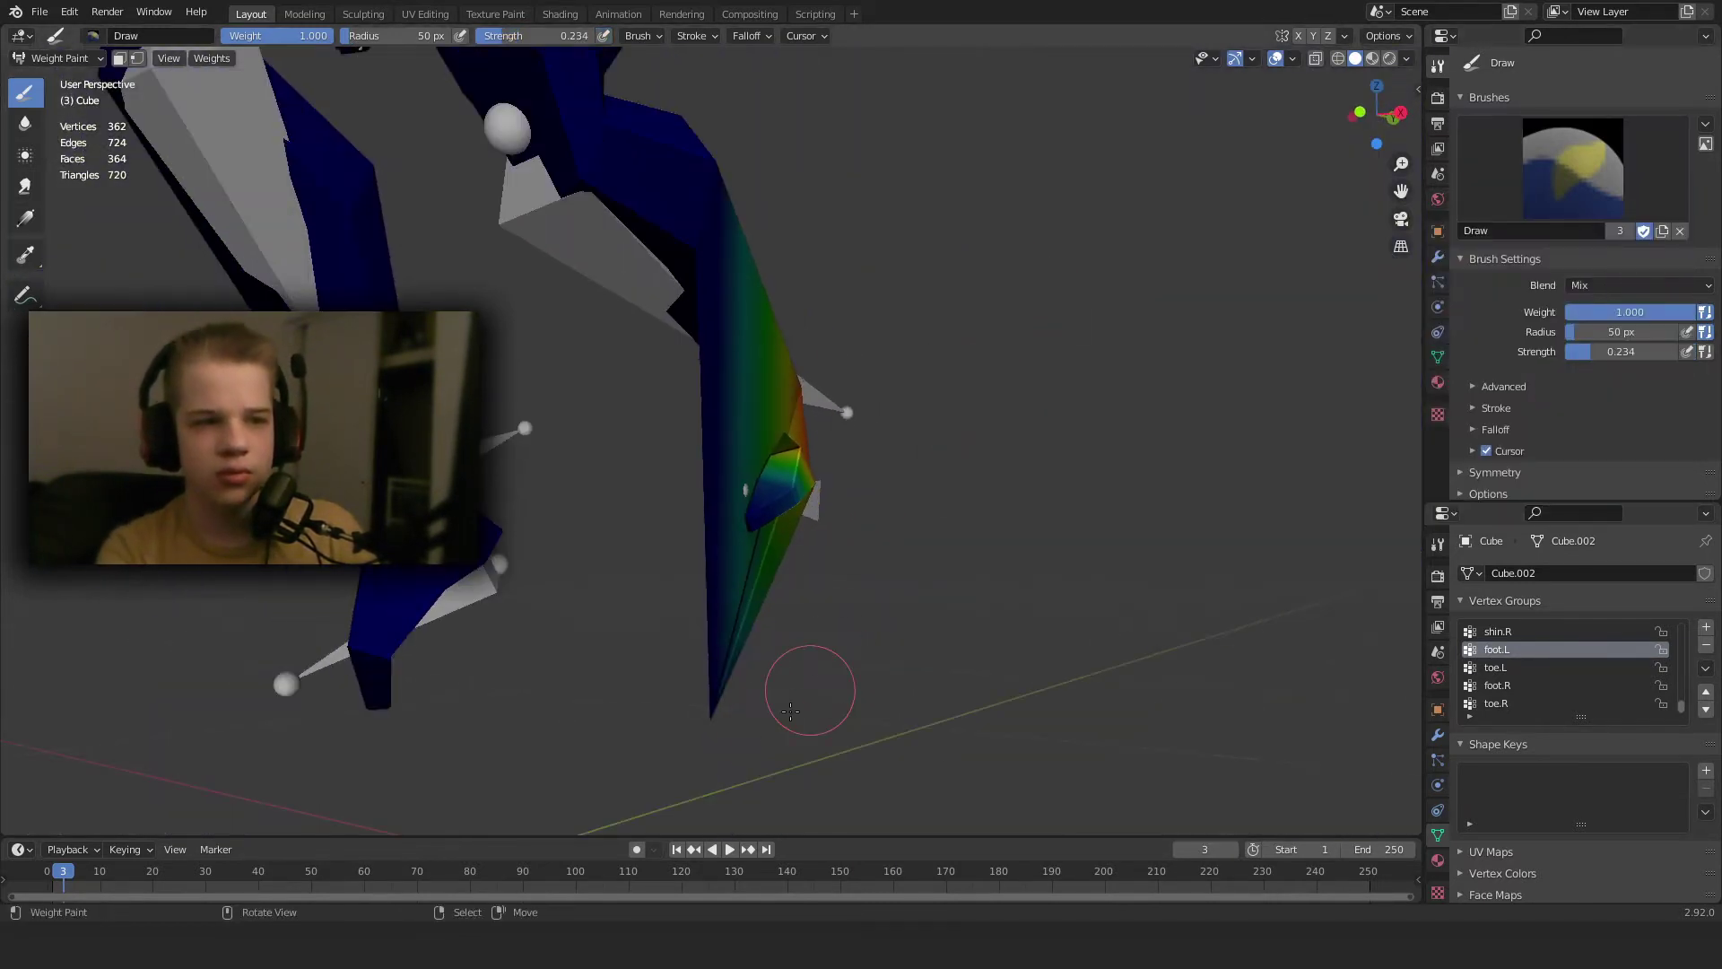
drag(689, 709, 711, 707)
scroll(910, 567, up, 3)
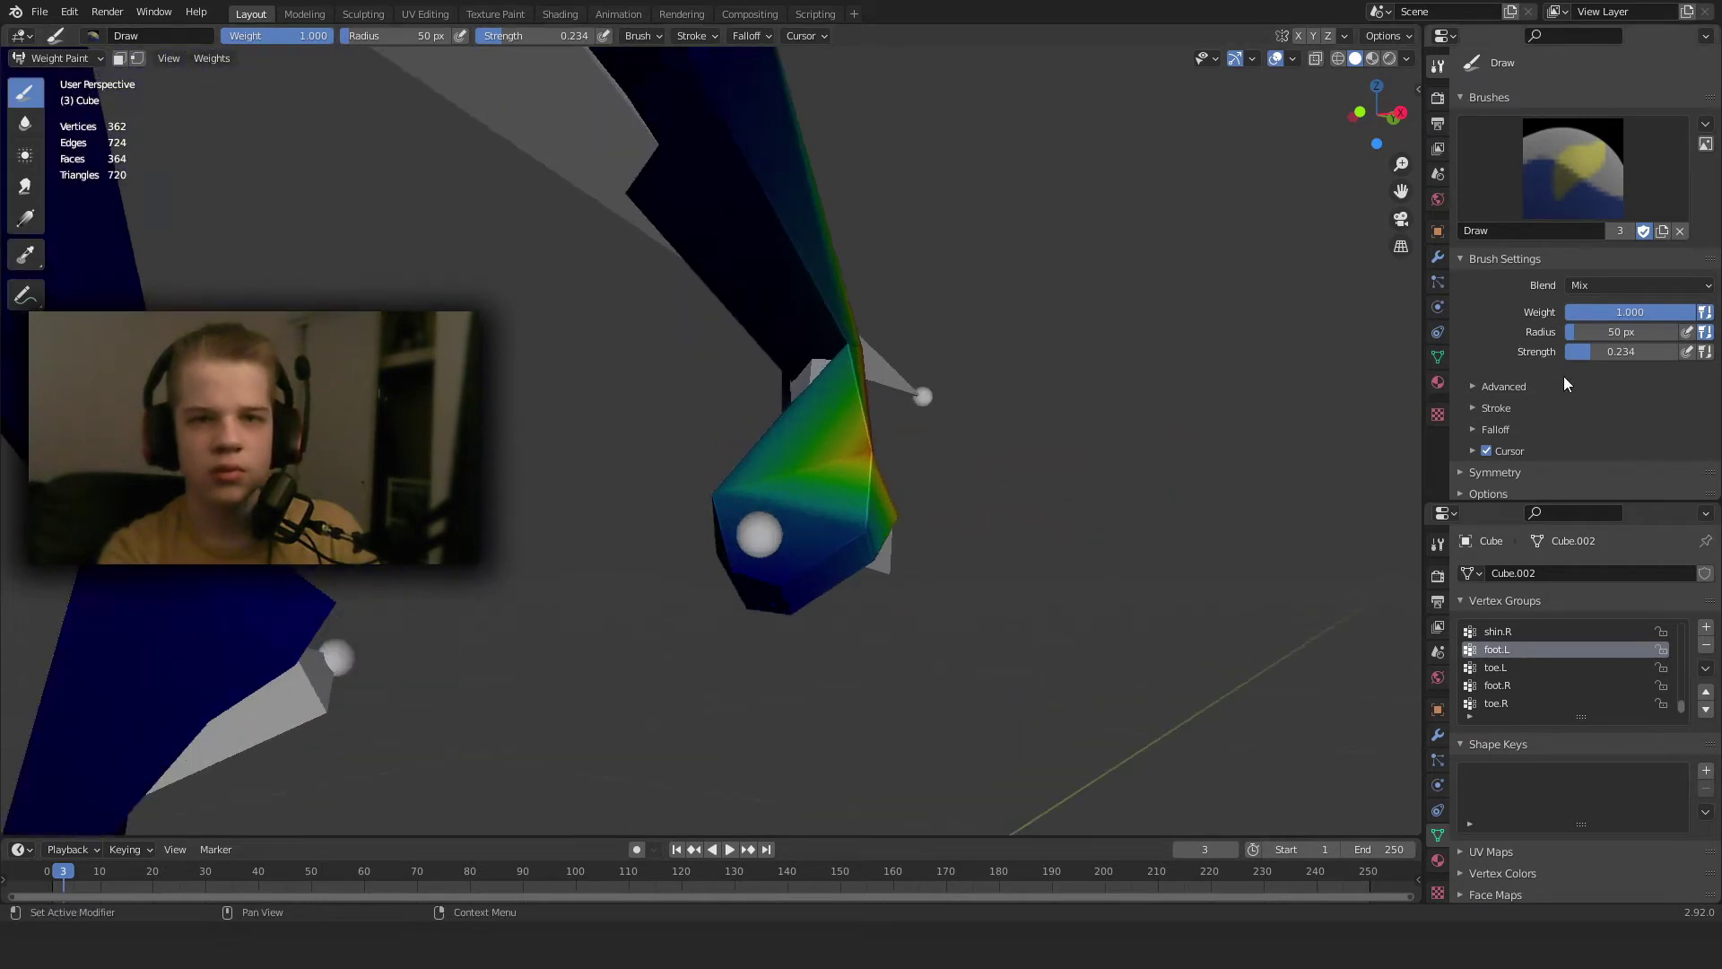
Set the Draw brush strength to 0.141 and dab a little foot.L weight onto the left ankle crease.
drag(1617, 352, 1605, 351)
mouse_move(680, 381)
middle_down()
mouse_move(758, 388)
mouse_move(778, 426)
mouse_move(669, 499)
mouse_move(689, 458)
middle_up()
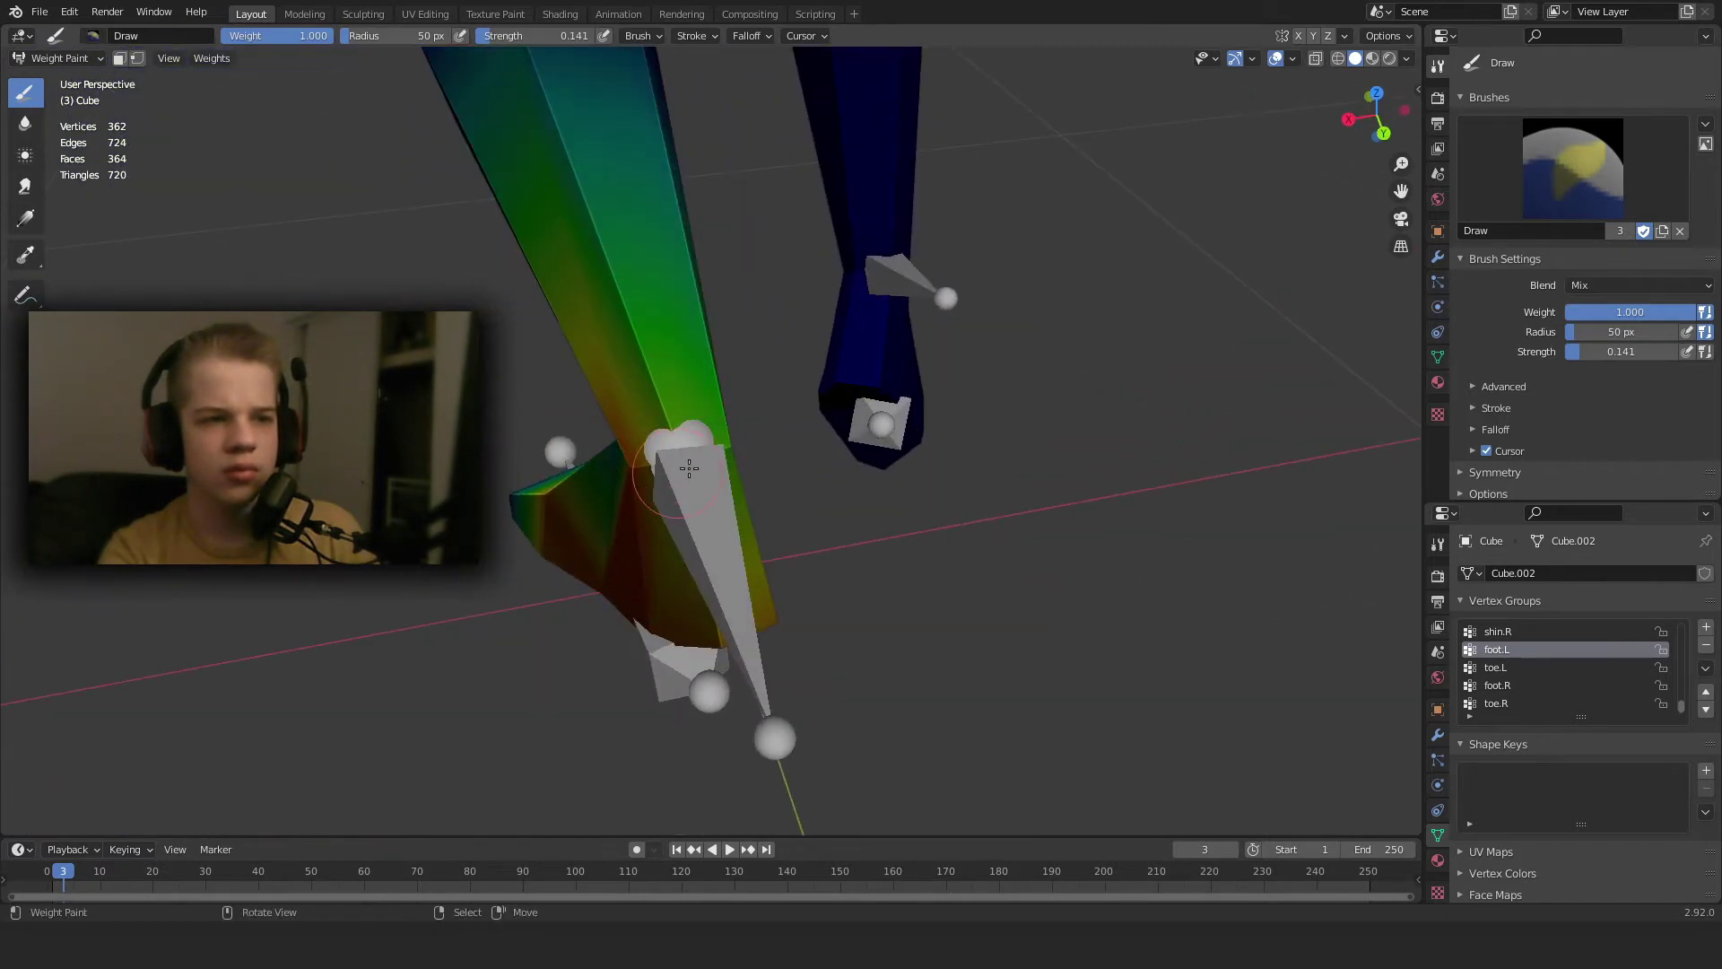
key(KP_3)
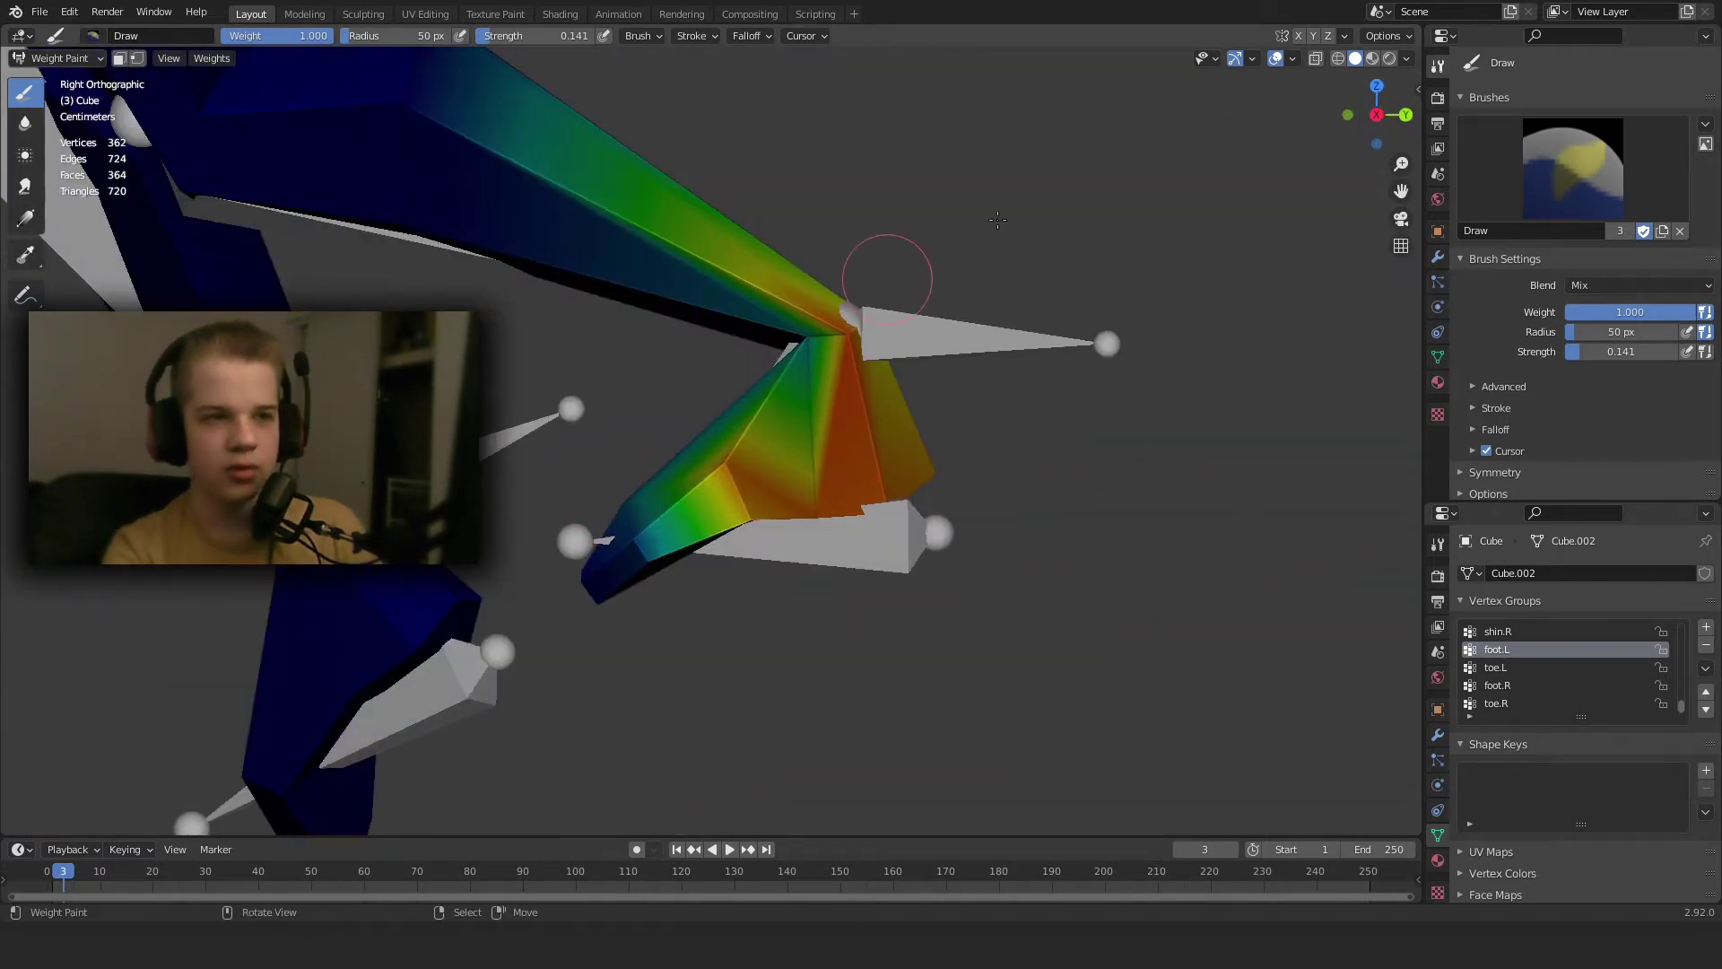
scroll(798, 381, down, 1)
shift+middle_drag(765, 374, 839, 445)
scroll(835, 444, up, 3)
scroll(762, 431, down, 5)
shift+middle_drag(650, 412, 685, 442)
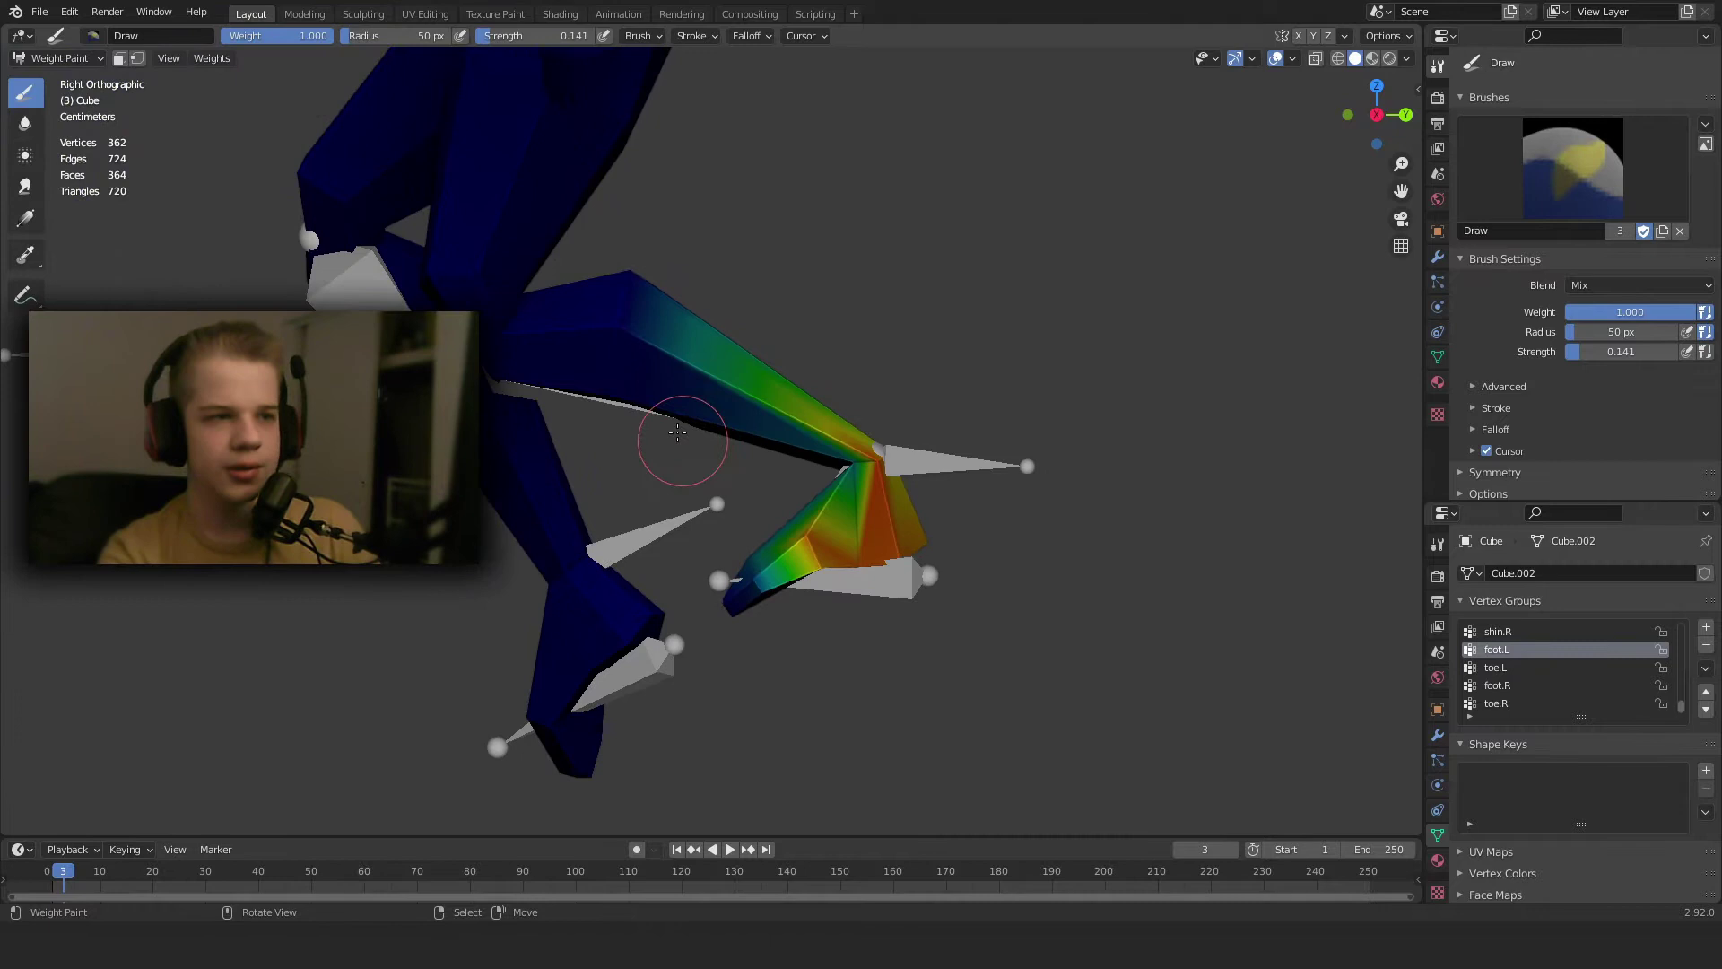
shift+middle_drag(803, 459, 825, 476)
scroll(829, 478, up, 1)
scroll(831, 479, up, 3)
middle_drag(985, 537, 1067, 507)
click(1088, 553)
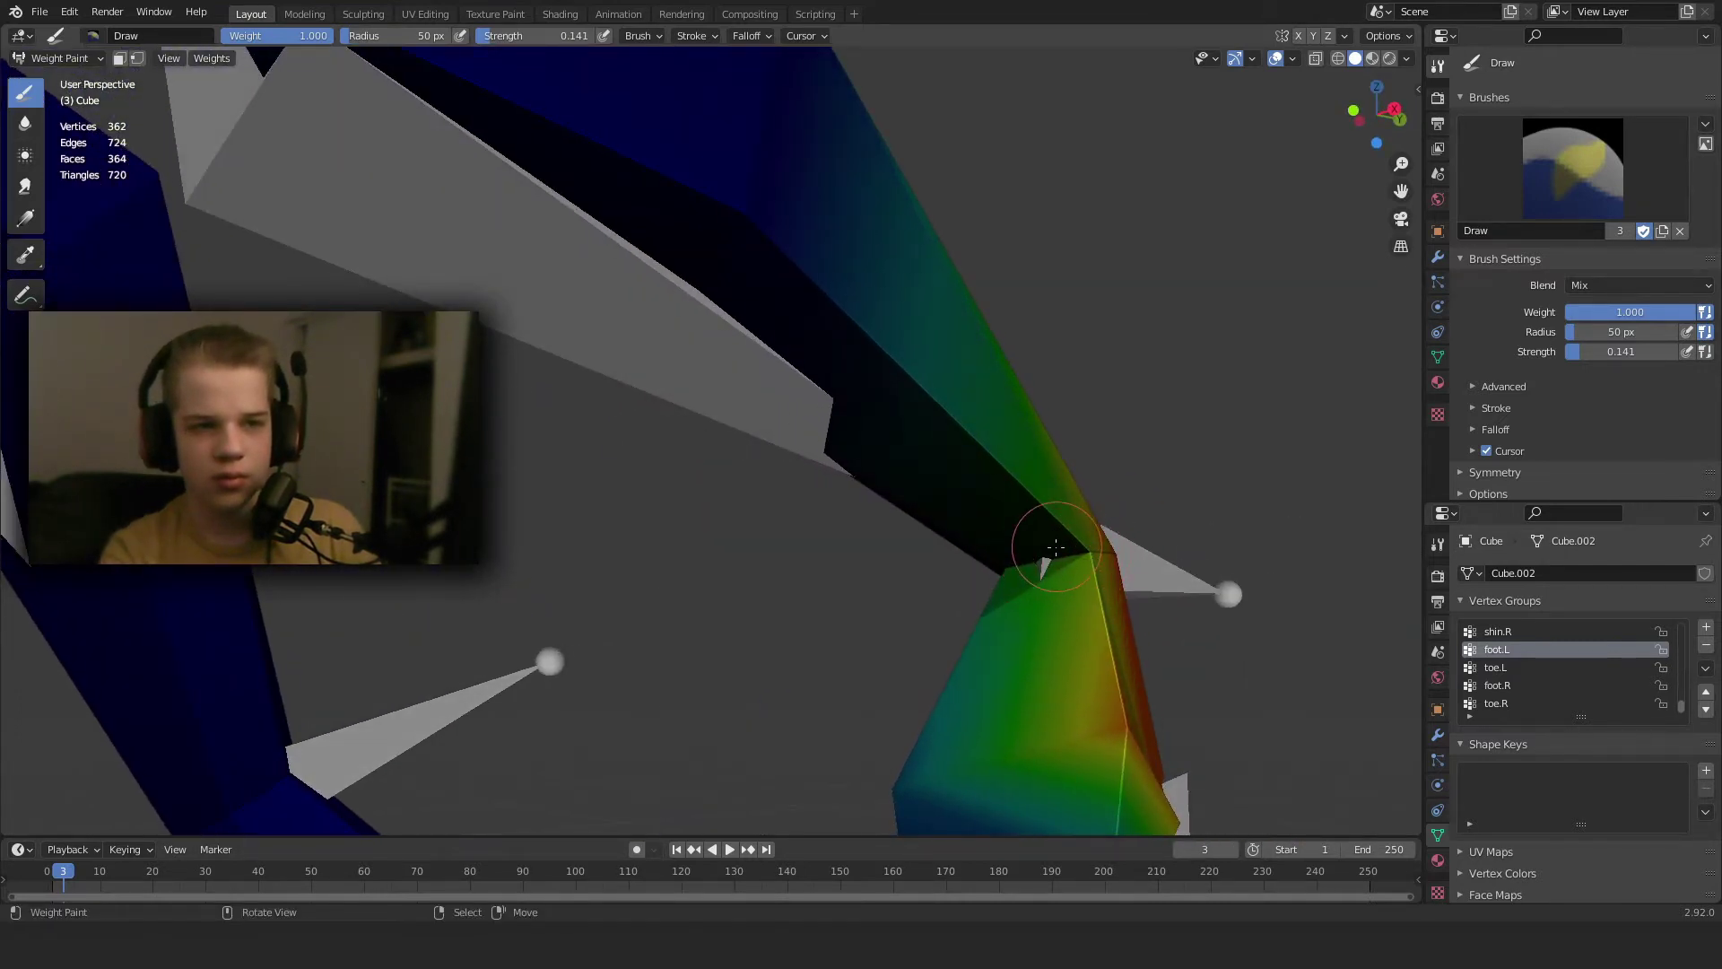
Examine the foot.L weights and the deformation of the left ankle and heel from several angles.
scroll(1048, 578, down, 5)
middle_drag(976, 588, 1047, 581)
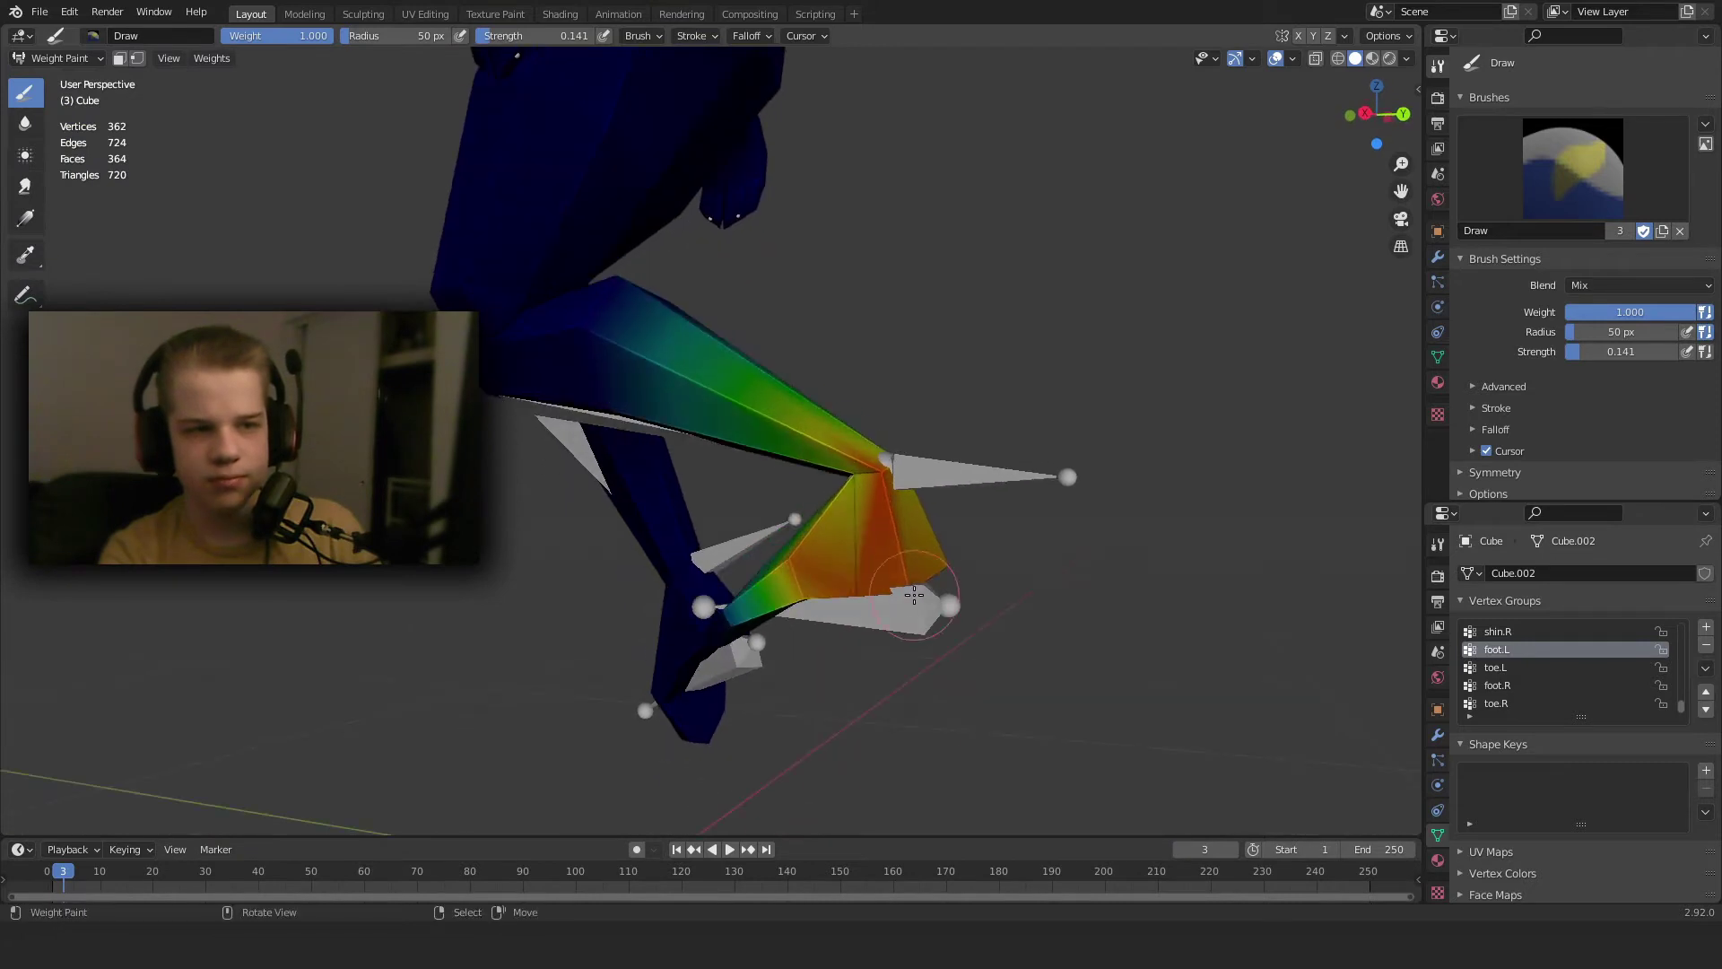
scroll(1047, 580, up, 2)
scroll(1046, 580, down, 4)
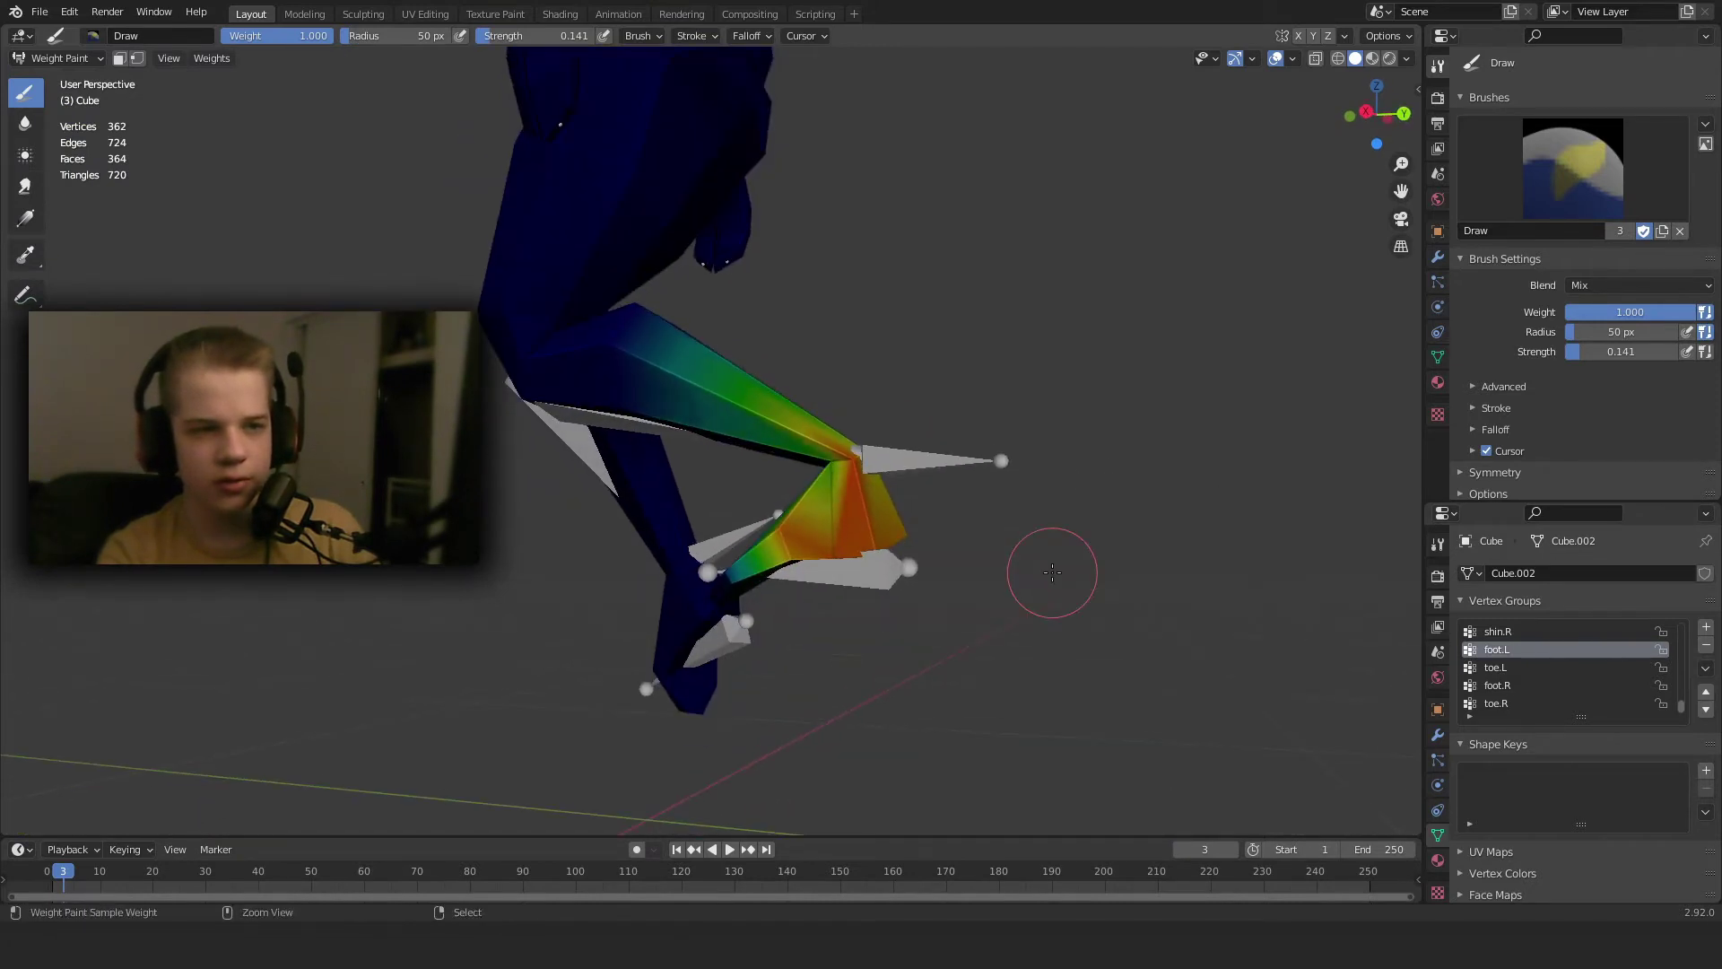
scroll(1041, 566, up, 2)
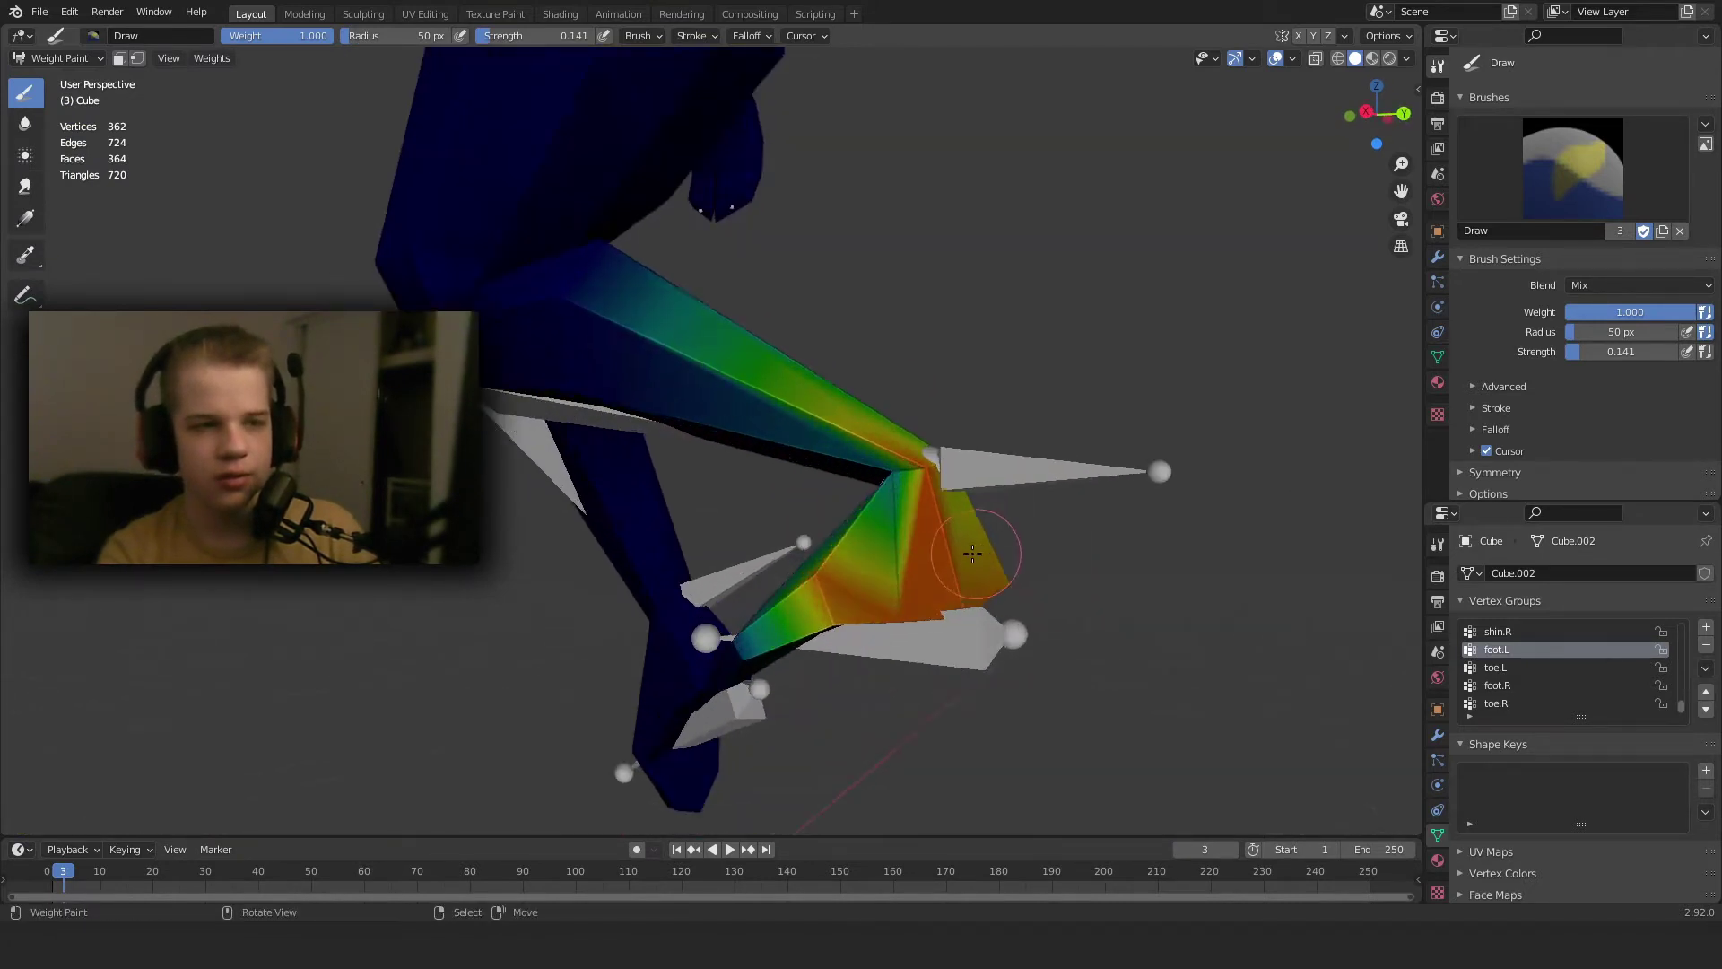
middle_drag(989, 550, 1042, 613)
scroll(1041, 614, down, 6)
scroll(846, 524, up, 6)
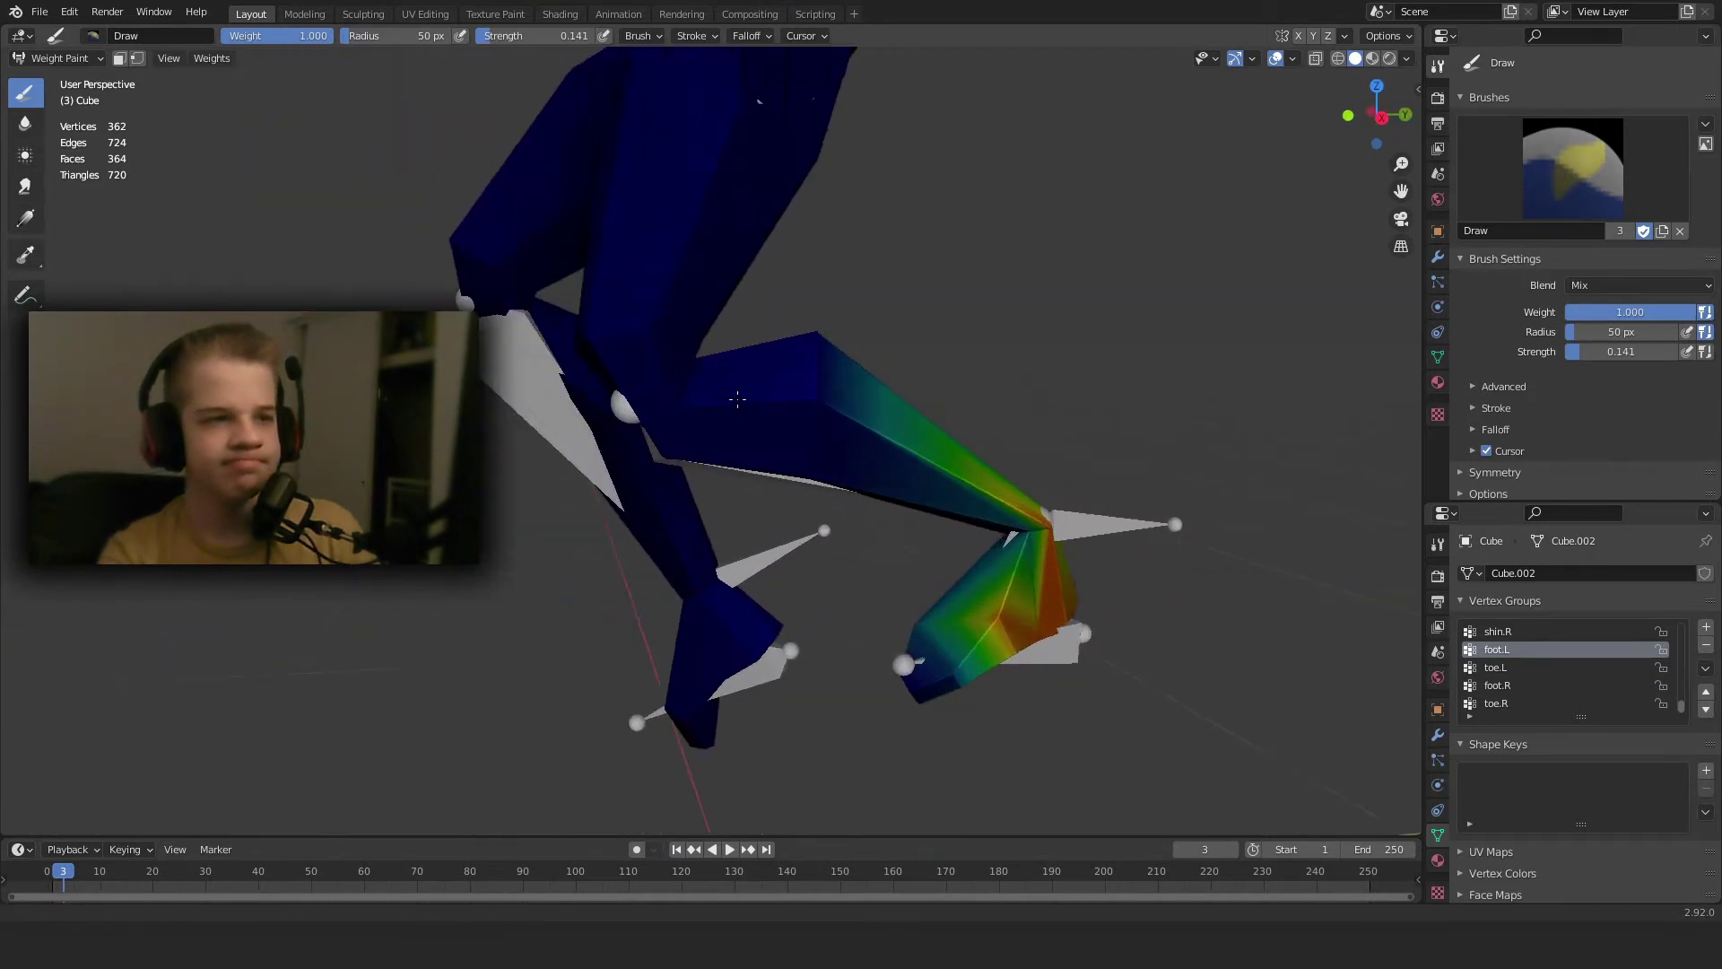
Make shin.R the active vertex group and reduce its weight around the right knee with the Subtract brush.
click(1522, 633)
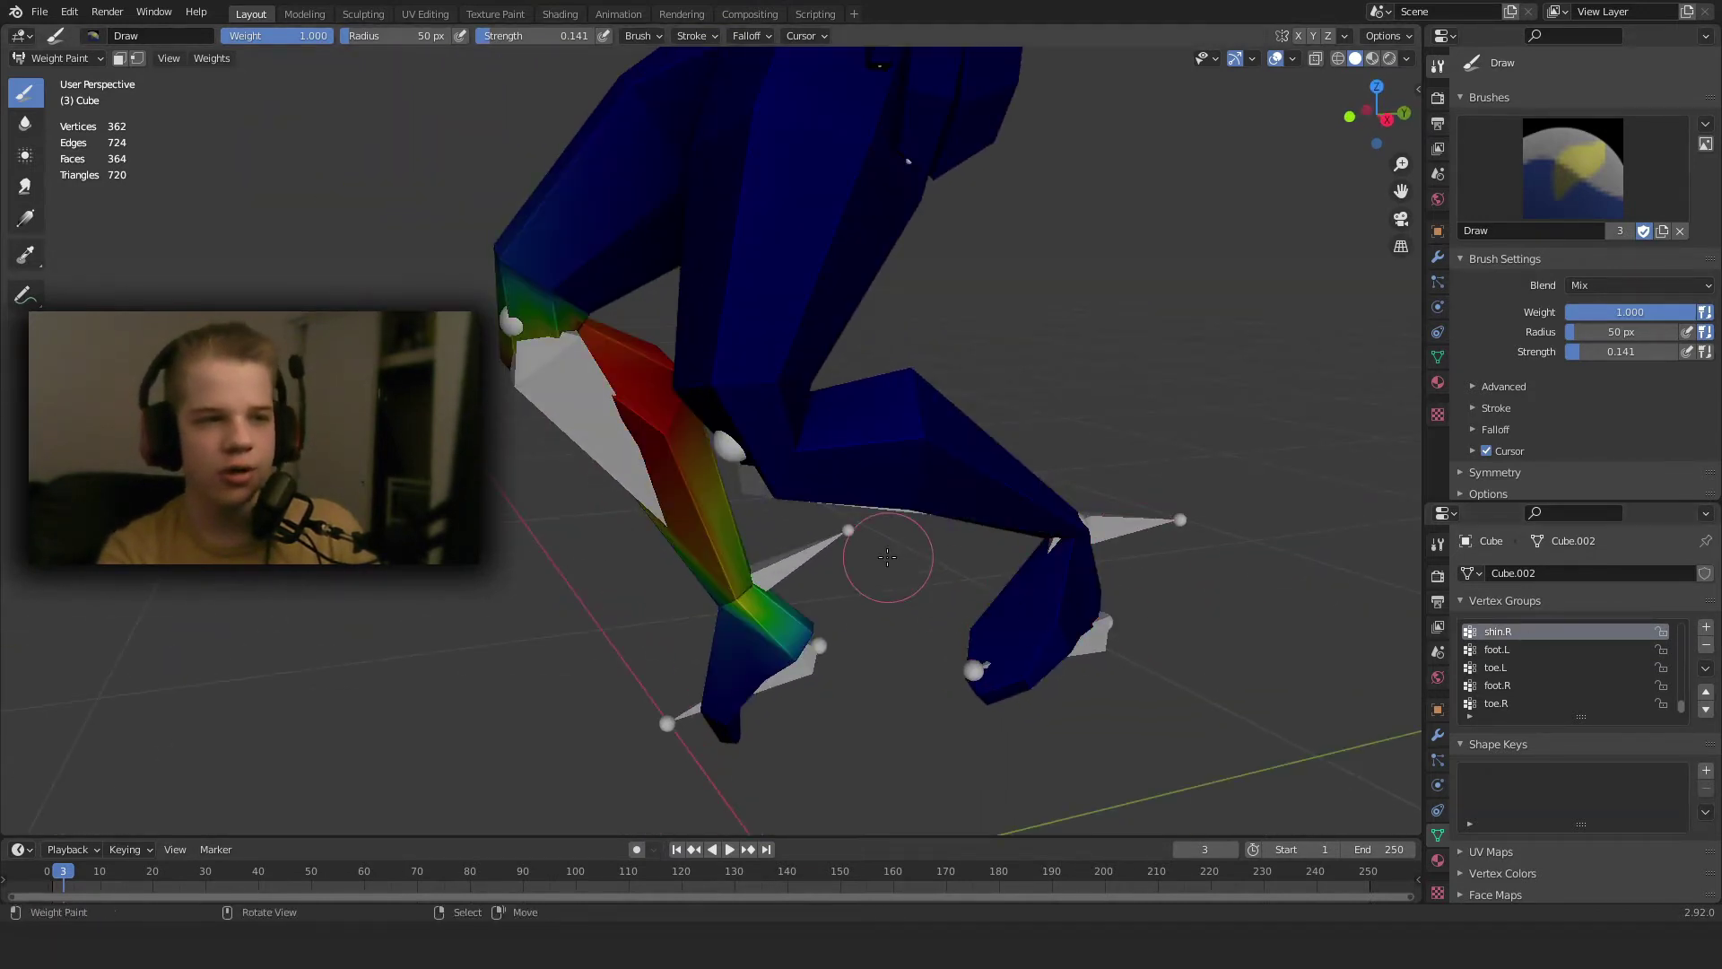
scroll(834, 547, down, 4)
middle_drag(709, 529, 732, 447)
scroll(984, 541, up, 5)
middle_drag(841, 472, 1112, 462)
click(1560, 211)
click(1576, 273)
mouse_move(798, 323)
middle_down()
mouse_move(900, 373)
mouse_move(877, 362)
mouse_move(927, 331)
mouse_move(843, 316)
mouse_move(1086, 392)
mouse_move(1131, 427)
mouse_move(896, 460)
middle_up()
scroll(884, 359, up, 3)
click(815, 353)
click(808, 353)
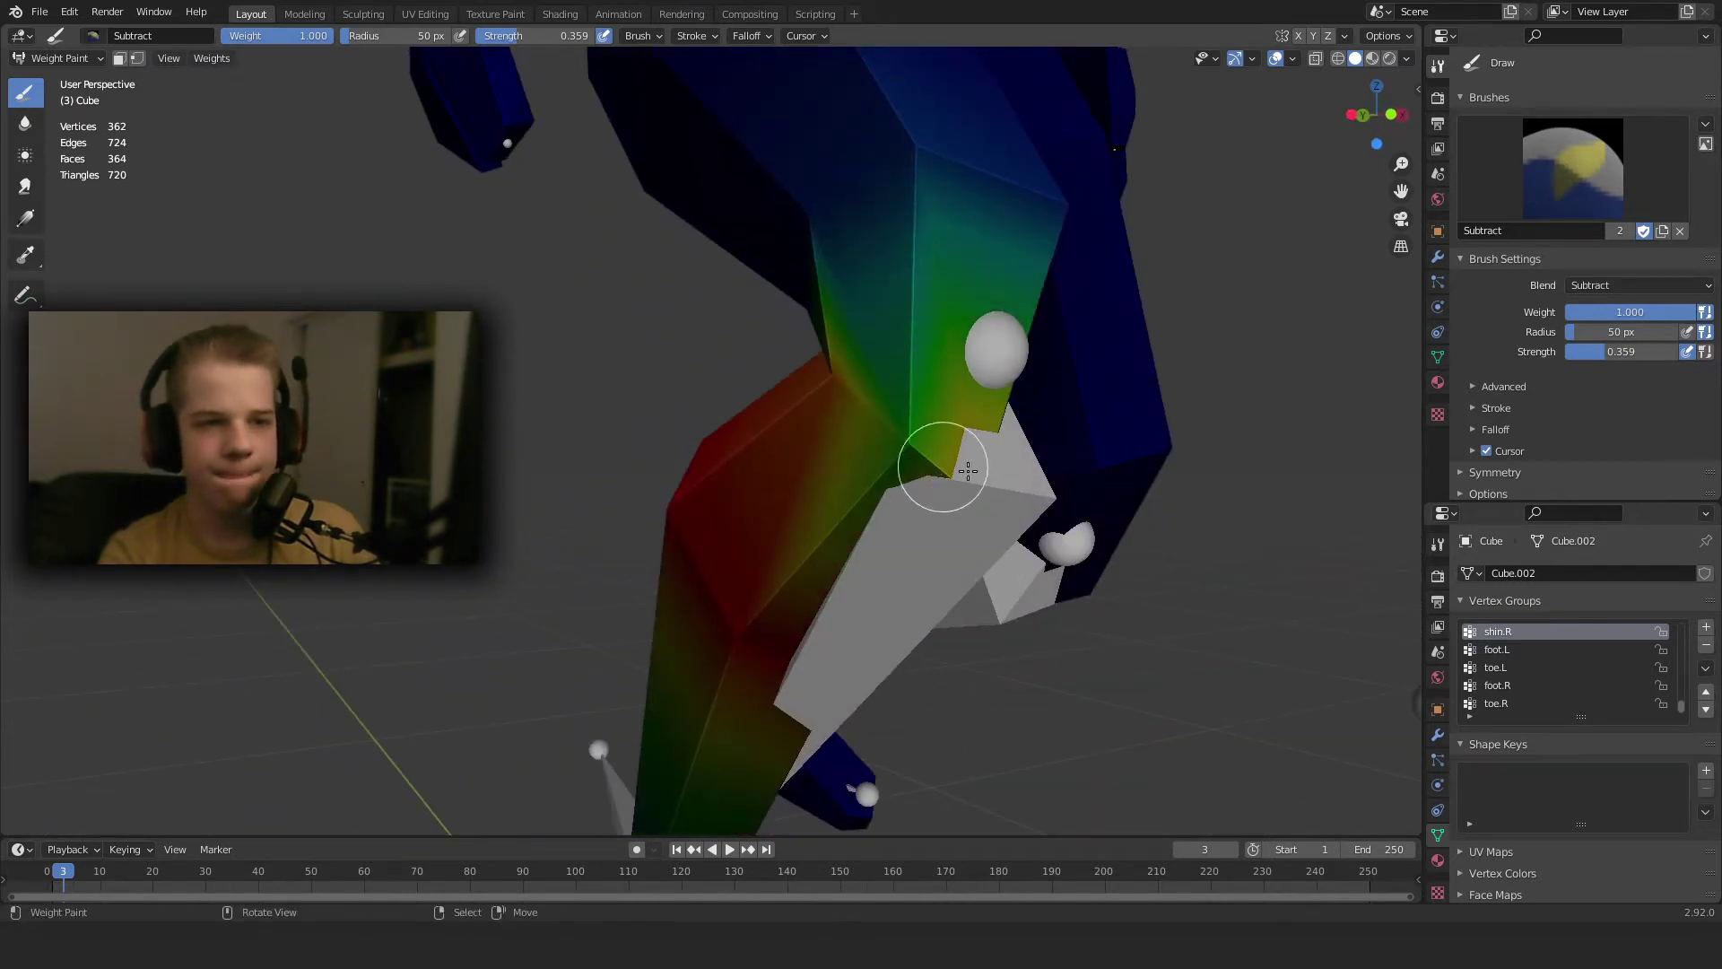
drag(968, 470, 977, 479)
middle_drag(1029, 449, 1208, 458)
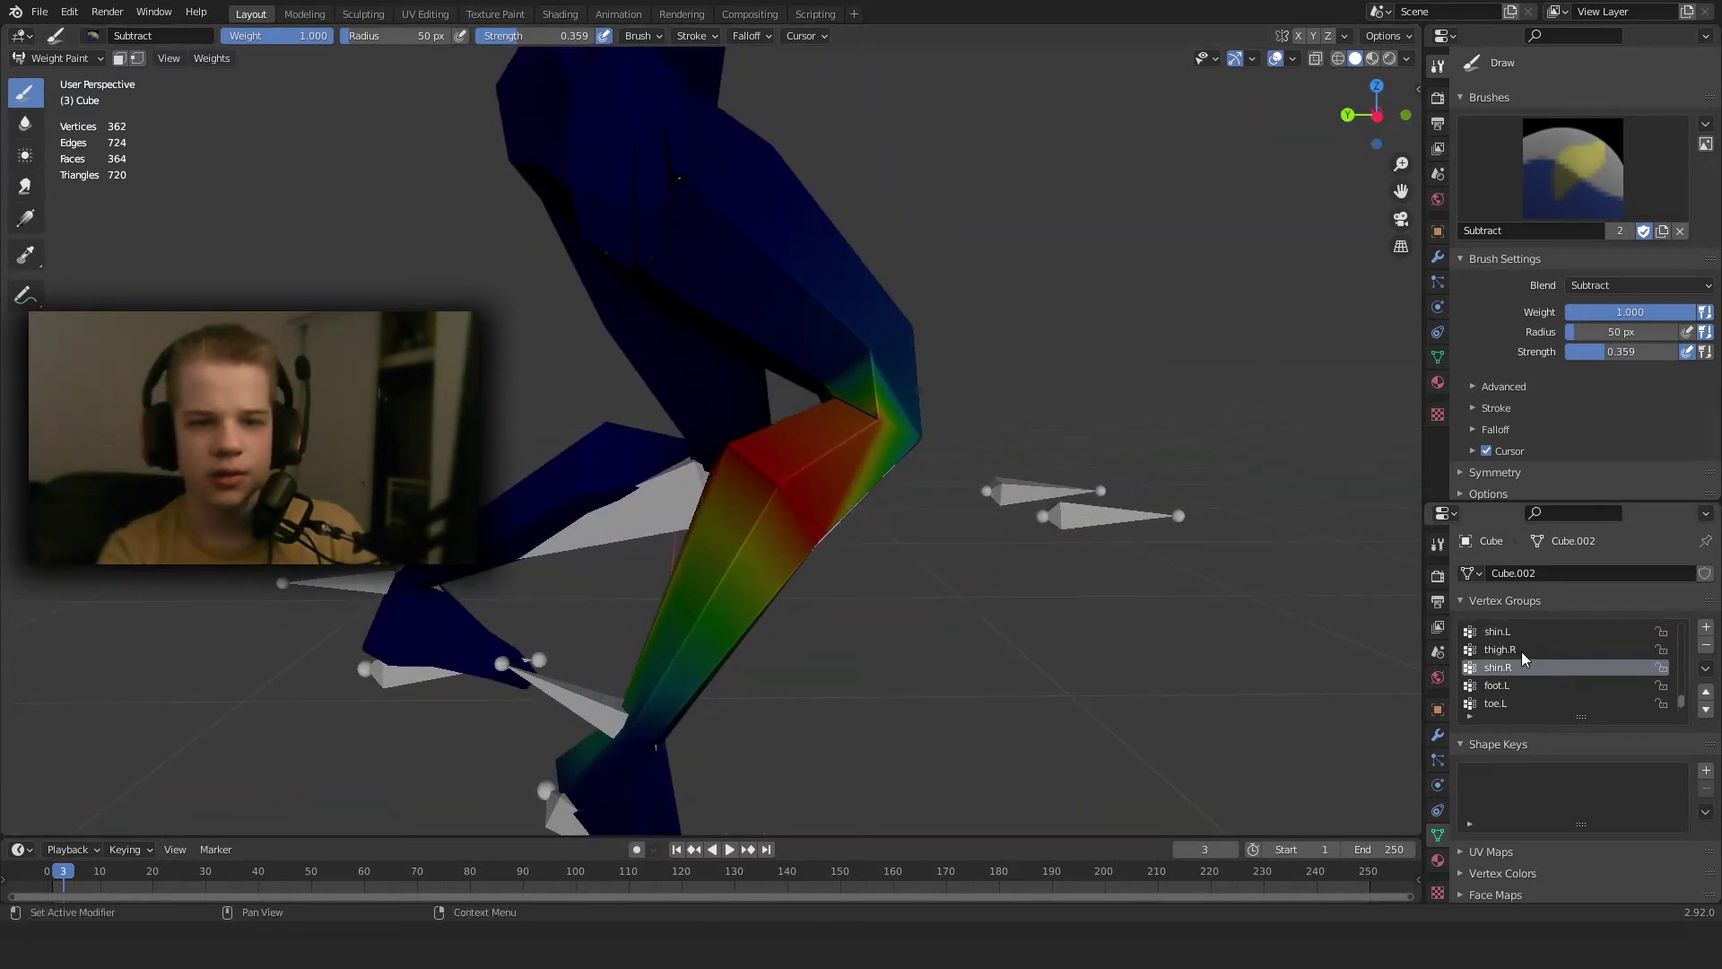
Make thigh.R the active vertex group and subtract its weight along the front of the right thigh just above the knee.
click(1521, 650)
middle_drag(986, 466, 826, 431)
drag(838, 343, 859, 349)
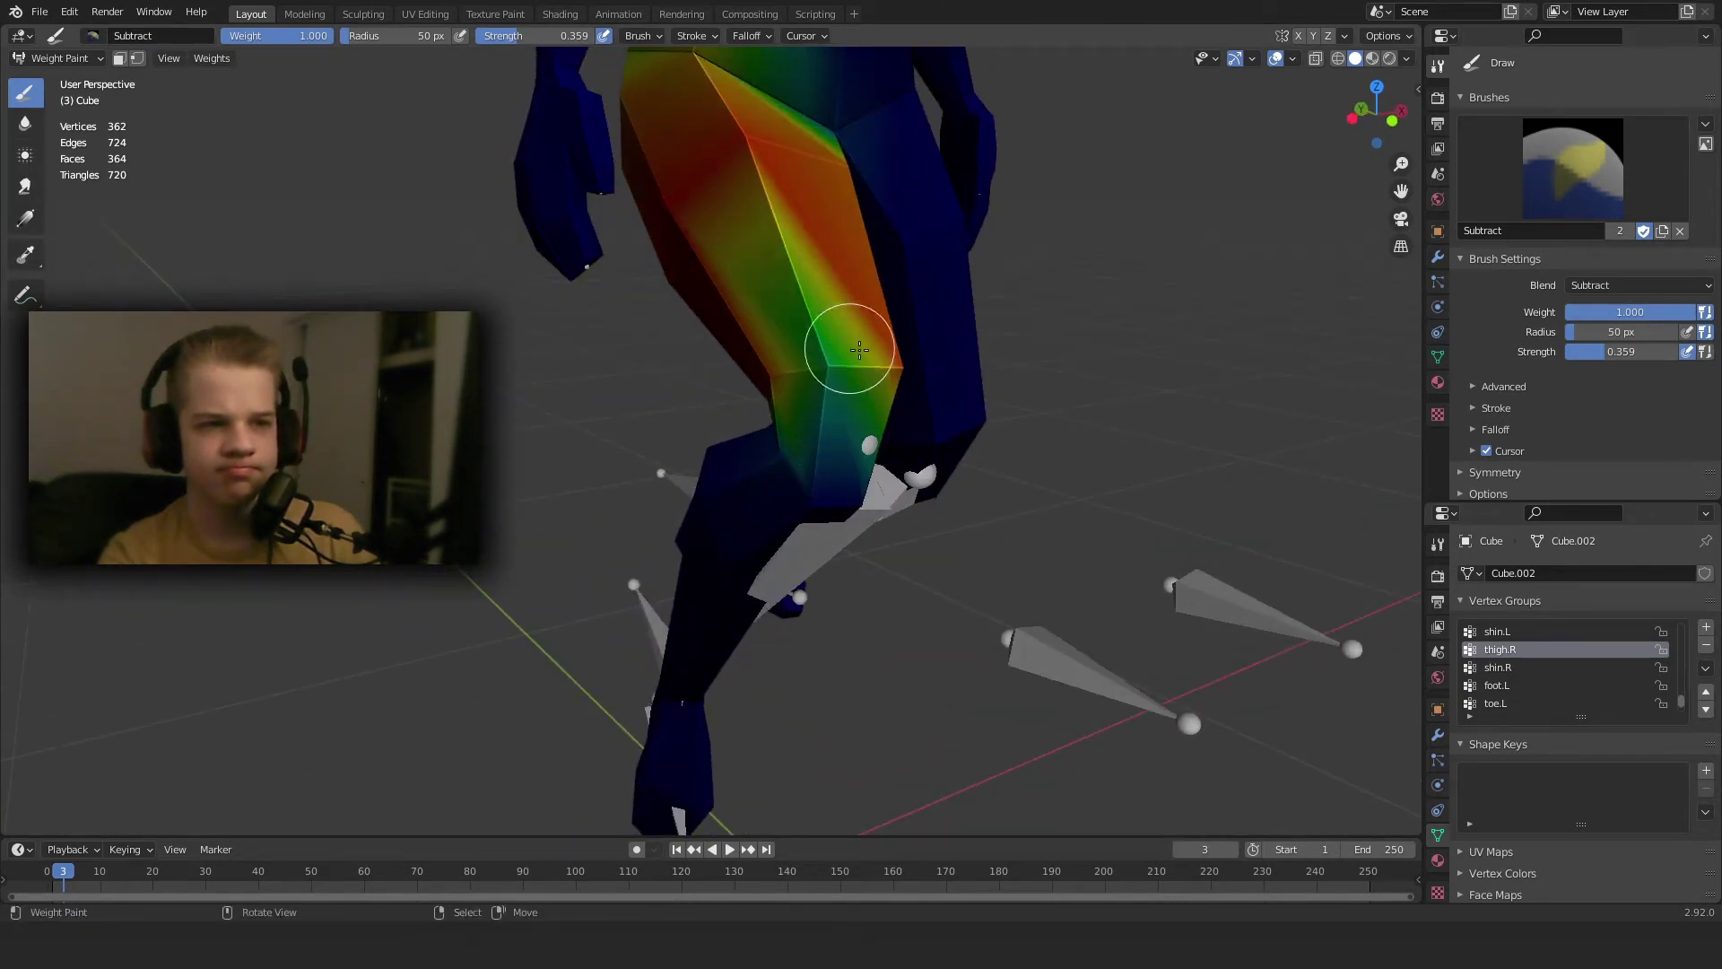
mouse_move(891, 366)
middle_down()
mouse_move(1145, 402)
mouse_move(823, 334)
middle_up()
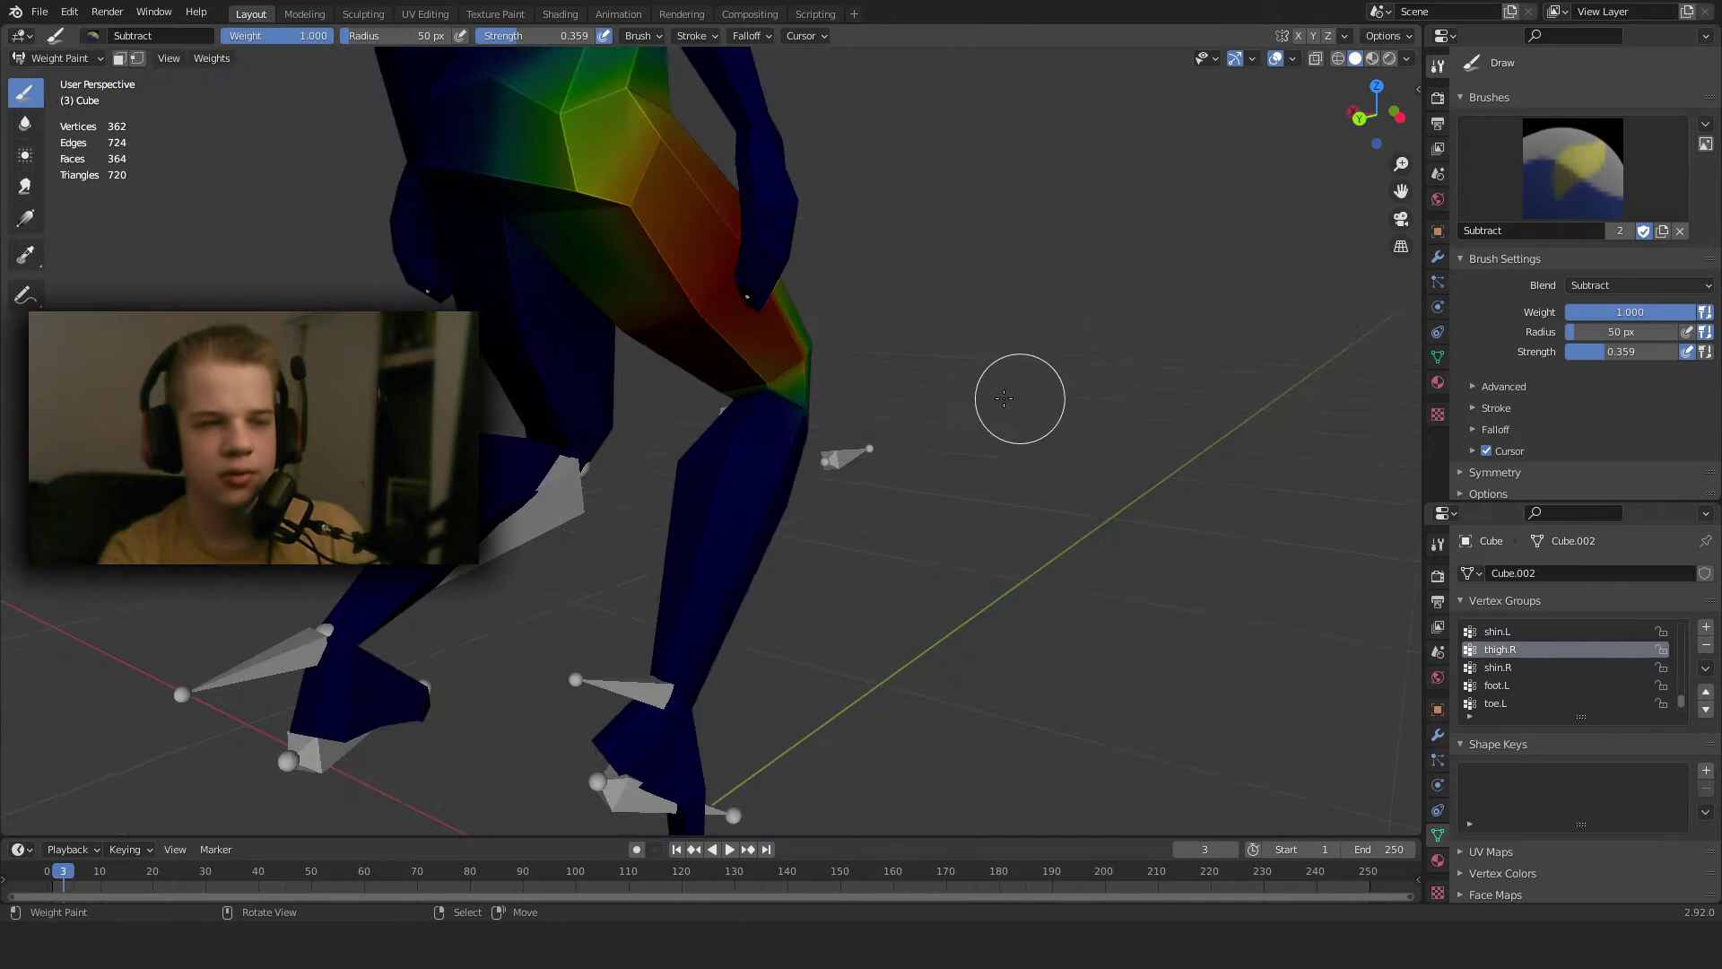
middle_drag(1004, 397, 888, 416)
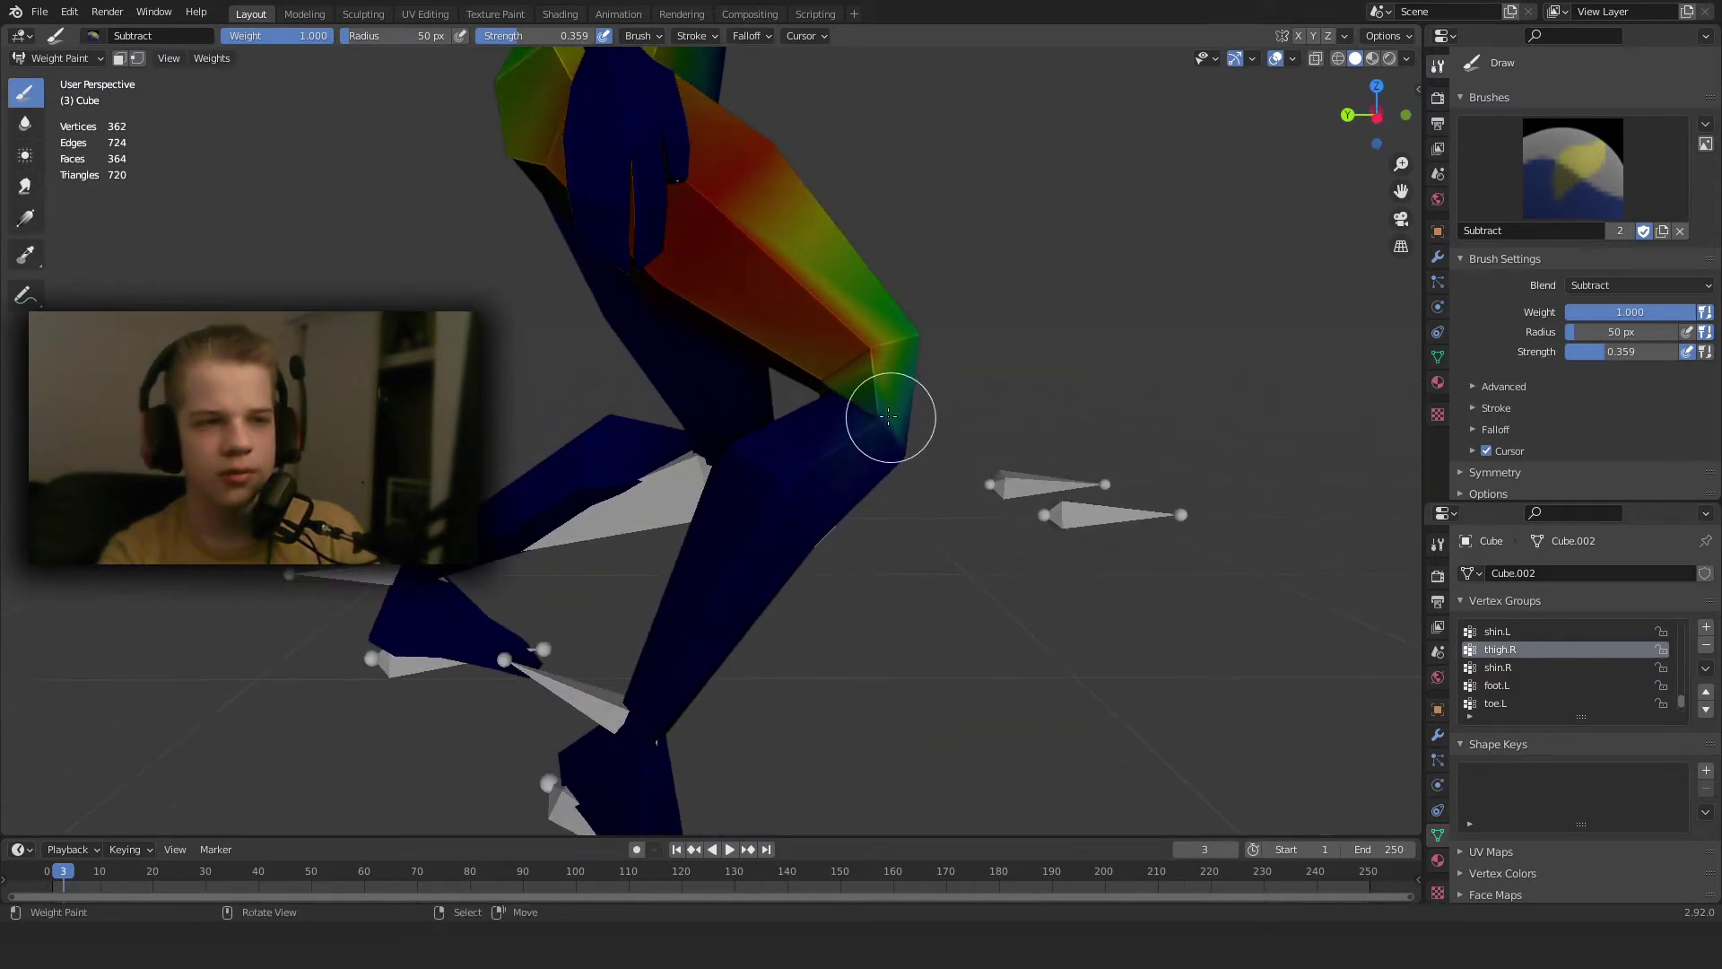
middle_drag(1023, 485, 835, 497)
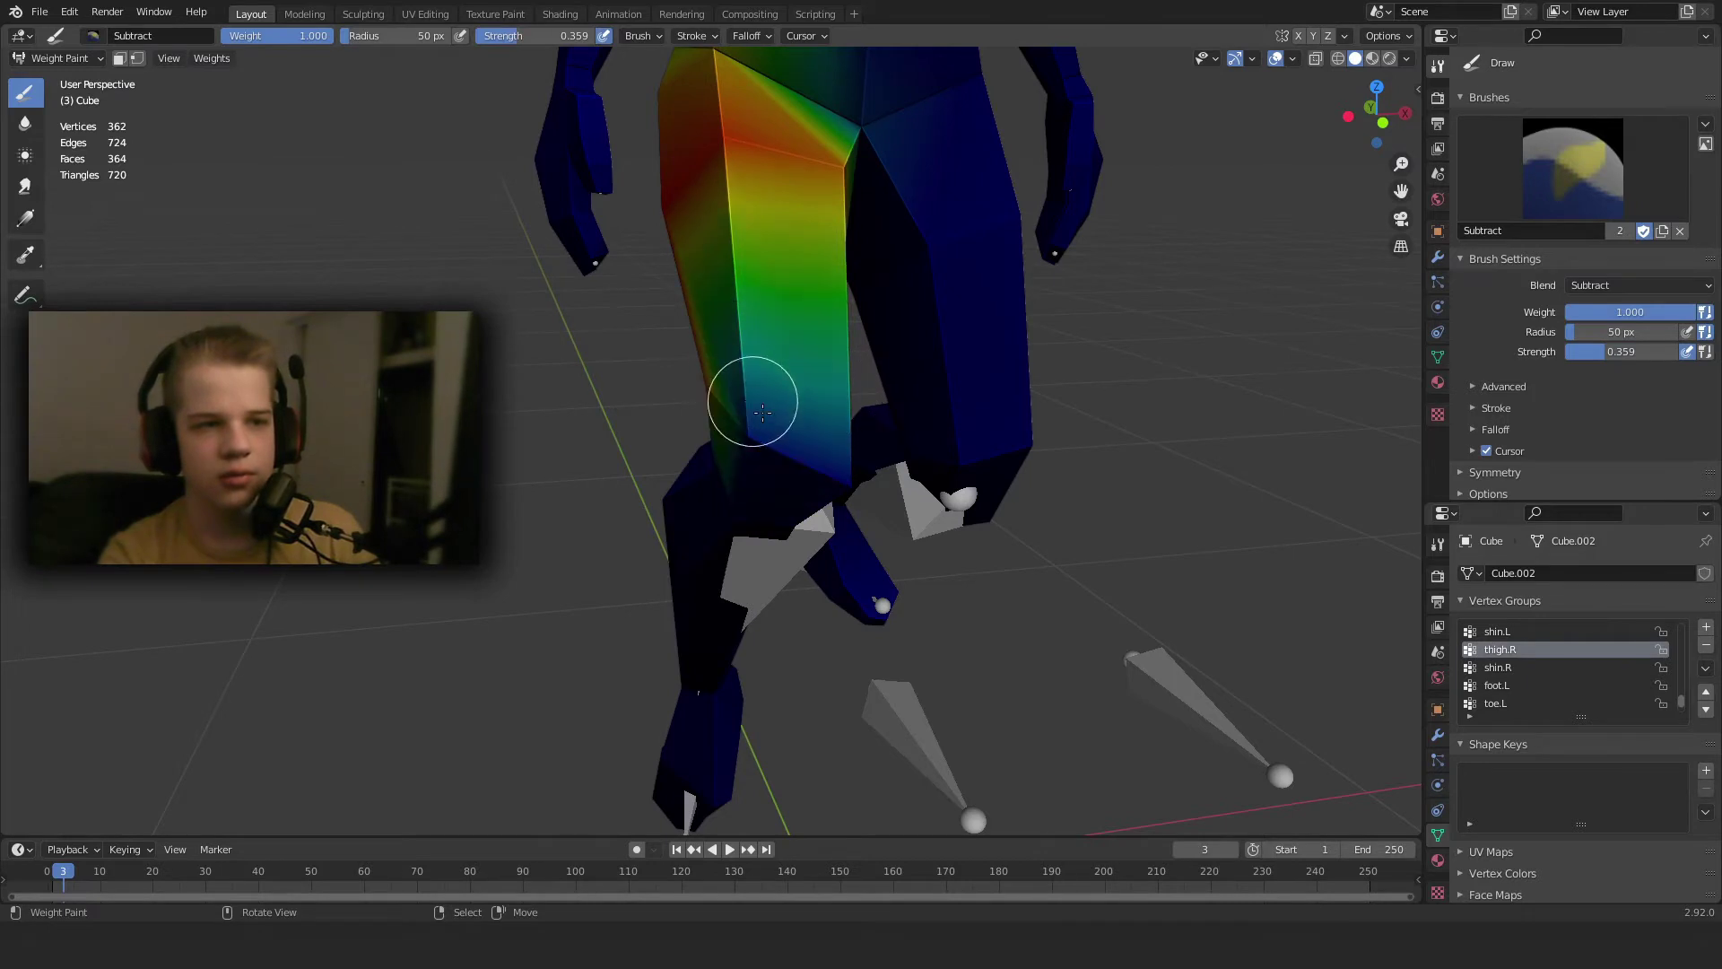
mouse_move(762, 411)
middle_down()
mouse_move(1065, 473)
mouse_move(896, 398)
mouse_move(1032, 435)
mouse_move(1108, 429)
middle_up()
Switch to the Draw brush at strength 0.070 and restore a little thigh.R weight above the right knee.
click(1480, 149)
click(1265, 289)
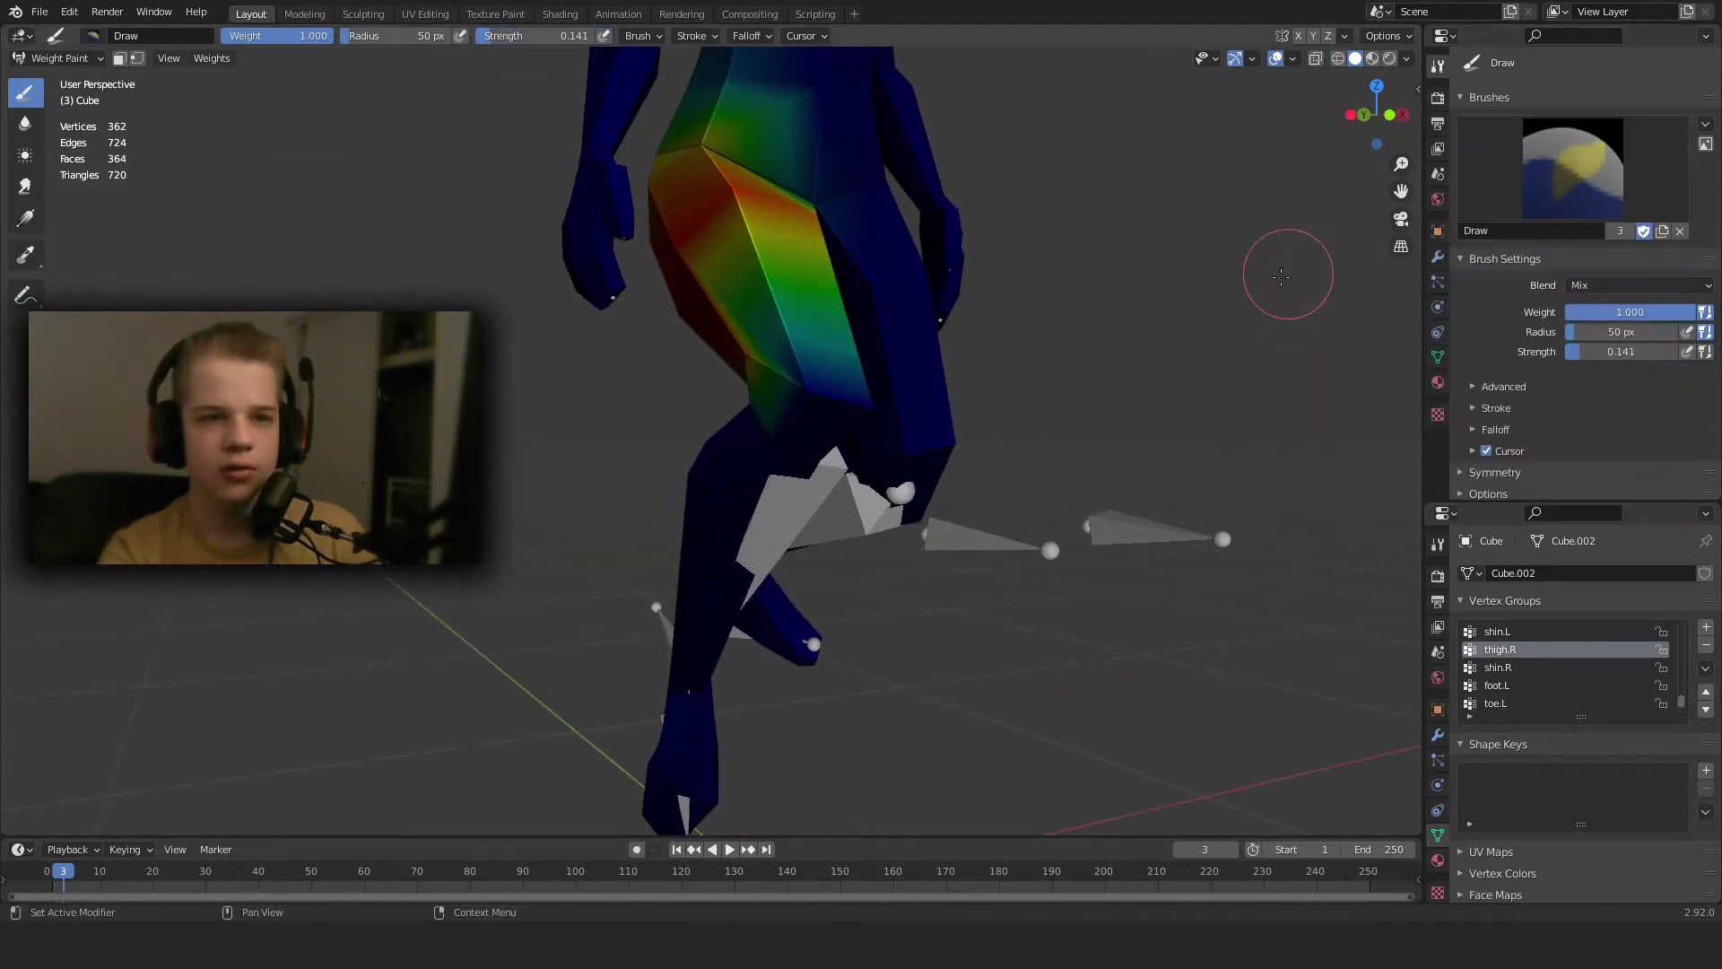
scroll(922, 442, up, 2)
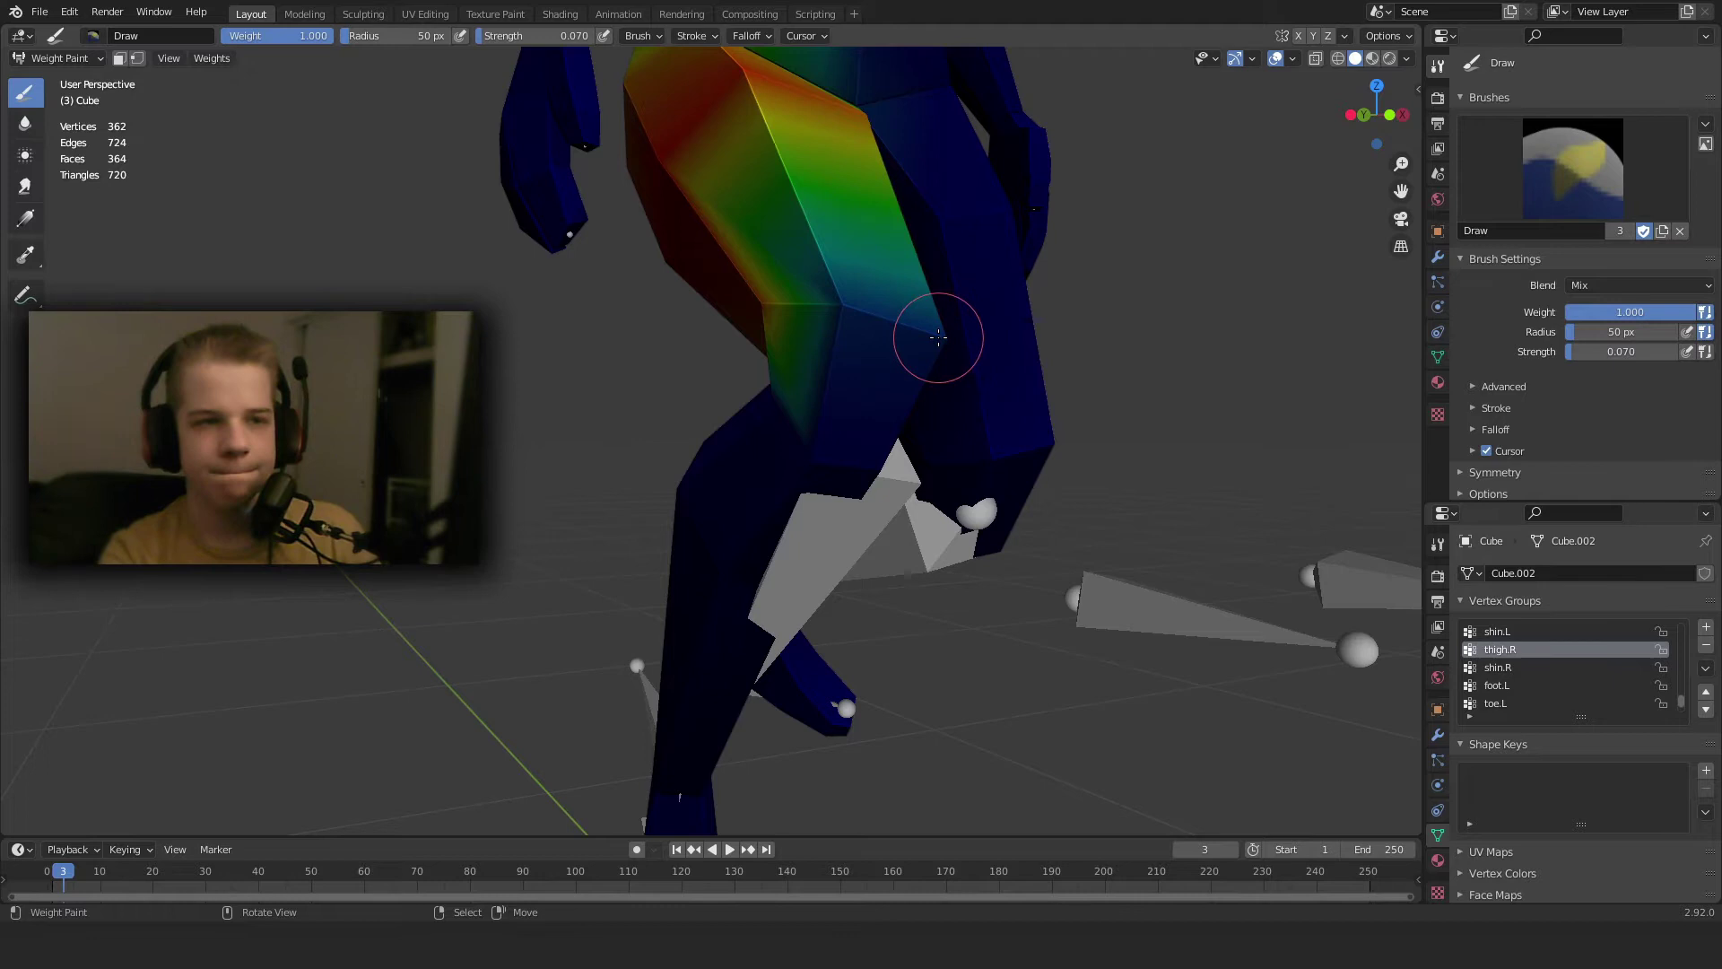
Examine the thigh.R weights around the right thigh, hip and buttock from the front, side and back.
mouse_move(938, 337)
middle_down()
mouse_move(1248, 442)
mouse_move(781, 385)
middle_up()
scroll(1133, 422, down, 2)
scroll(781, 386, up, 3)
shift+middle_drag(781, 386, 1027, 475)
scroll(942, 449, up, 3)
click(1564, 164)
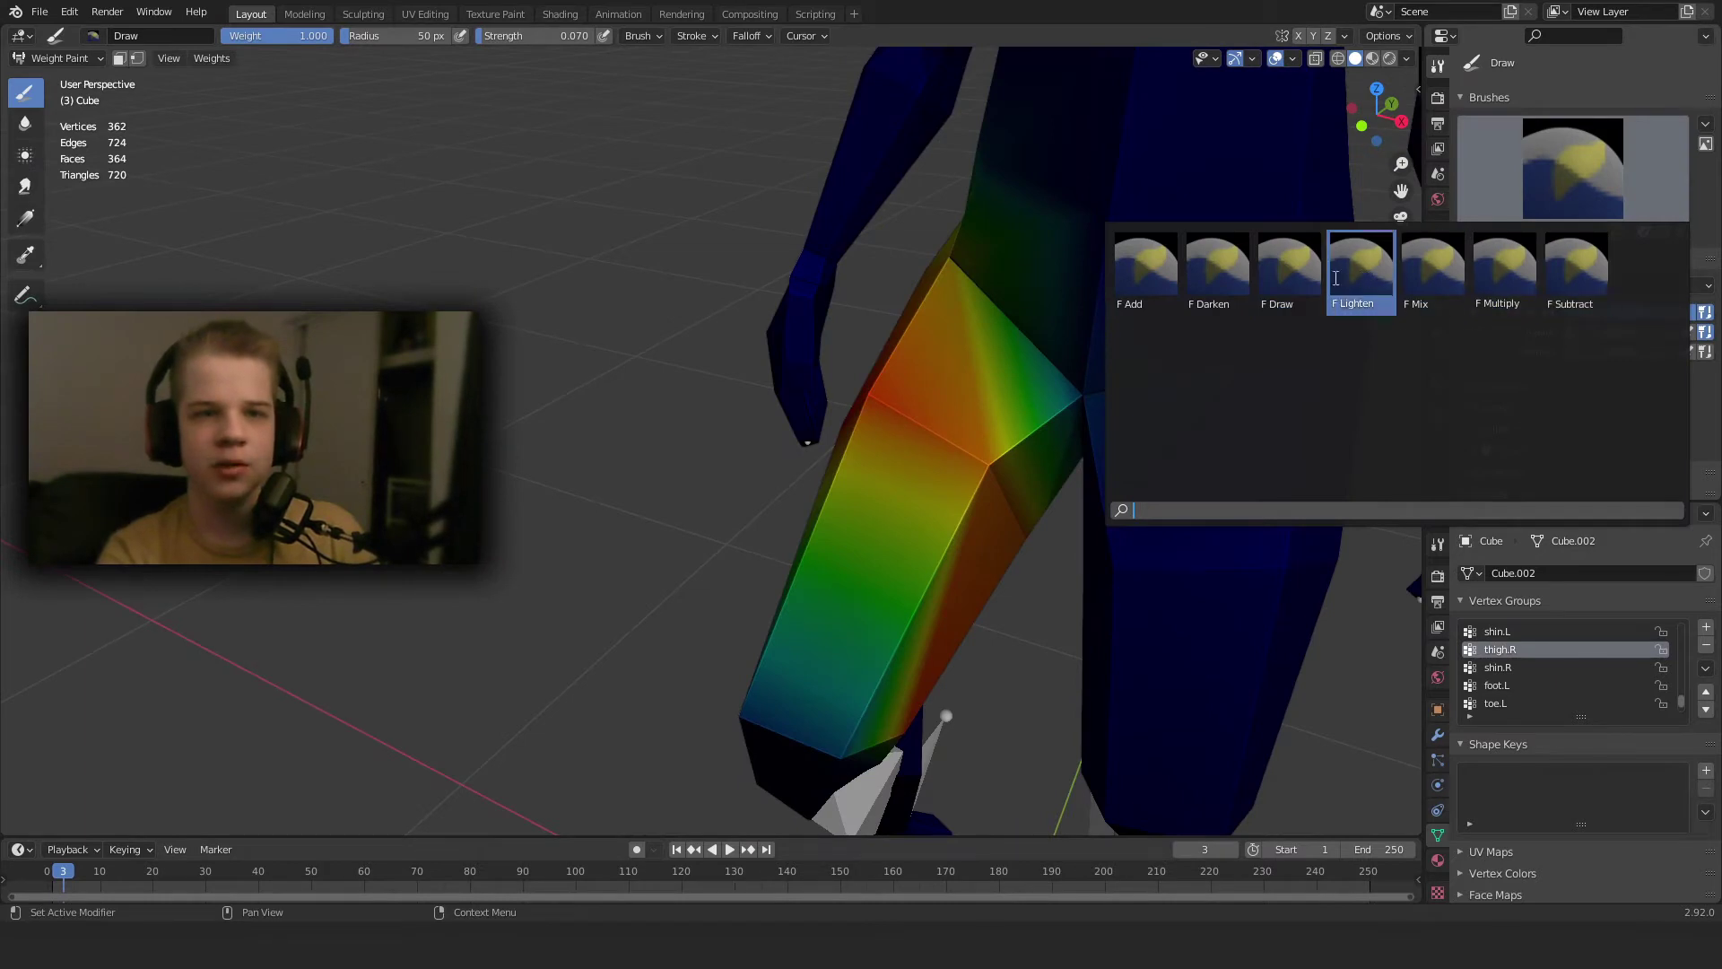
middle_drag(1031, 538, 814, 605)
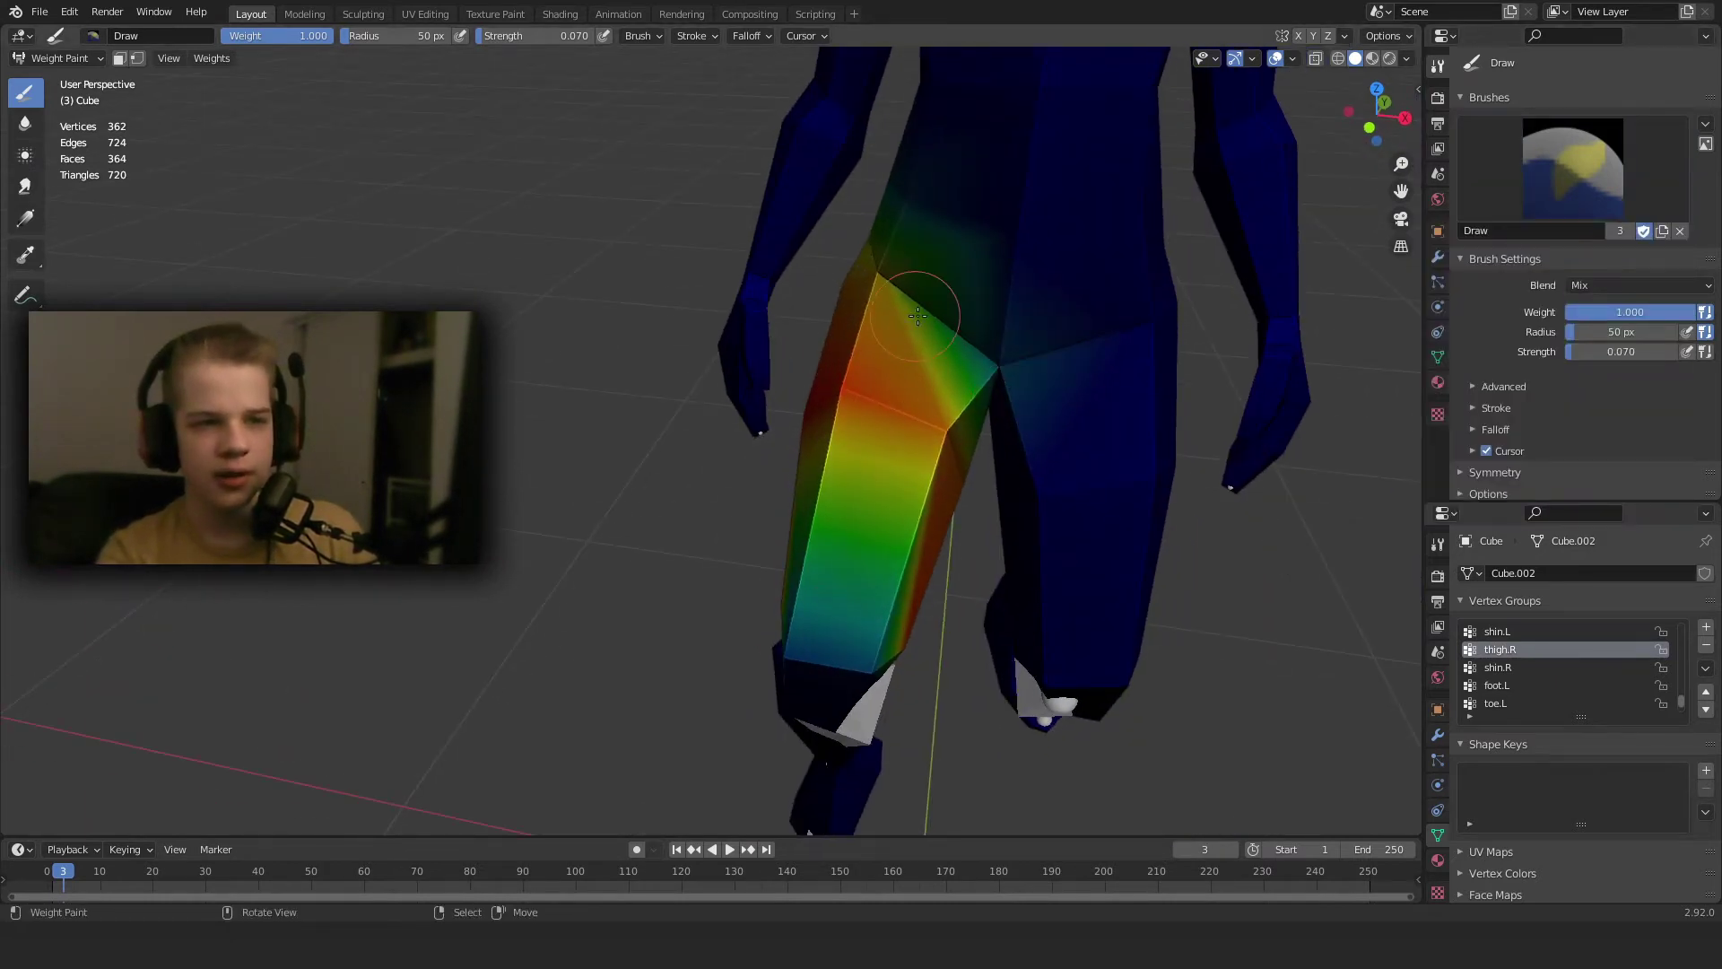
scroll(989, 374, down, 4)
middle_drag(906, 305, 1040, 377)
scroll(907, 407, up, 4)
middle_drag(511, 502, 557, 442)
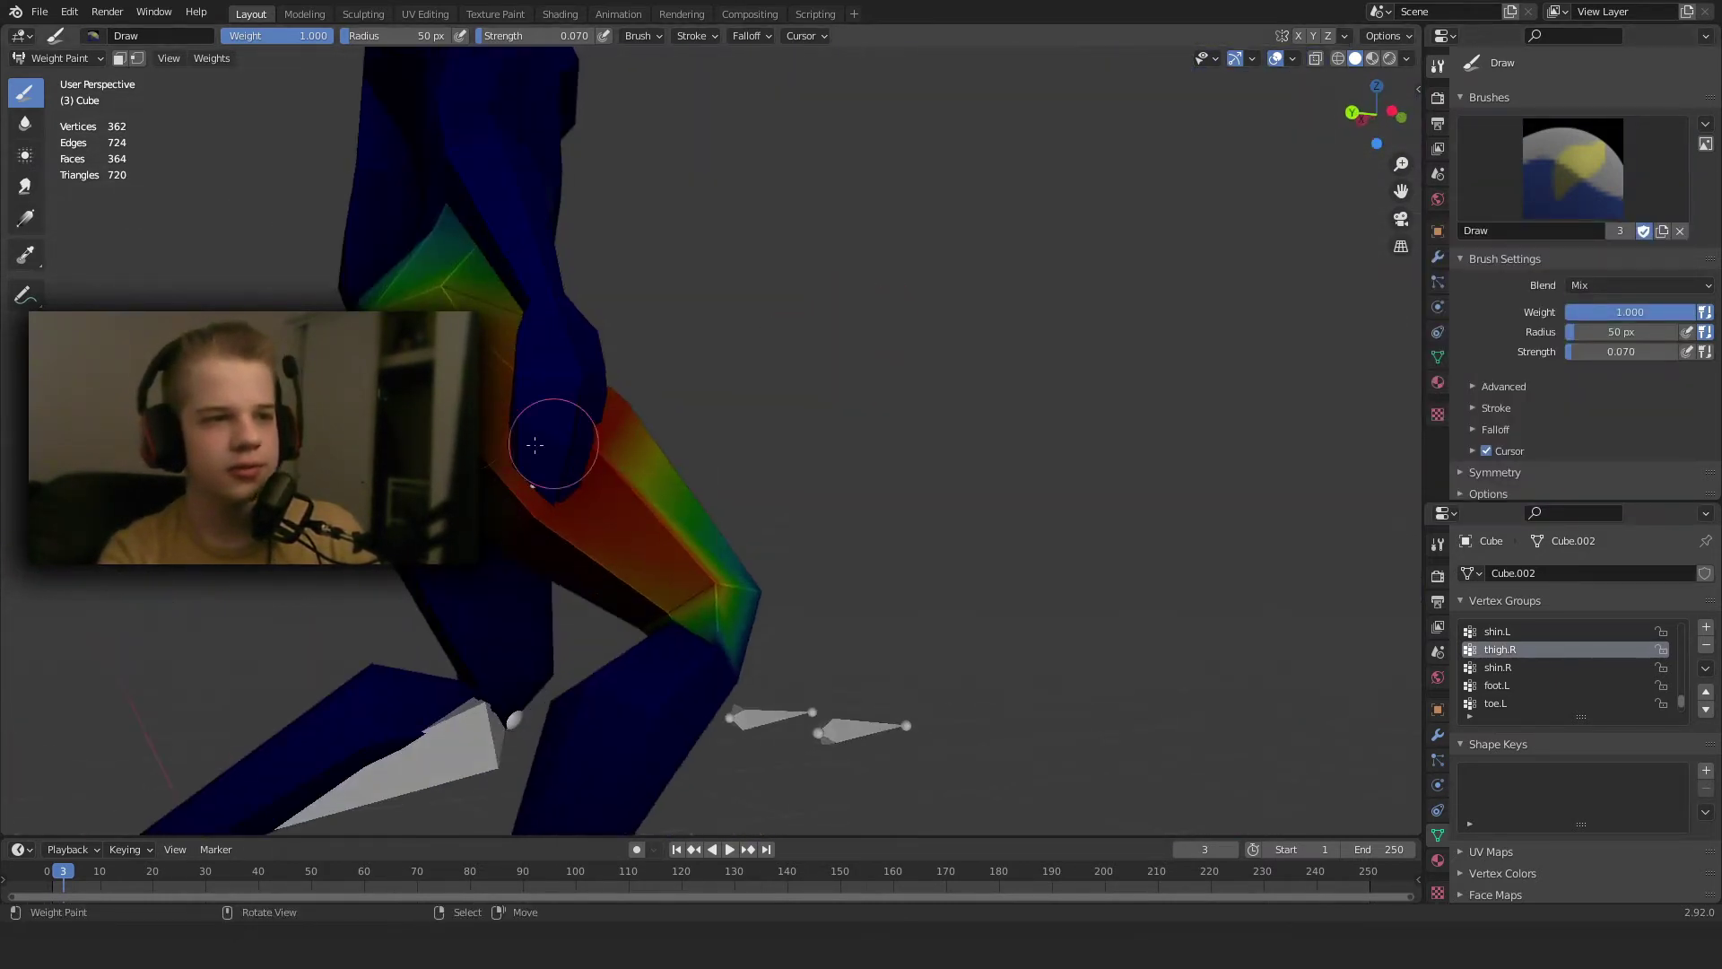
middle_drag(359, 359, 494, 241)
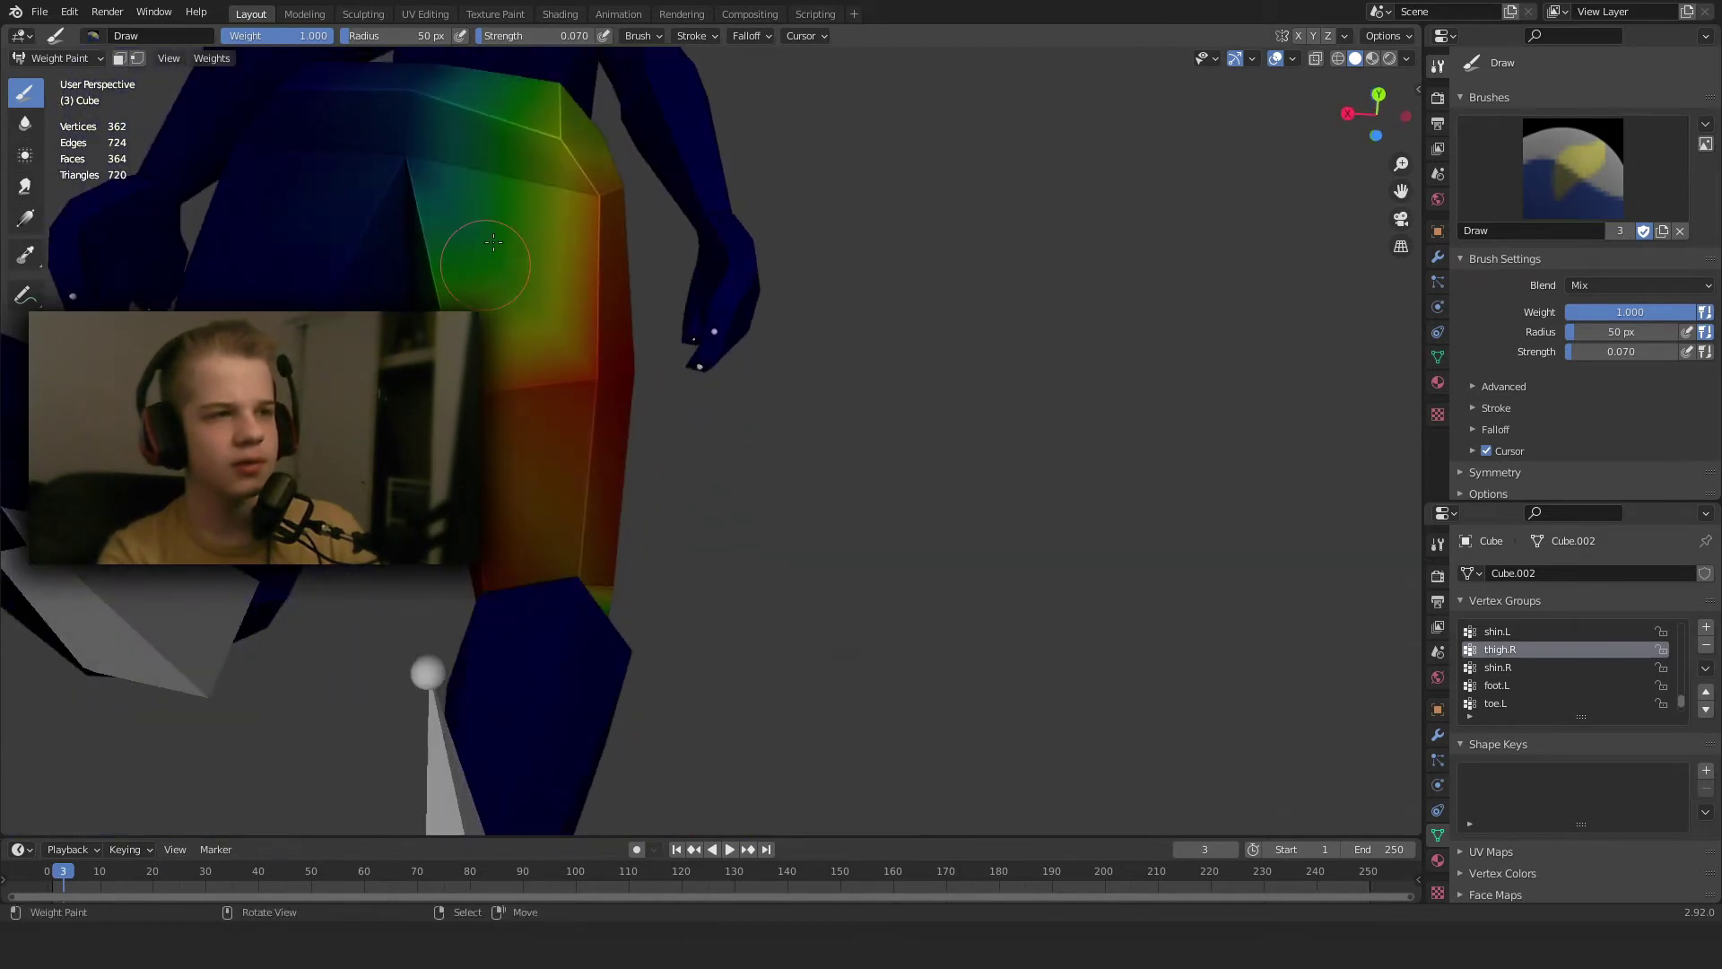
scroll(884, 365, down, 3)
middle_drag(884, 365, 1103, 385)
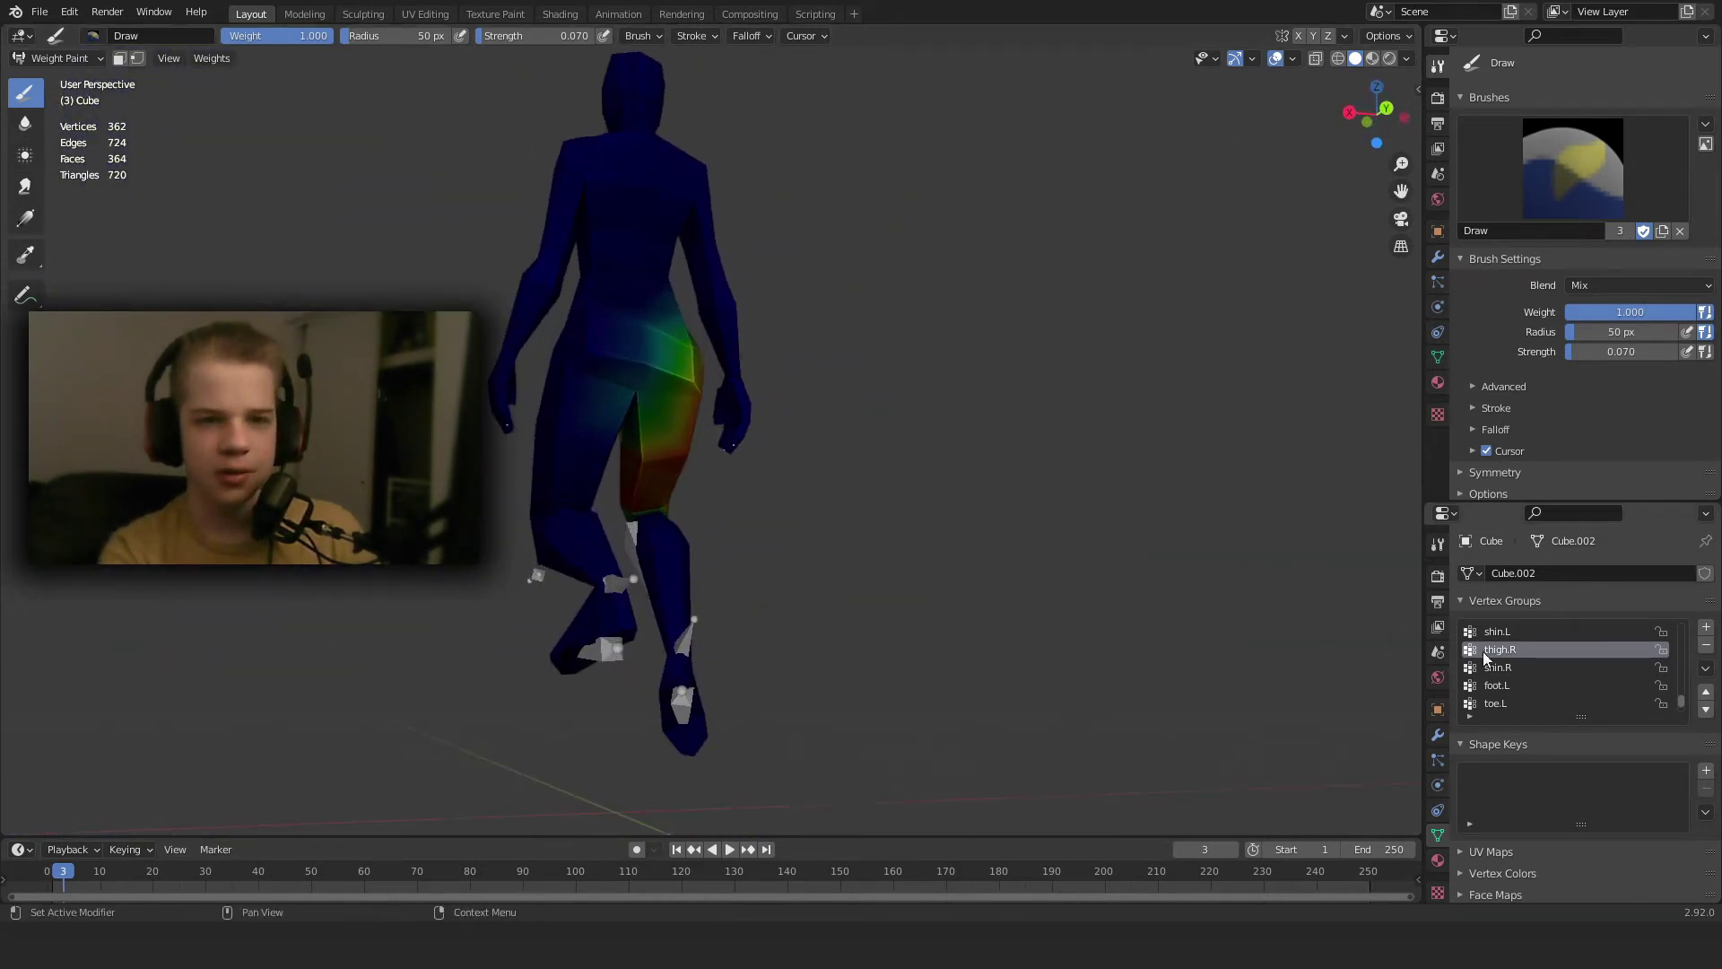
Make shin.L the active vertex group and check its weights around the left knee.
click(1518, 632)
scroll(987, 430, down, 4)
middle_drag(843, 430, 1017, 447)
scroll(1031, 435, up, 5)
scroll(1016, 448, up, 5)
scroll(897, 421, down, 4)
scroll(811, 400, up, 5)
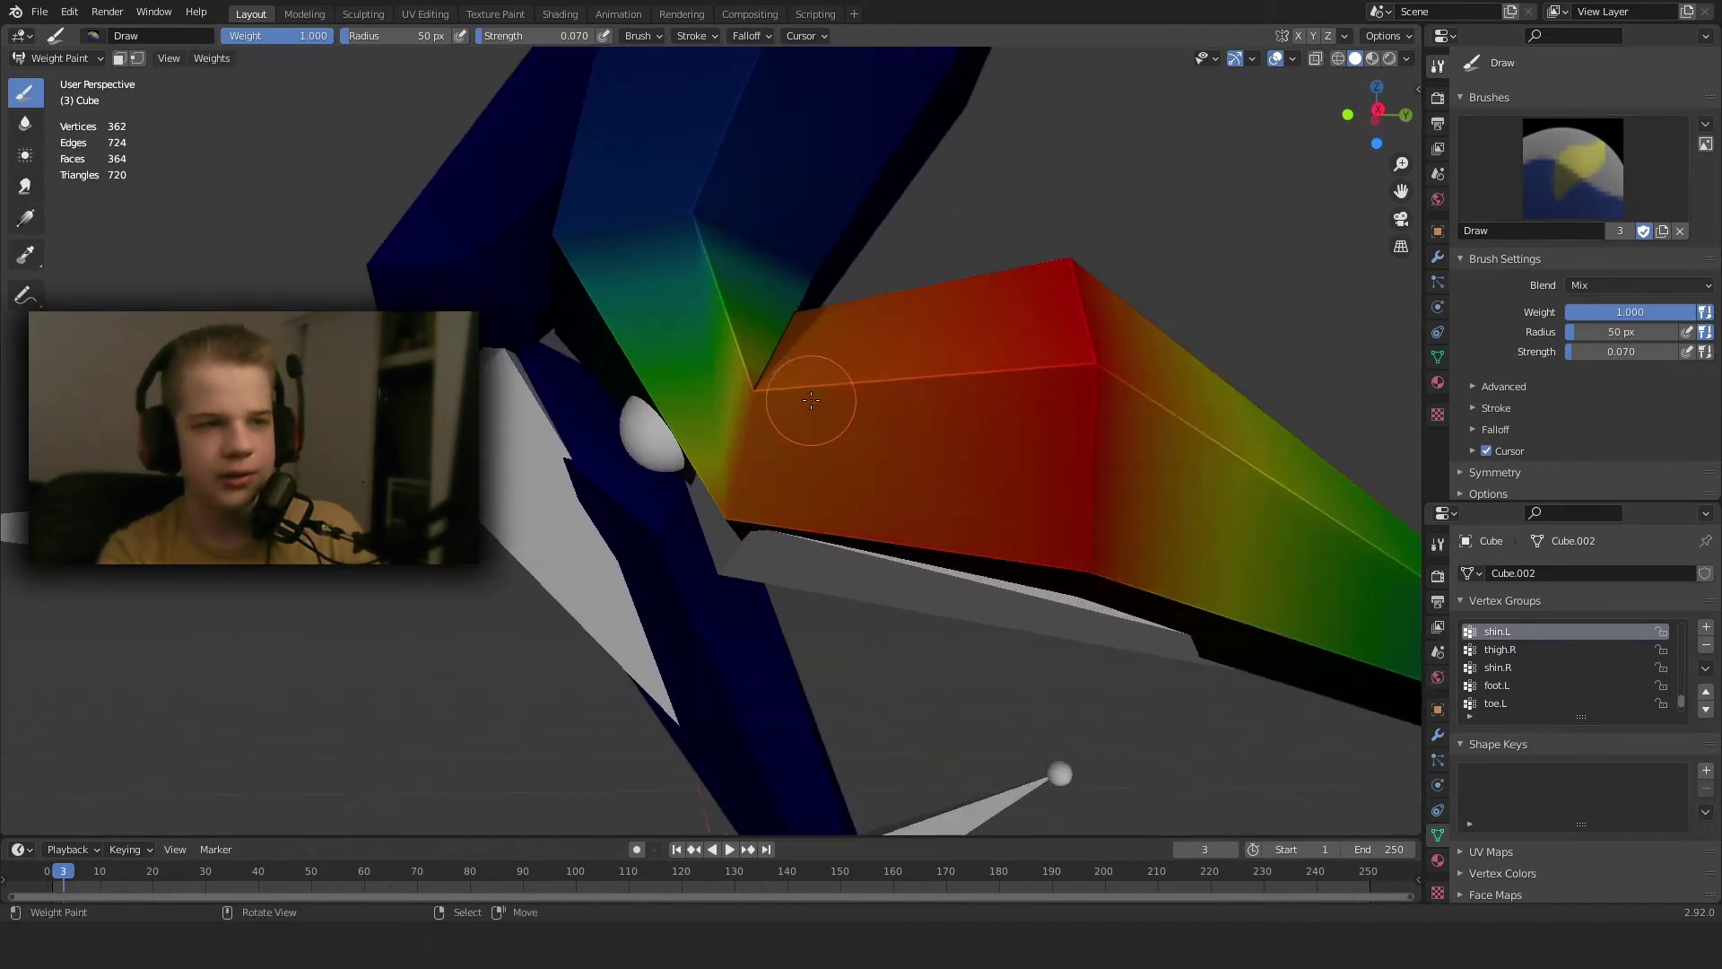
scroll(816, 445, down, 4)
middle_drag(816, 446, 865, 454)
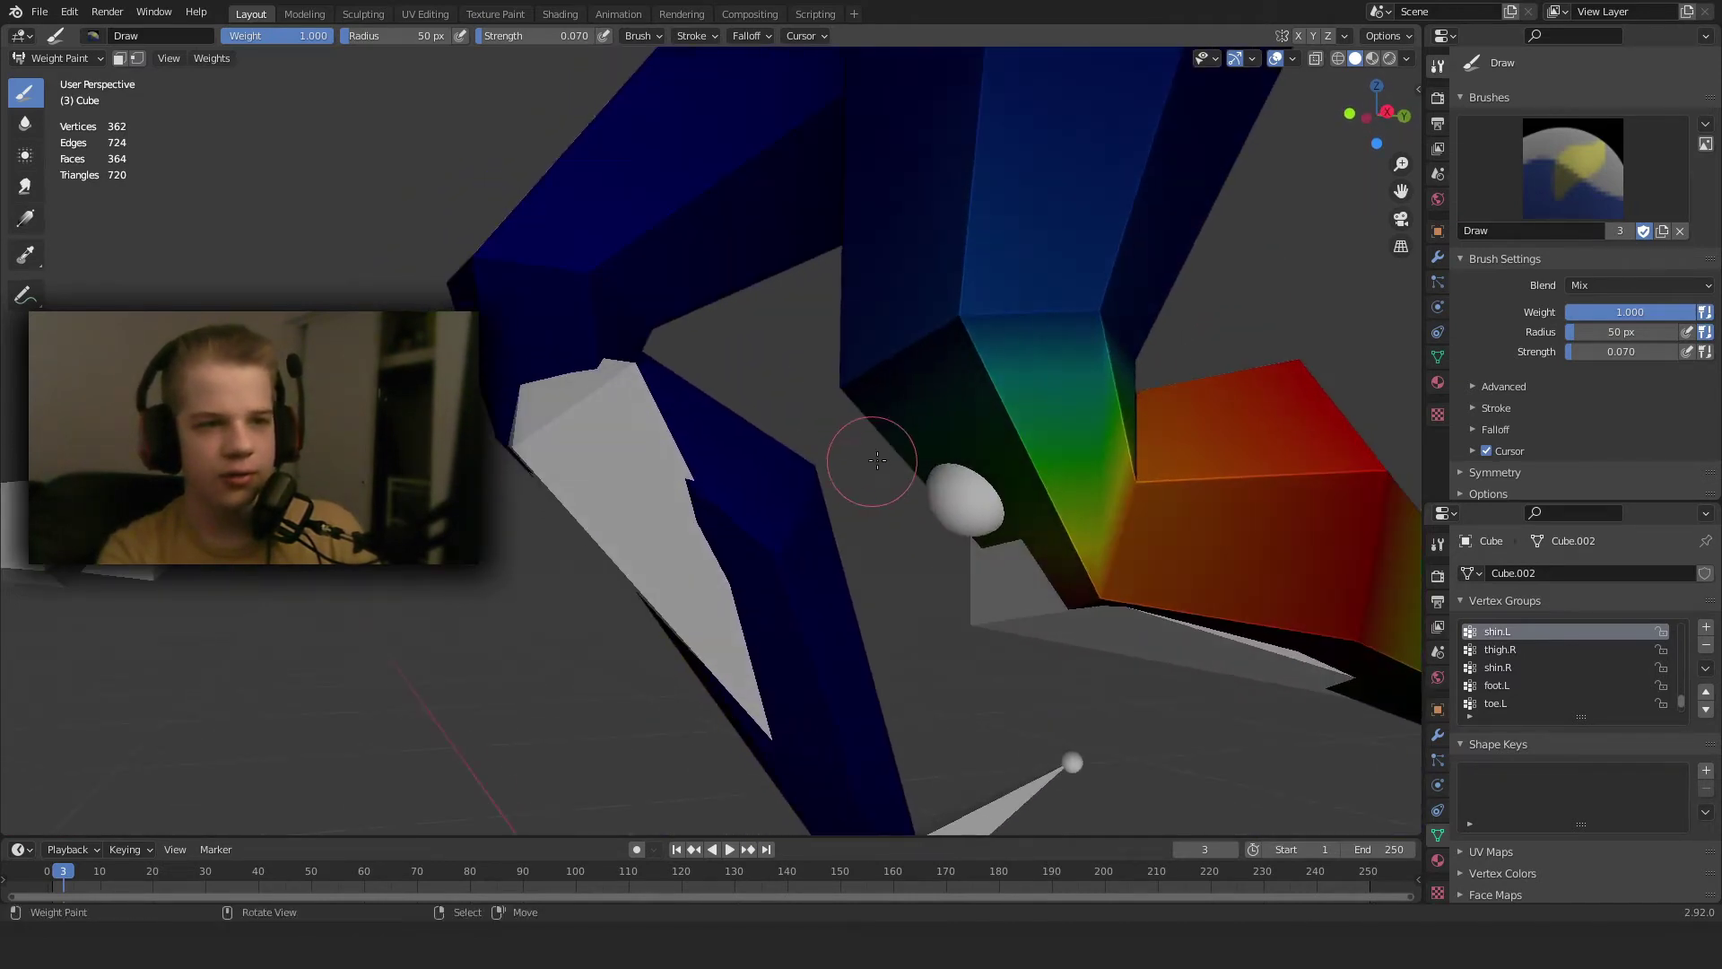
Make thigh.L the active vertex group and remove its weight just above the left knee with the Subtract brush.
click(1516, 651)
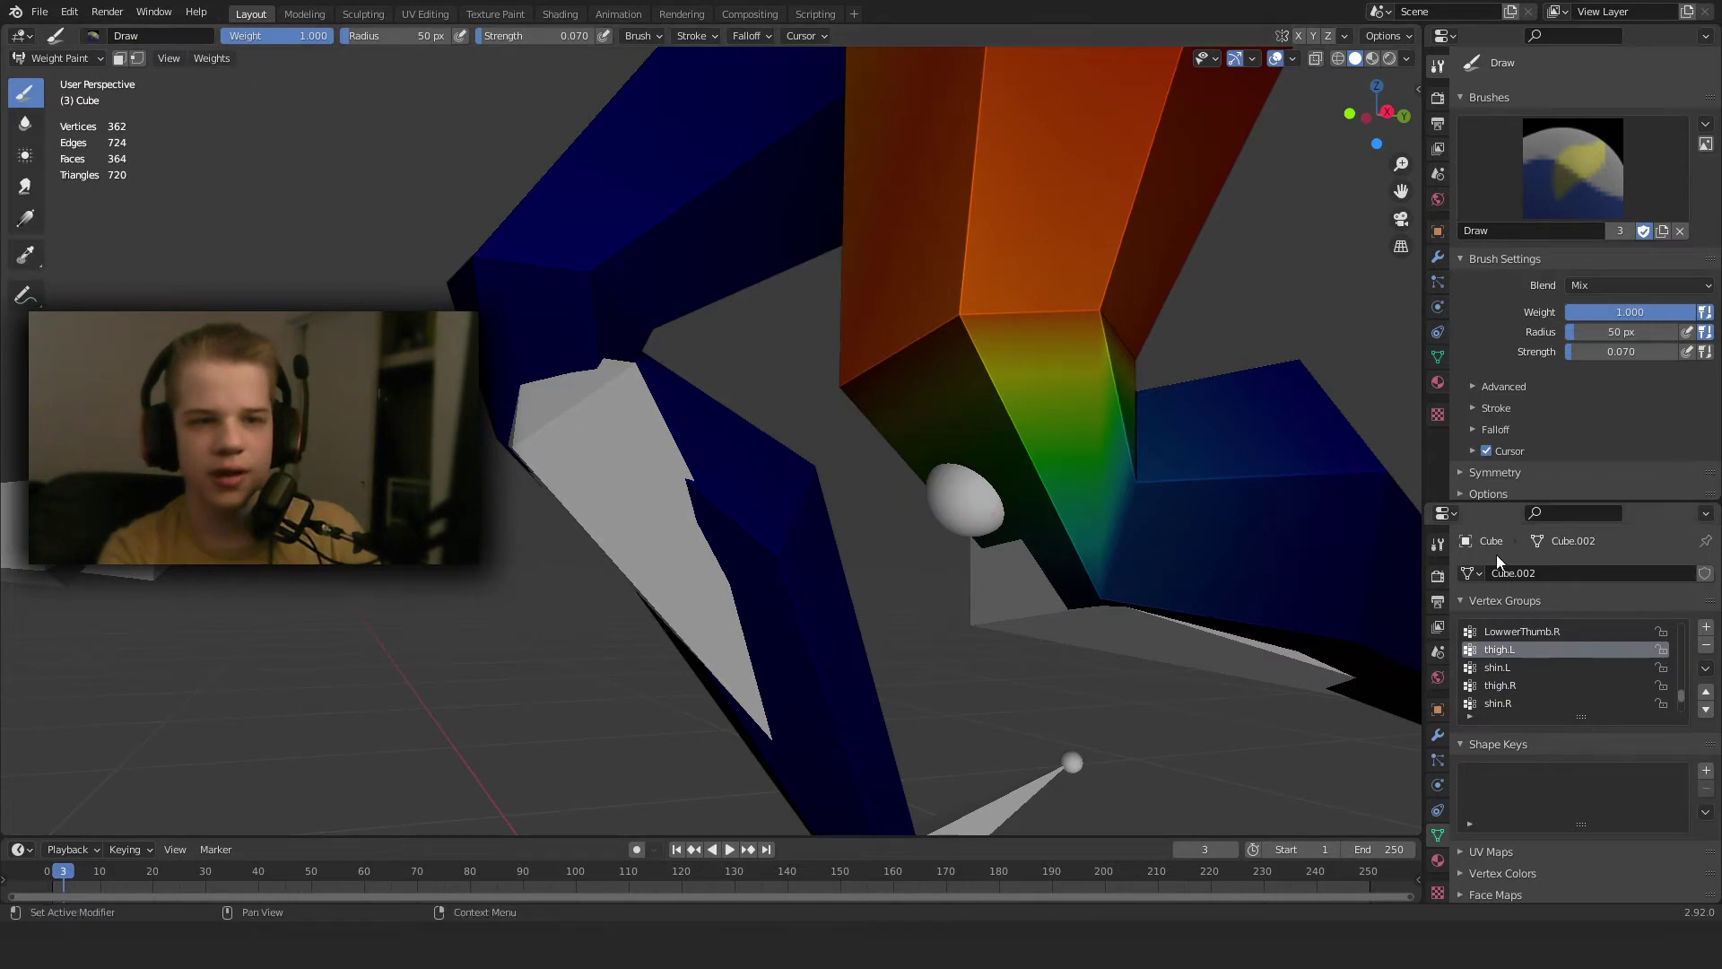
click(1572, 168)
click(1576, 265)
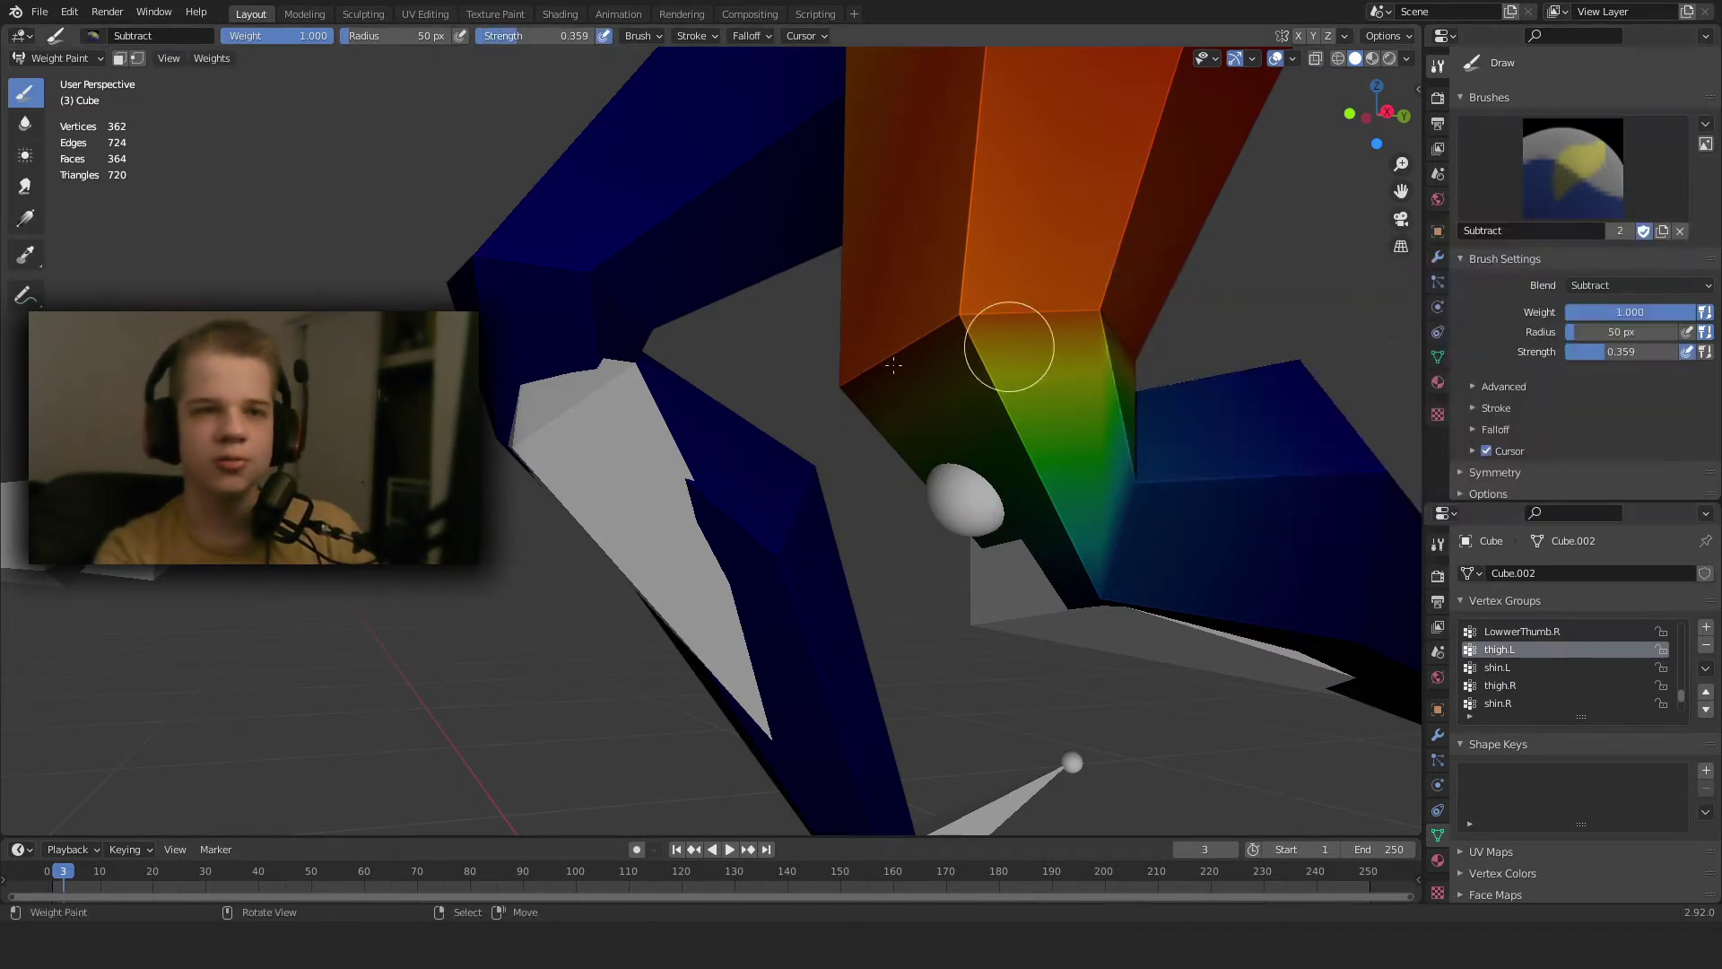
click(952, 330)
click(950, 333)
middle_drag(876, 392, 961, 396)
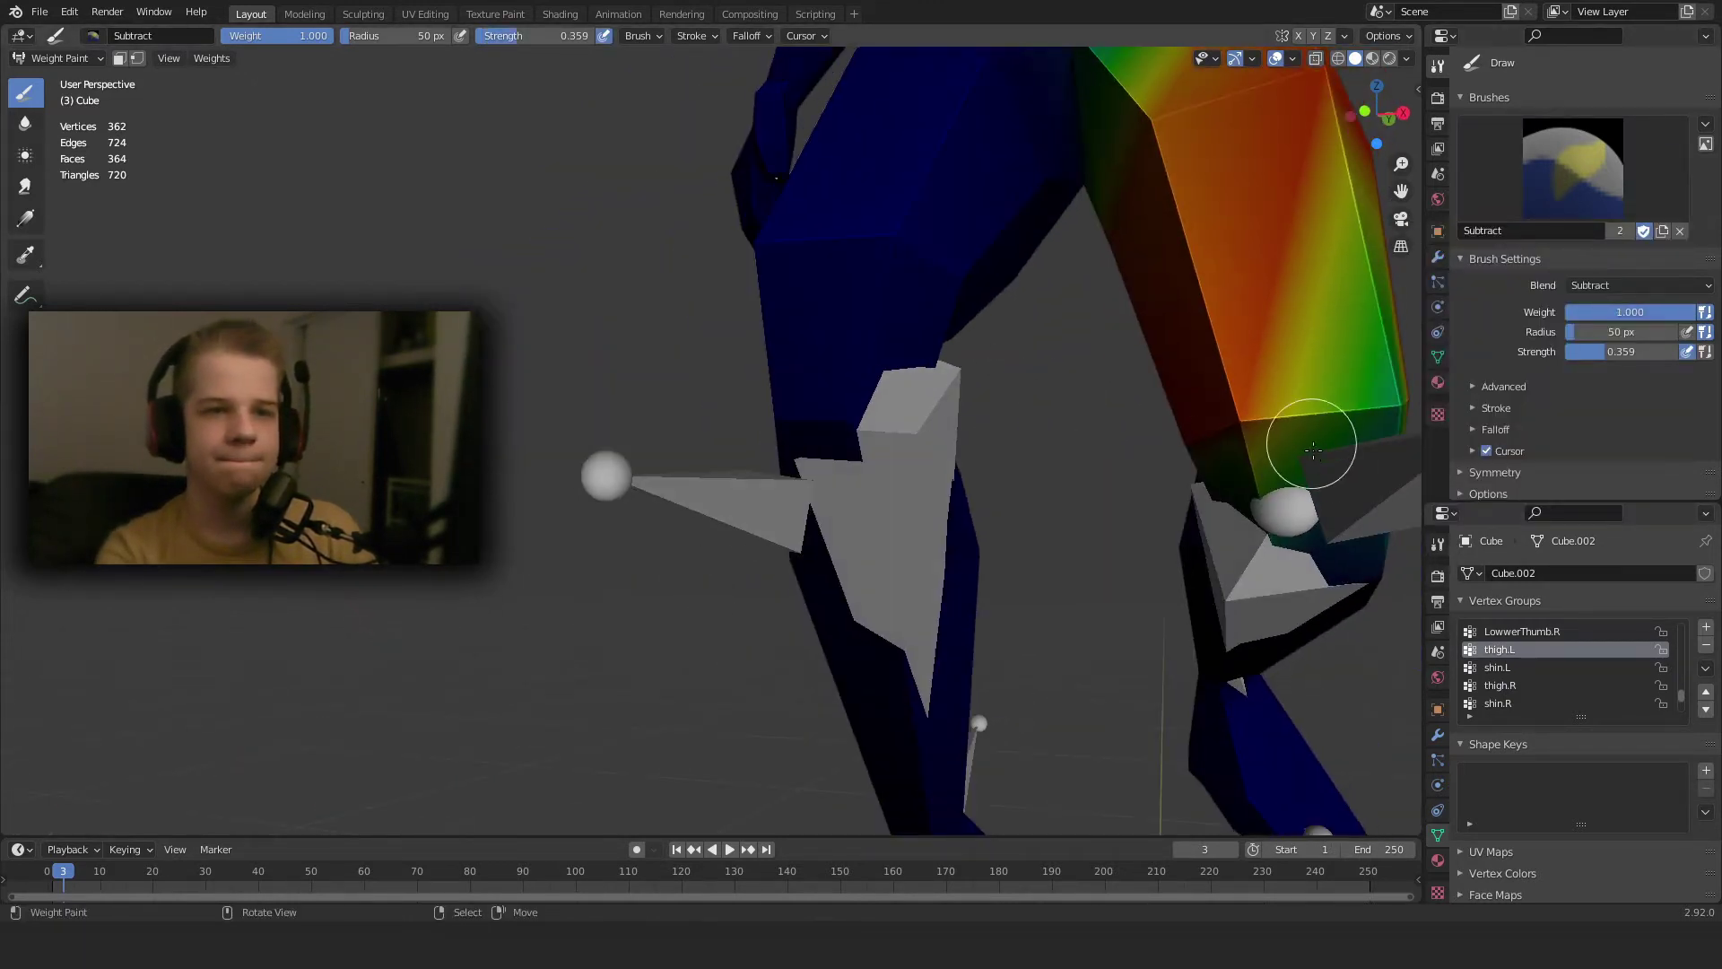
click(1251, 425)
middle_drag(1251, 425, 1203, 392)
drag(1203, 392, 1105, 433)
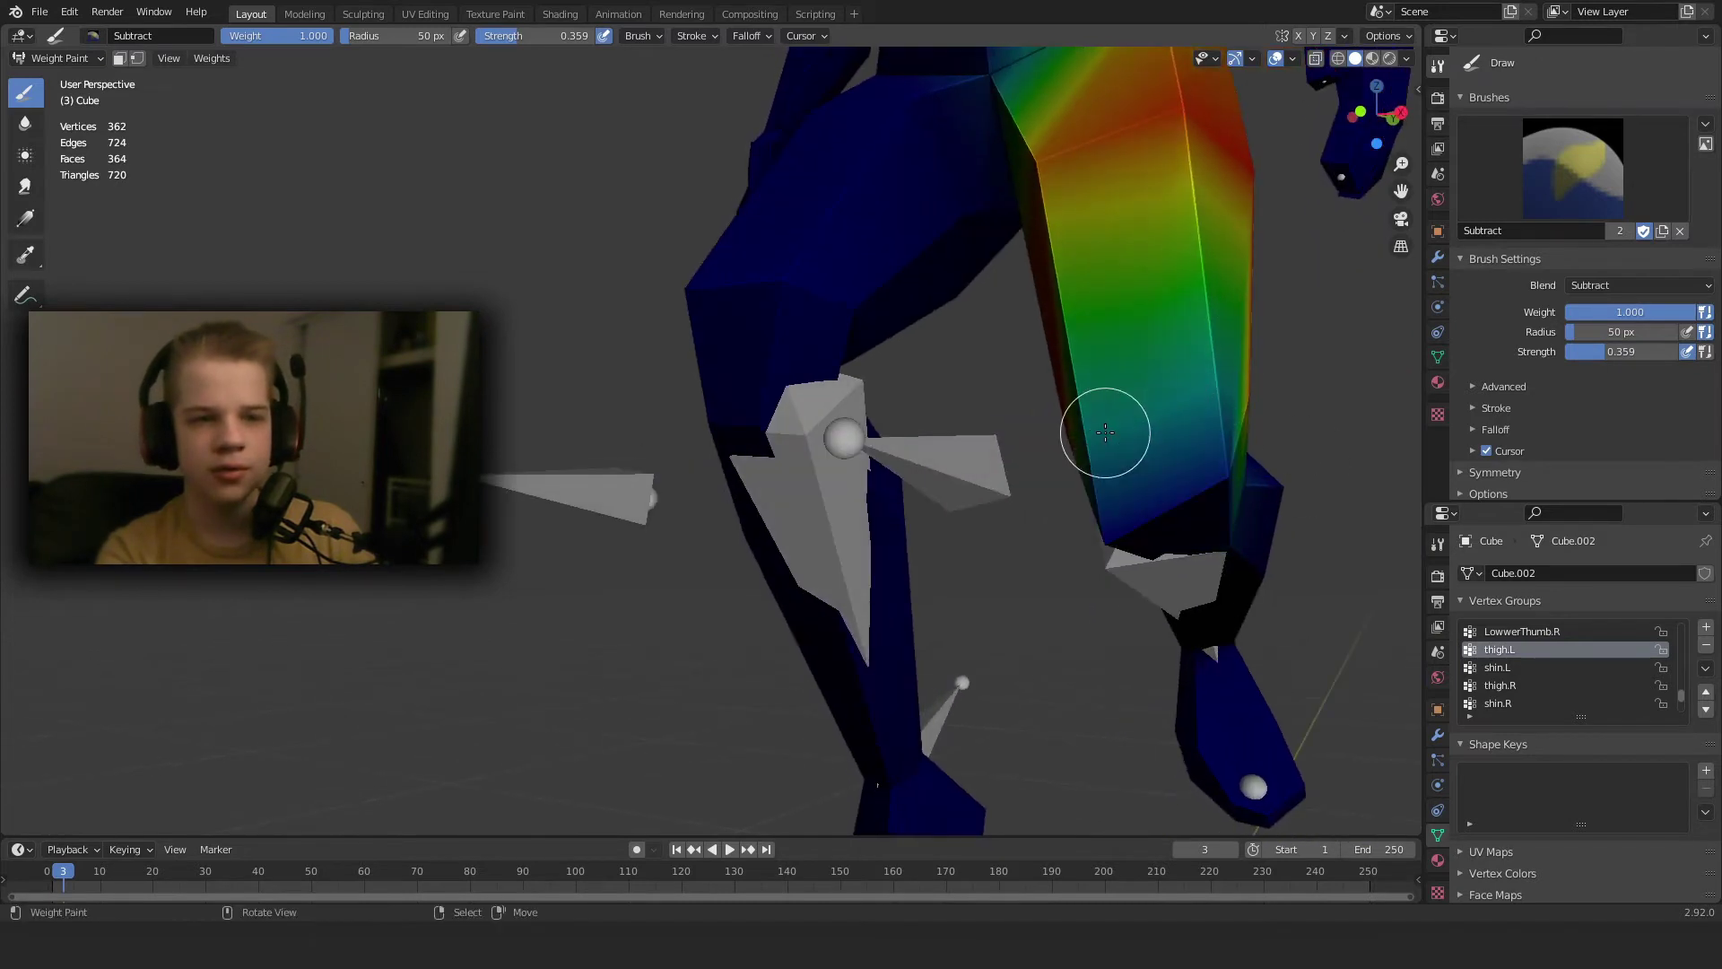
Switch back to the Draw brush at strength 0.070 and restore a little thigh.L weight at the left knee.
middle_drag(1382, 516, 1342, 334)
click(1551, 191)
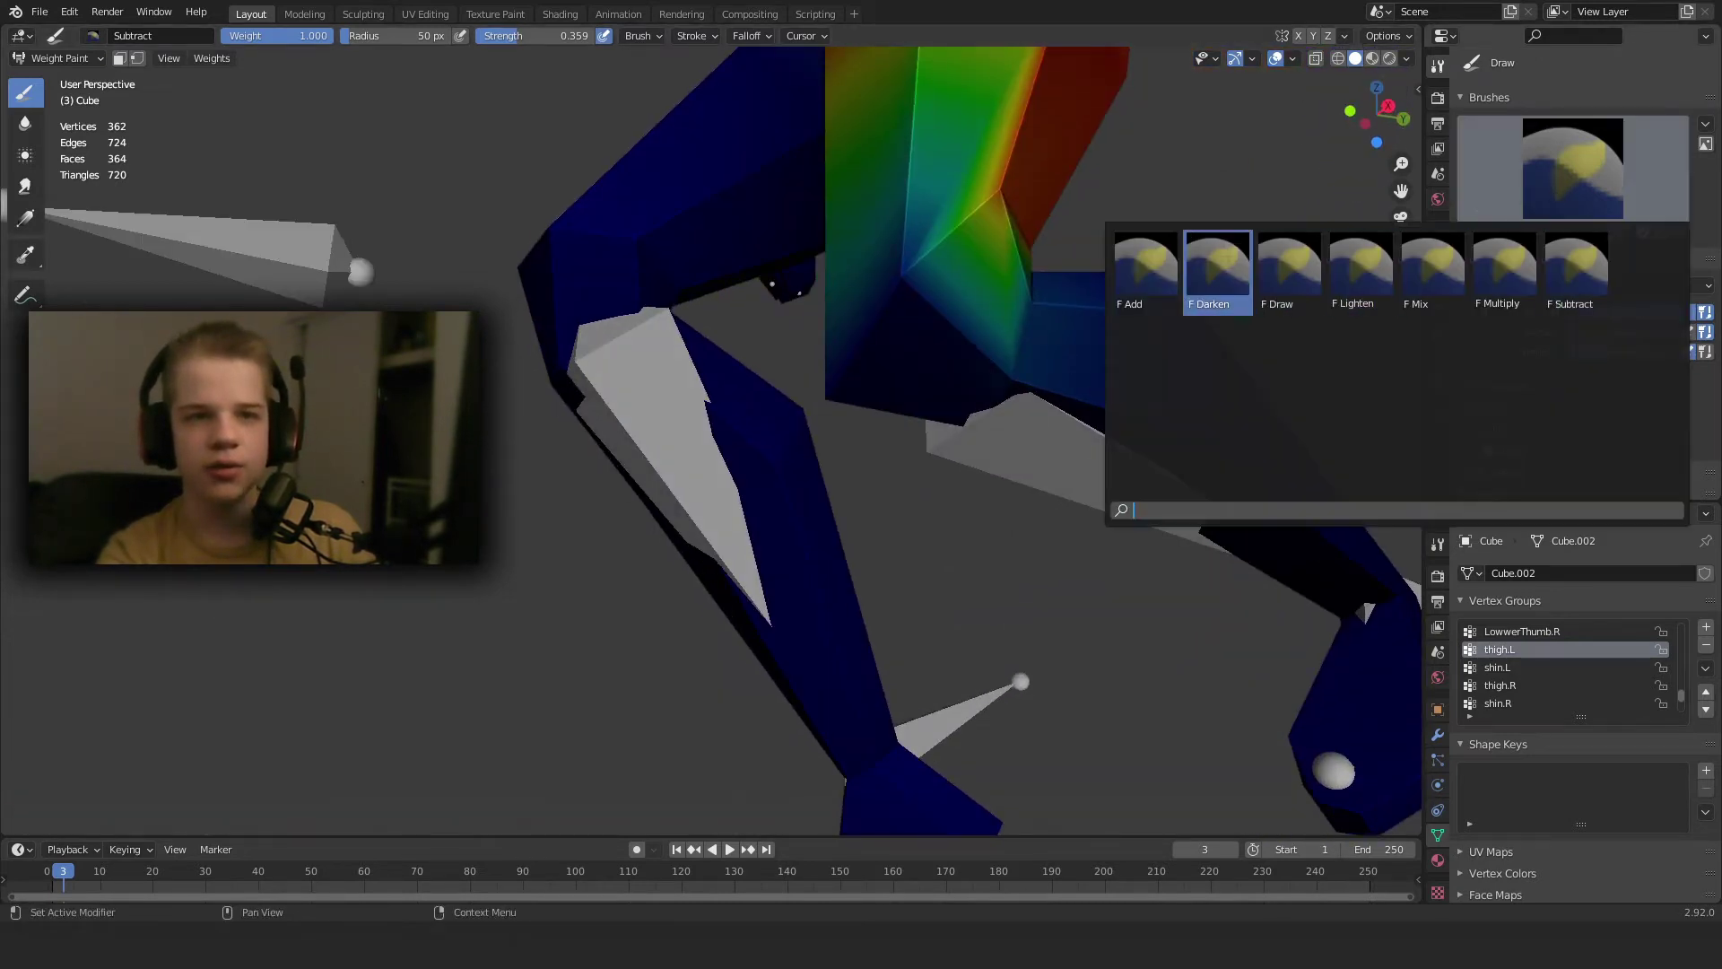
click(1260, 266)
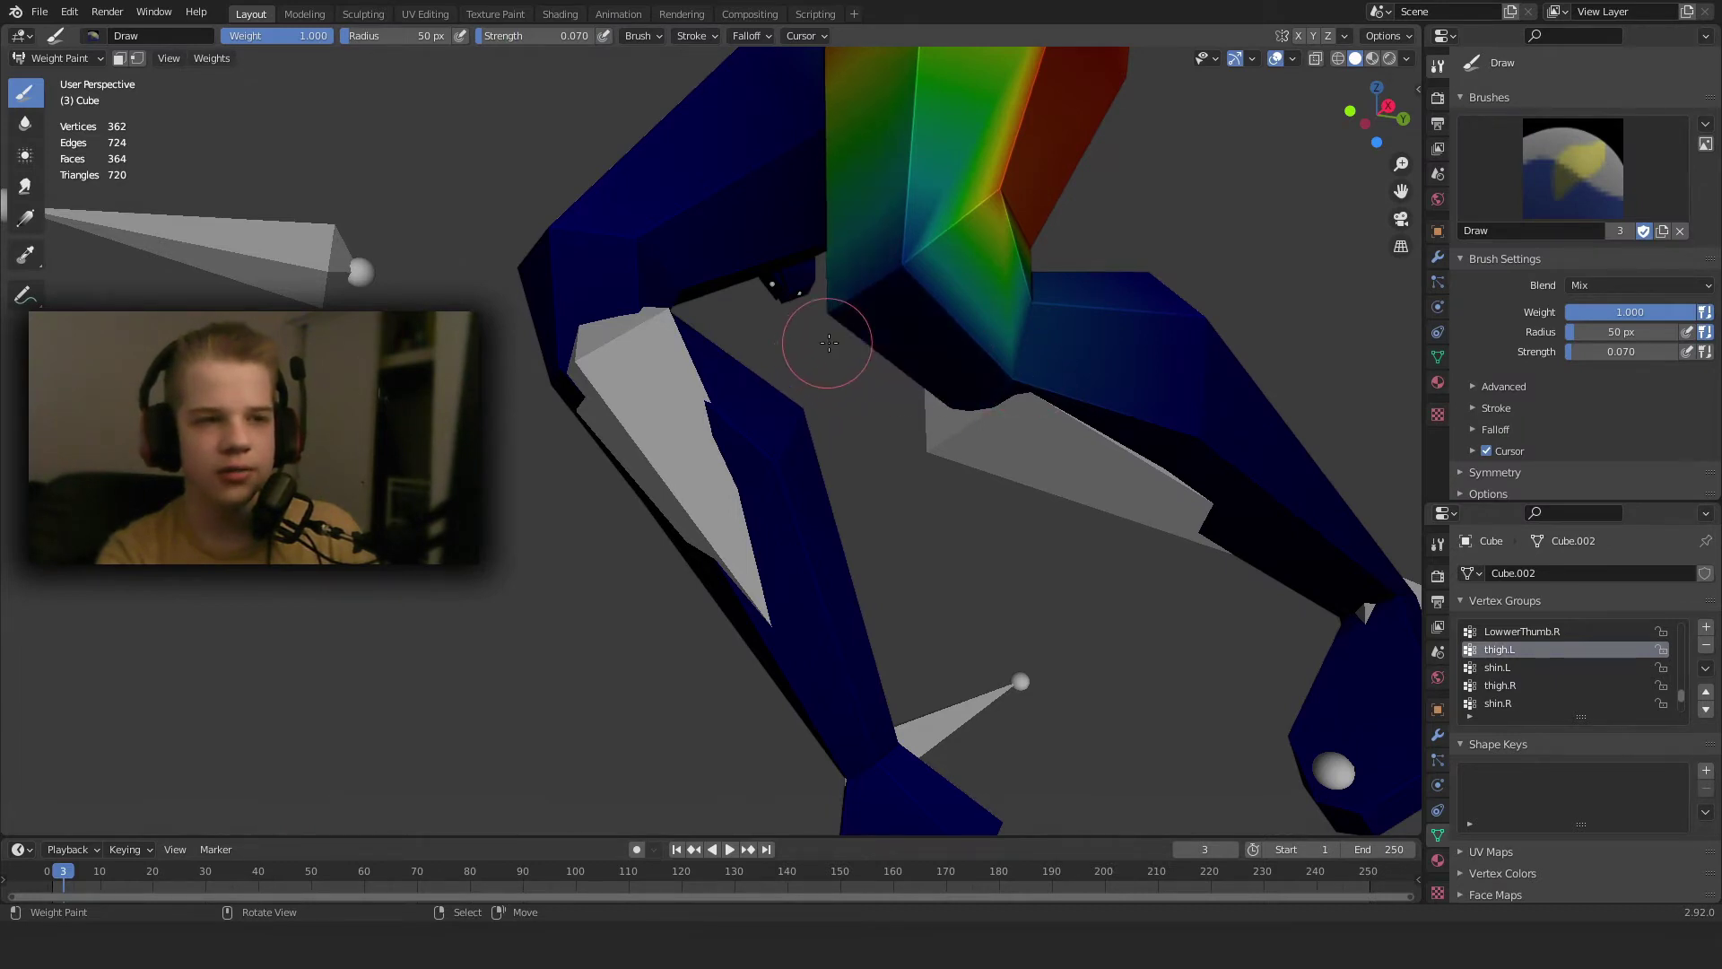
Examine the thigh.L weights around the left knee, thigh and hip from several sides.
middle_drag(829, 343, 1006, 422)
scroll(919, 375, down, 4)
scroll(1007, 424, up, 2)
scroll(706, 456, up, 3)
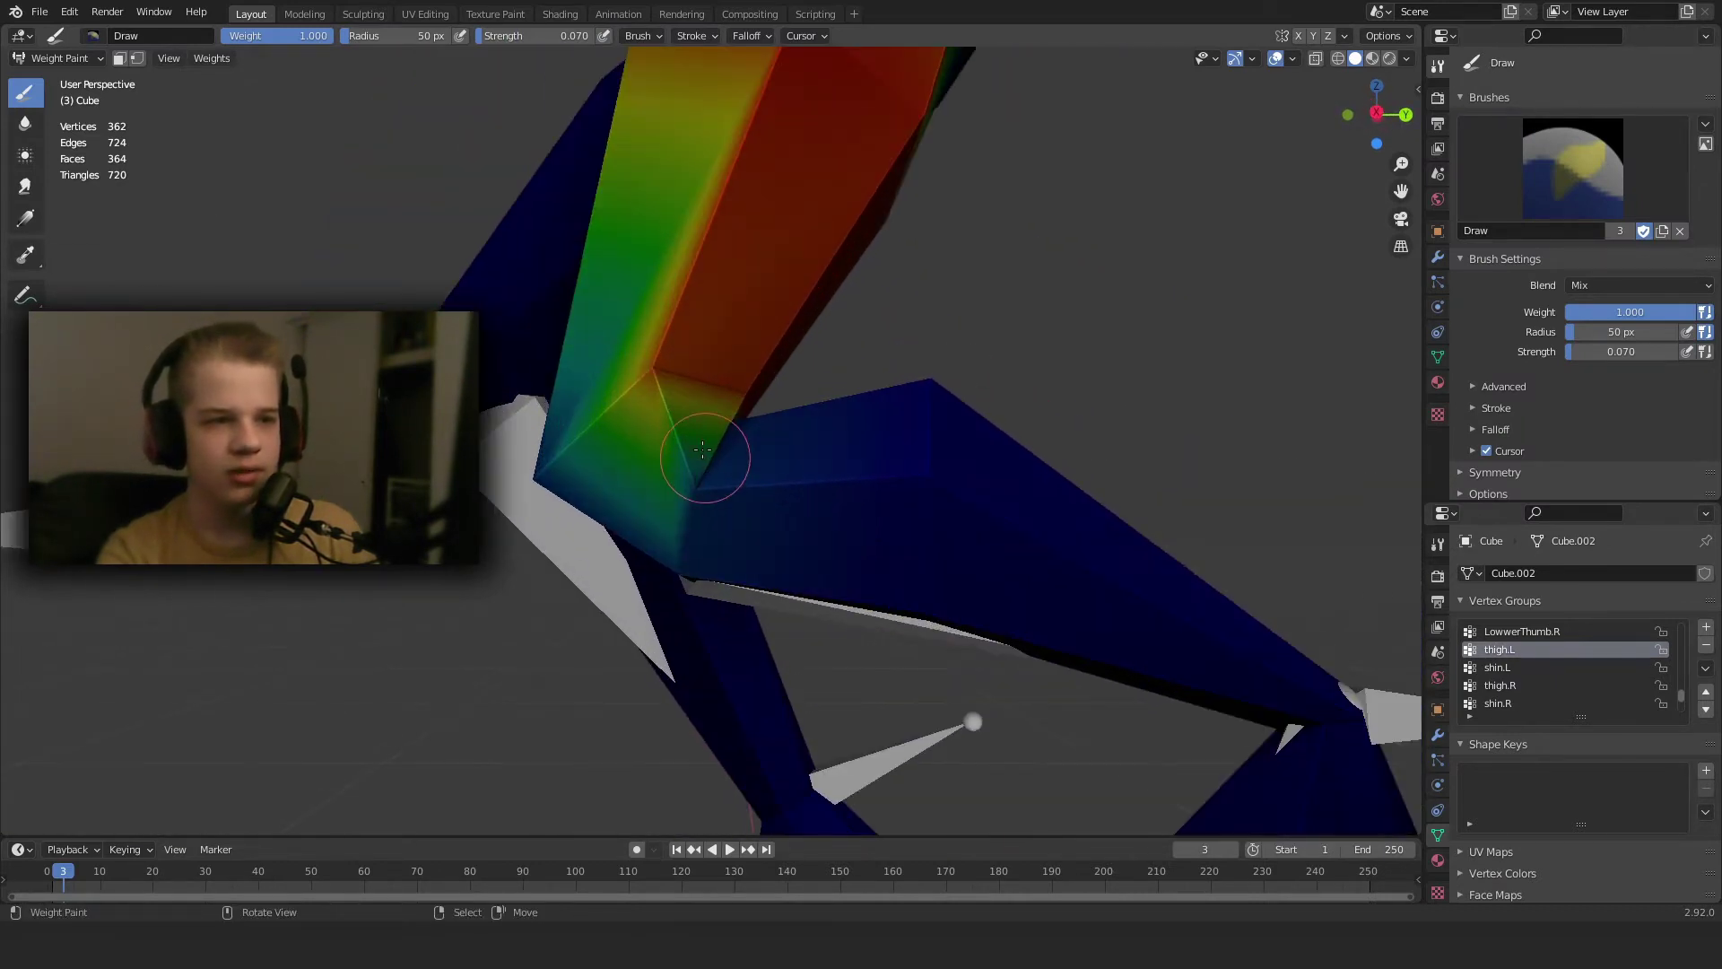
scroll(646, 349, down, 3)
mouse_move(646, 350)
middle_down()
mouse_move(954, 404)
mouse_move(918, 434)
mouse_move(879, 530)
middle_up()
scroll(904, 362, up, 4)
scroll(1080, 519, down, 4)
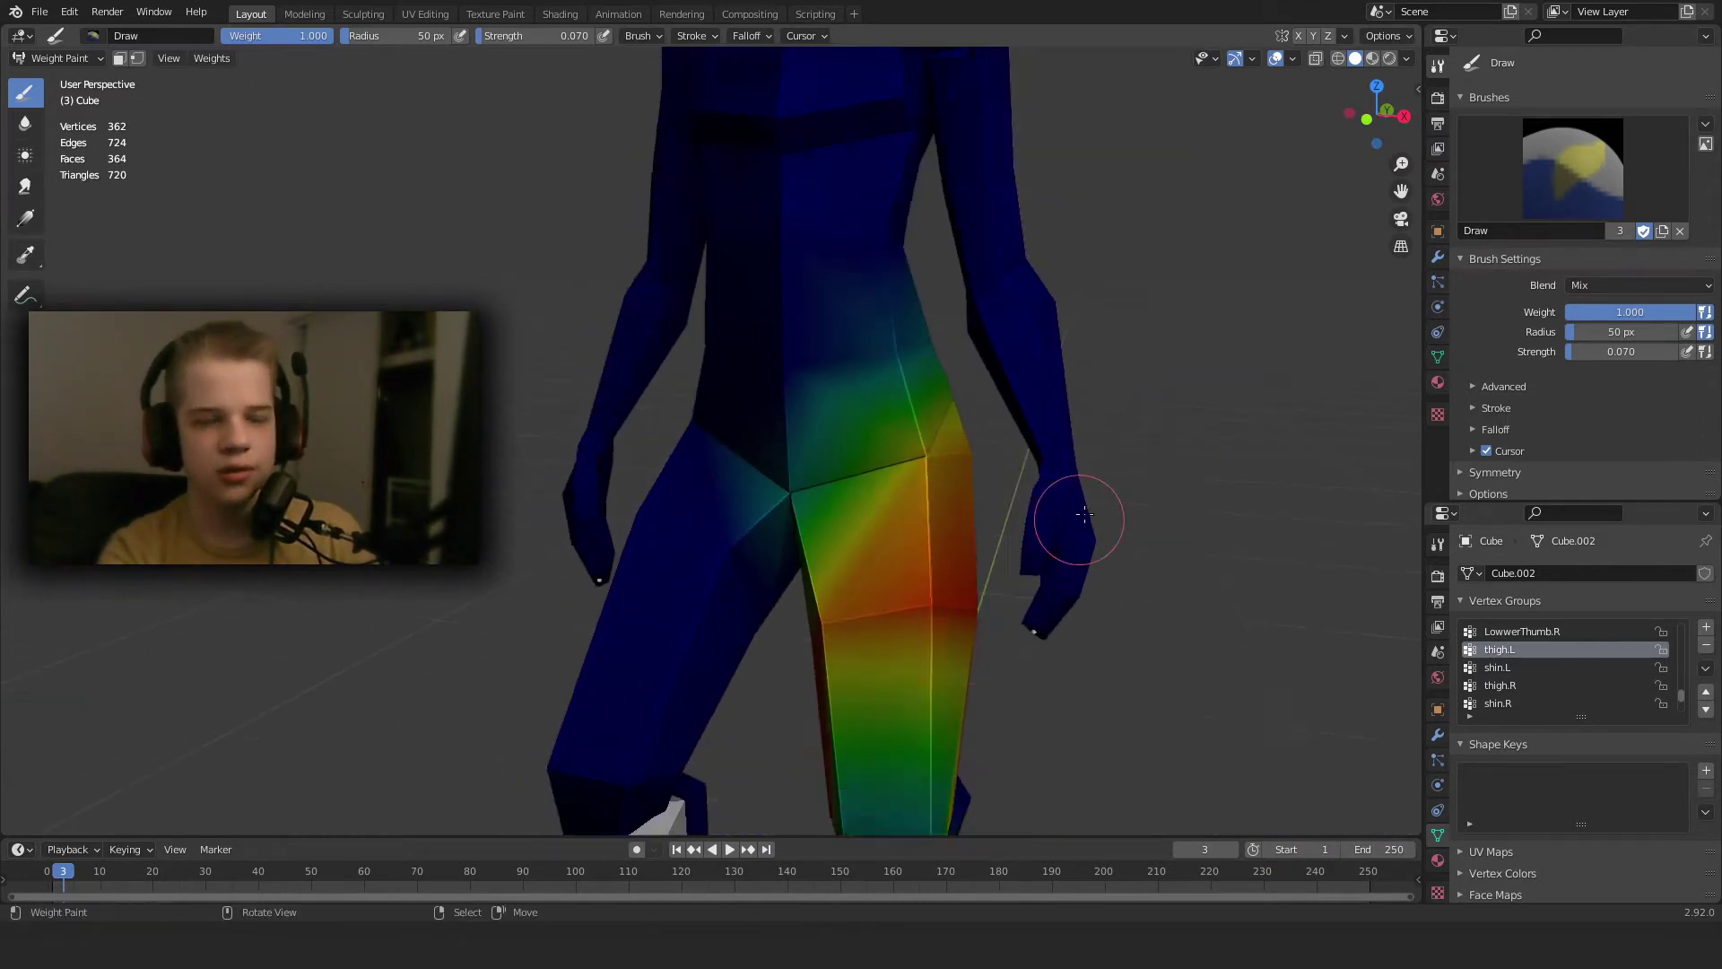
mouse_move(1021, 495)
middle_down()
mouse_move(794, 423)
mouse_move(596, 538)
middle_up()
Make shin.L the active vertex group and remove some of its weight just above the left knee with the Subtract brush at strength 0.054.
scroll(596, 538, up, 6)
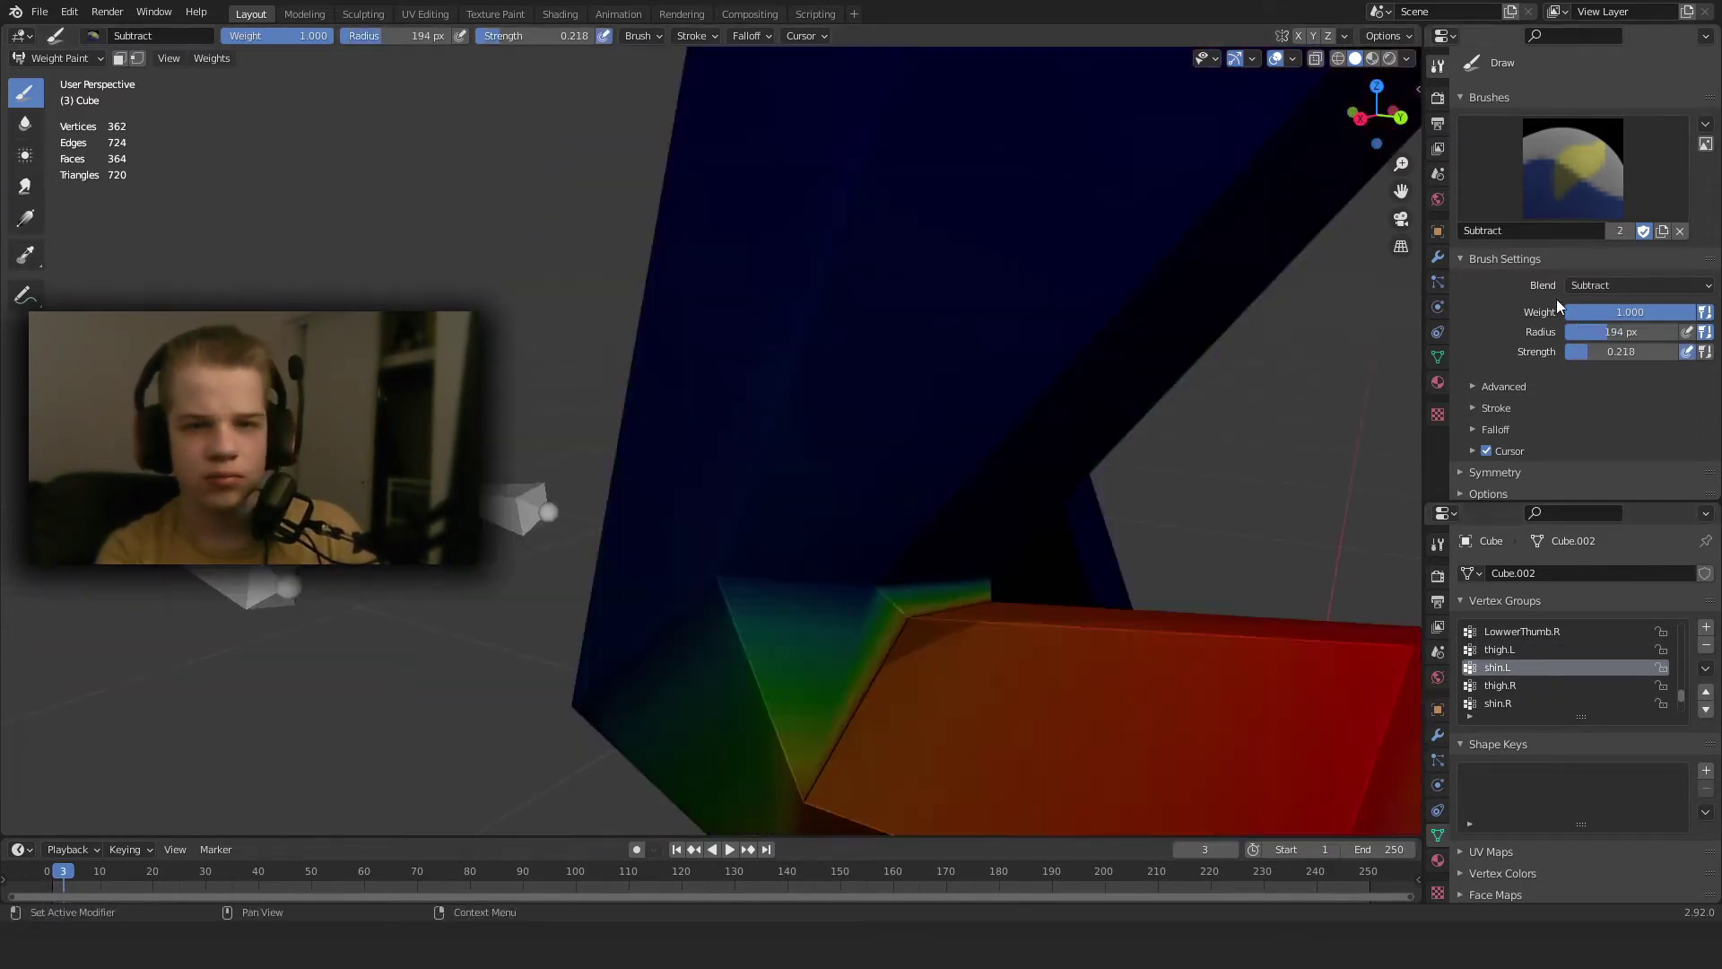
drag(1620, 351, 1619, 351)
drag(873, 599, 939, 596)
middle_drag(974, 592, 639, 610)
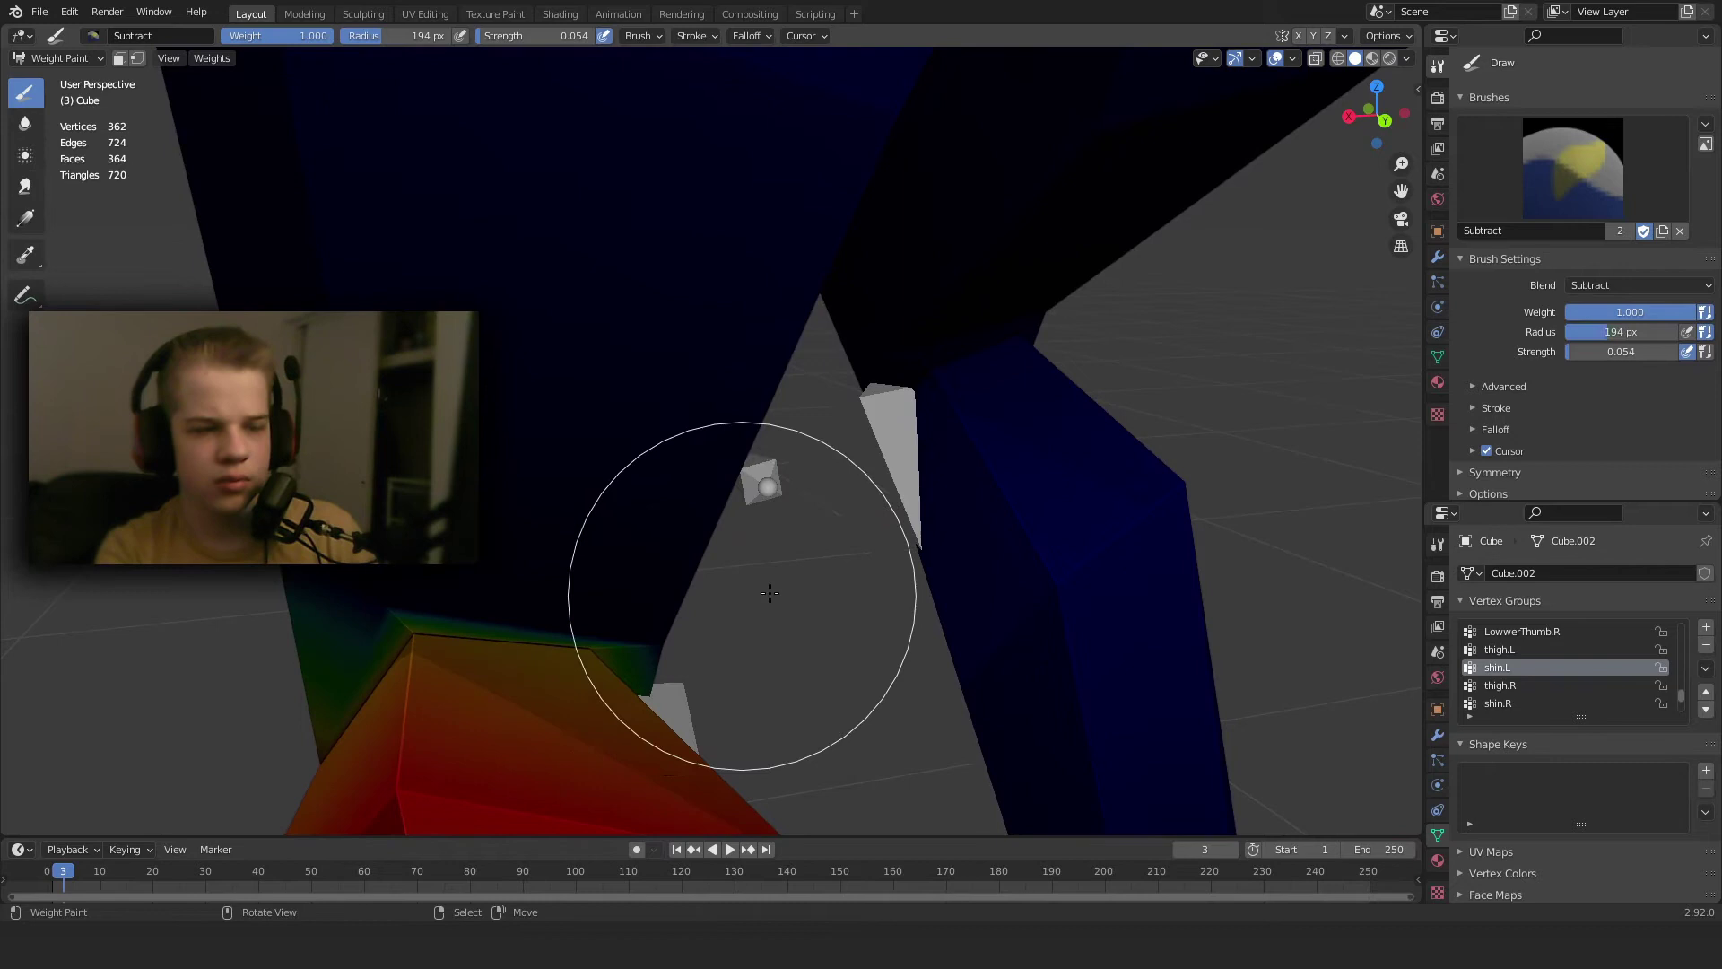
scroll(770, 593, down, 7)
middle_drag(770, 593, 1102, 538)
scroll(1101, 538, down, 2)
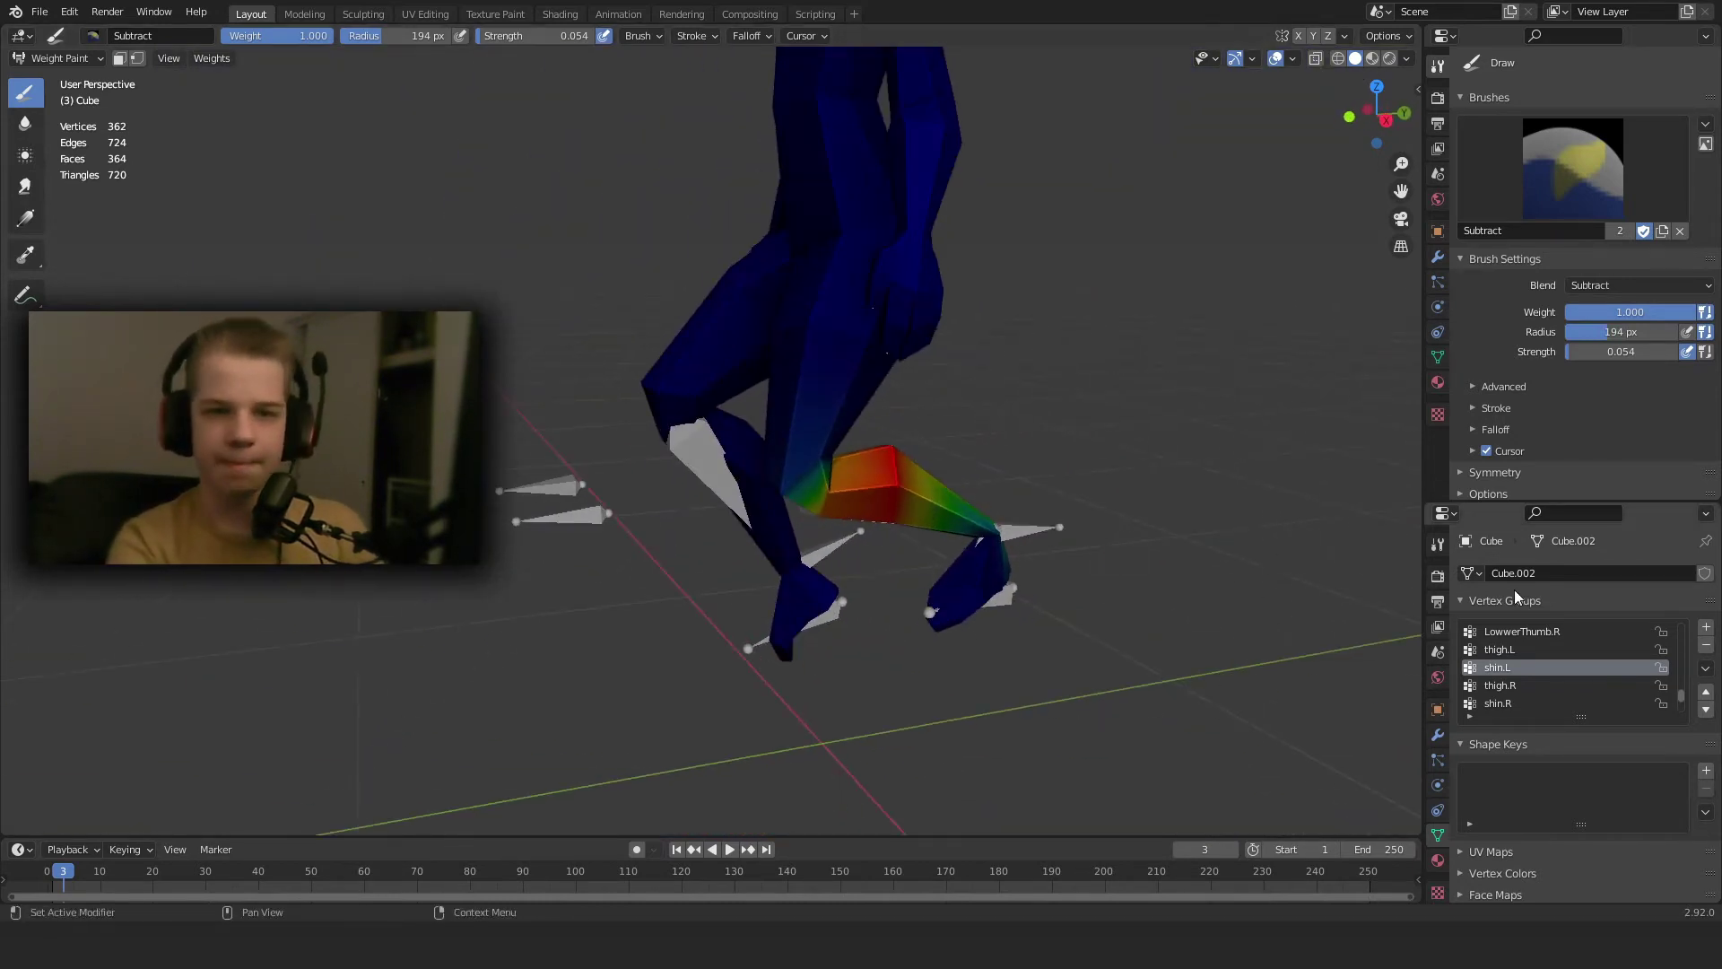
Make LowwerThumb.R the active vertex group and check its weights on the right thumb.
click(1523, 633)
middle_drag(1211, 627, 1022, 626)
scroll(771, 619, up, 3)
middle_drag(709, 617, 857, 566)
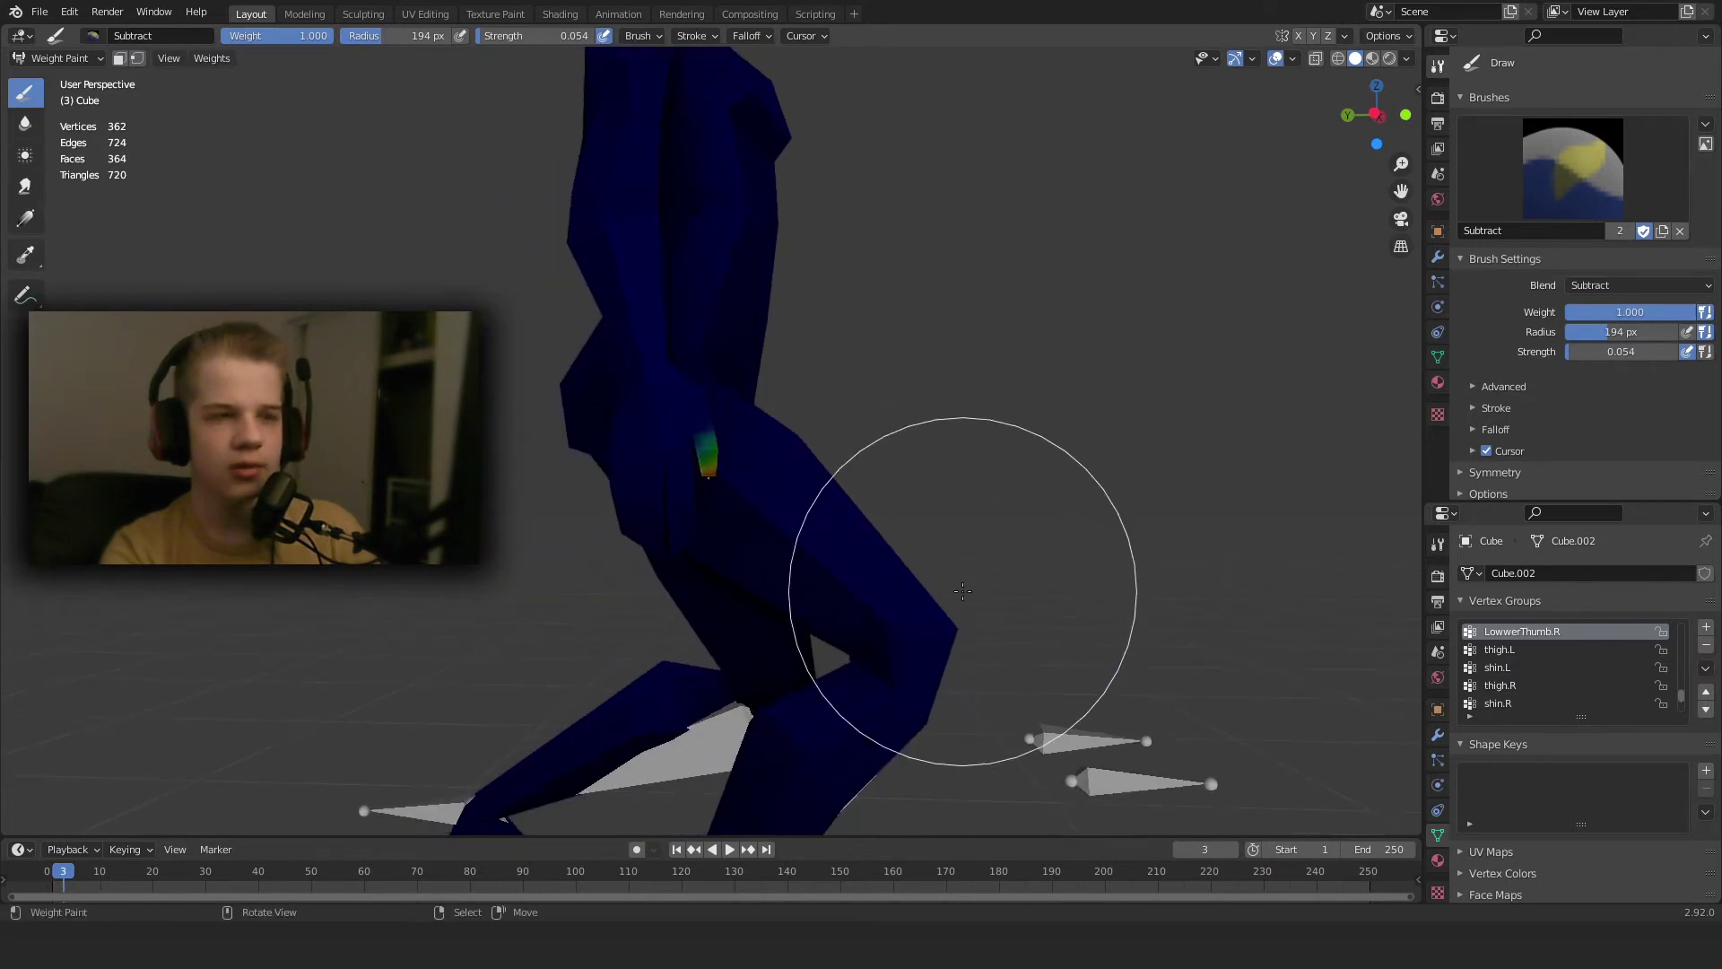
scroll(957, 588, up, 4)
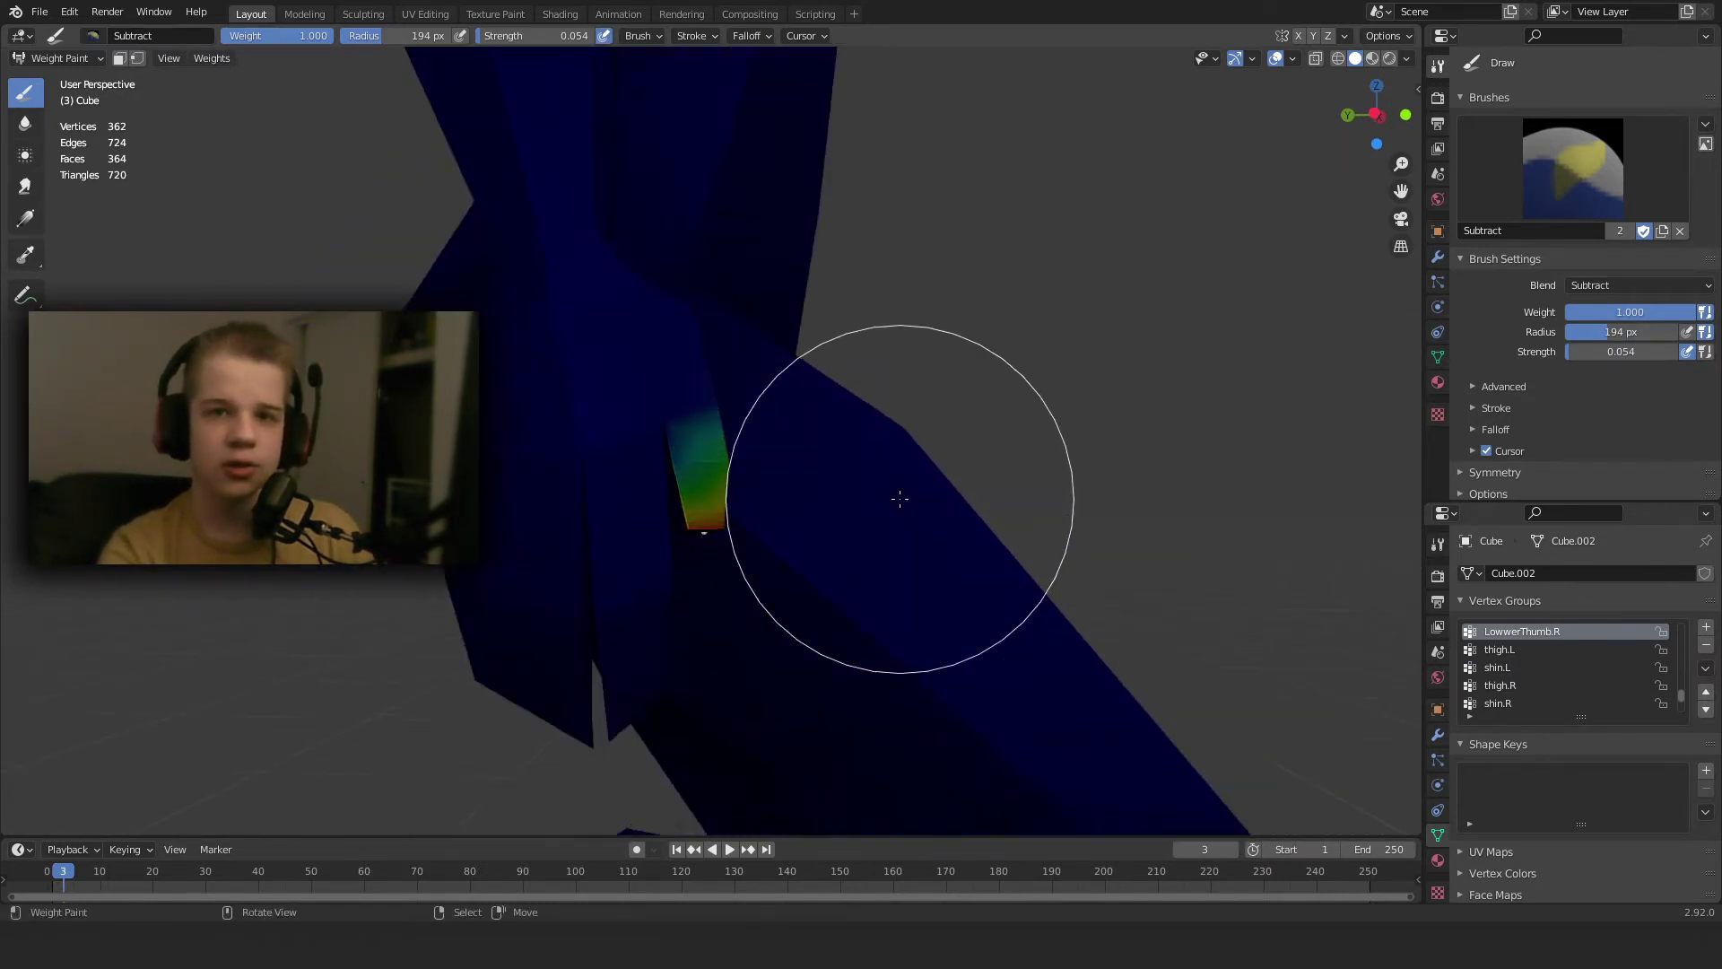
In Edit Mode, select the tip segment of the right hand's thumb and assign it to LowwerThumb.R at weight 1.000.
key(Tab)
key(1)
key(z)
click(623, 550)
scroll(773, 553, up, 3)
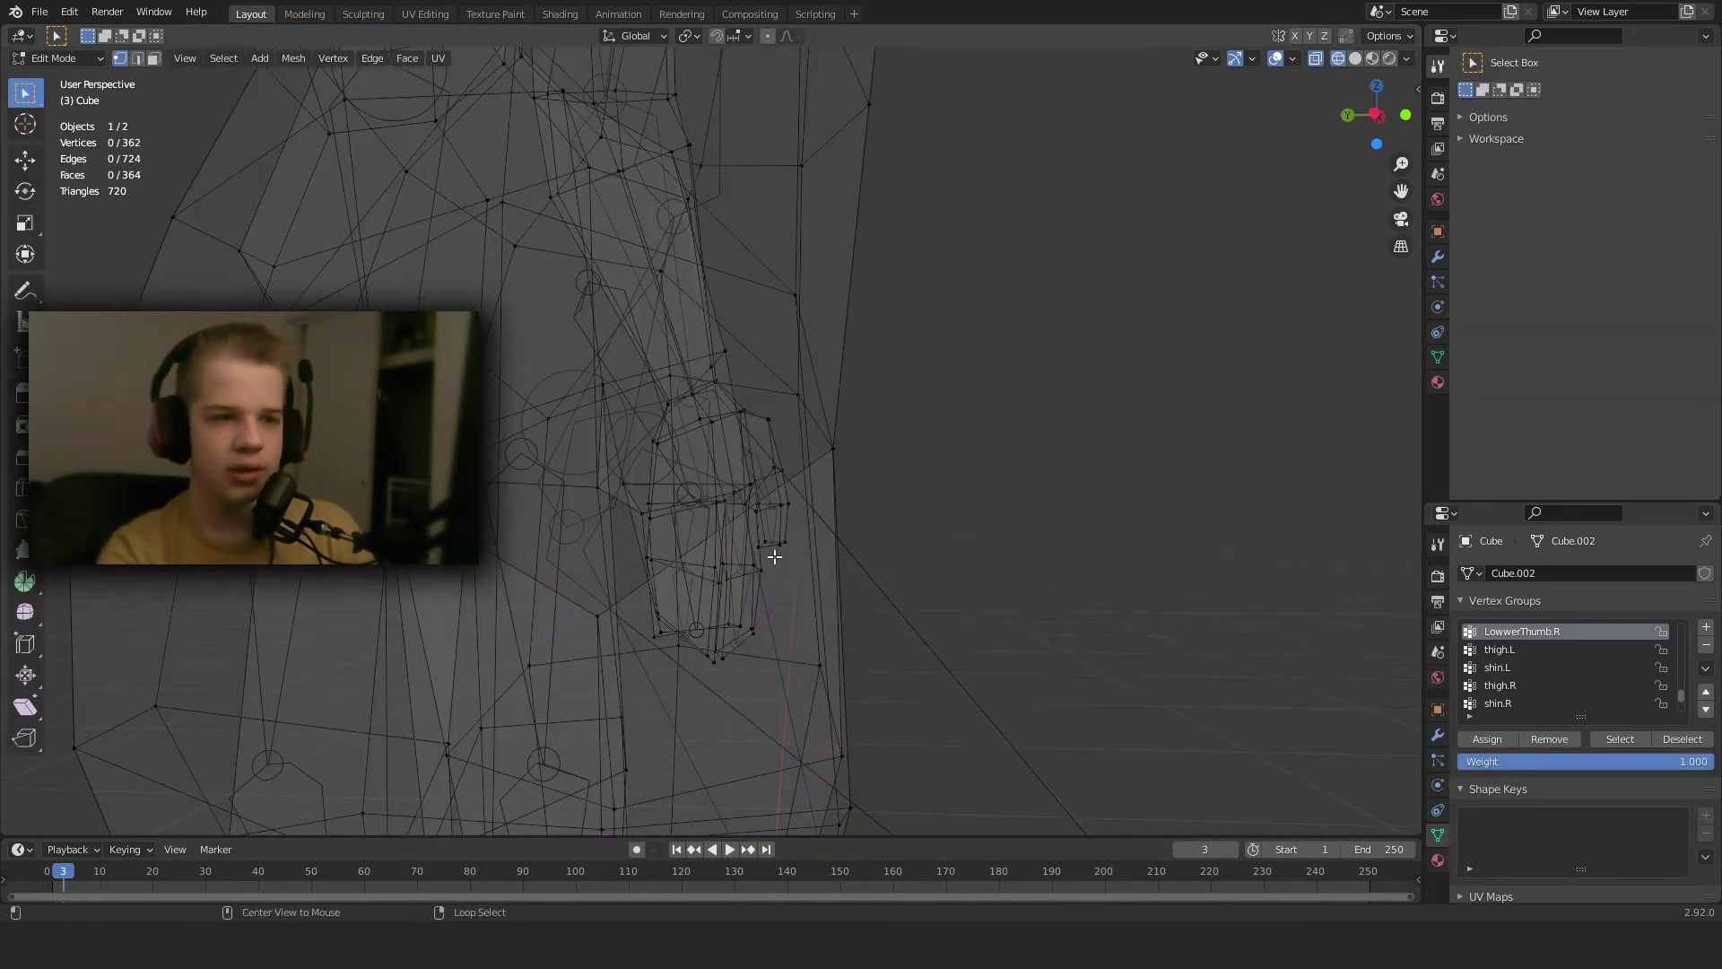
middle_drag(773, 554, 703, 546)
key(z)
click(830, 546)
middle_drag(756, 609, 815, 573)
key(3)
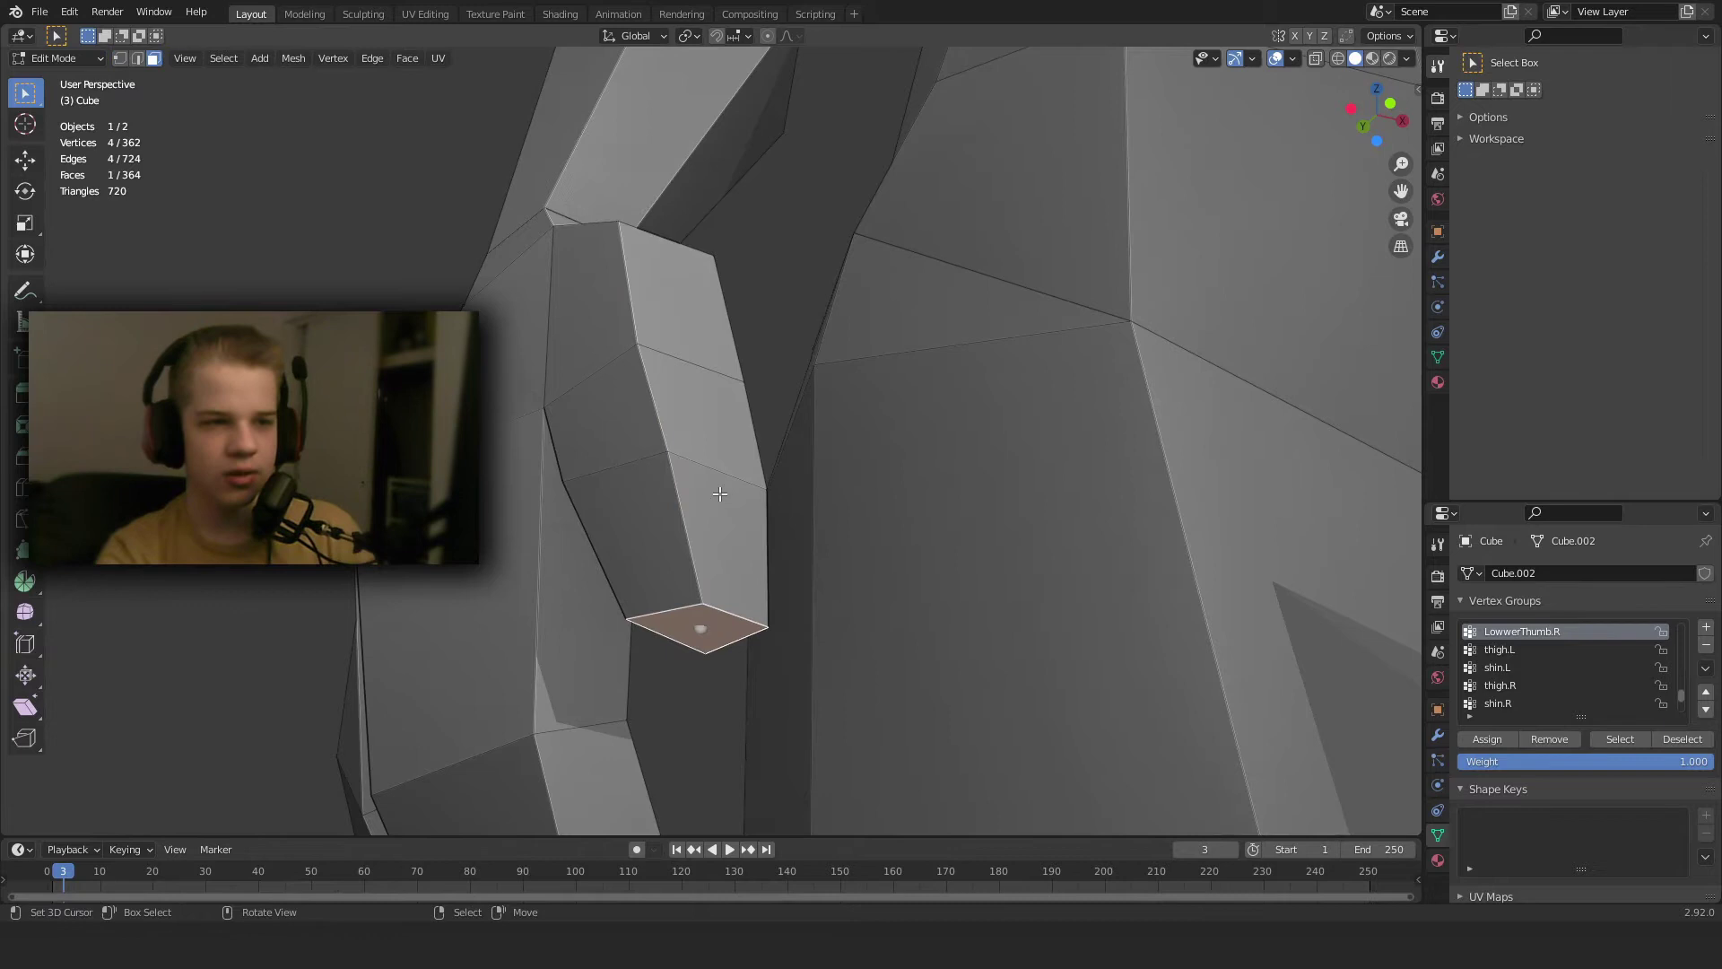
key(ctrl+KP_Add)
scroll(812, 506, down, 4)
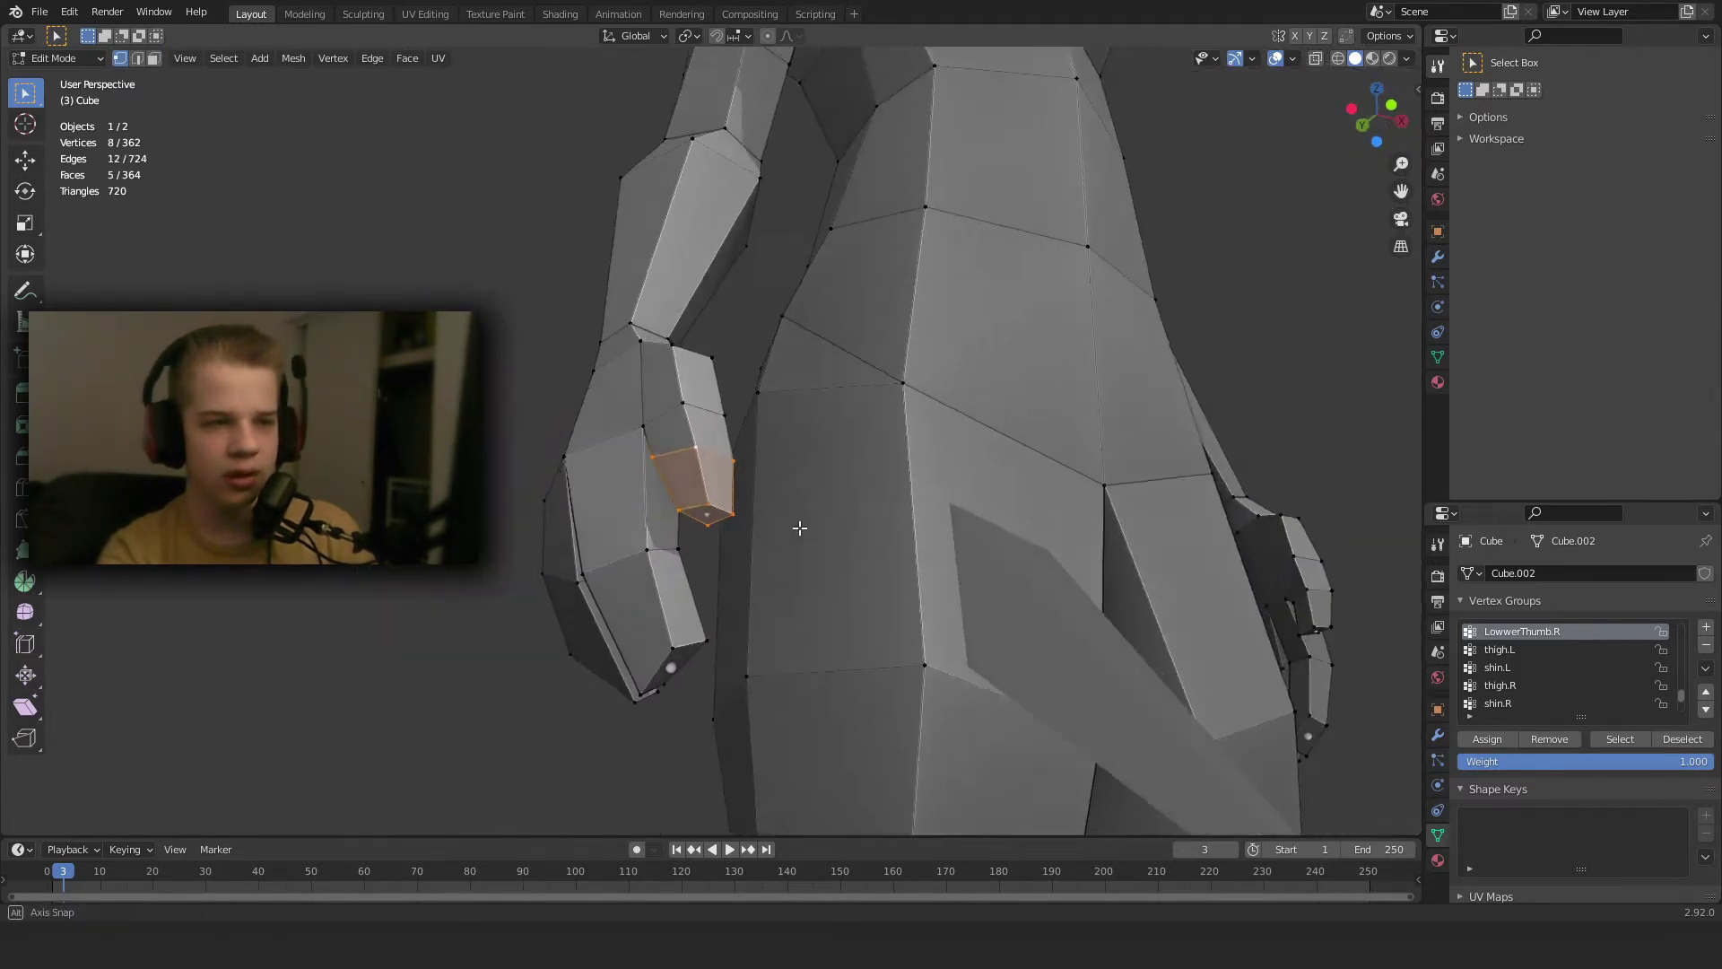
middle_drag(799, 526, 830, 567)
click(1494, 741)
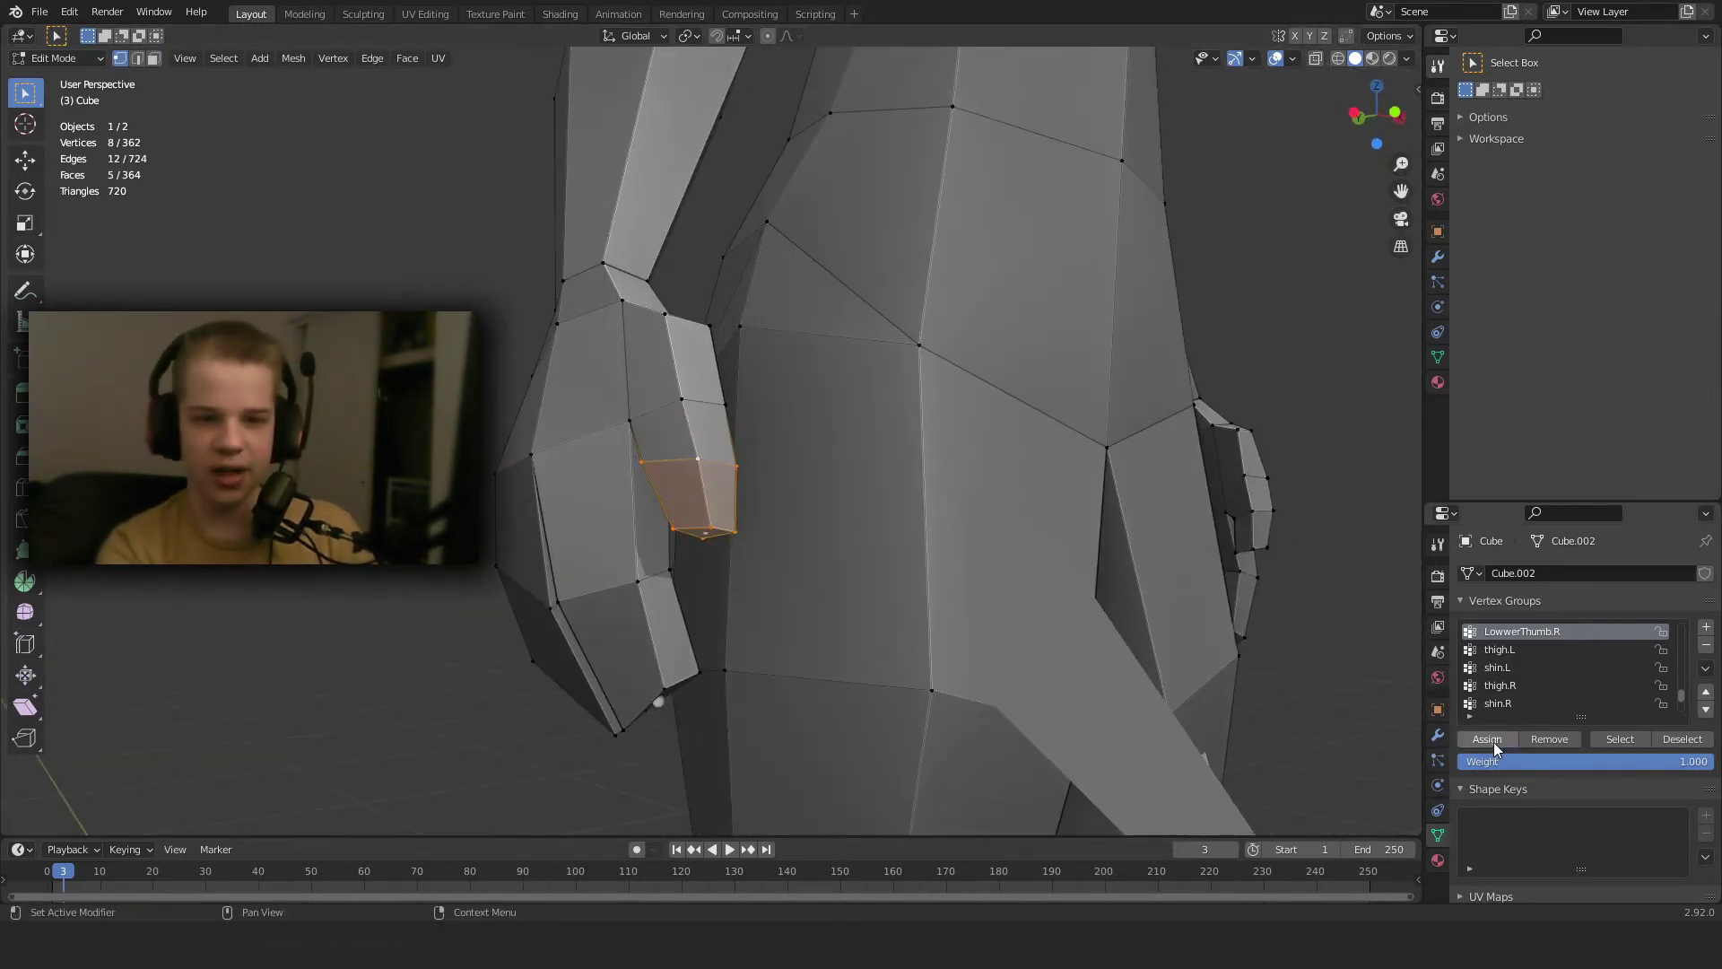
Return to Weight Paint mode and check the LowwerThumb.R weights on the thumb.
key(Tab)
middle_drag(742, 628, 650, 649)
scroll(647, 538, up, 6)
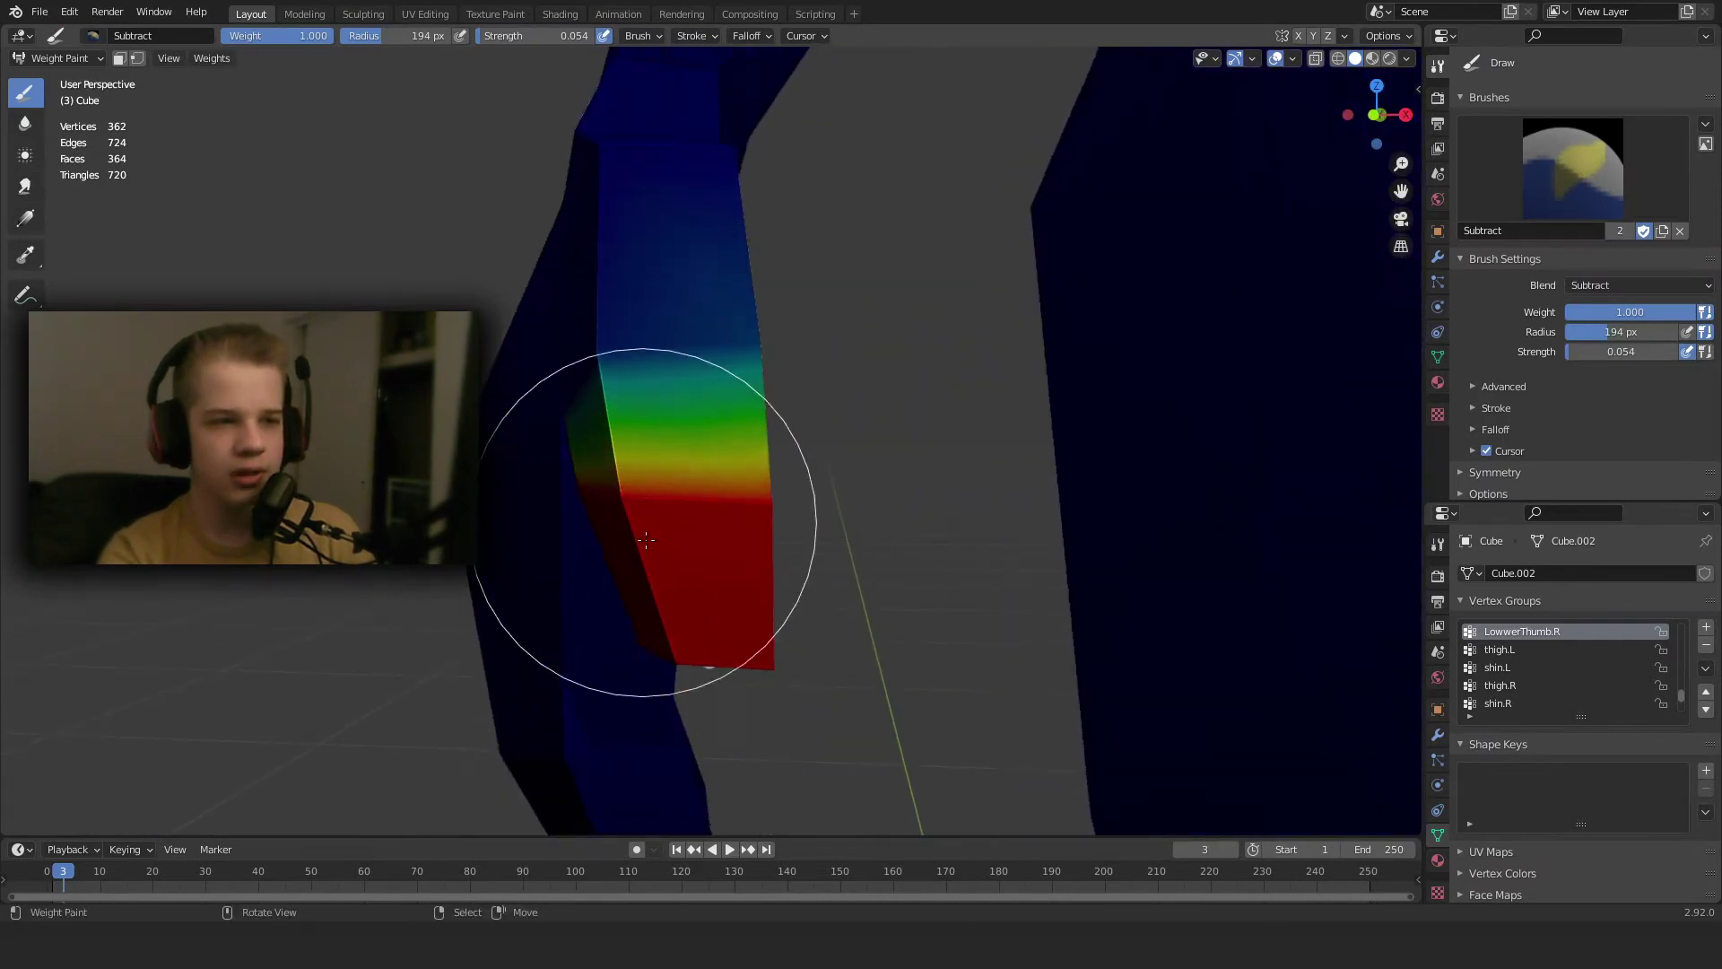
scroll(646, 523, down, 4)
middle_drag(648, 529, 789, 556)
Make UpperThumb.R active, select the two thumb segments above the tip in Edit Mode and assign them at weight 1.000.
click(1530, 654)
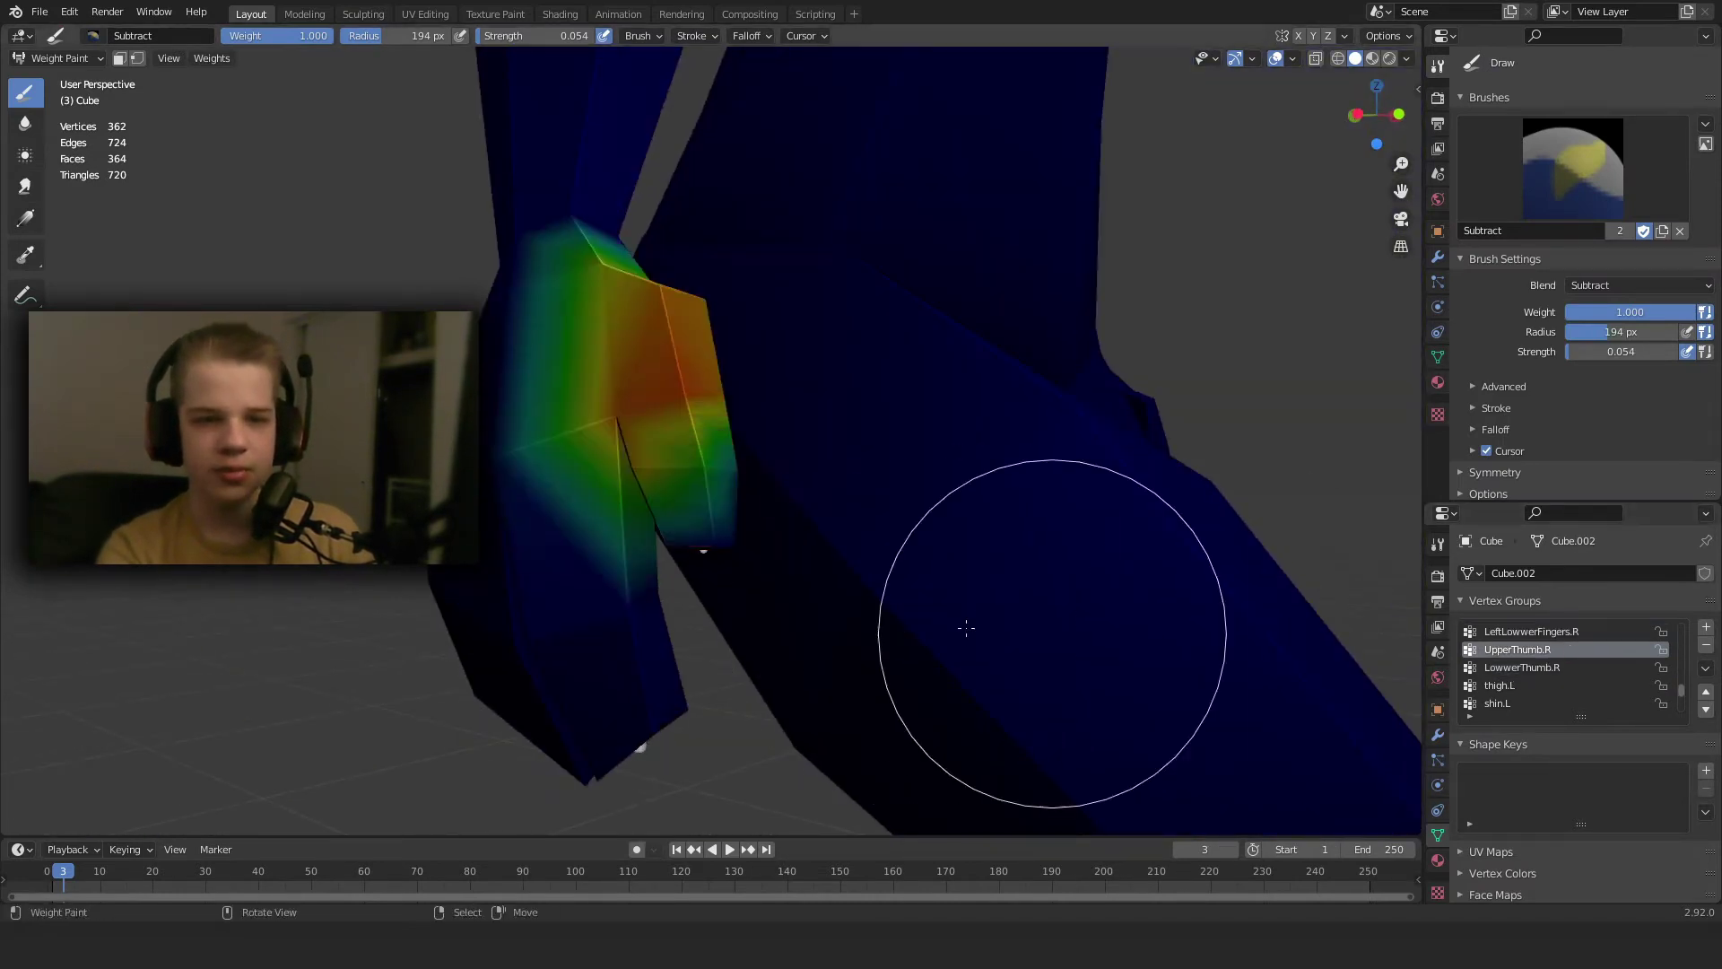
key(Tab)
key(z)
key(alt+a)
key(z)
click(812, 466)
alt+click(668, 457)
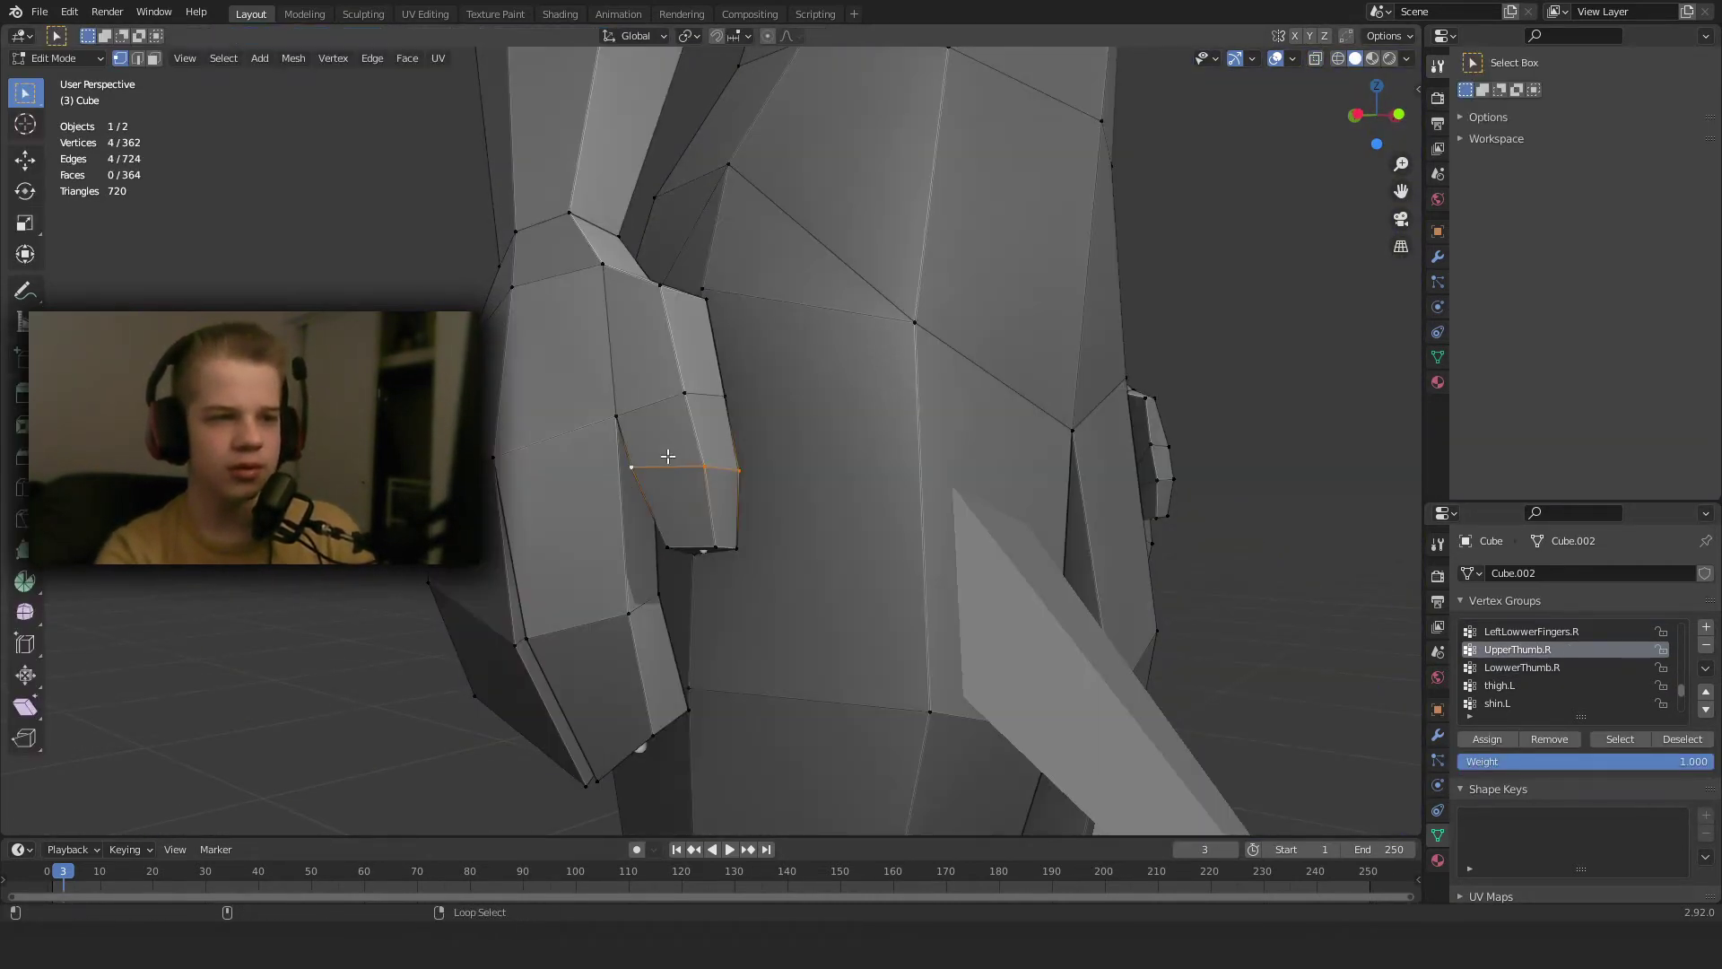
mouse_move(704, 420)
middle_down()
mouse_move(715, 430)
mouse_move(663, 498)
middle_up()
key(z)
click(431, 492)
middle_drag(843, 520, 808, 526)
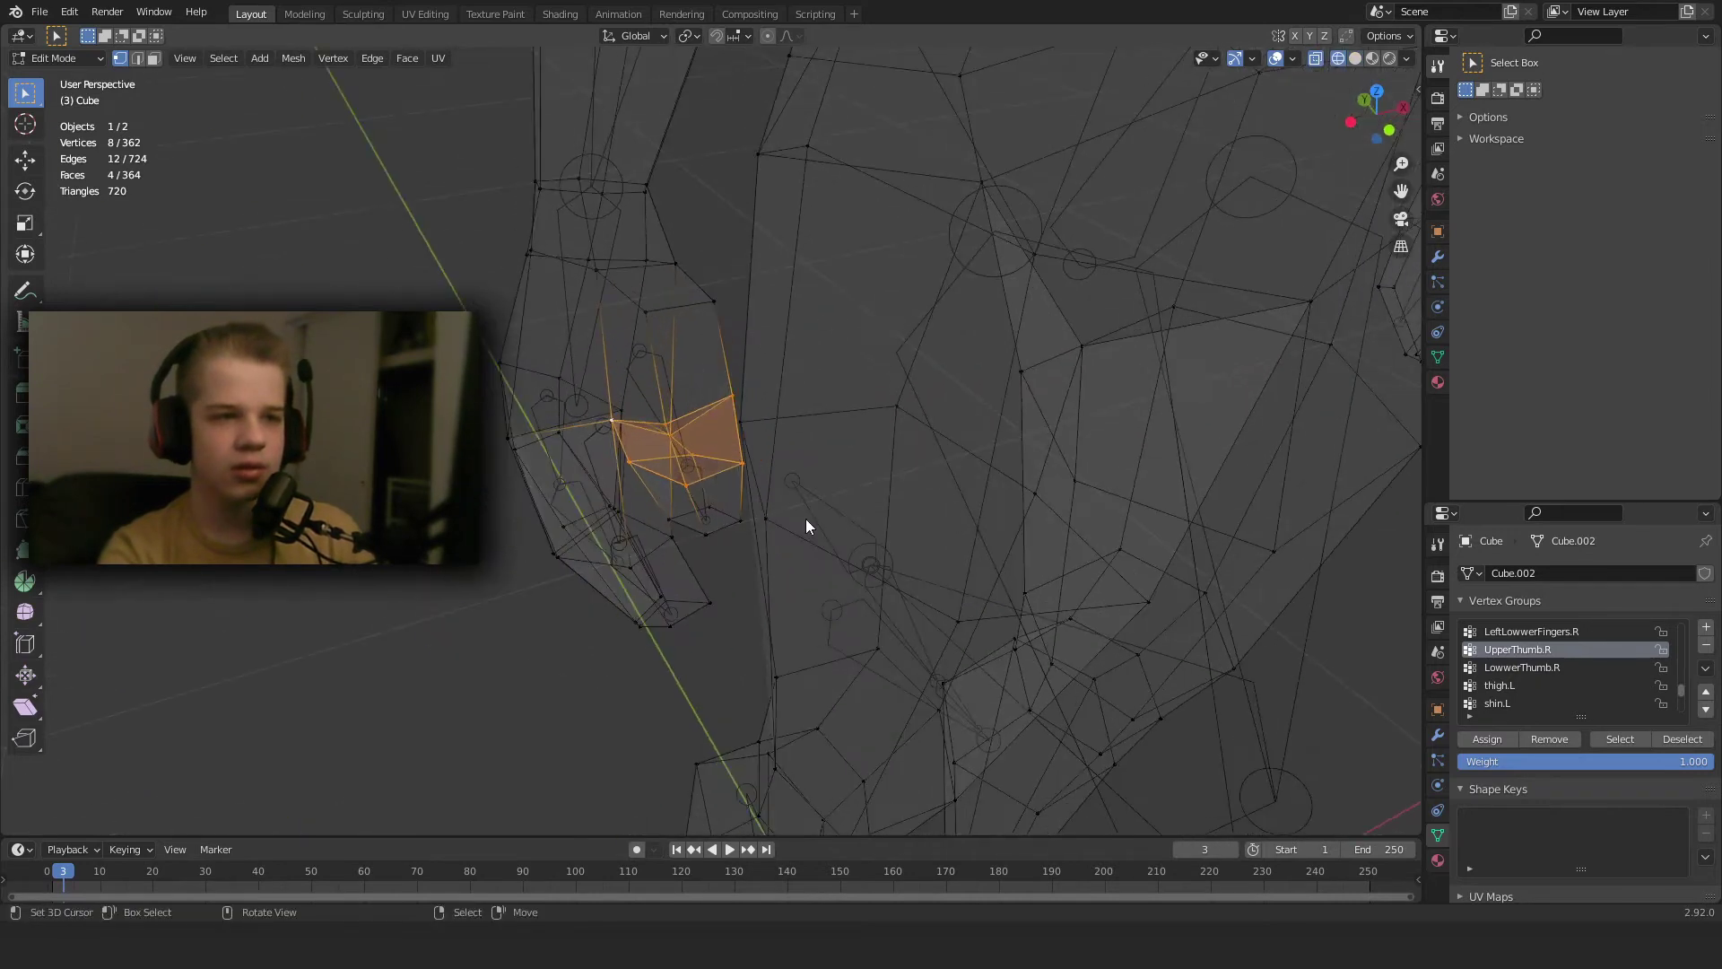
key(z)
click(870, 525)
mouse_move(653, 330)
shift+middle_down()
mouse_move(665, 449)
mouse_move(823, 481)
shift+middle_up()
alt+shift+click(668, 418)
key(1)
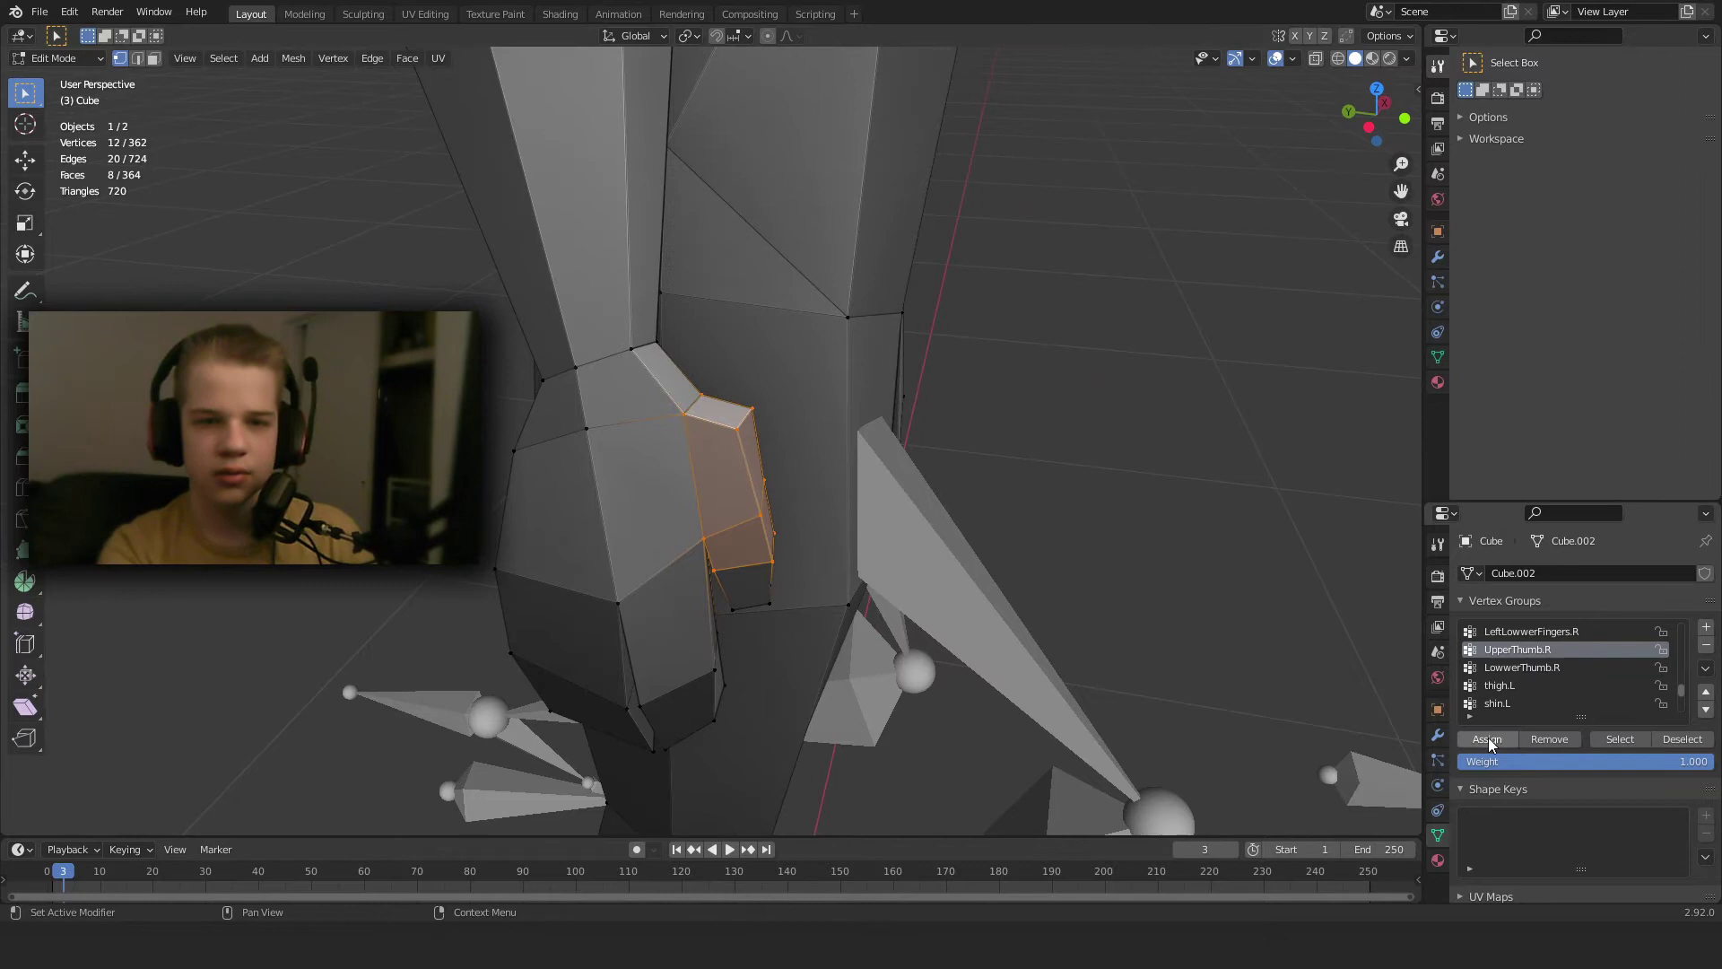
Return to Weight Paint mode and check the UpperThumb.R weights around the right hand.
key(ctrl+Tab)
key(z)
click(691, 615)
key(z)
click(1014, 615)
scroll(1050, 620, down, 4)
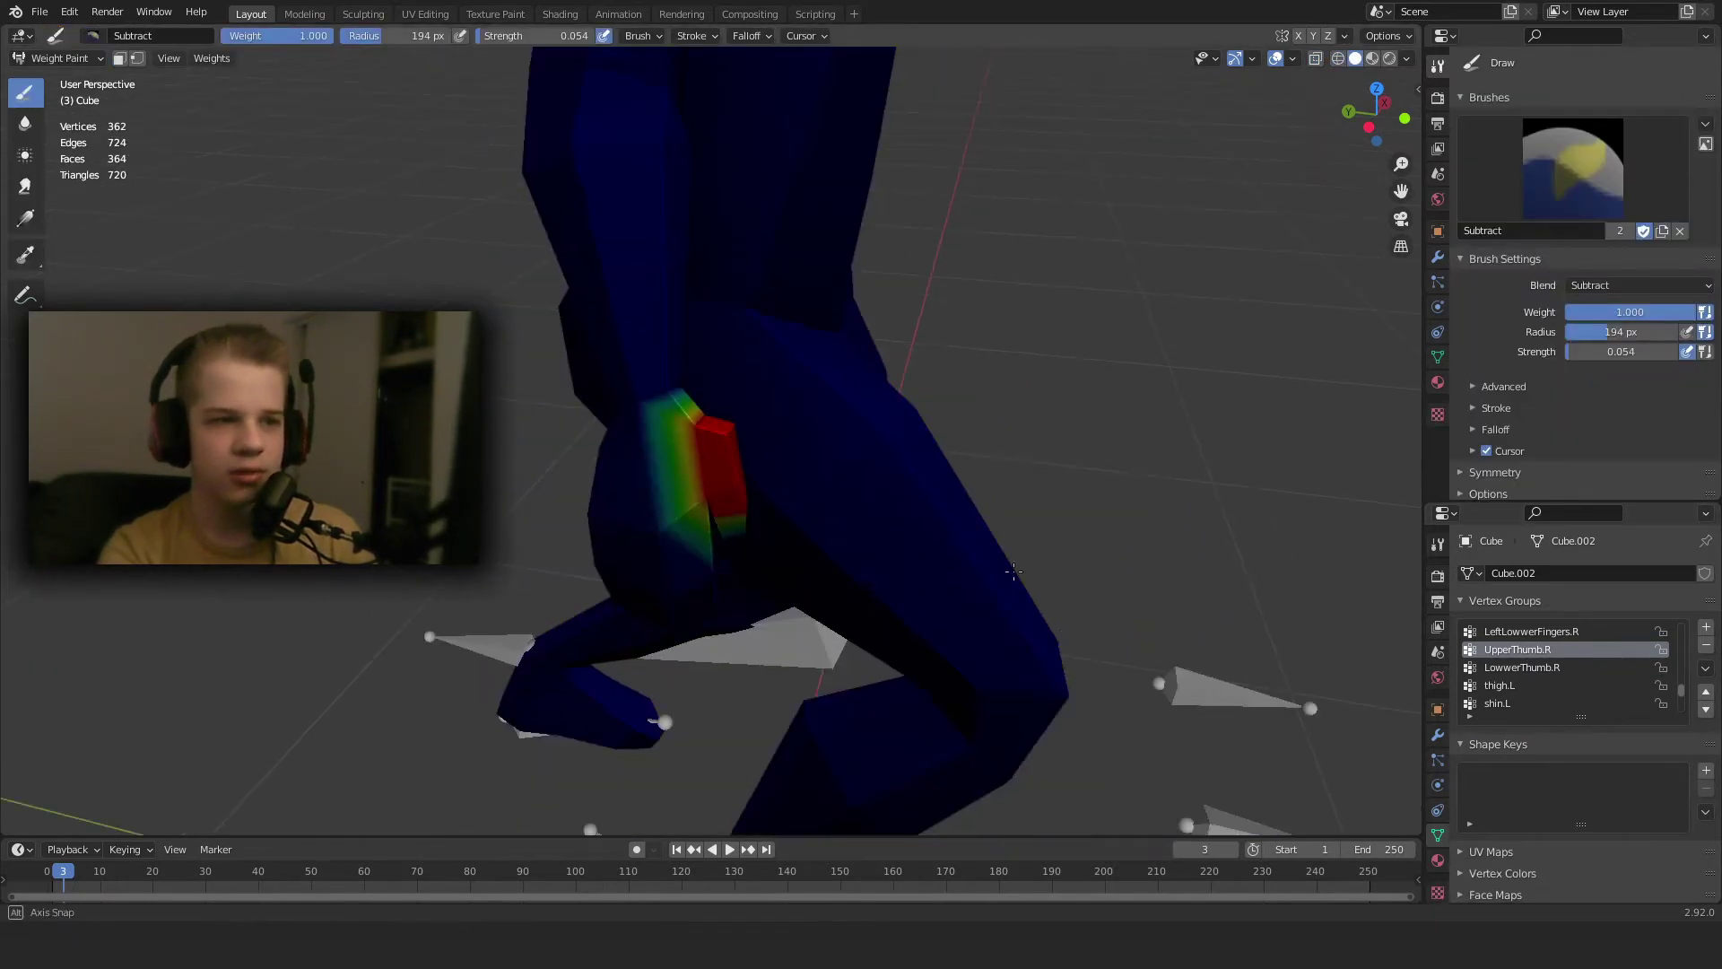
middle_drag(1049, 620, 785, 516)
scroll(786, 514, up, 3)
scroll(655, 386, down, 3)
mouse_move(655, 386)
middle_down()
mouse_move(779, 538)
mouse_move(675, 506)
mouse_move(897, 538)
middle_up()
scroll(678, 506, up, 4)
scroll(680, 508, down, 2)
Make LeftLowwerFingers.R active and assign the tip segment of the right hand's left finger block to it at weight 1.000.
click(1616, 633)
scroll(718, 659, down, 5)
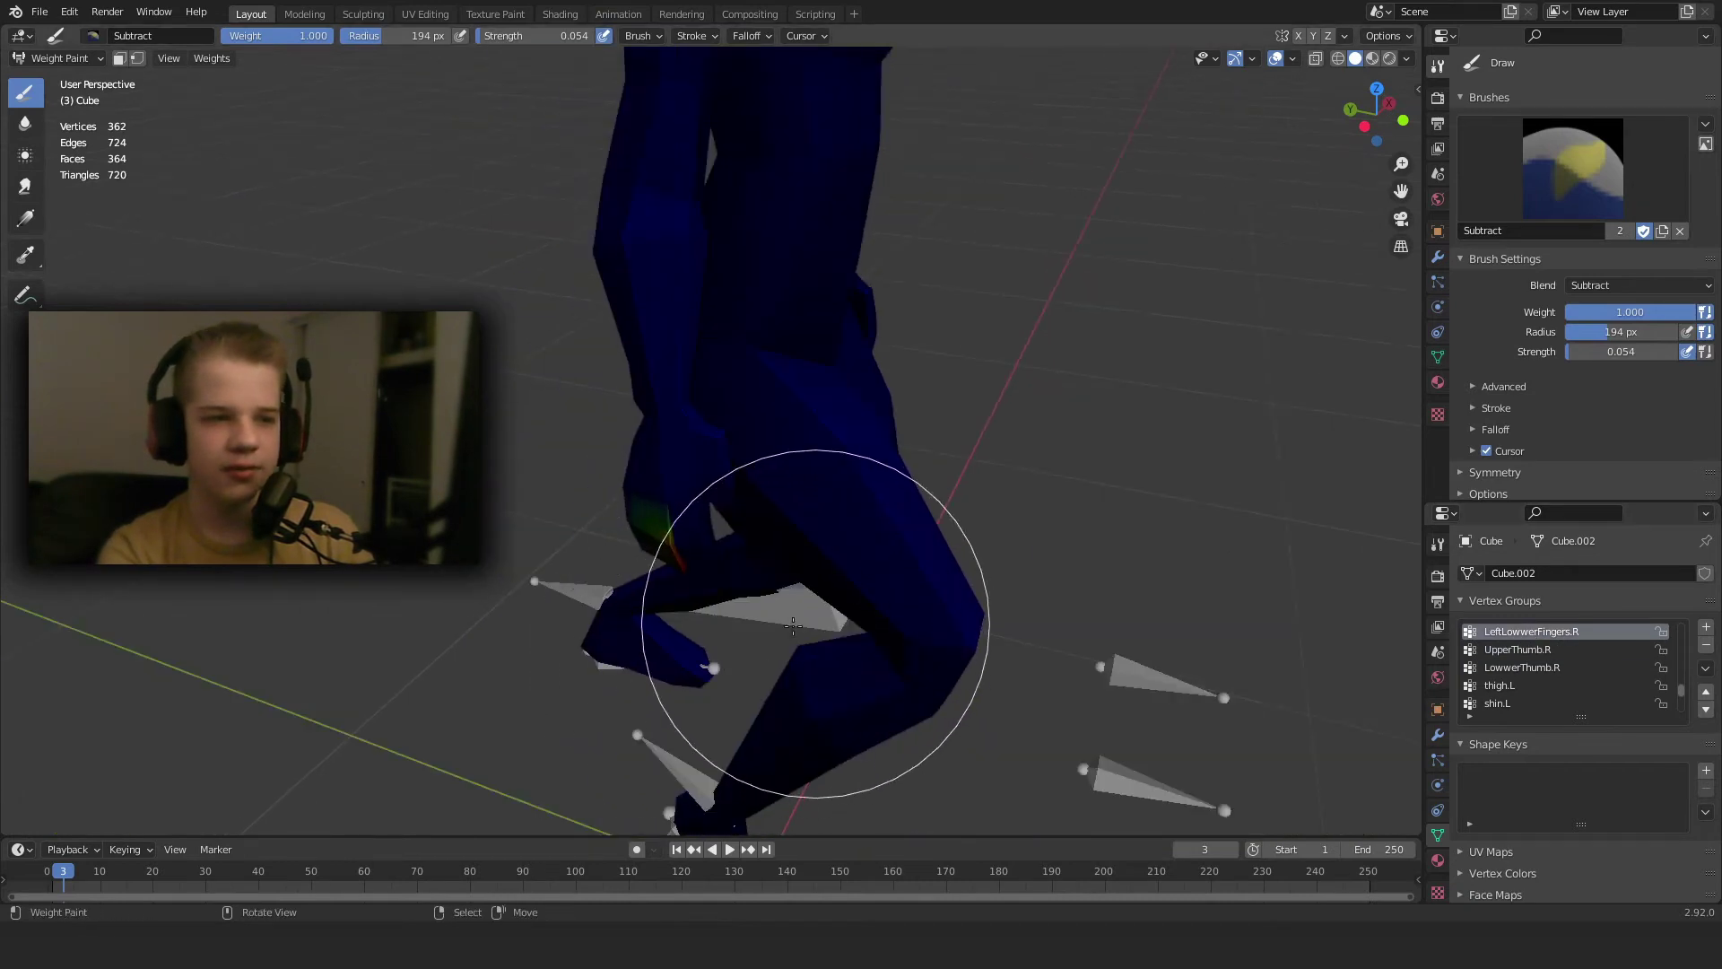
middle_drag(816, 627, 933, 597)
scroll(778, 660, up, 5)
key(Tab)
key(3)
scroll(781, 660, up, 4)
middle_drag(802, 660, 868, 662)
key(alt+a)
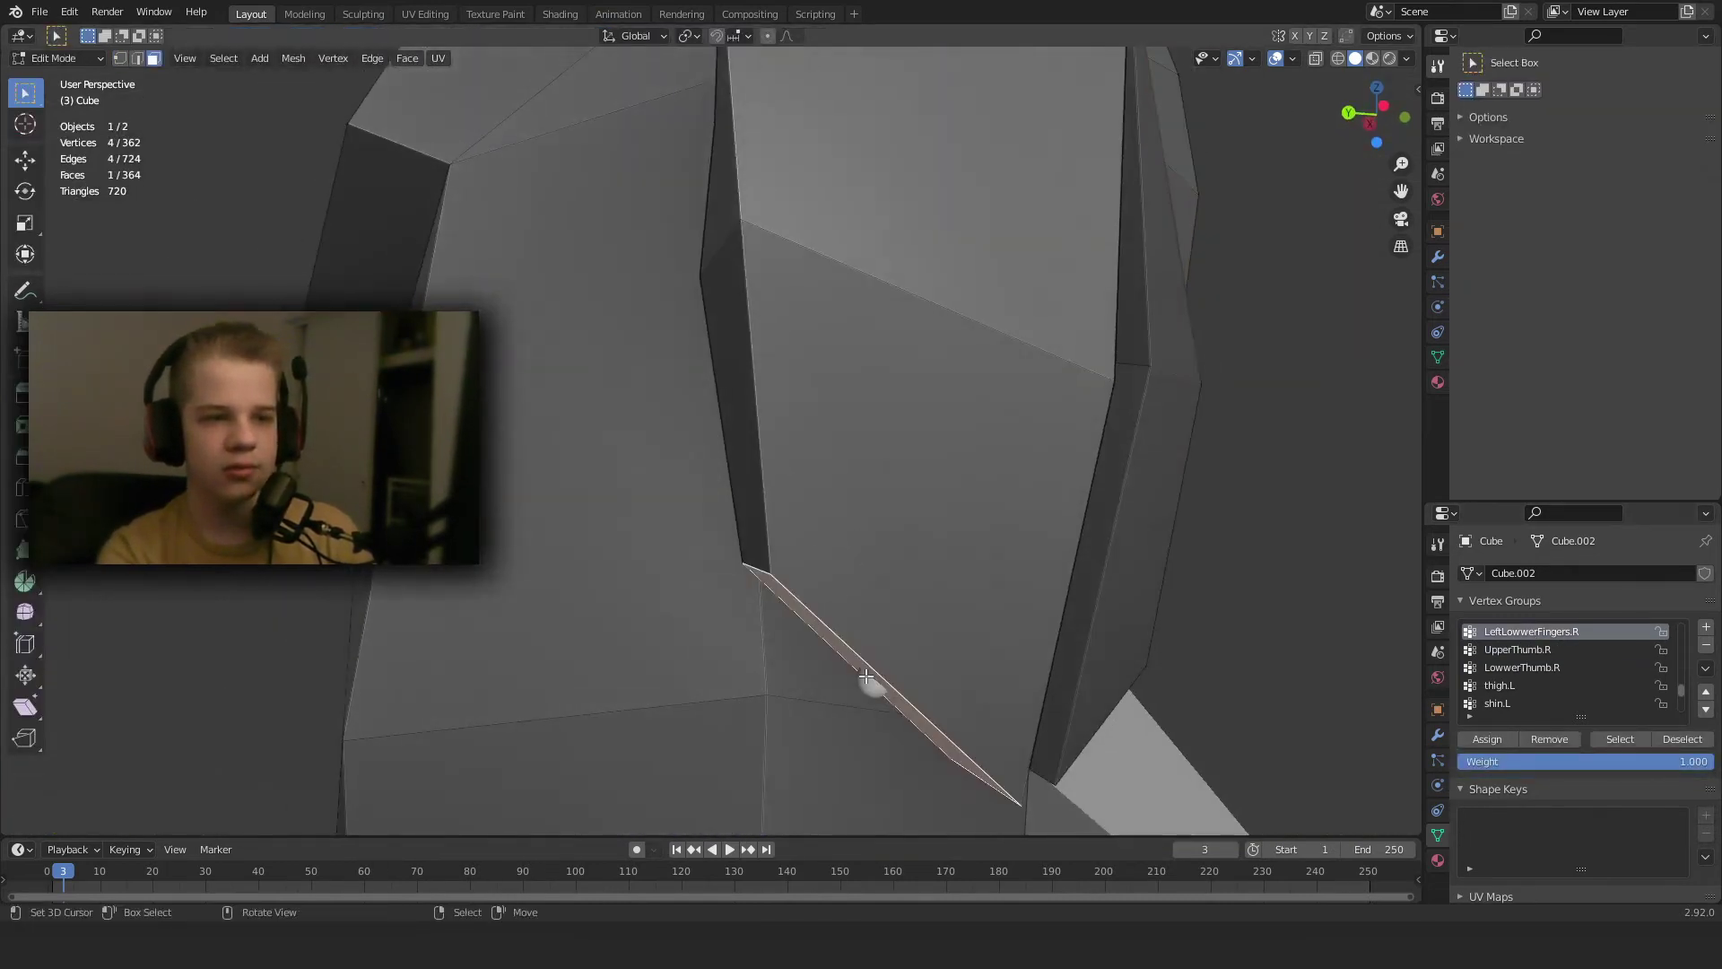
scroll(866, 675, down, 3)
key(1)
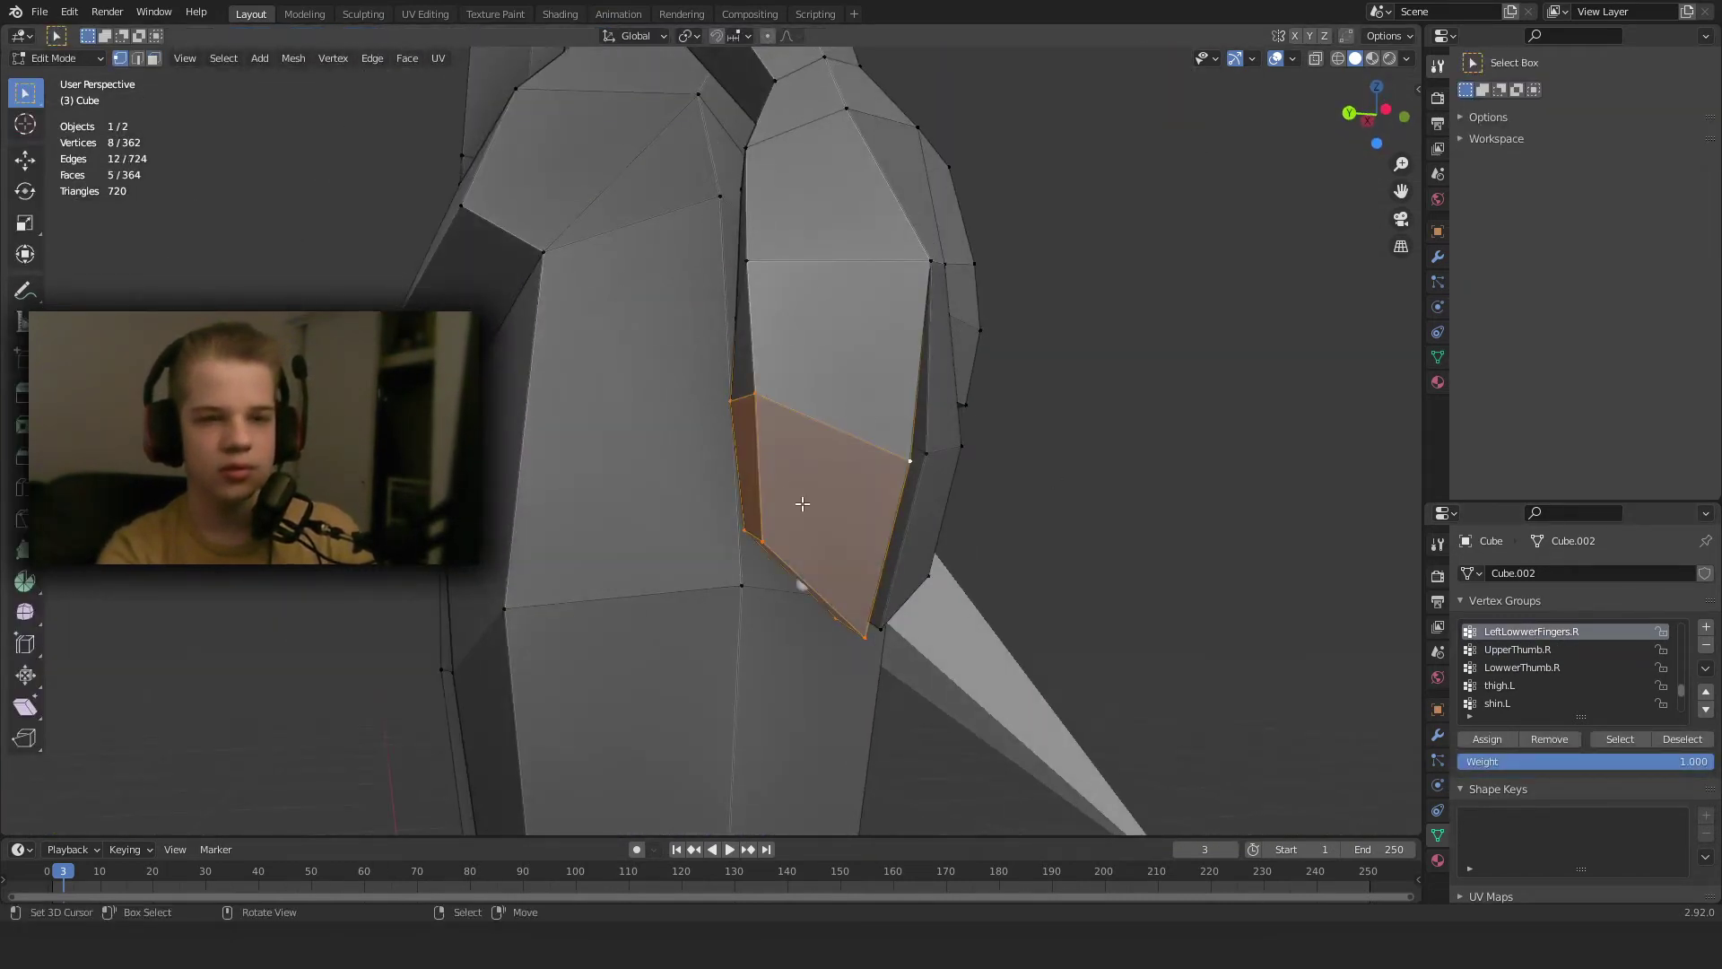
click(1487, 738)
Make LeftUpperFingers.R active and assign the upper segment of the same finger block to it at weight 1.000.
key(alt+a)
scroll(1542, 664, up, 2)
click(1543, 651)
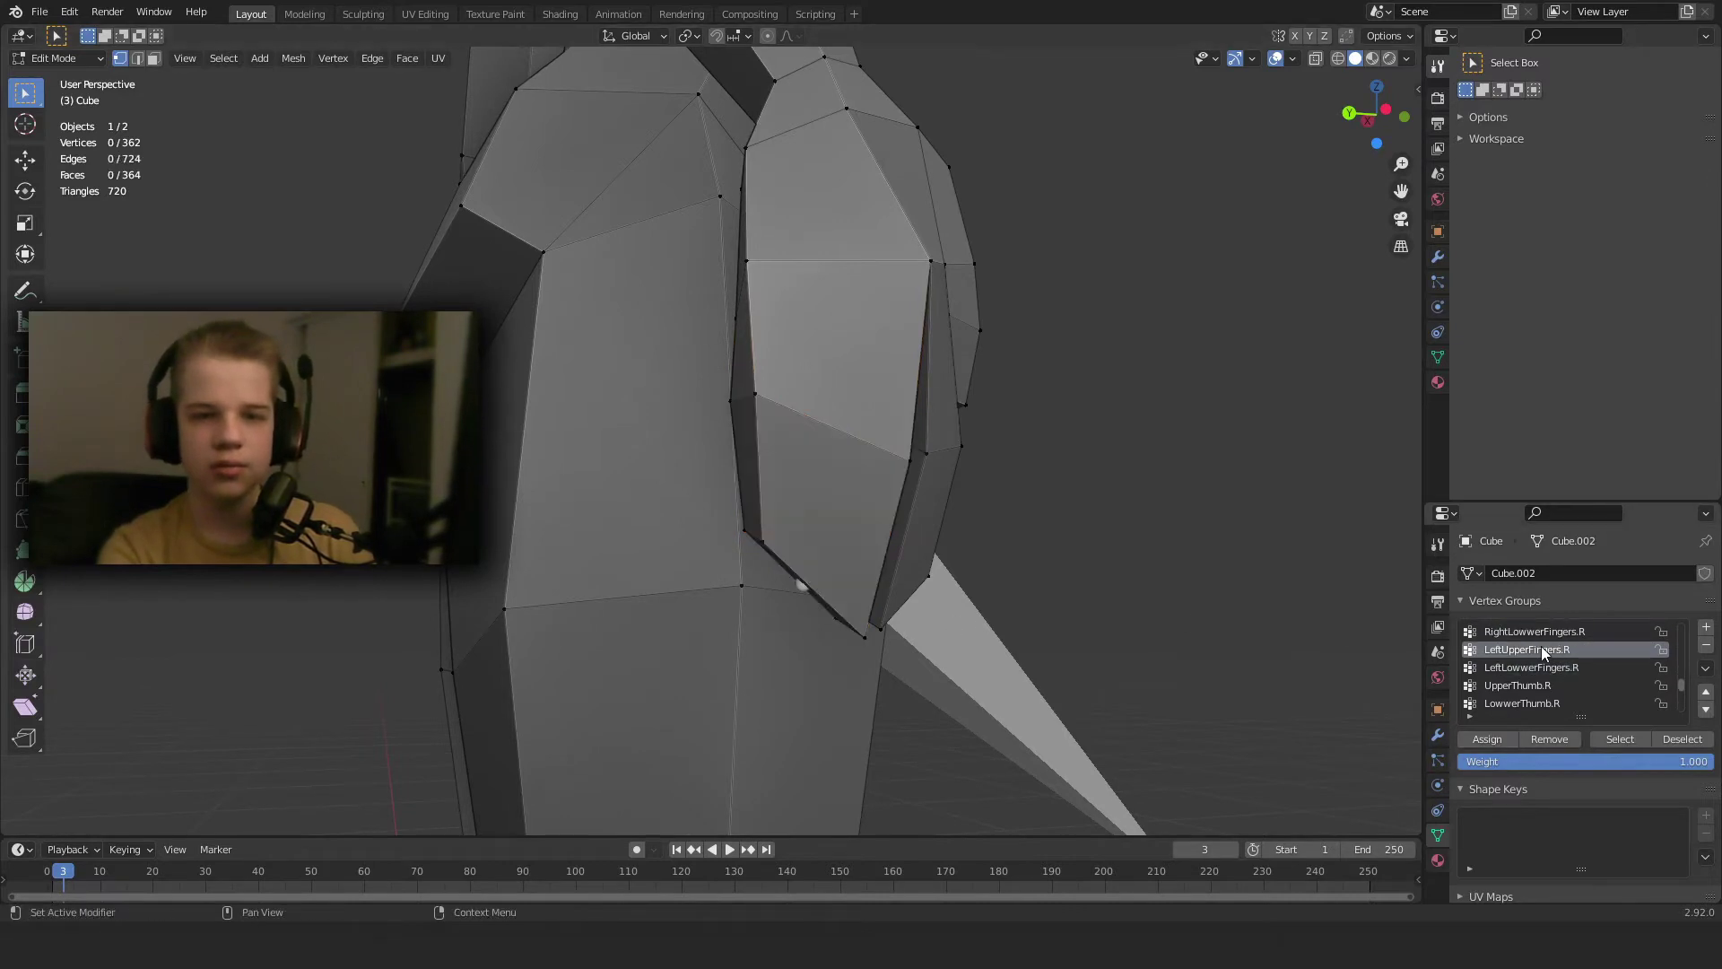
click(659, 416)
key(z)
click(973, 318)
alt+shift+click(873, 260)
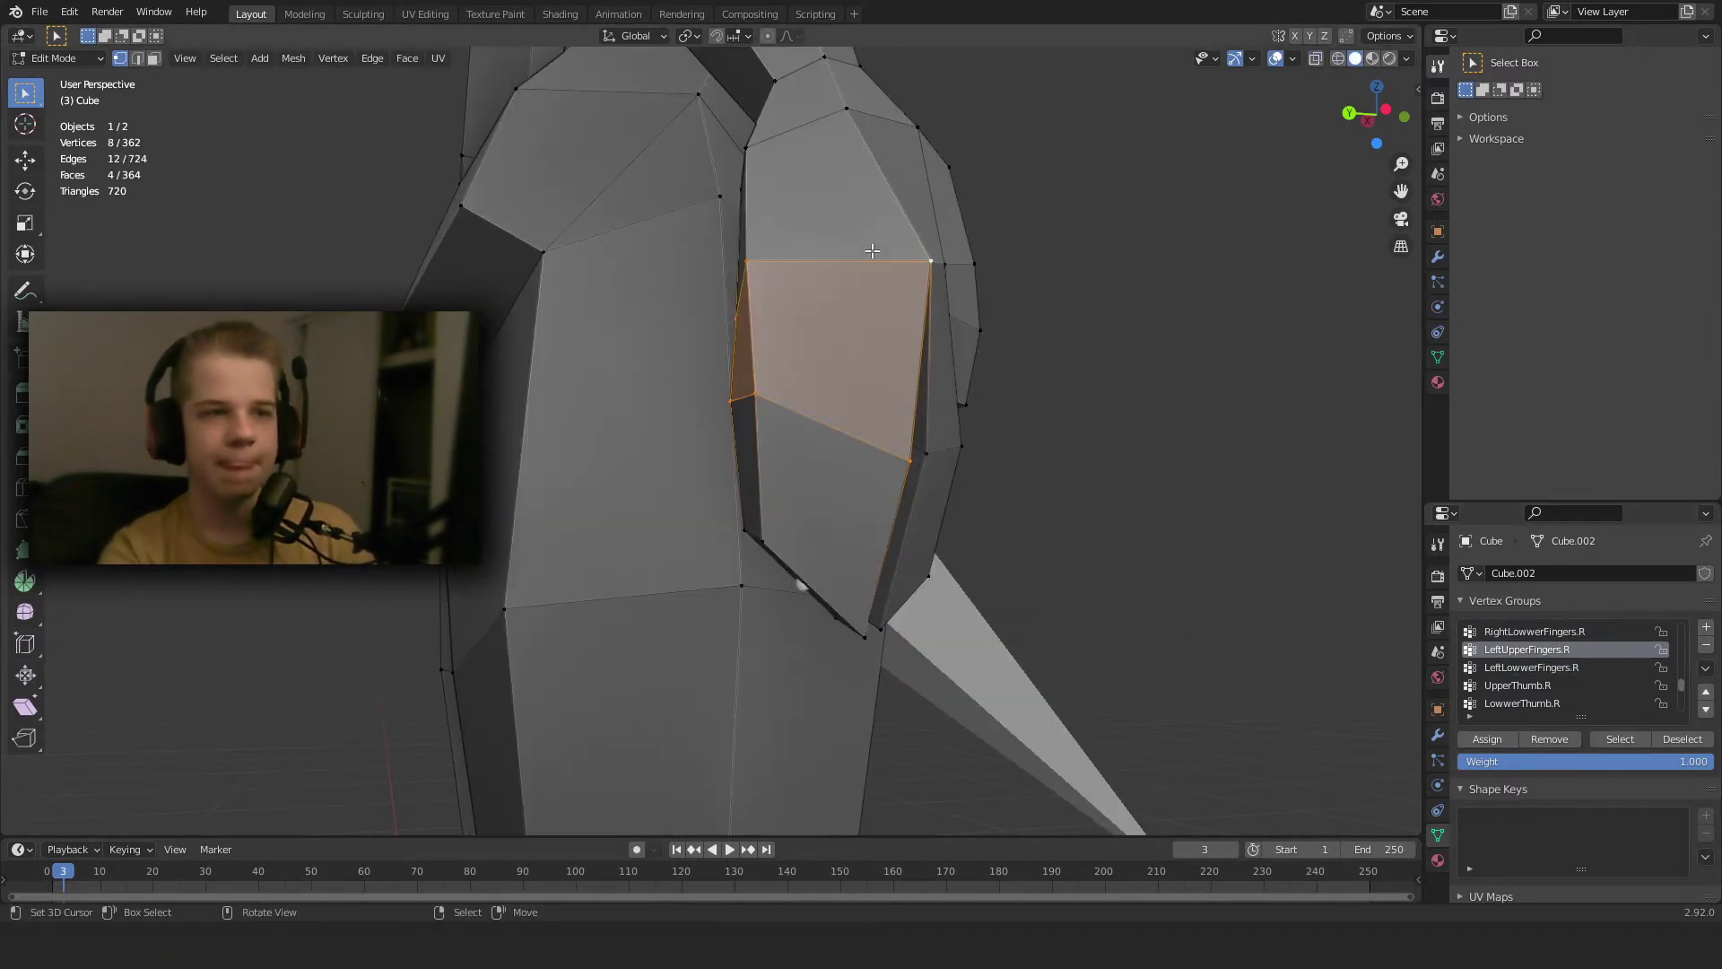
key(z)
click(682, 262)
click(1489, 742)
key(z)
click(1103, 538)
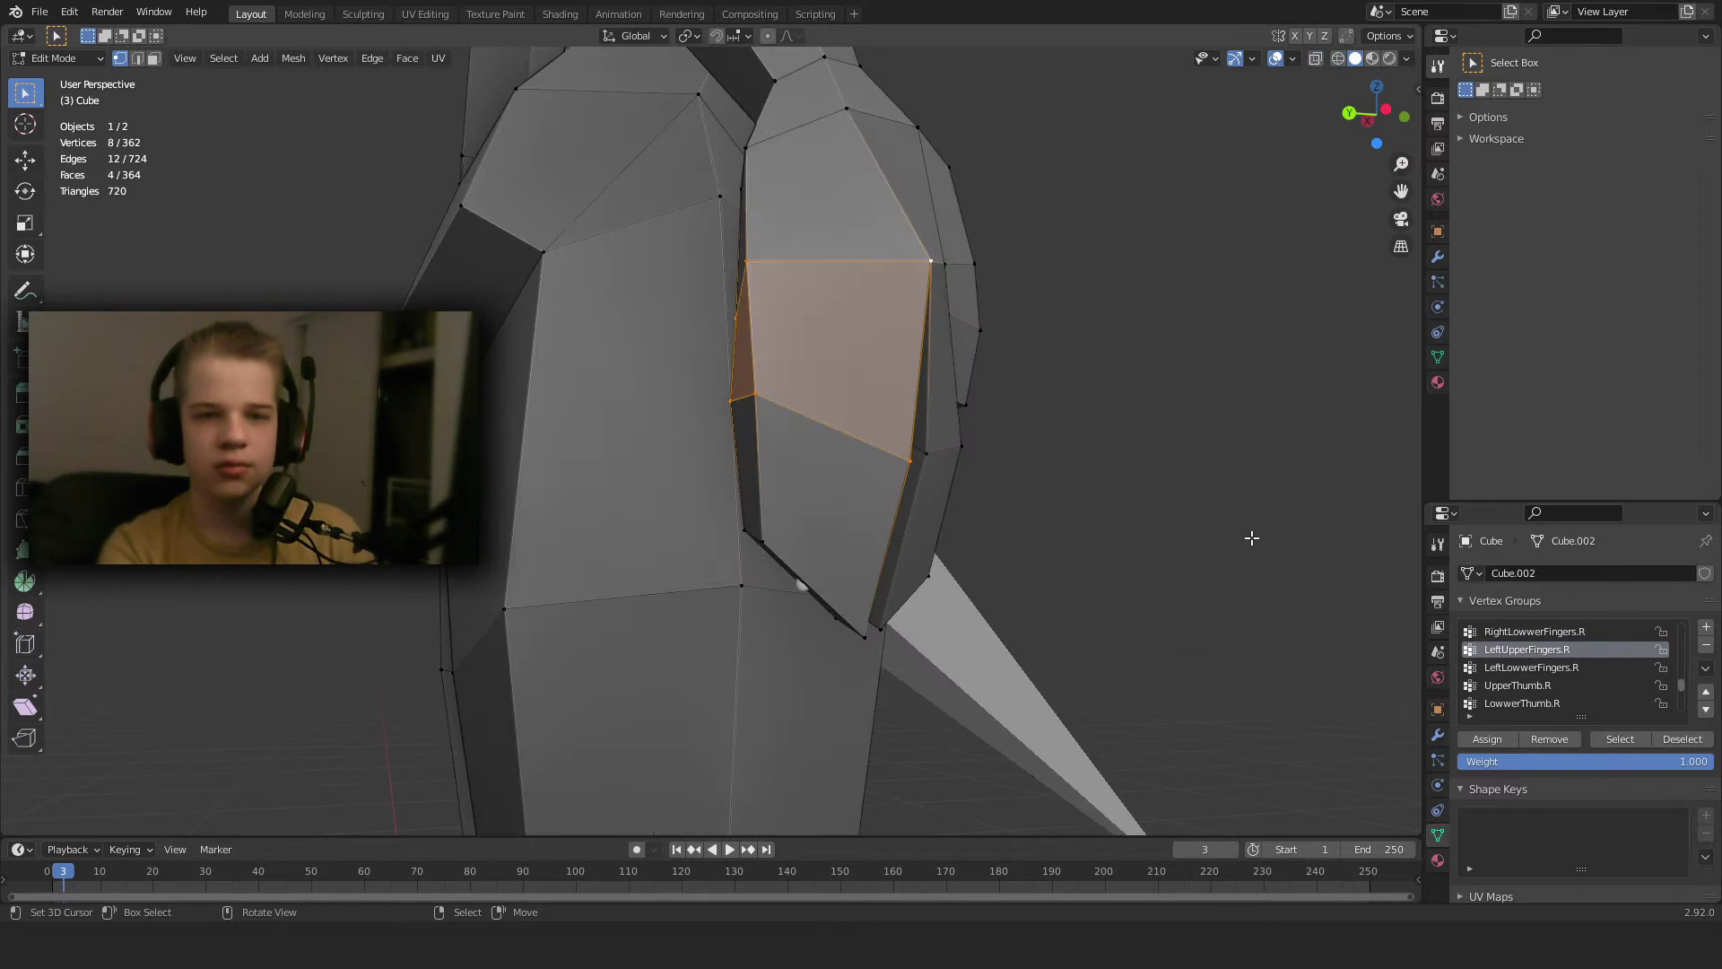
Make RightLowwerFingers.R active and assign the tip segment of the finger block beside the thumb to it at weight 1.000.
click(1539, 631)
middle_drag(965, 542, 858, 486)
key(alt+a)
key(3)
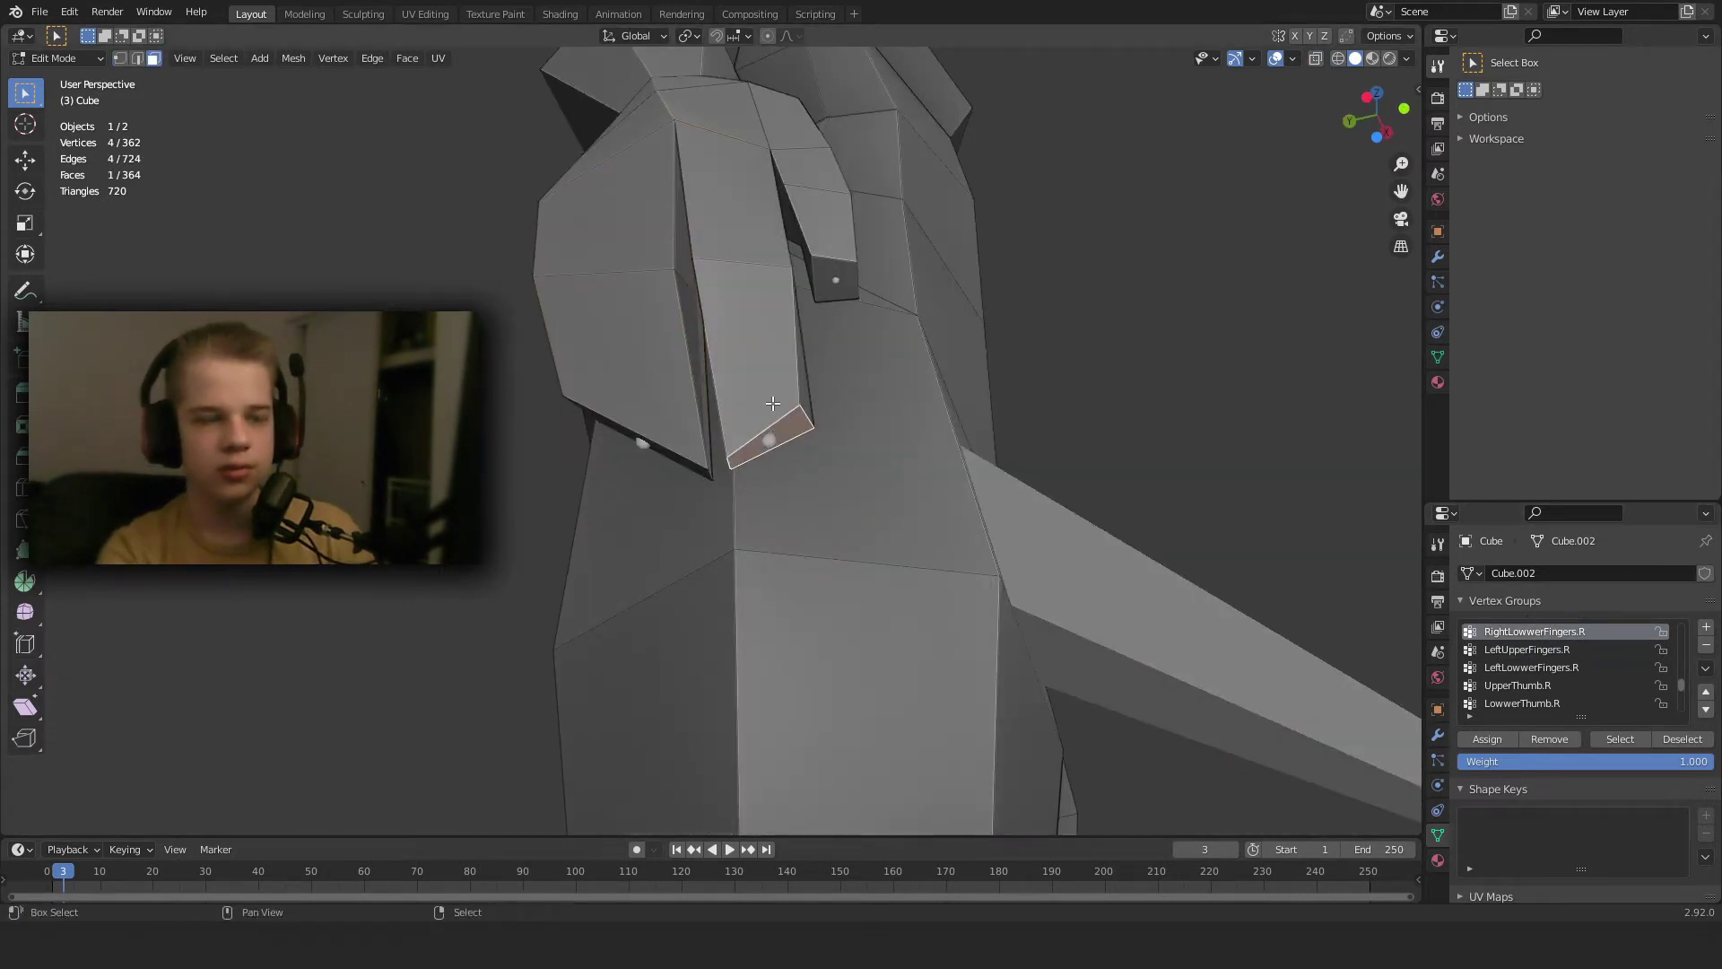
alt+shift+right_click(738, 273)
middle_drag(778, 277, 791, 348)
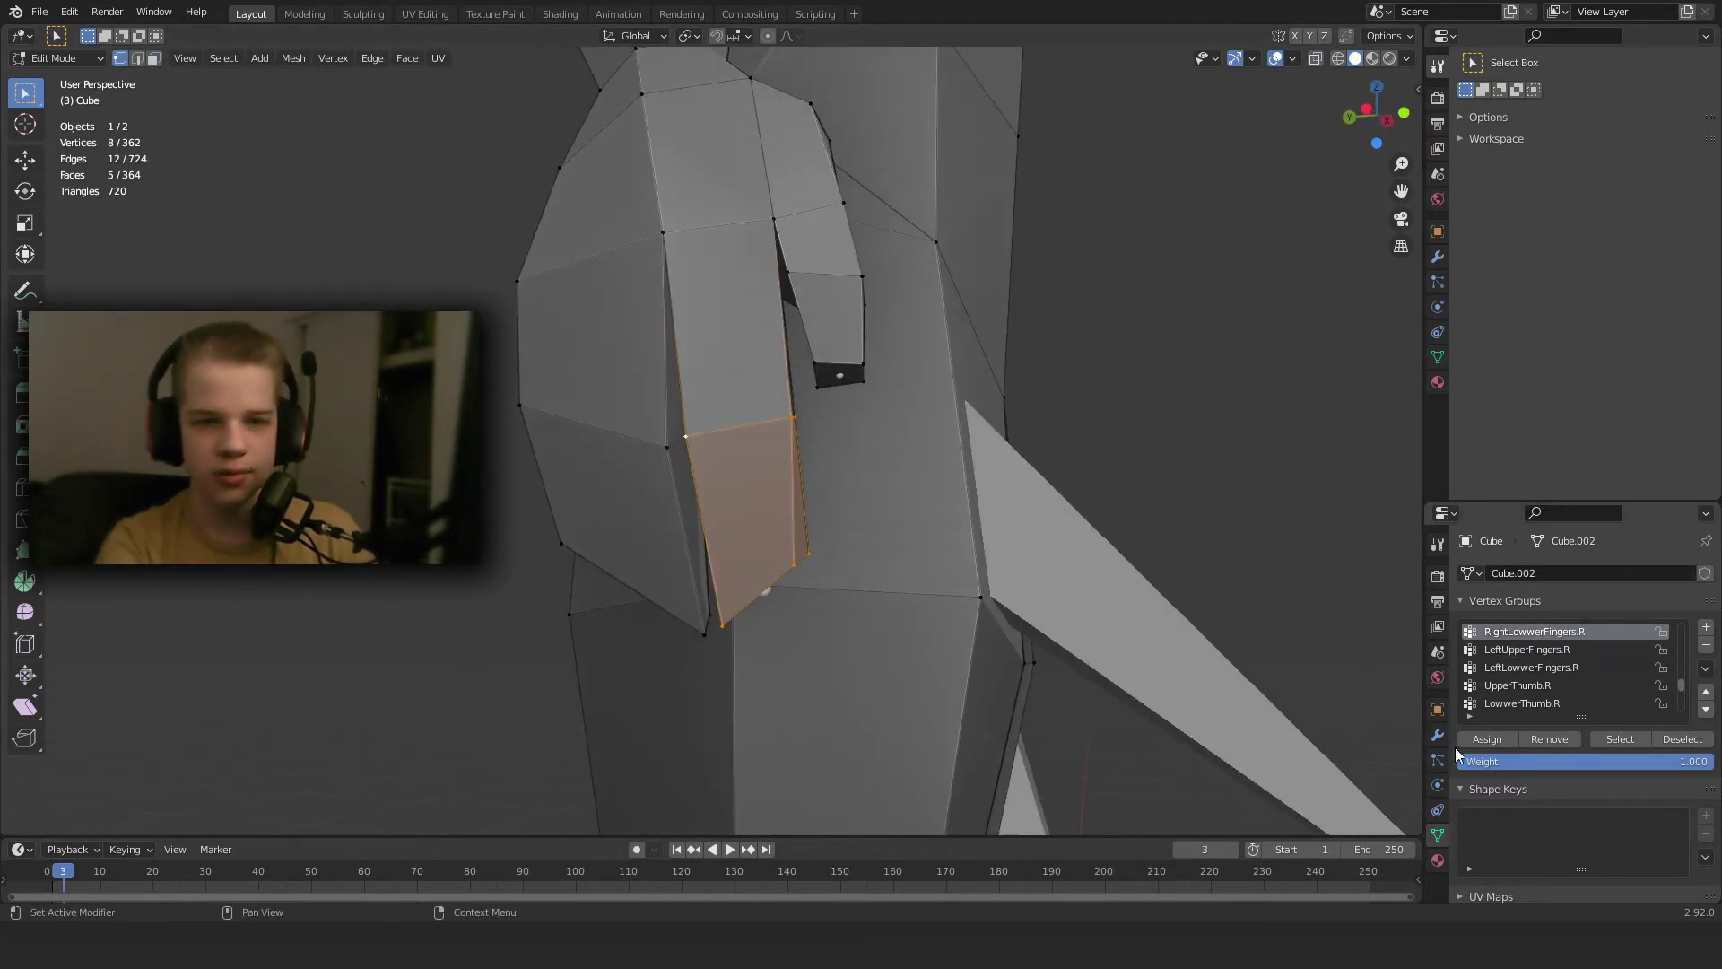
click(1488, 741)
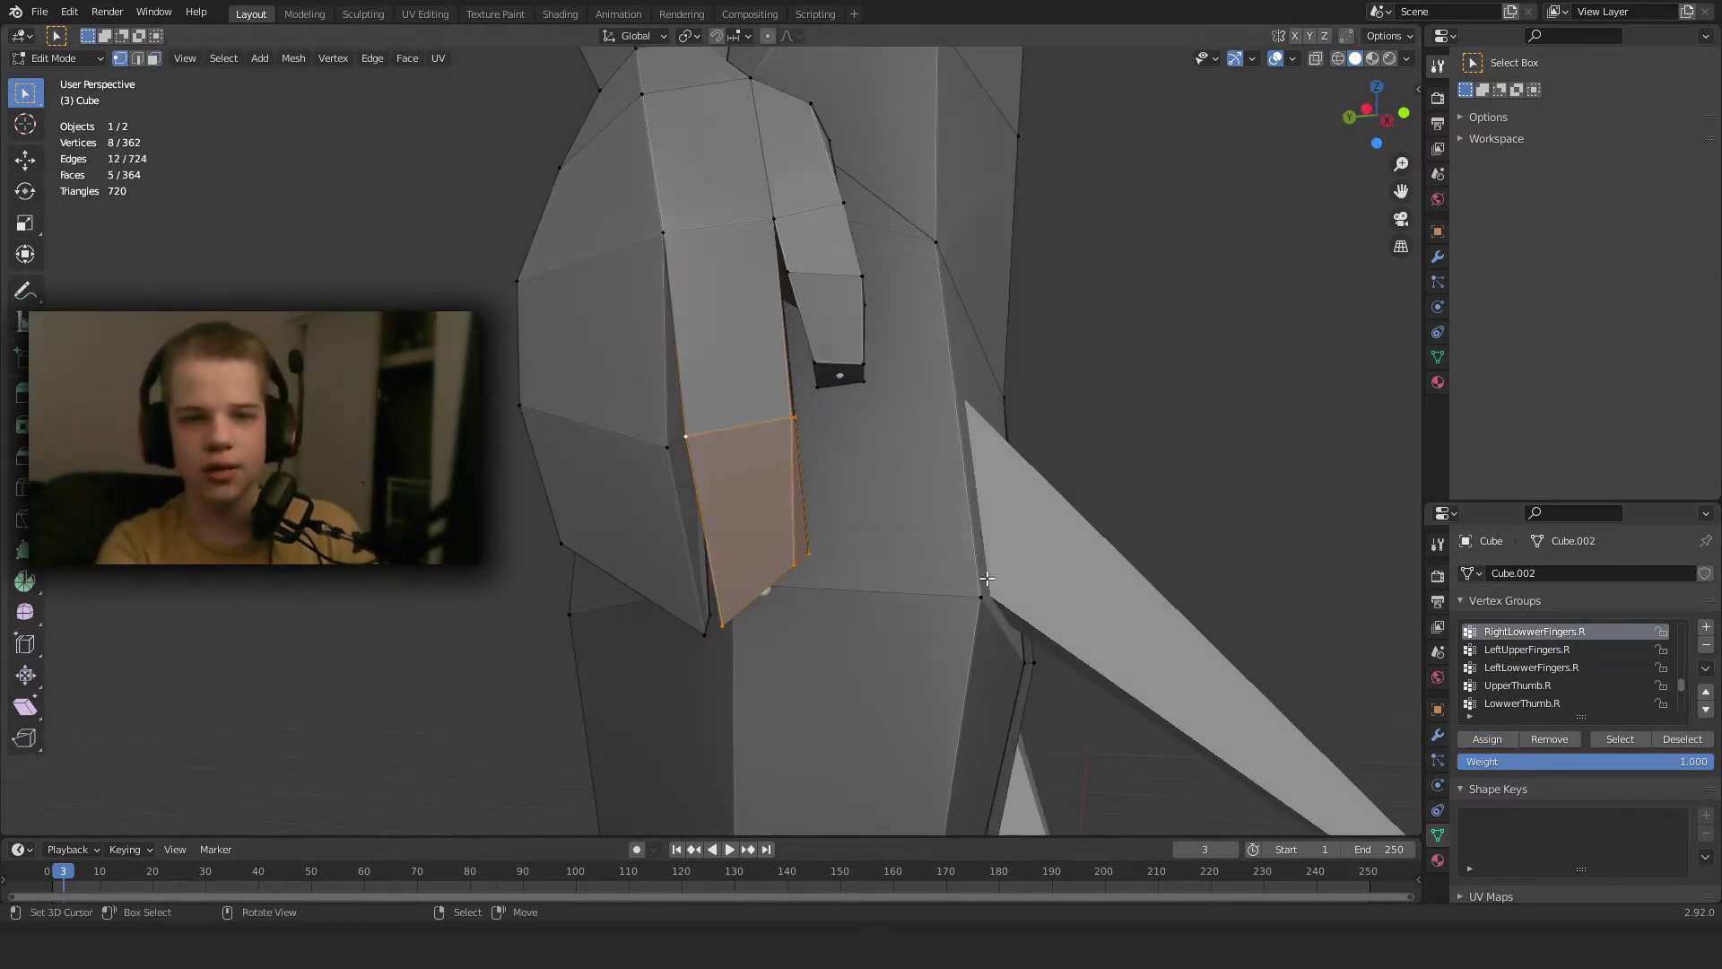
Select the upper segment of the finger block beside the thumb and assign it to RightUpperFingers.R at weight 1.000.
alt+shift+right_click(787, 332)
scroll(1516, 648, up, 1)
click(1527, 634)
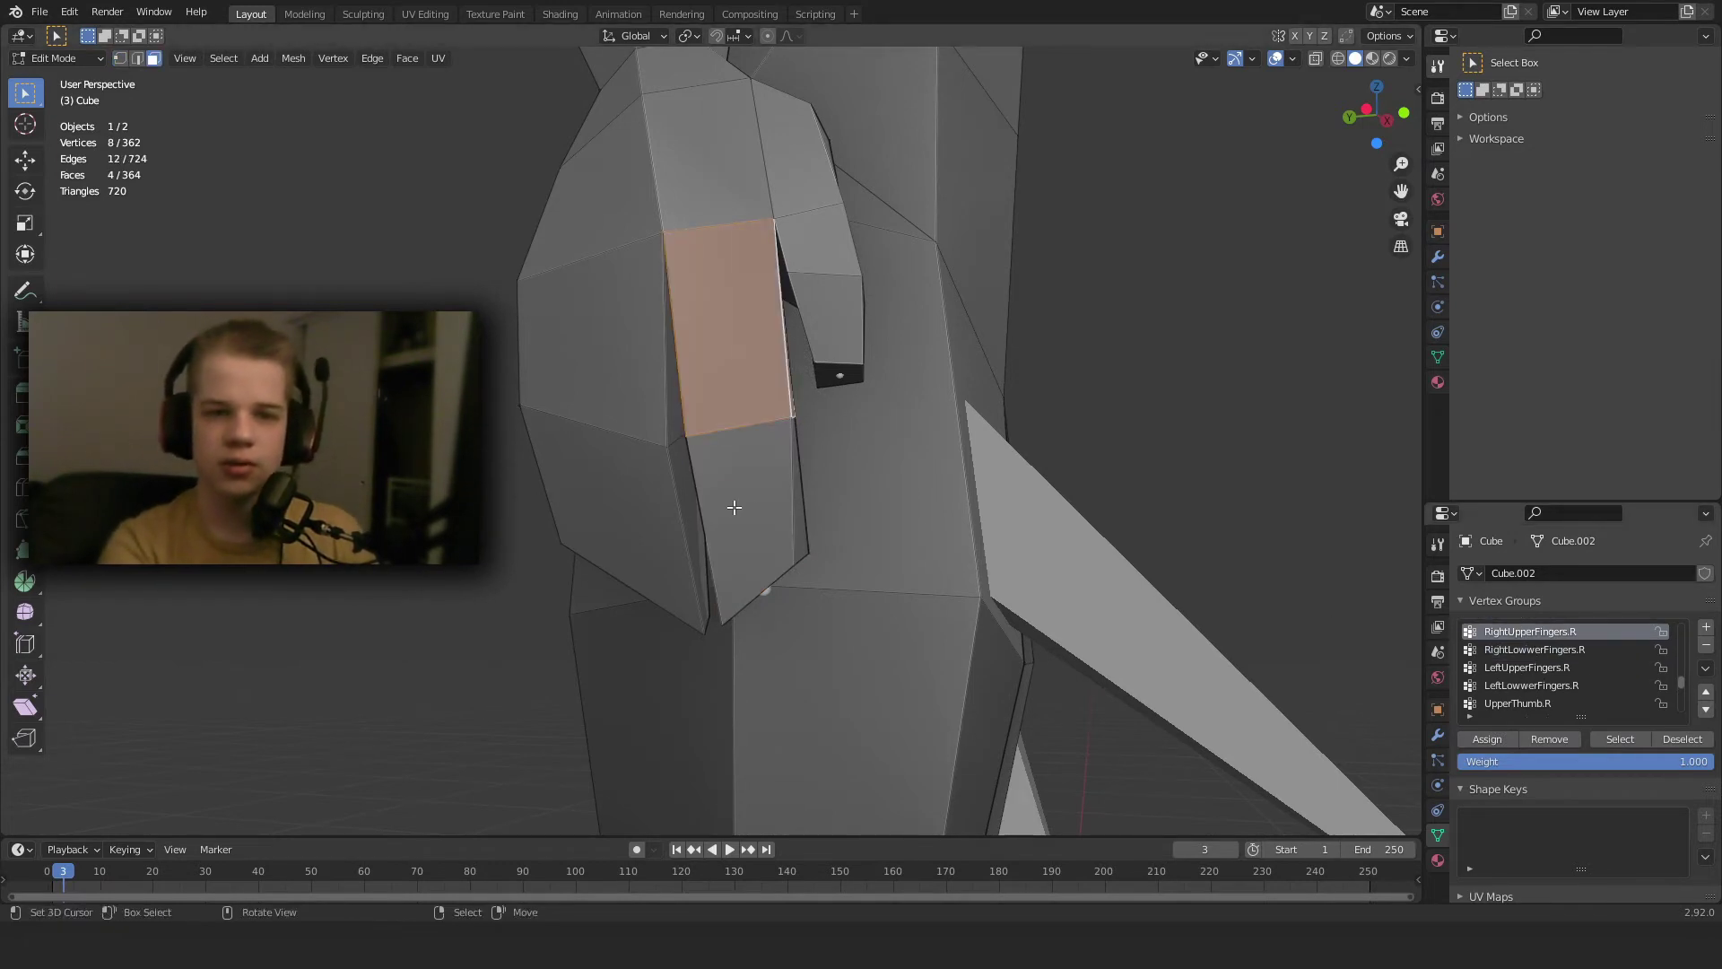
click(1514, 750)
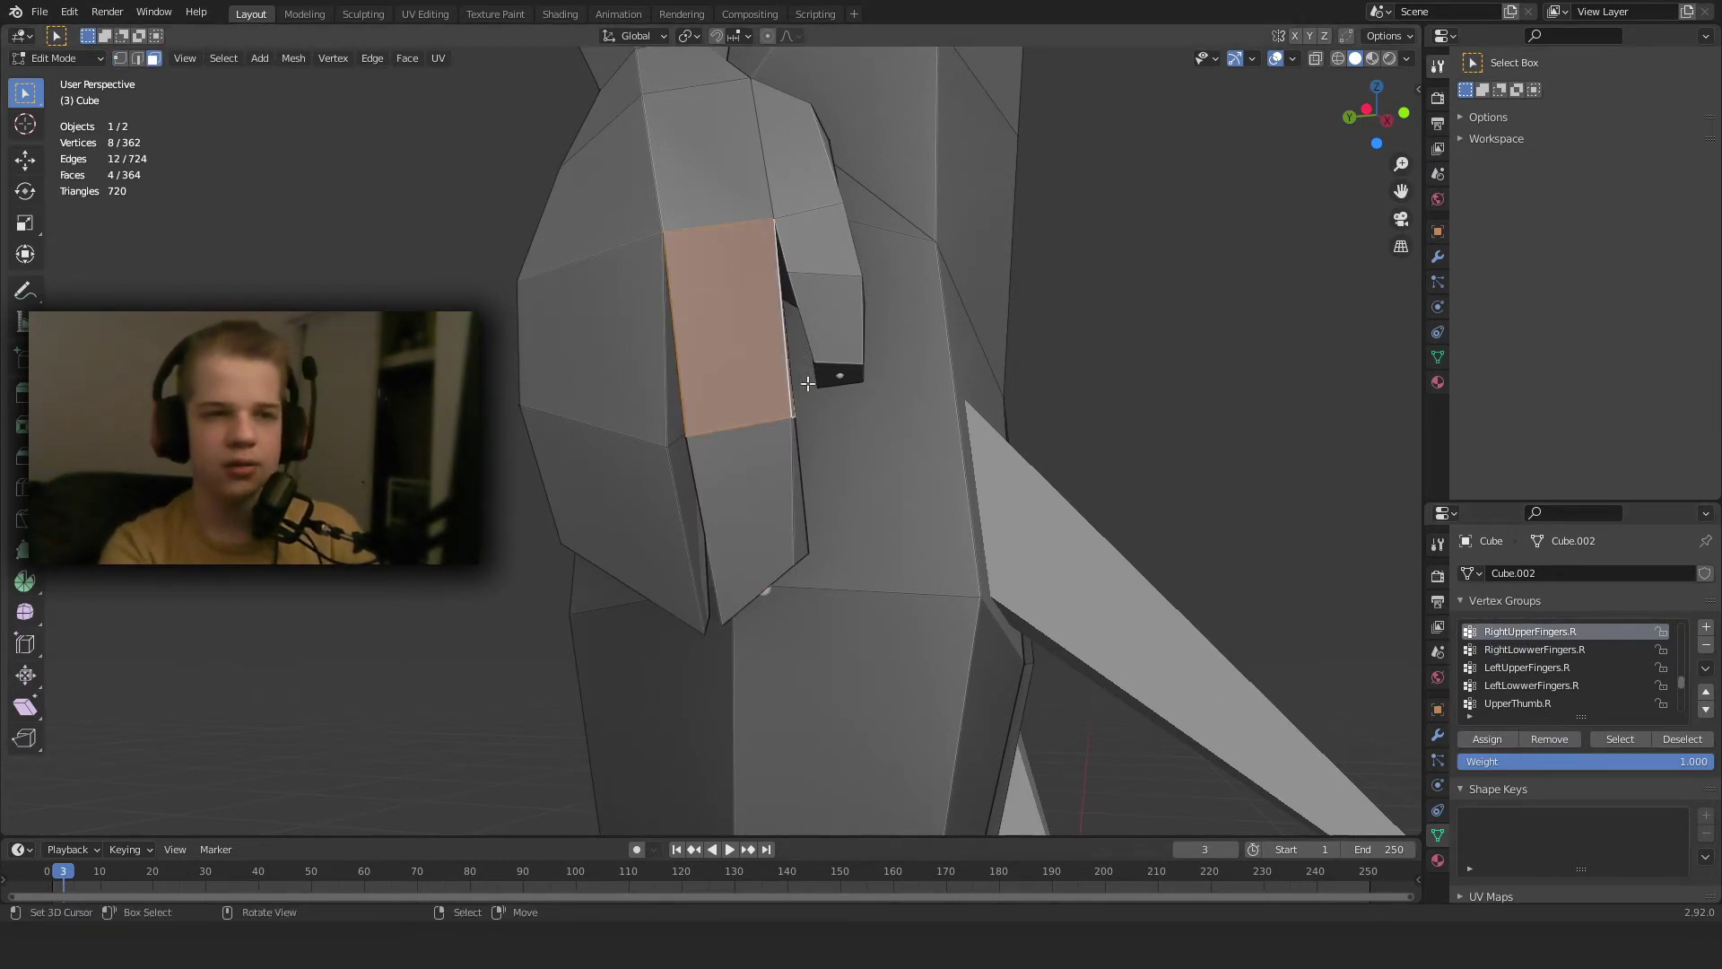
Return to Weight Paint mode and check the weights of the right hand's finger groups one after another.
key(ctrl+Tab)
click(718, 376)
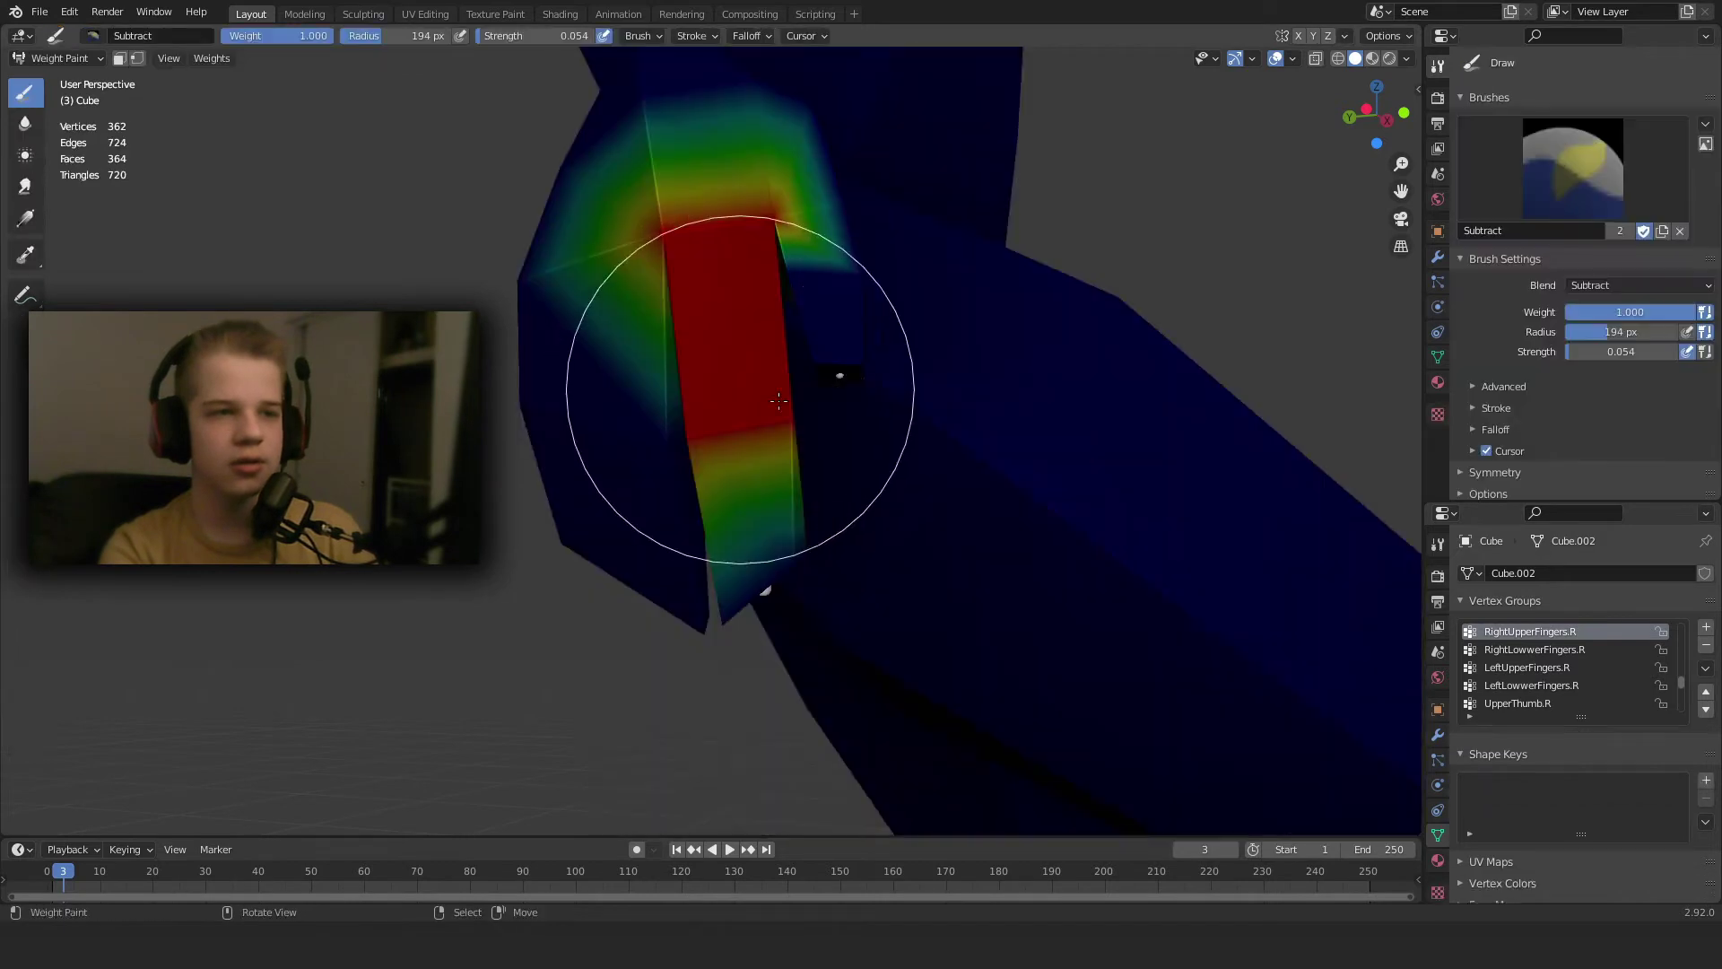
click(1531, 648)
click(1527, 664)
click(1527, 679)
click(1528, 670)
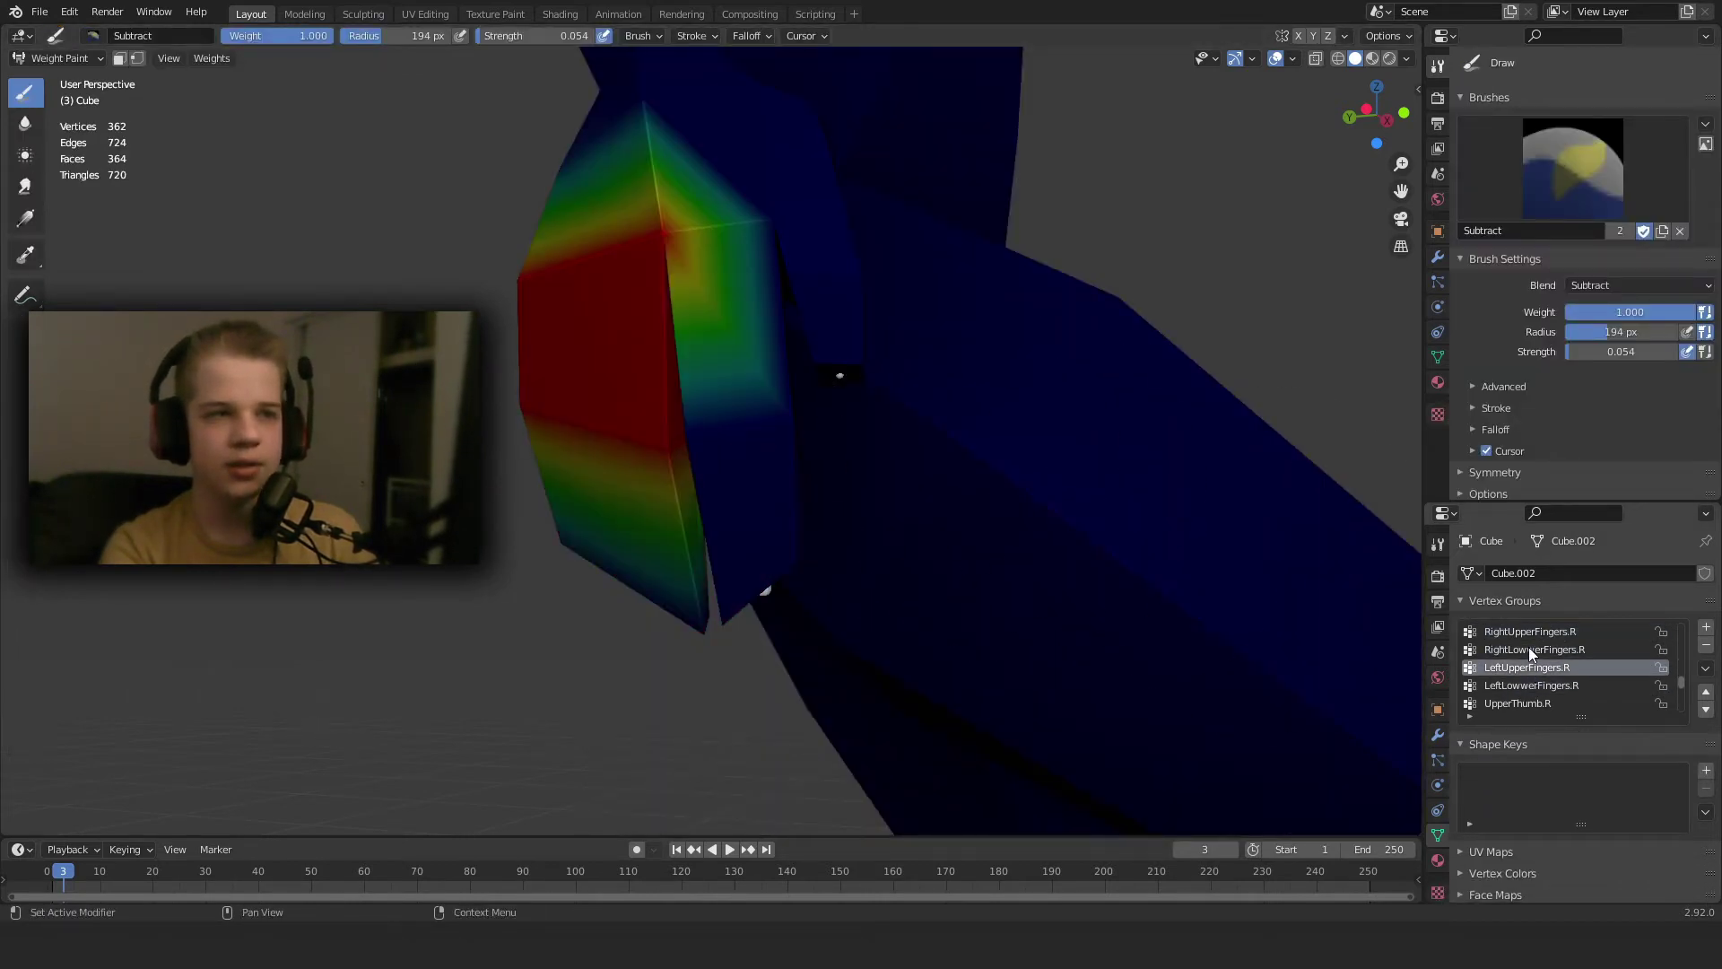
scroll(857, 410, down, 6)
middle_drag(870, 408, 1061, 499)
scroll(861, 417, up, 6)
middle_drag(938, 500, 1307, 422)
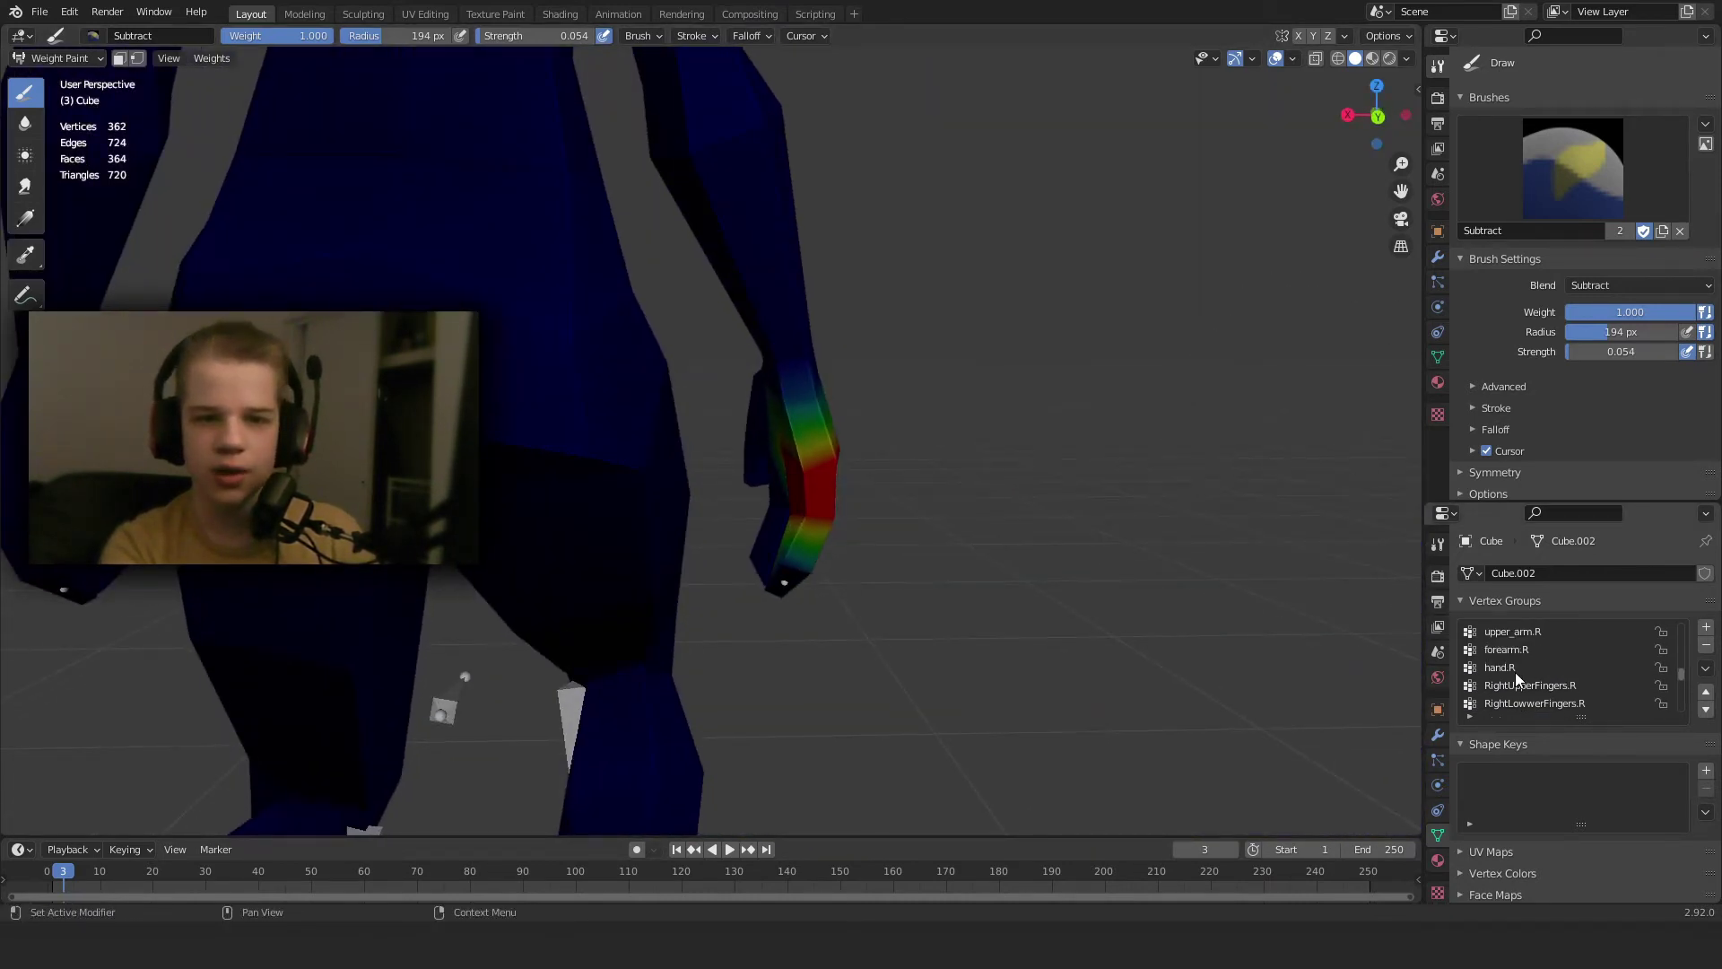
Make hand.R the active vertex group and check its weights on the right hand.
click(1515, 671)
middle_drag(807, 384, 707, 377)
middle_drag(1148, 384, 929, 452)
scroll(1014, 394, up, 4)
In Edit Mode, select the faces around the right palm, back of the hand and wrist and assign them to hand.R at weight 1.000.
key(Tab)
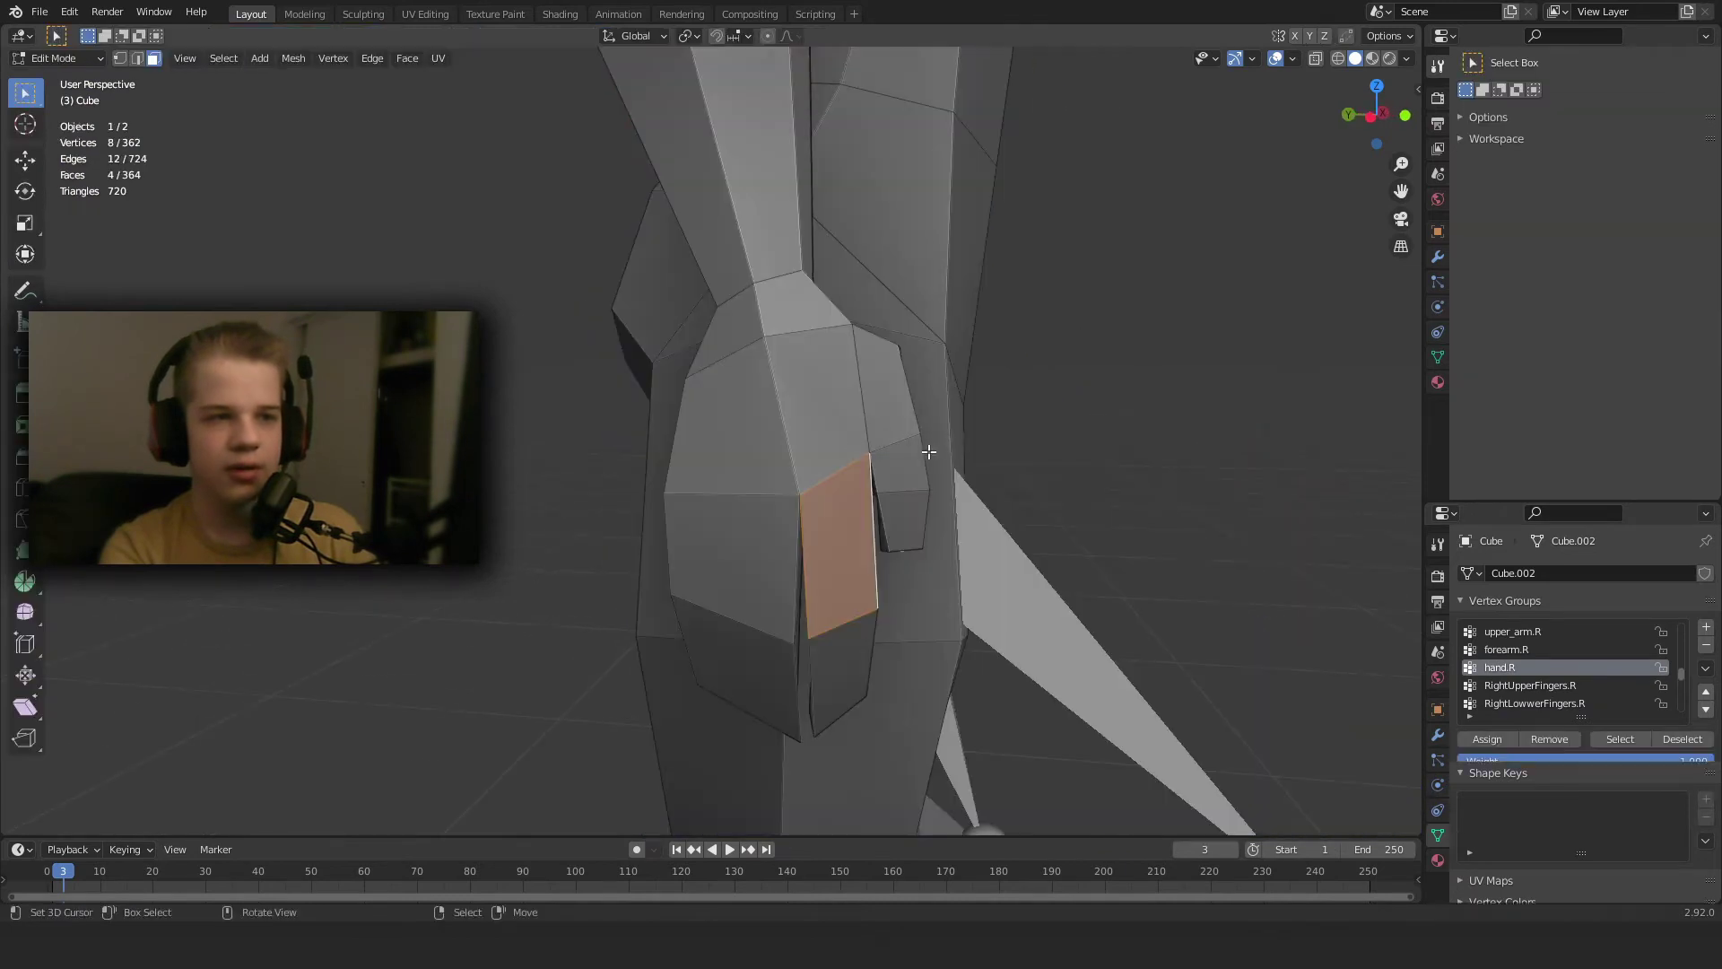
key(alt+z)
key(shift+z)
right_click(736, 443)
shift+right_click(830, 428)
mouse_move(829, 429)
middle_down()
mouse_move(1032, 438)
mouse_move(884, 425)
middle_up()
shift+right_click(880, 425)
shift+right_click(846, 431)
shift+right_click(761, 393)
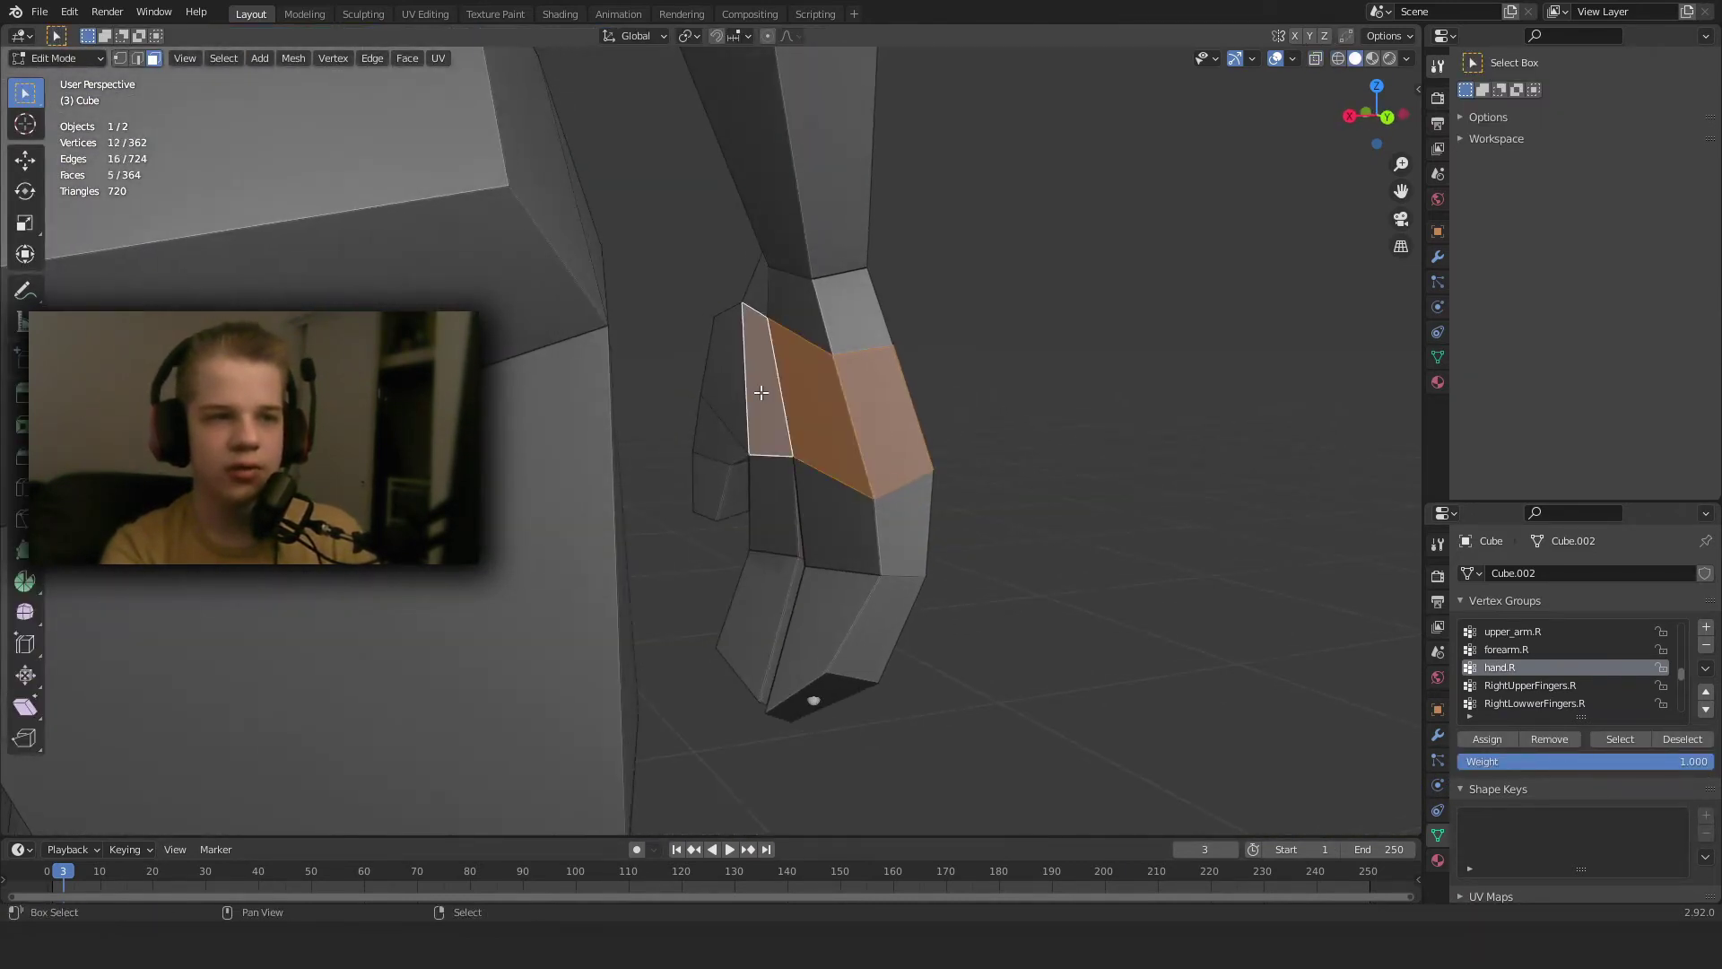
shift+right_click(848, 315)
middle_drag(847, 316, 722, 361)
shift+right_click(861, 325)
shift+right_click(939, 304)
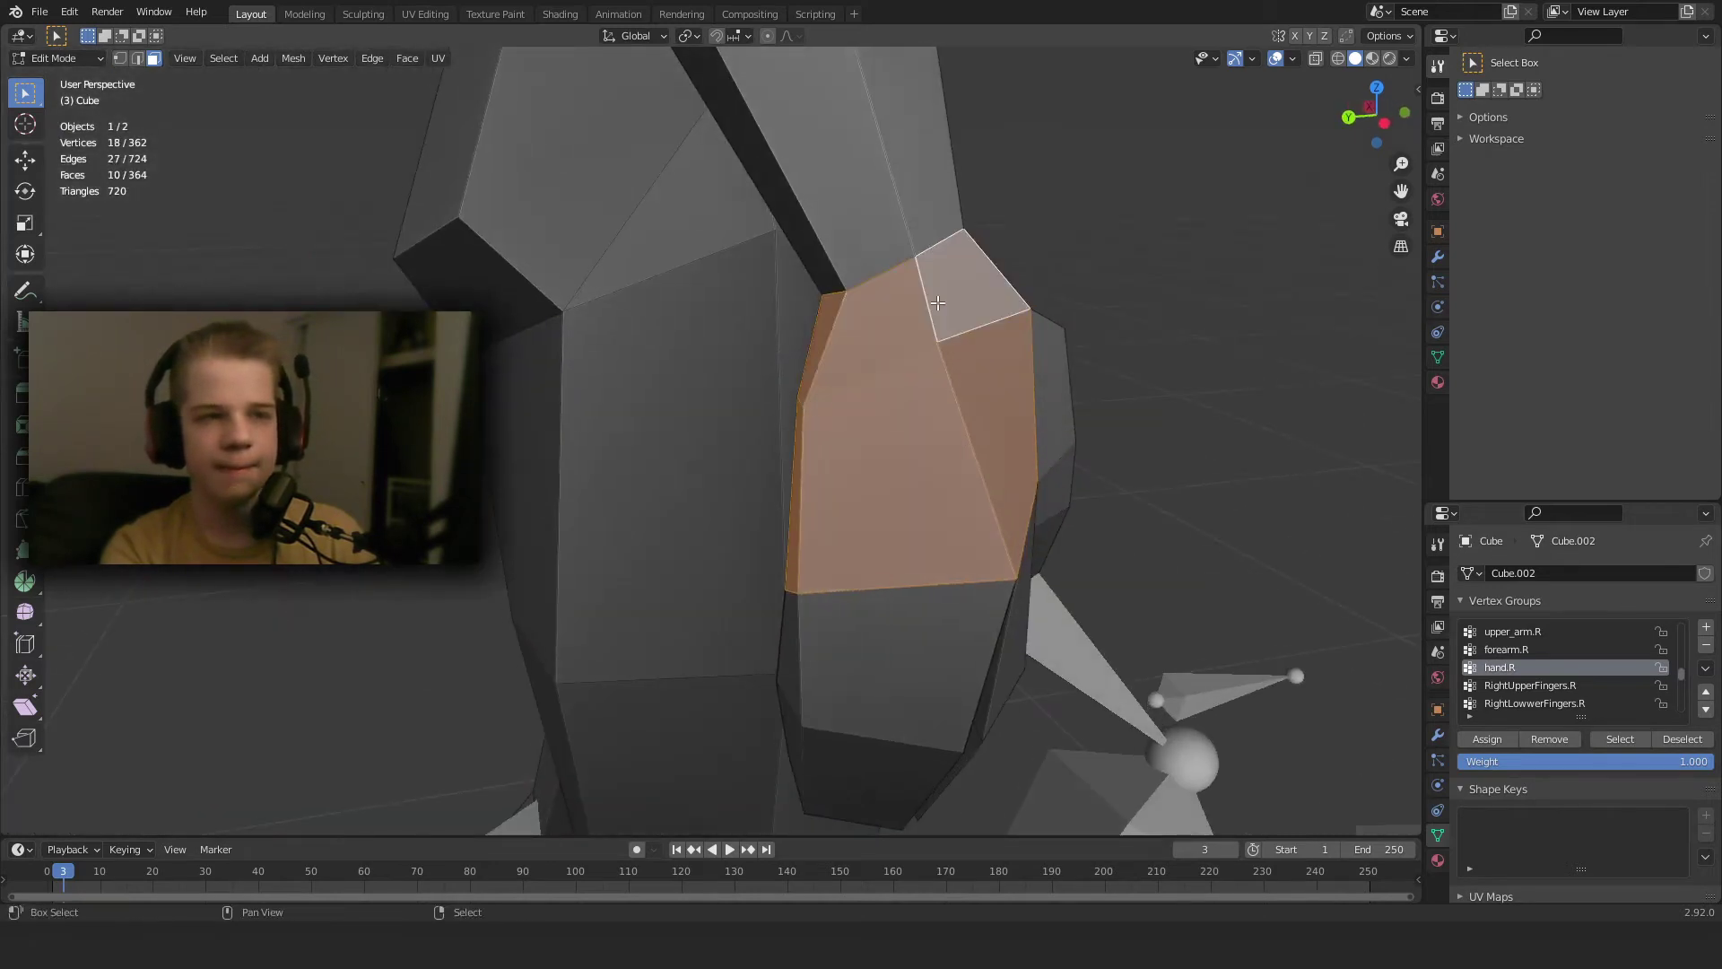
middle_drag(1009, 325, 1011, 565)
shift+right_click(644, 347)
click(1504, 745)
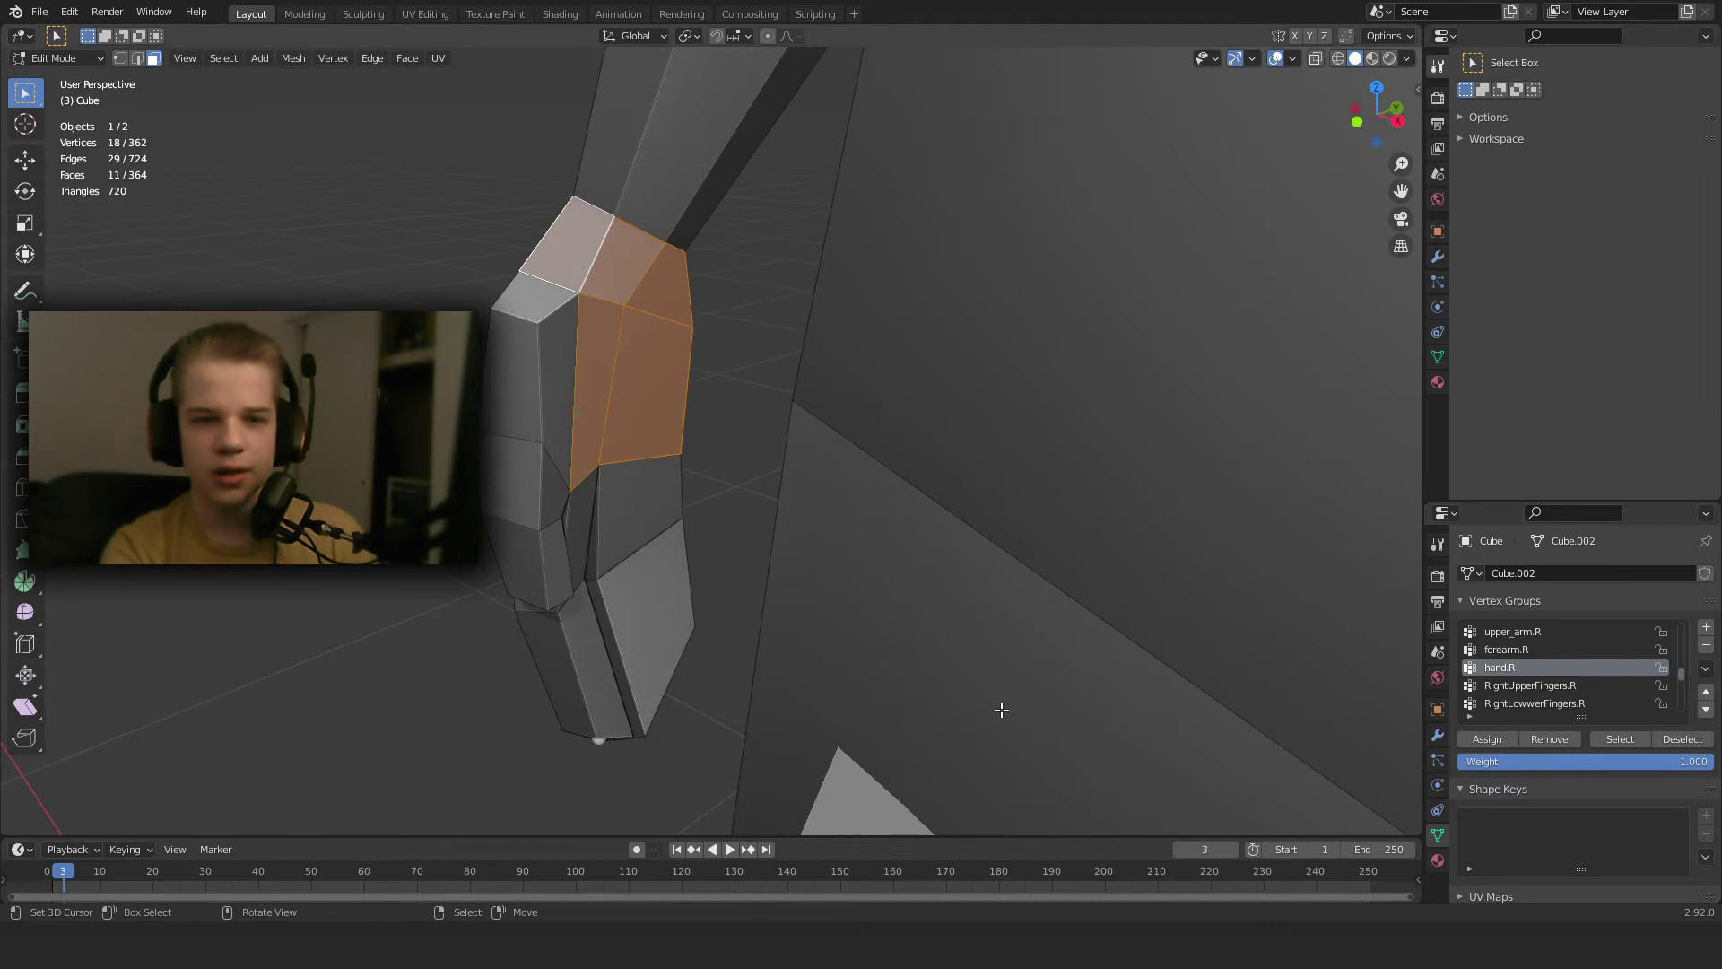
Return to Weight Paint mode with hand.R active and choose the Subtract brush at strength 0.359.
key(ctrl+Tab)
click(866, 646)
mouse_move(1018, 639)
middle_down()
mouse_move(831, 615)
mouse_move(903, 576)
middle_up()
click(1543, 176)
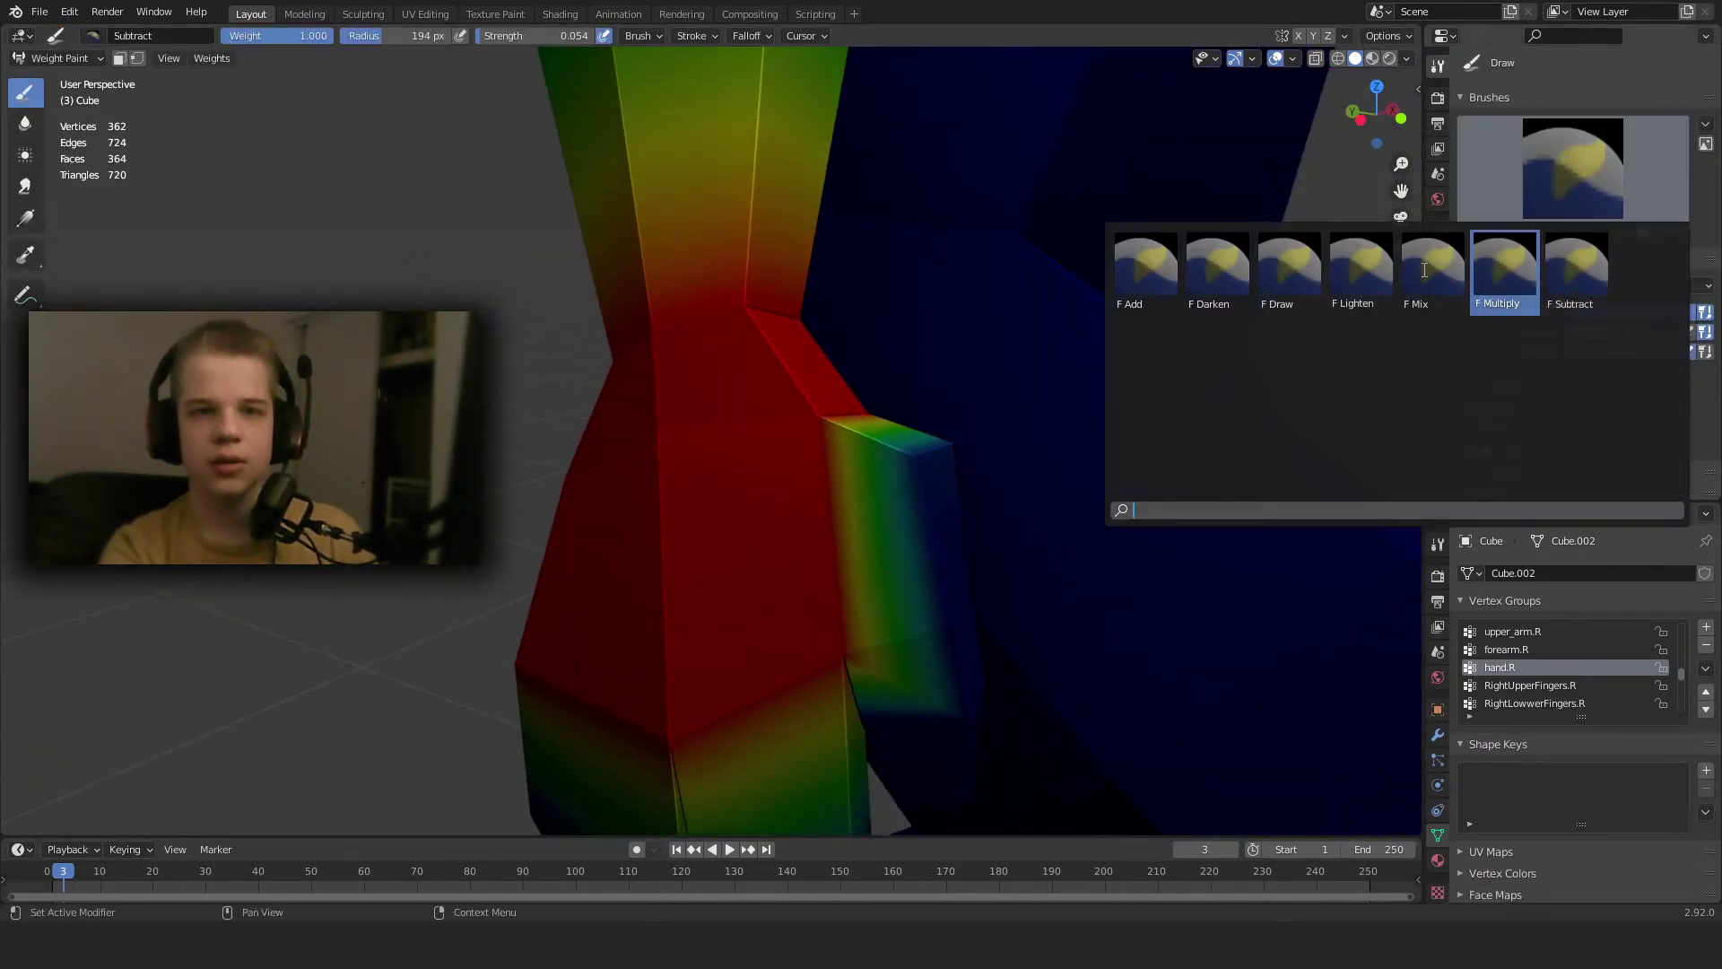
click(1594, 278)
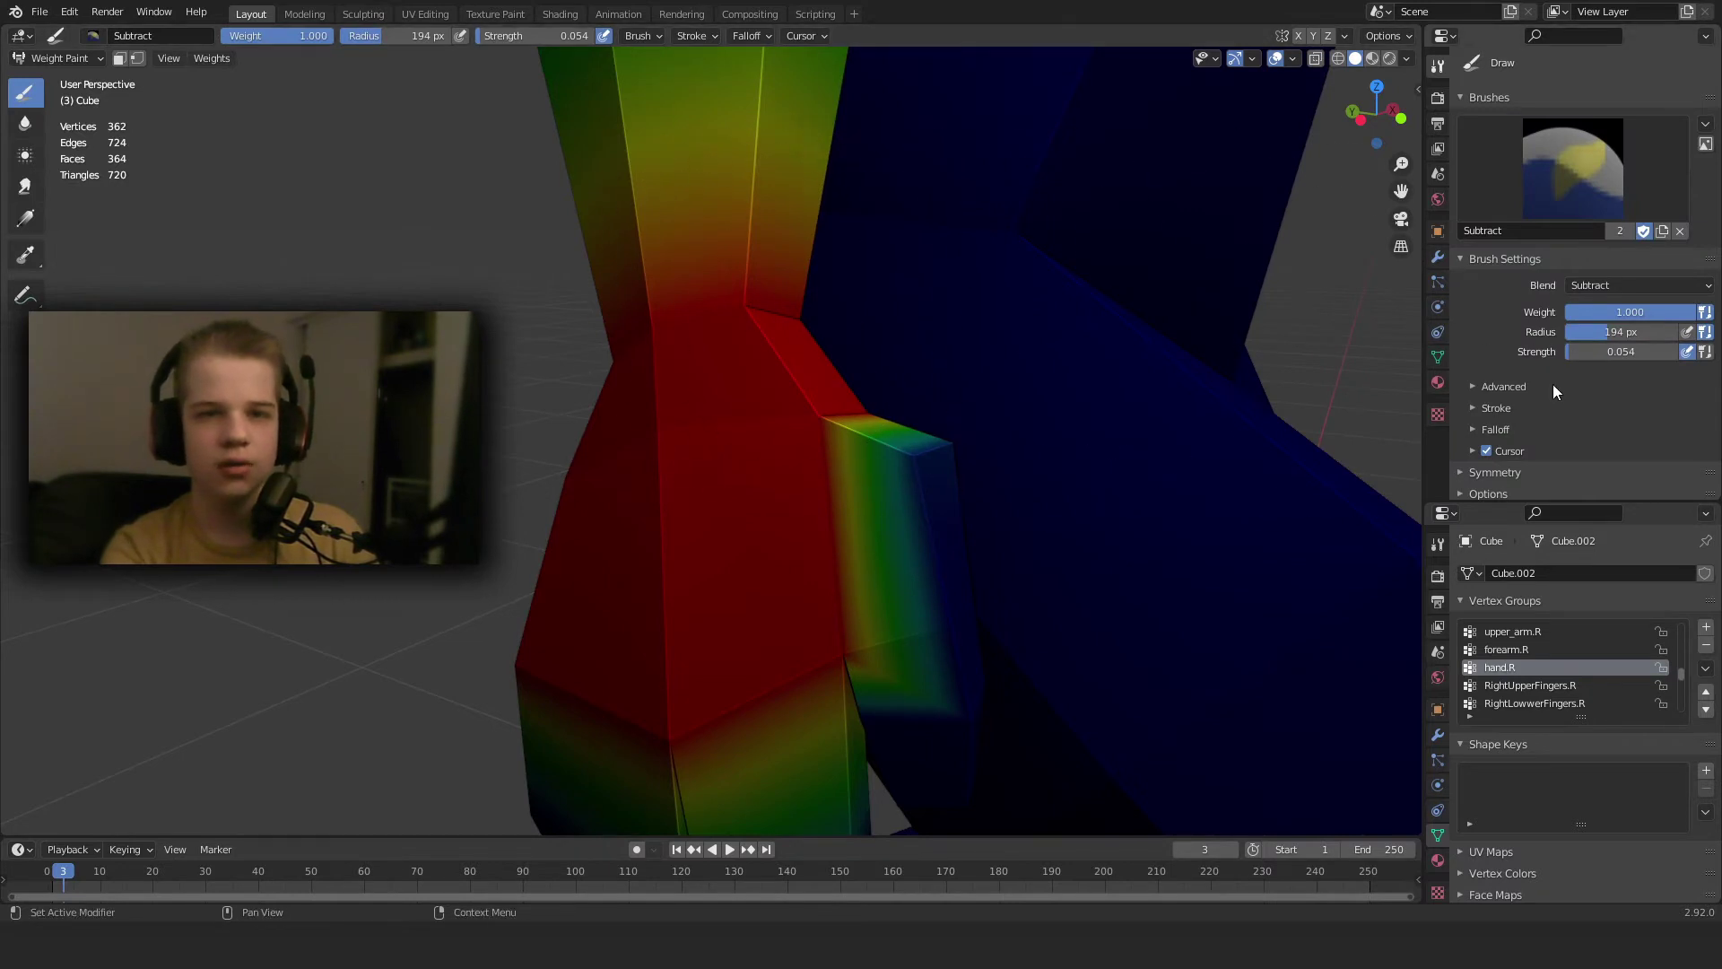
drag(1577, 352, 1612, 351)
Try subtracting hand.R weight across the right wrist, and undo the strokes.
click(660, 292)
drag(666, 292, 753, 296)
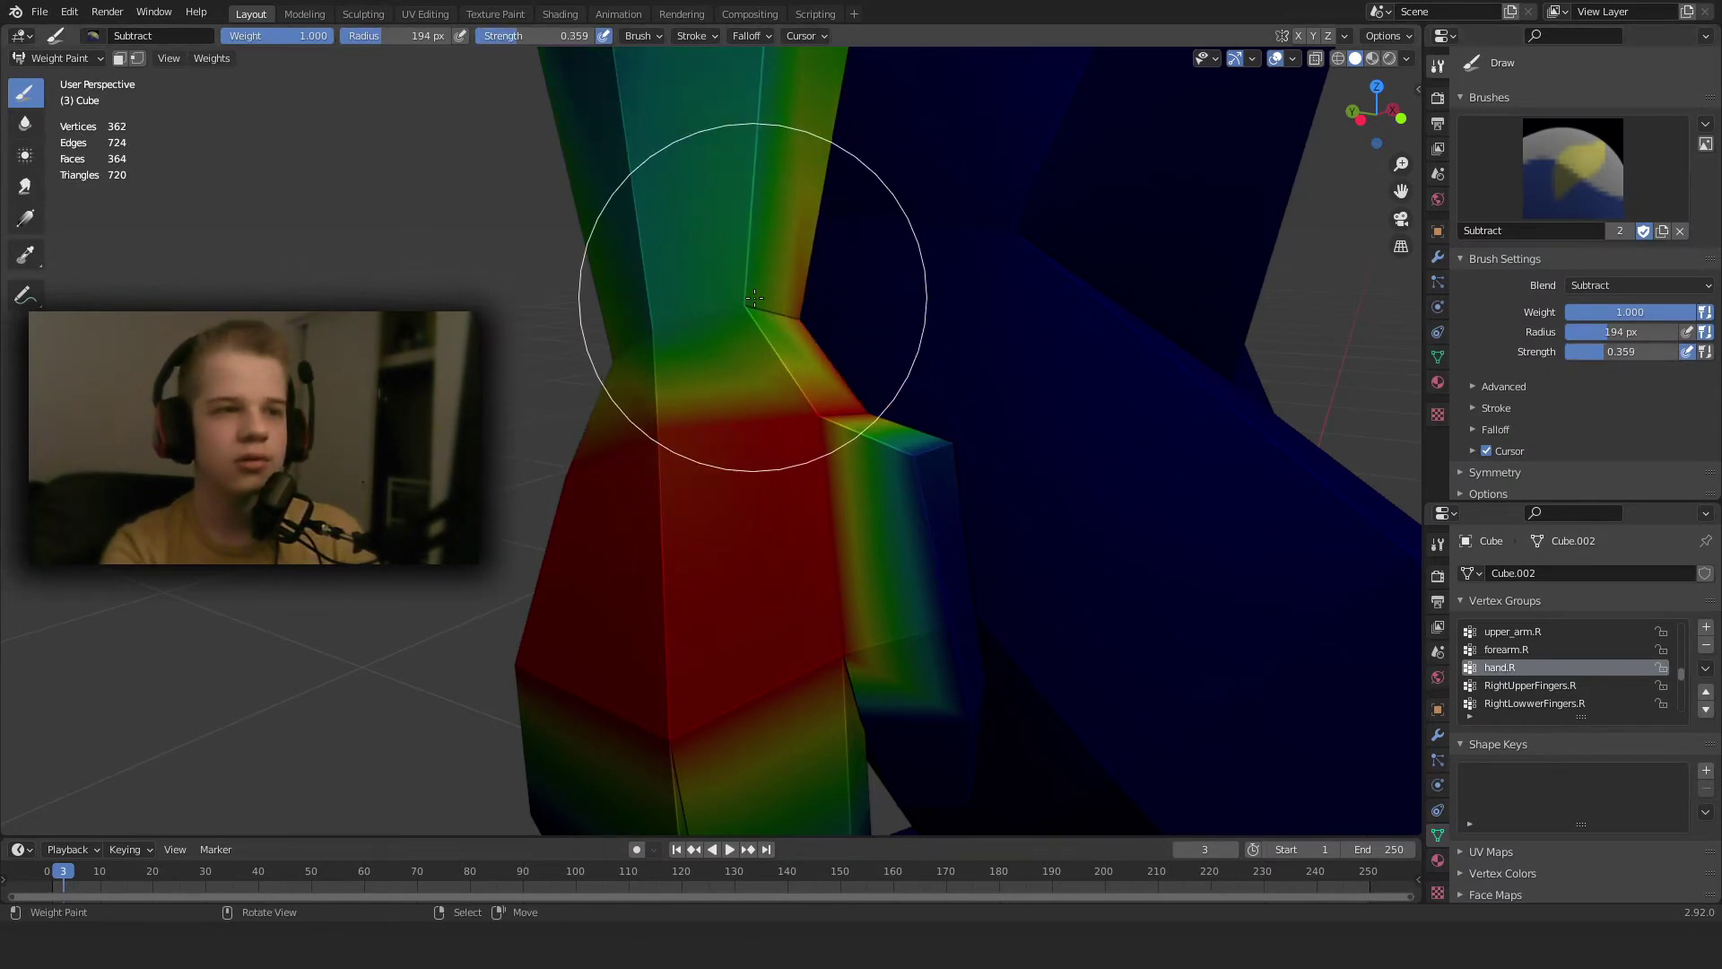
key(ctrl+z)
key(ctrl+z)
Subtract hand.R weight around the right wrist and lower forearm.
mouse_move(625, 312)
mouse_down()
mouse_move(615, 328)
mouse_move(923, 298)
mouse_up()
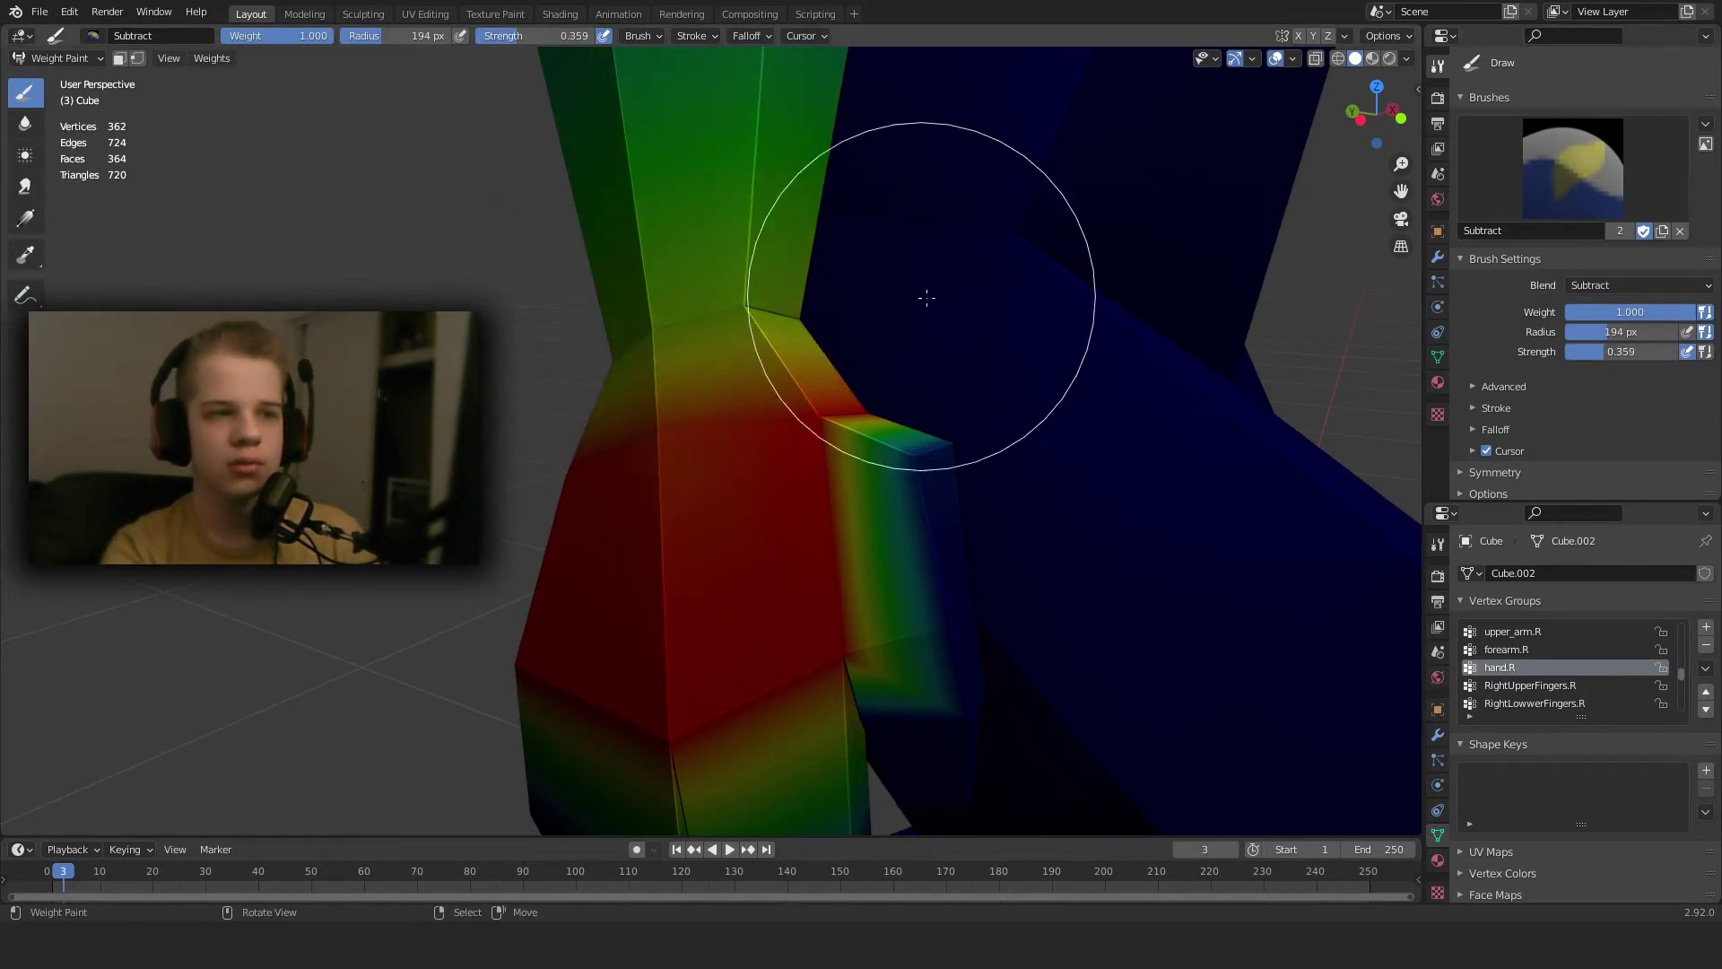
mouse_move(812, 345)
middle_down()
mouse_move(965, 347)
mouse_move(838, 400)
mouse_move(780, 384)
middle_up()
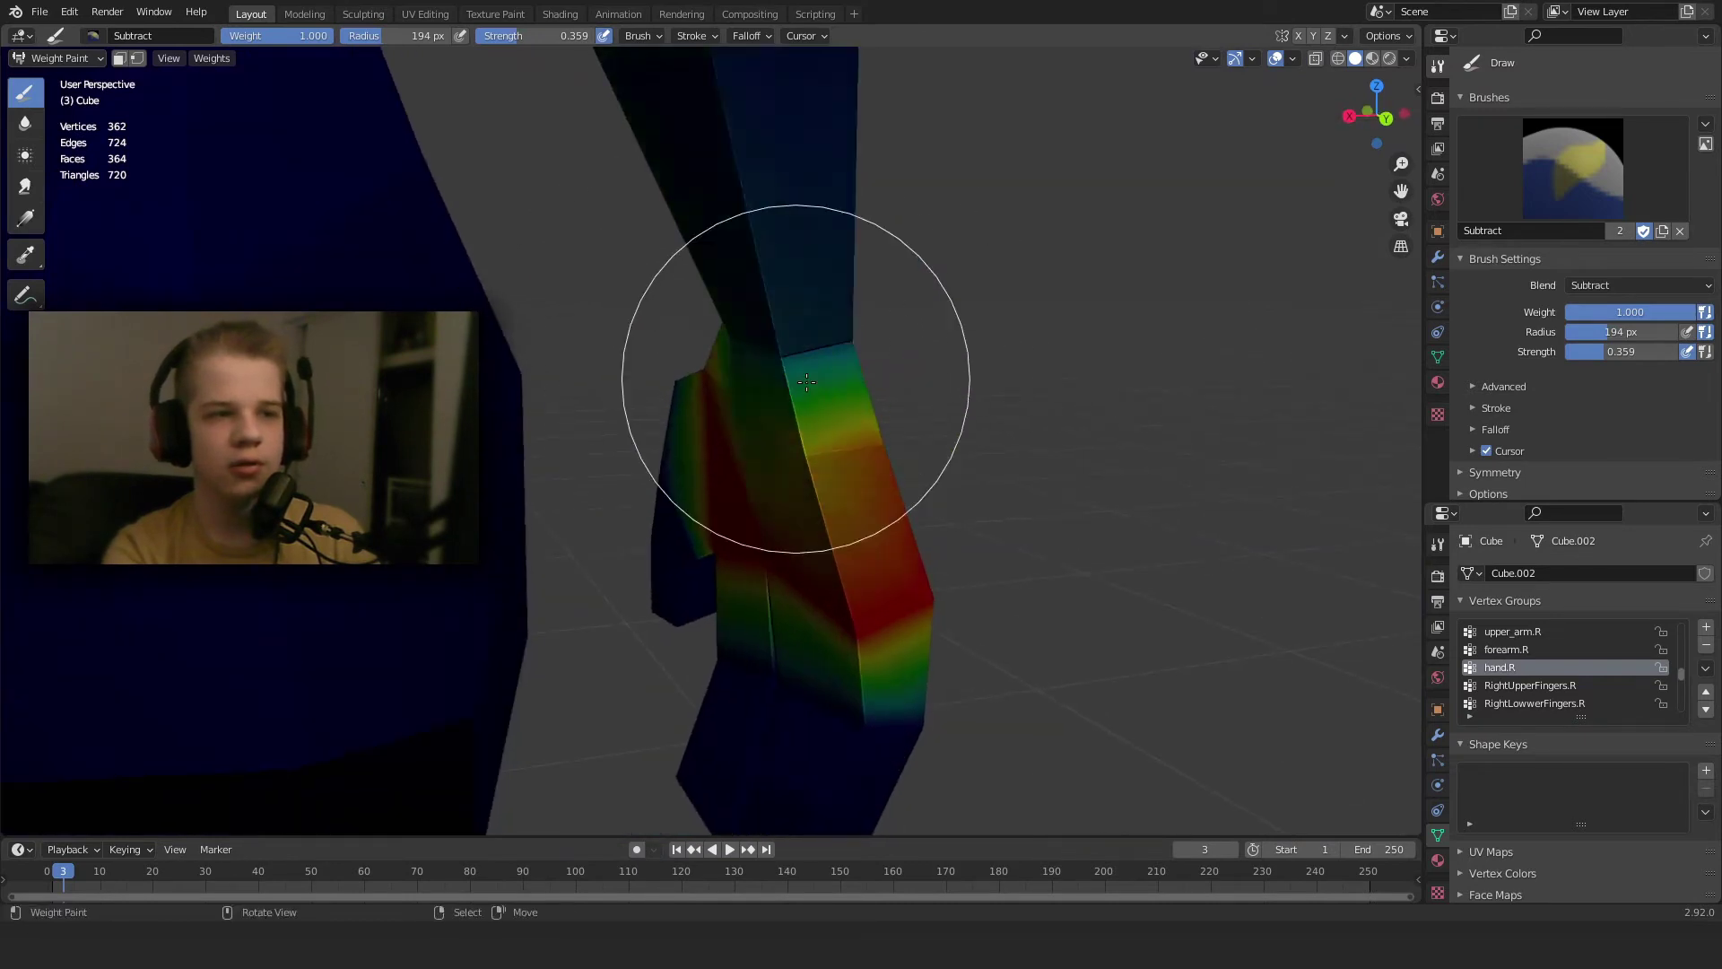
mouse_move(961, 589)
middle_down()
mouse_move(815, 550)
mouse_move(912, 569)
mouse_move(682, 576)
middle_up()
mouse_move(683, 576)
mouse_down()
mouse_move(937, 607)
mouse_move(930, 562)
mouse_up()
scroll(1076, 611, down, 4)
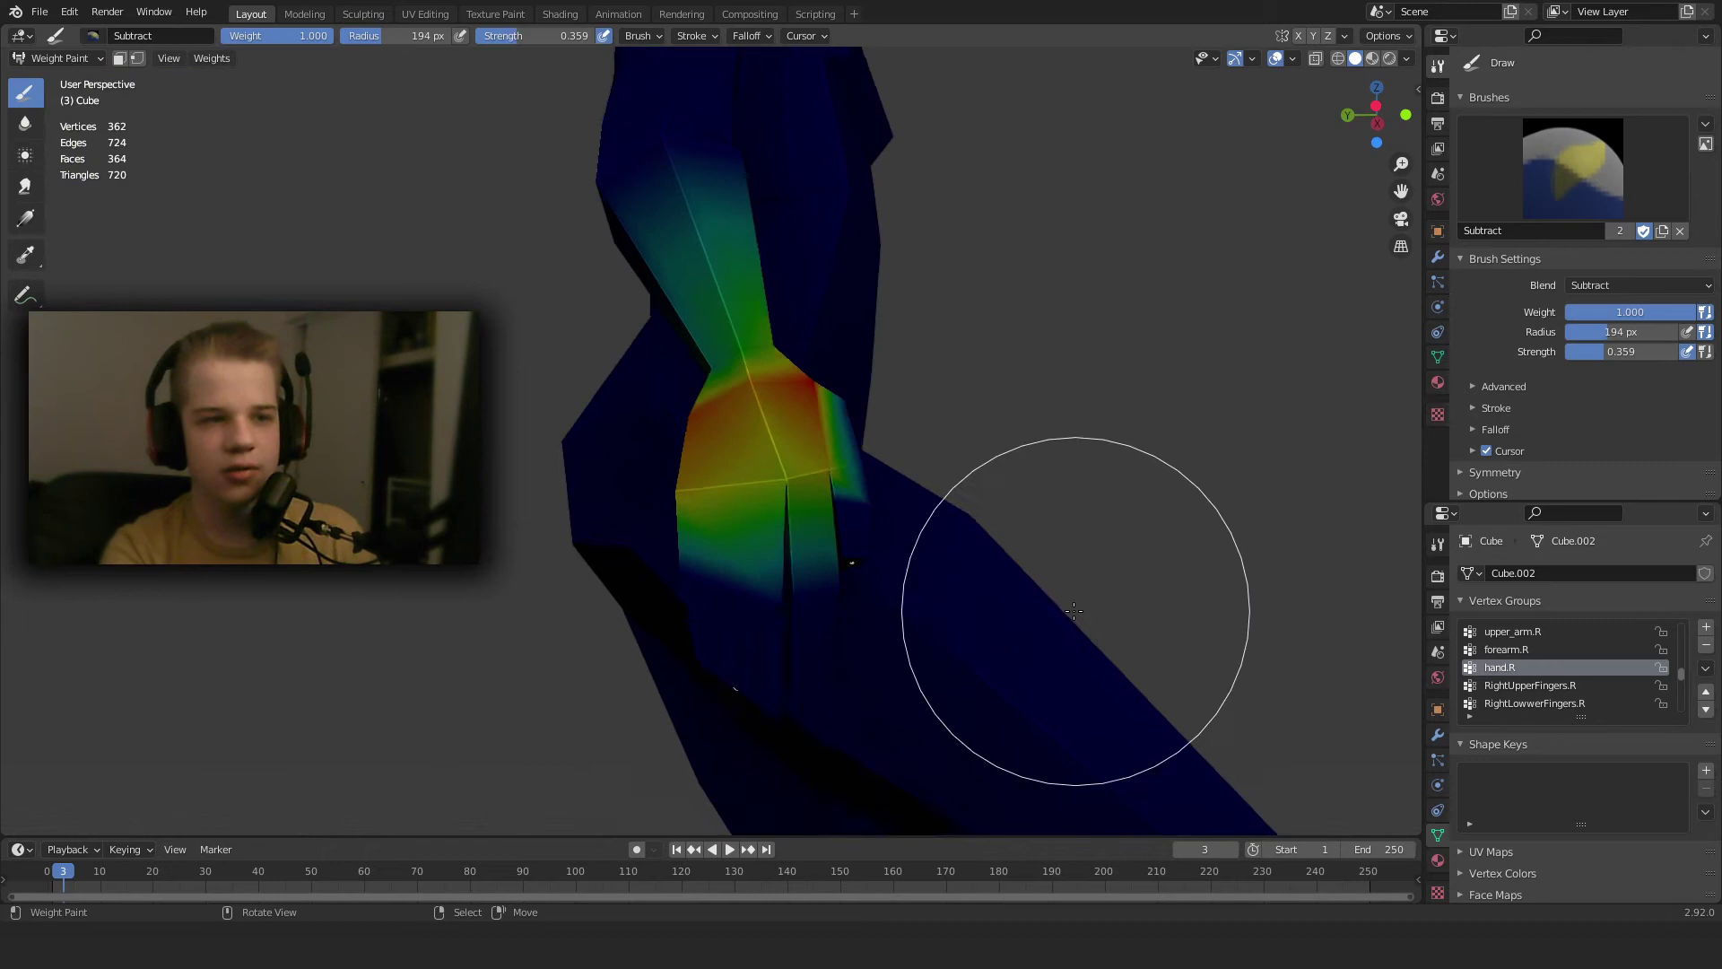
Subtract hand.R weight around the base of the right thumb.
mouse_move(1072, 611)
middle_down()
mouse_move(858, 610)
mouse_move(754, 375)
mouse_move(703, 487)
middle_up()
scroll(754, 375, up, 5)
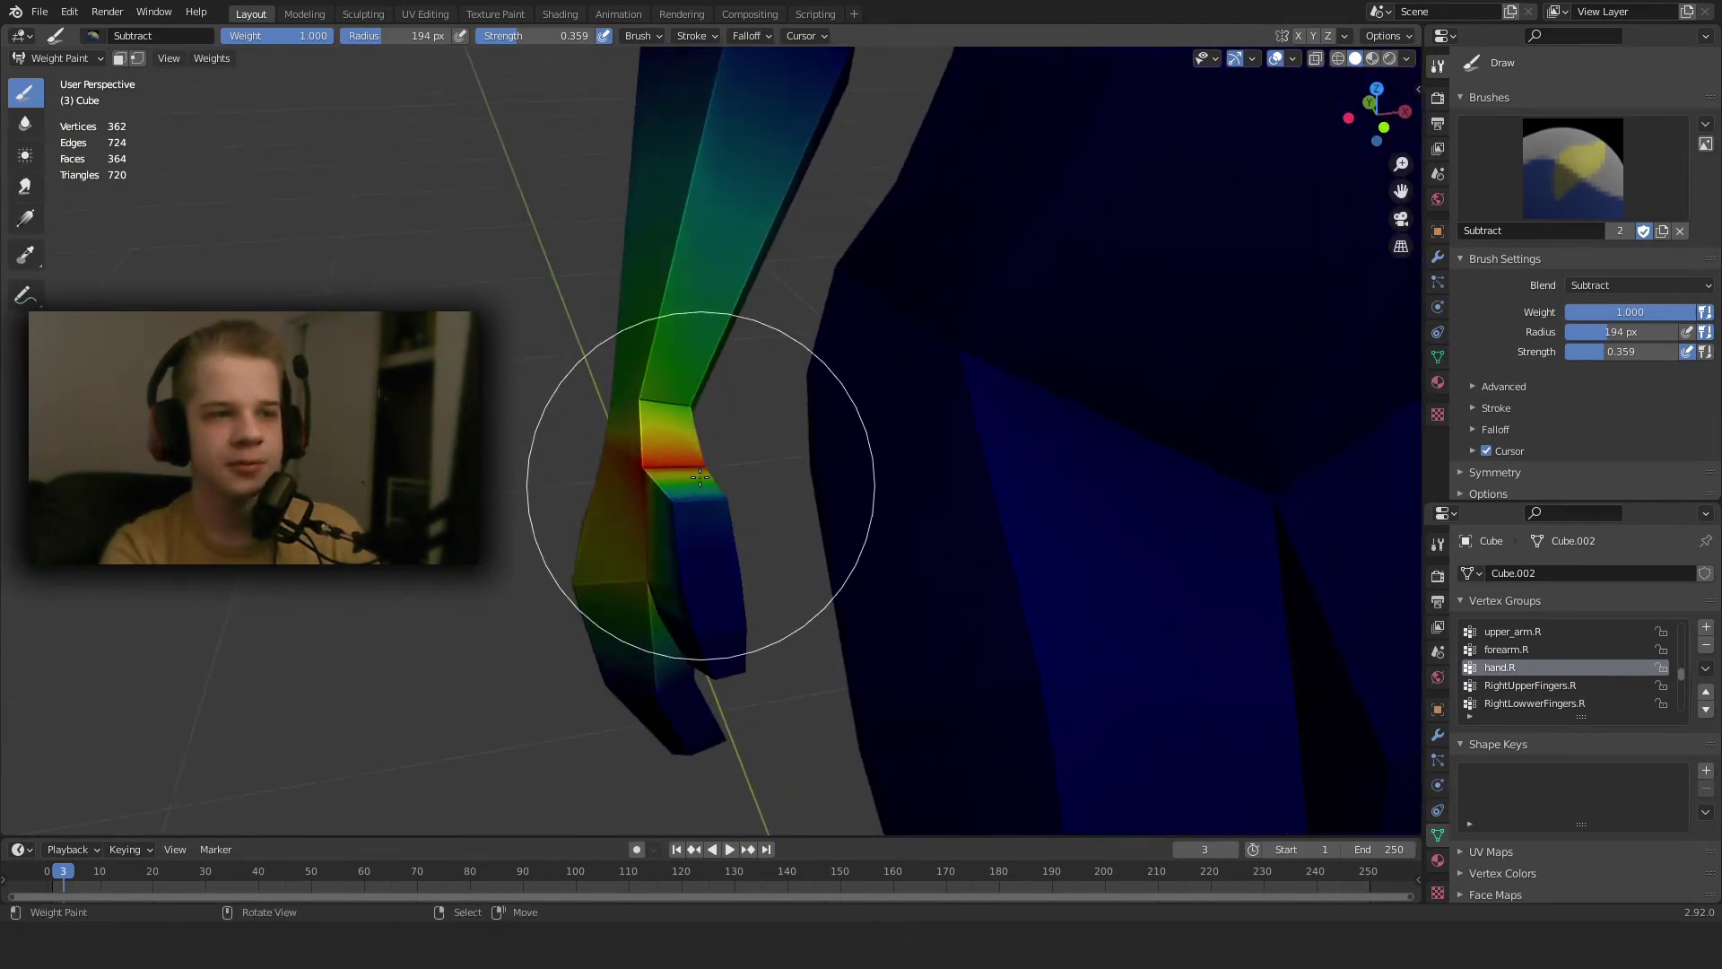
drag(690, 462, 729, 545)
middle_drag(795, 577, 1104, 492)
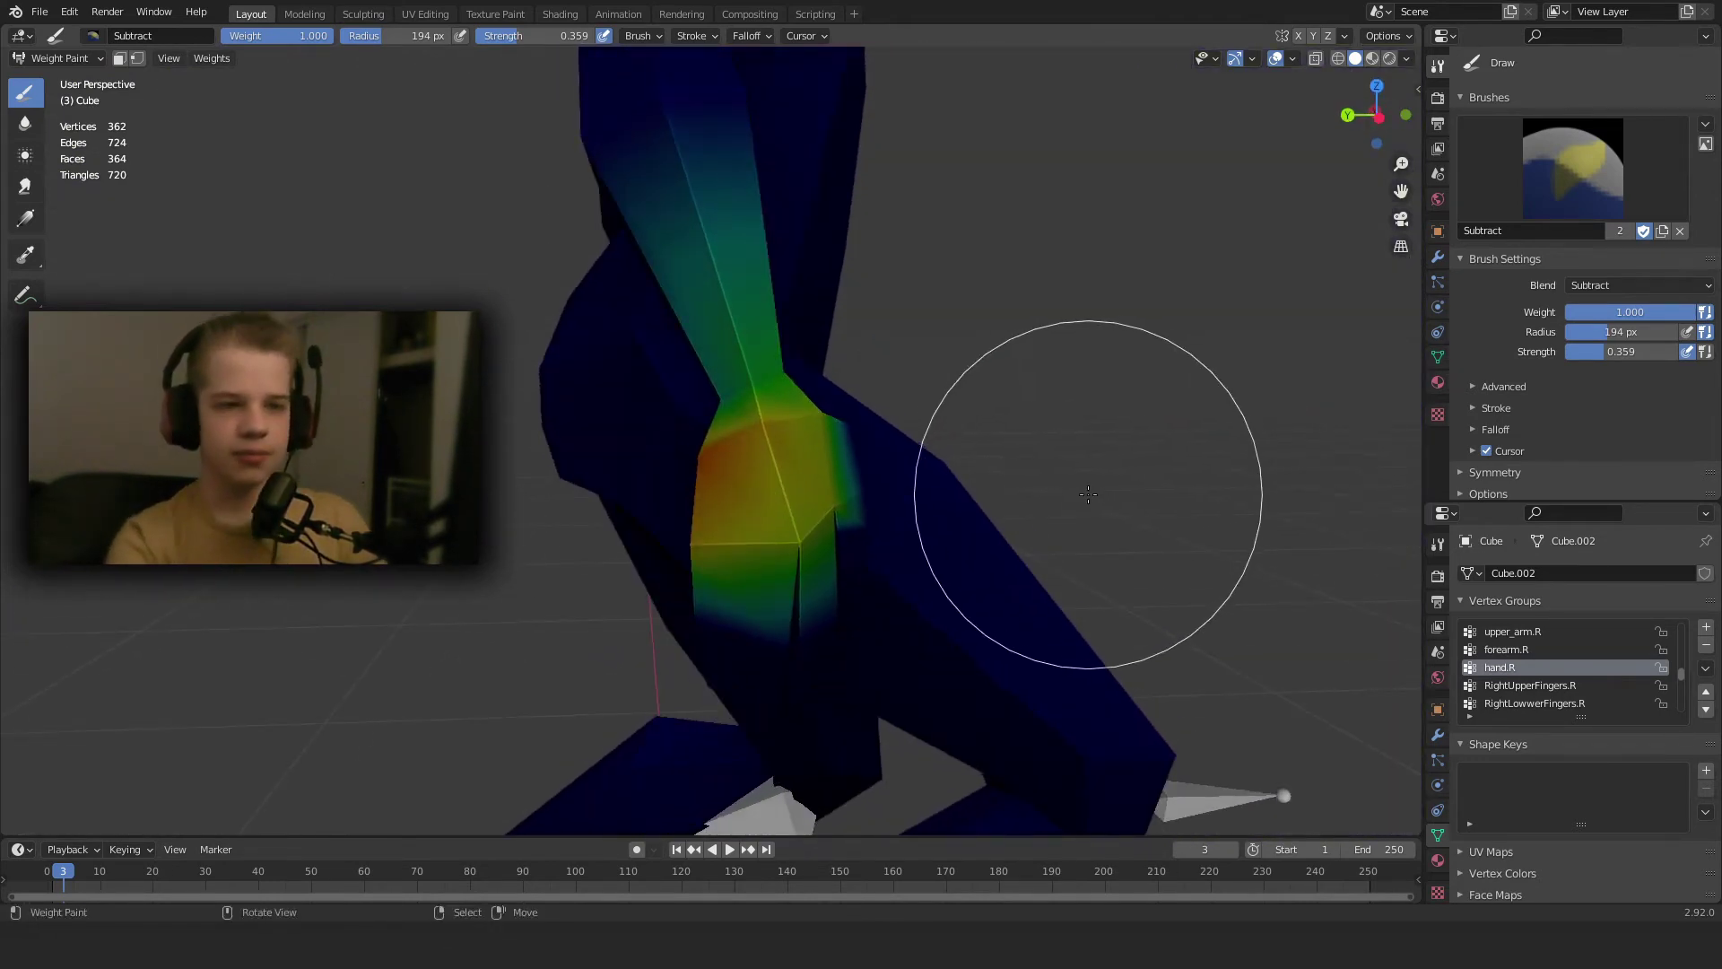
scroll(1088, 494, down, 5)
Make forearm.R the active vertex group, choose the Draw brush, and check the weights around the right forearm.
middle_drag(1038, 354, 907, 454)
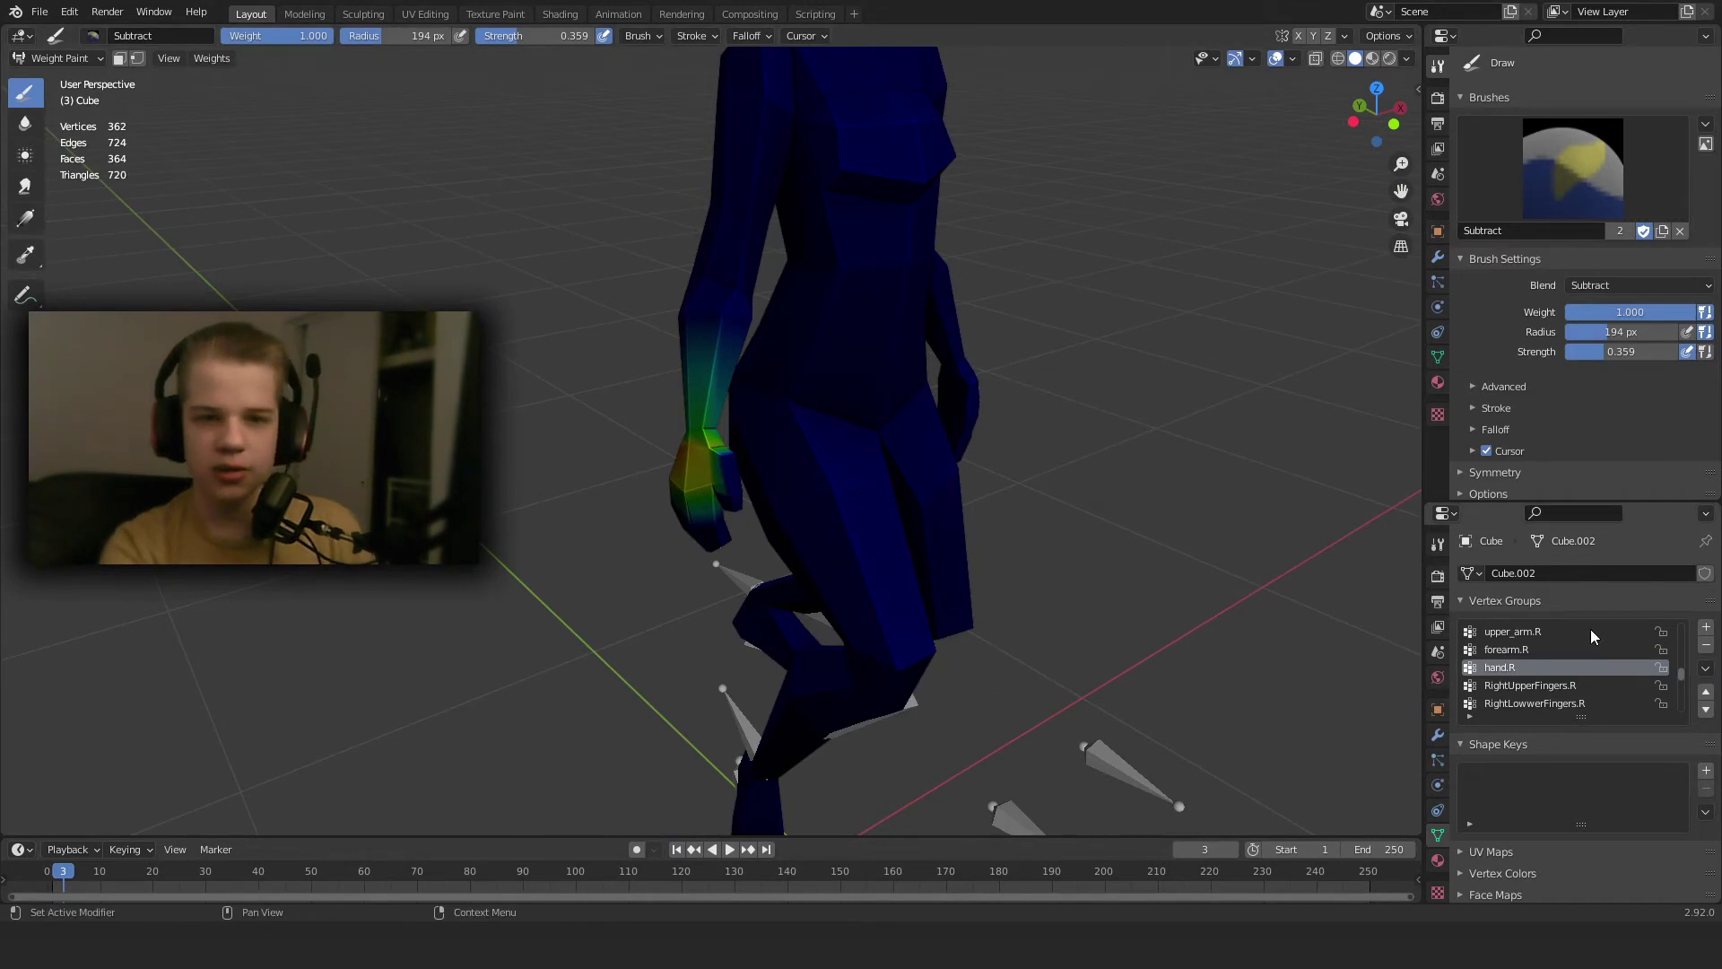
click(1507, 650)
middle_drag(960, 538, 877, 384)
scroll(876, 384, up, 4)
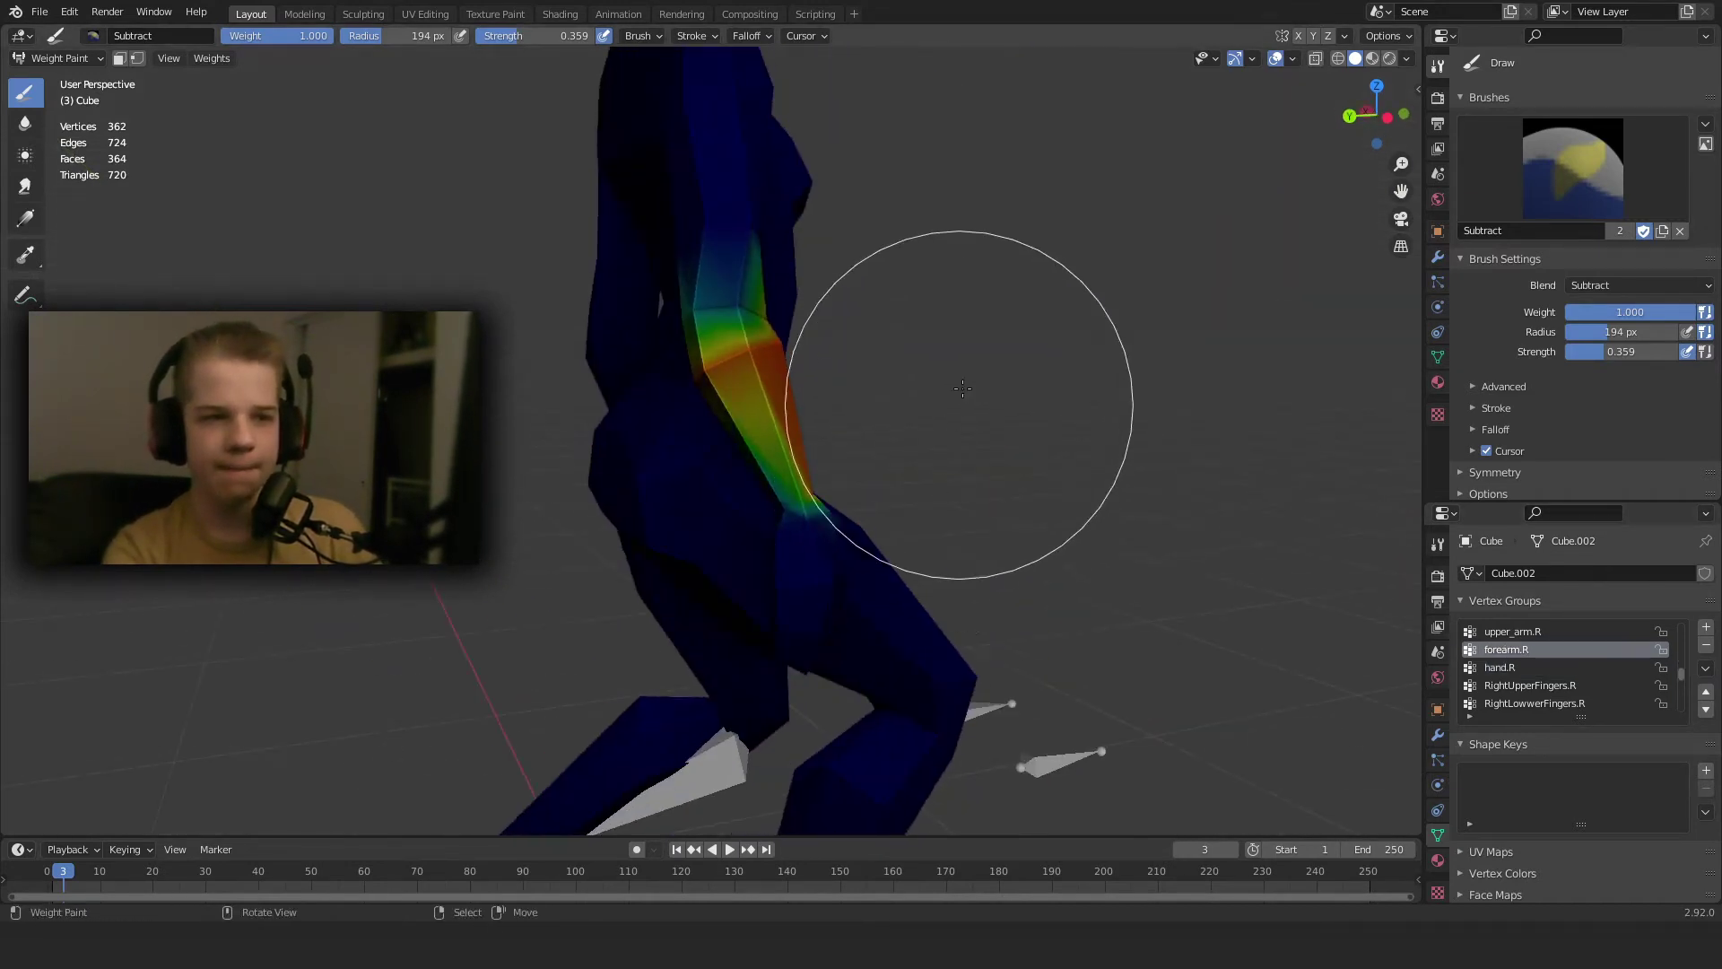
click(1576, 178)
click(1272, 276)
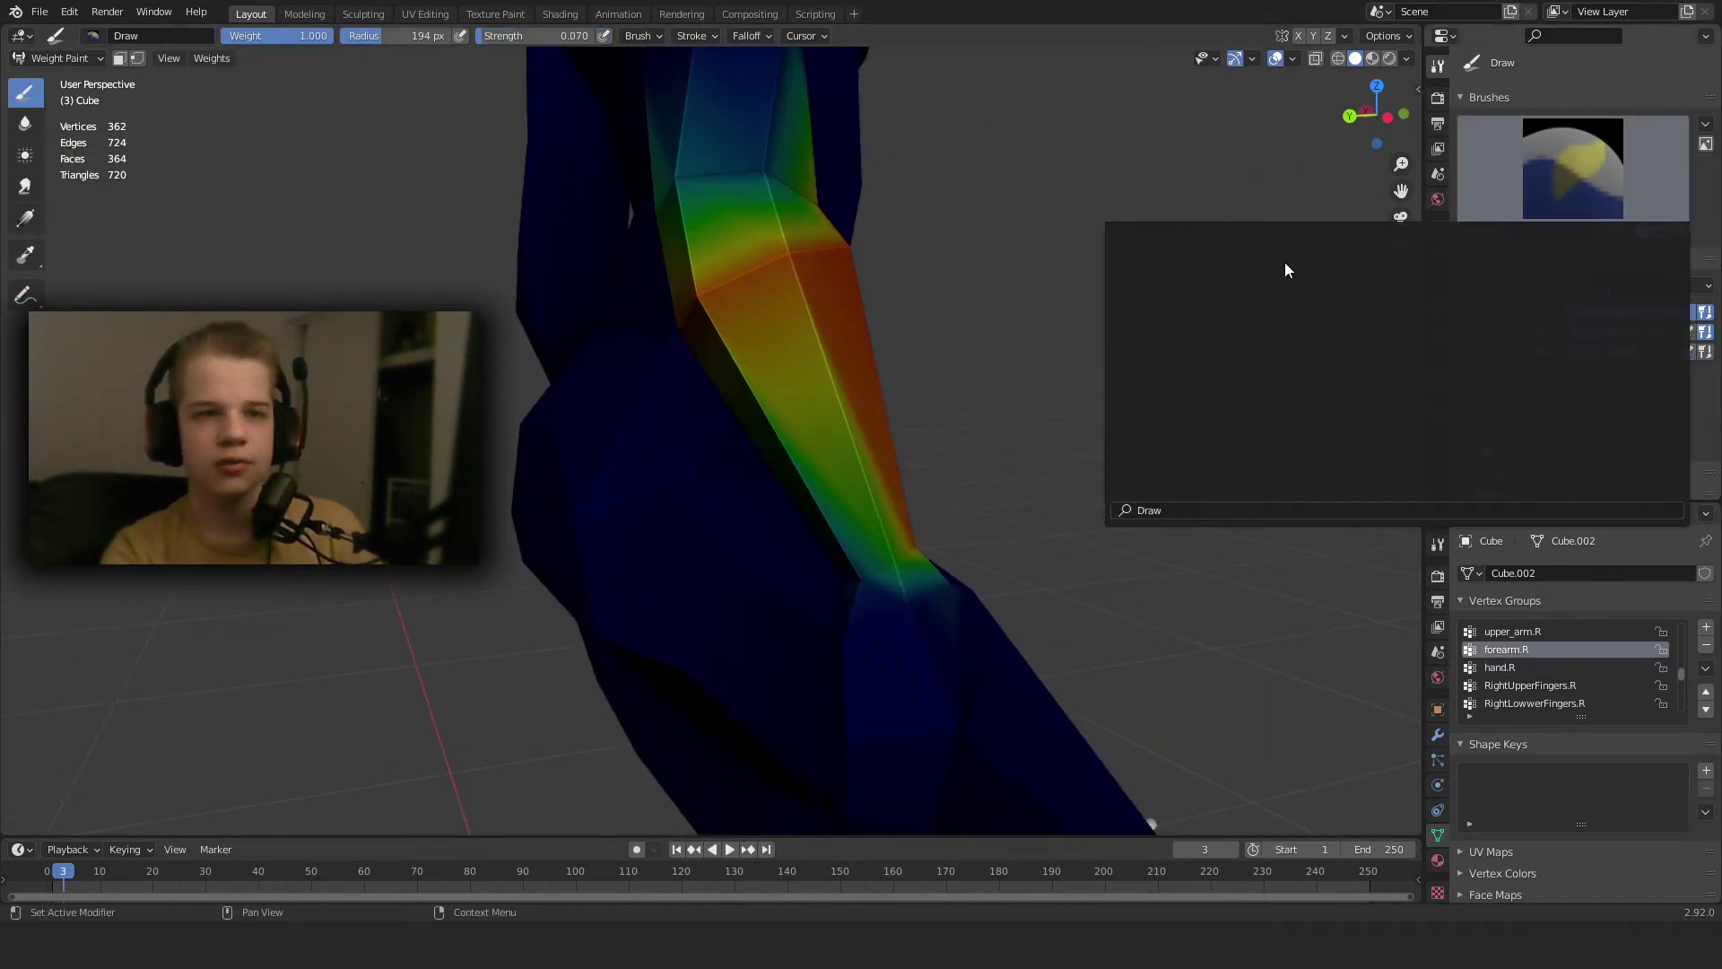
middle_drag(1284, 269, 797, 536)
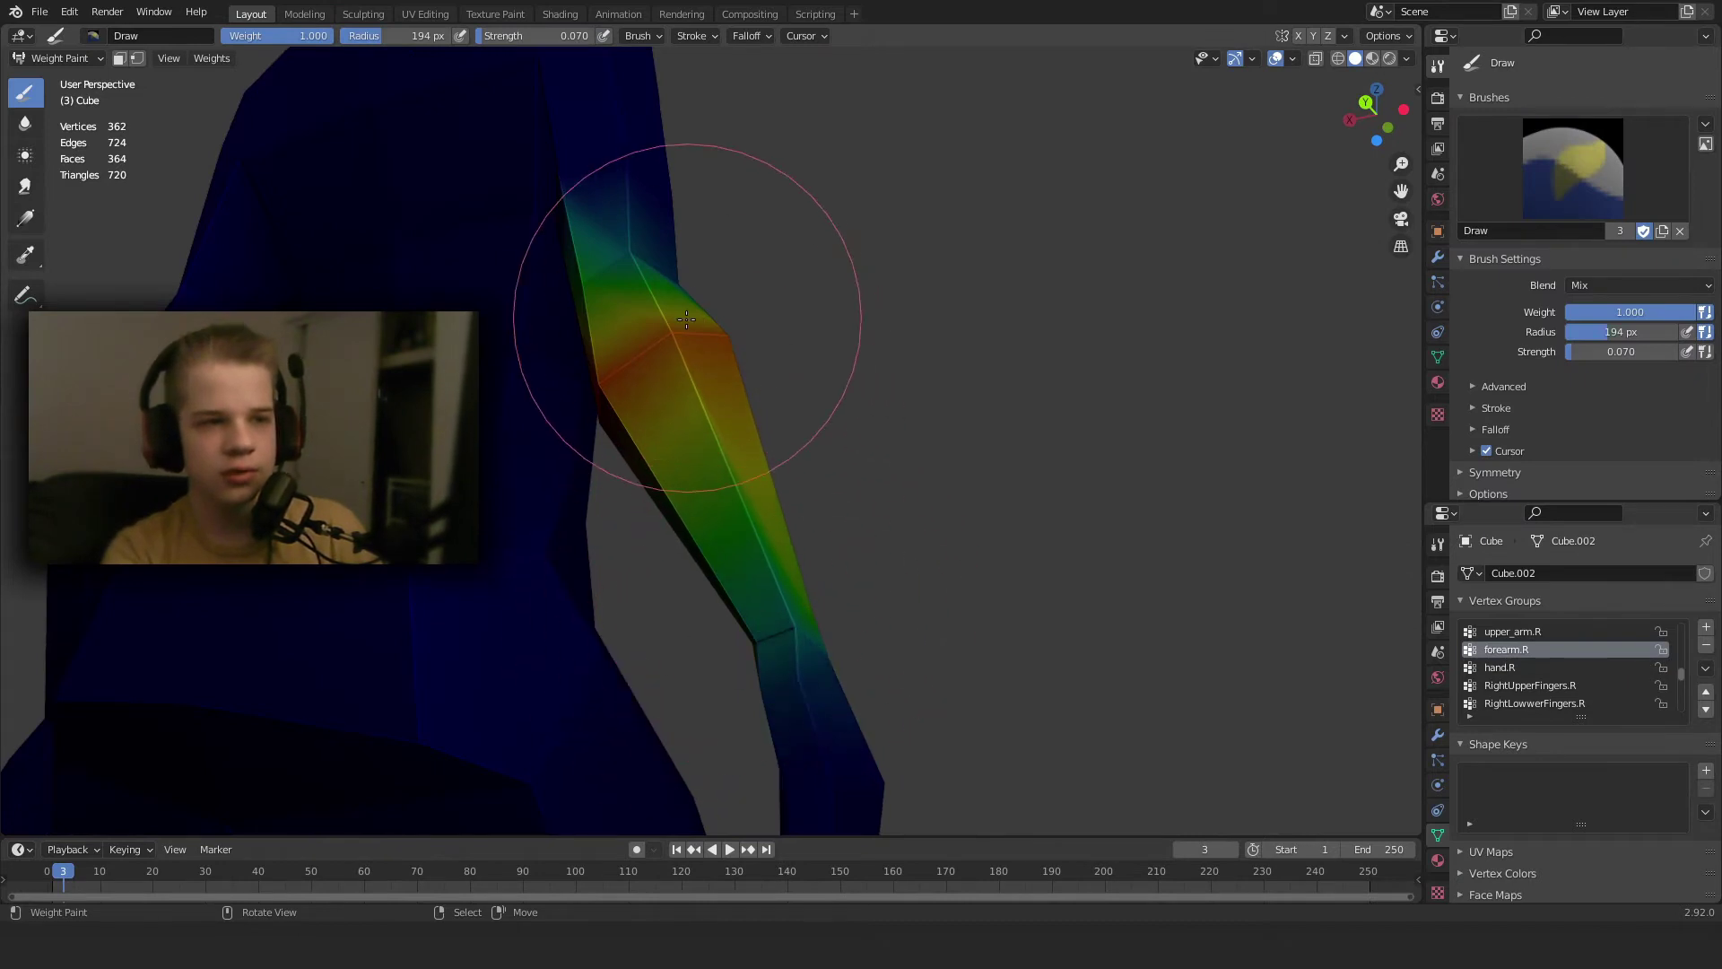
scroll(628, 440, down, 4)
middle_drag(996, 413, 869, 469)
Put the metarig in Pose Mode and rotate the forearm.R bone to bend the right elbow forward.
key(ctrl+Tab)
key(z)
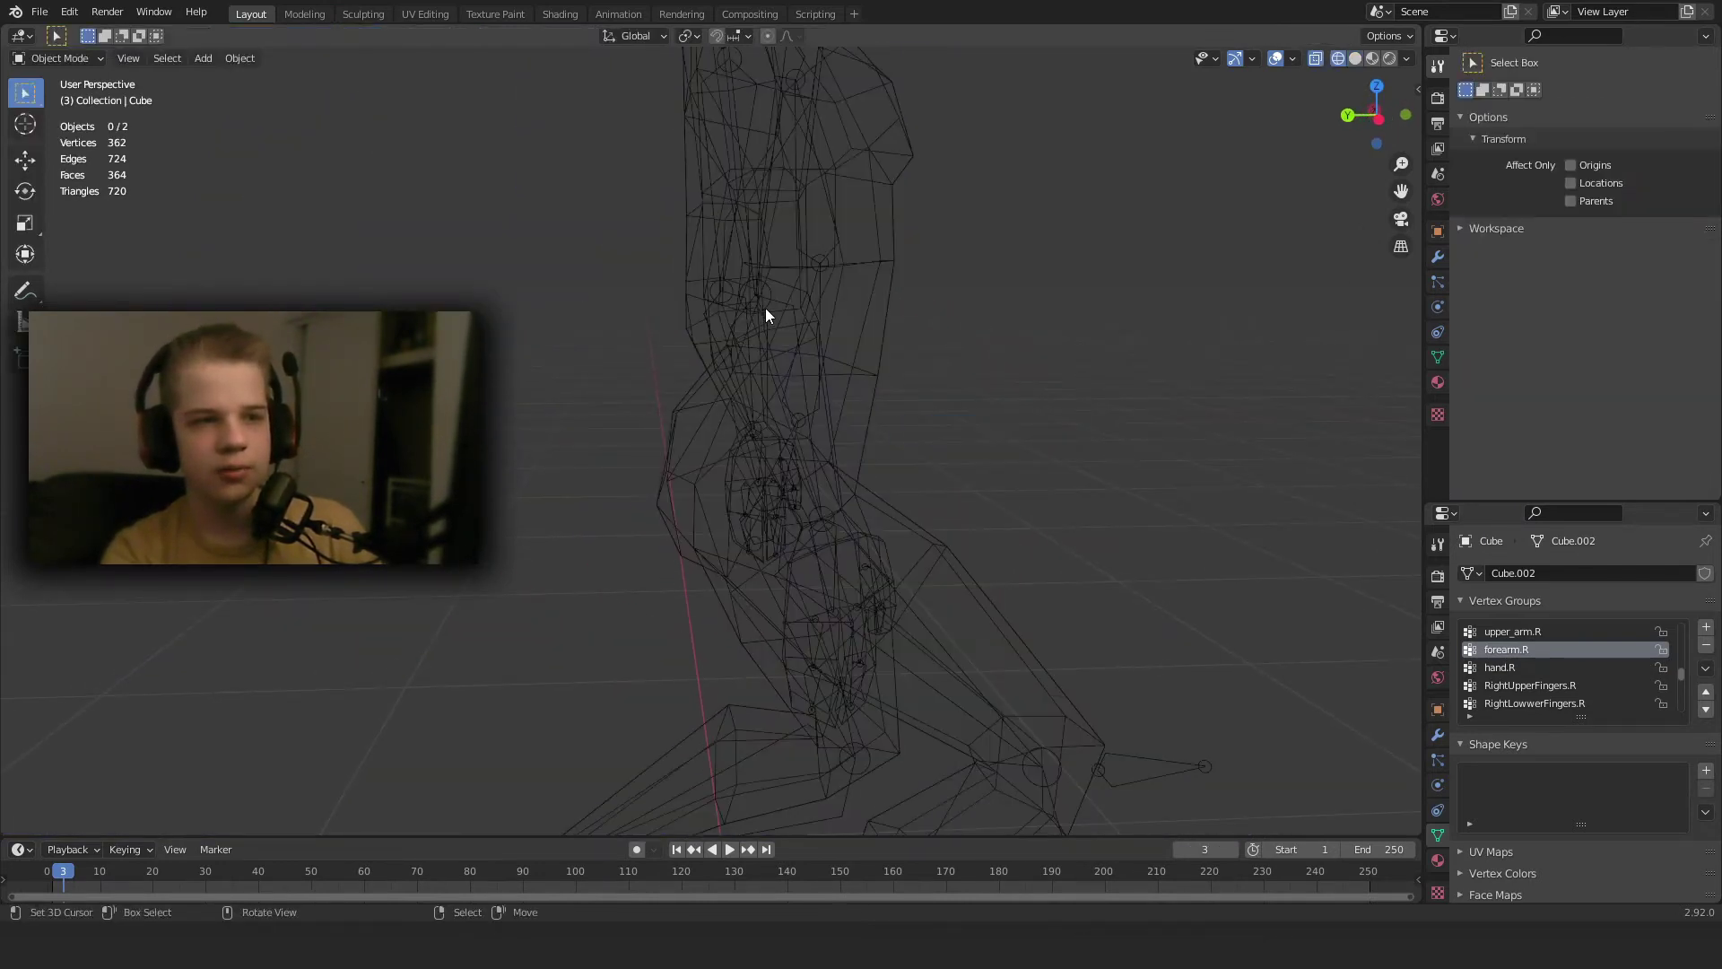
right_click(766, 309)
key(z)
click(926, 330)
key(shift+z)
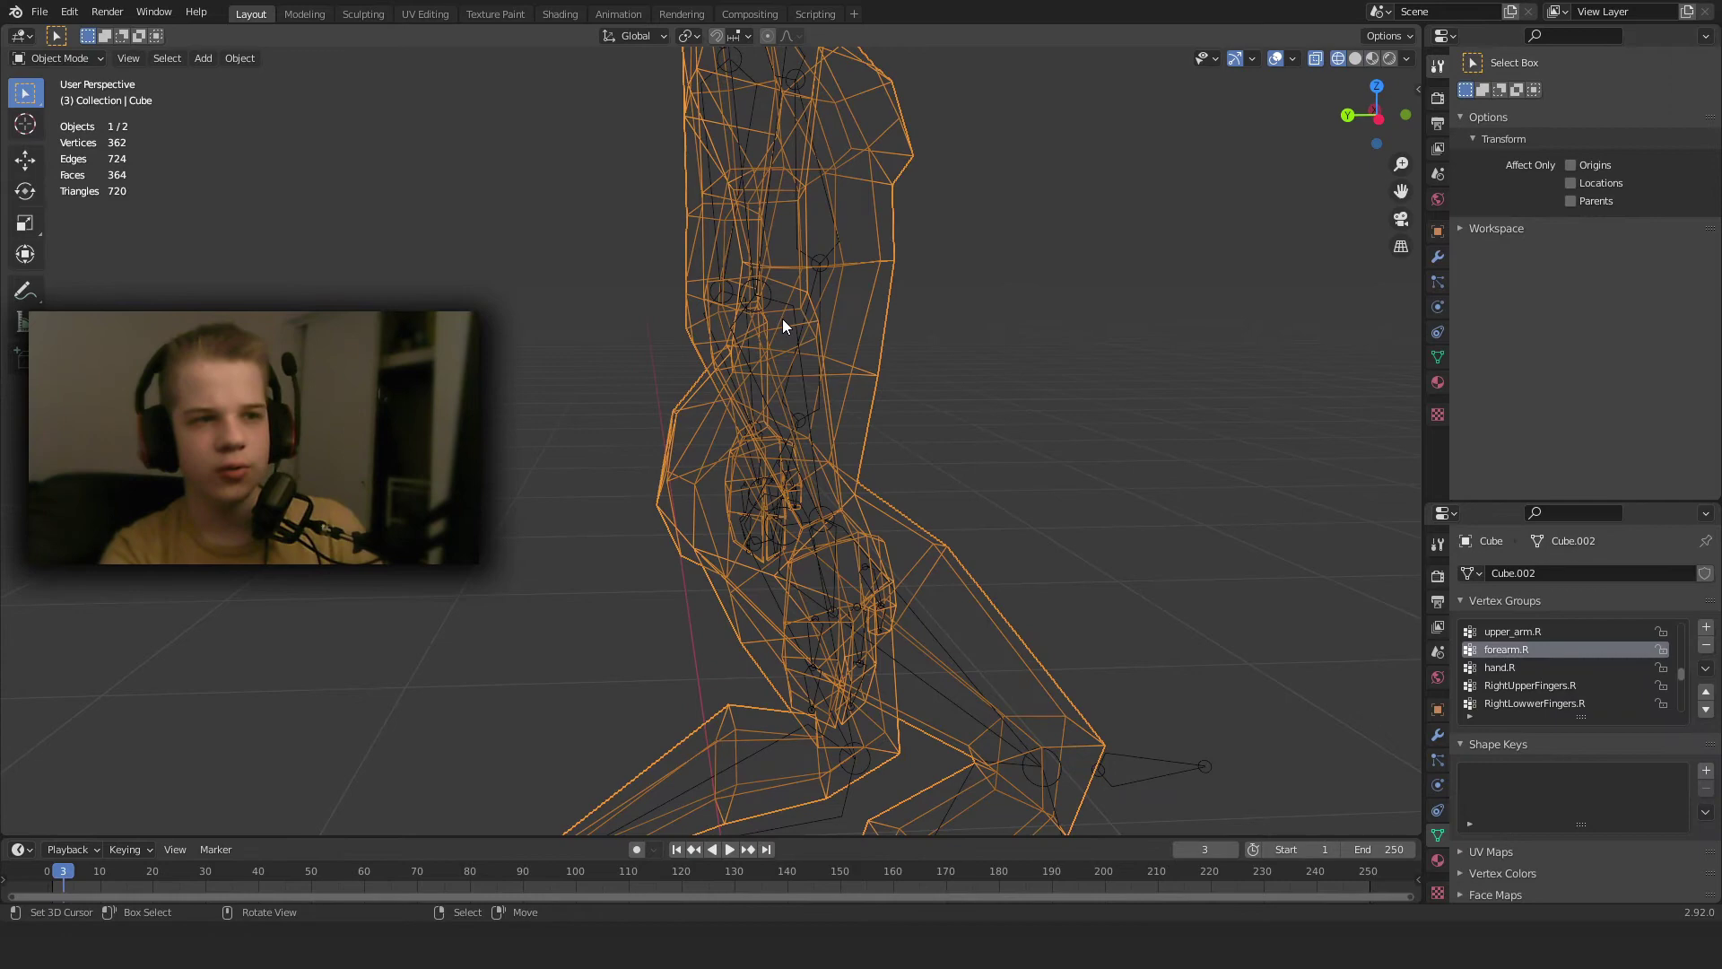
key(ctrl+Tab)
key(r)
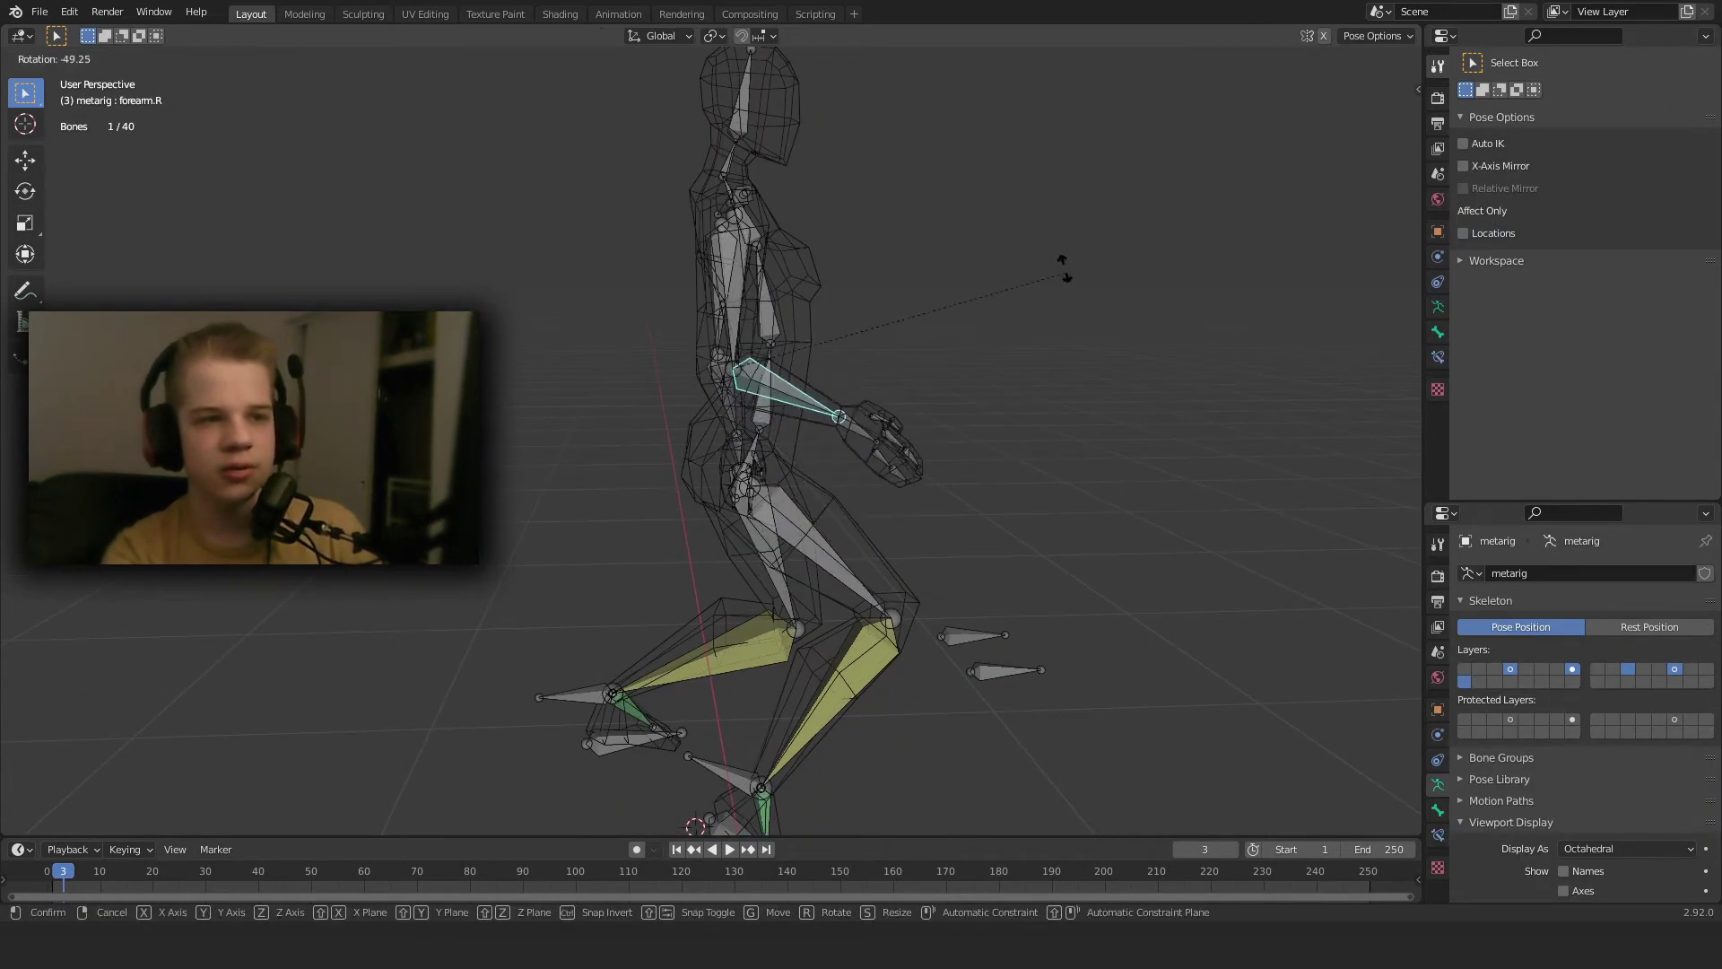
click(1069, 408)
Rotate the forearm.R bone further and check how the right elbow deforms in solid shading.
key(shift+z)
scroll(1101, 413, up, 5)
key(ctrl+z)
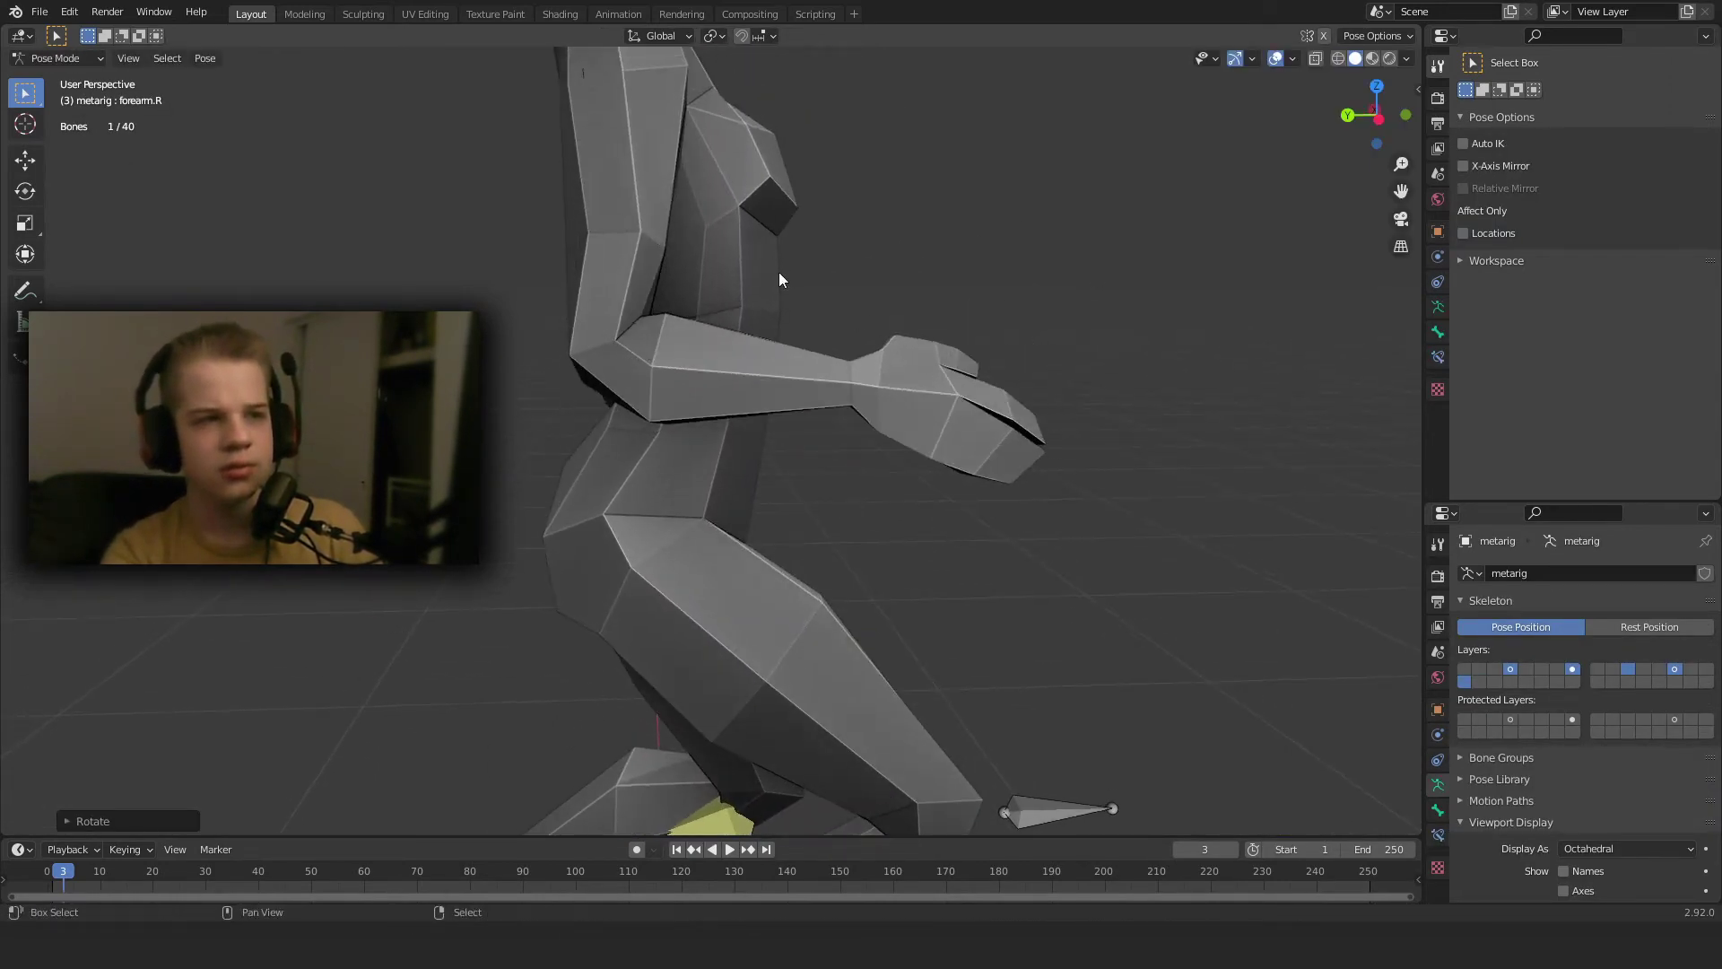
shift+middle_drag(779, 272, 827, 448)
key(shift+z)
click(900, 404)
mouse_move(1014, 417)
middle_down()
mouse_move(927, 438)
mouse_move(906, 398)
middle_up()
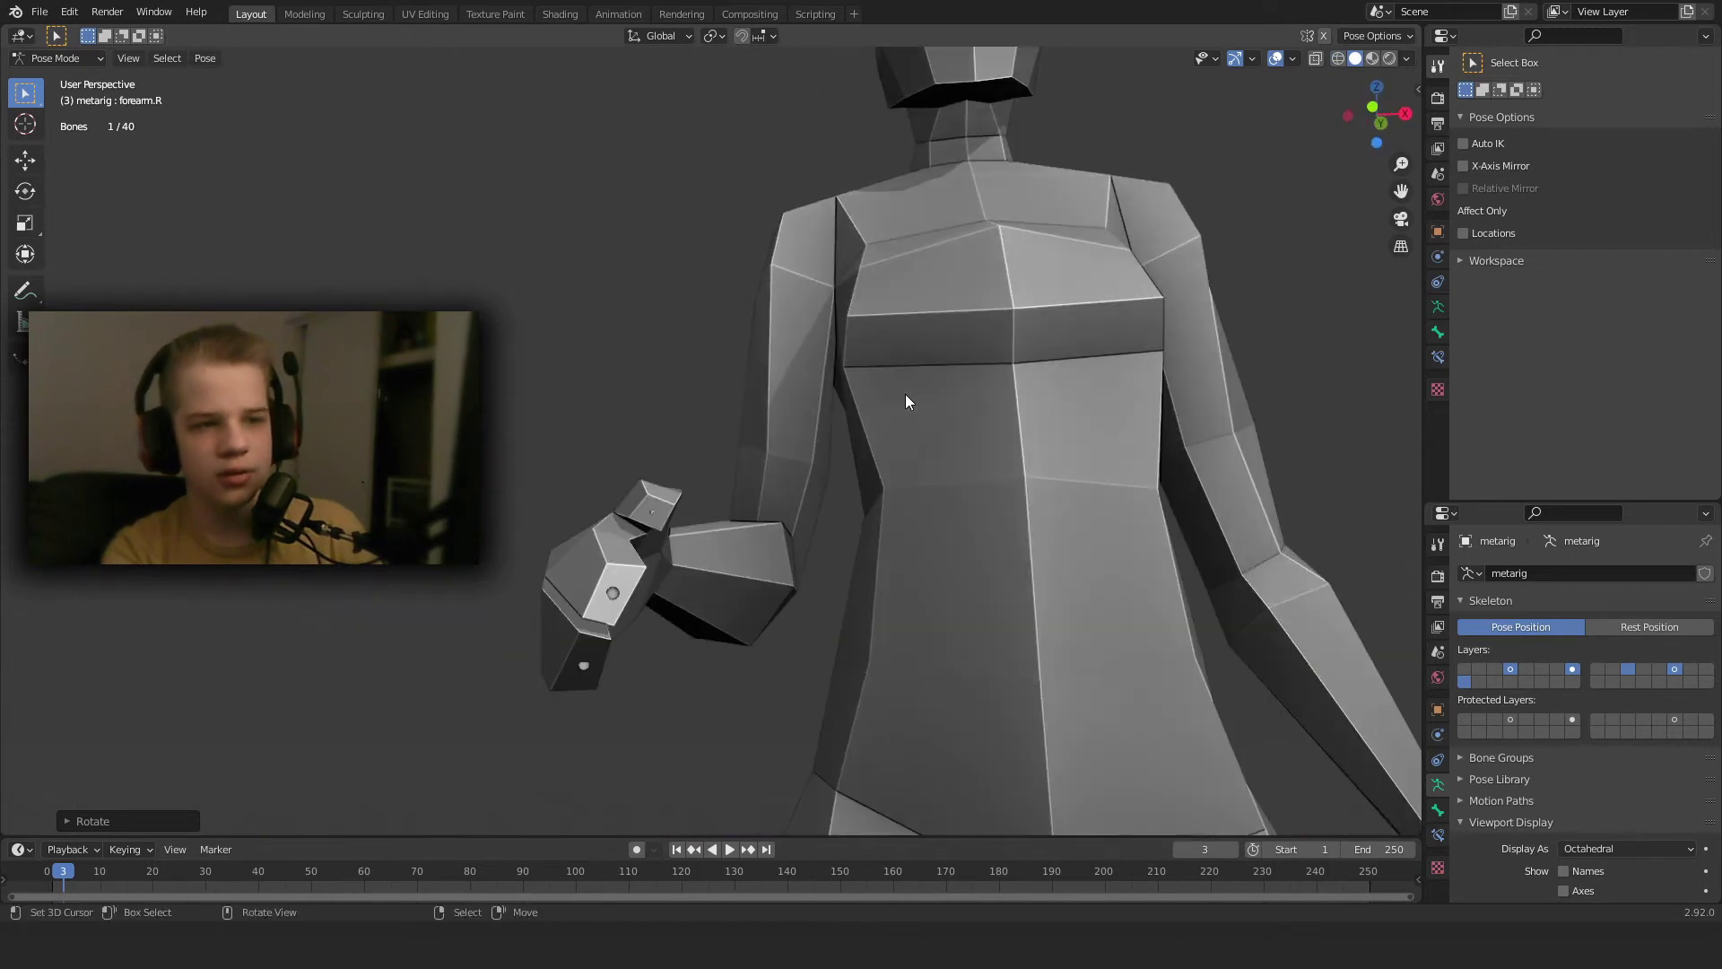
key(r)
click(803, 525)
middle_drag(802, 524, 951, 518)
key(r)
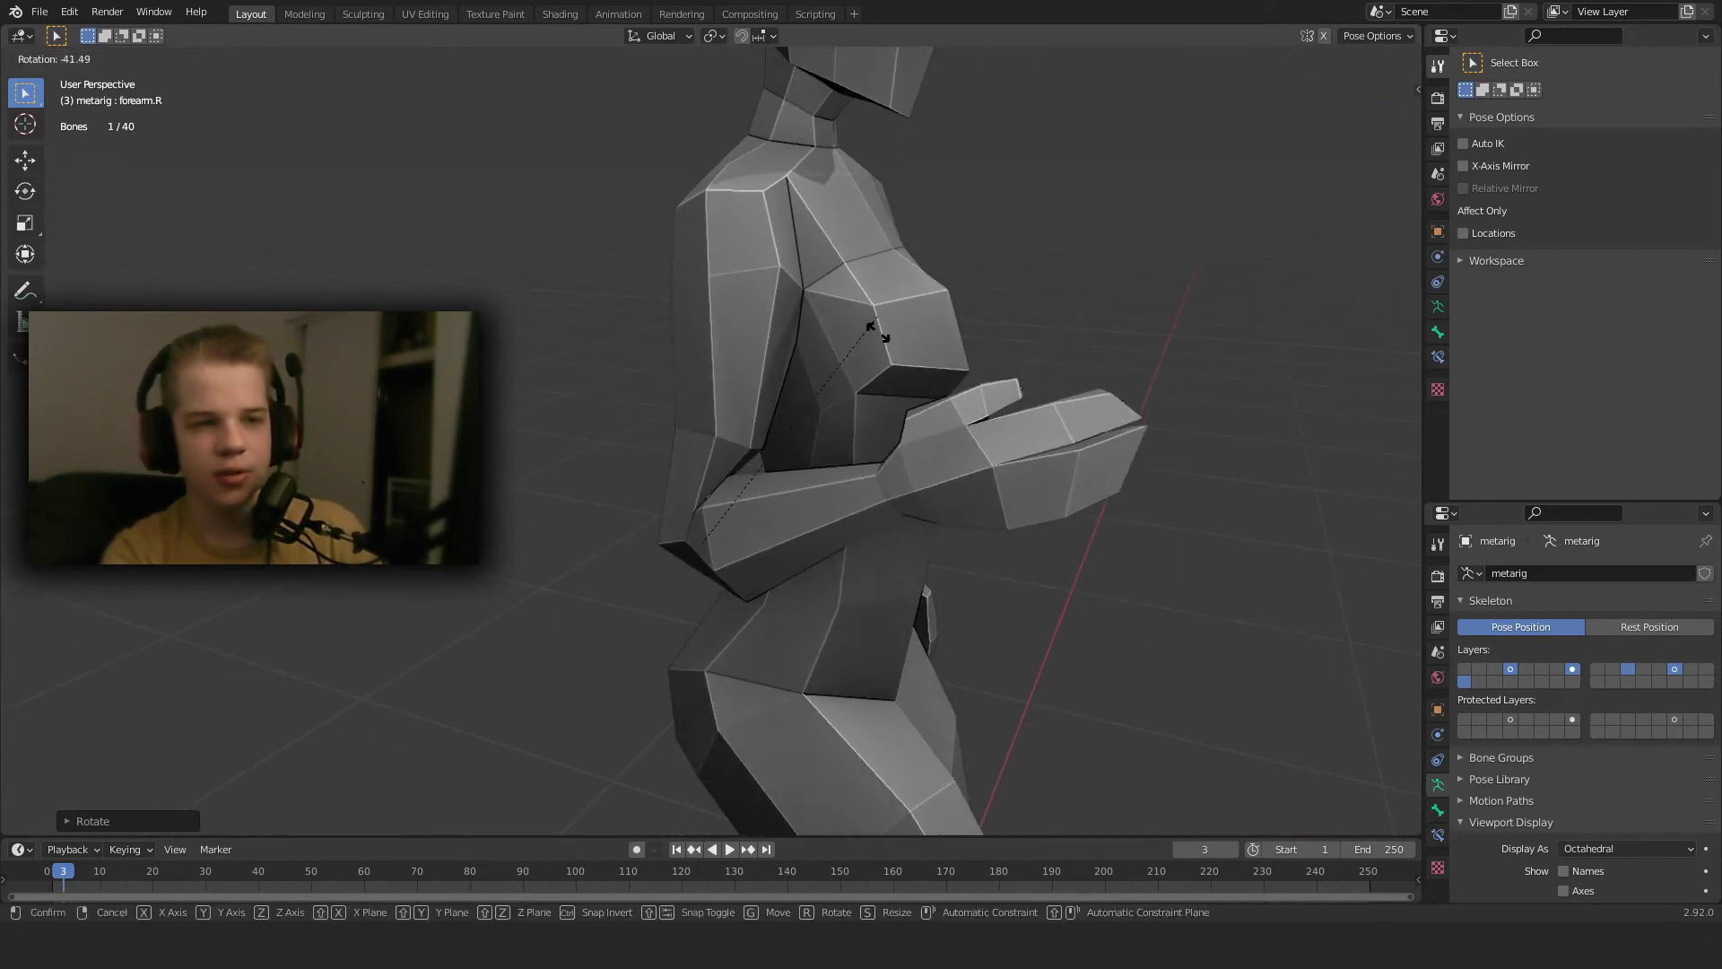
right_click(884, 568)
Select the body mesh again and return to Weight Paint mode on the forearm.R group.
key(ctrl+Tab)
right_click(881, 514)
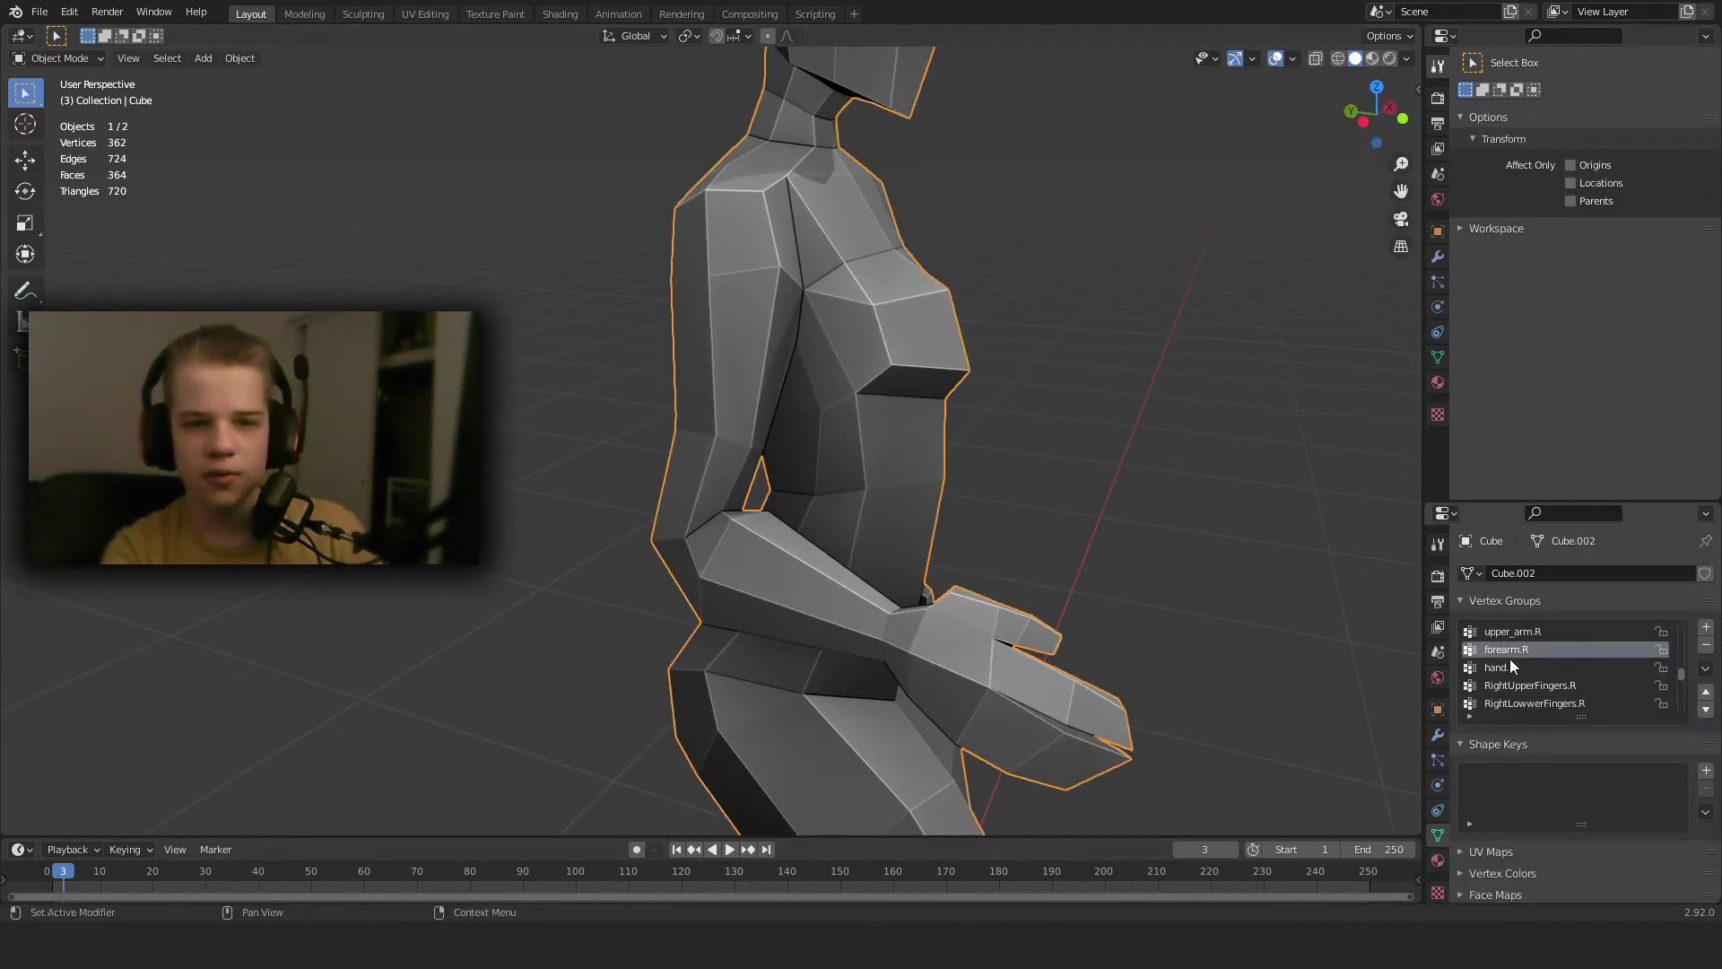
key(ctrl+Tab)
click(764, 483)
scroll(807, 469, up, 3)
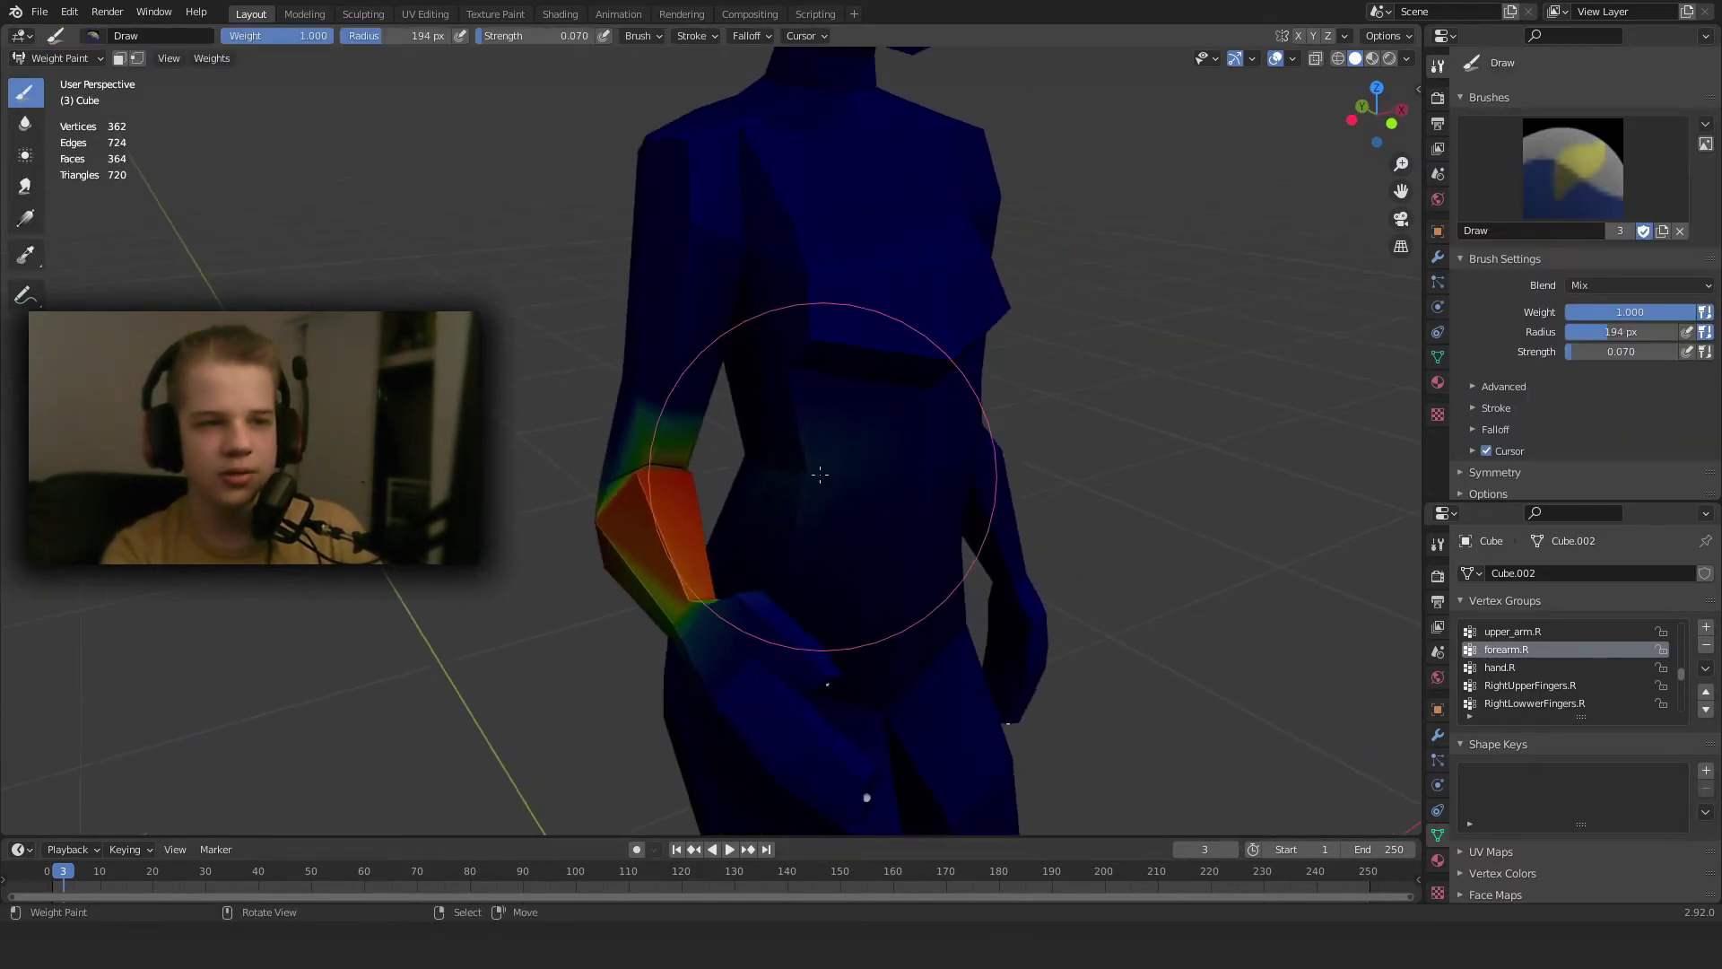
Remove the stray forearm.R weight from the side of the waist with the Subtract brush.
click(1572, 169)
click(1506, 271)
scroll(917, 523, up, 3)
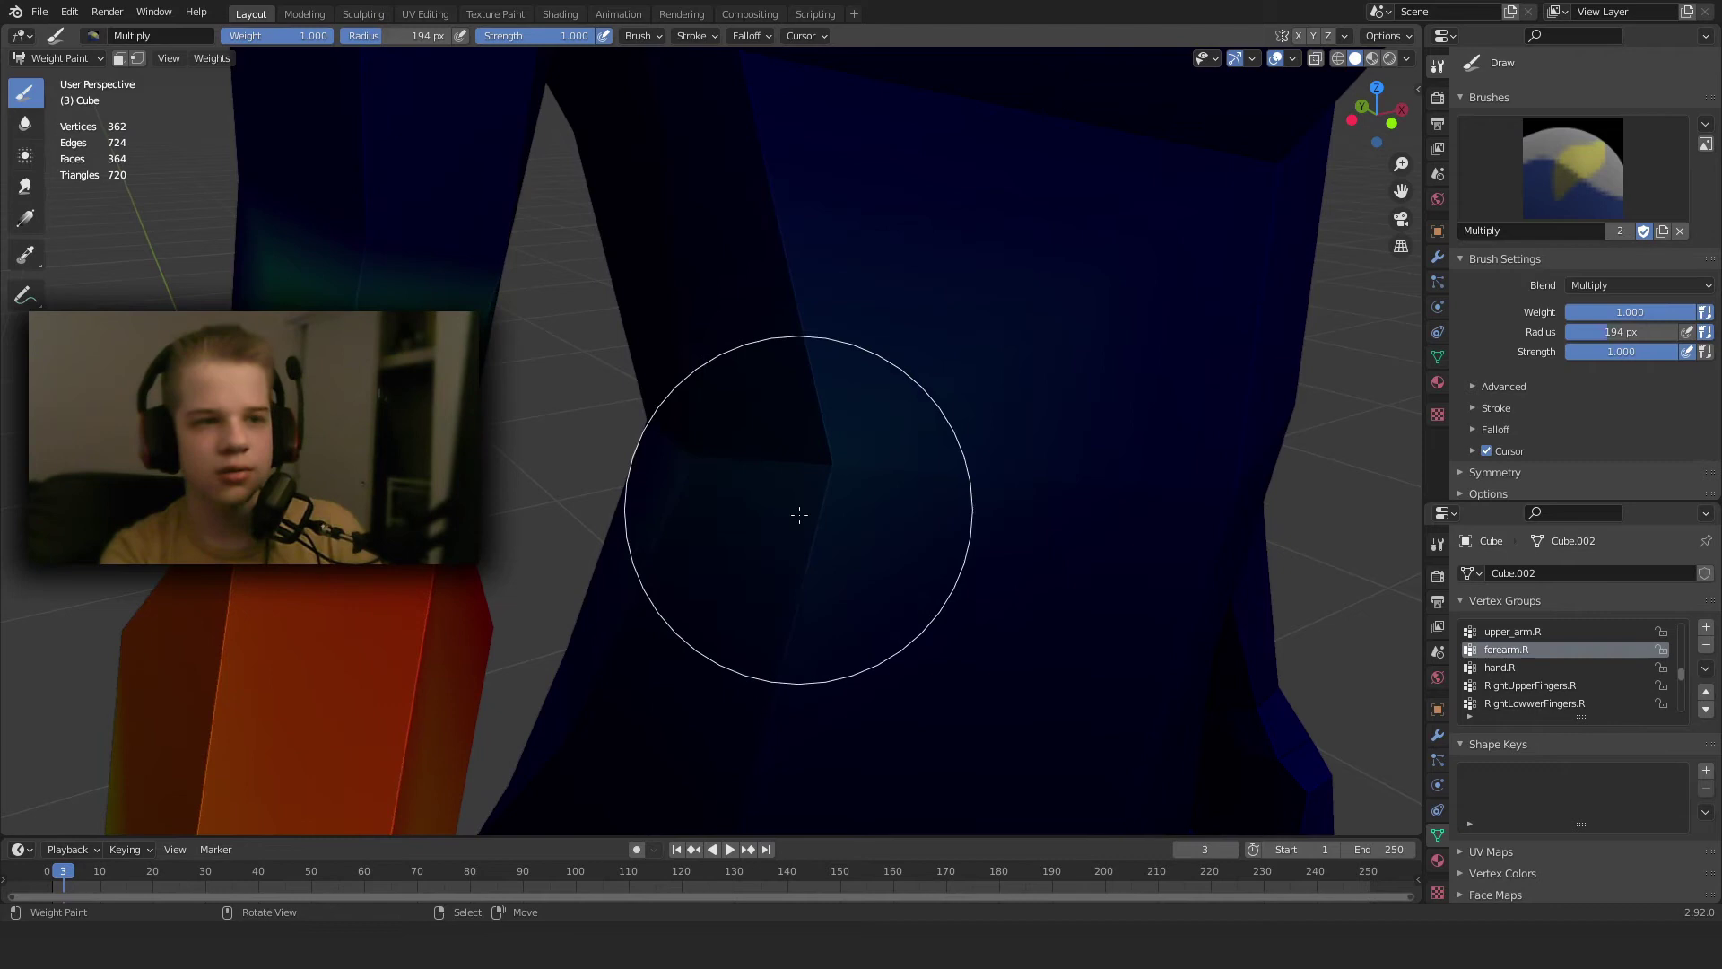
click(1603, 123)
click(1568, 281)
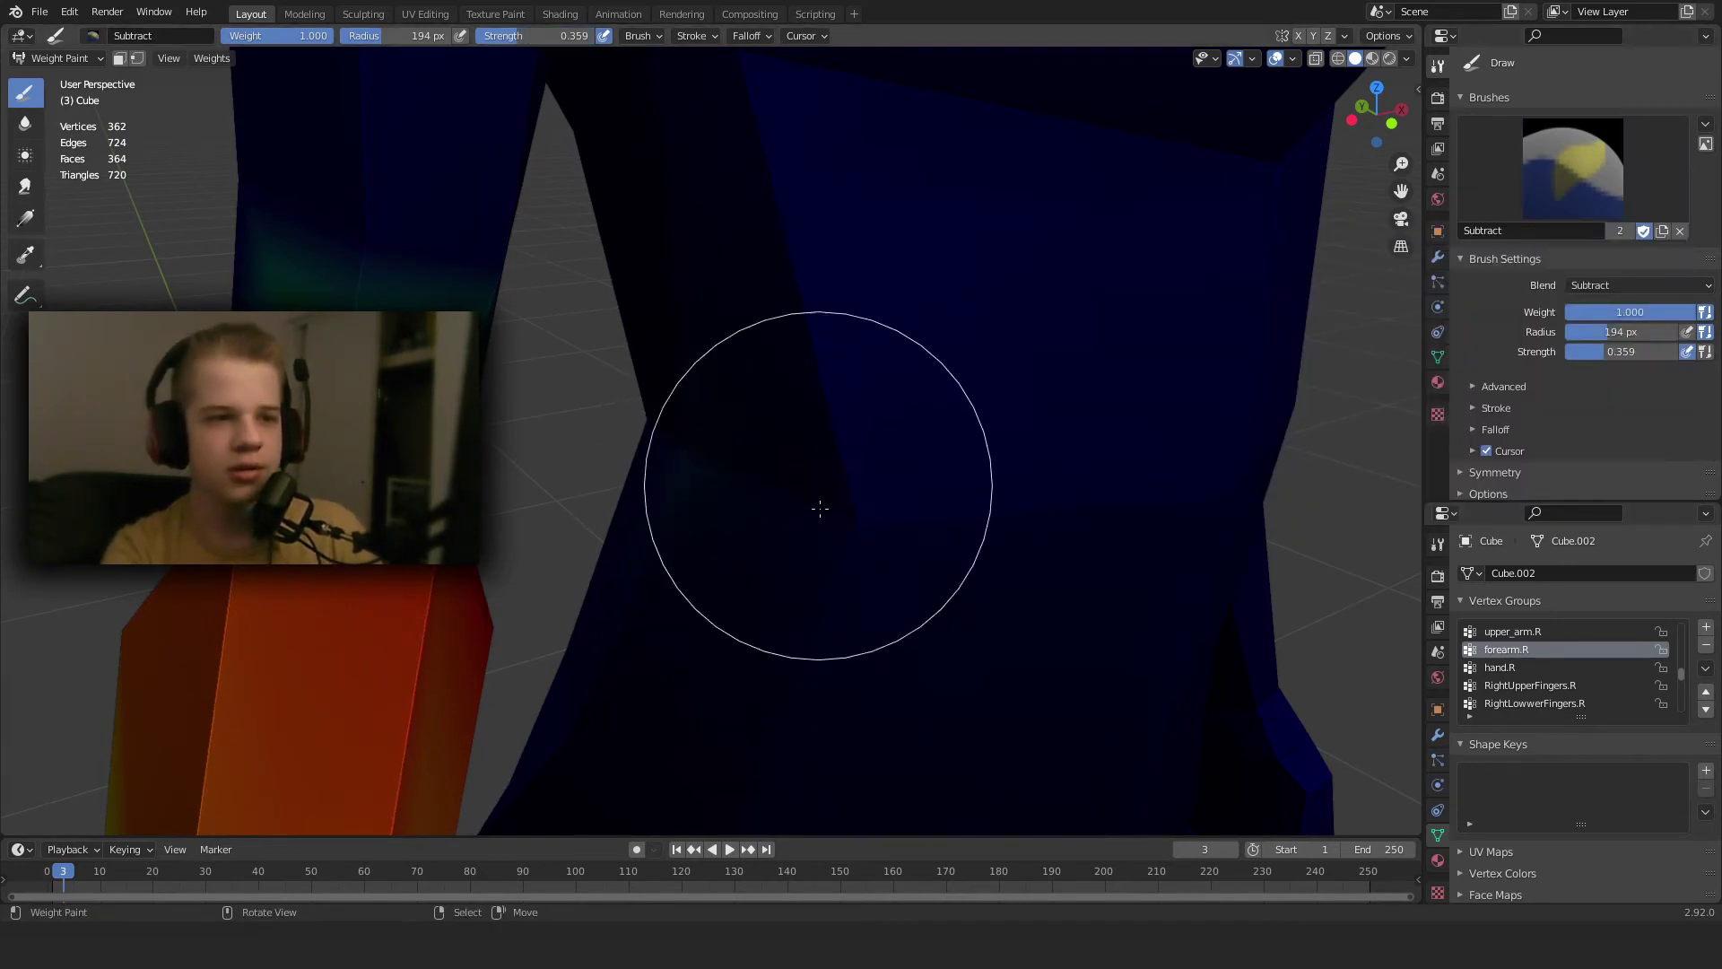
middle_drag(759, 507, 1113, 462)
mouse_move(636, 571)
middle_down()
mouse_move(654, 419)
mouse_move(960, 538)
mouse_move(1286, 579)
middle_up()
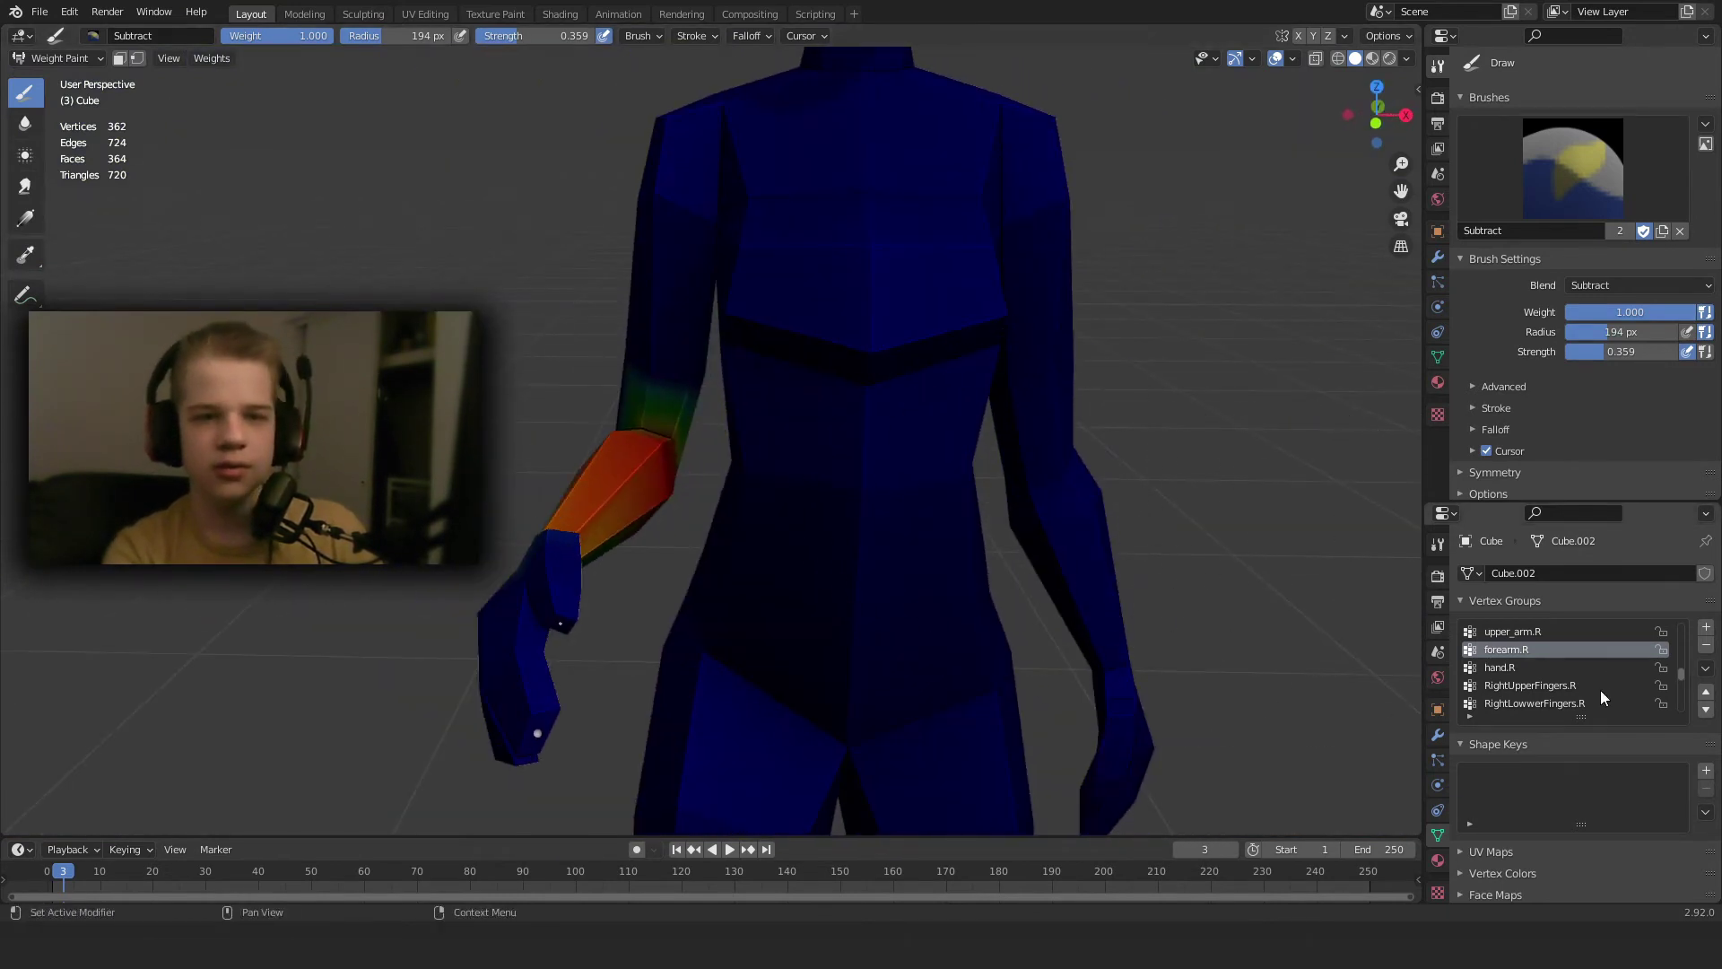
Make upper_arm.R the active group and subtract its weight from the right side of the chest.
click(1530, 632)
scroll(789, 450, up, 3)
middle_drag(788, 449, 1007, 455)
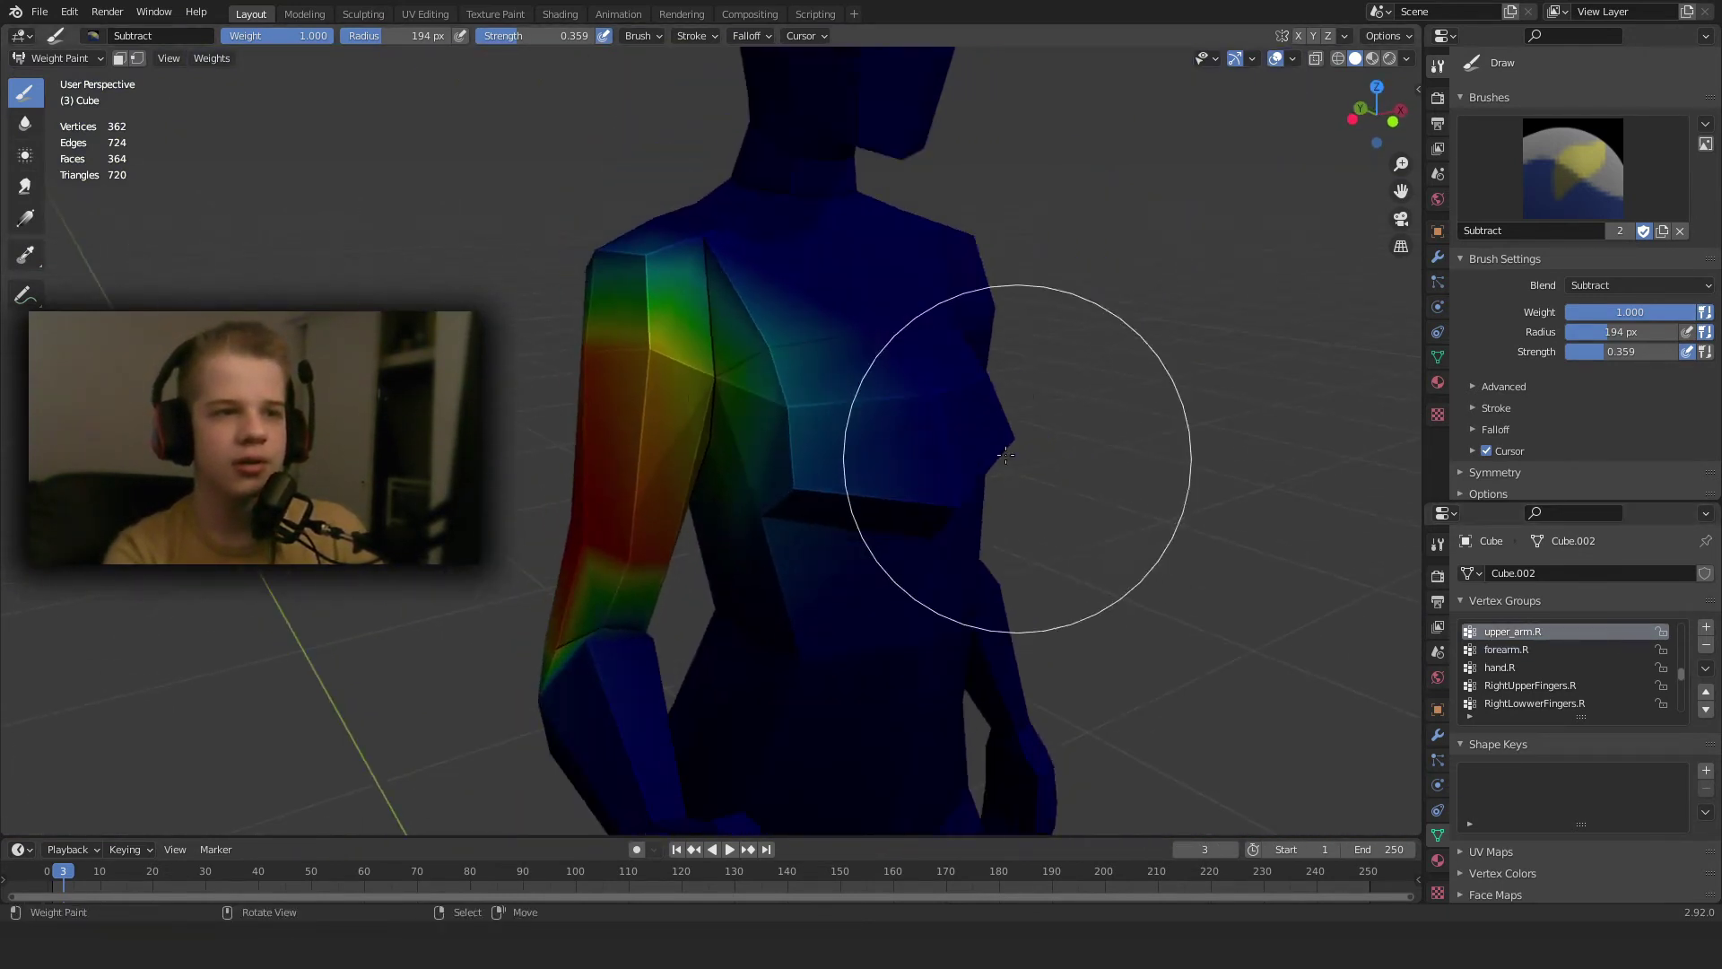
drag(1006, 455, 858, 471)
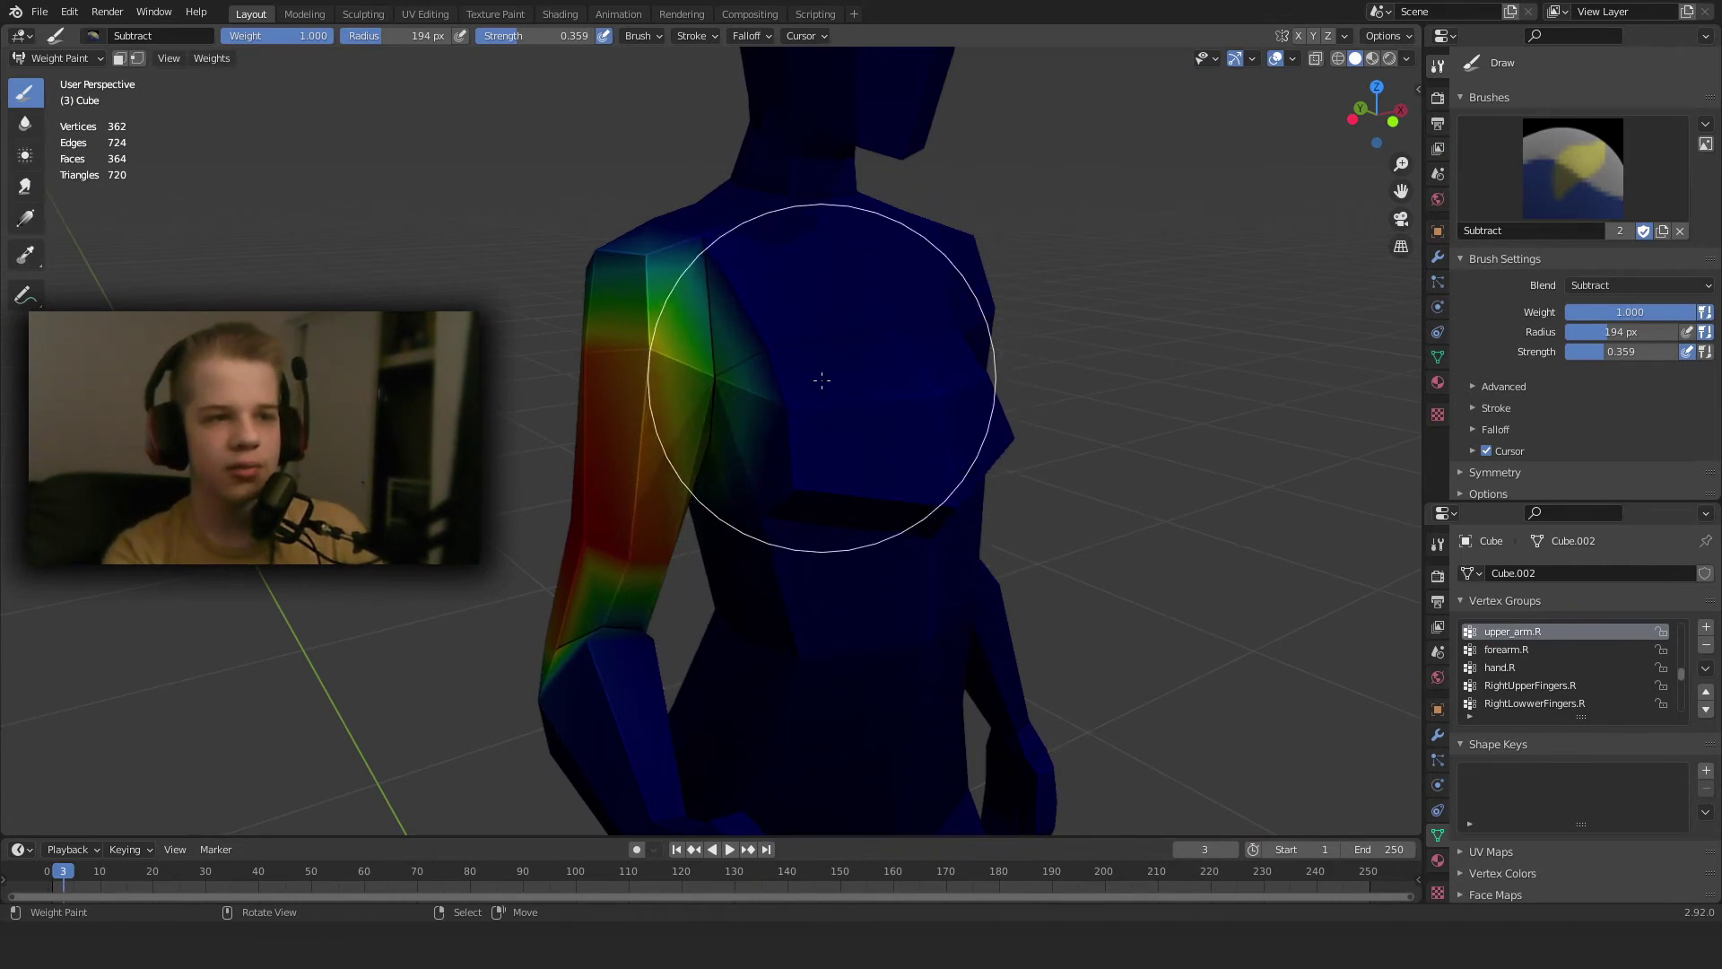
Subtract upper_arm.R weight from the back beside the right shoulder blade.
middle_drag(556, 762, 834, 798)
scroll(654, 780, down, 5)
scroll(648, 699, up, 6)
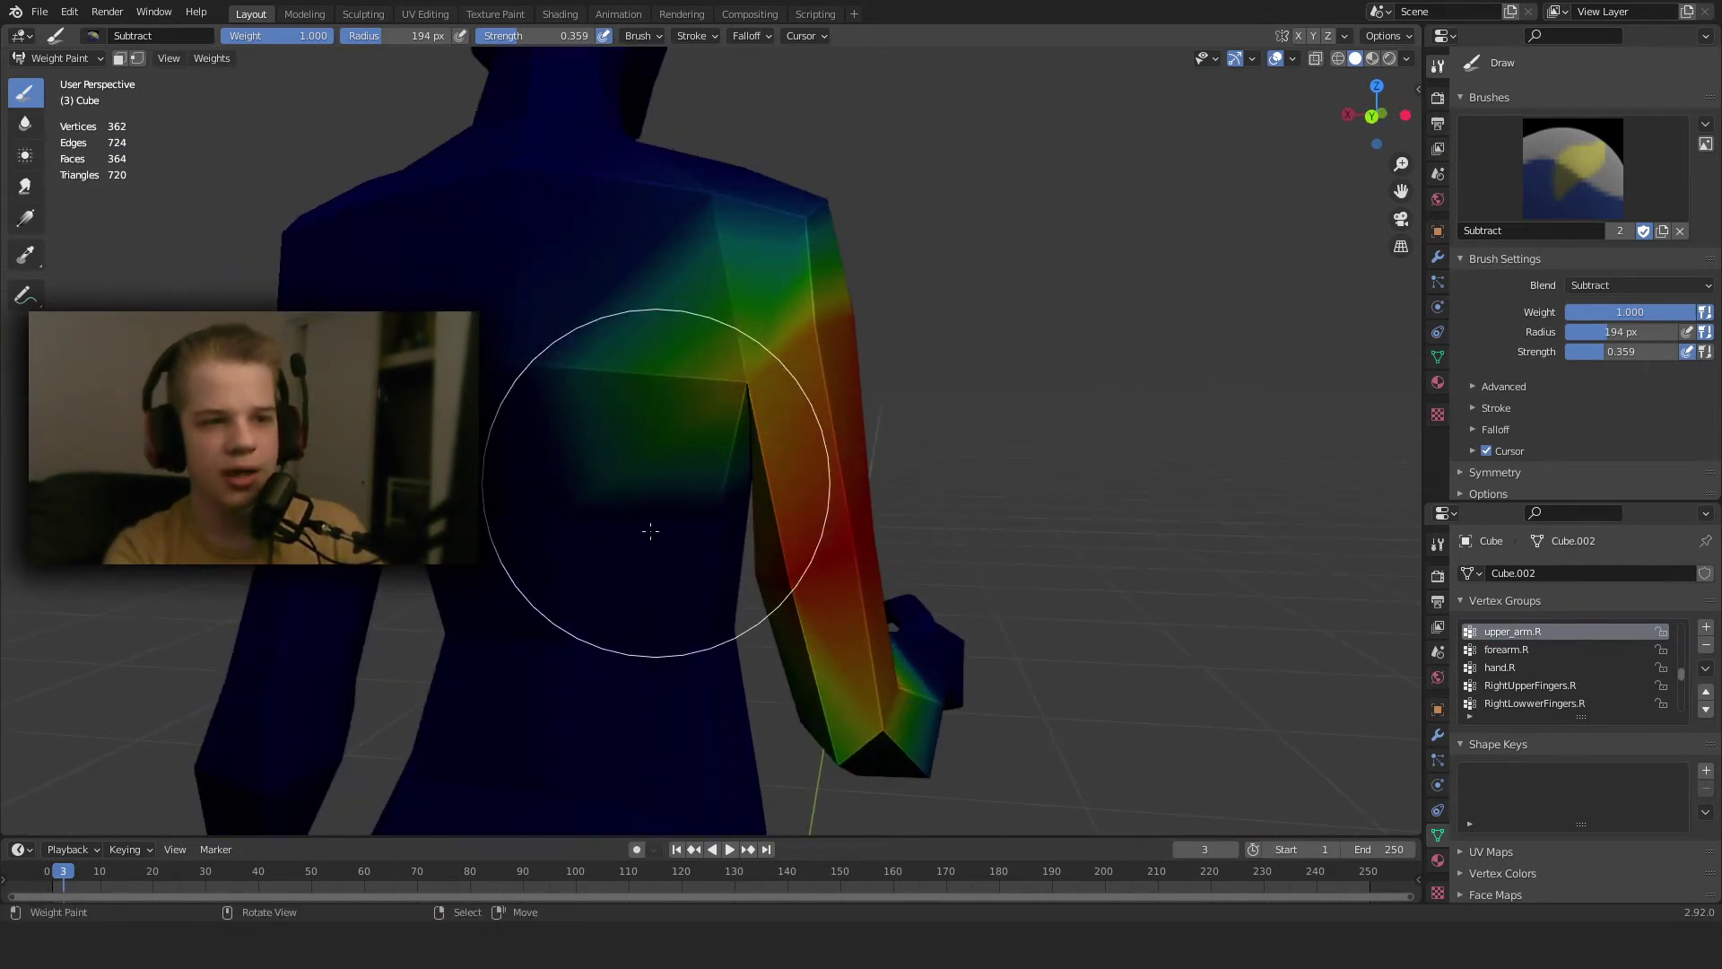
drag(650, 531, 673, 553)
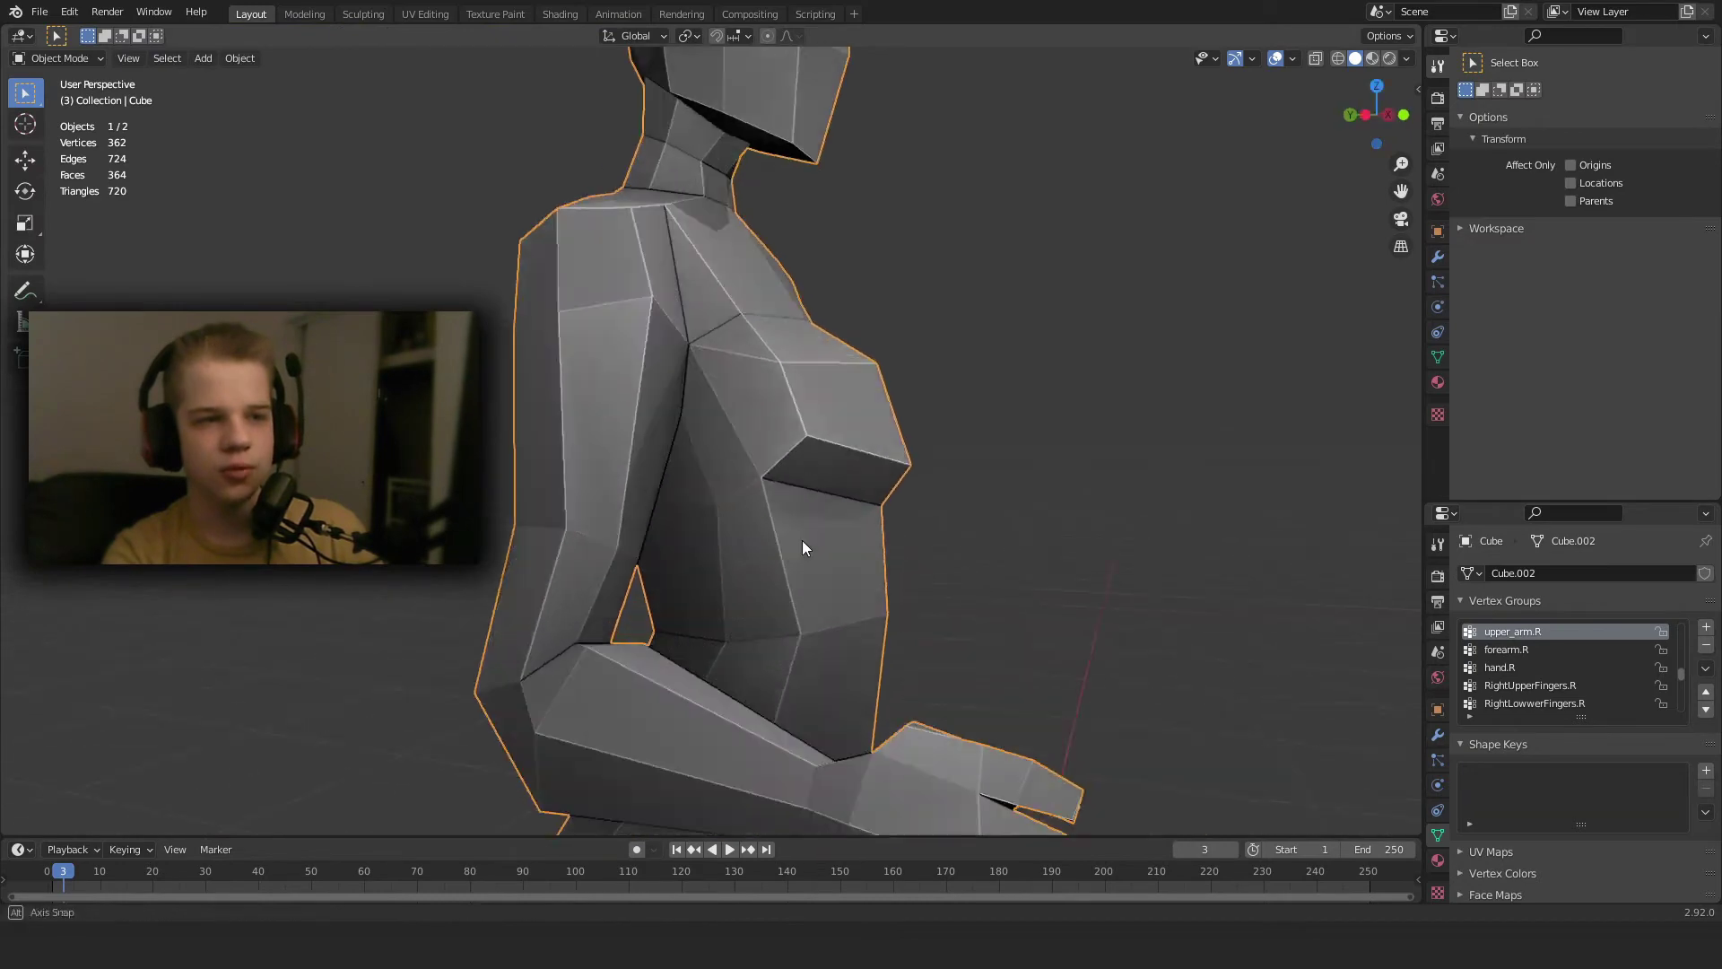
Leave Weight Paint mode, put the metarig in Pose Mode, and select the hand.R bone.
key(shift+z)
key(shift+z)
key(shift+z)
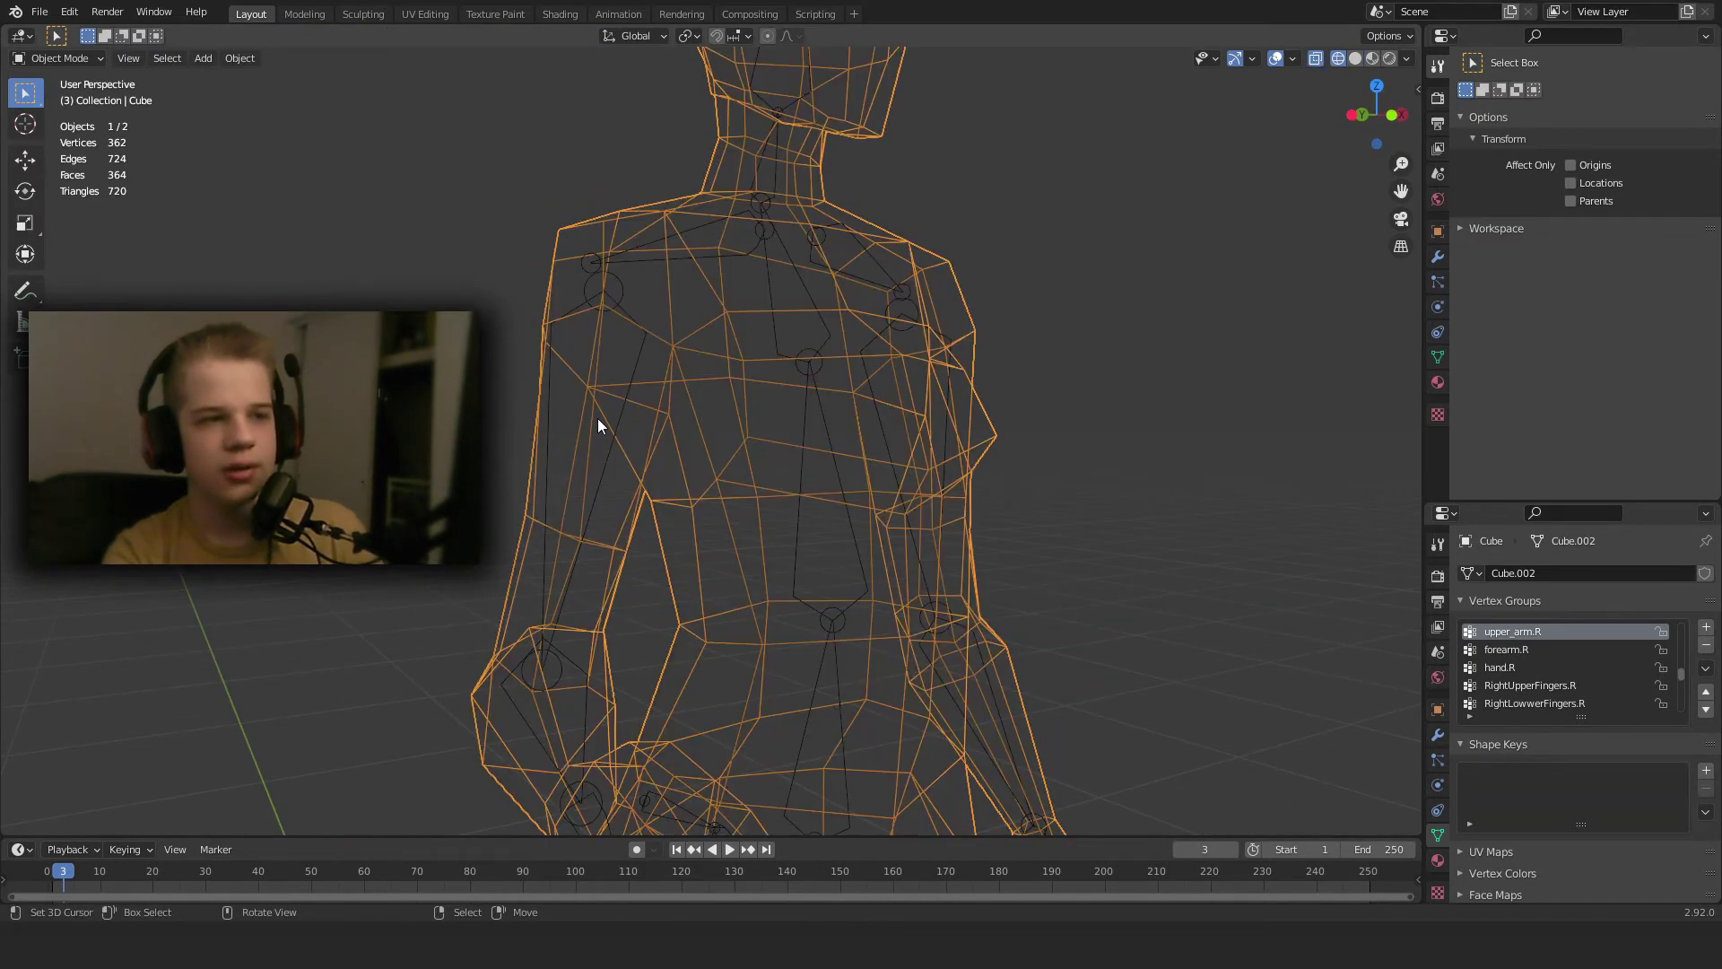
click(603, 417)
key(ctrl+Tab)
mouse_move(619, 411)
middle_down()
mouse_move(900, 574)
mouse_move(924, 390)
mouse_move(944, 491)
mouse_move(884, 358)
mouse_move(942, 406)
middle_up()
key(shift+z)
scroll(838, 383, up, 5)
key(z)
click(872, 415)
right_click(998, 440)
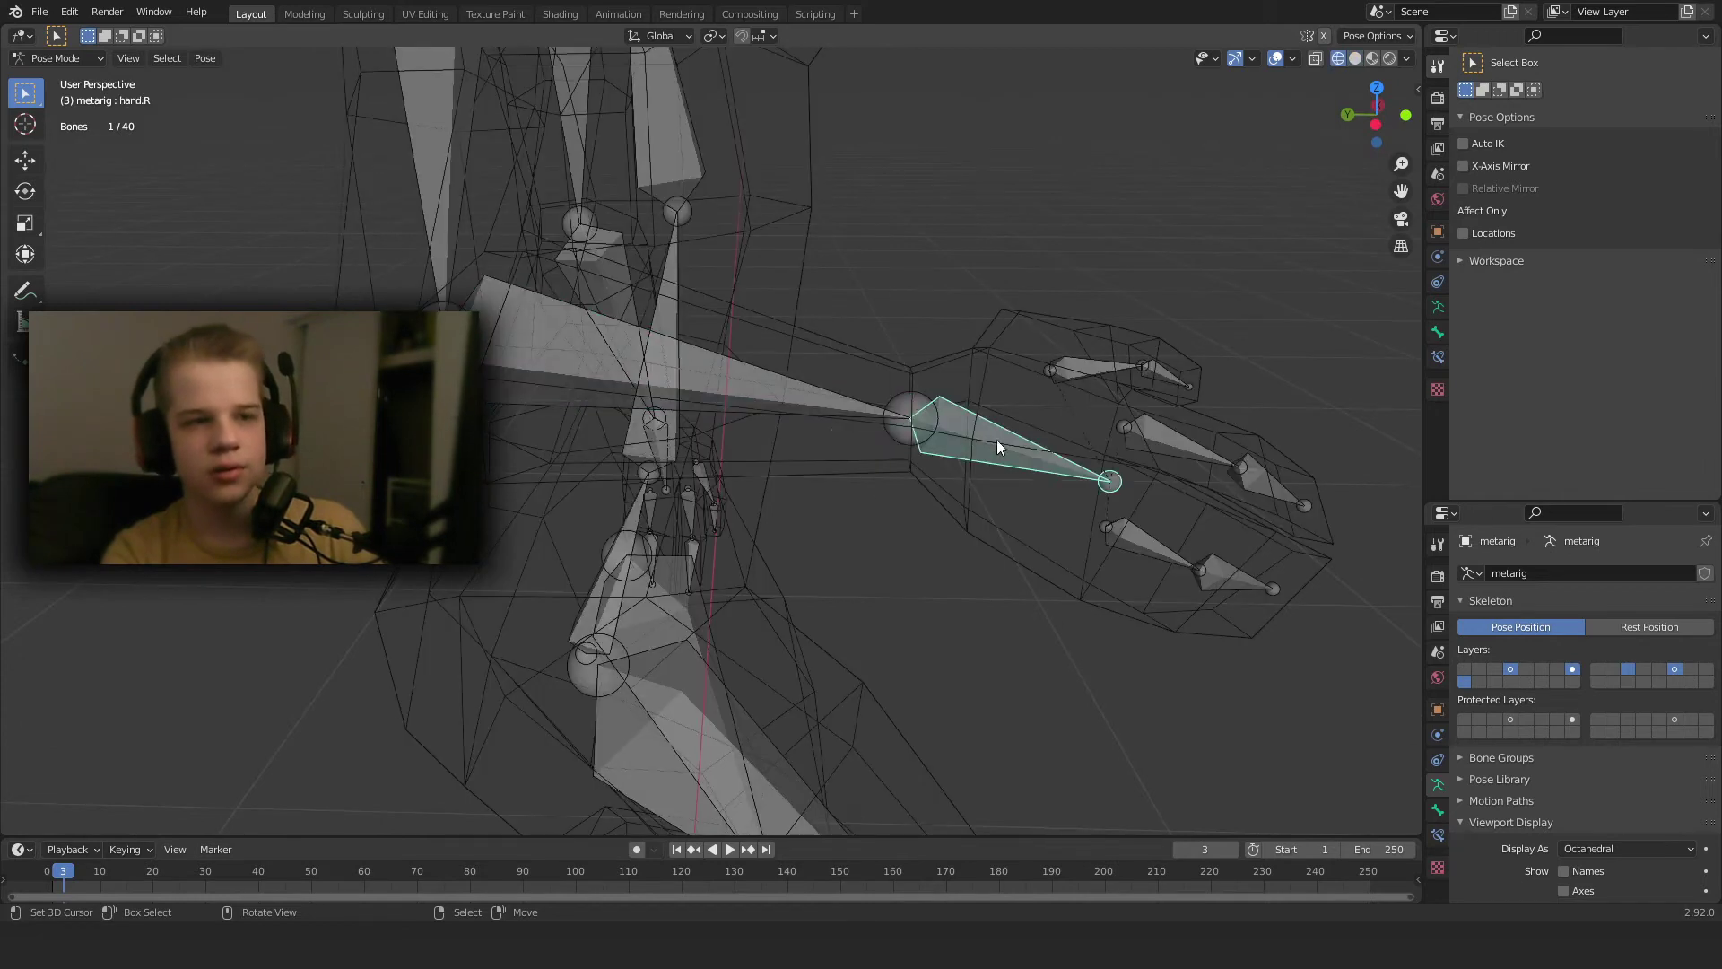
key(z)
Rotate the hand.R bone freely with trackball rotation to pose the right hand.
middle_drag(1135, 435, 960, 466)
key(r)
right_click(1030, 415)
middle_drag(1031, 413, 677, 419)
key(r)
key(r)
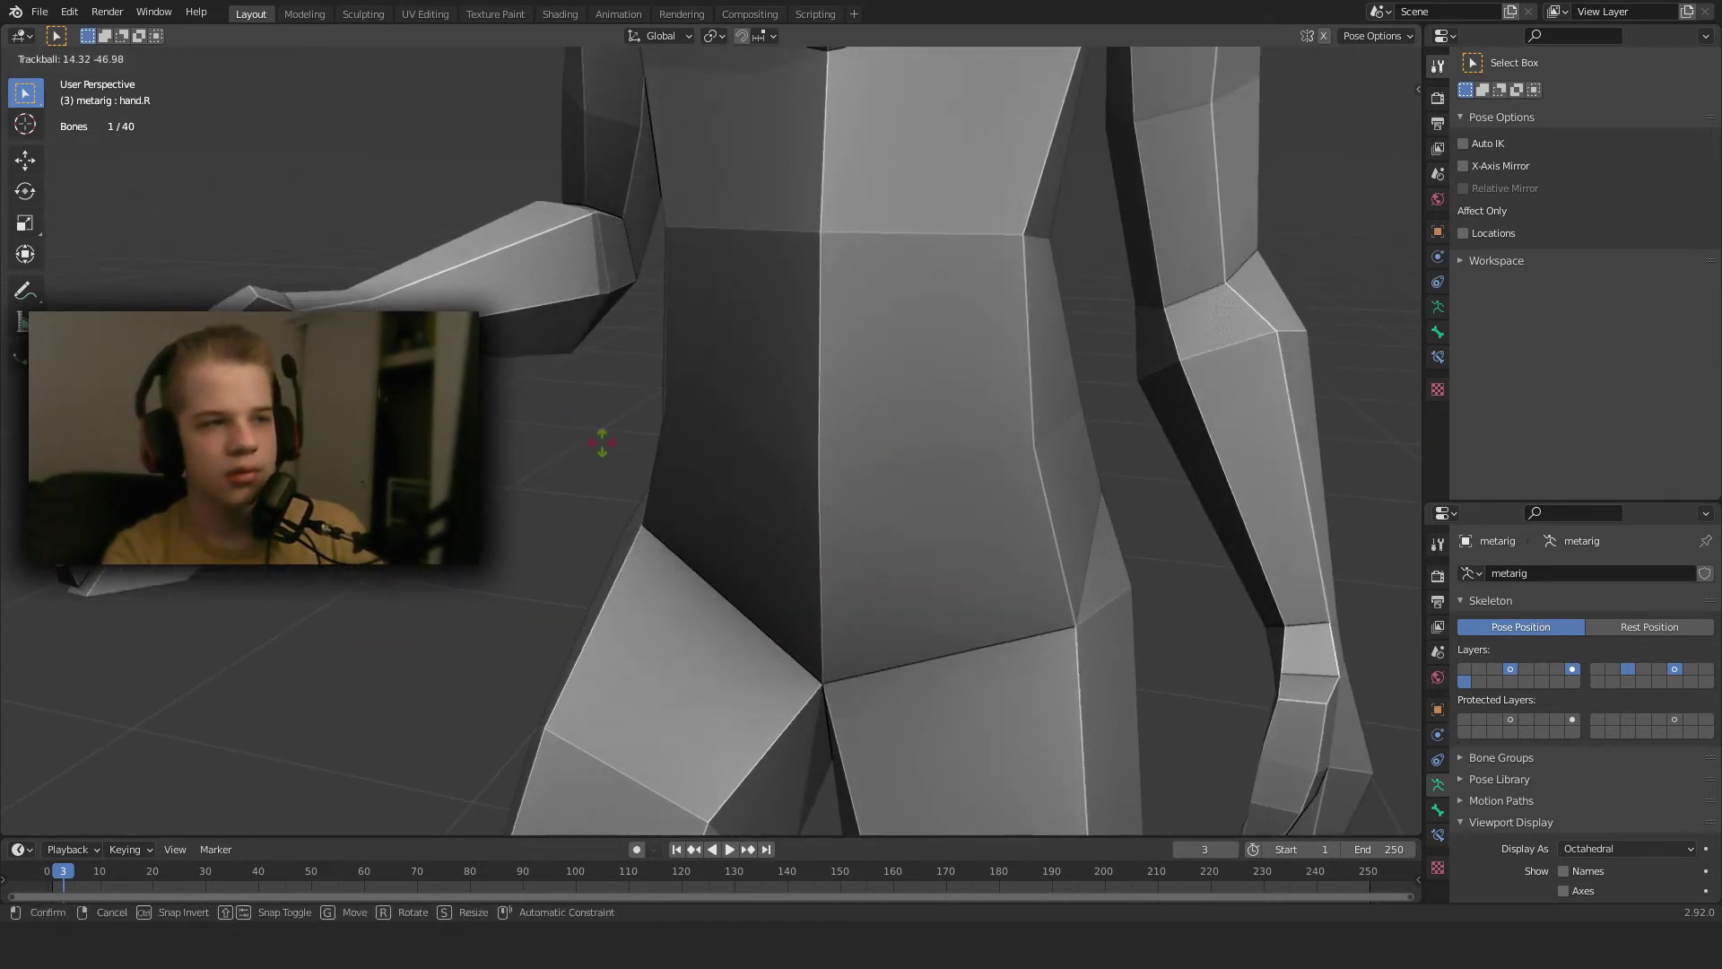
click(628, 474)
Select the RightUpperFingers.R bone in wireframe view.
mouse_move(628, 474)
middle_down()
mouse_move(826, 502)
mouse_move(740, 491)
middle_up()
key(shift+z)
click(823, 462)
key(r)
key(r)
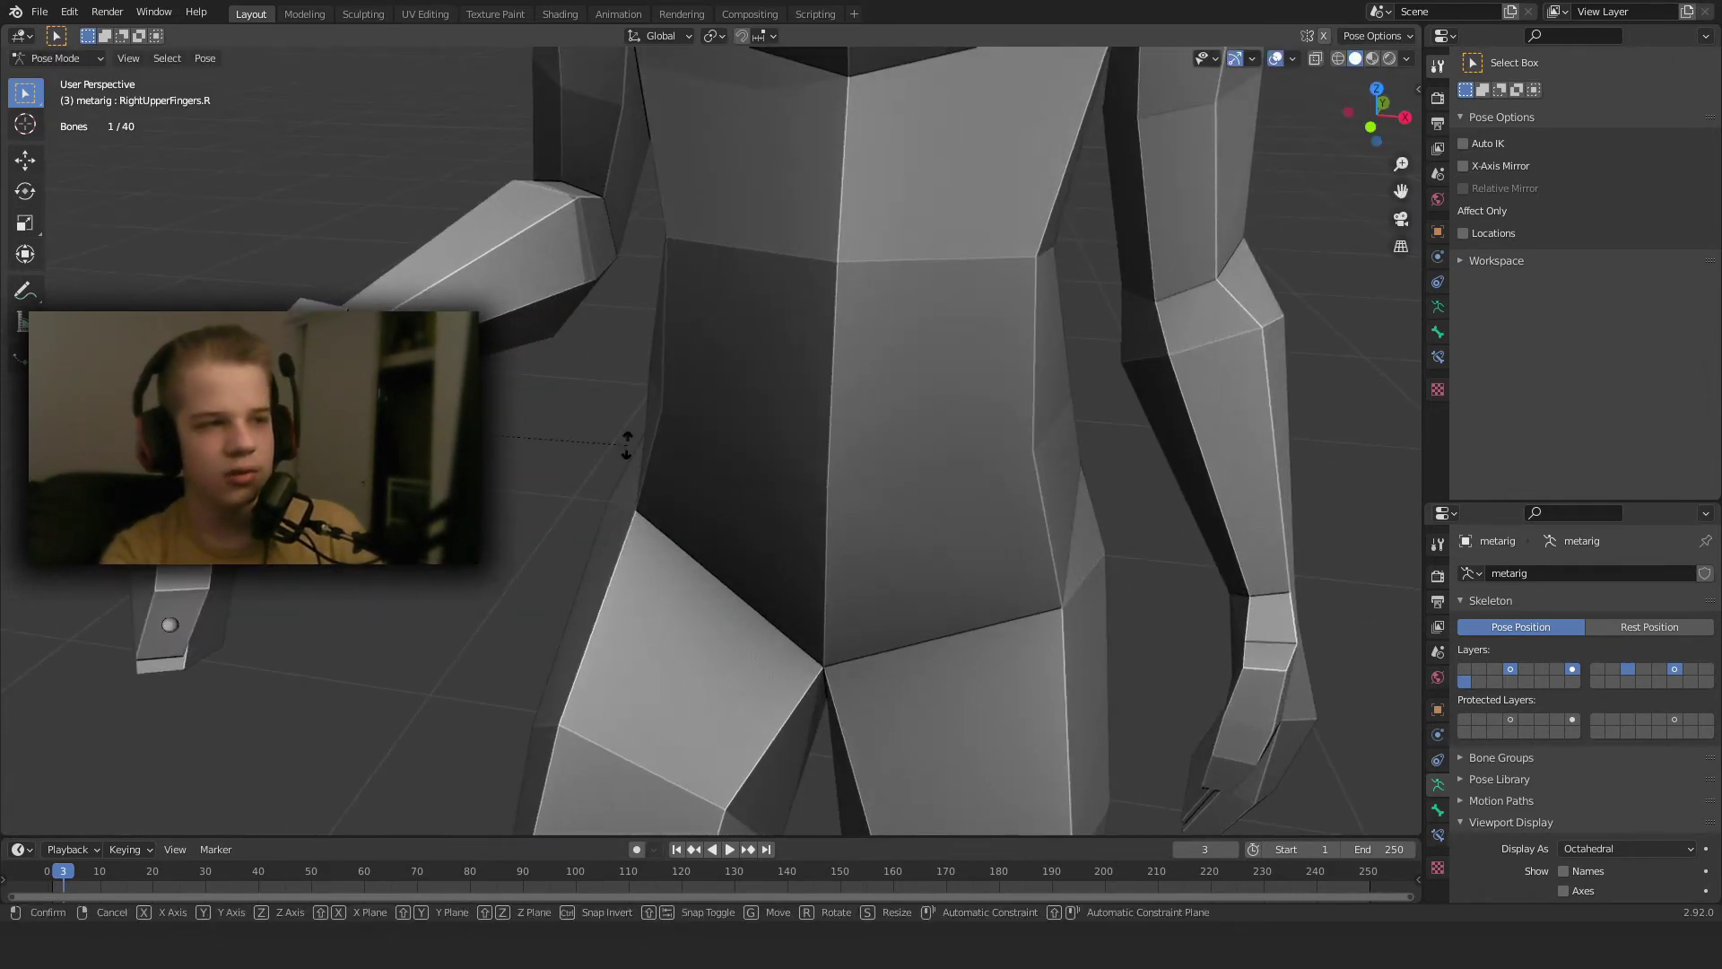
key(Escape)
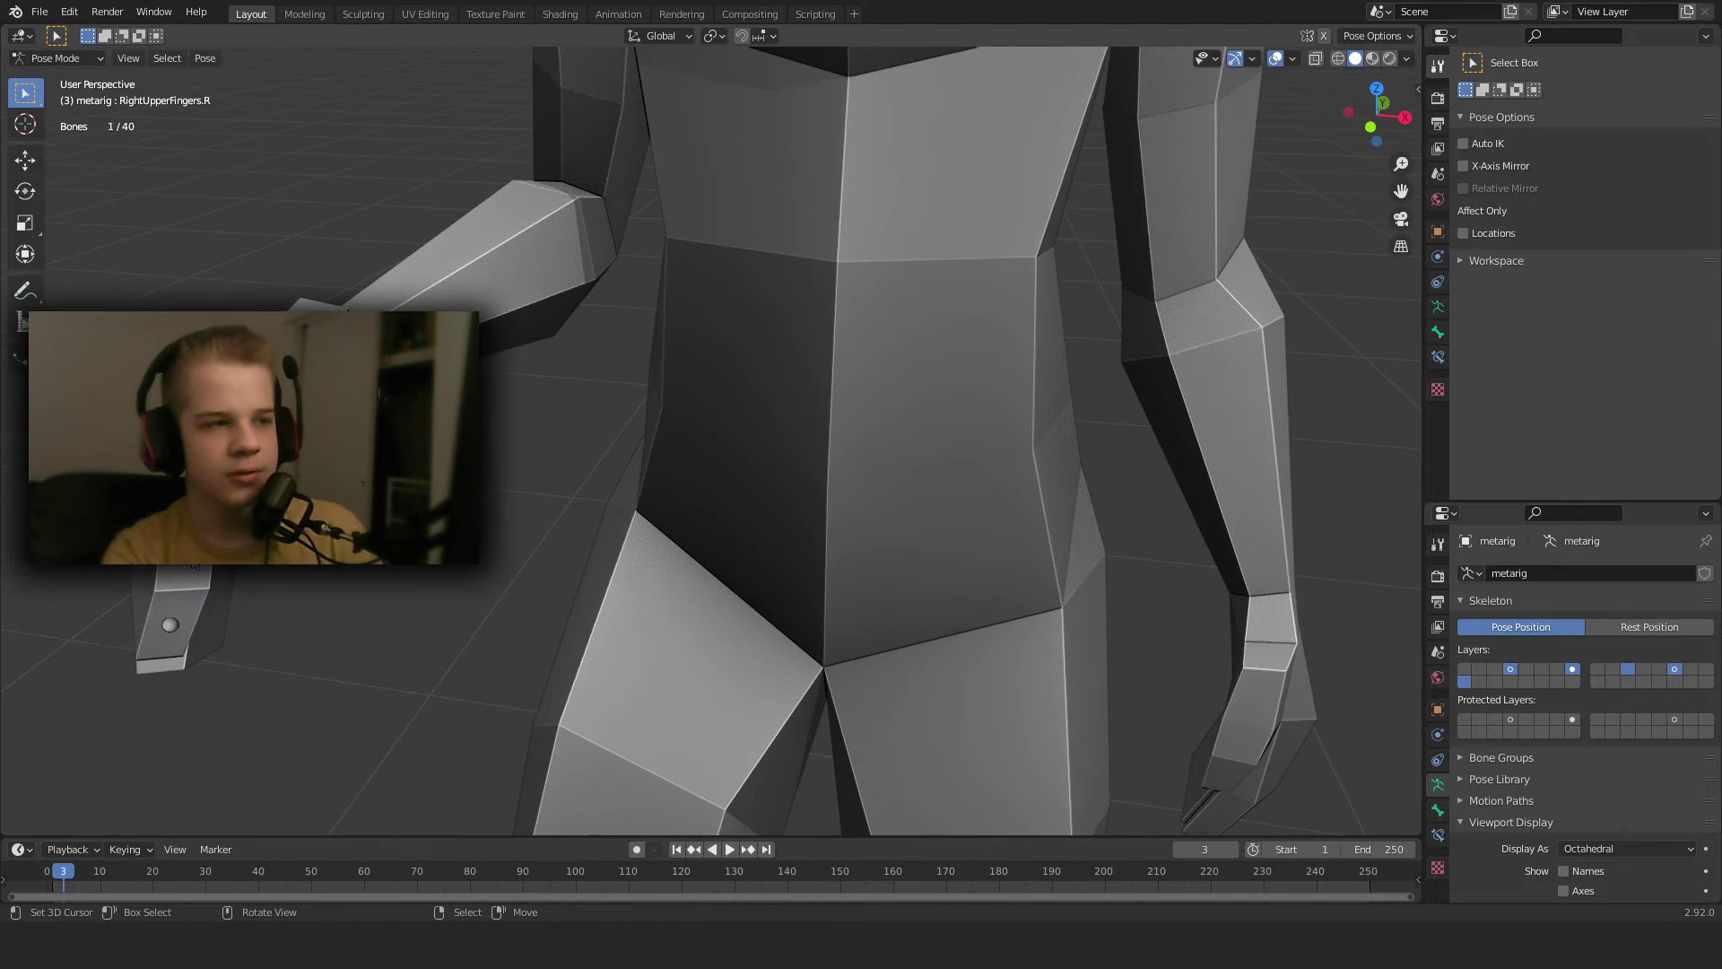
Set the transform orientation to Local and enable the Rotate object gizmo in the viewport.
middle_drag(807, 359, 822, 24)
click(661, 36)
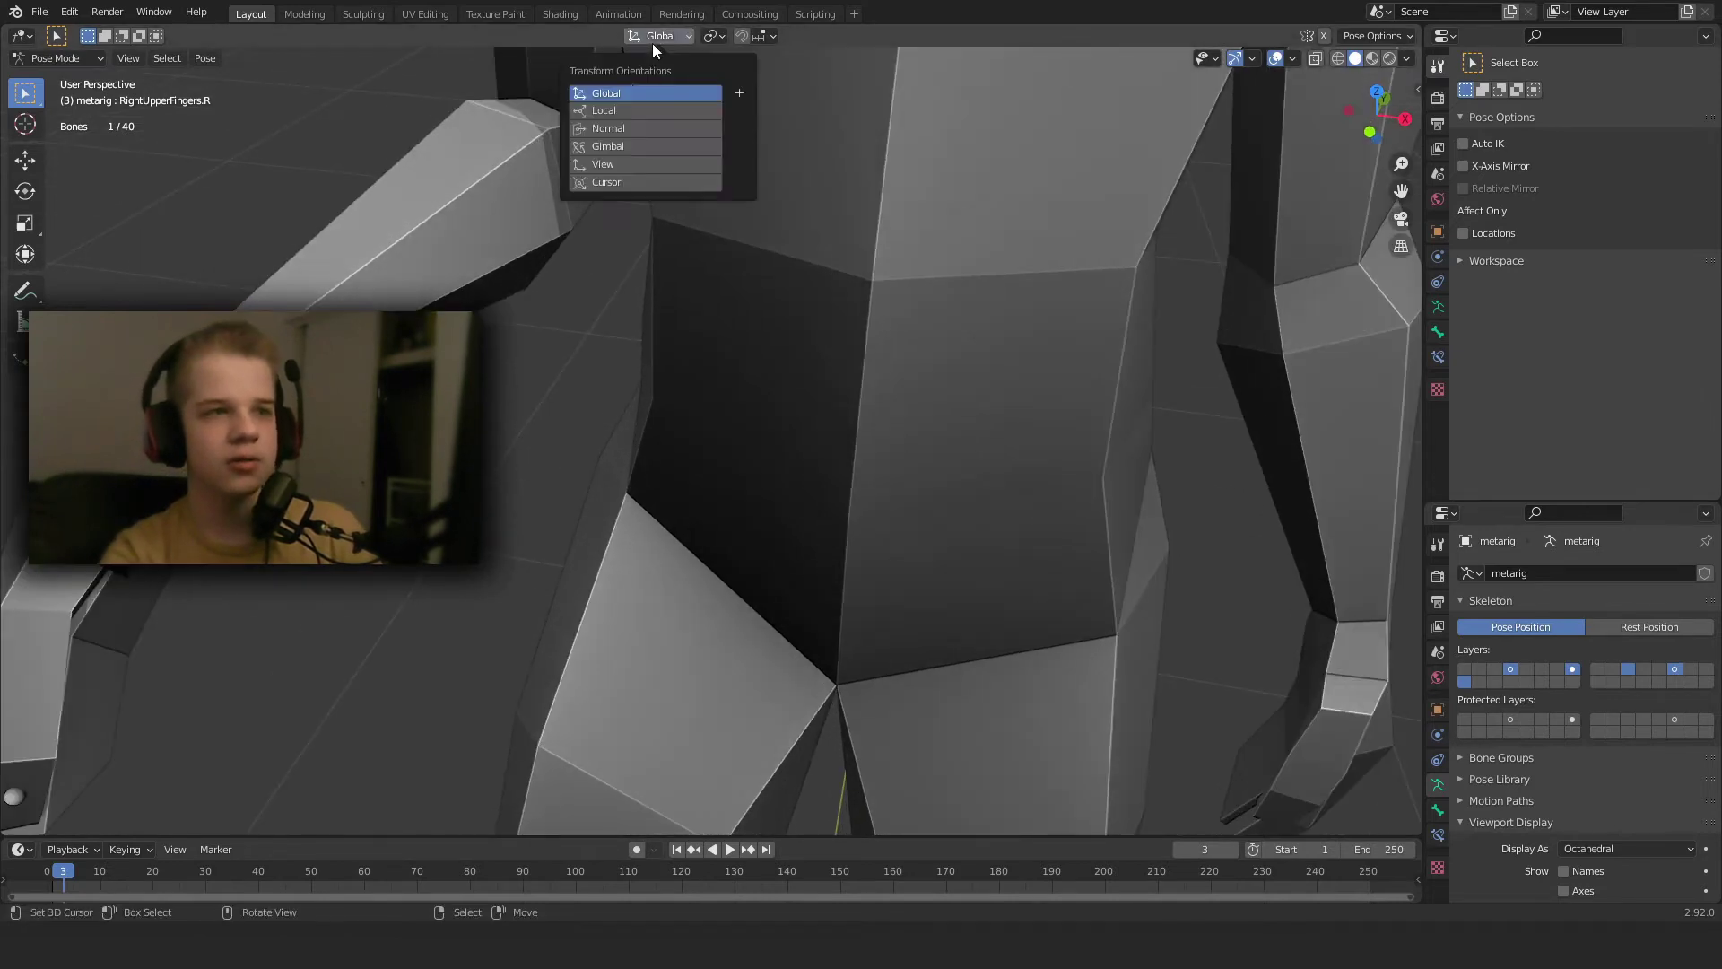
click(616, 108)
click(1253, 58)
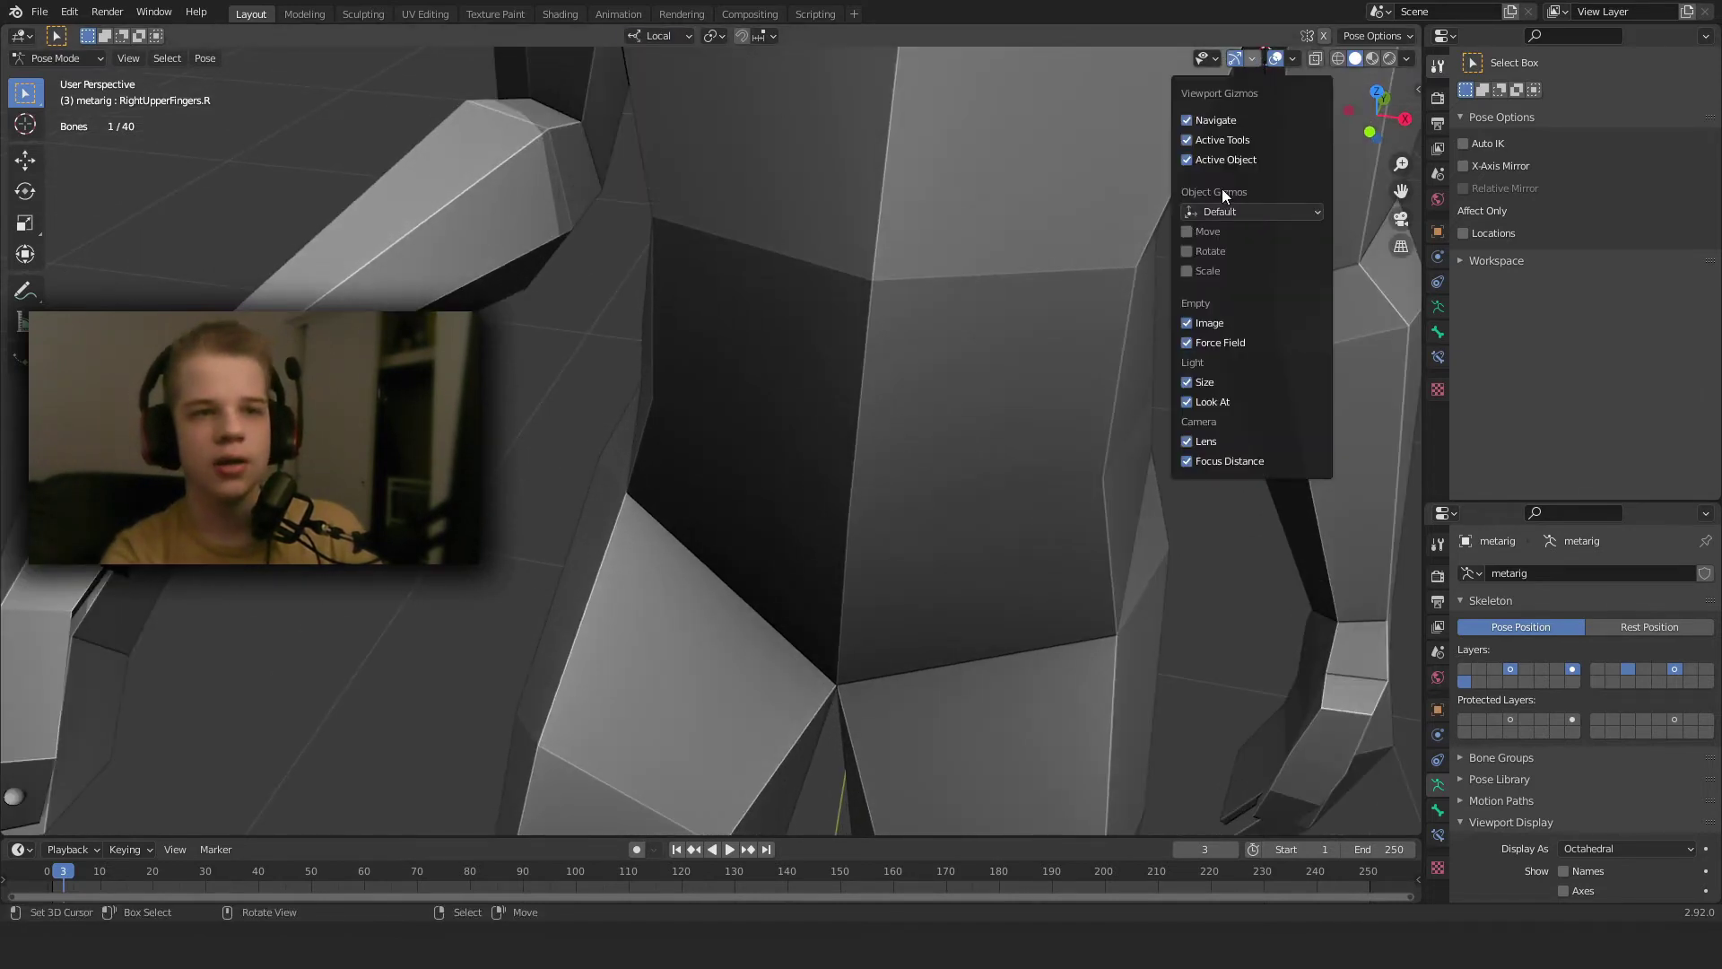
click(1197, 255)
Rotate the RightUpperFingers.R bone about its local axis with the rotation gizmo.
scroll(682, 466, down, 5)
scroll(600, 487, up, 2)
middle_drag(600, 489, 635, 525)
drag(595, 538, 606, 546)
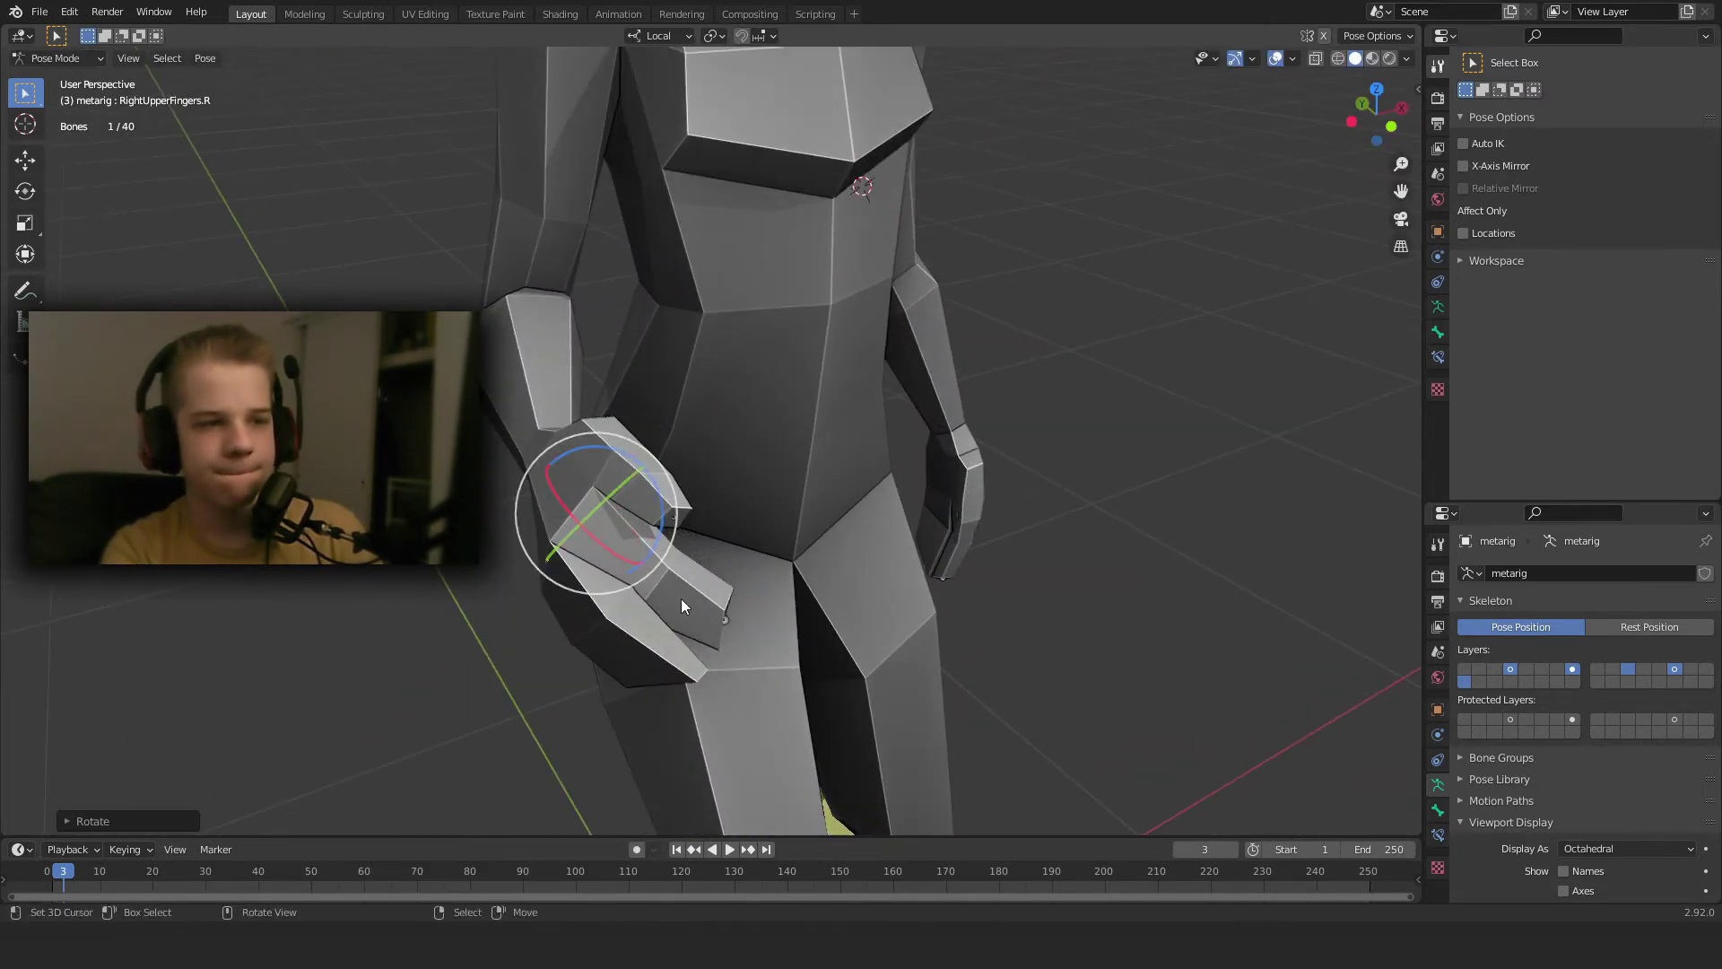
Rotate the RightLowwerFingers.R bone about its local axis and freely with trackball rotation to test the finger bend.
right_click(679, 599)
key(z)
key(z)
drag(700, 583, 725, 592)
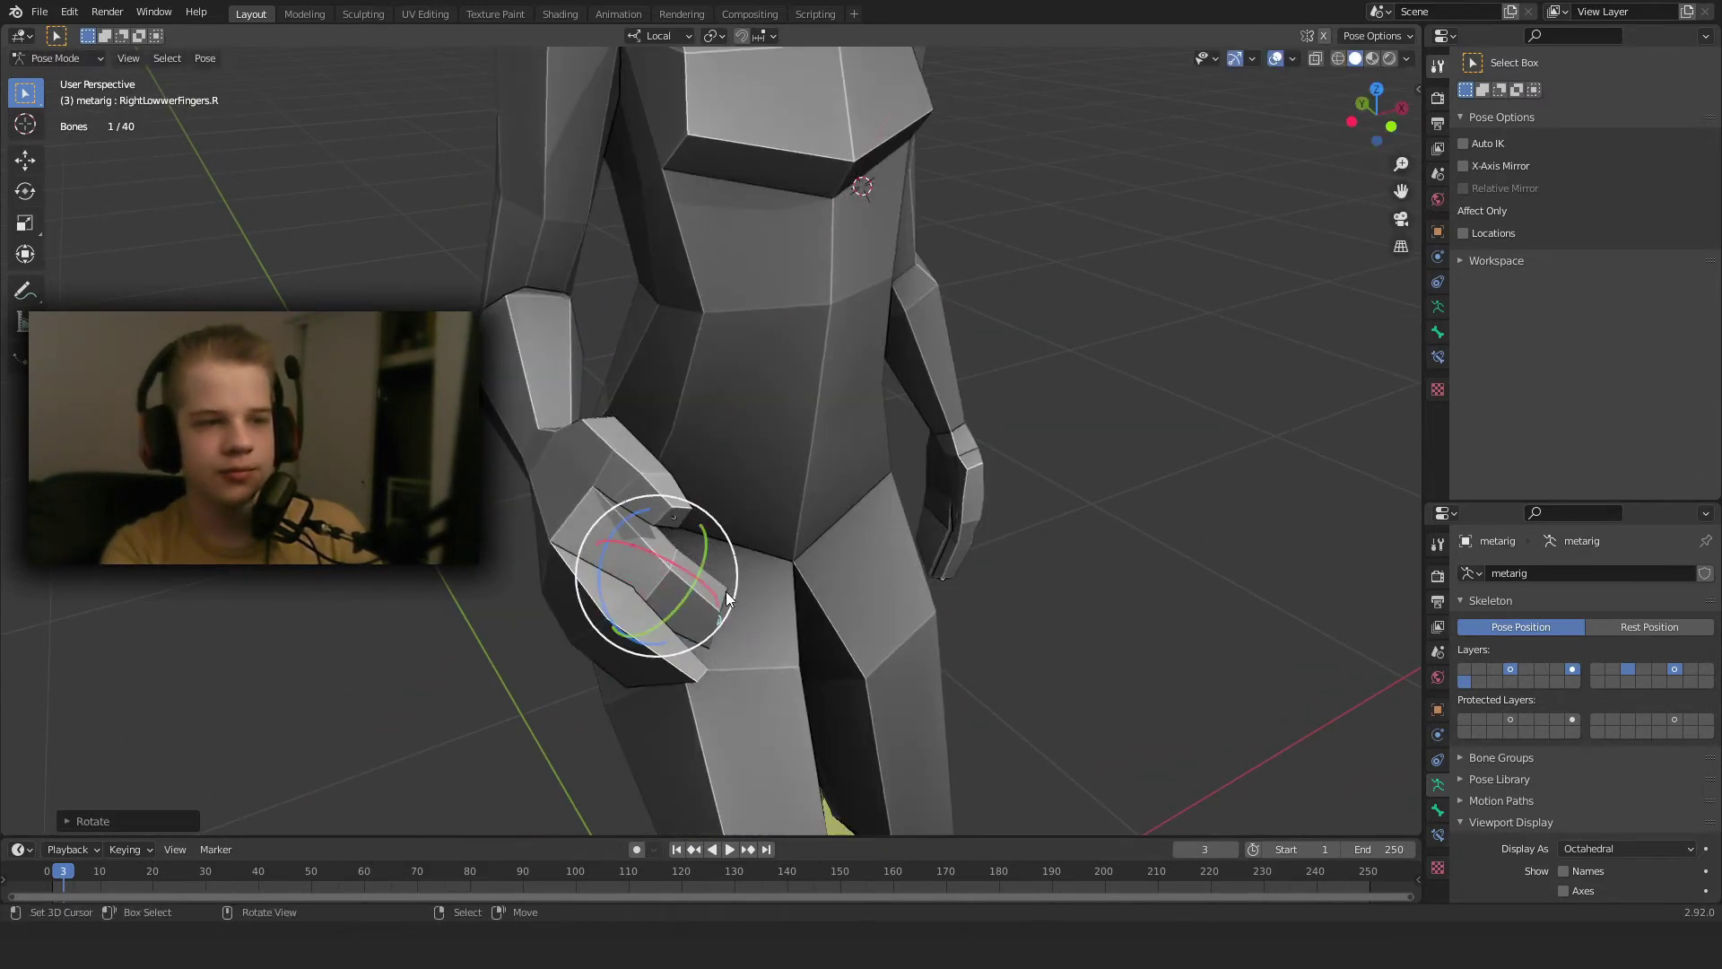
middle_drag(725, 592, 772, 500)
drag(696, 323, 706, 329)
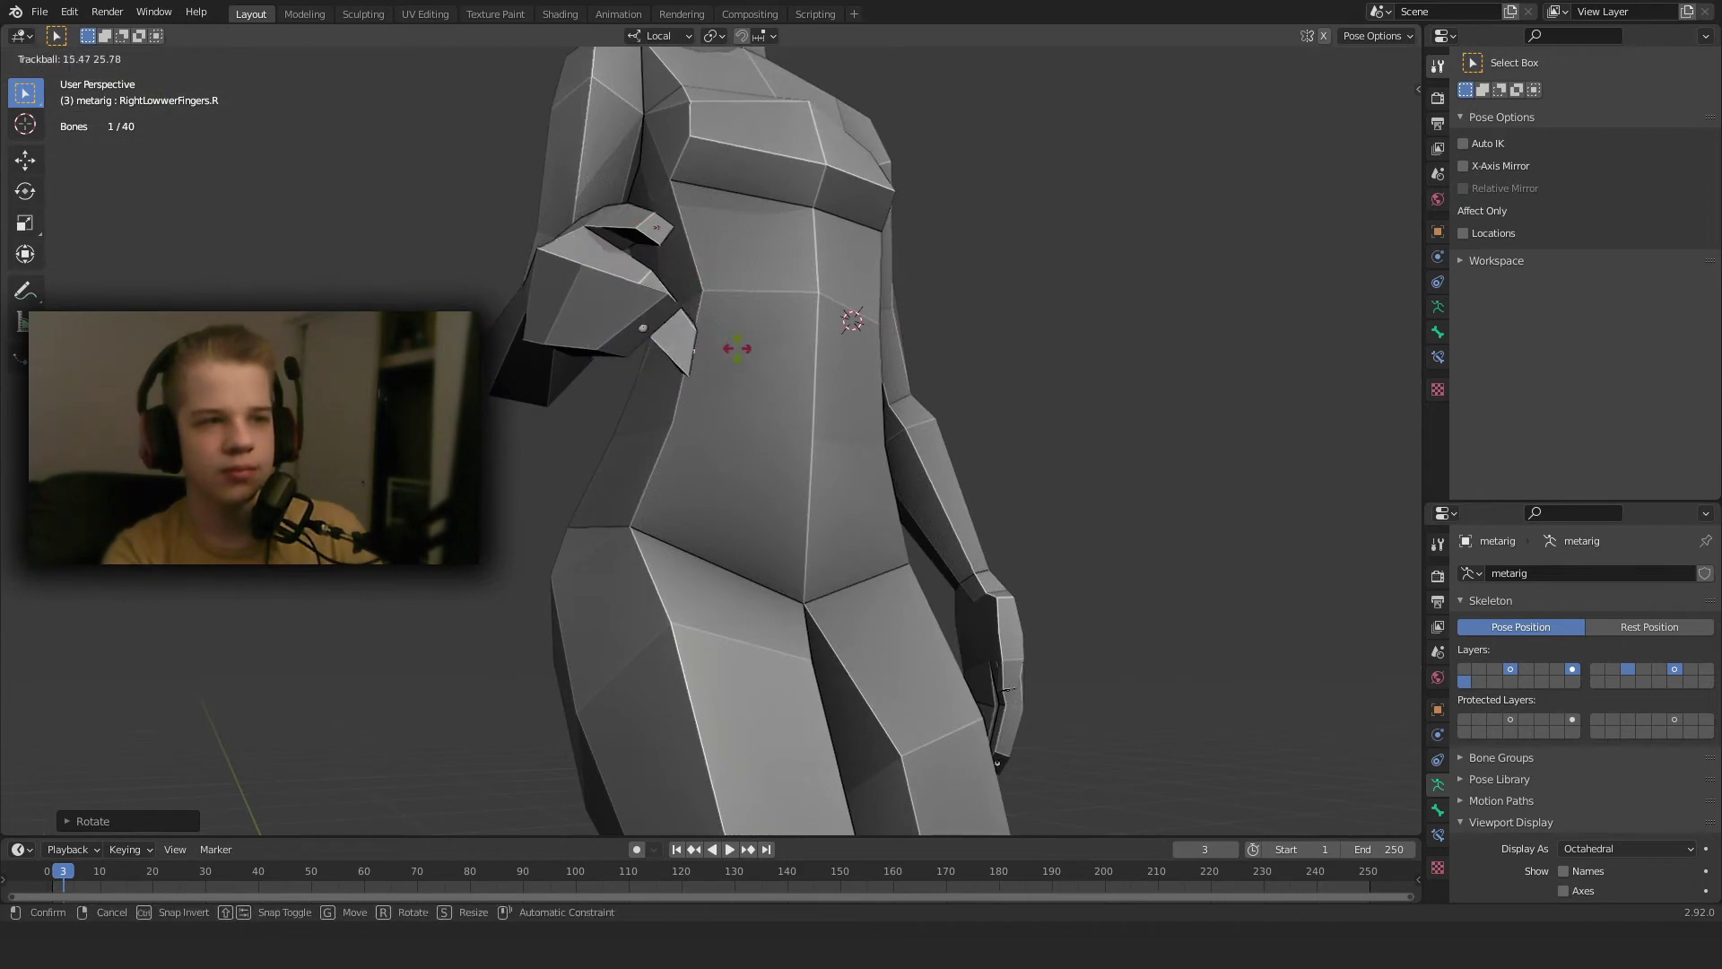
drag(831, 385, 802, 387)
mouse_move(803, 387)
middle_down()
mouse_move(684, 512)
mouse_move(888, 461)
mouse_move(816, 393)
mouse_move(1105, 411)
mouse_move(818, 416)
mouse_move(783, 389)
mouse_move(823, 468)
middle_up()
Clear the rotation and location of all metarig bones, leaving none of them selected.
key(a)
key(alt+r)
scroll(889, 411, down, 5)
key(alt+g)
key(alt+a)
scroll(854, 413, up, 1)
scroll(822, 468, up, 1)
Select the upper_arm.R bone in wireframe view and rotate it to lift the right arm away from the body.
key(z)
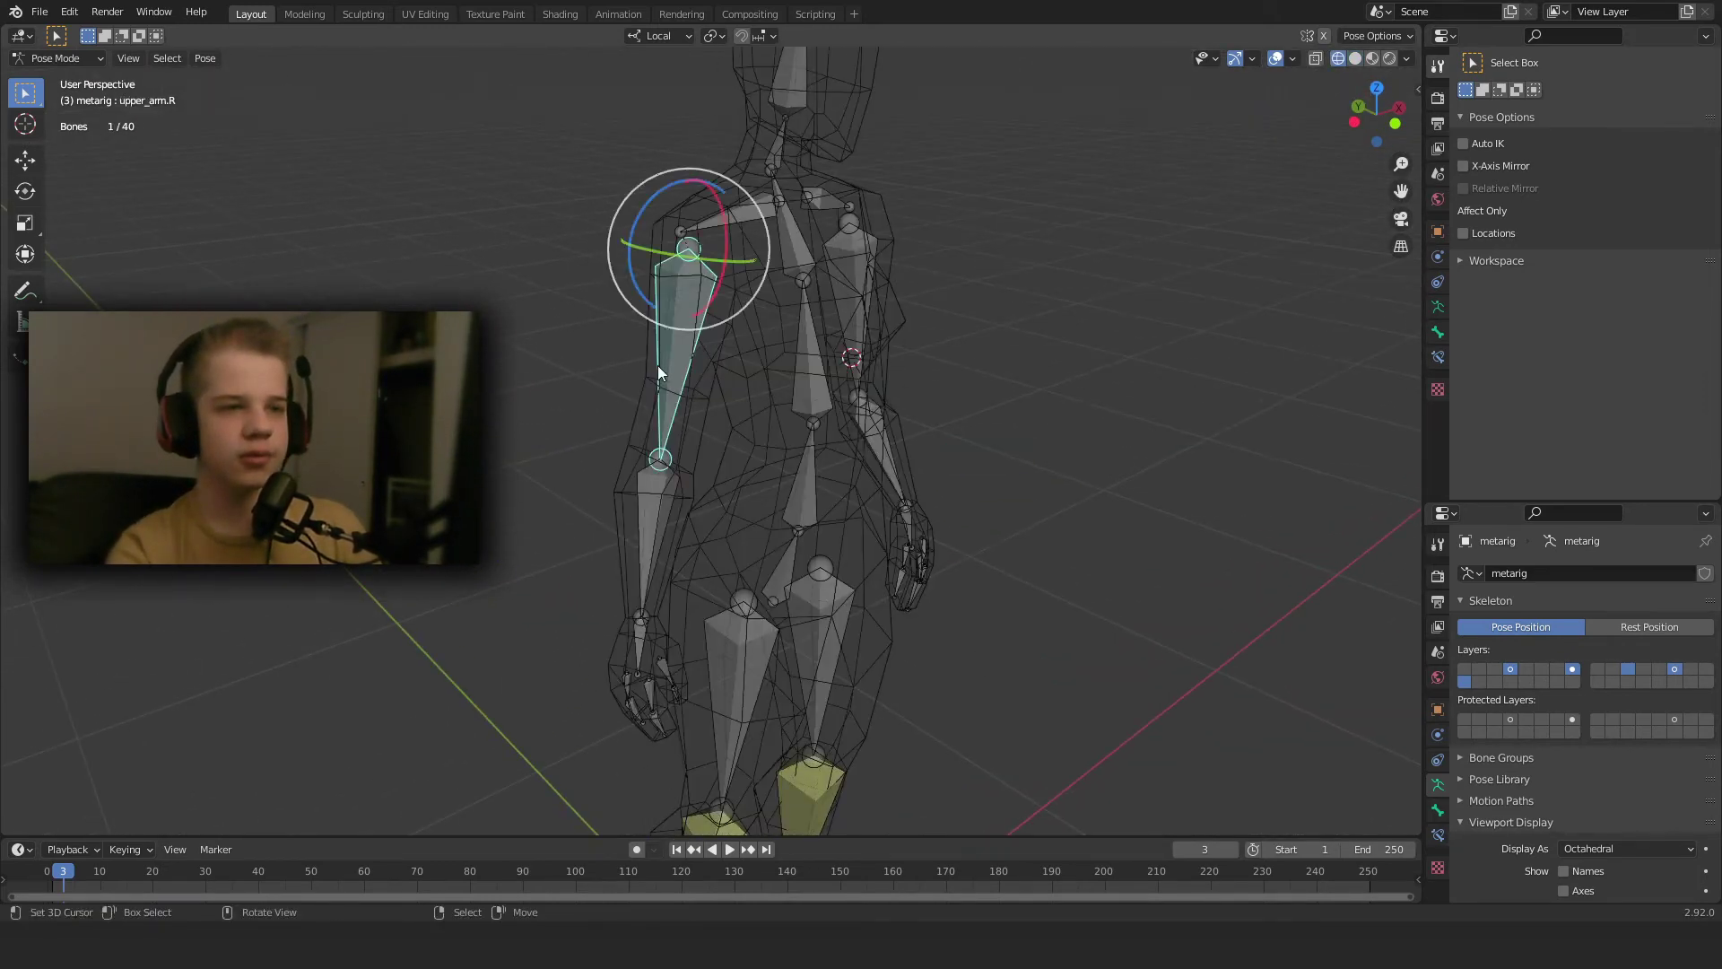
middle_drag(798, 354, 960, 363)
key(r)
click(1019, 140)
Try rotating the shoulder.R bone upward on the posed right arm, and undo that rotation.
middle_drag(668, 258, 930, 290)
key(shift+z)
right_click(612, 252)
key(shift+z)
key(r)
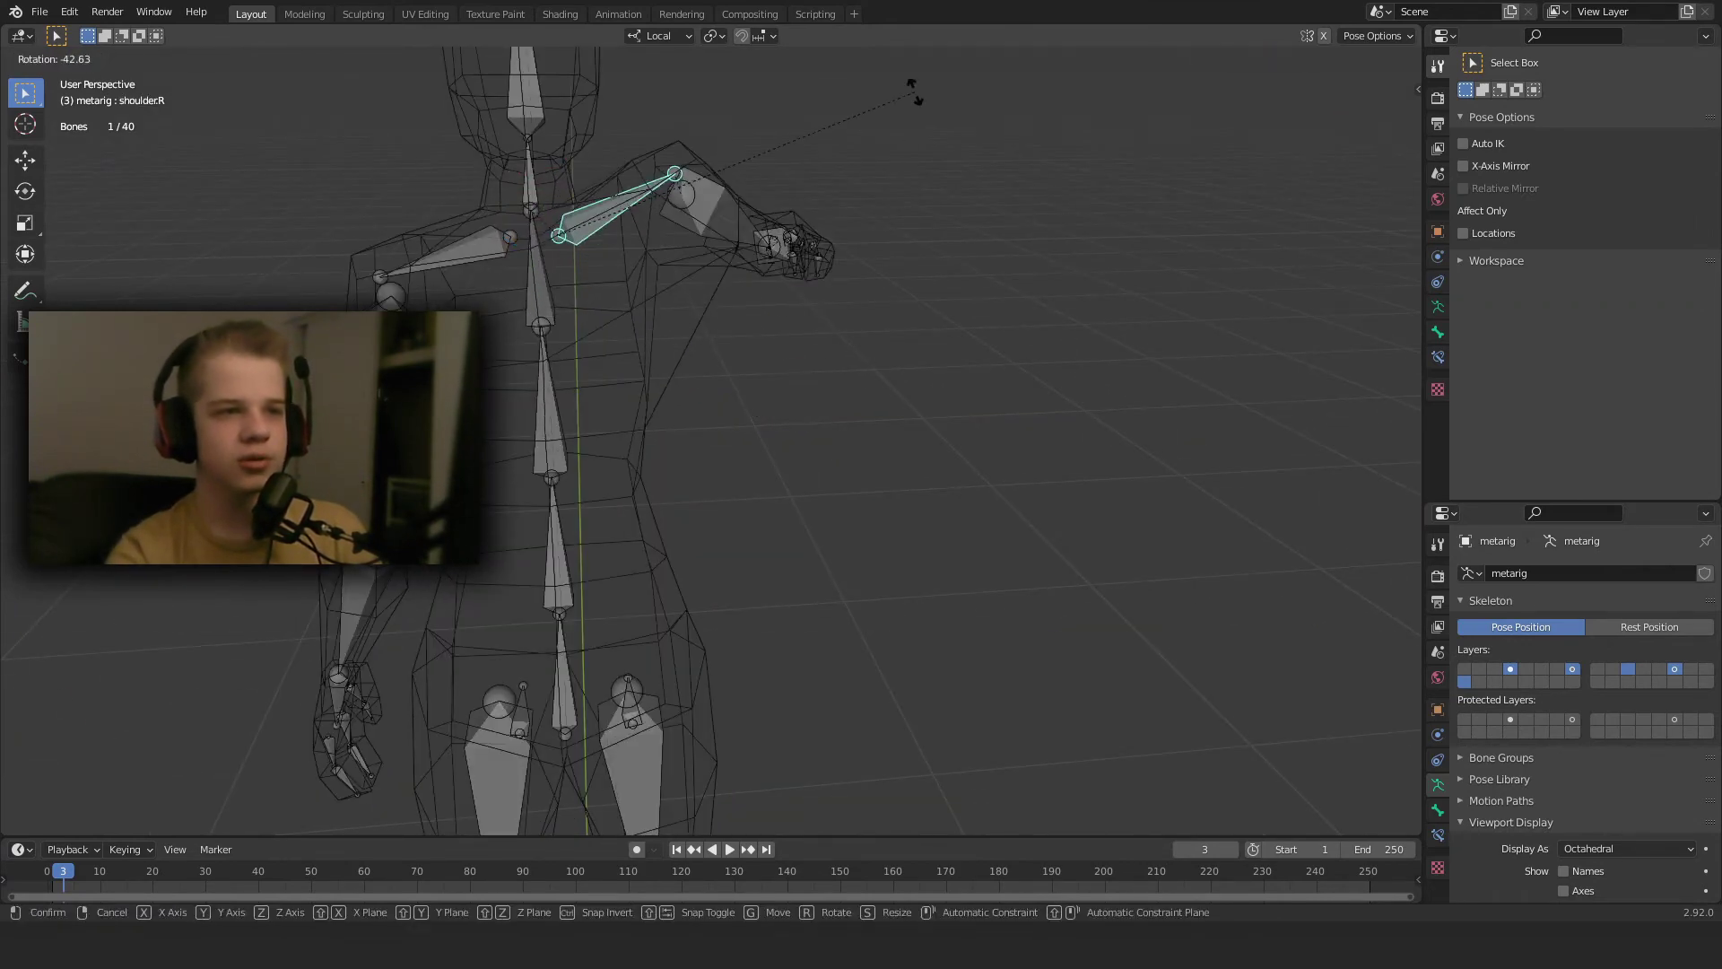
click(942, 168)
key(shift+z)
mouse_move(1066, 285)
middle_down()
mouse_move(970, 293)
mouse_move(649, 161)
middle_up()
key(ctrl+z)
Leave posing, select the Cube mesh and open its upper_arm.R weights in Weight Paint mode.
mouse_move(924, 208)
middle_down()
mouse_move(767, 346)
mouse_move(786, 402)
mouse_move(863, 469)
middle_up()
key(ctrl+Tab)
right_click(783, 315)
key(ctrl+Tab)
click(642, 314)
scroll(862, 468, up, 3)
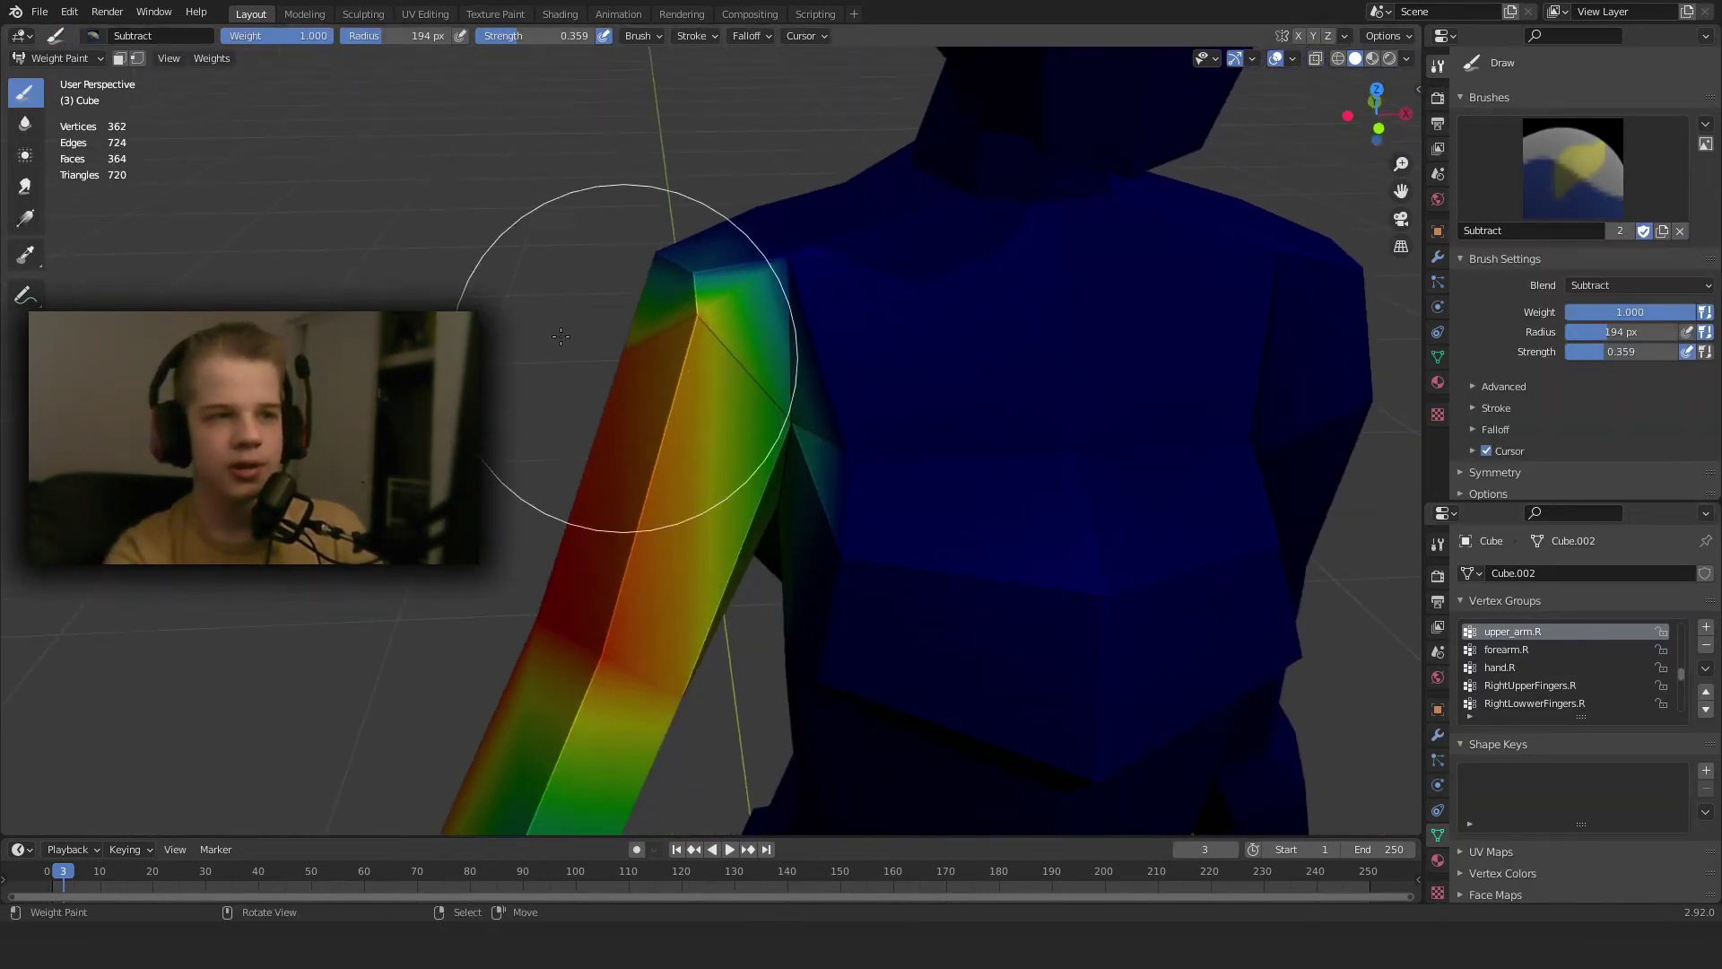
Paint upper_arm.R weight onto the front of the right shoulder using the Draw brush at strength 0.070.
click(1579, 211)
click(1280, 260)
scroll(752, 392, up, 1)
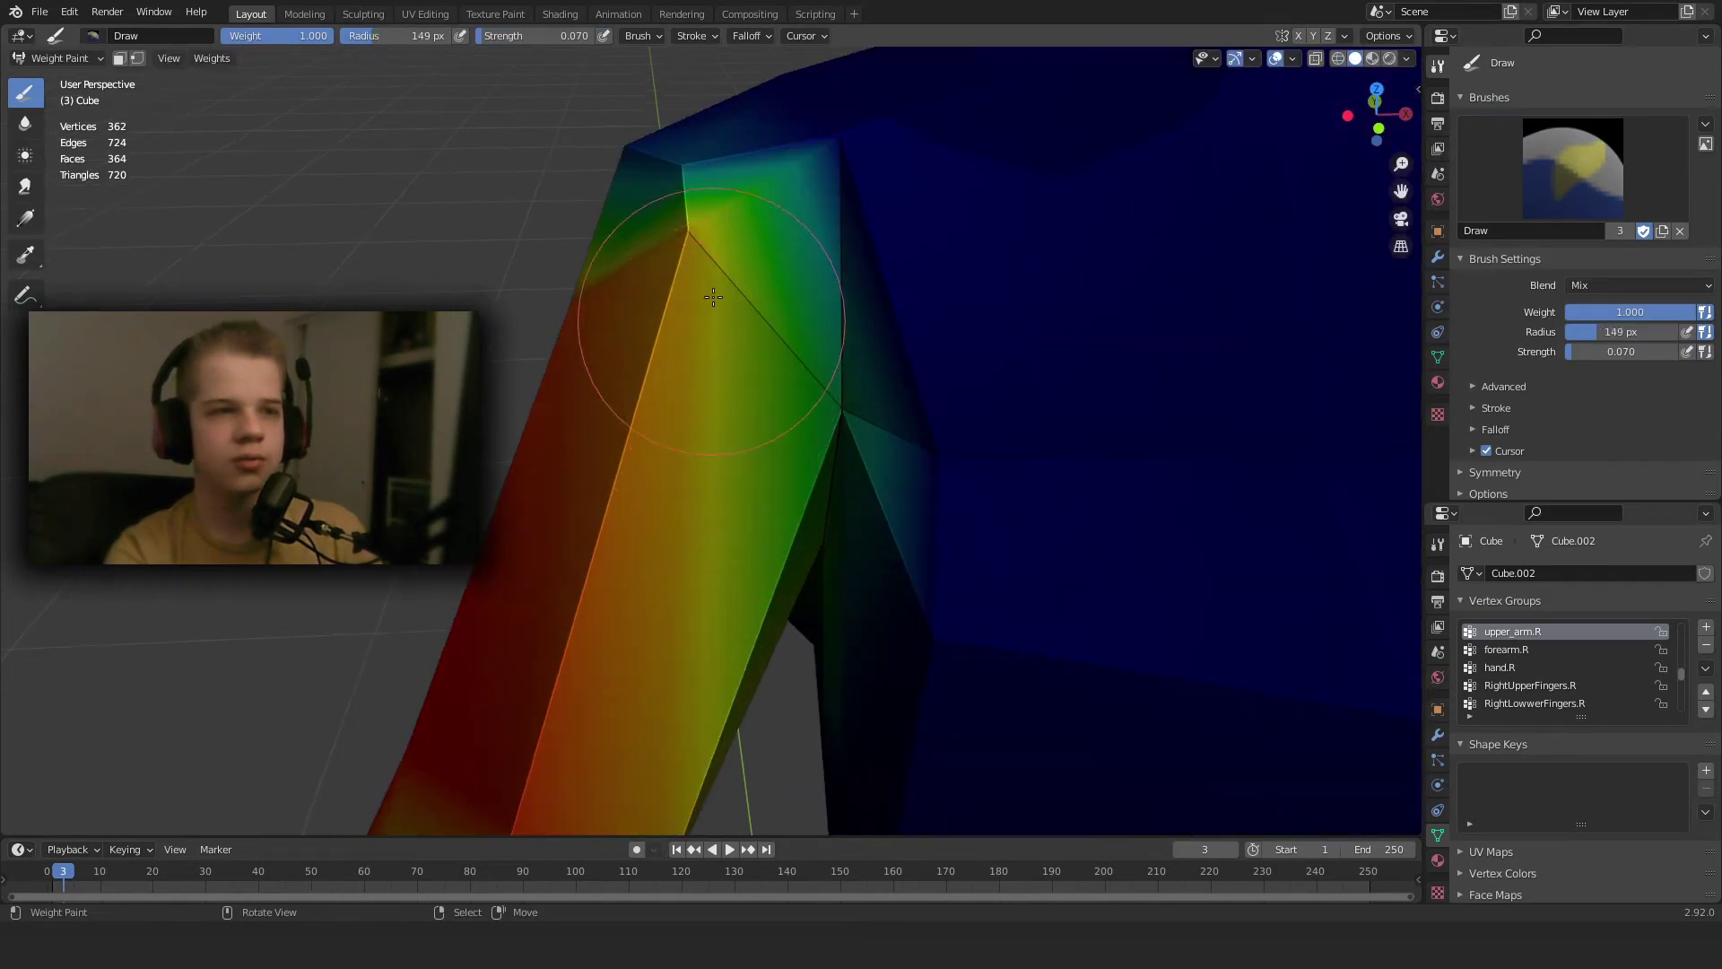
drag(769, 148, 823, 146)
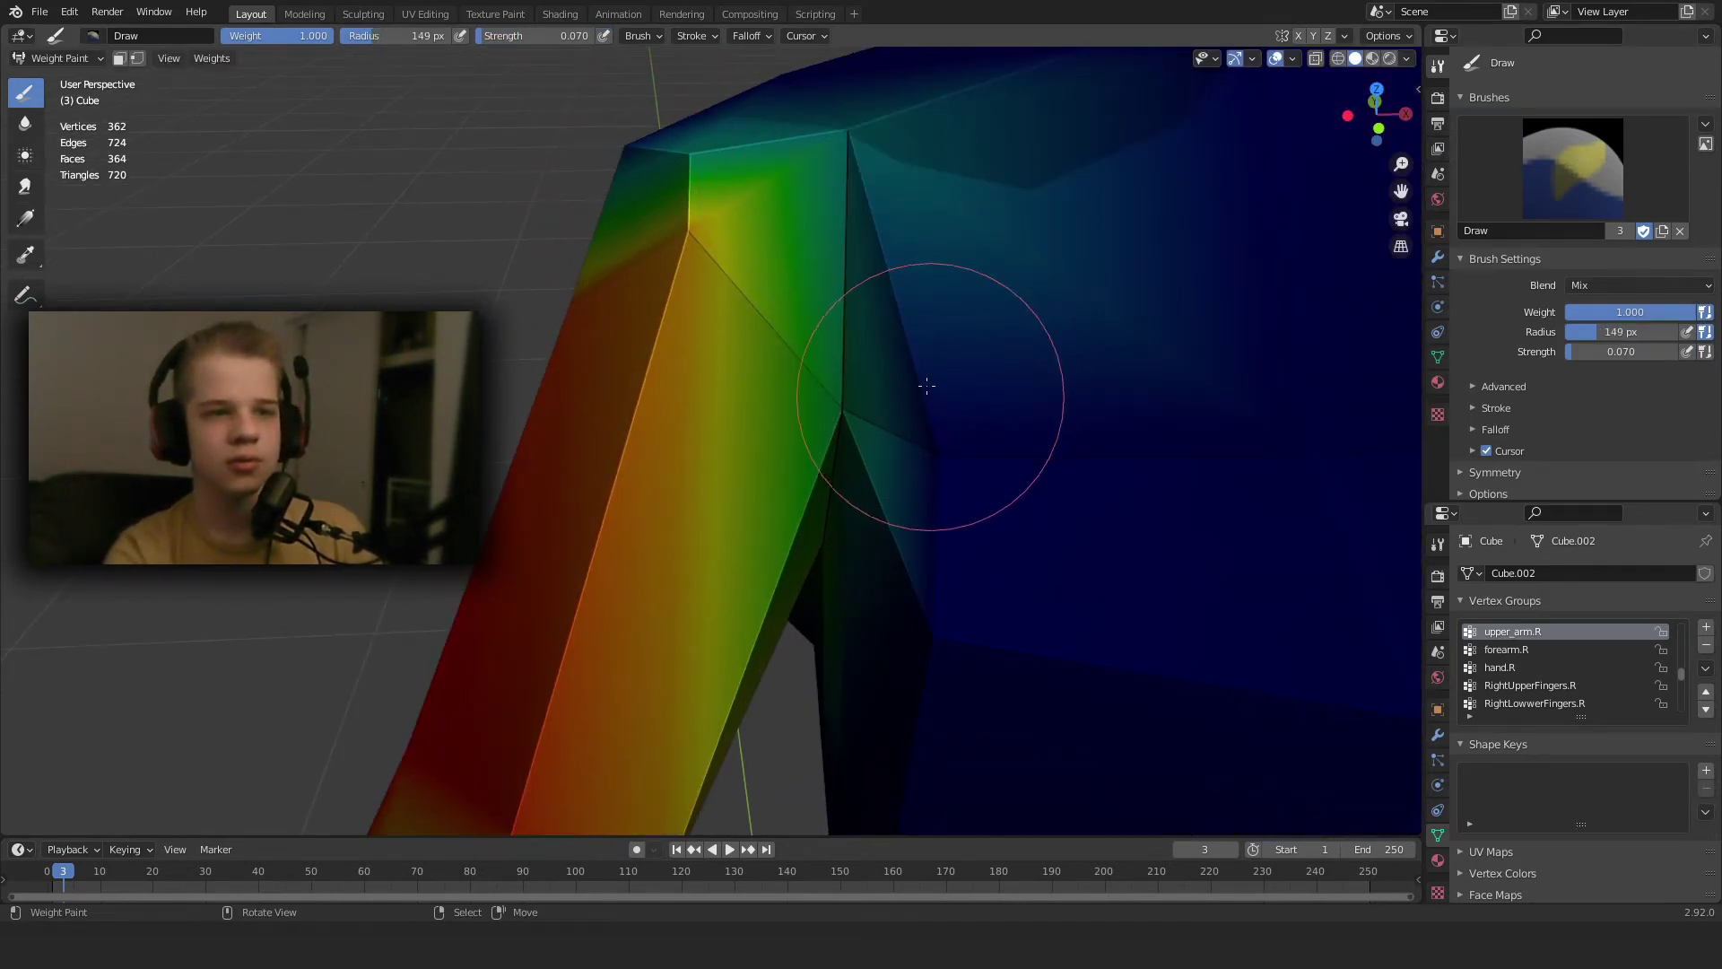
Reduce the upper_arm.R weight around the front of the right armpit with the Subtract brush, and return to the Draw brush.
click(1559, 182)
click(1585, 289)
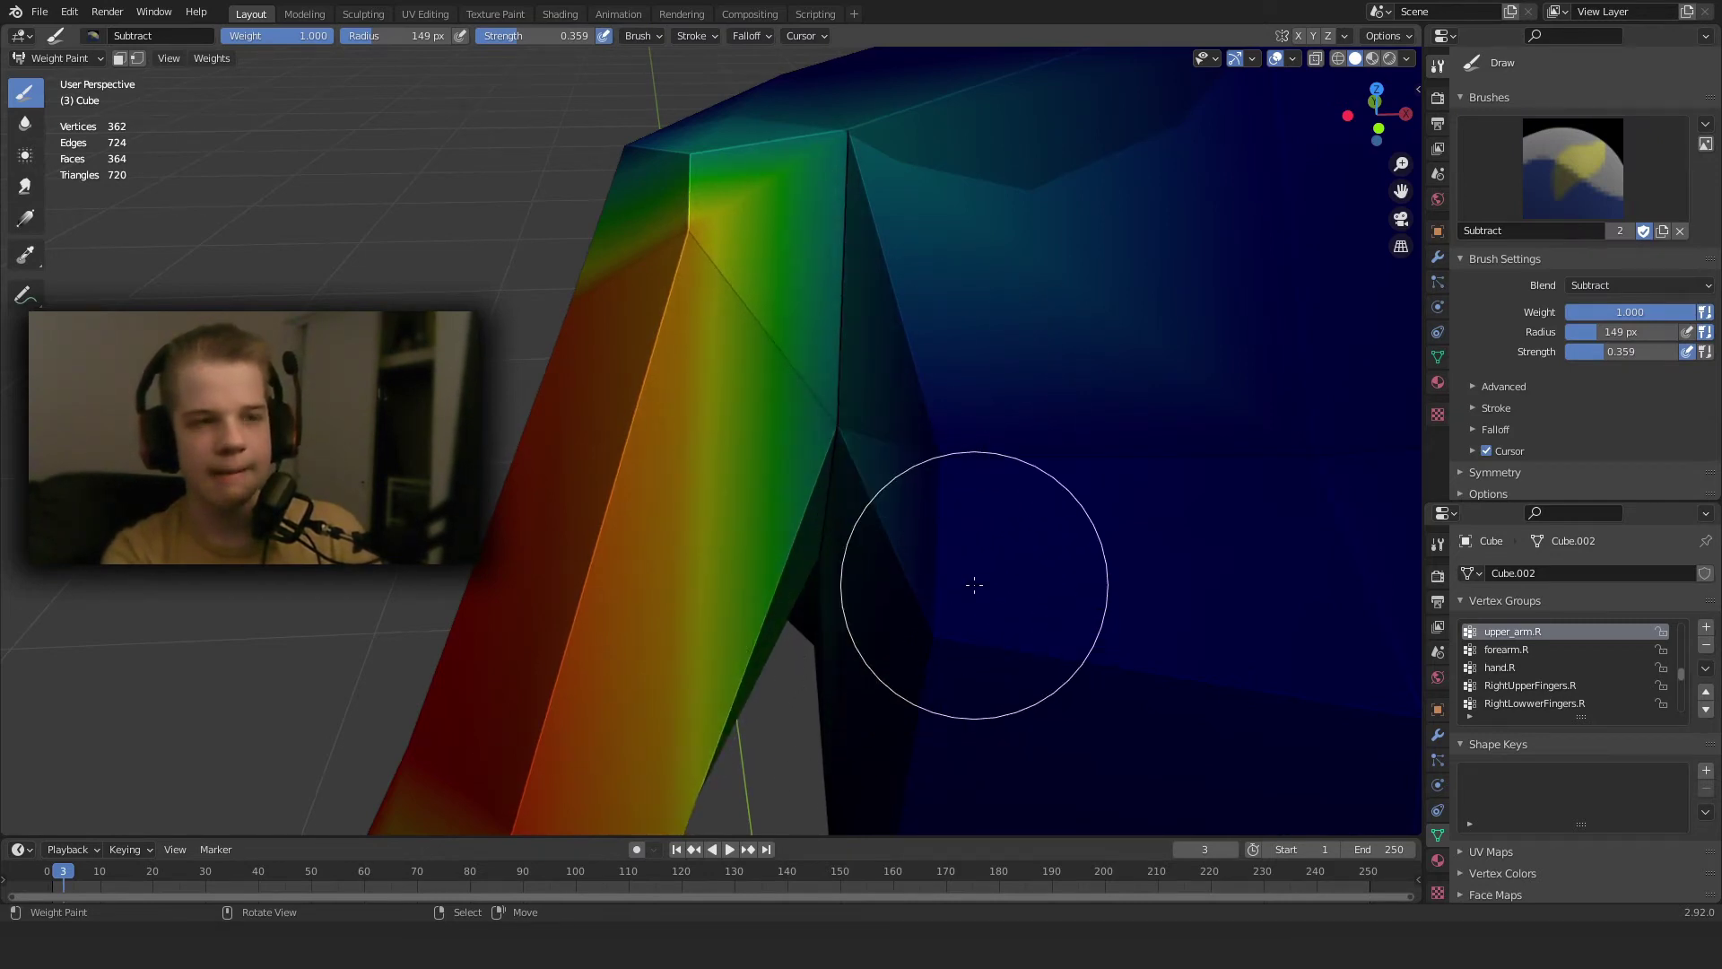
click(1588, 126)
click(1289, 269)
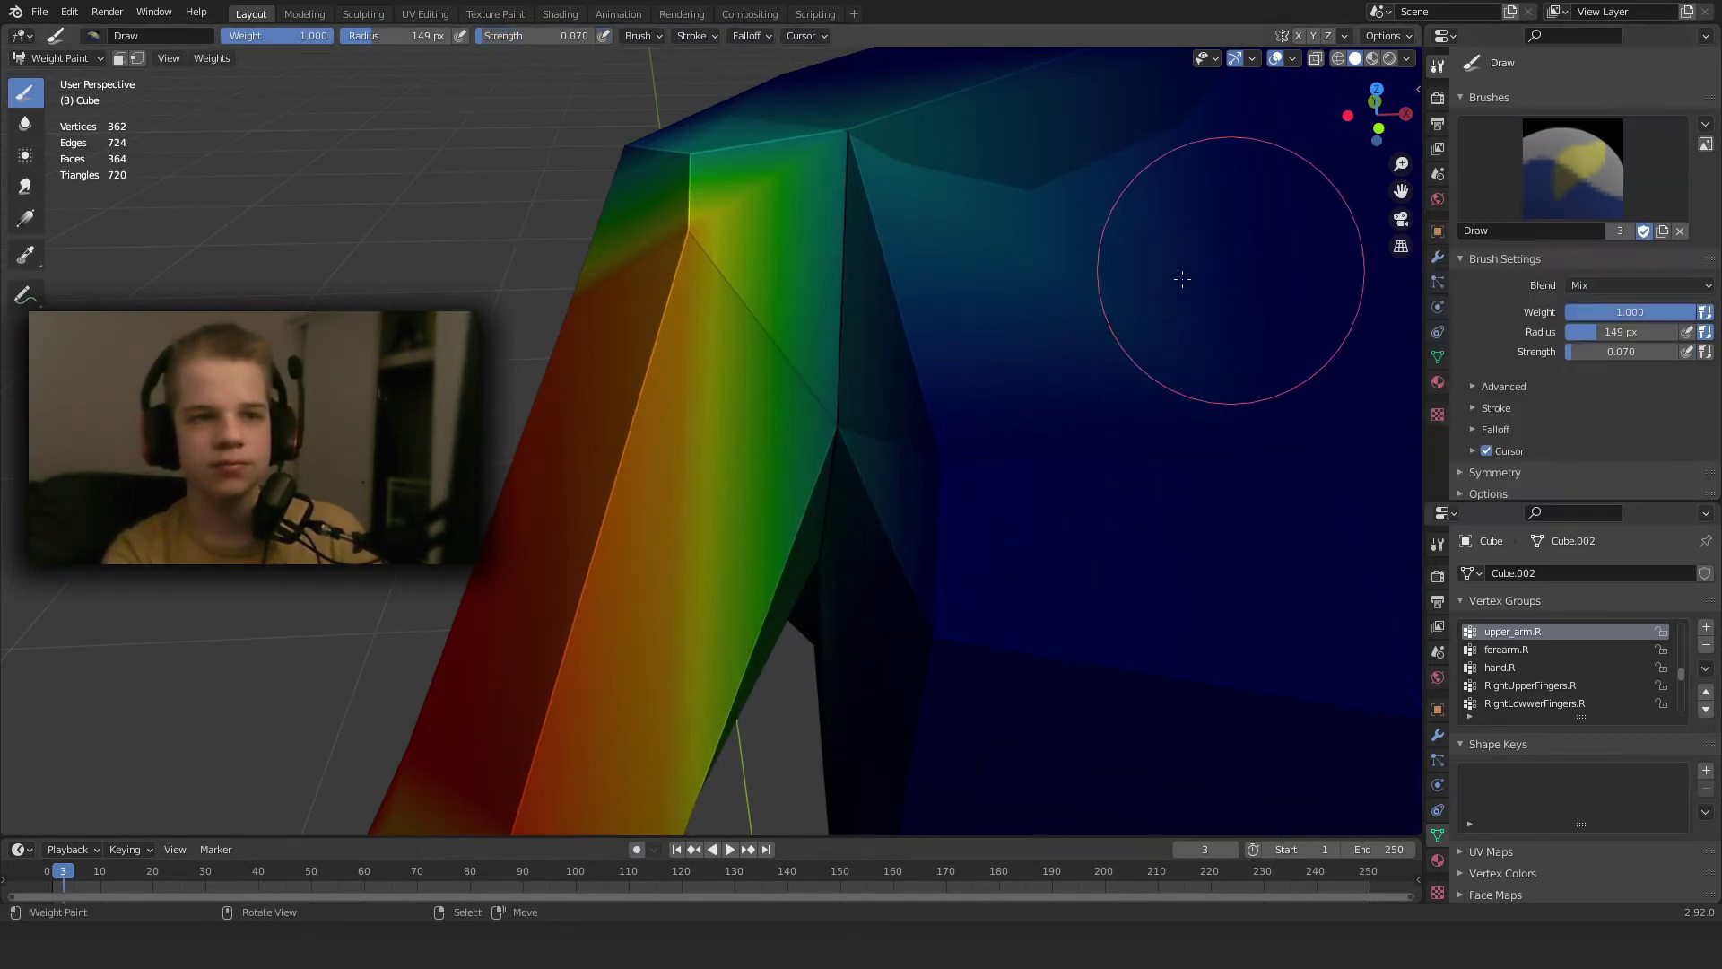
mouse_move(785, 415)
middle_down()
mouse_move(984, 438)
mouse_move(616, 654)
middle_up()
Subtract upper_arm.R weight from the side of the torso below the right armpit using the Subtract brush at strength 0.359.
click(1576, 147)
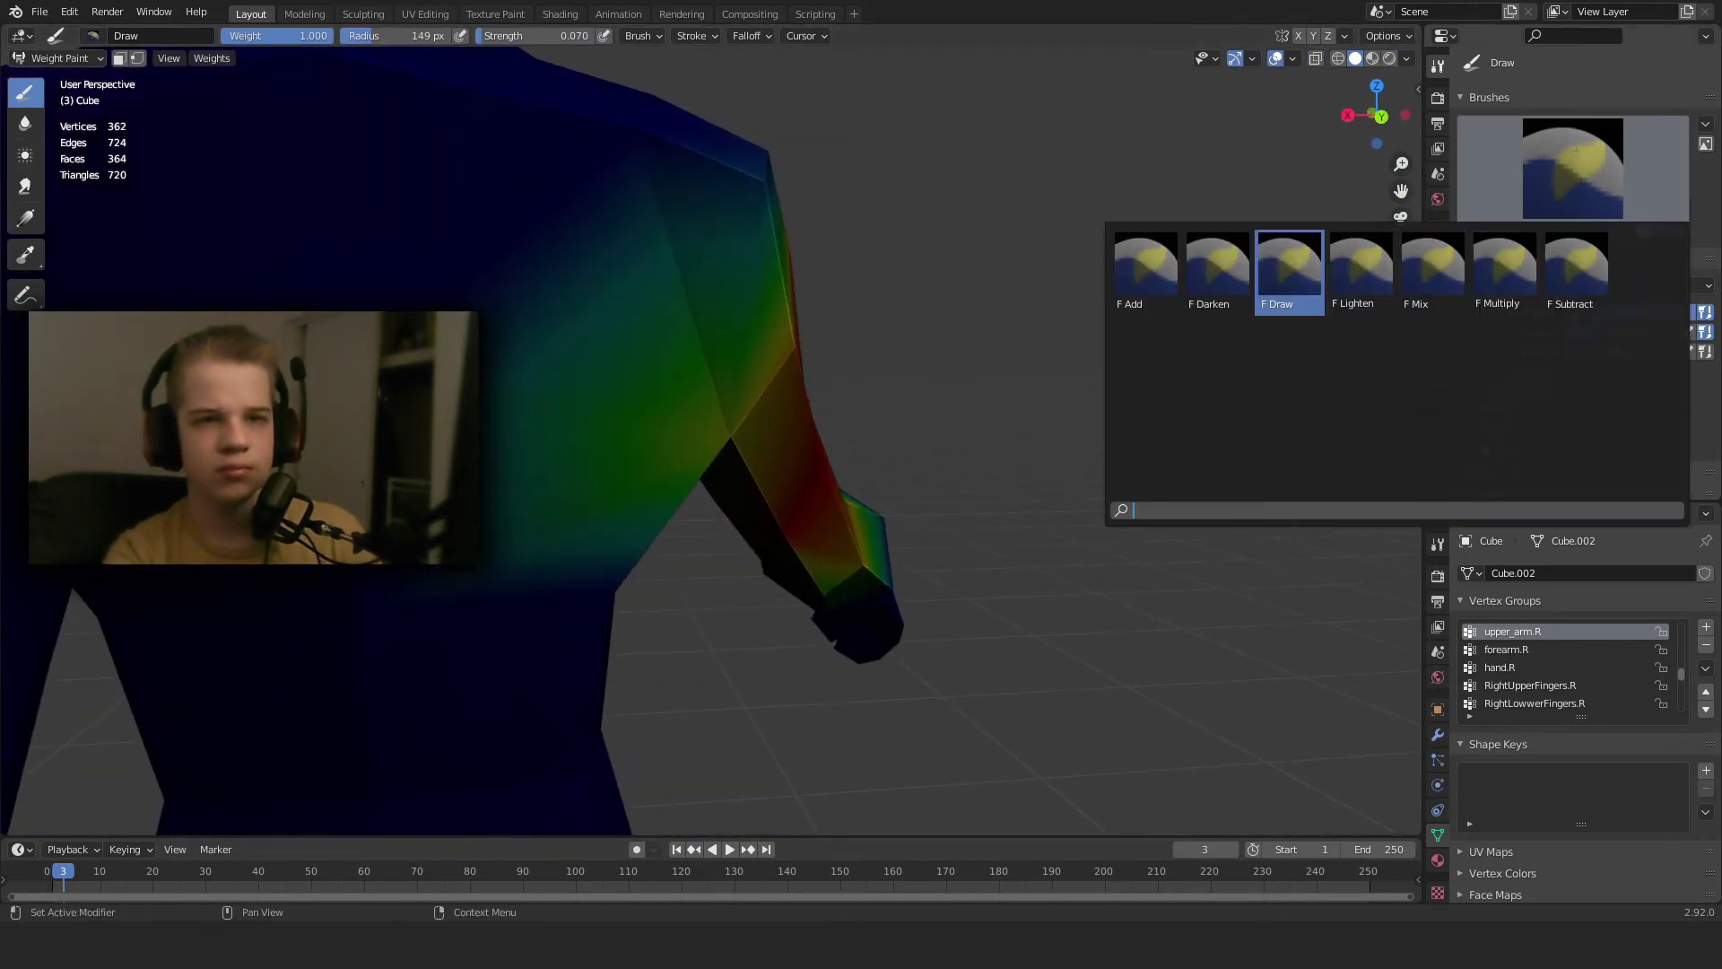
click(1576, 270)
scroll(977, 583, down, 4)
middle_drag(977, 619, 777, 592)
scroll(776, 595, up, 4)
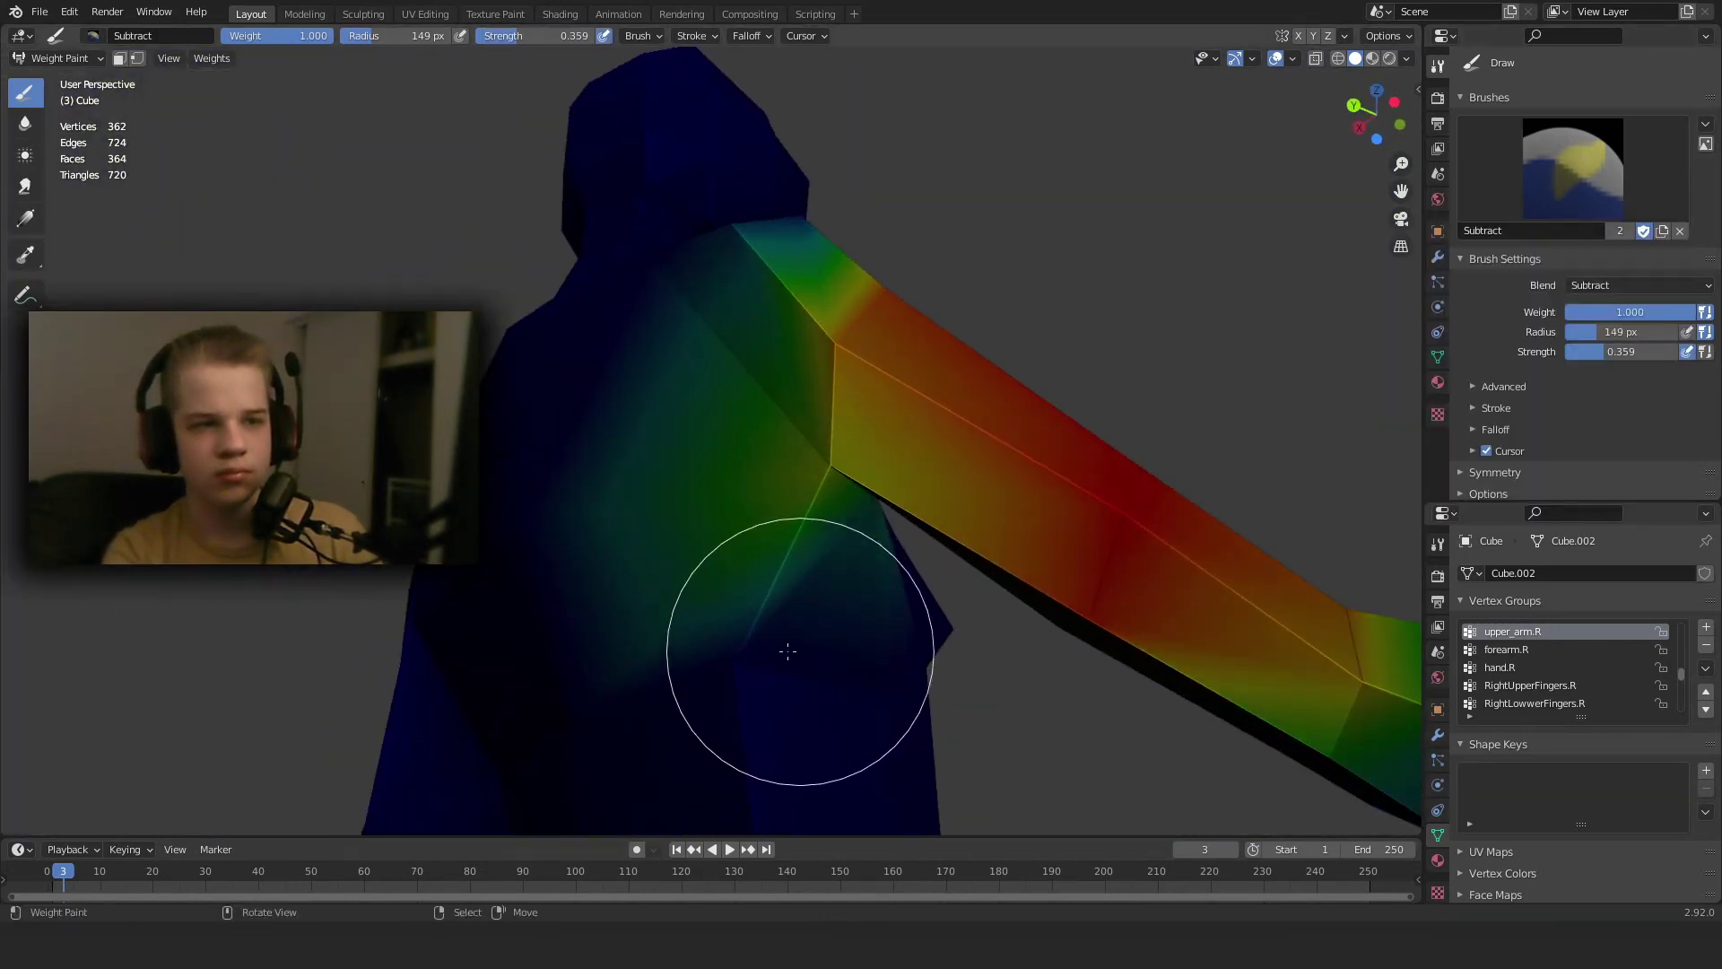
mouse_move(721, 694)
middle_down()
mouse_move(734, 616)
mouse_move(752, 628)
mouse_move(861, 582)
middle_up()
scroll(751, 632, down, 3)
scroll(846, 577, up, 3)
scroll(804, 565, down, 5)
mouse_move(771, 552)
middle_down()
mouse_move(599, 535)
mouse_move(608, 477)
mouse_move(854, 520)
middle_up()
Check the deformed right shoulder from behind in Object Mode and return to Weight Paint mode.
key(ctrl+Tab)
click(642, 536)
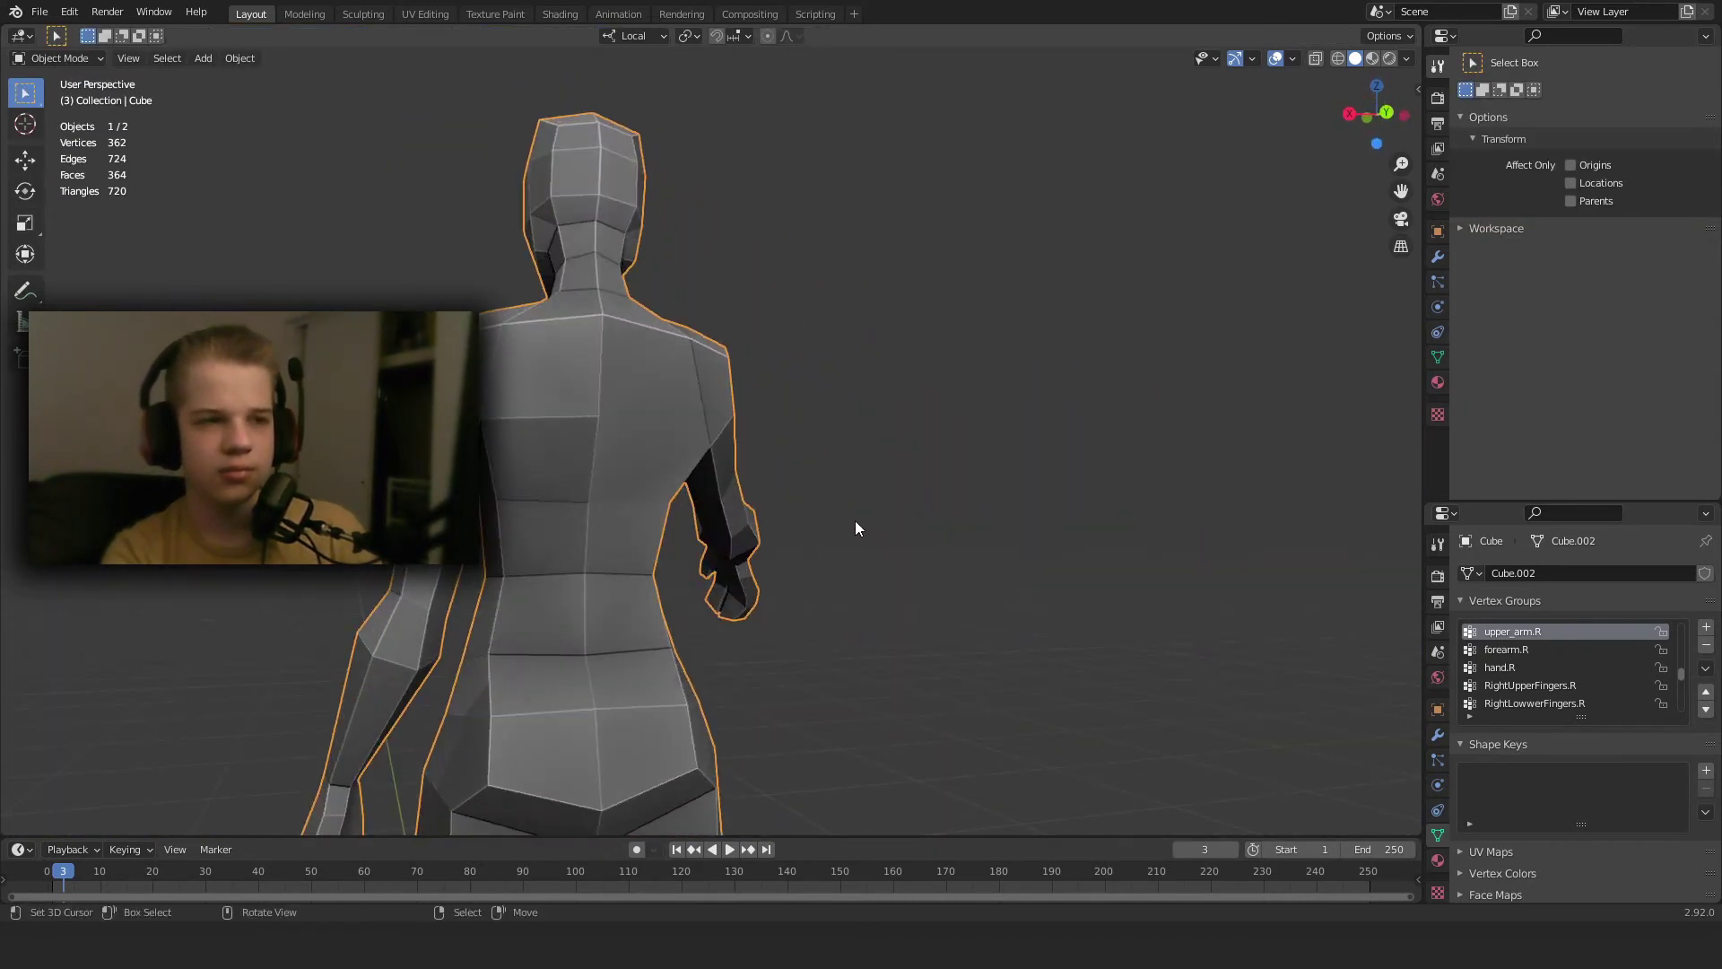
key(ctrl+Tab)
click(755, 471)
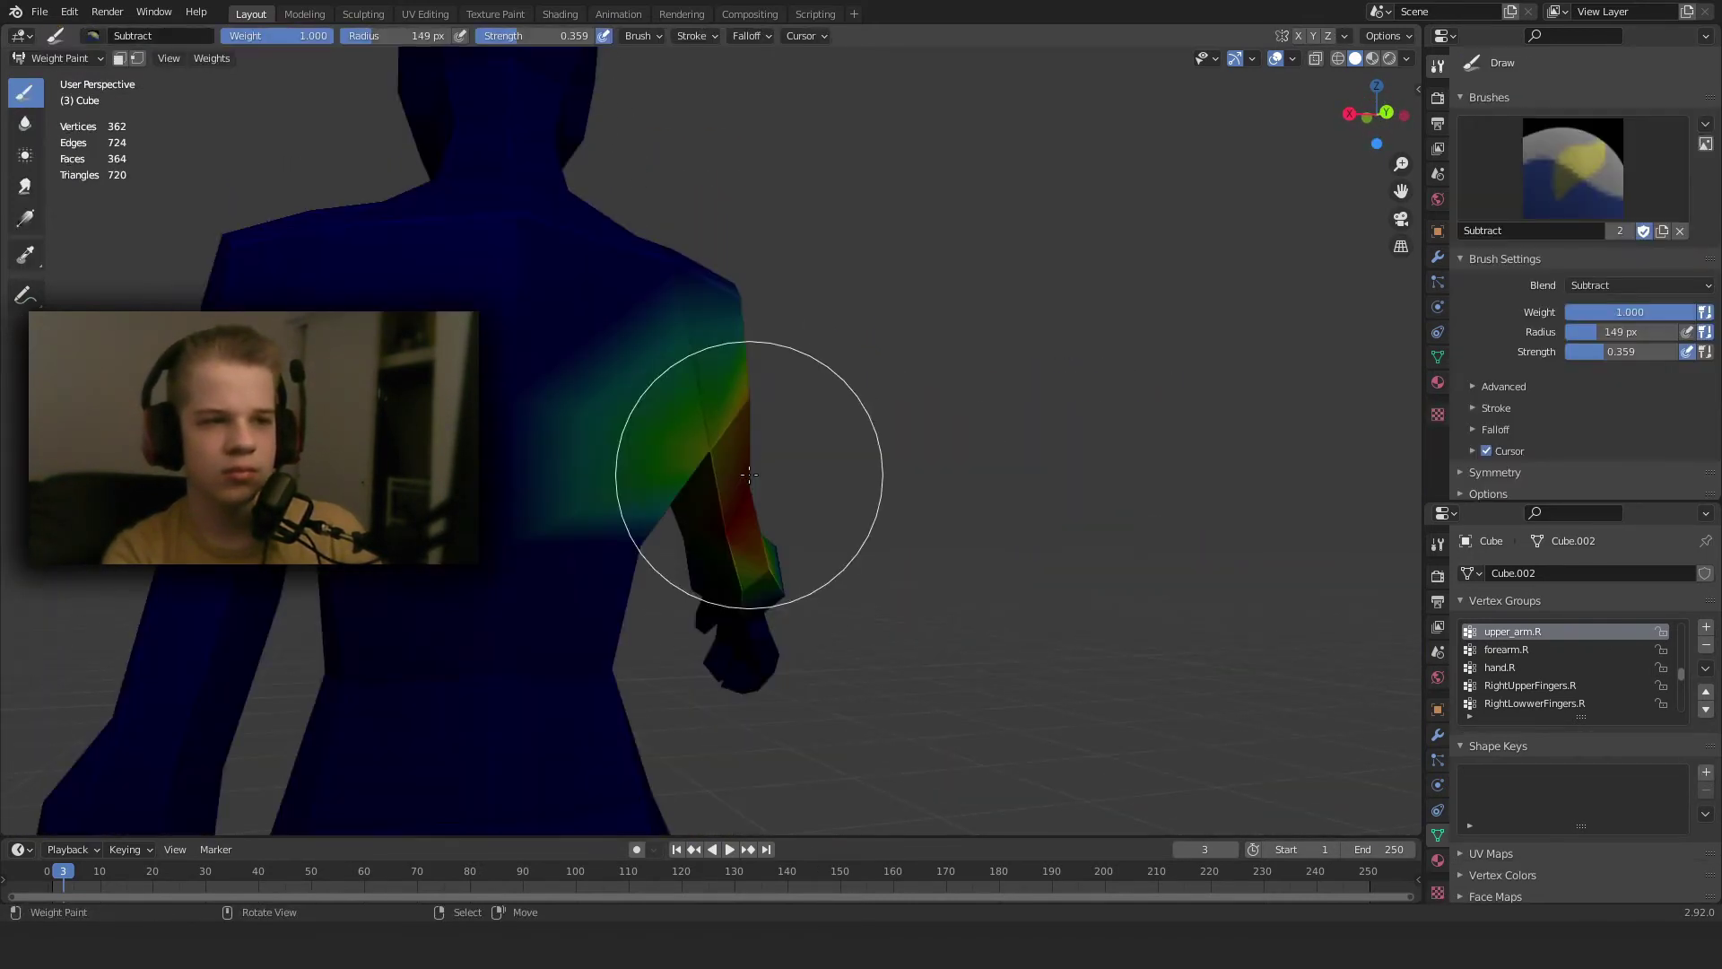
mouse_move(750, 481)
middle_down()
mouse_move(650, 471)
mouse_move(916, 476)
middle_up()
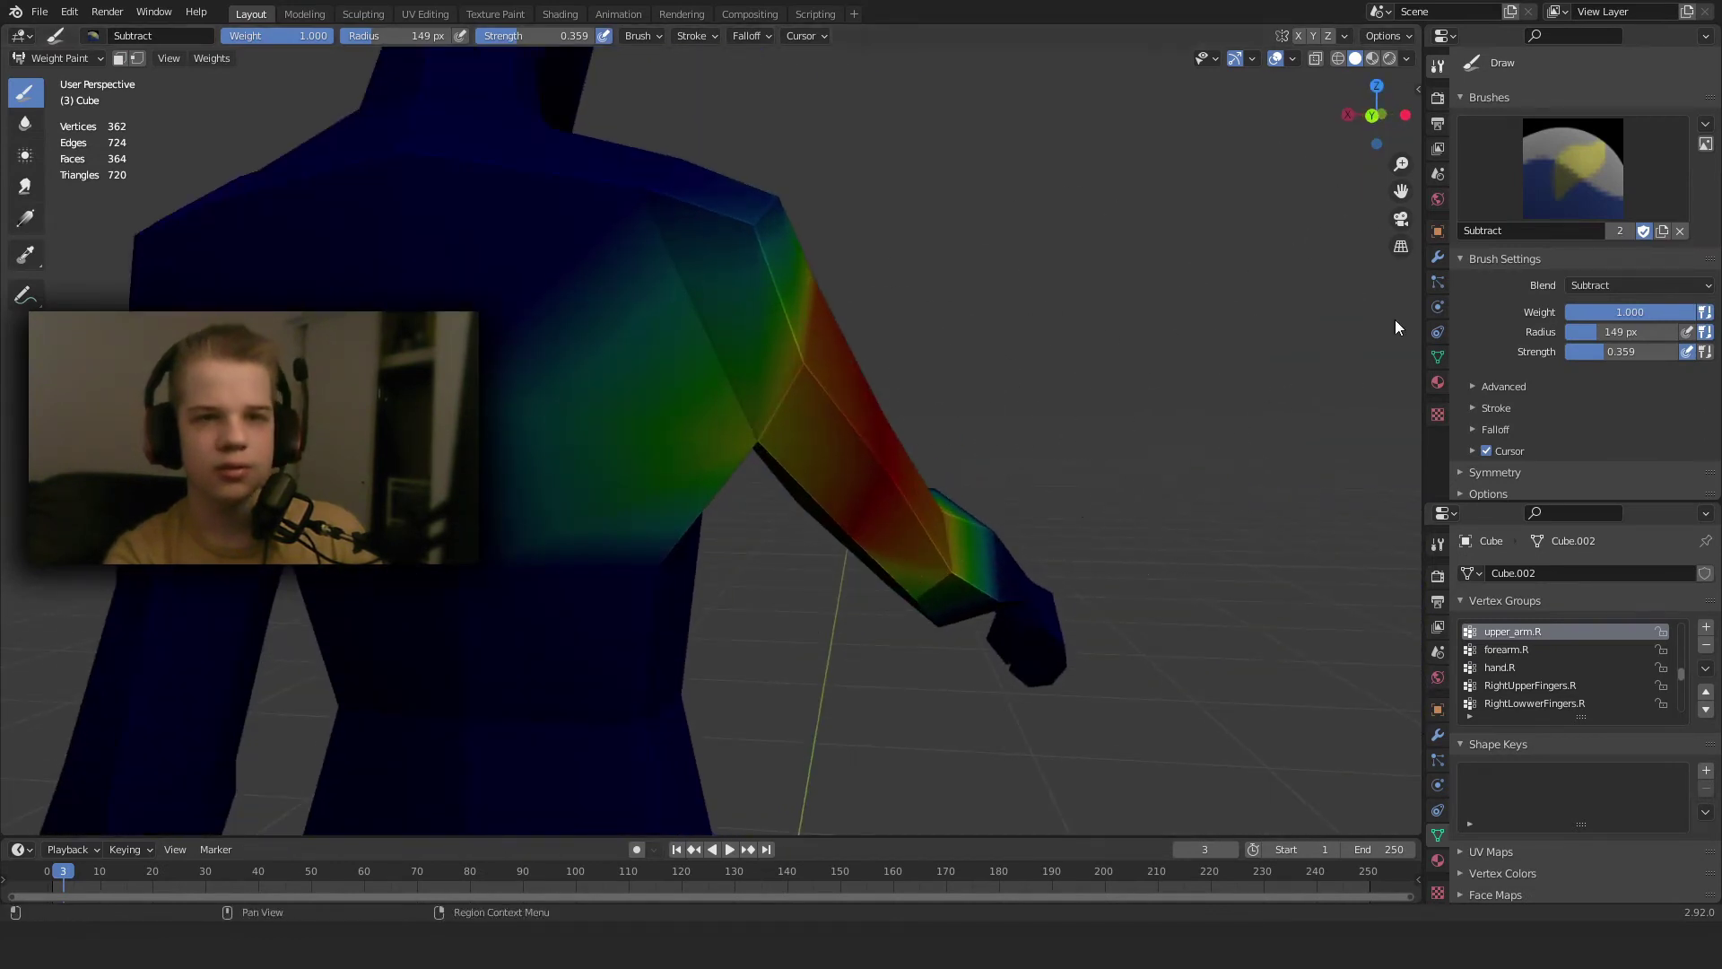
middle_drag(684, 523, 625, 475)
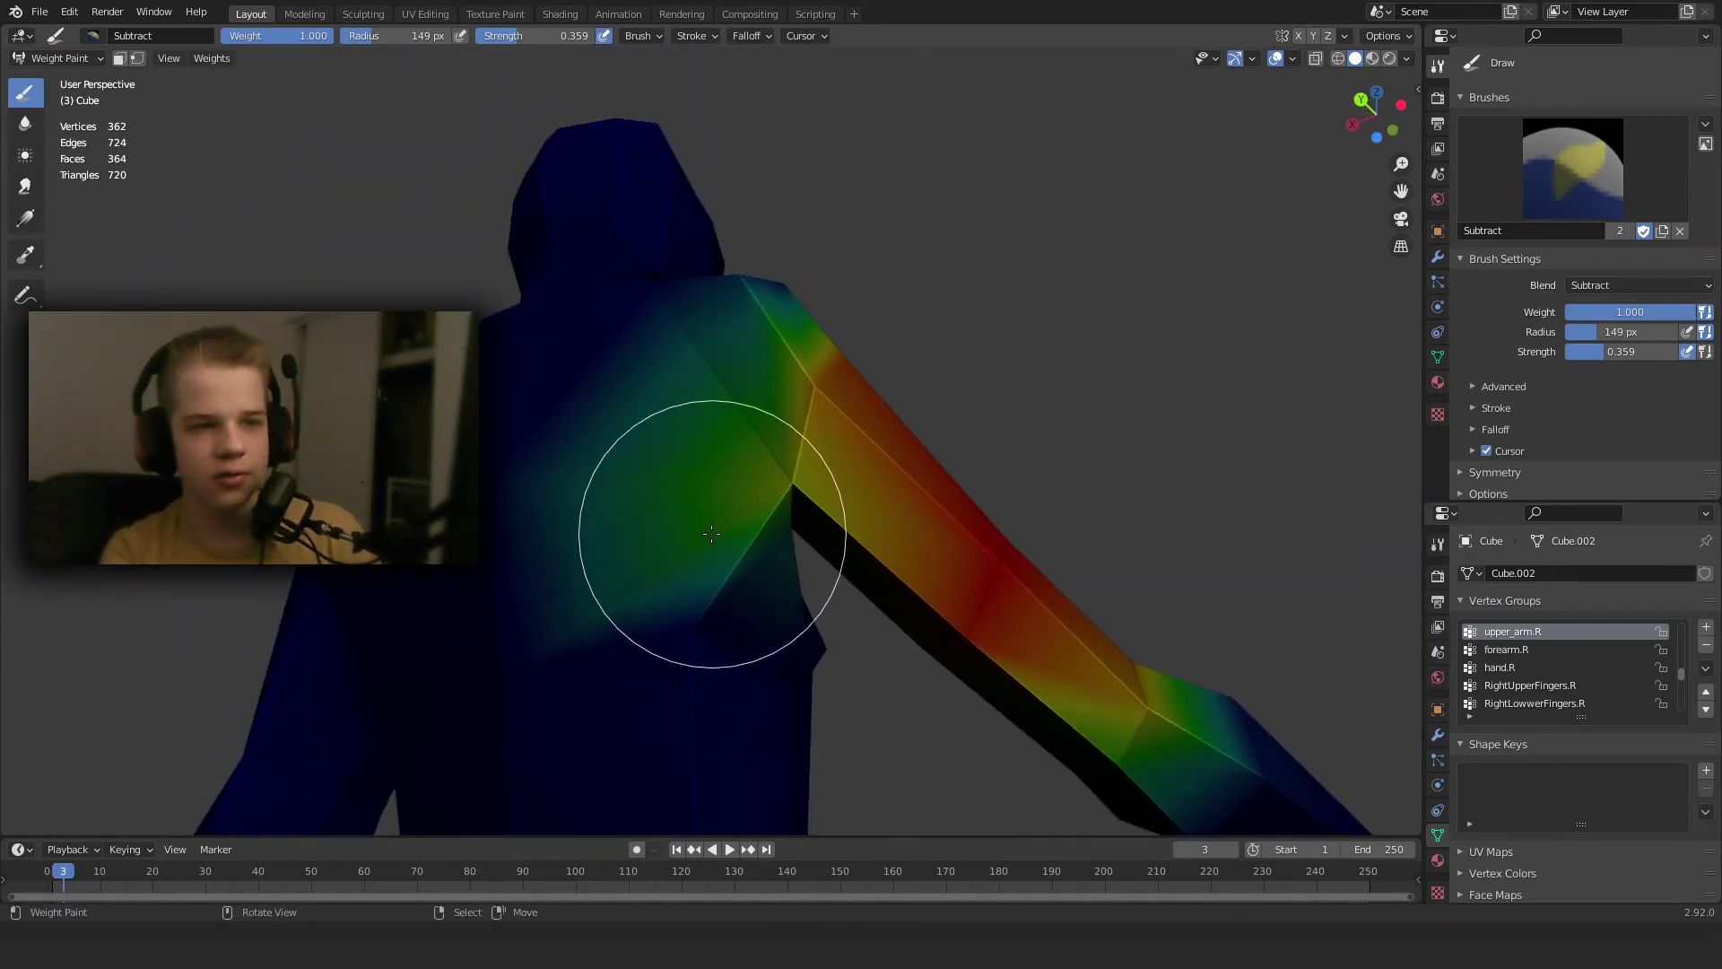
Paint upper_arm.R weight onto the back of the right shoulder using the Draw brush at strength 0.070.
click(1554, 180)
click(1289, 269)
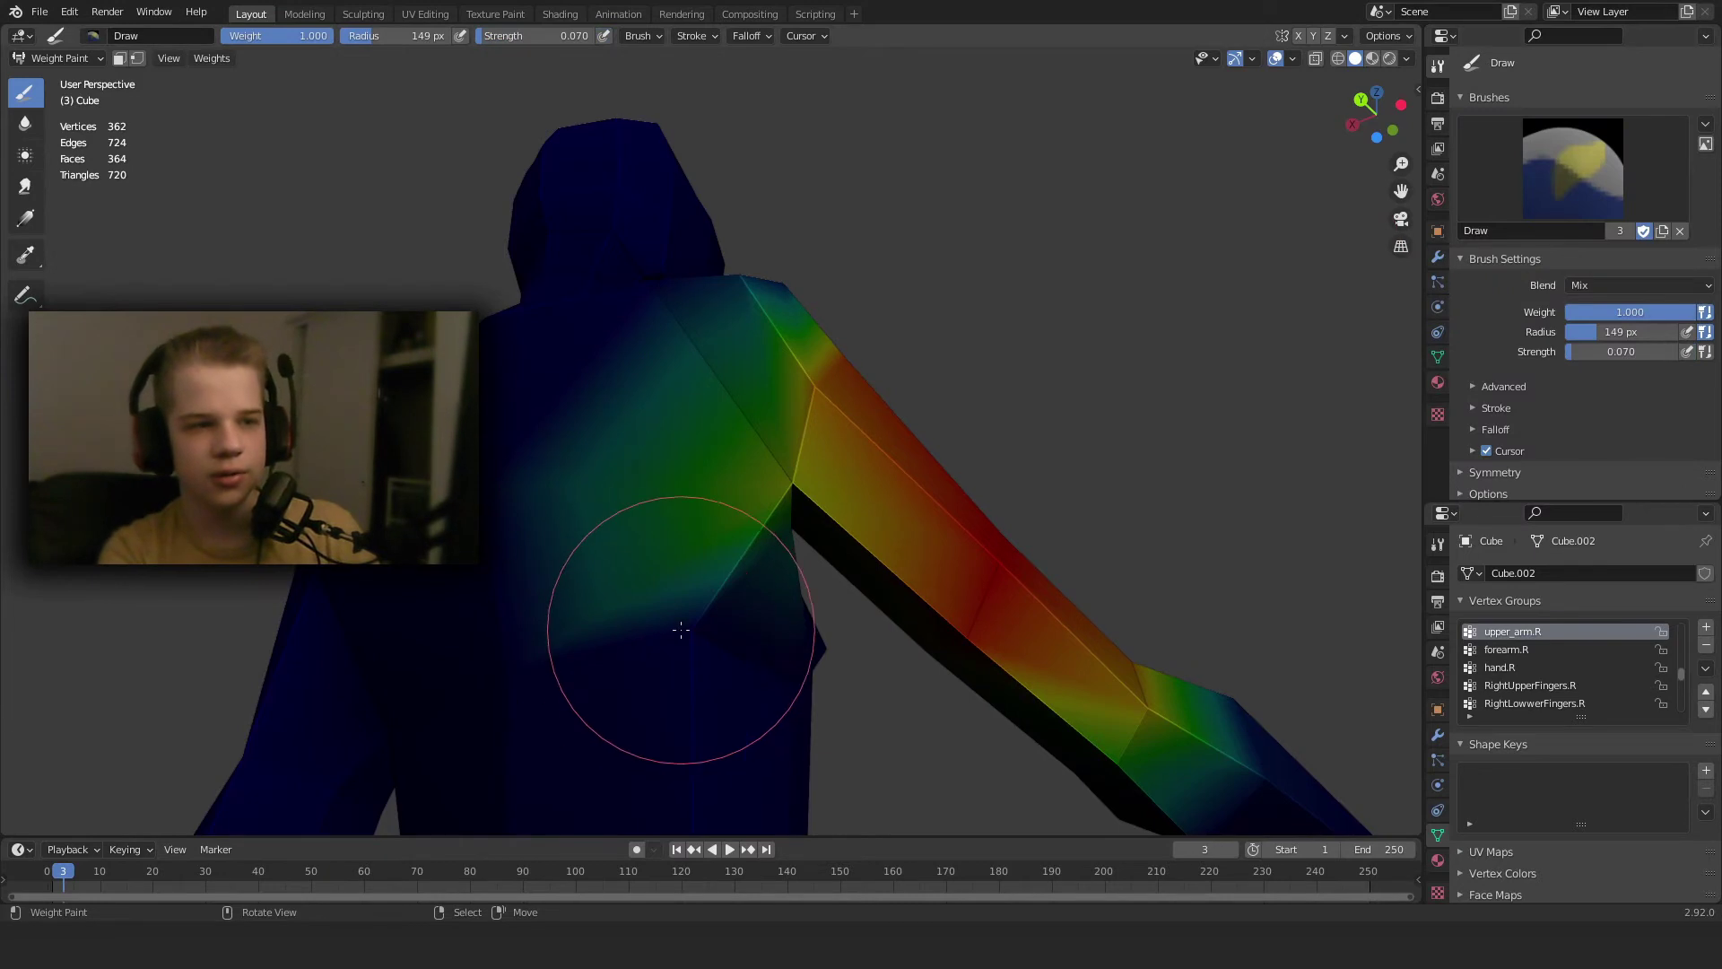
middle_drag(683, 630, 1026, 675)
scroll(1026, 675, down, 4)
middle_drag(923, 696, 878, 709)
scroll(792, 617, up, 3)
scroll(793, 615, down, 5)
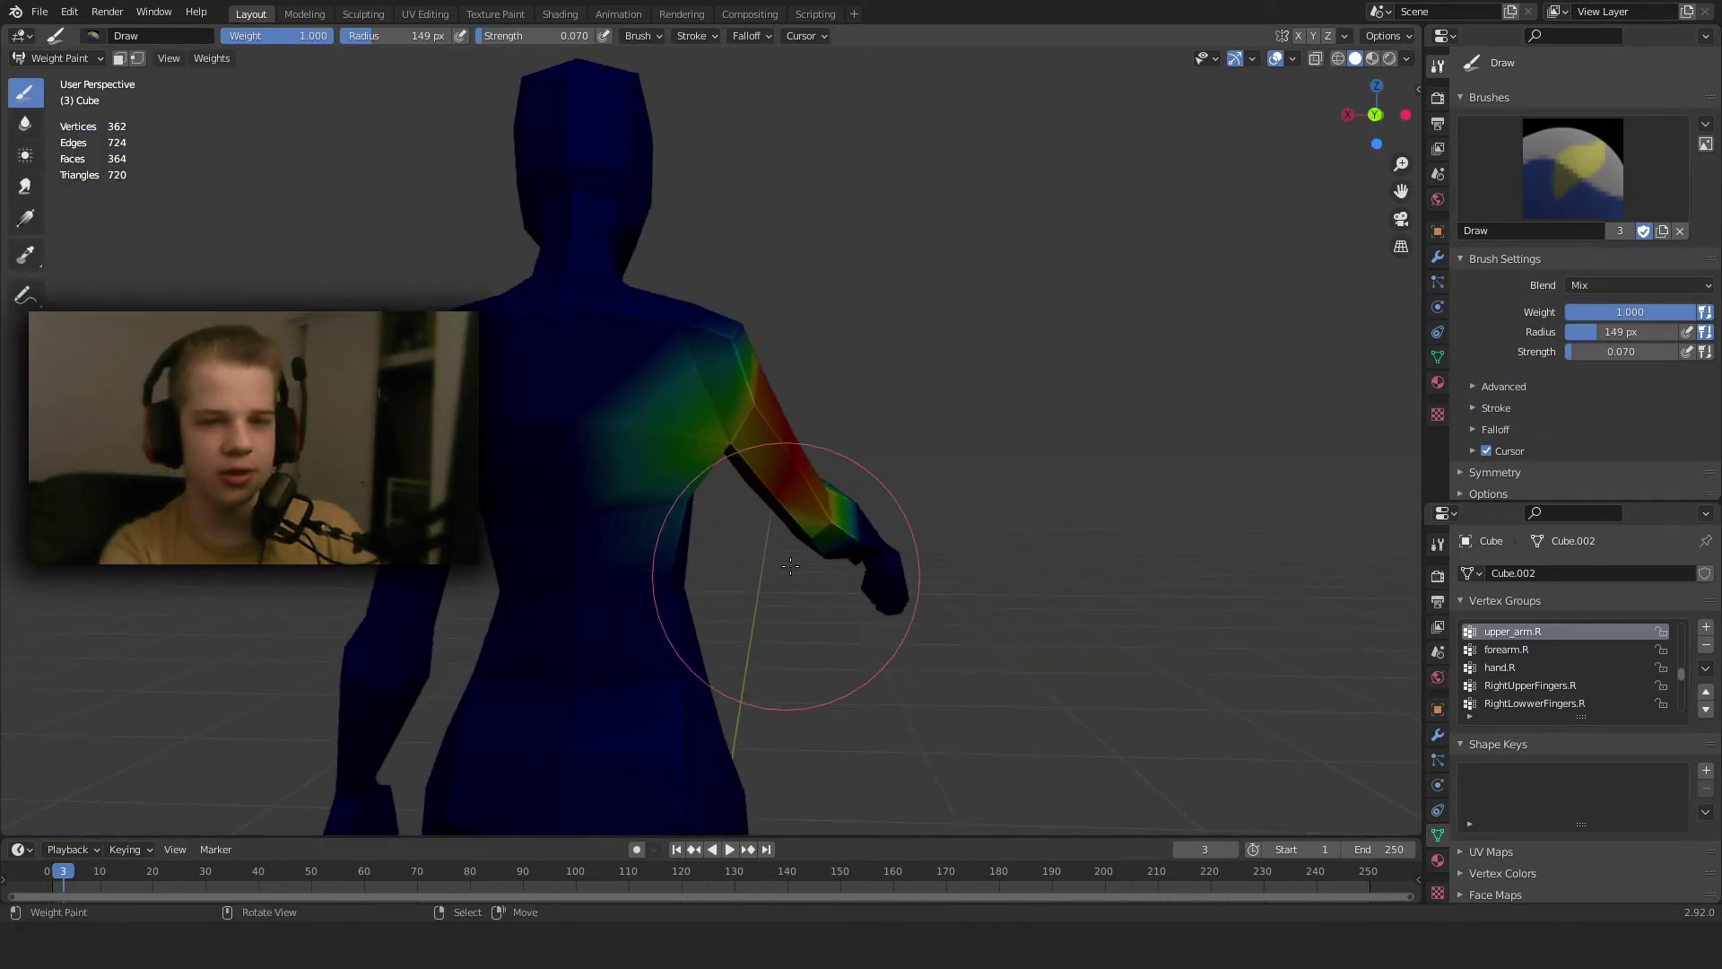
middle_drag(730, 615, 942, 595)
scroll(942, 596, up, 5)
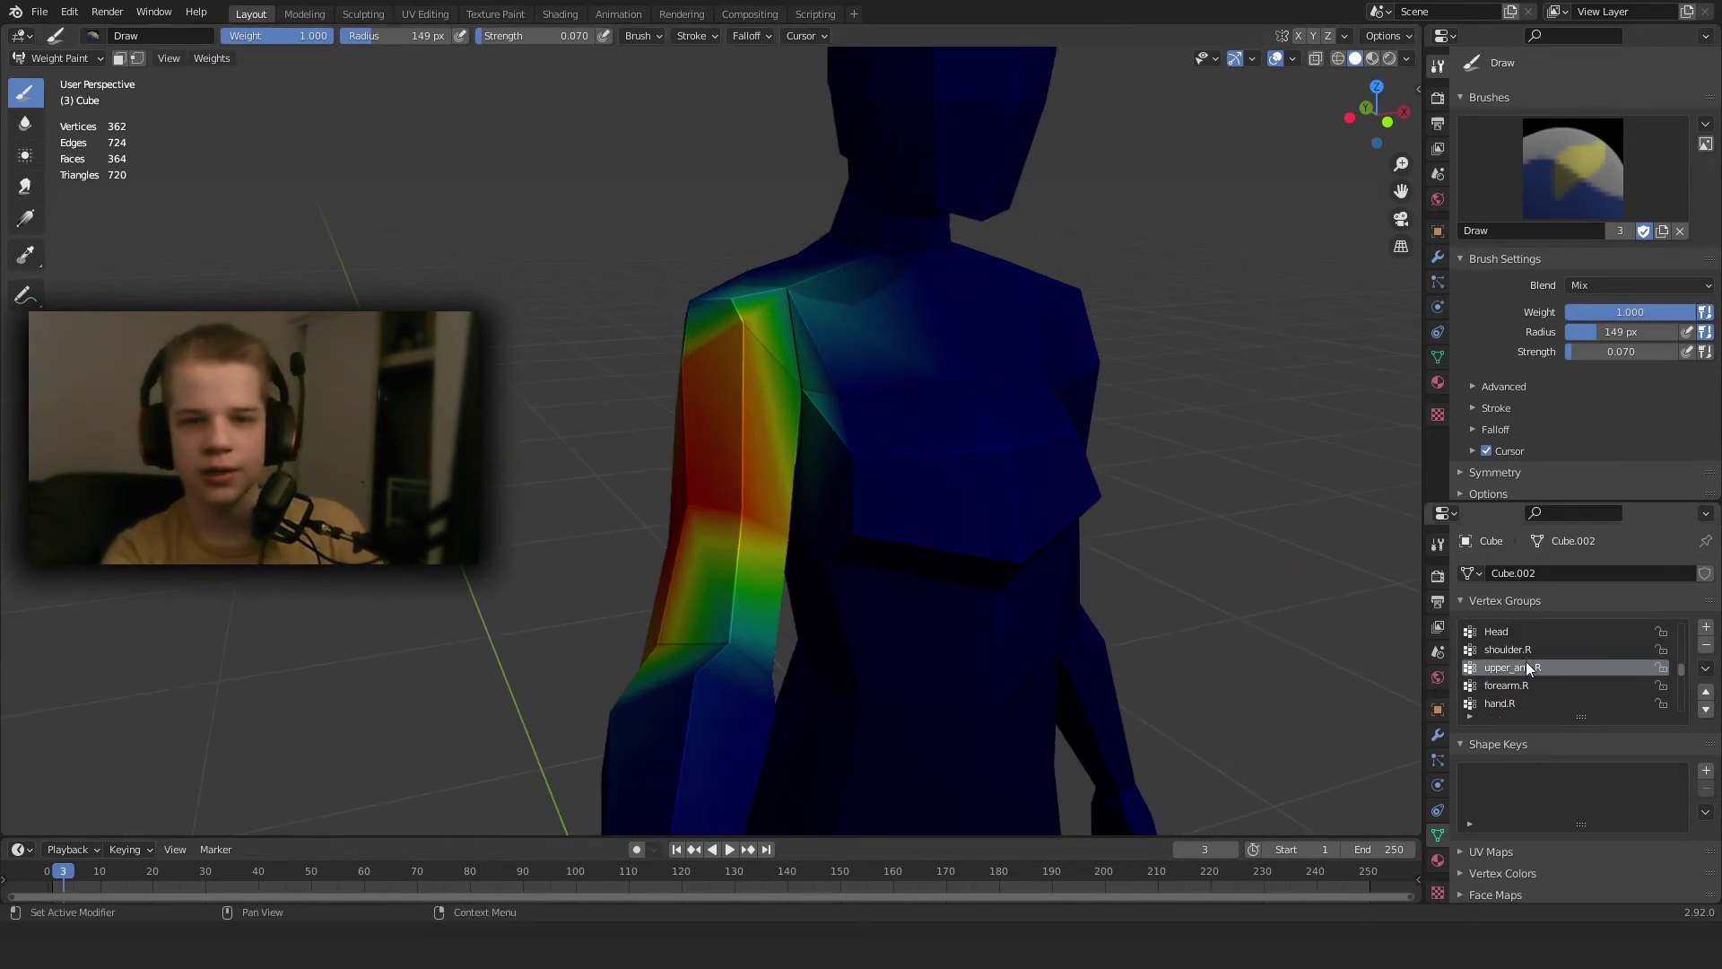
Make shoulder.R the active vertex group for weight painting.
click(1511, 649)
mouse_move(942, 454)
middle_down()
mouse_move(1187, 671)
mouse_move(925, 490)
mouse_move(978, 467)
middle_up()
click(1525, 170)
click(748, 370)
middle_drag(748, 370, 820, 328)
Select the metarig in wireframe view, enter Pose Mode and clear the rotation of all bones.
key(ctrl+Tab)
click(971, 386)
key(z)
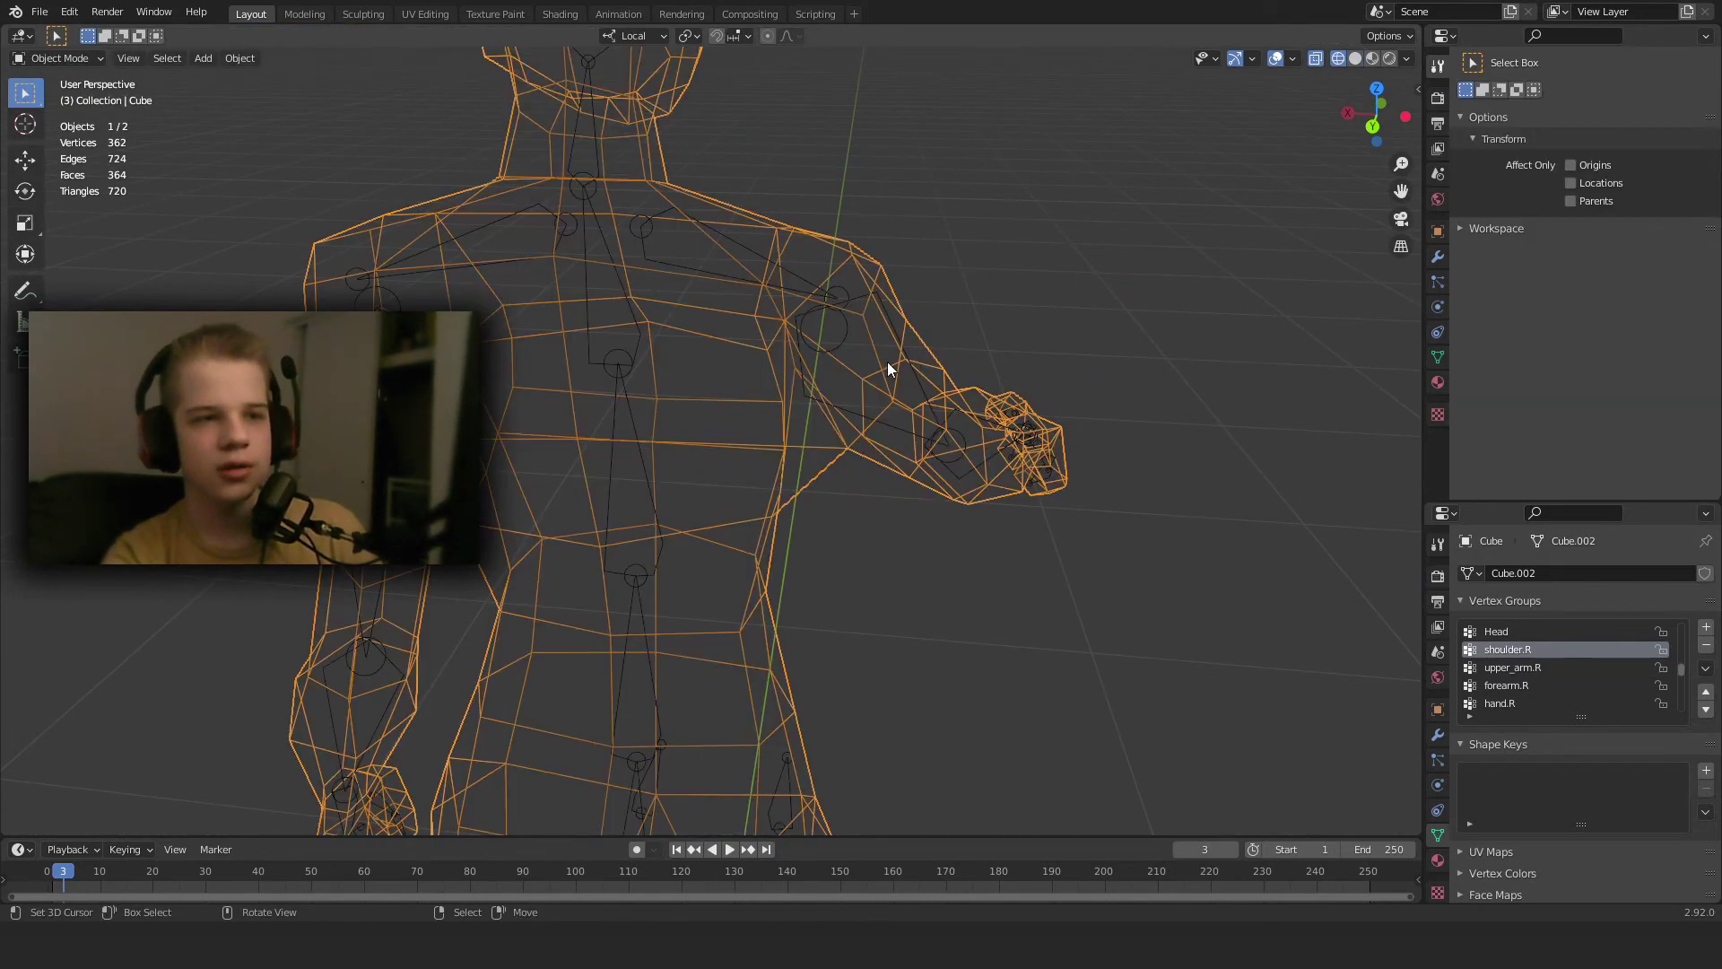
right_click(853, 329)
key(ctrl+Tab)
key(a)
key(alt+r)
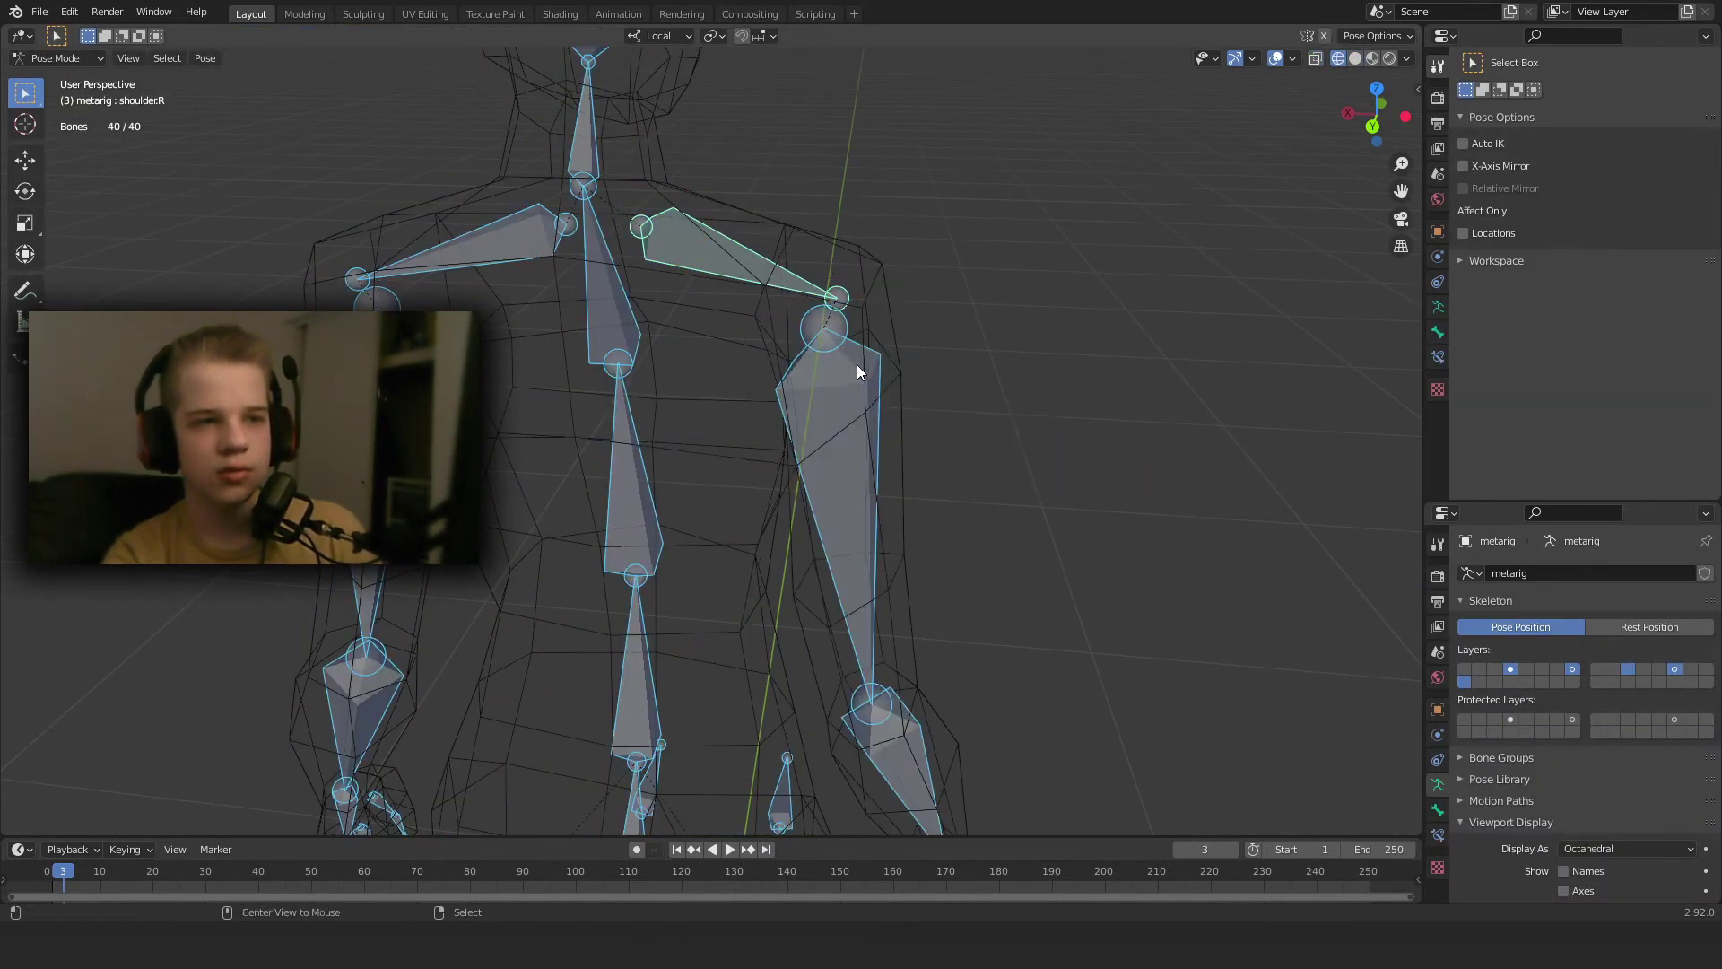
Select the shoulder.R bone and rotate it upward in solid view to test the shoulder deformation from behind.
right_click(736, 257)
key(z)
middle_drag(971, 411, 1012, 370)
key(r)
click(949, 256)
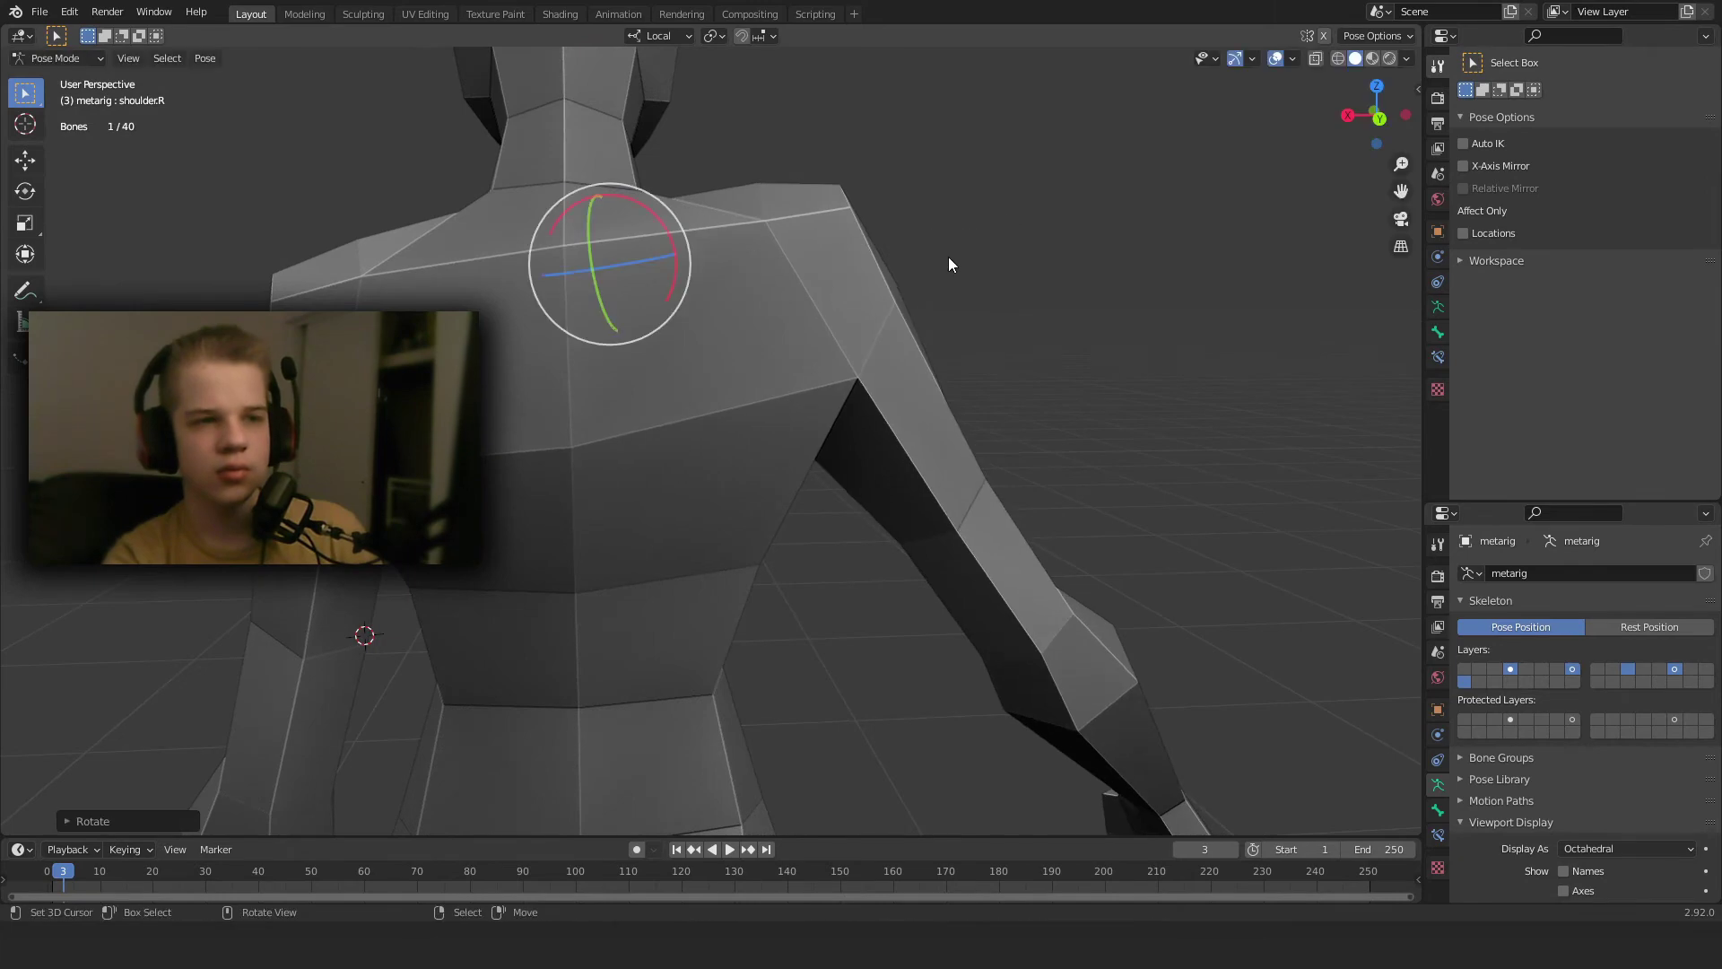
Switch to the Cube mesh and back to the shoulder.R bone of the metarig in Pose Mode.
key(ctrl+Tab)
click(833, 358)
mouse_move(820, 309)
middle_down()
mouse_move(596, 434)
mouse_move(437, 308)
mouse_move(603, 266)
middle_up()
key(shift+z)
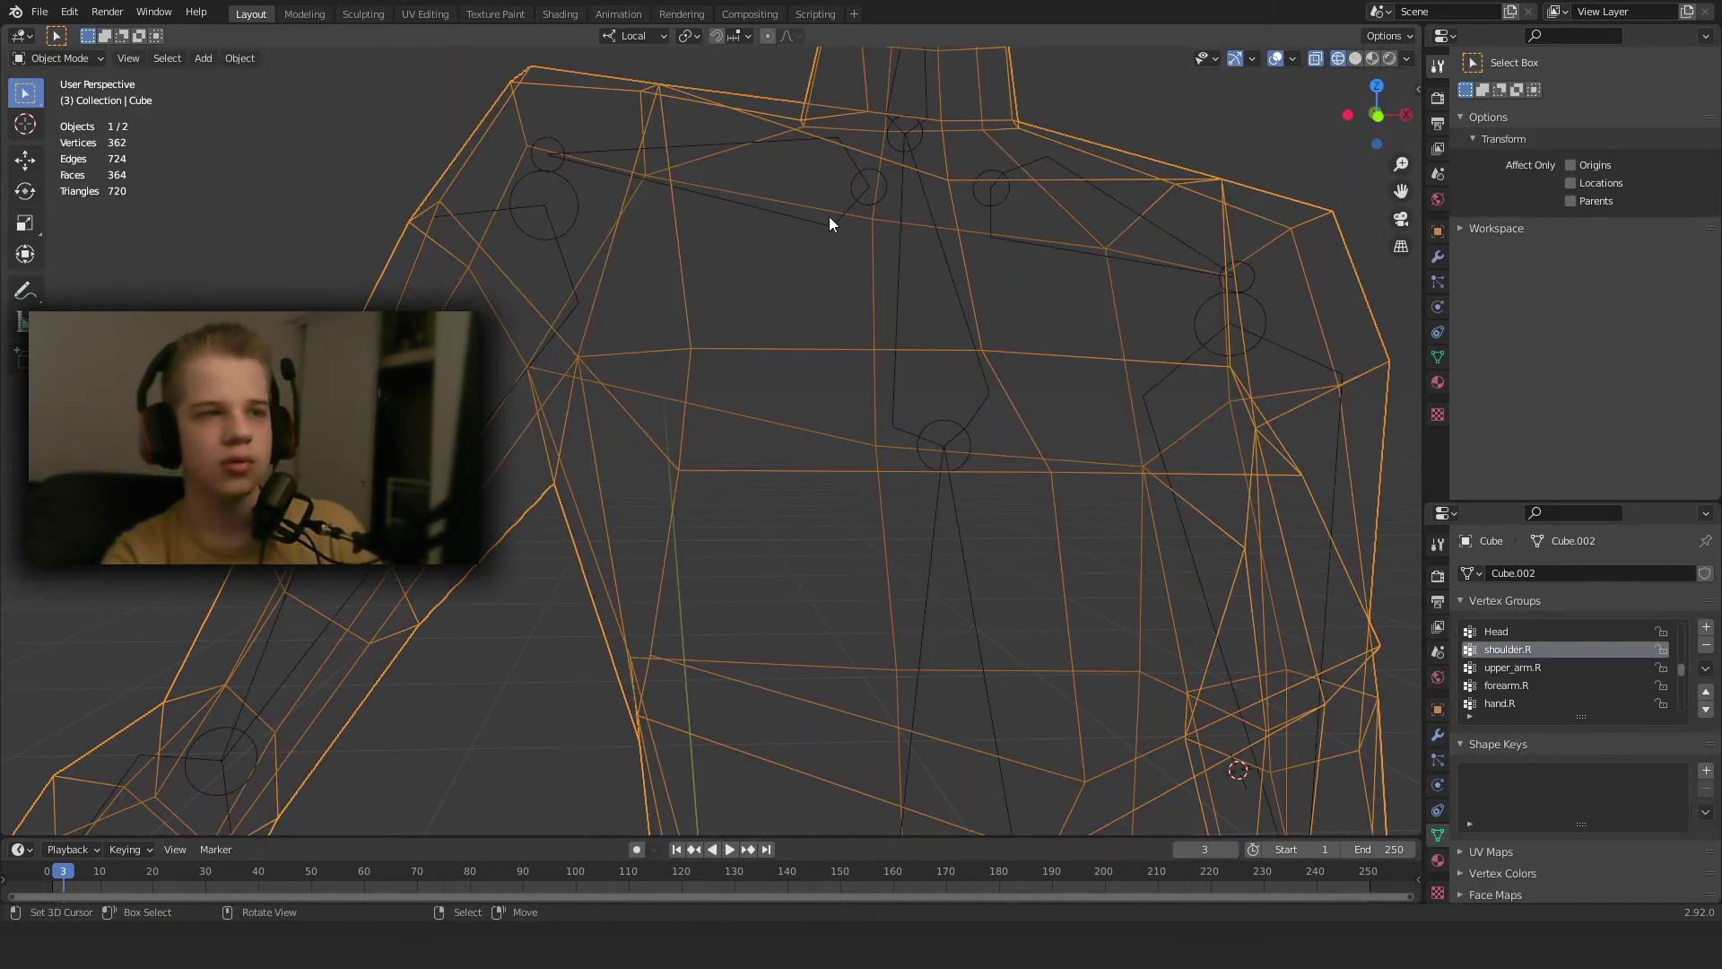
right_click(828, 217)
key(ctrl+Tab)
Try rotating the shoulder.R bone about its local Z axis in solid view.
scroll(852, 247, down, 5)
middle_drag(886, 289, 1288, 471)
key(shift+z)
key(r)
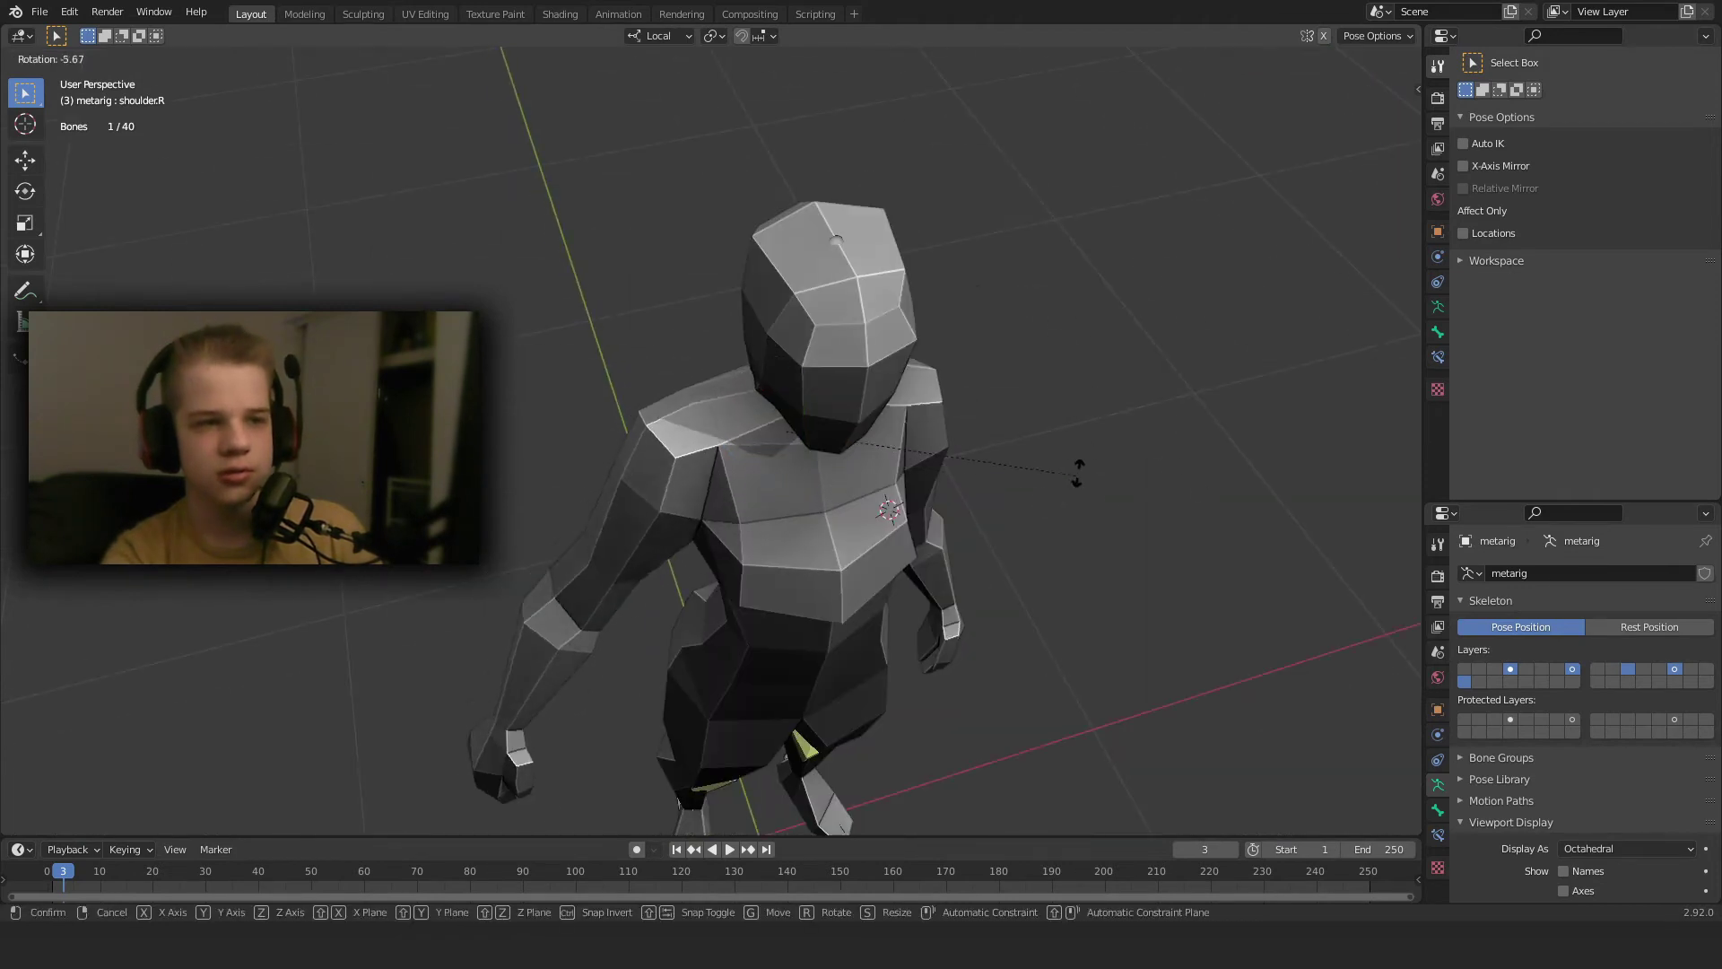
key(z)
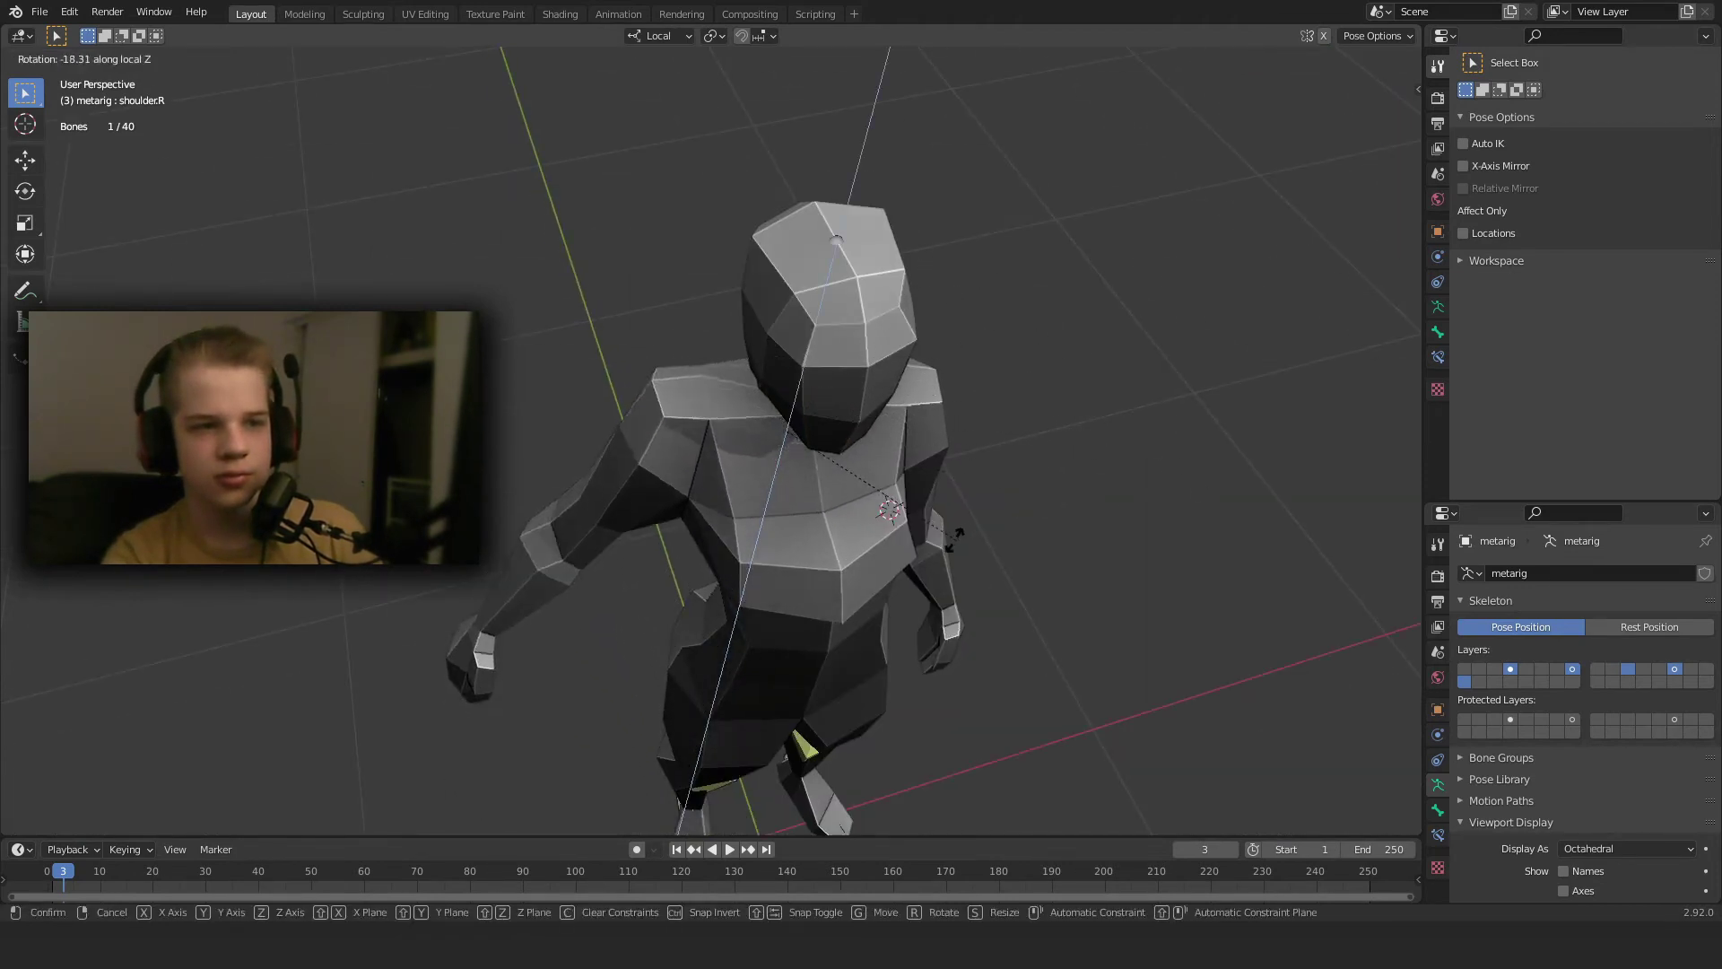
right_click(923, 396)
Select all metarig bones and clear their rotation.
key(a)
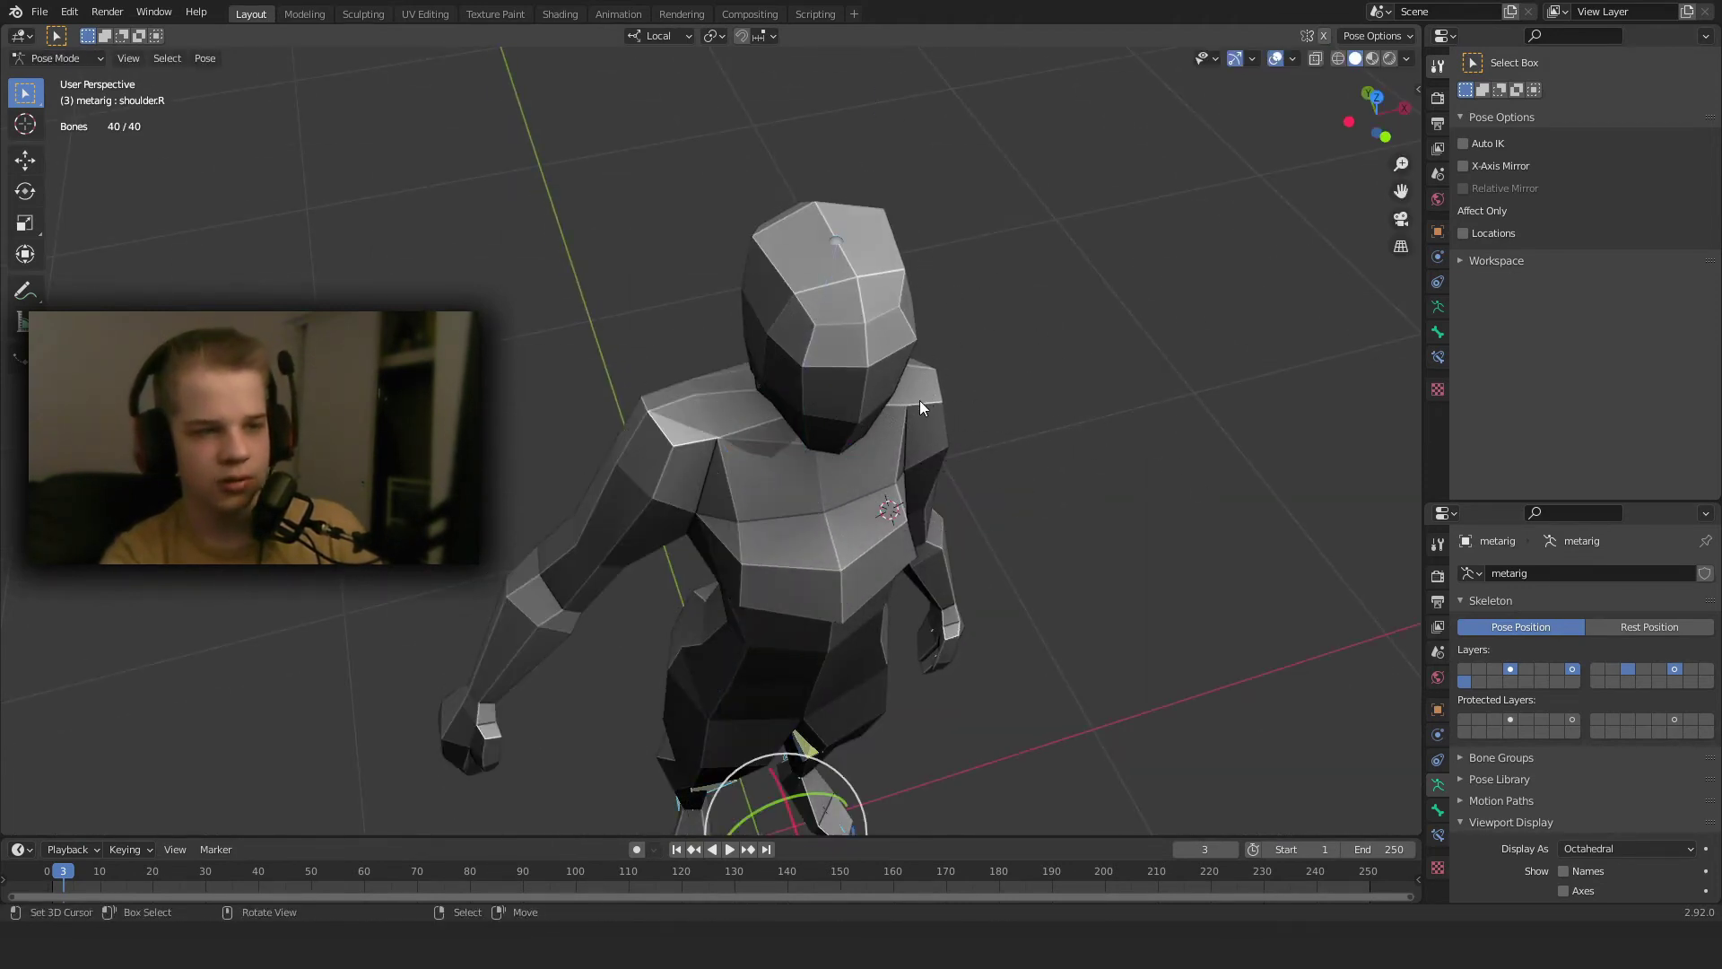
key(alt+r)
scroll(987, 458, down, 6)
scroll(1020, 491, up, 6)
key(z)
middle_drag(1058, 504, 904, 484)
key(z)
Select the Cube mesh and display its Head vertex group weights in Weight Paint mode.
key(ctrl+Tab)
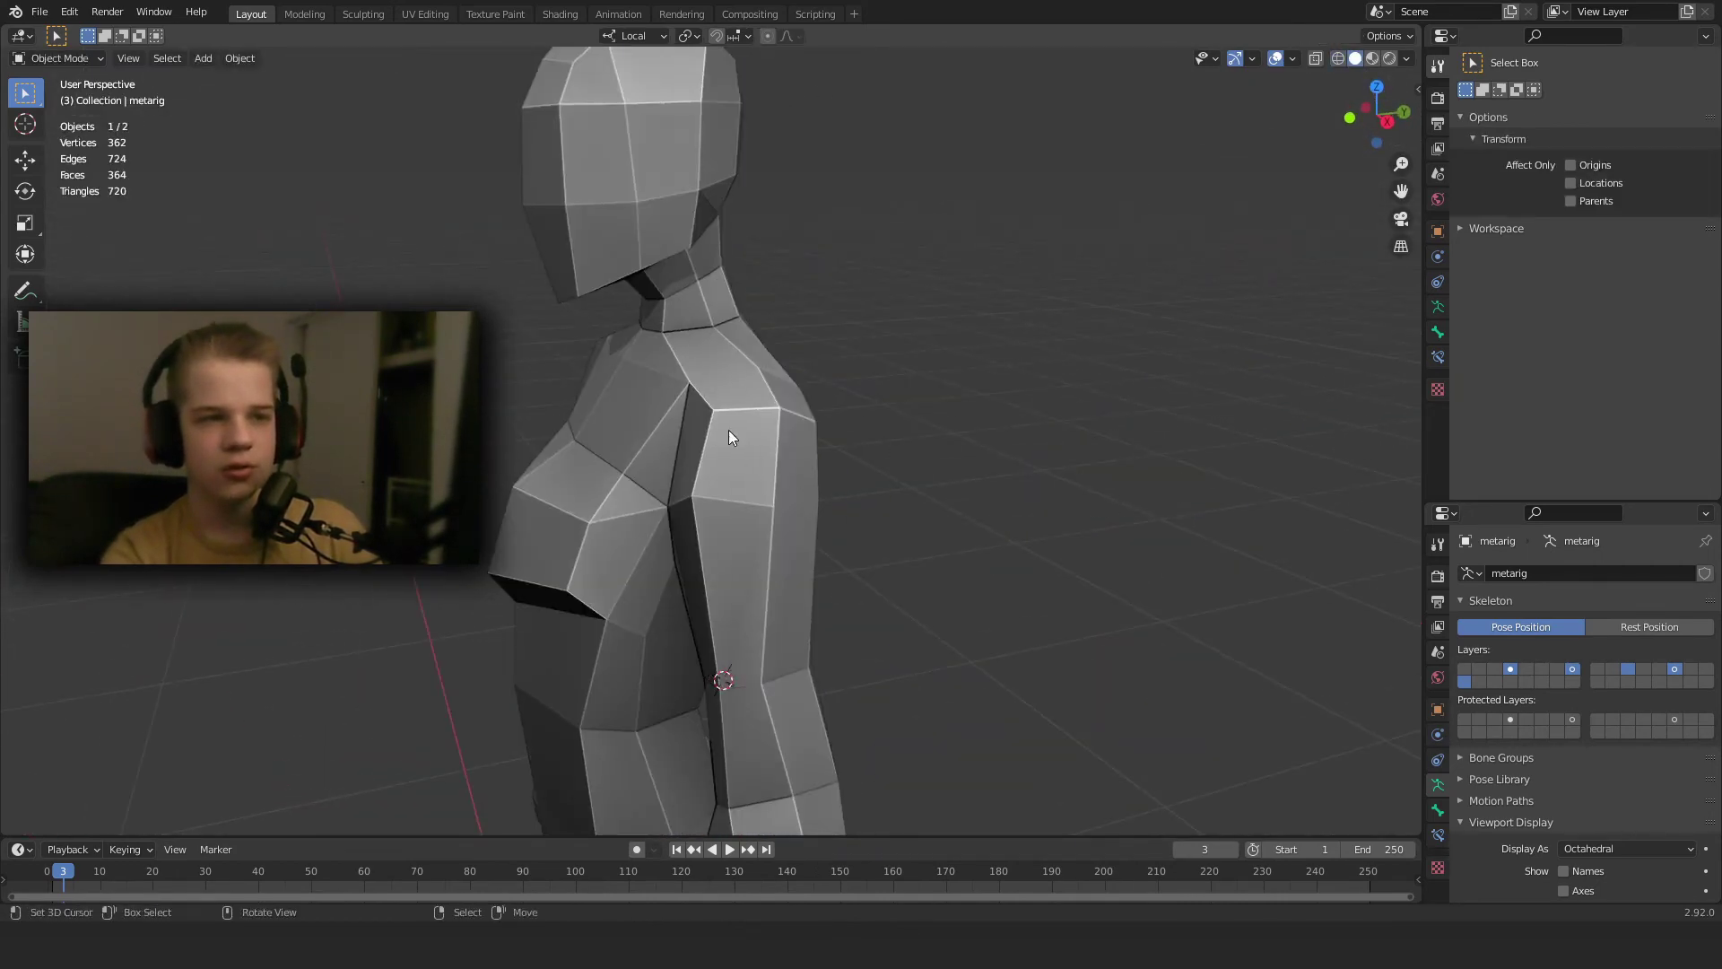
right_click(730, 437)
middle_drag(745, 439, 1081, 457)
click(1481, 634)
scroll(906, 547, down, 4)
middle_drag(884, 545, 961, 543)
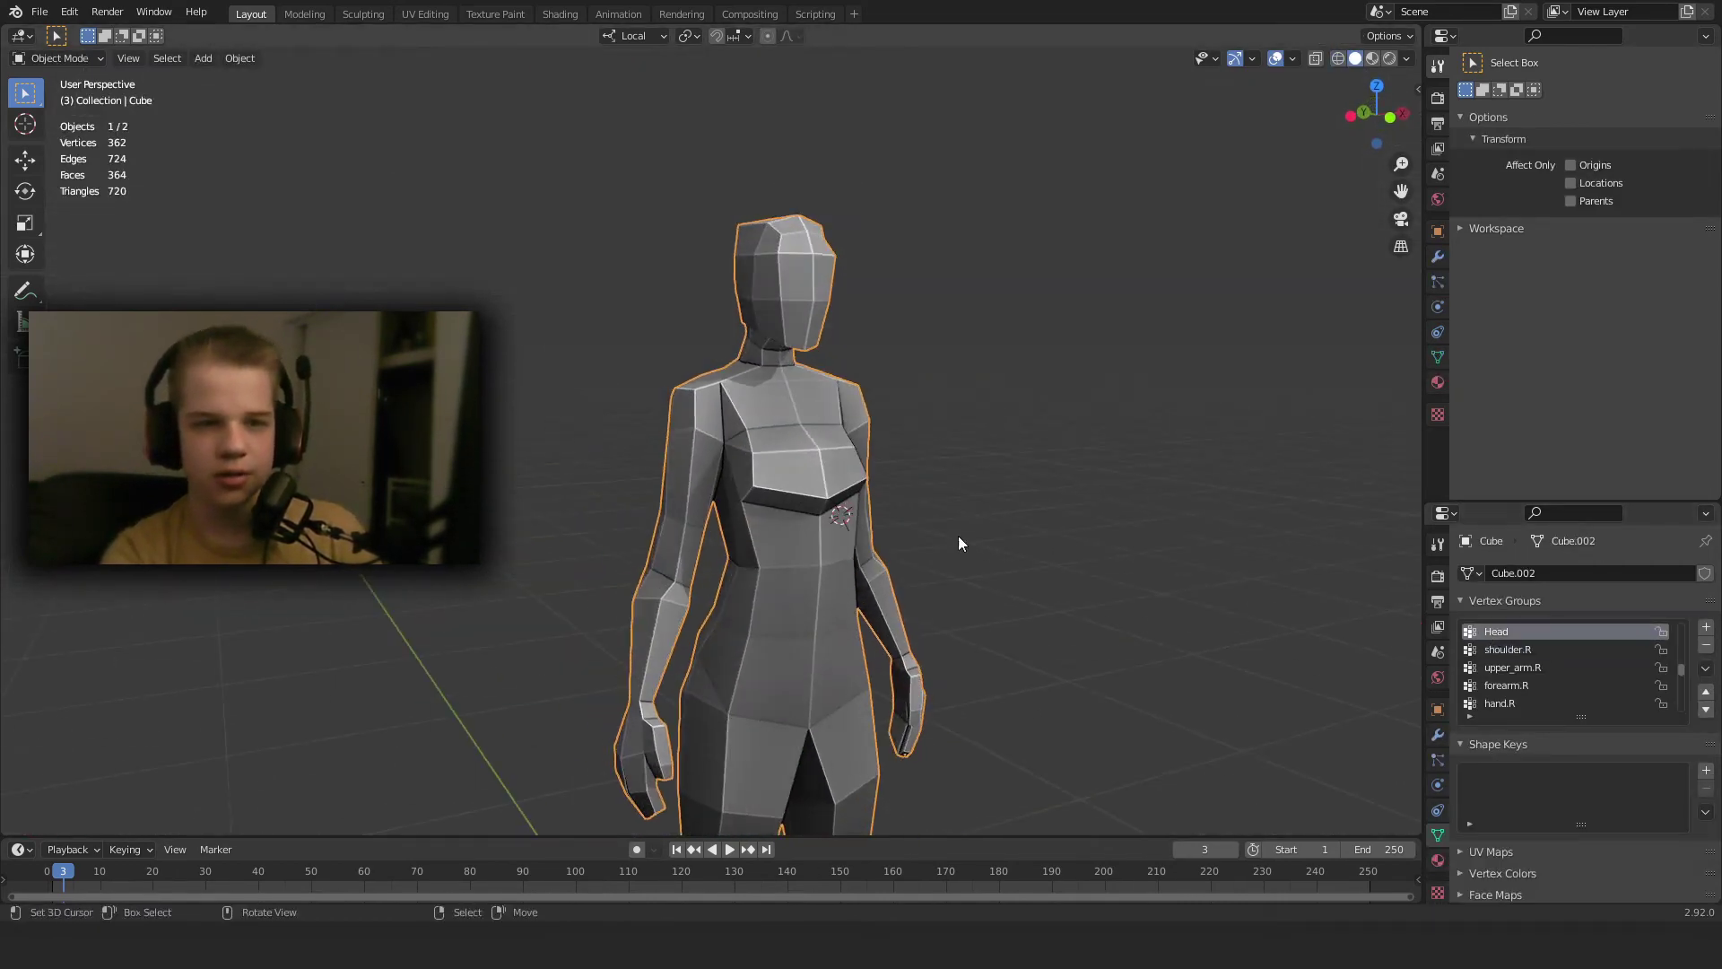
scroll(1633, 665, up, 4)
middle_drag(834, 524, 783, 512)
key(ctrl+Tab)
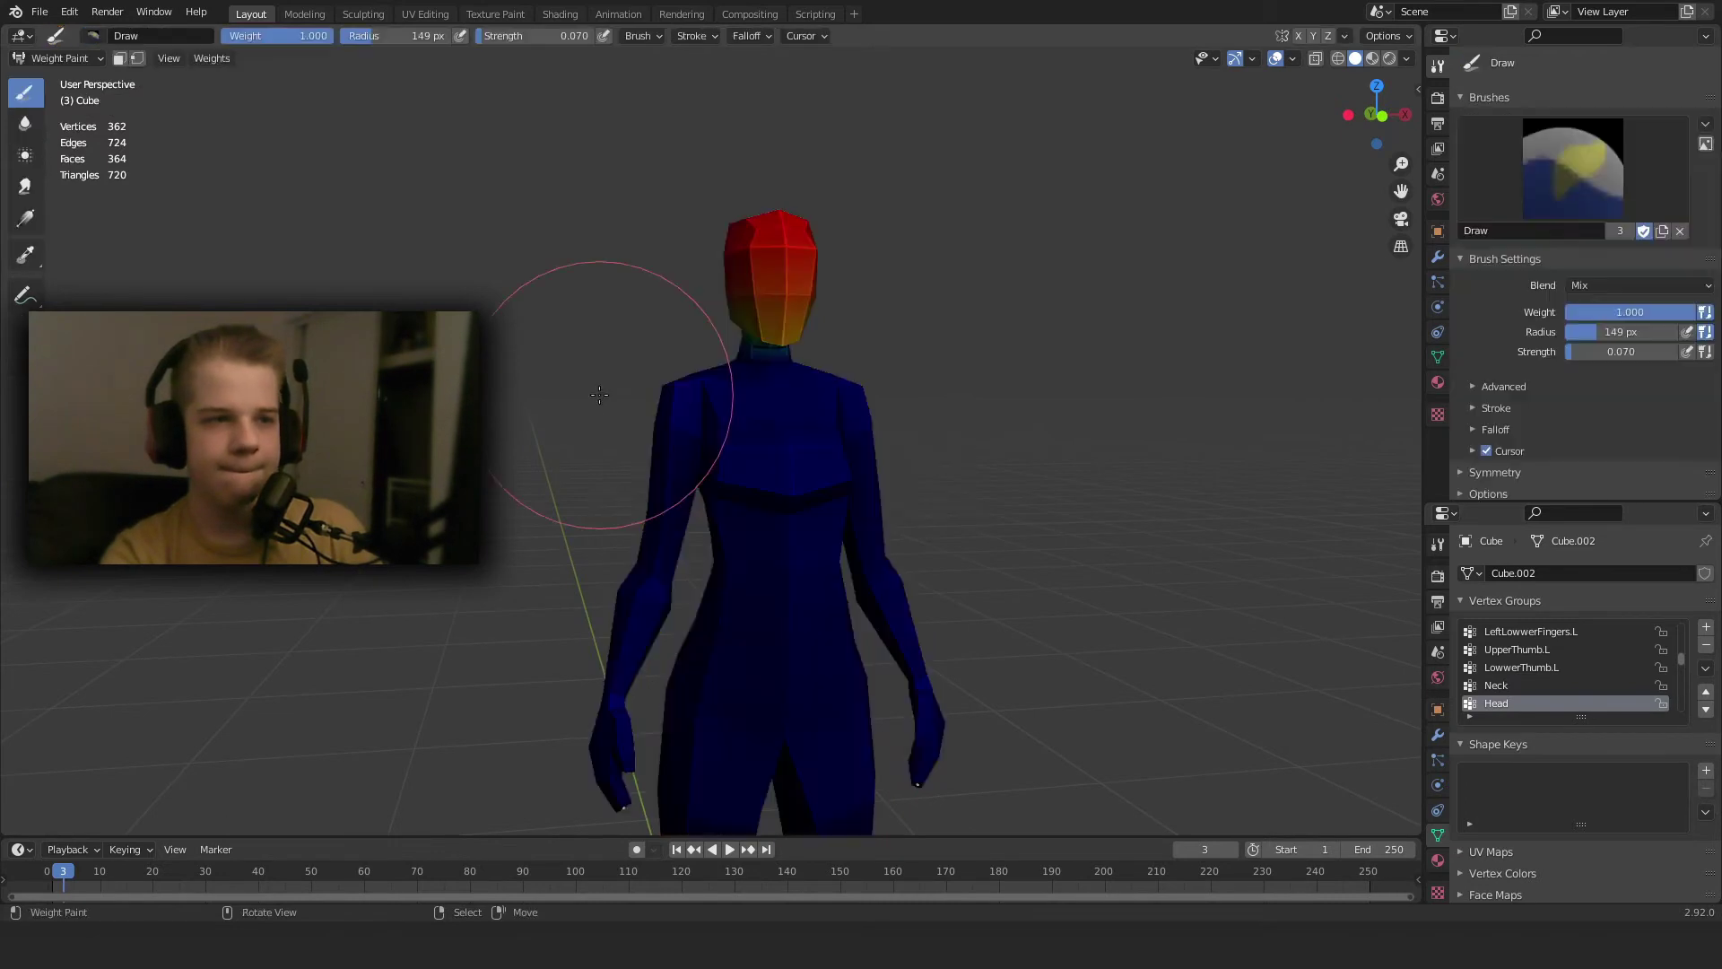
scroll(831, 335, up, 3)
scroll(830, 335, down, 2)
shift+middle_drag(829, 345, 819, 535)
scroll(862, 542, up, 3)
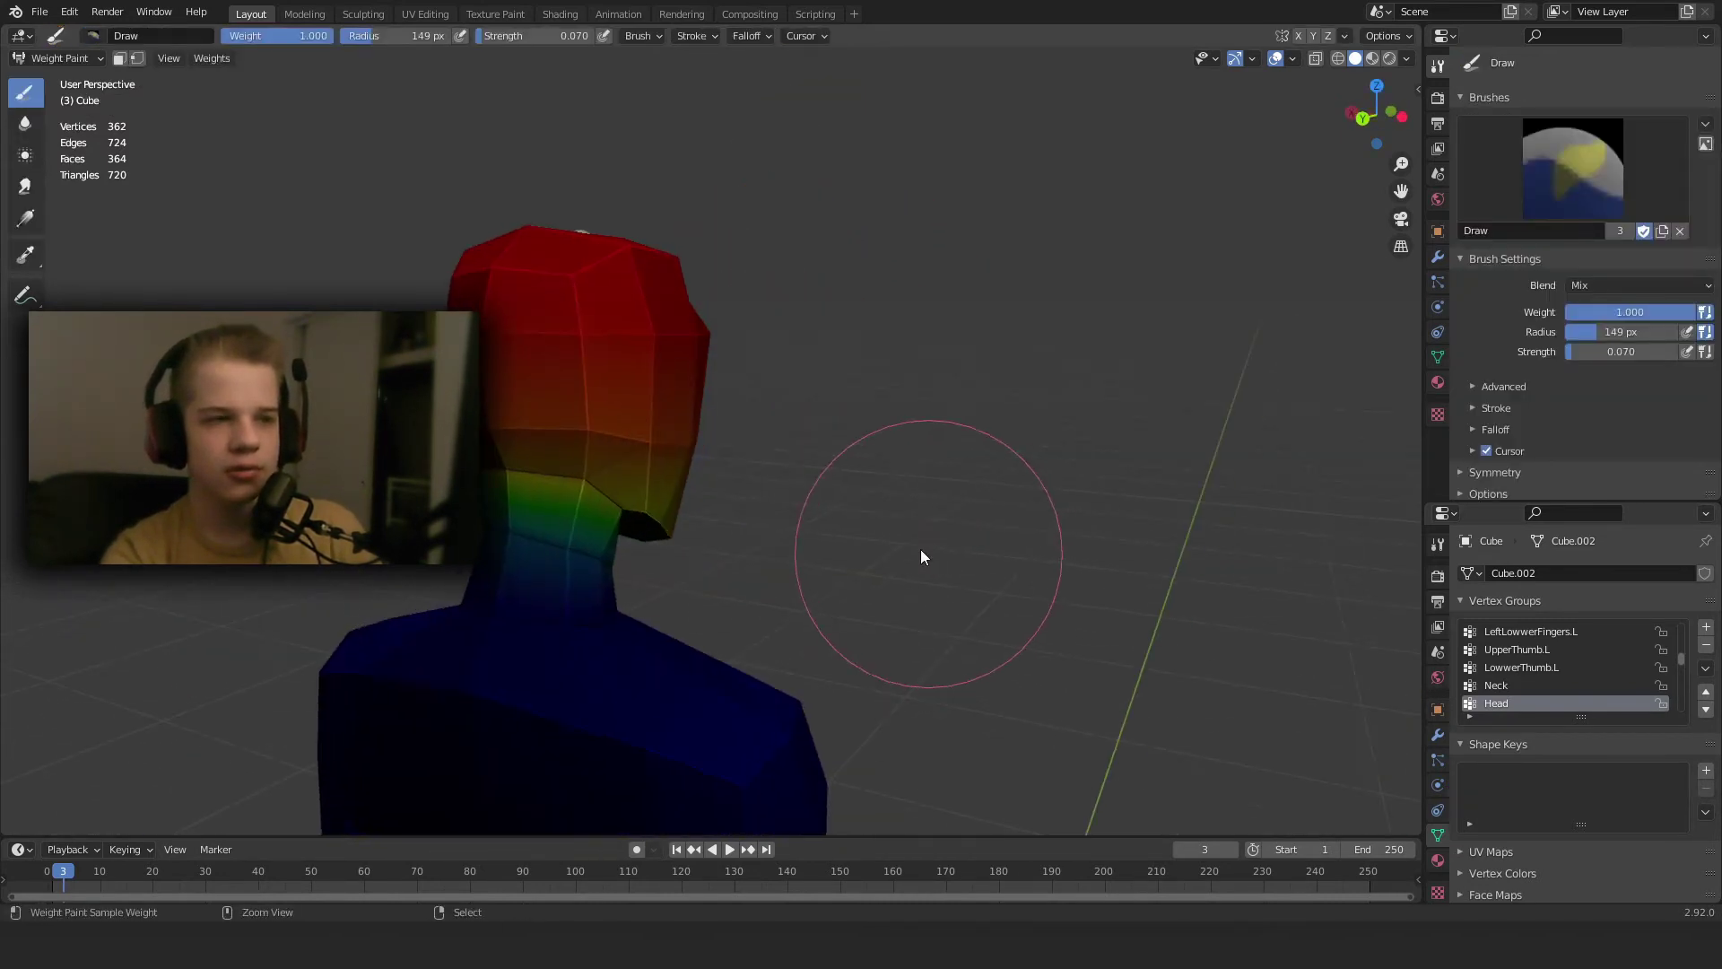
Select the metarig in wireframe and enter Pose Mode in the right orthographic view.
key(ctrl+Tab)
key(shift+z)
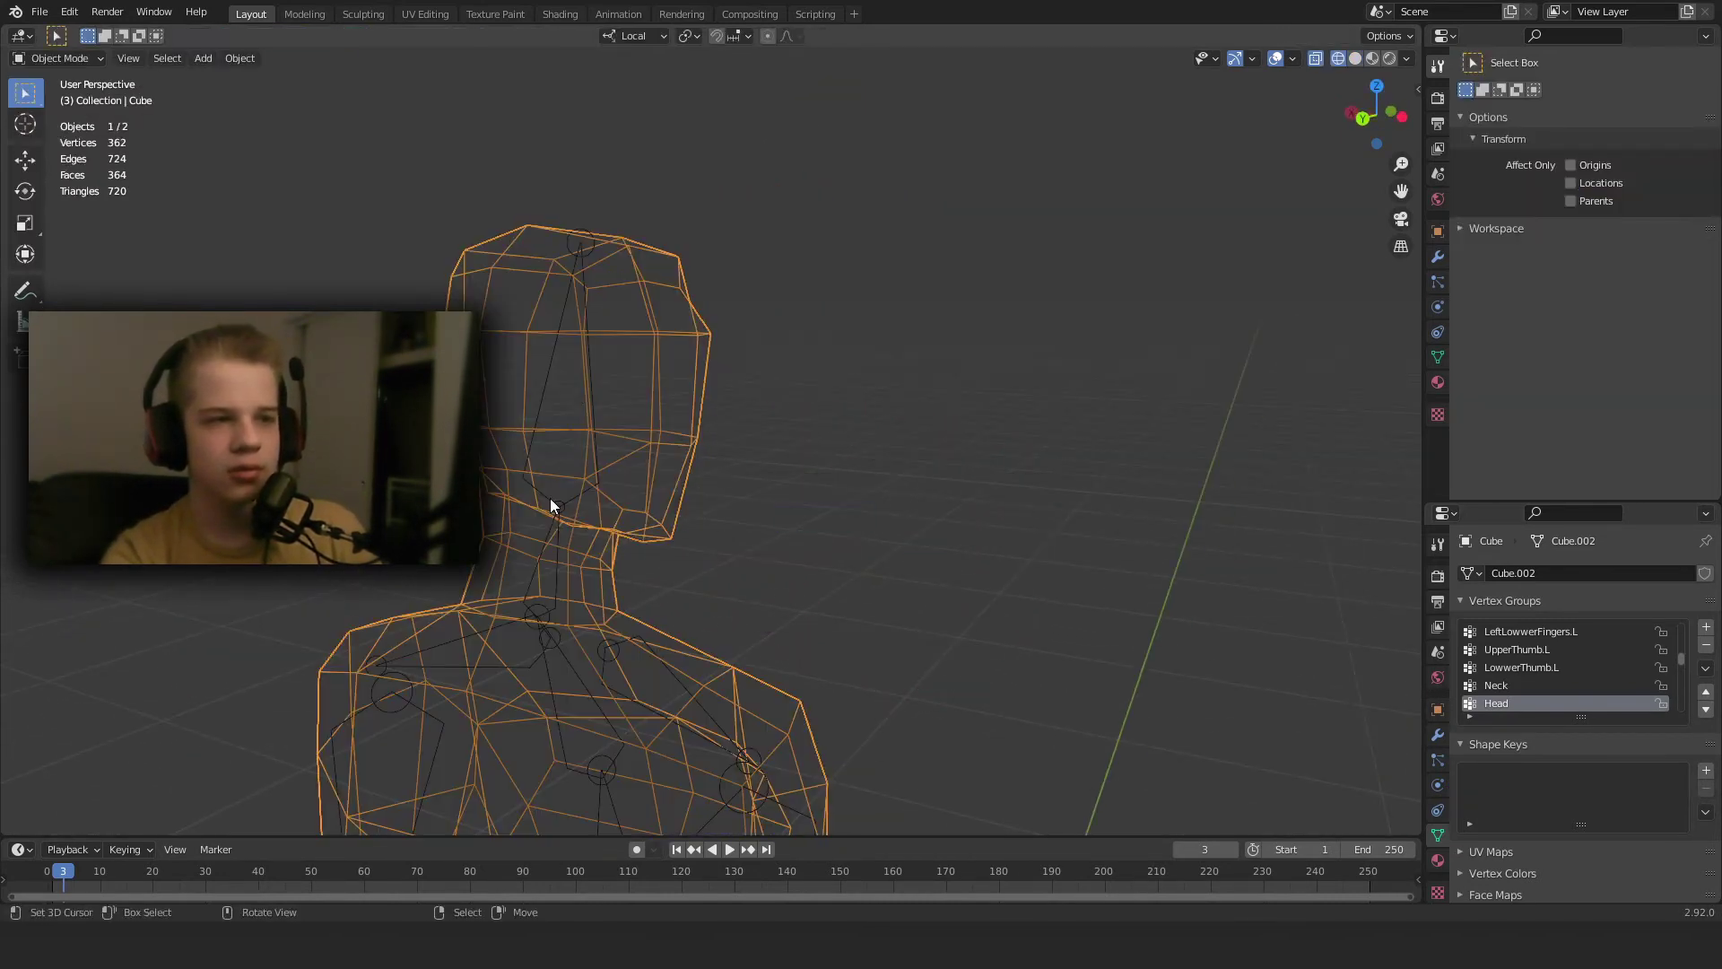
click(601, 357)
key(KP_3)
key(ctrl+Tab)
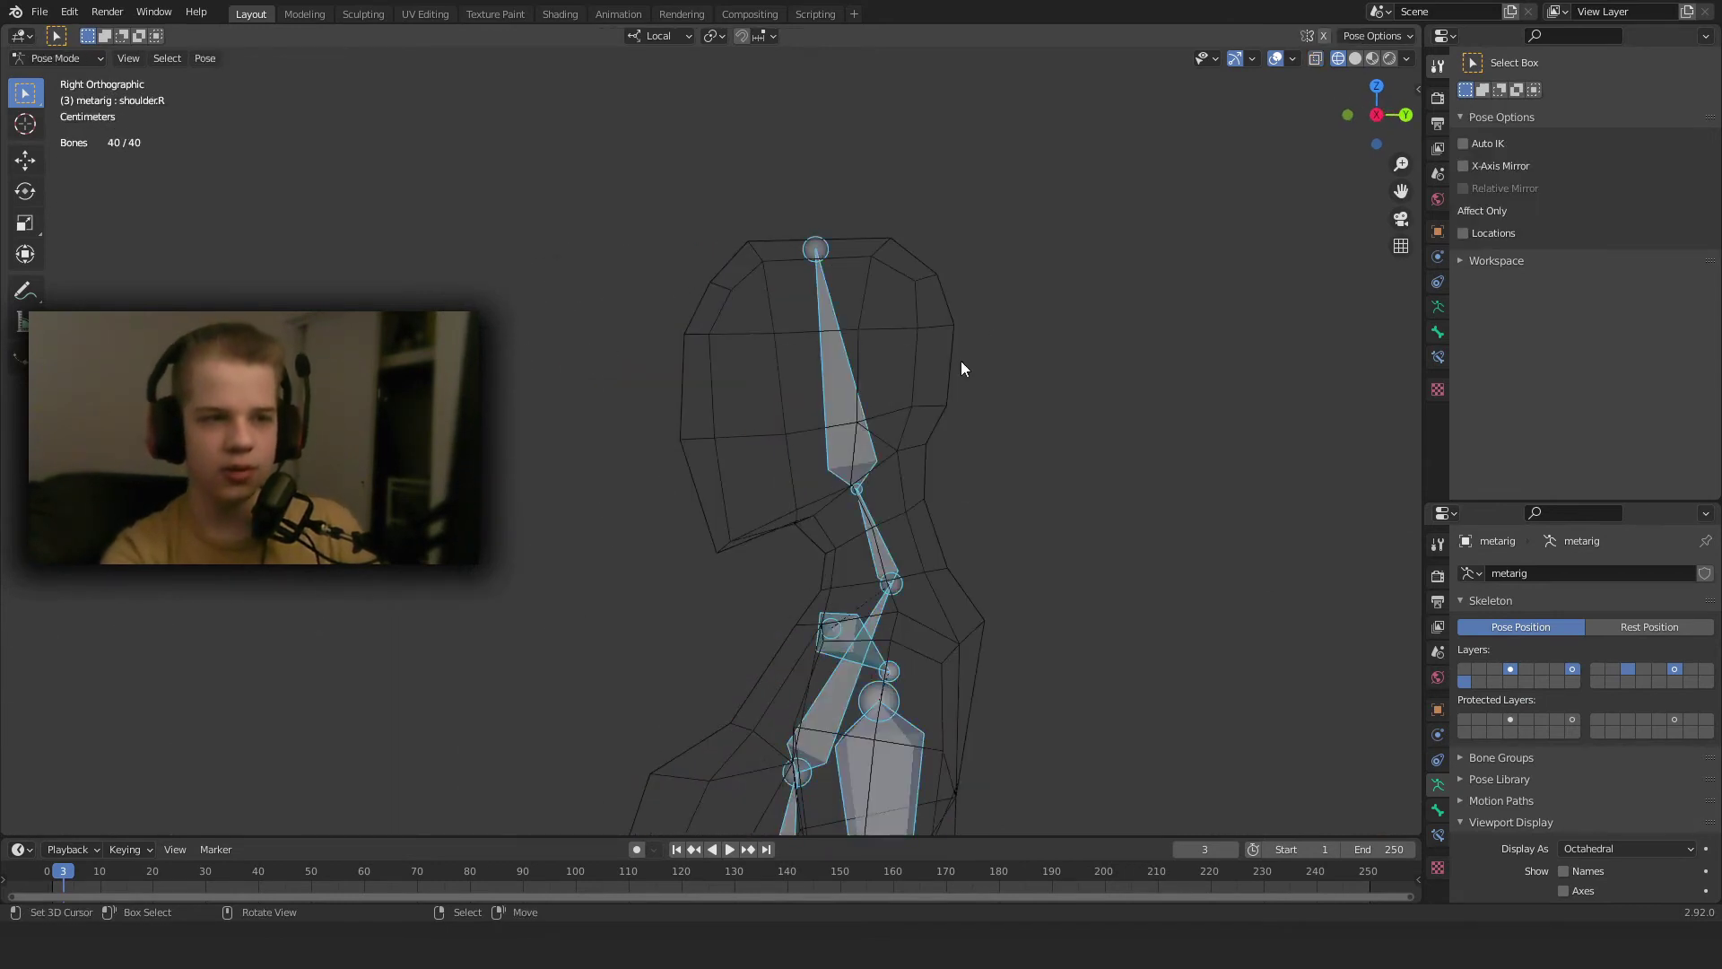
Rotate the Head bone backward in solid view to test the head and neck deformation.
key(r)
click(1137, 549)
key(z)
click(1263, 577)
key(r)
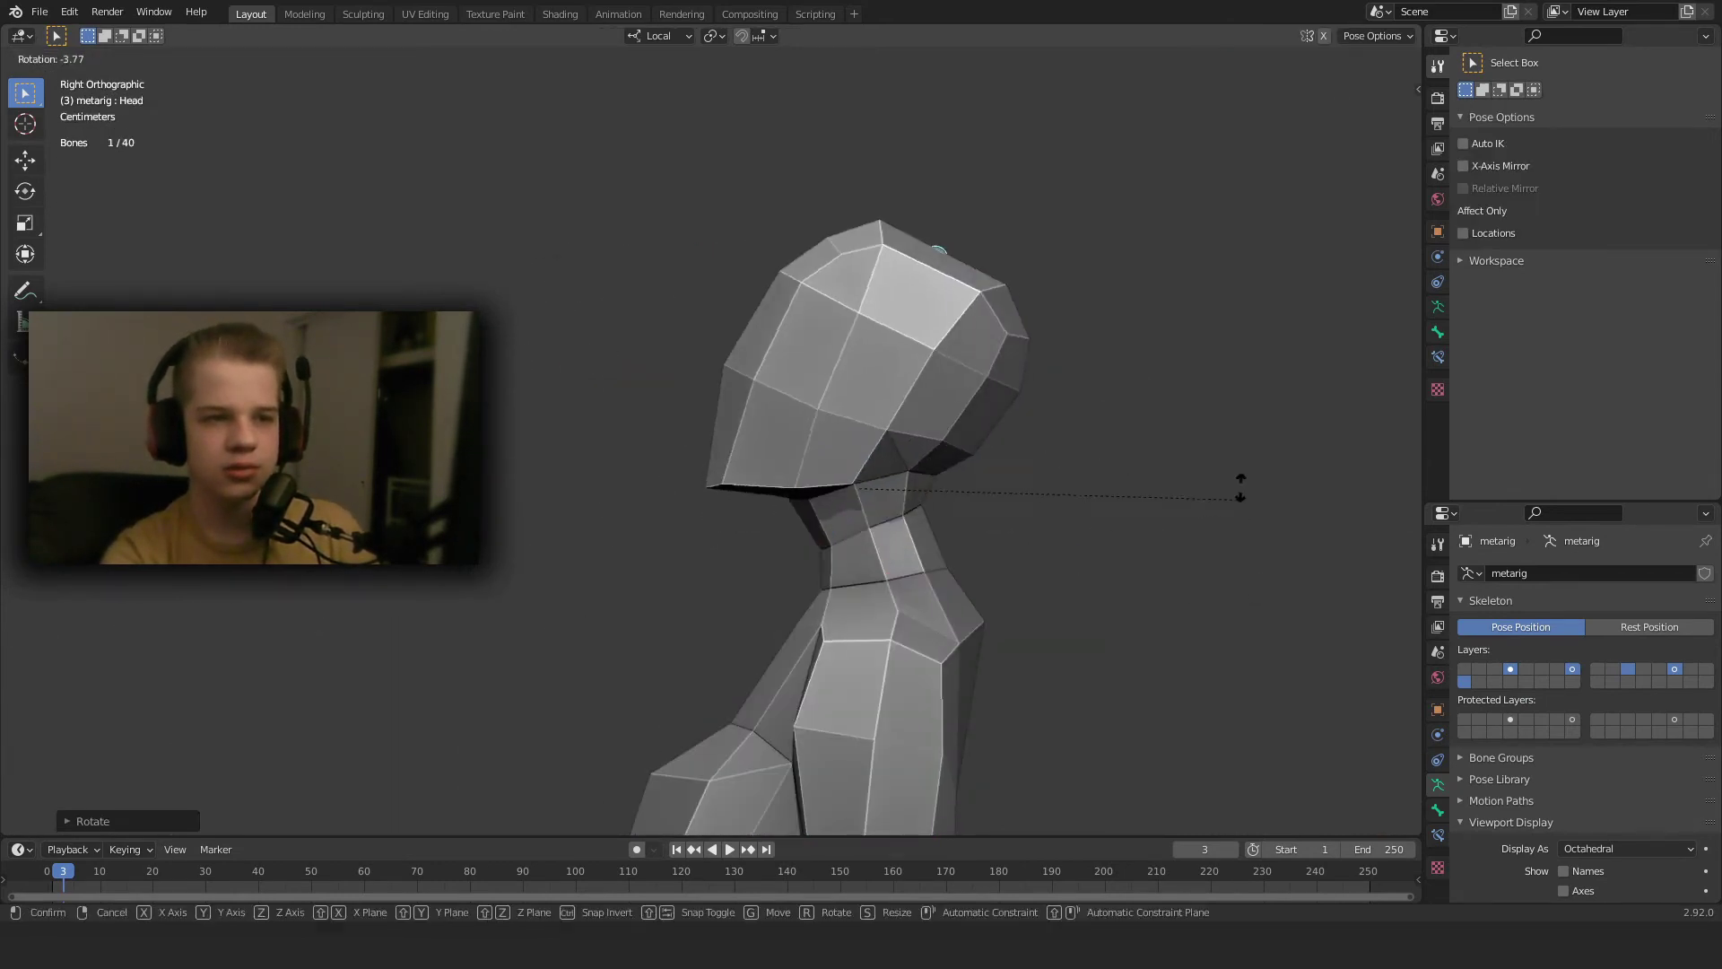
click(1134, 481)
Open the bone properties and select the Neck bone in wireframe view.
click(1438, 834)
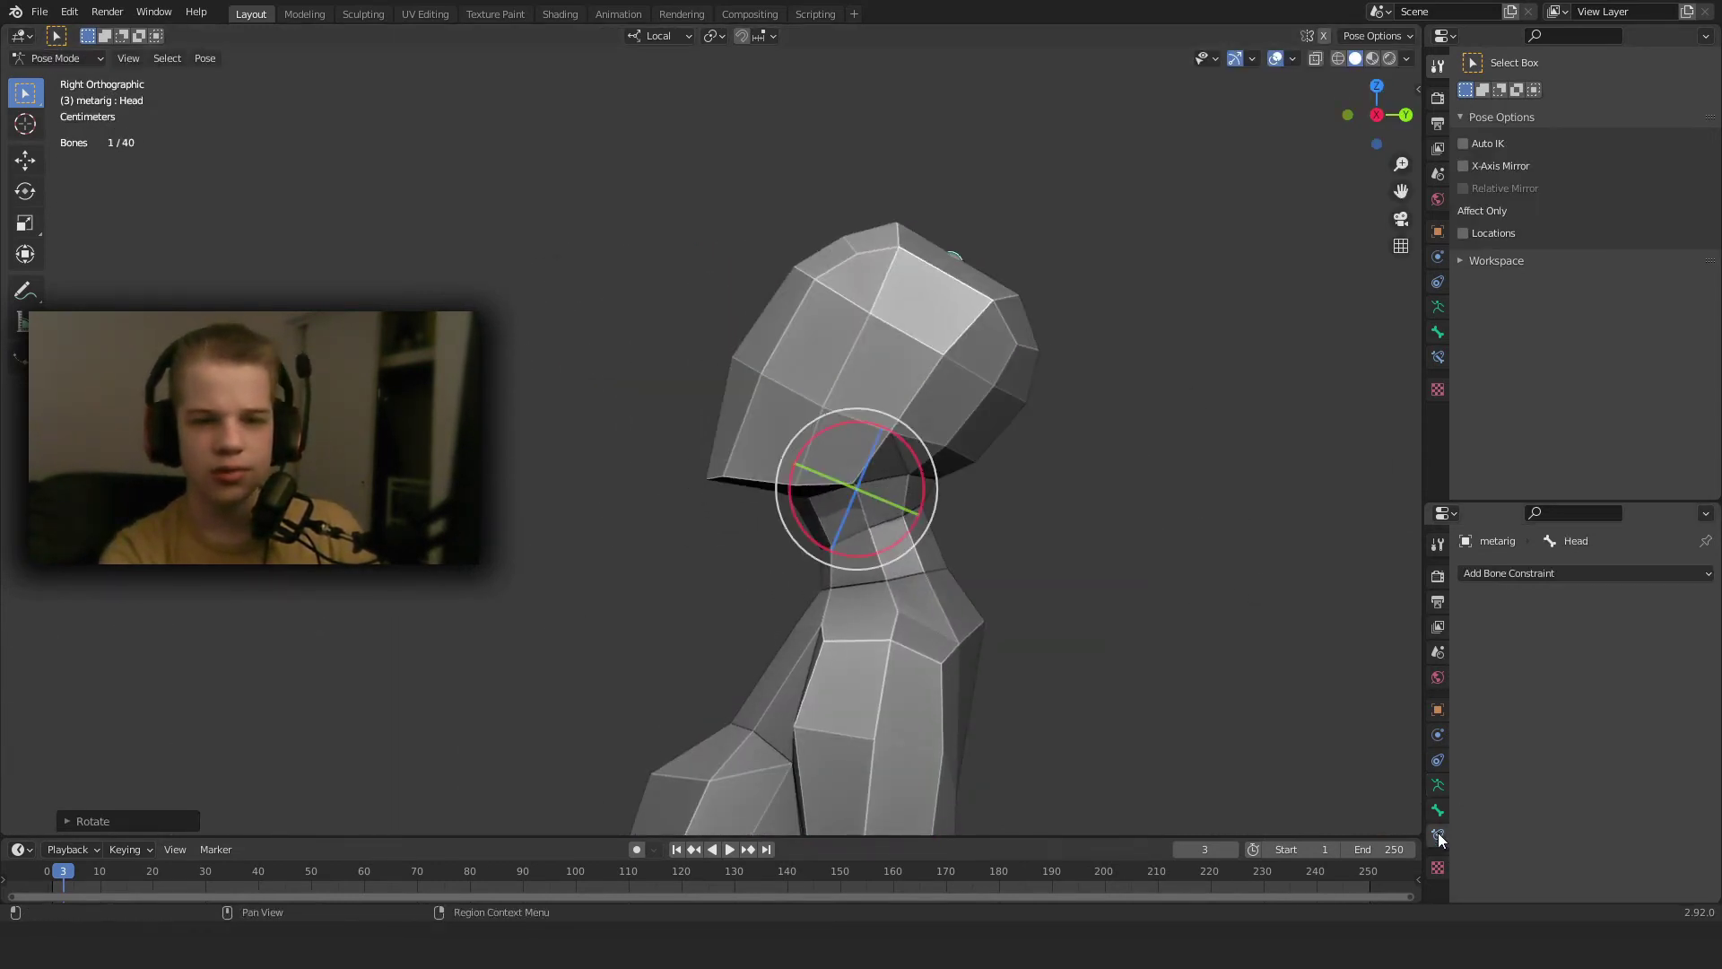
click(1438, 810)
click(827, 555)
right_click(884, 542)
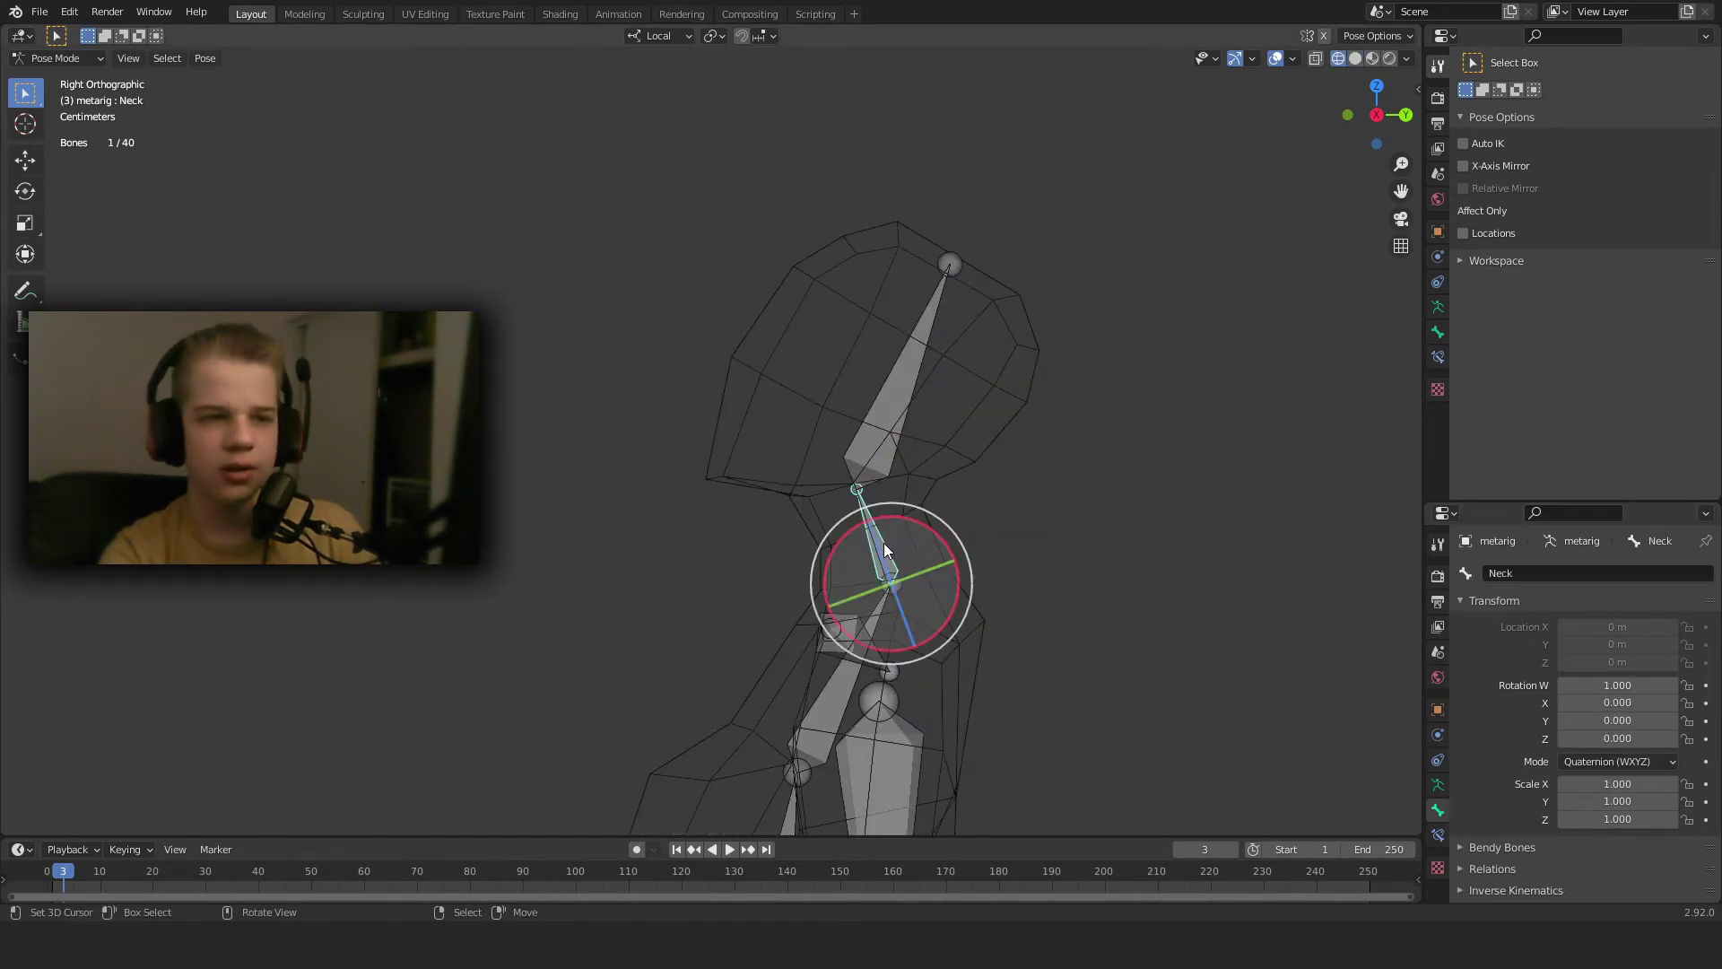
Clear the rotation of all bones and test-rotate the Neck bone forward to check the neck deformation.
key(a)
key(alt+r)
right_click(886, 543)
key(r)
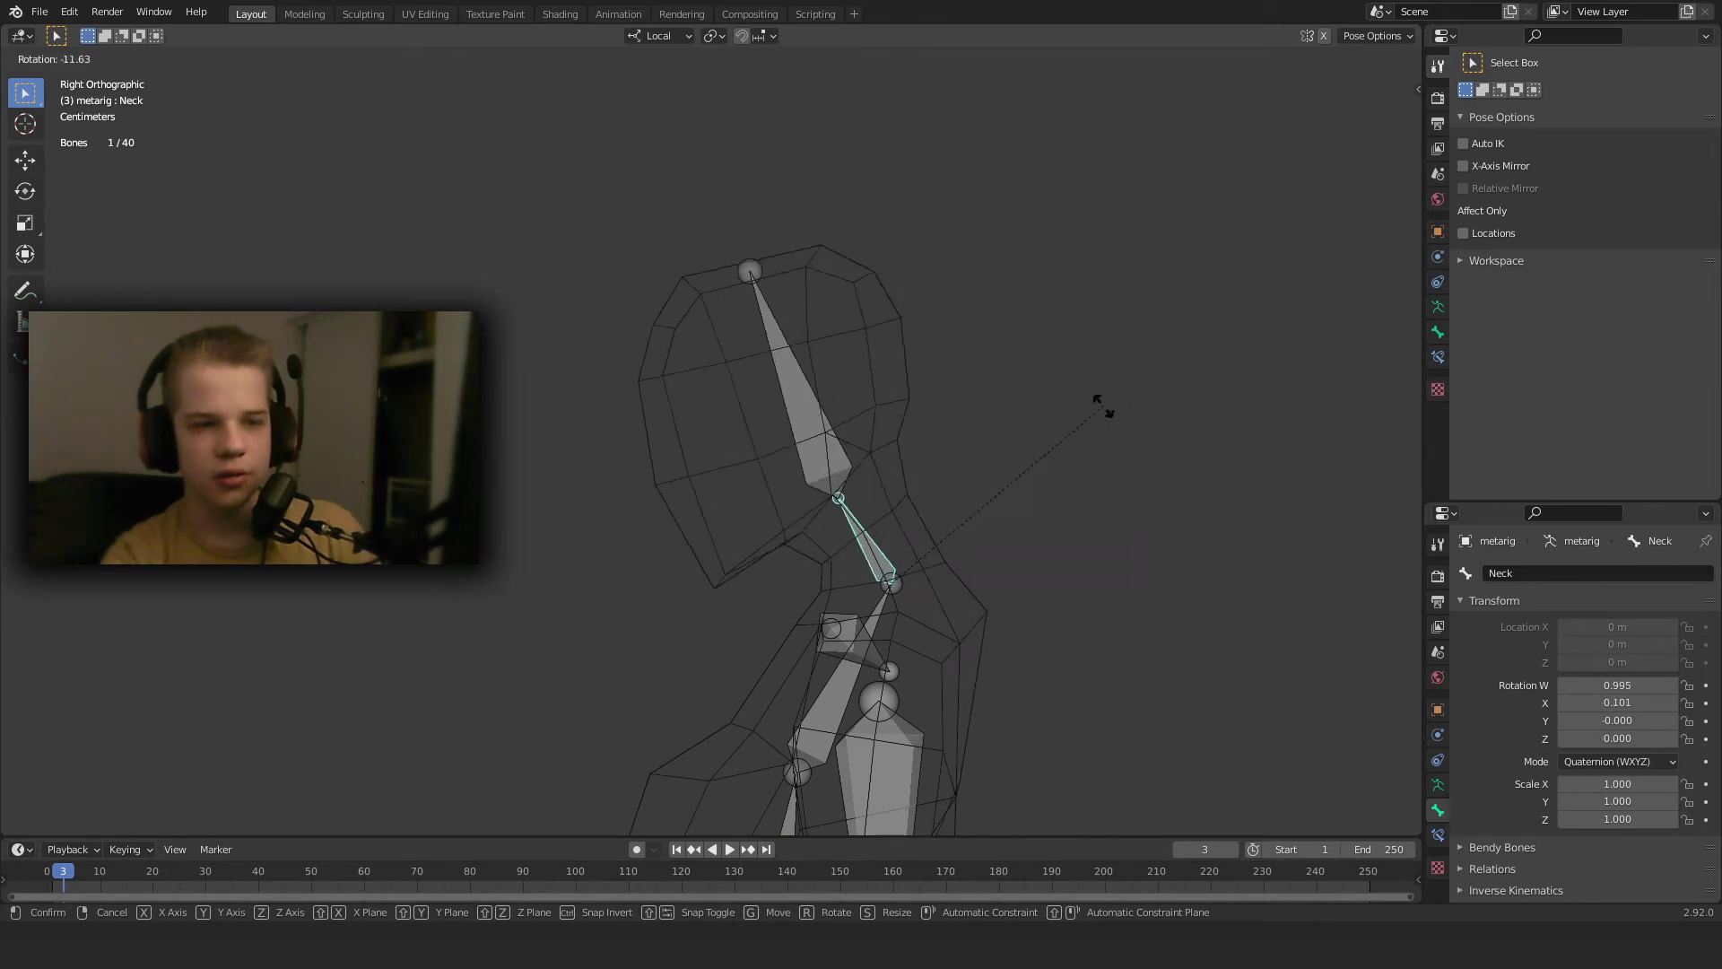
key(Escape)
Leave Pose Mode, select the Cube mesh and enter Weight Paint mode with the head and neck in view.
key(ctrl+Tab)
right_click(984, 632)
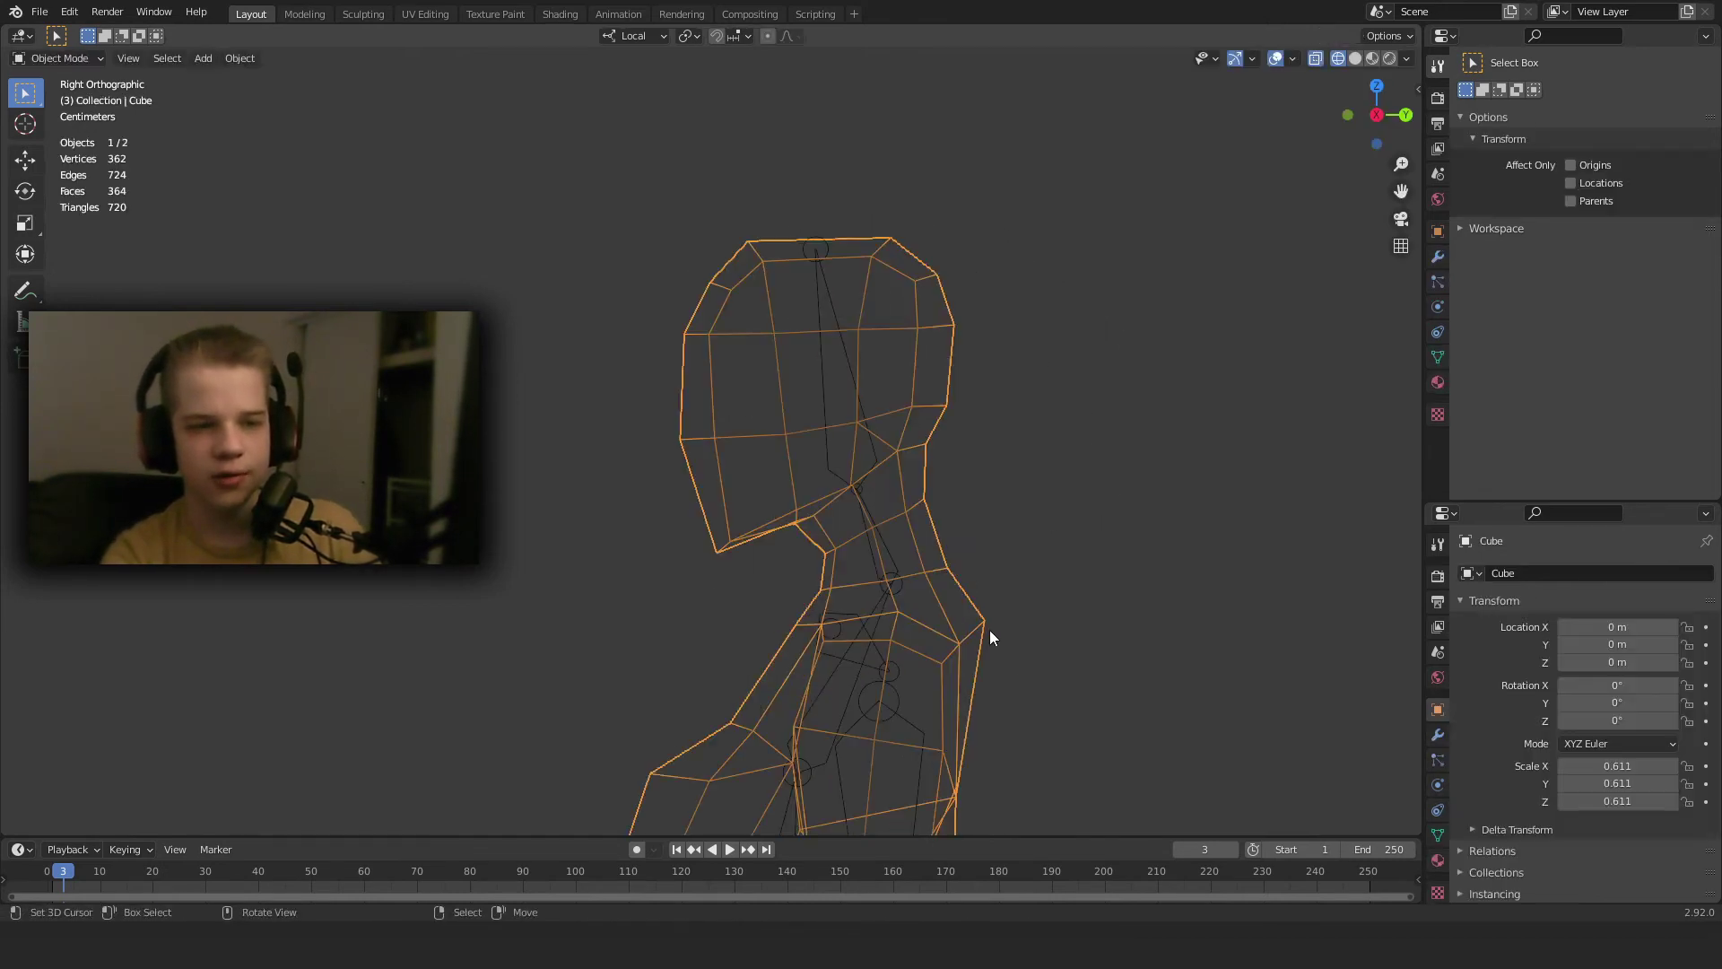
key(ctrl+Tab)
click(898, 522)
shift+middle_drag(1060, 686, 1040, 560)
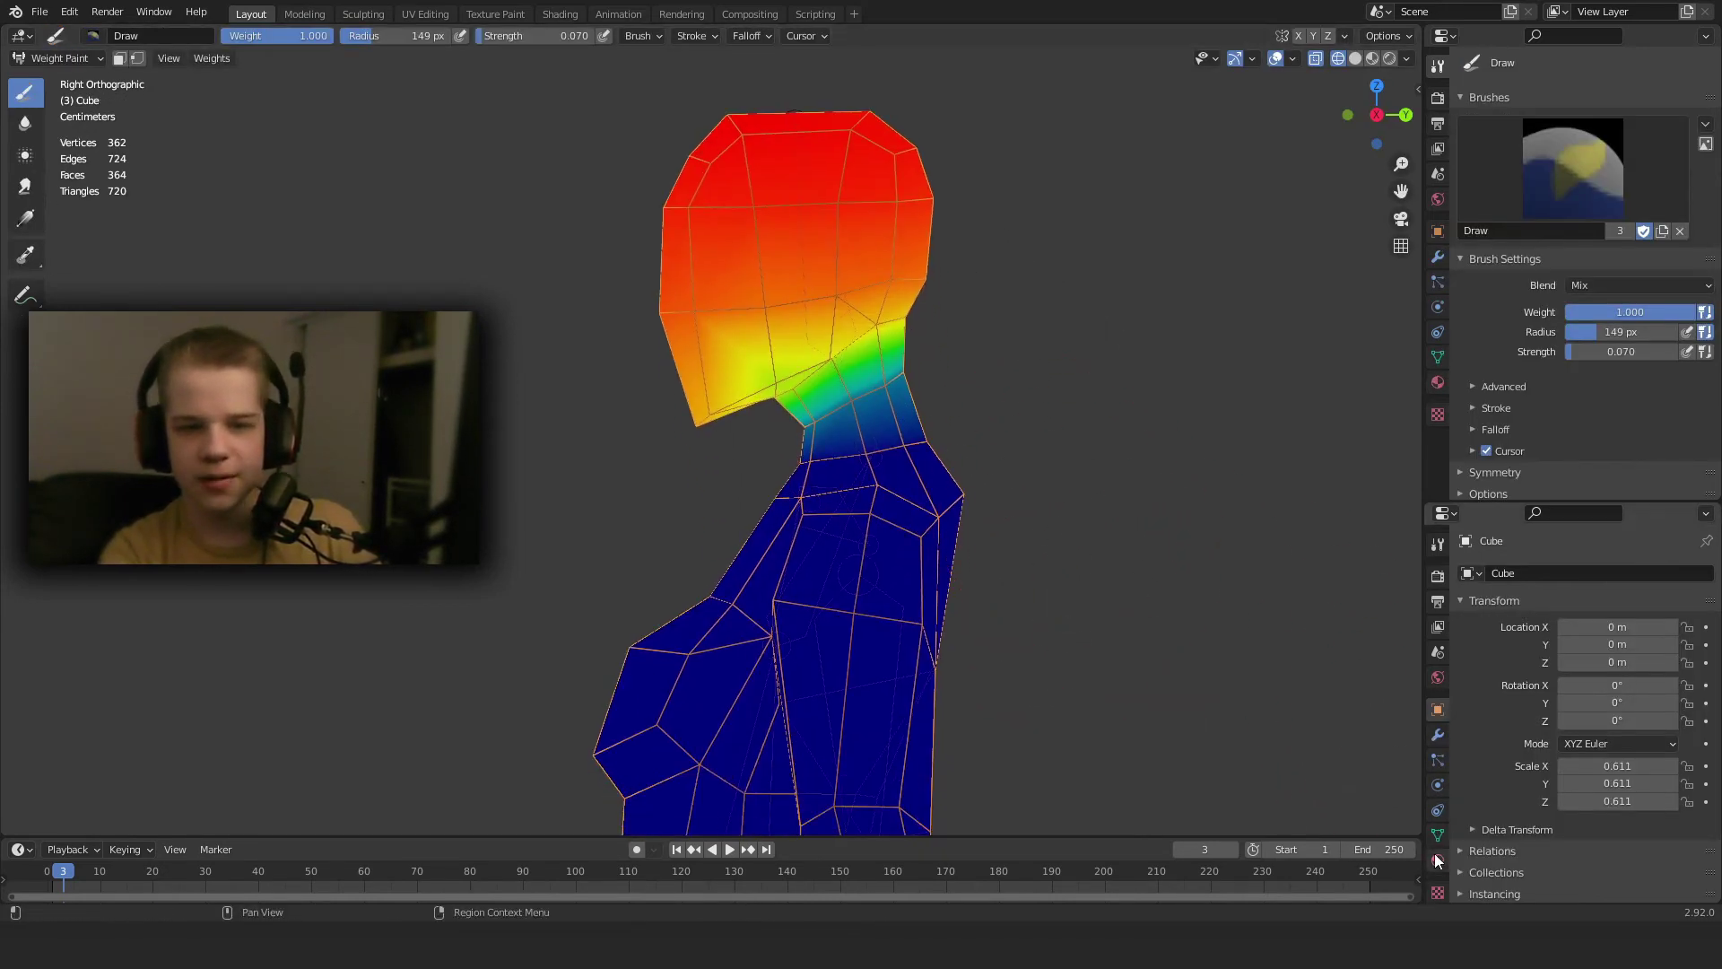
Open the Cube mesh's vertex groups and make the Neck group active.
key(Up)
click(1437, 785)
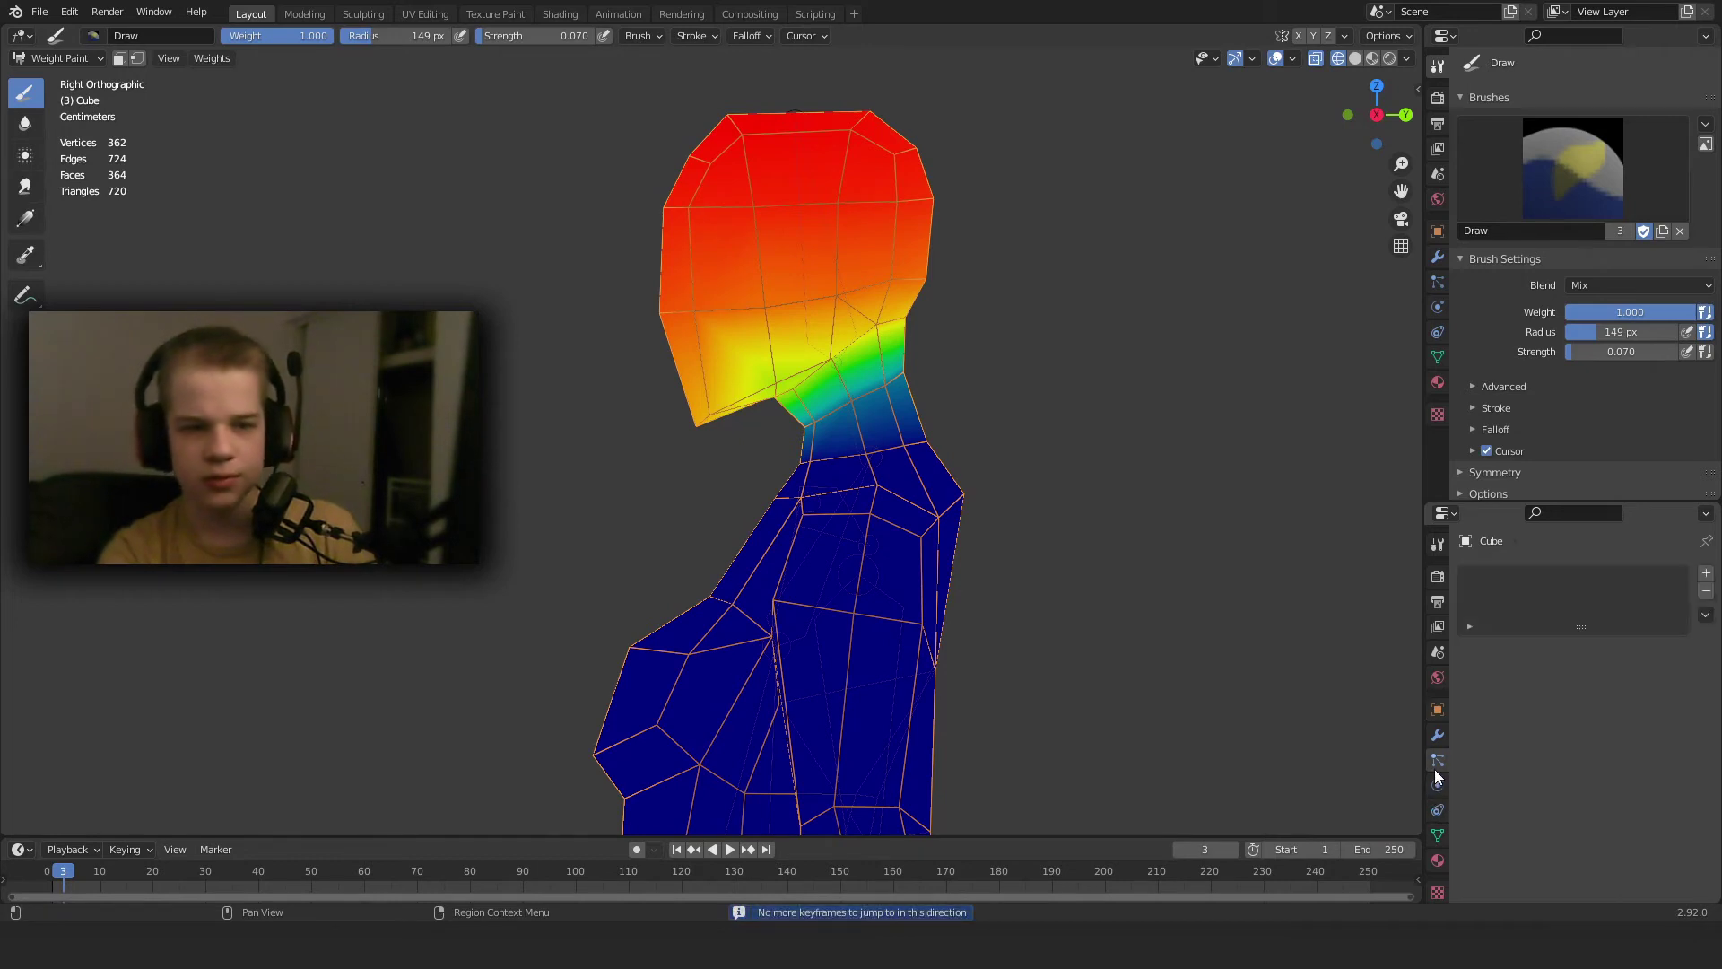
click(1436, 737)
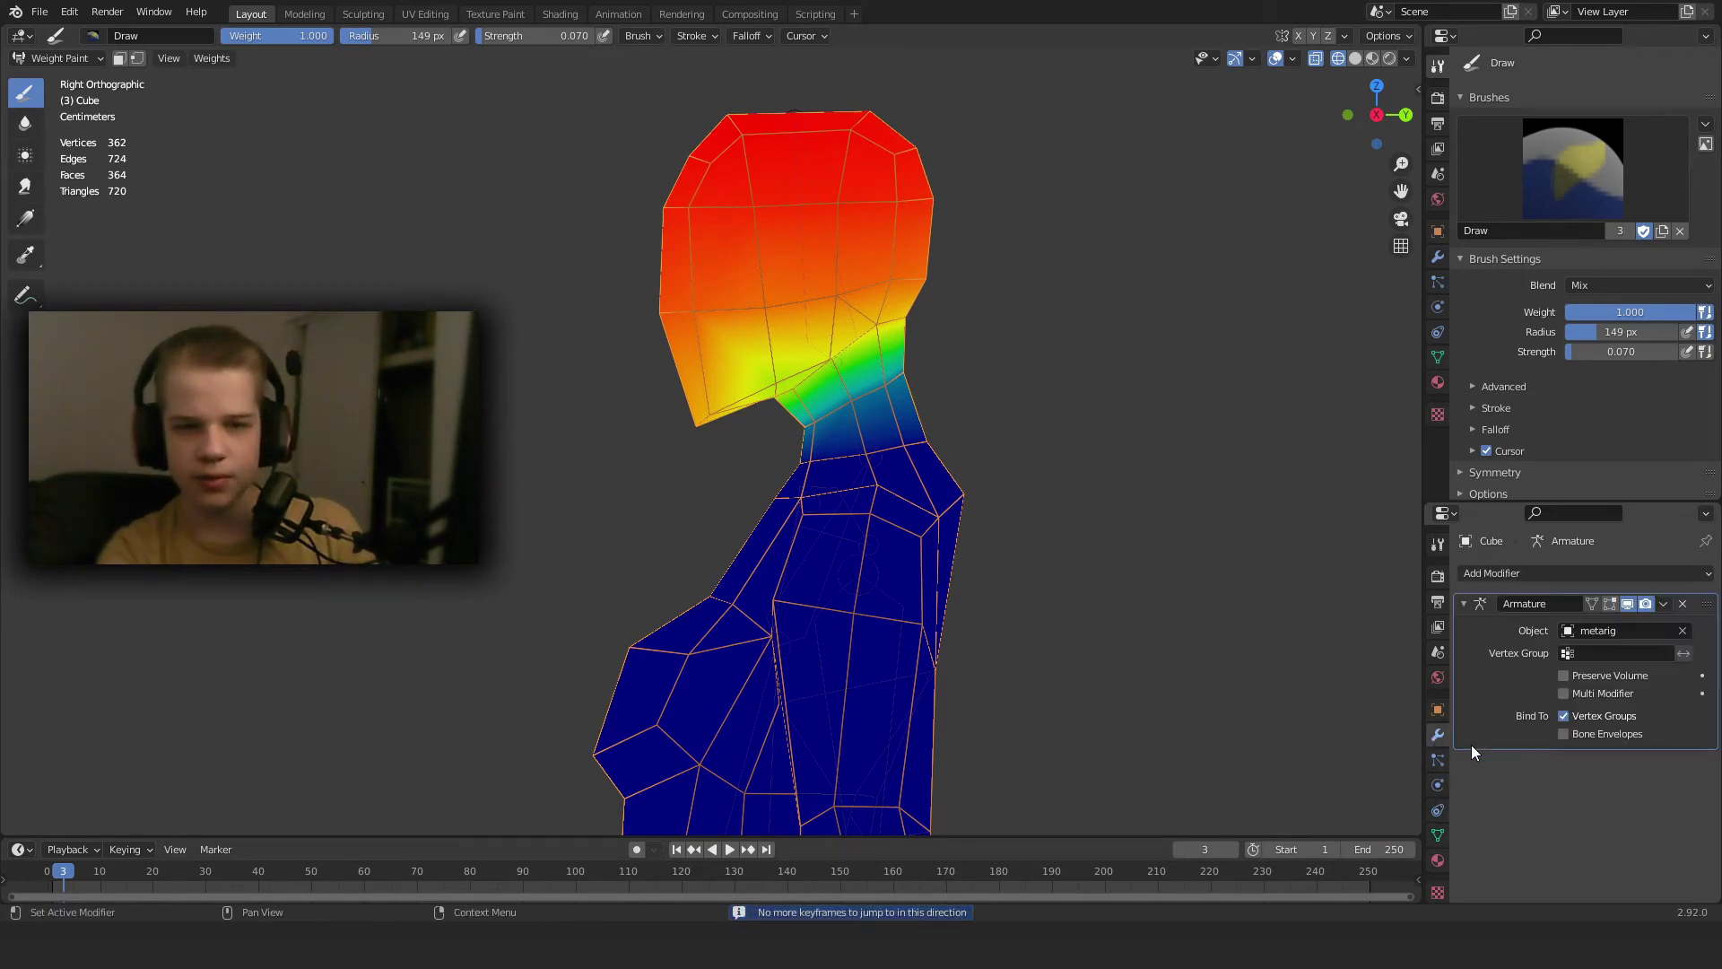
click(1438, 834)
click(1497, 685)
Remove stray Neck group weights from the mesh with the Subtract brush and return to Object Mode.
mouse_move(1058, 712)
middle_down()
mouse_move(1031, 730)
mouse_move(951, 718)
middle_up()
click(1588, 216)
click(1576, 269)
mouse_move(692, 627)
mouse_down()
mouse_move(826, 546)
mouse_move(877, 538)
mouse_up()
scroll(680, 625, down, 5)
scroll(1026, 616, up, 3)
mouse_move(718, 610)
middle_down()
mouse_move(935, 596)
mouse_move(866, 571)
middle_up()
scroll(978, 599, down, 3)
key(ctrl+Tab)
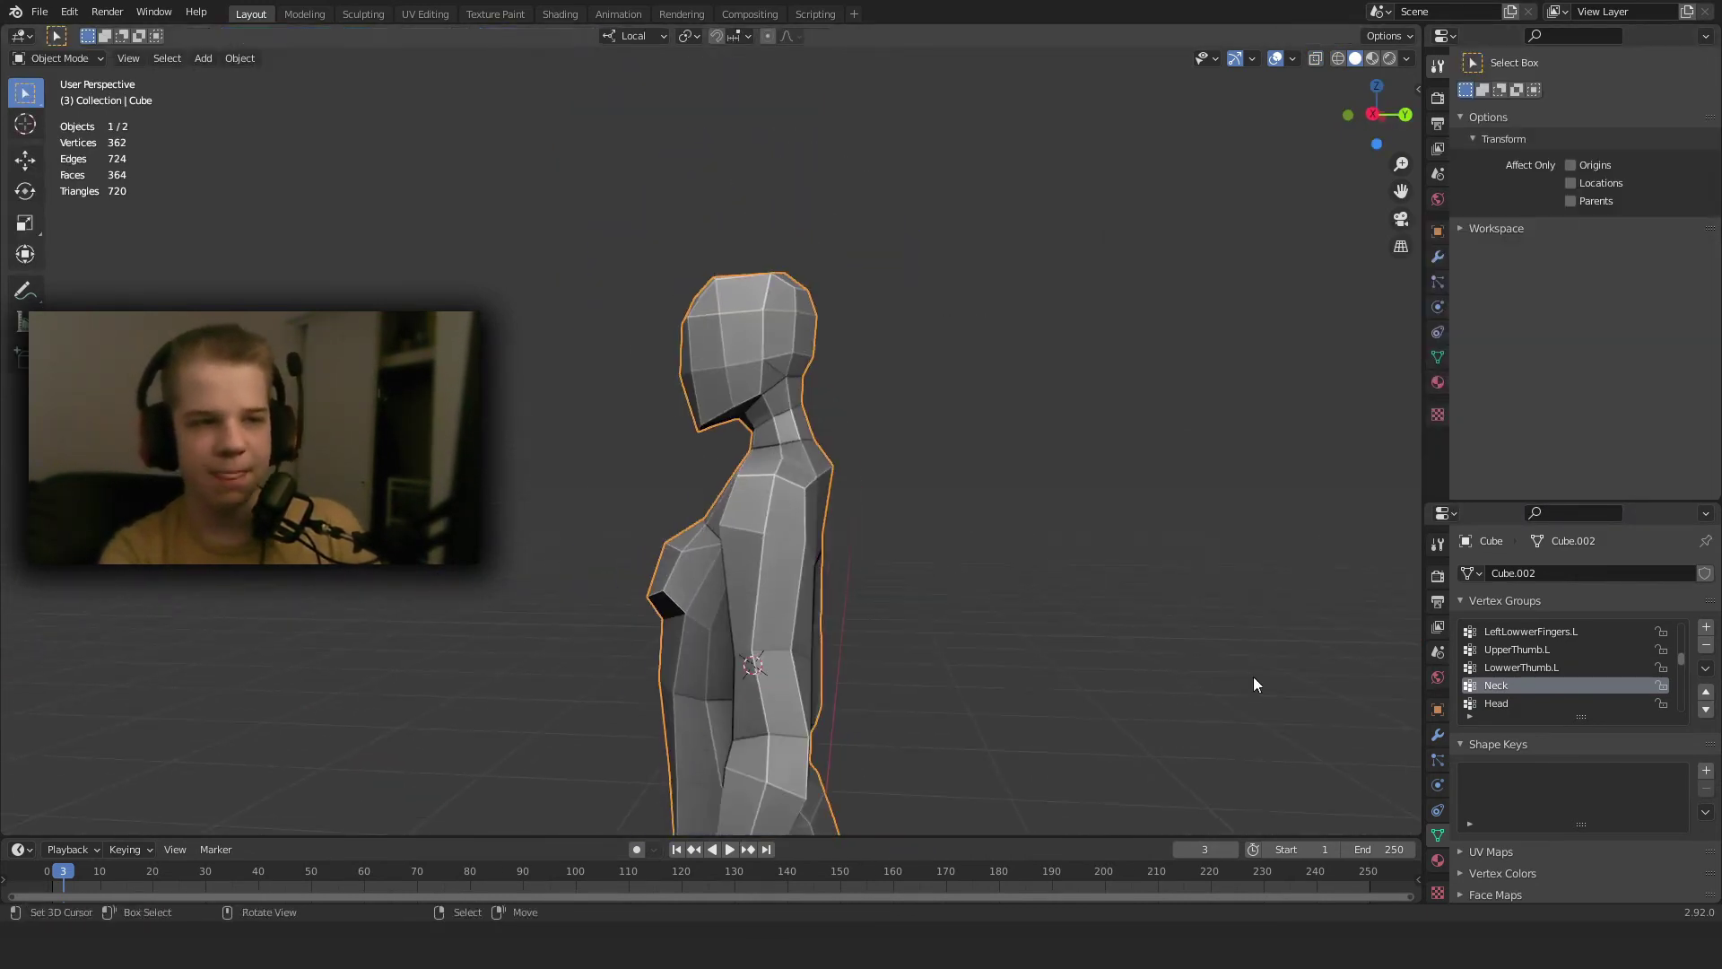
Make LowwerThumb.L the active vertex group and bring the character's left hand into close view.
click(1520, 687)
middle_drag(745, 592, 943, 613)
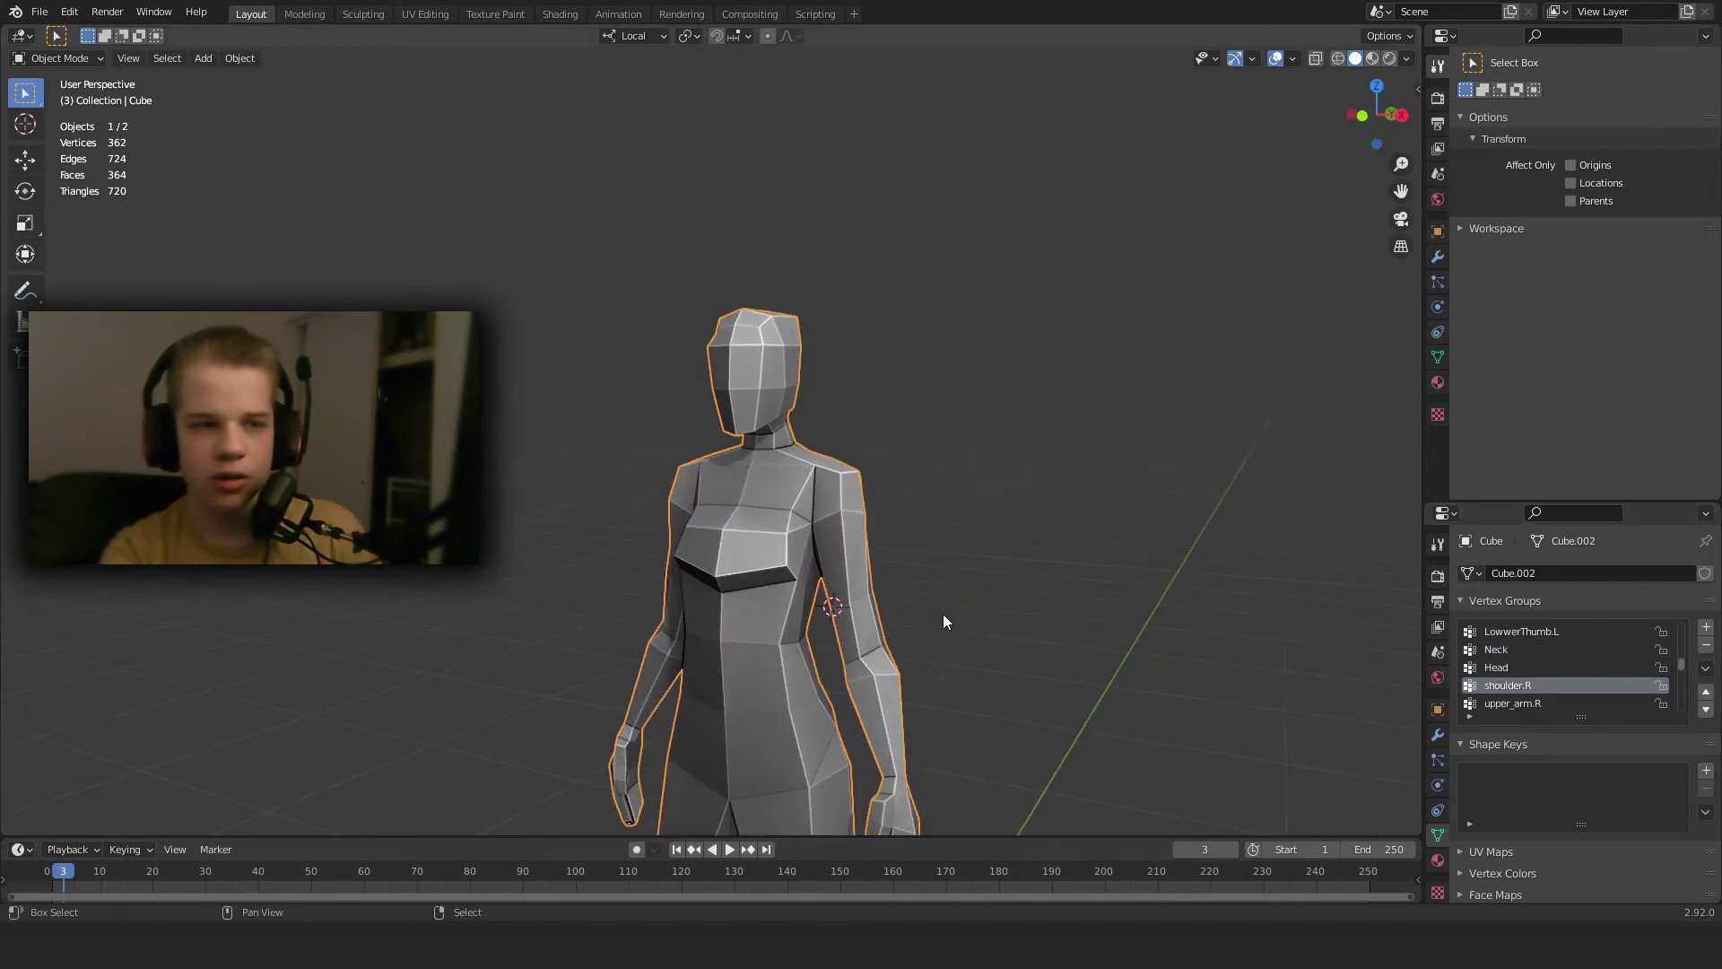
scroll(1534, 670, up, 3)
click(1553, 685)
scroll(933, 579, down, 4)
middle_drag(655, 552, 729, 545)
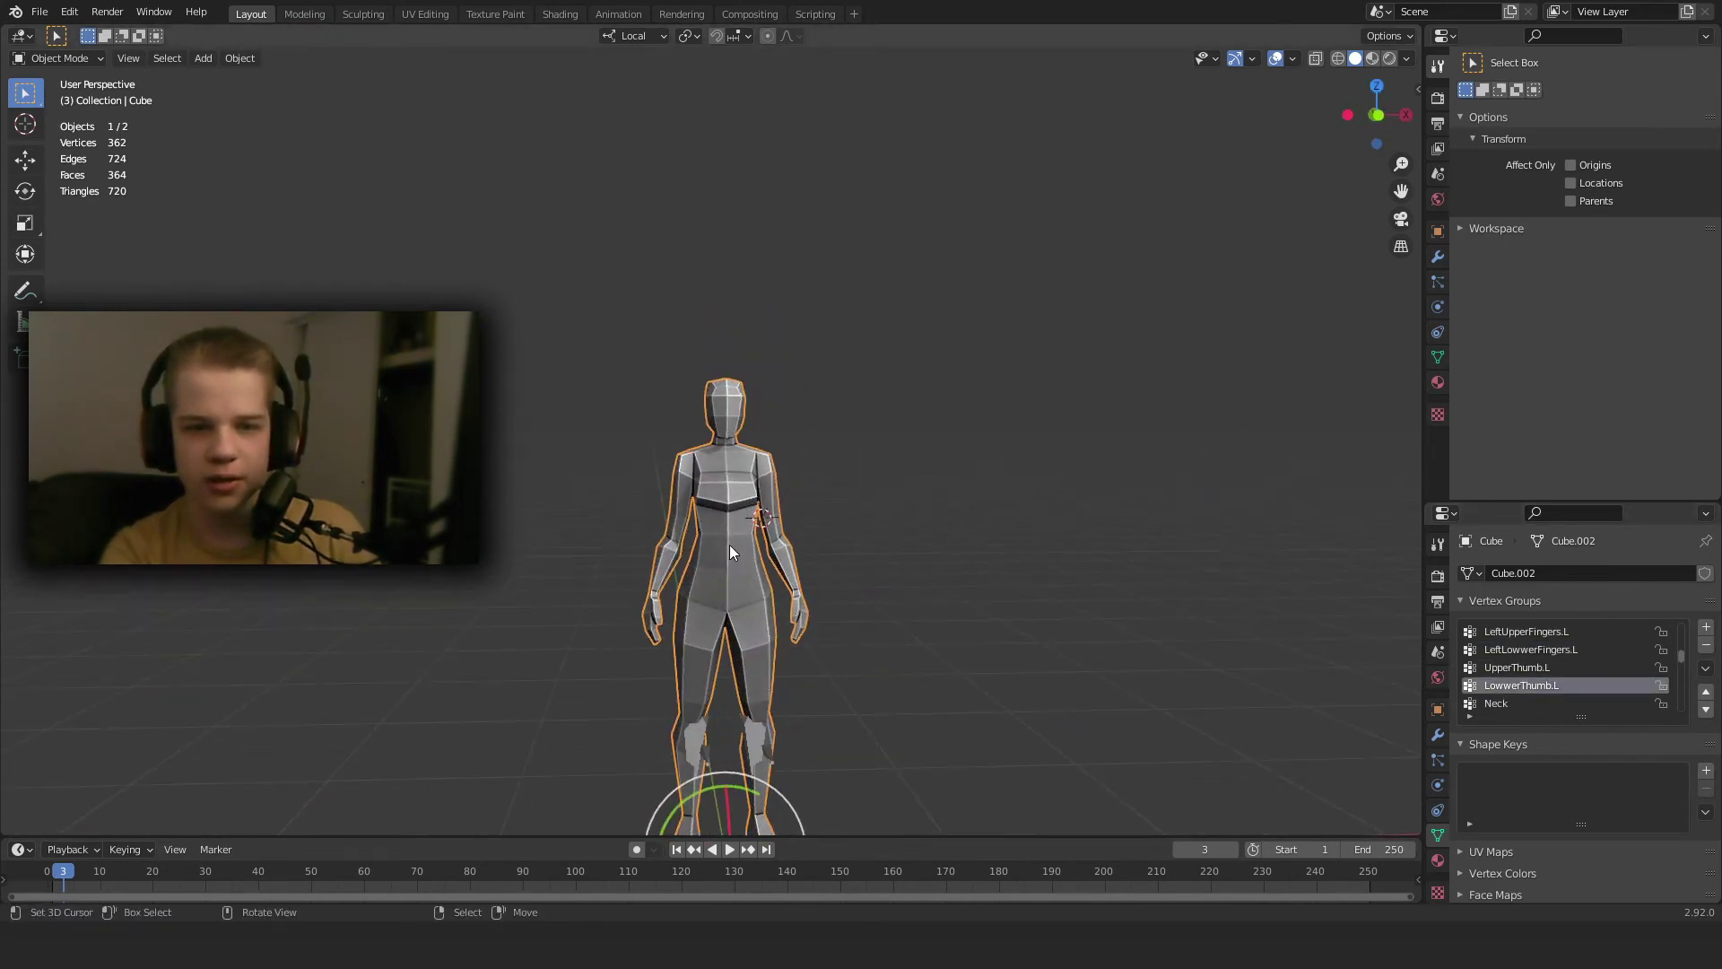
scroll(790, 628, up, 6)
middle_drag(967, 525, 1080, 520)
scroll(852, 366, up, 2)
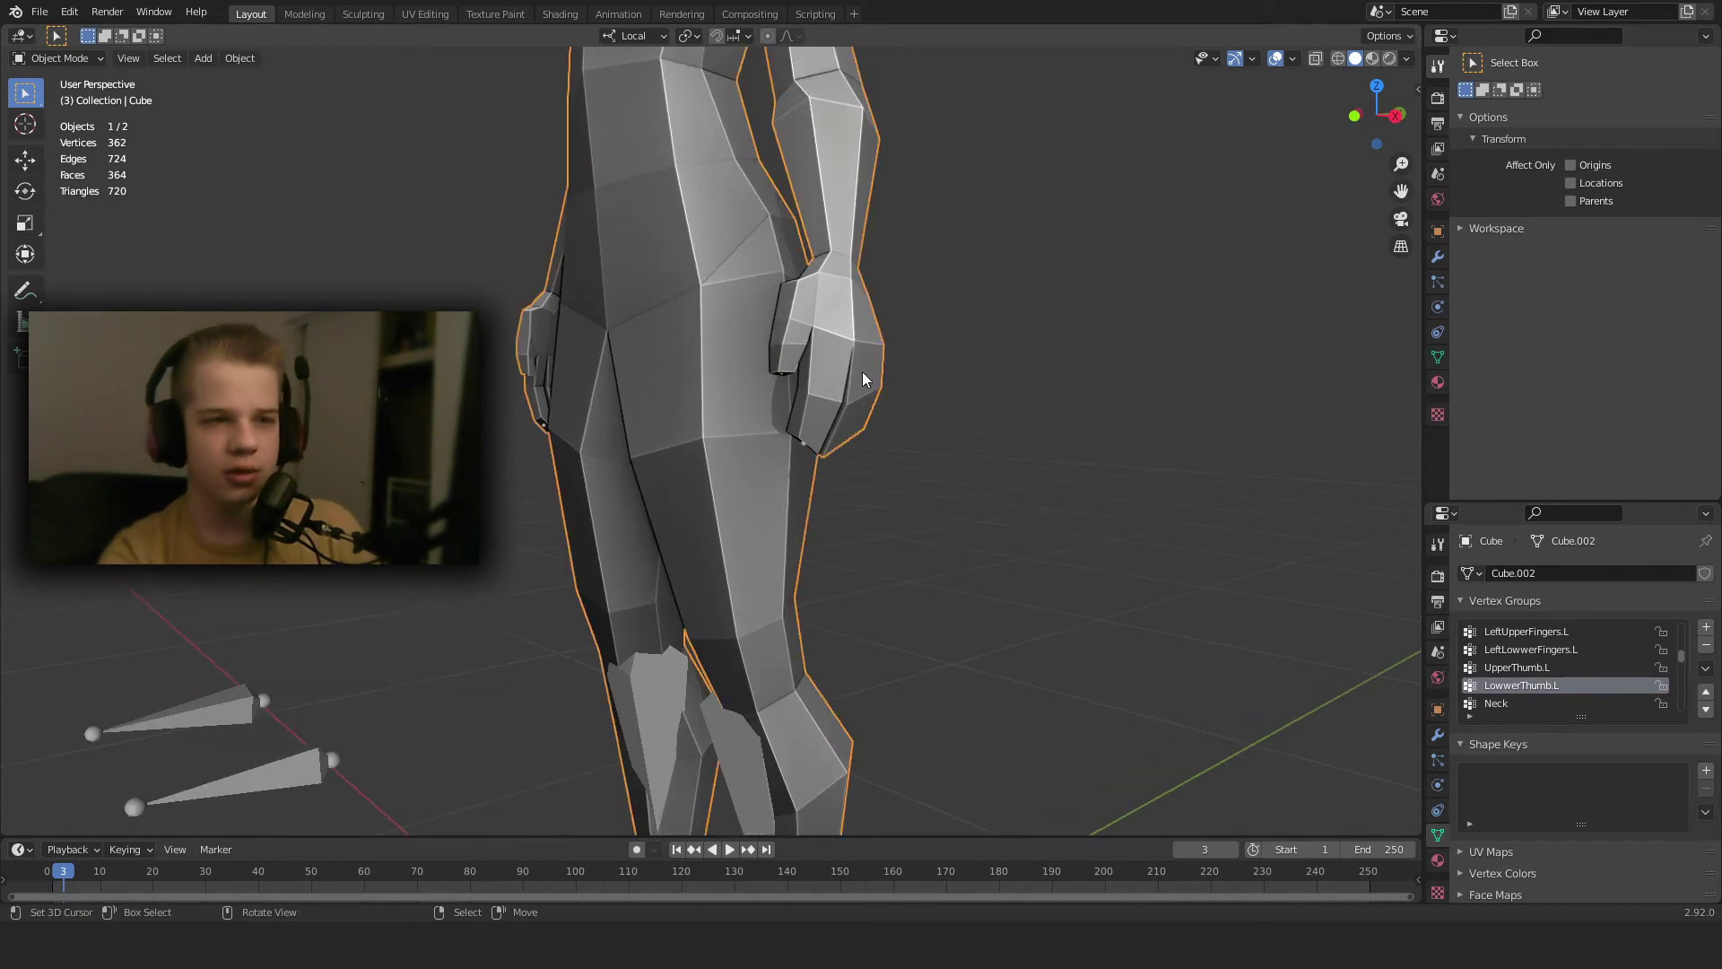
Select the left thumb's tip geometry in Edit Mode with vertex selection active, for the LowwerThumb.L group.
key(Tab)
key(shift+z)
shift+middle_drag(843, 406, 733, 492)
key(shift+z)
key(alt+a)
scroll(693, 466, up, 4)
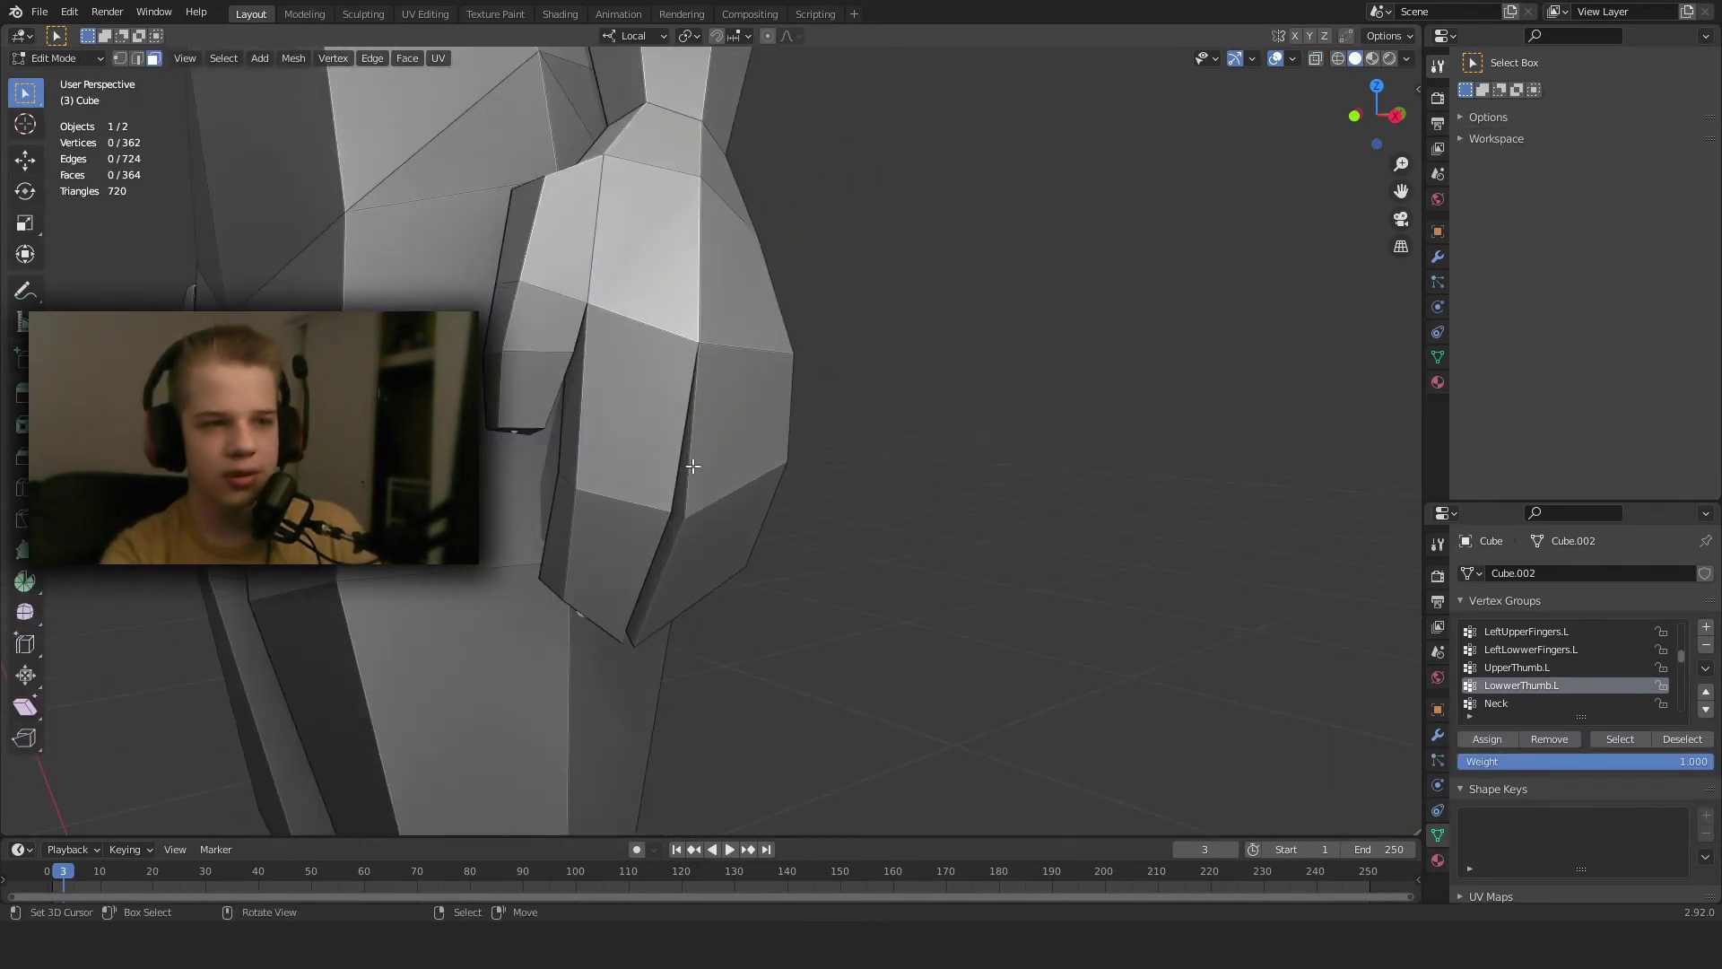
click(633, 384)
middle_drag(695, 437, 696, 387)
key(grave)
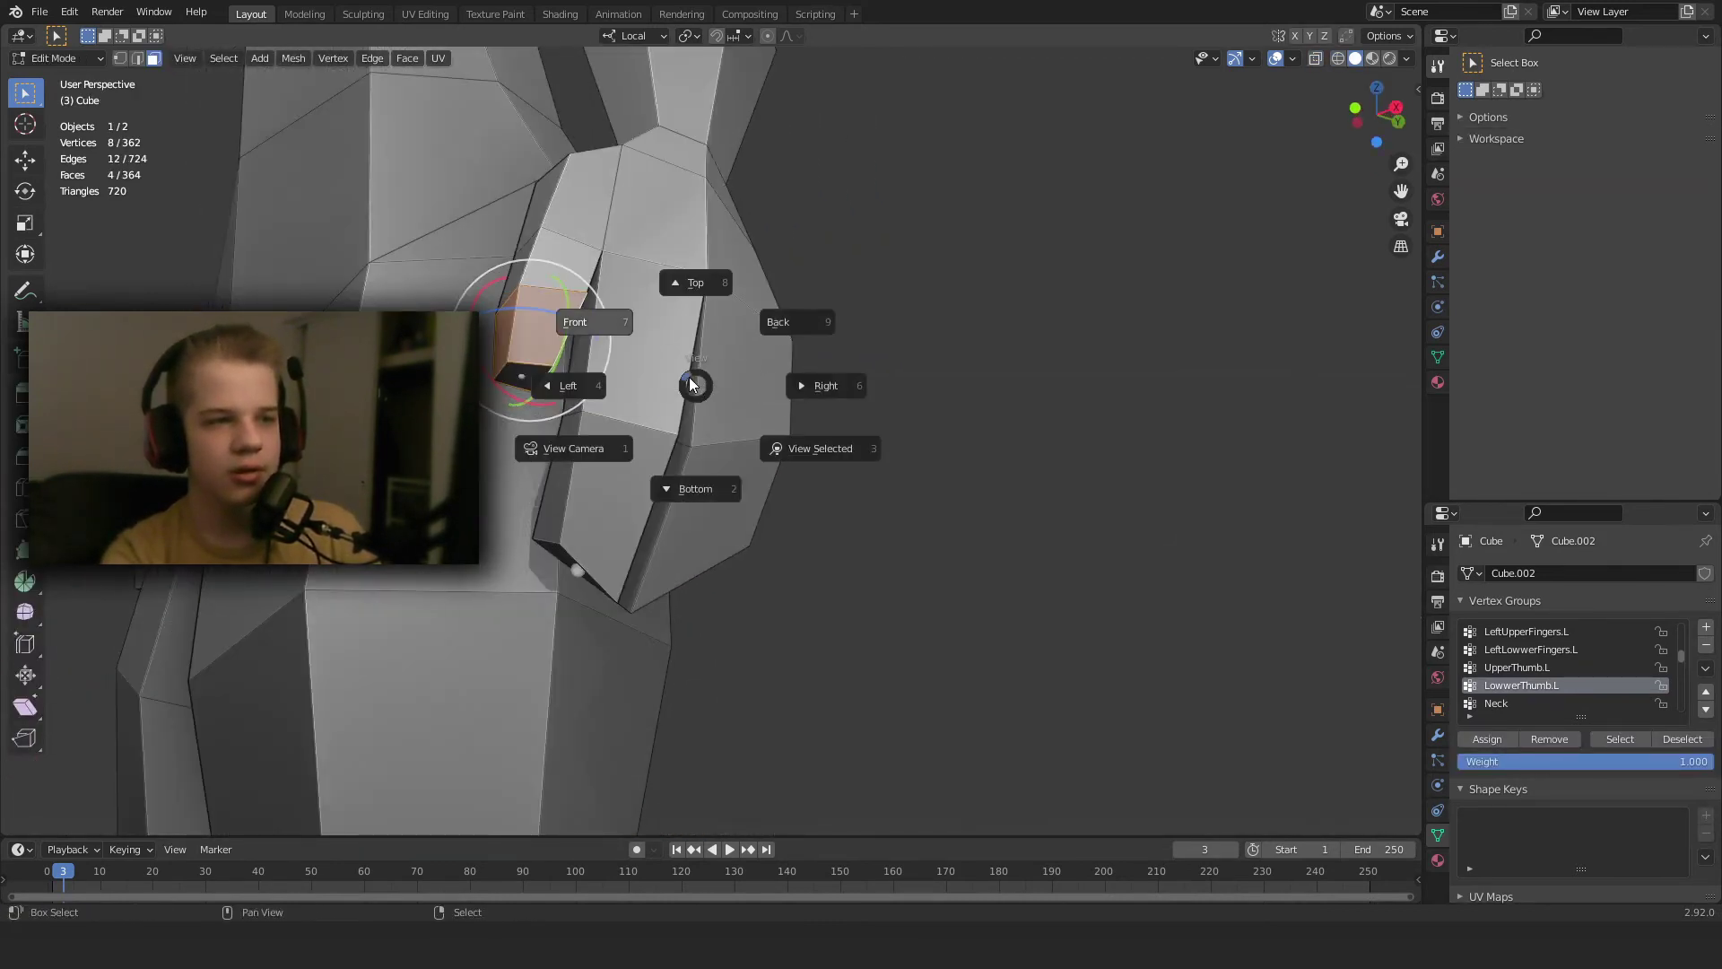
key(Escape)
key(1)
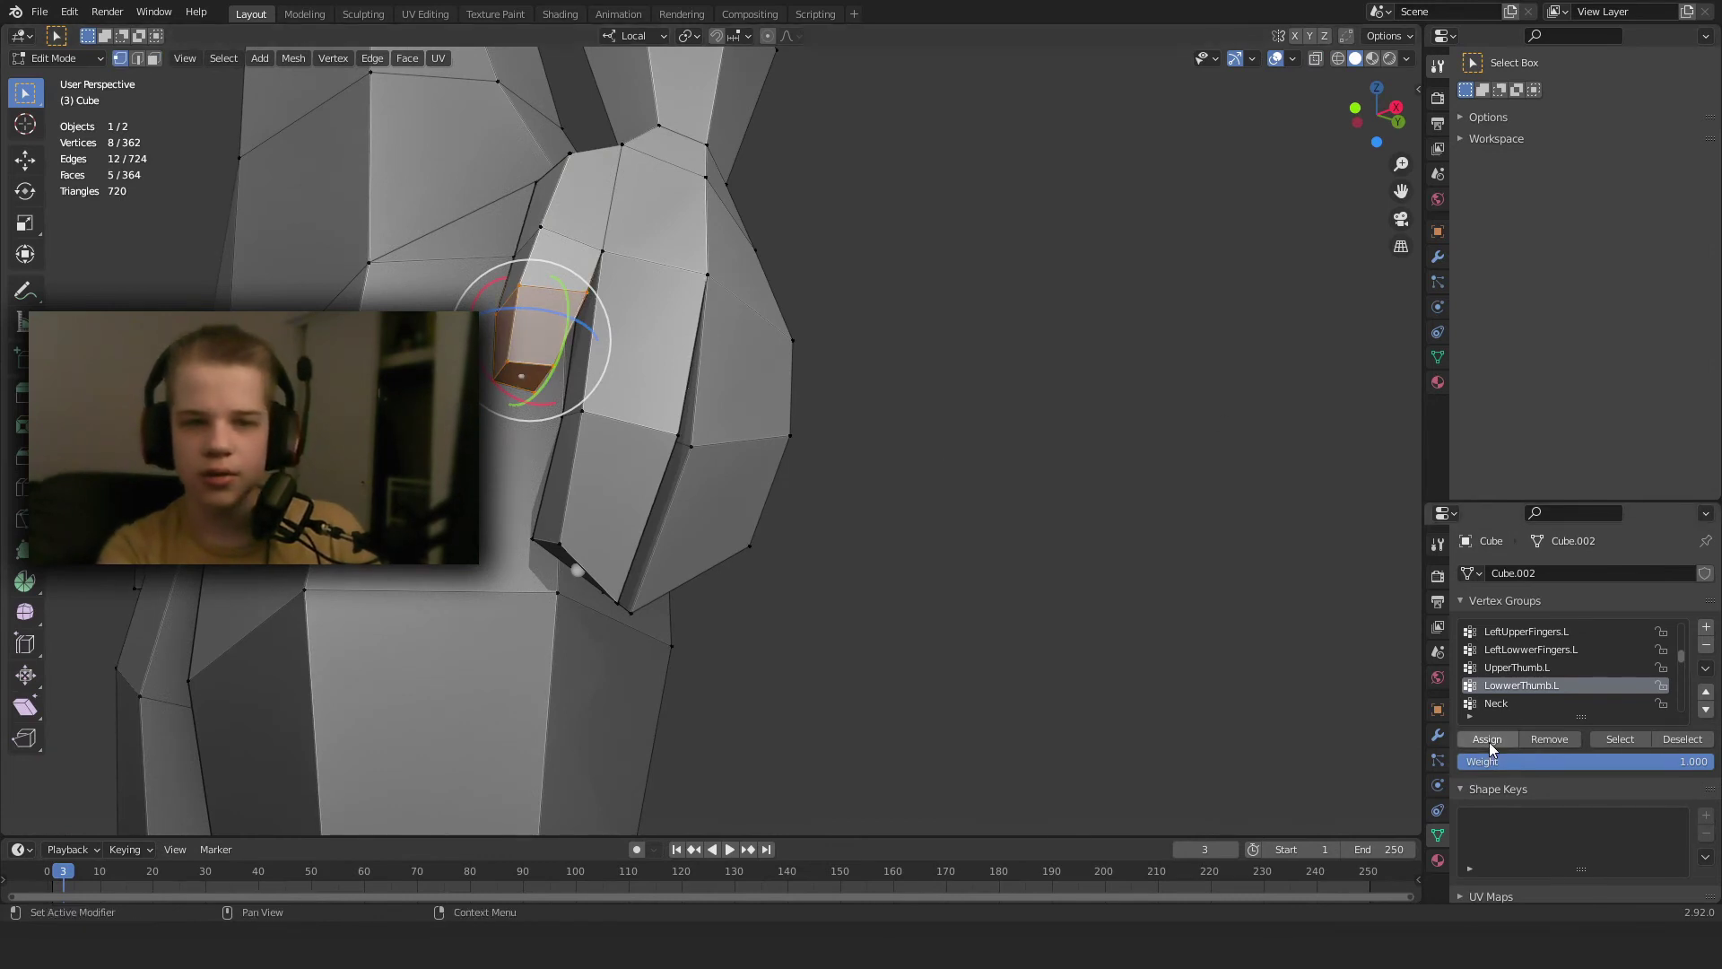
Assign the left thumb's upper segment vertices to the UpperThumb.L group with weight 1.000 and clear the selection.
click(1547, 664)
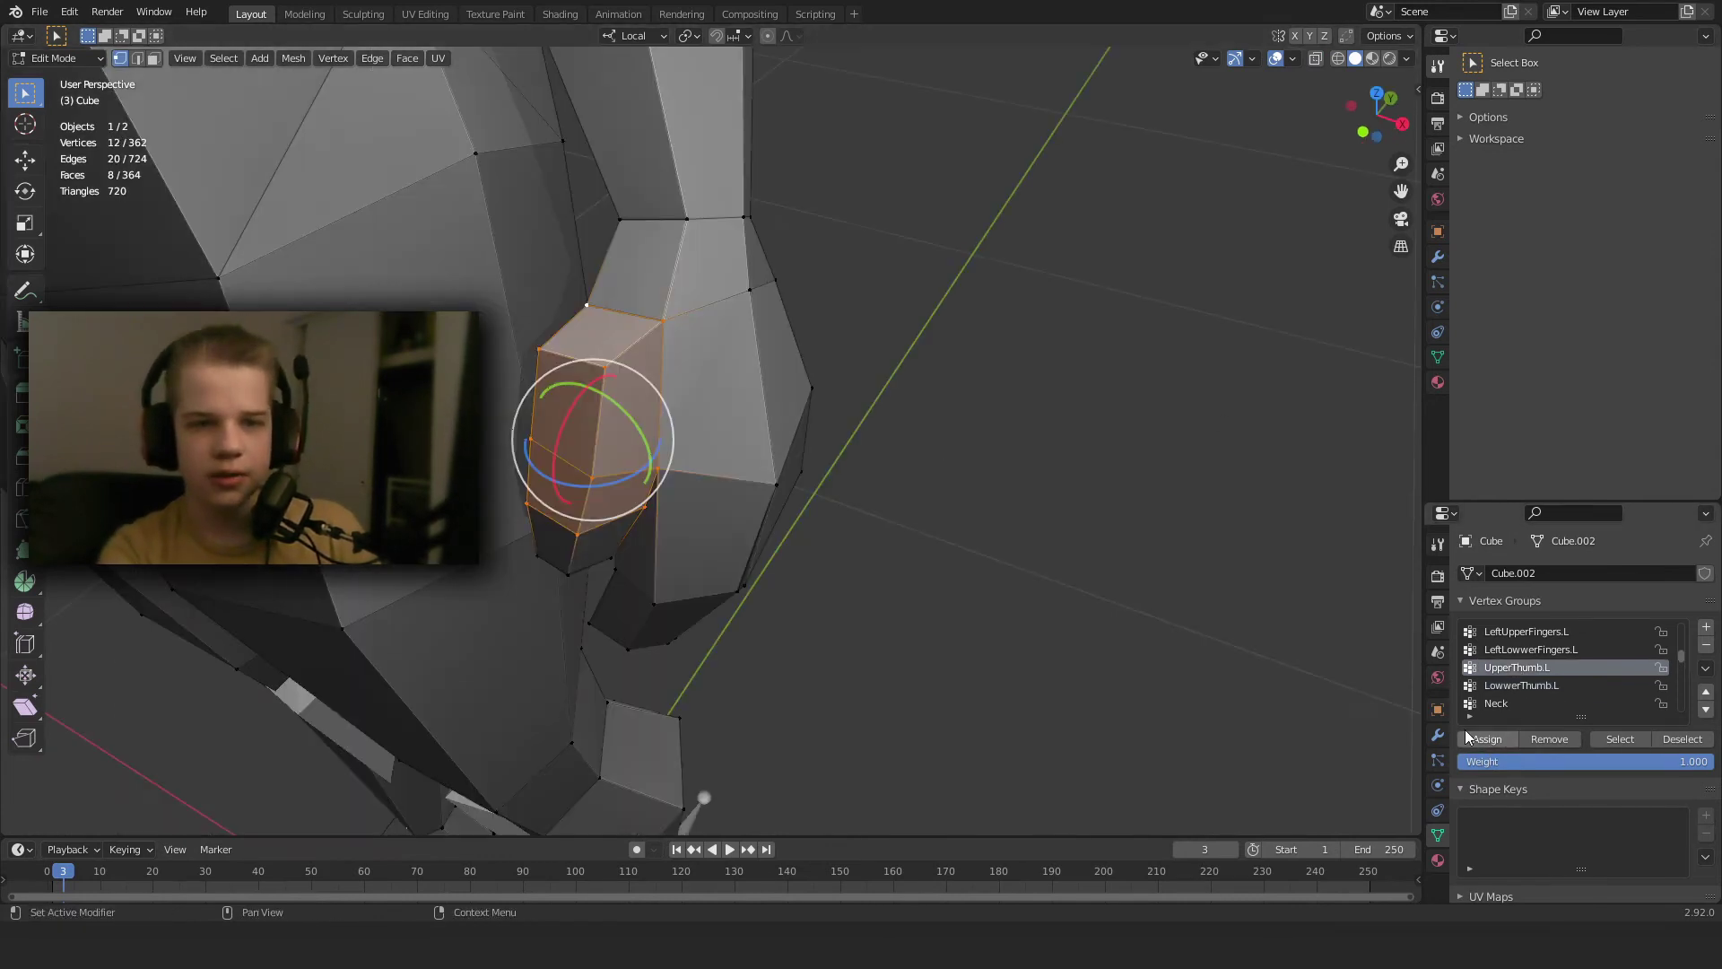
click(1471, 735)
key(alt+a)
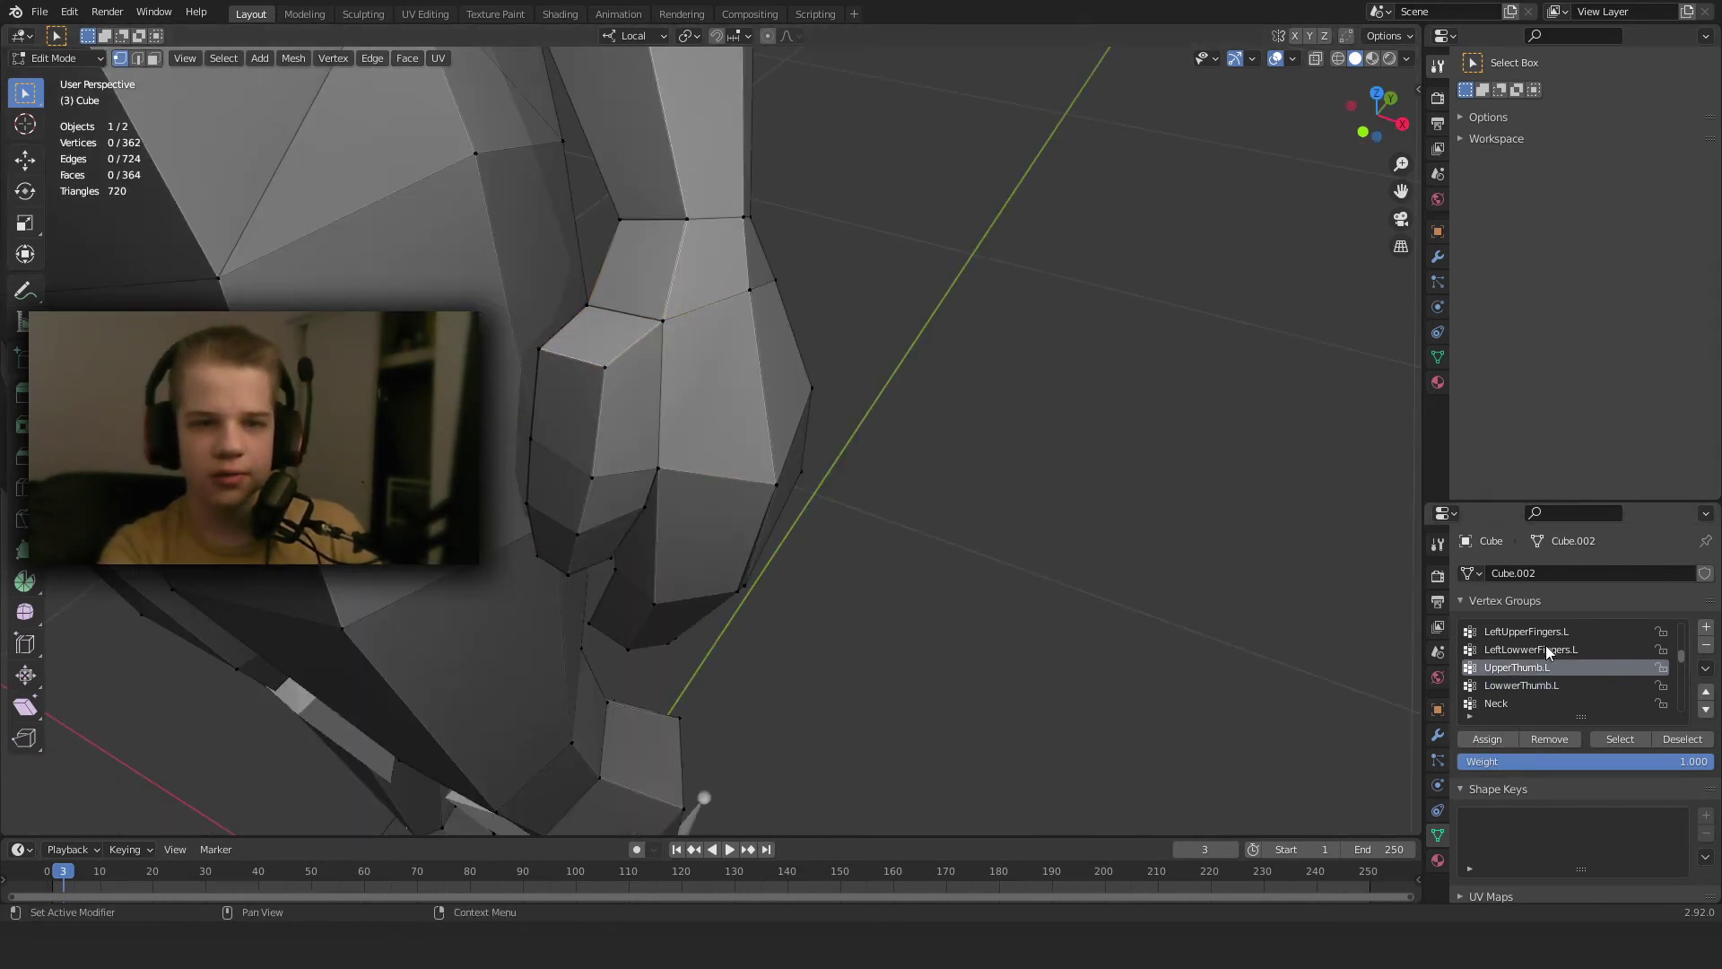
Return to Object Mode with the Chest vertex group active and save the Rig.blend file.
click(1546, 652)
middle_drag(1030, 614, 852, 394)
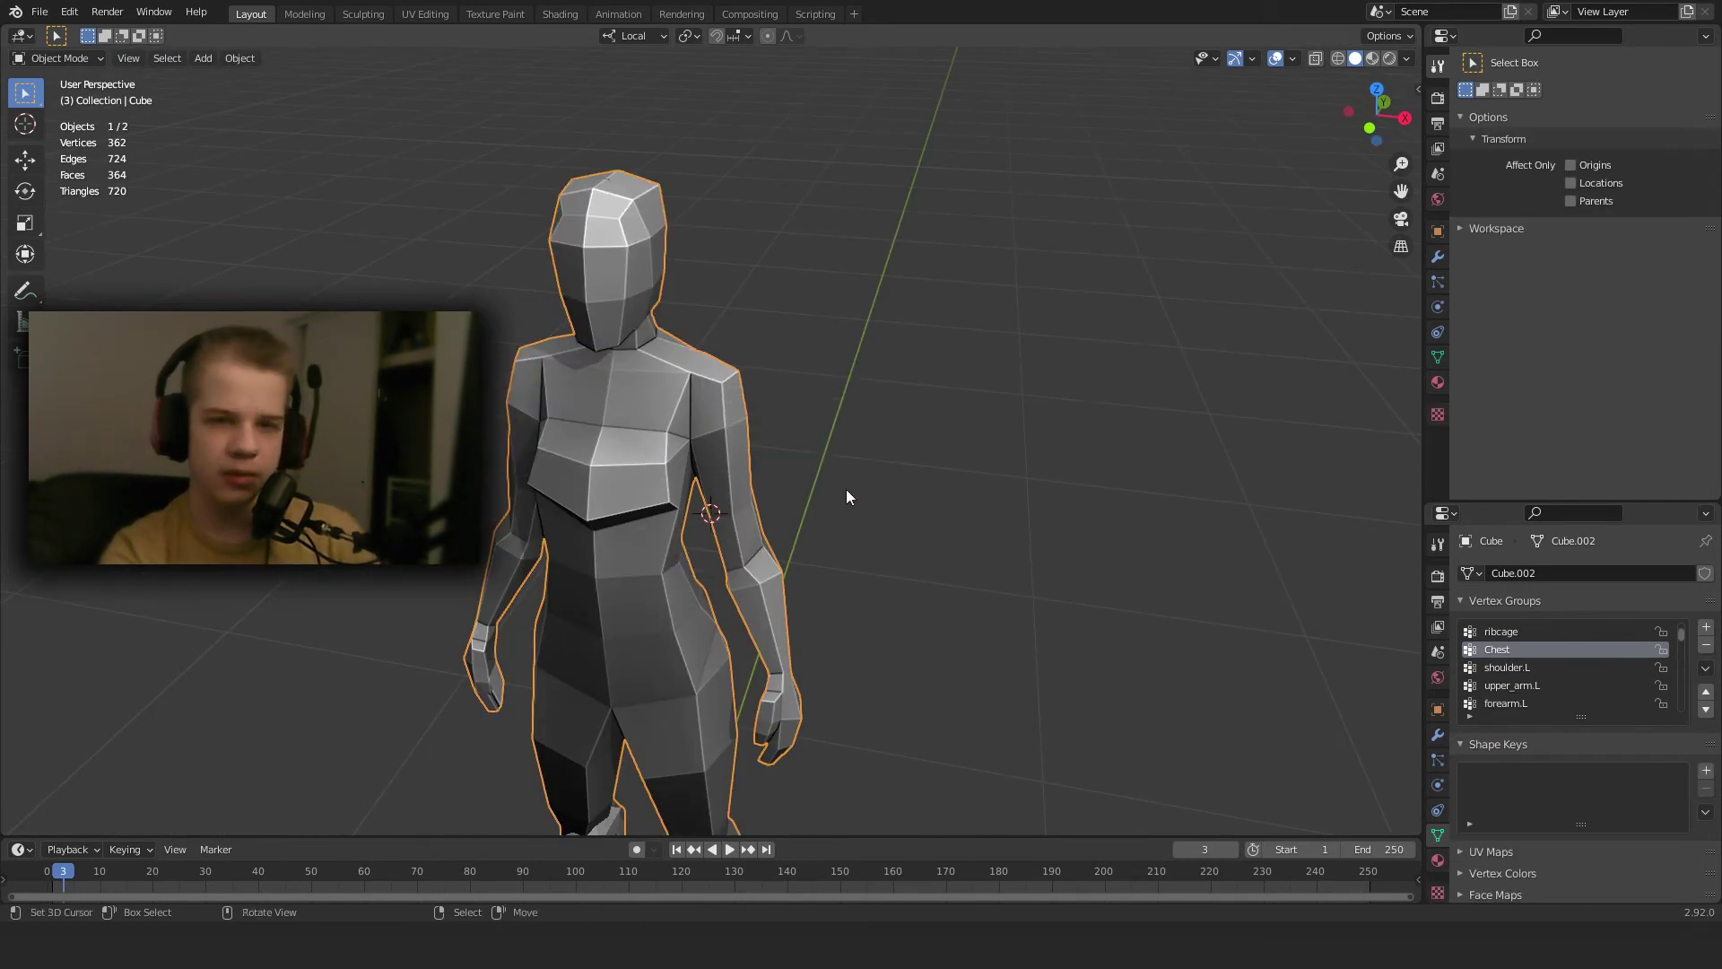
middle_drag(976, 431, 926, 303)
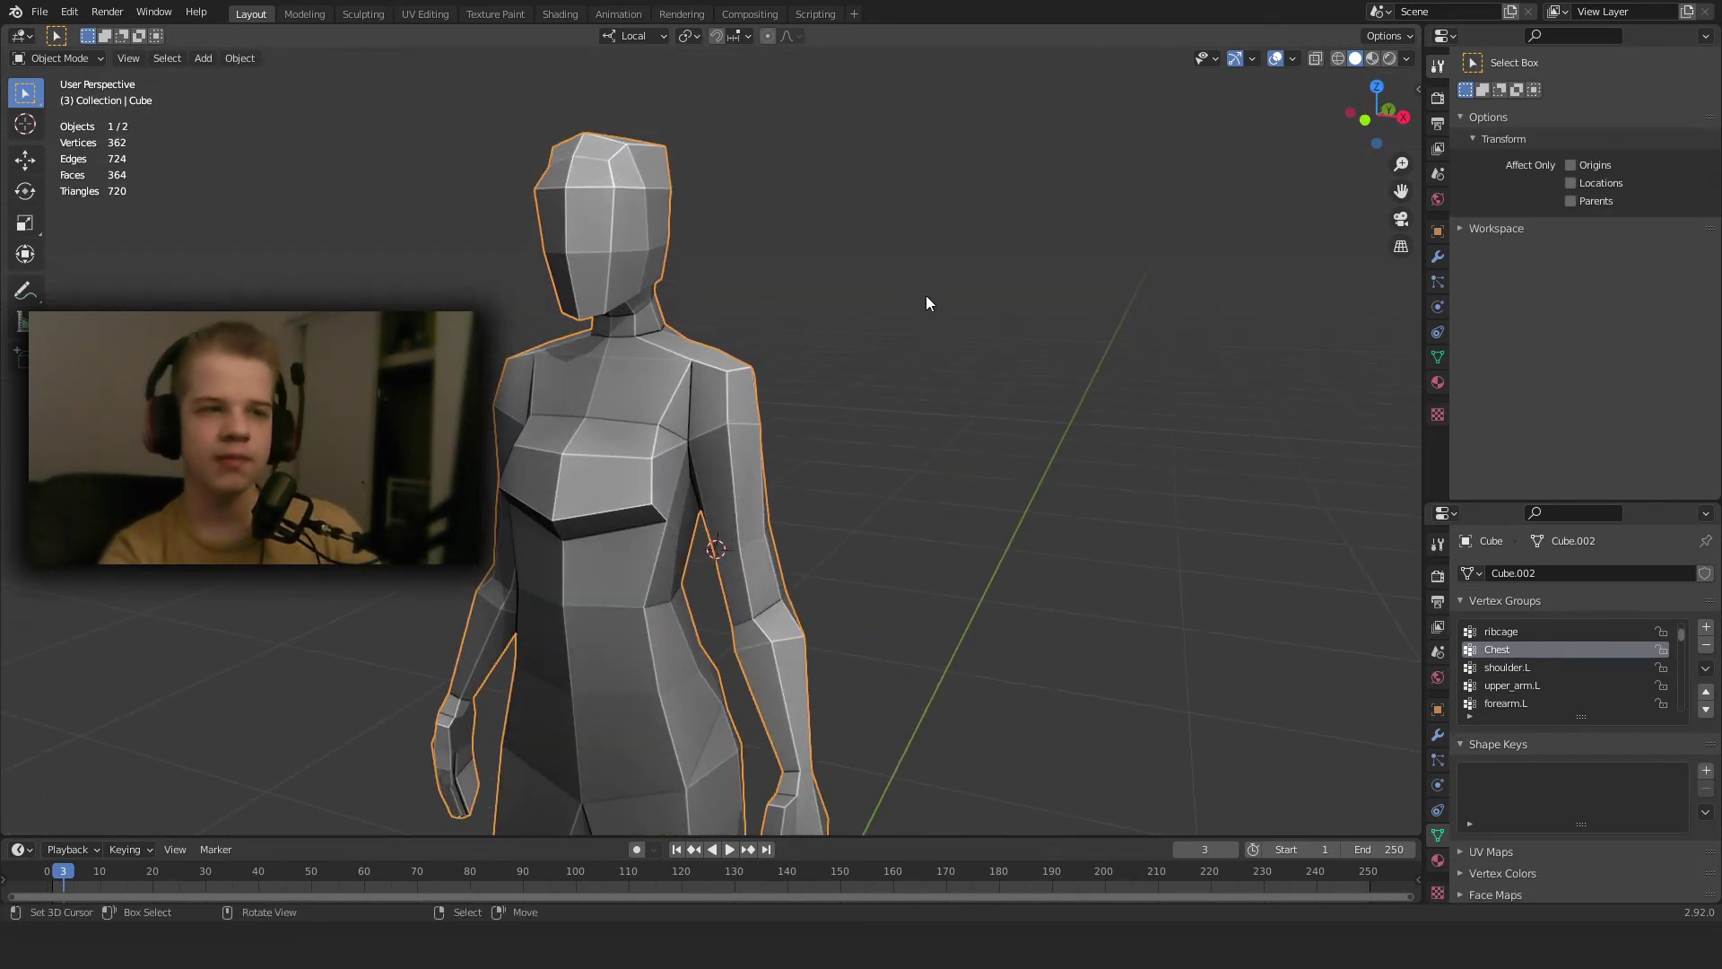
key(ctrl+q)
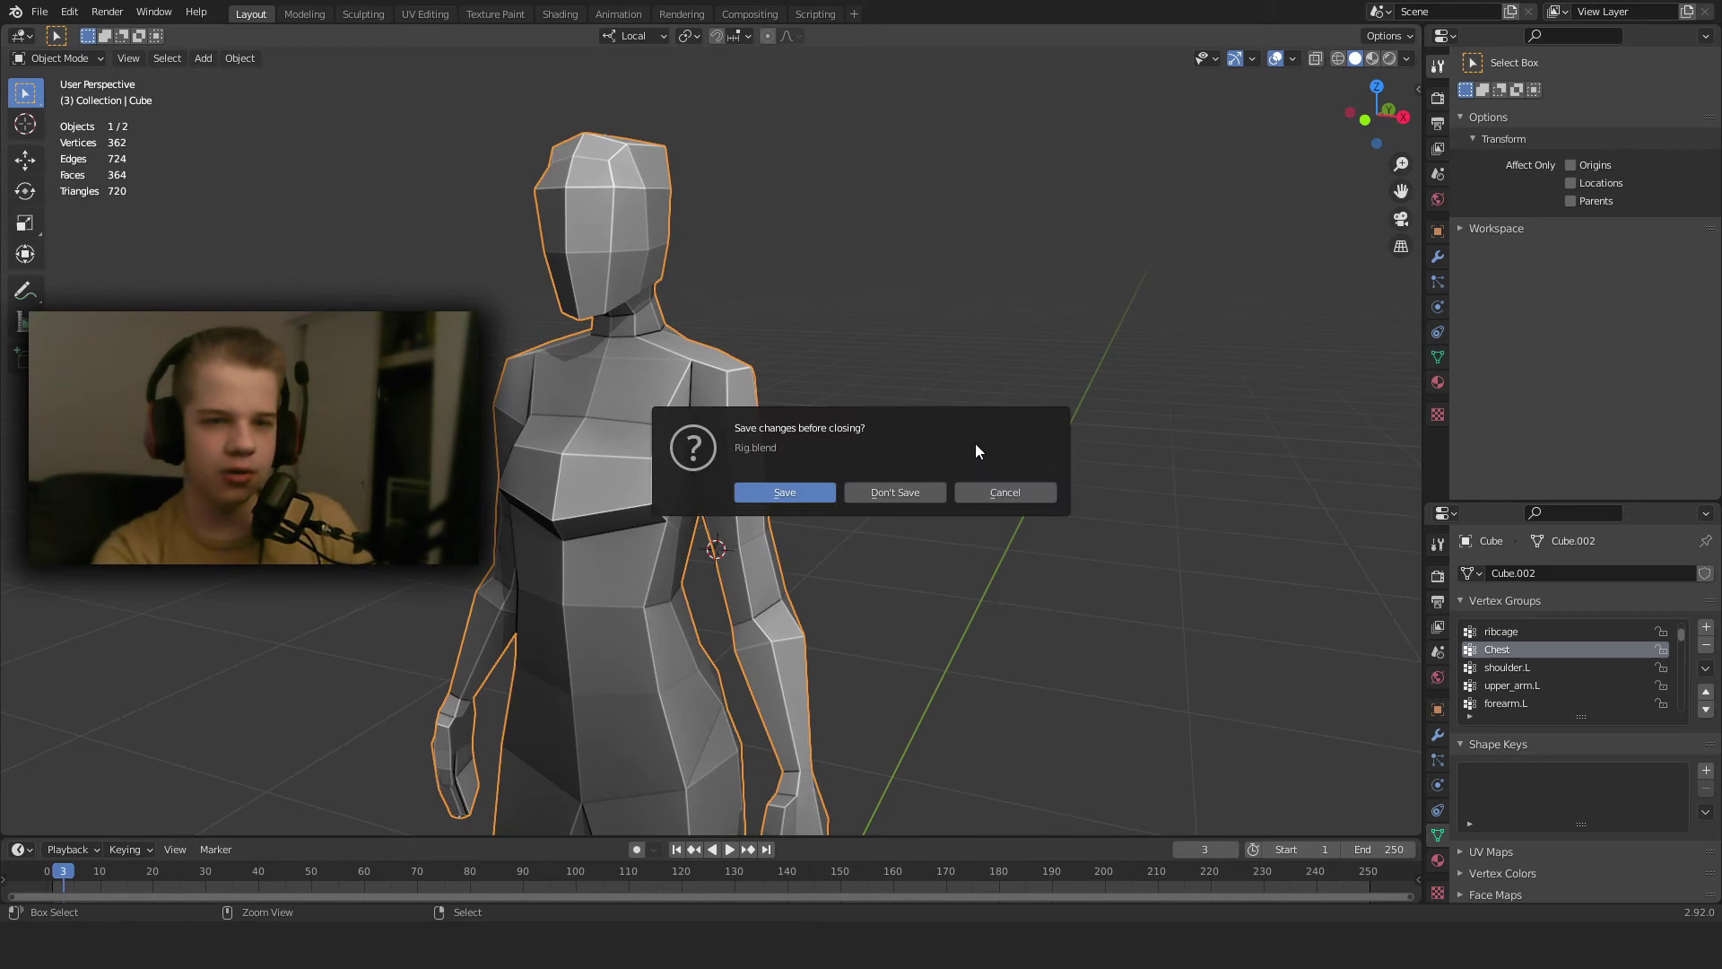
click(1008, 492)
key(ctrl+s)
Examine the Cube mesh's Chest group weights in Weight Paint mode, in wireframe and solid shading.
middle_drag(954, 472, 709, 460)
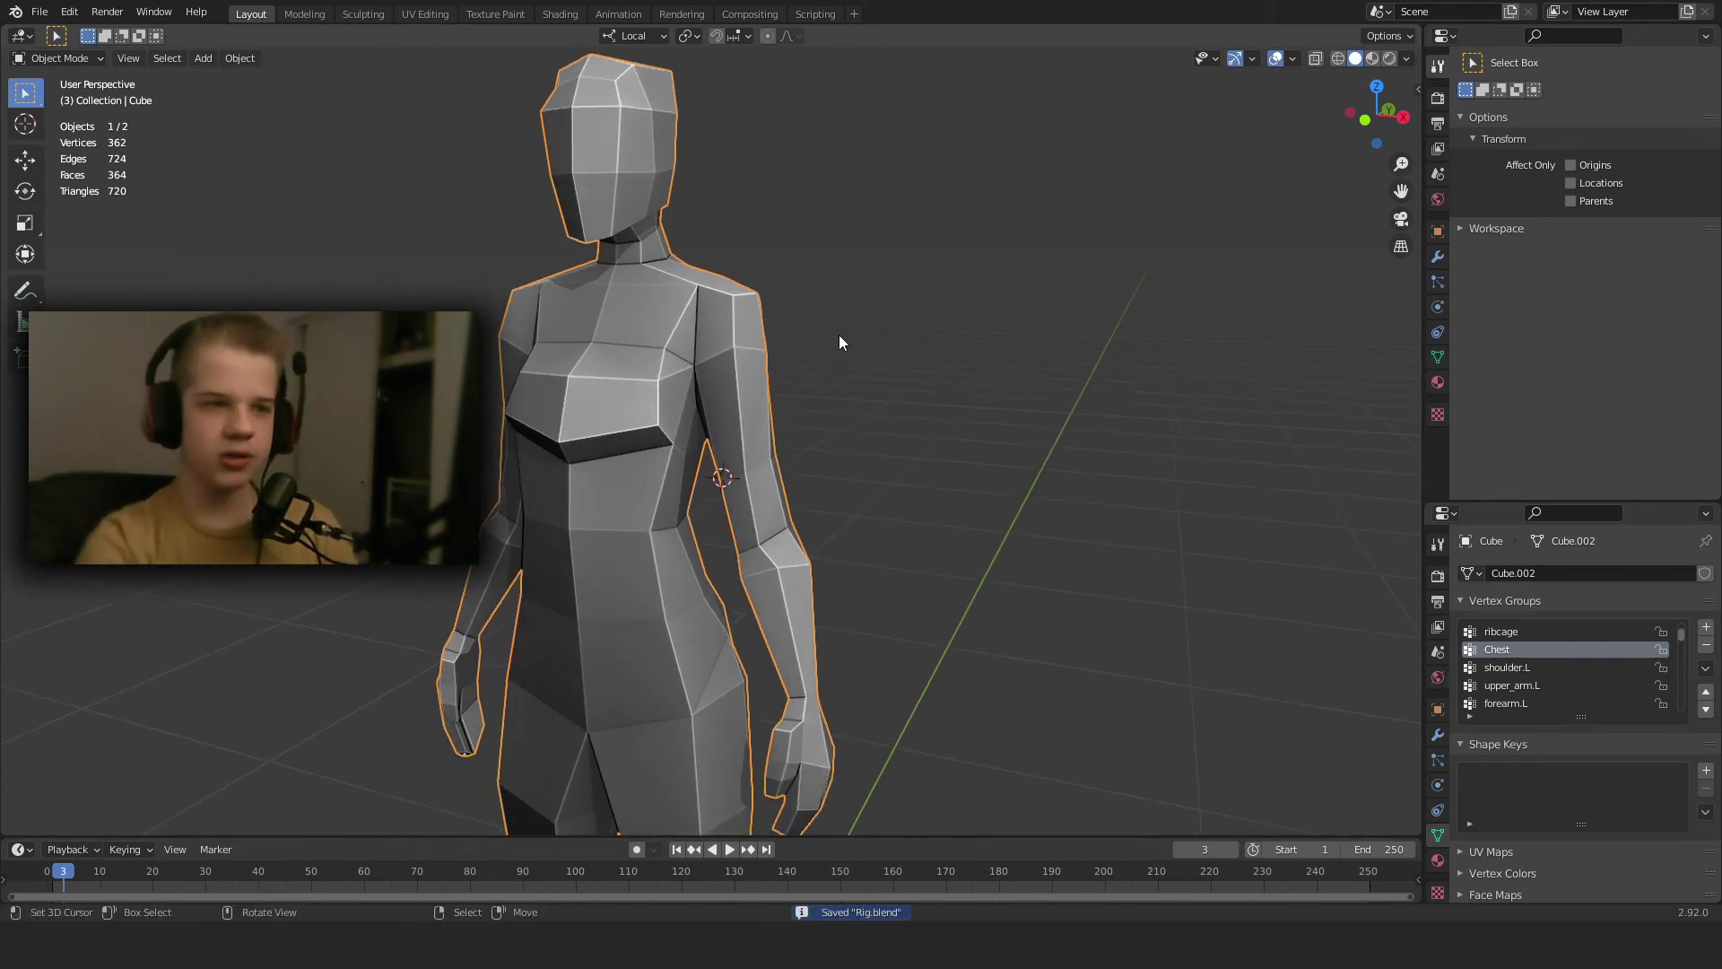
key(shift+z)
click(634, 380)
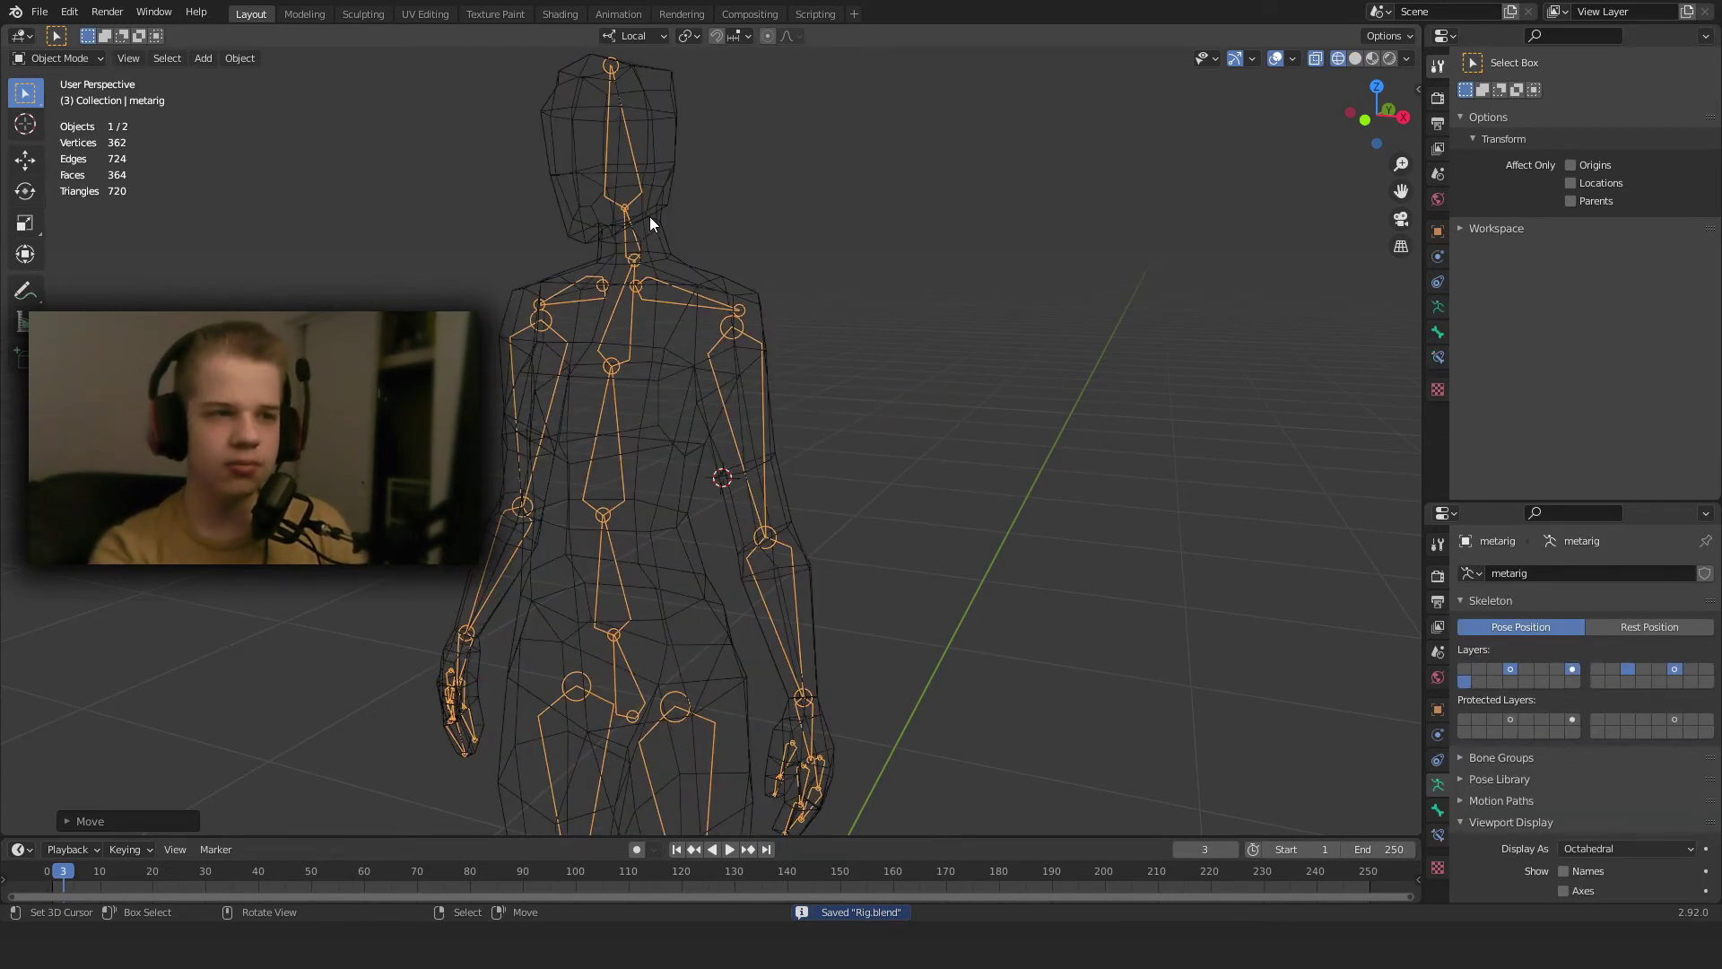
click(739, 518)
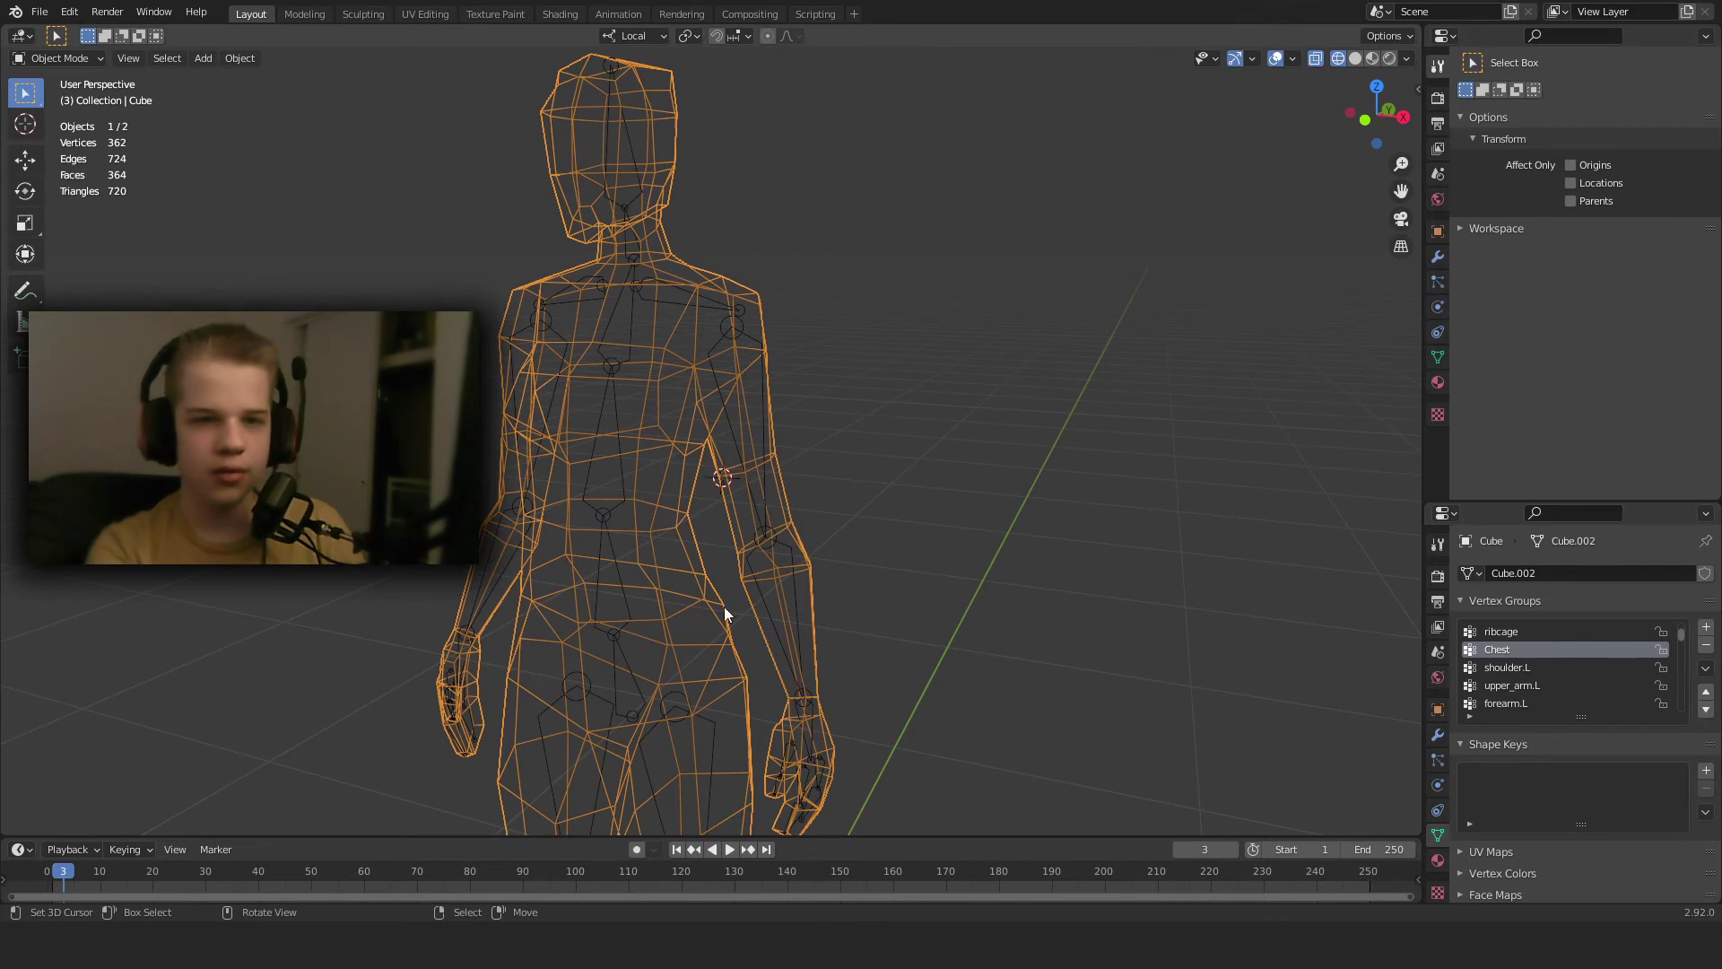
click(563, 335)
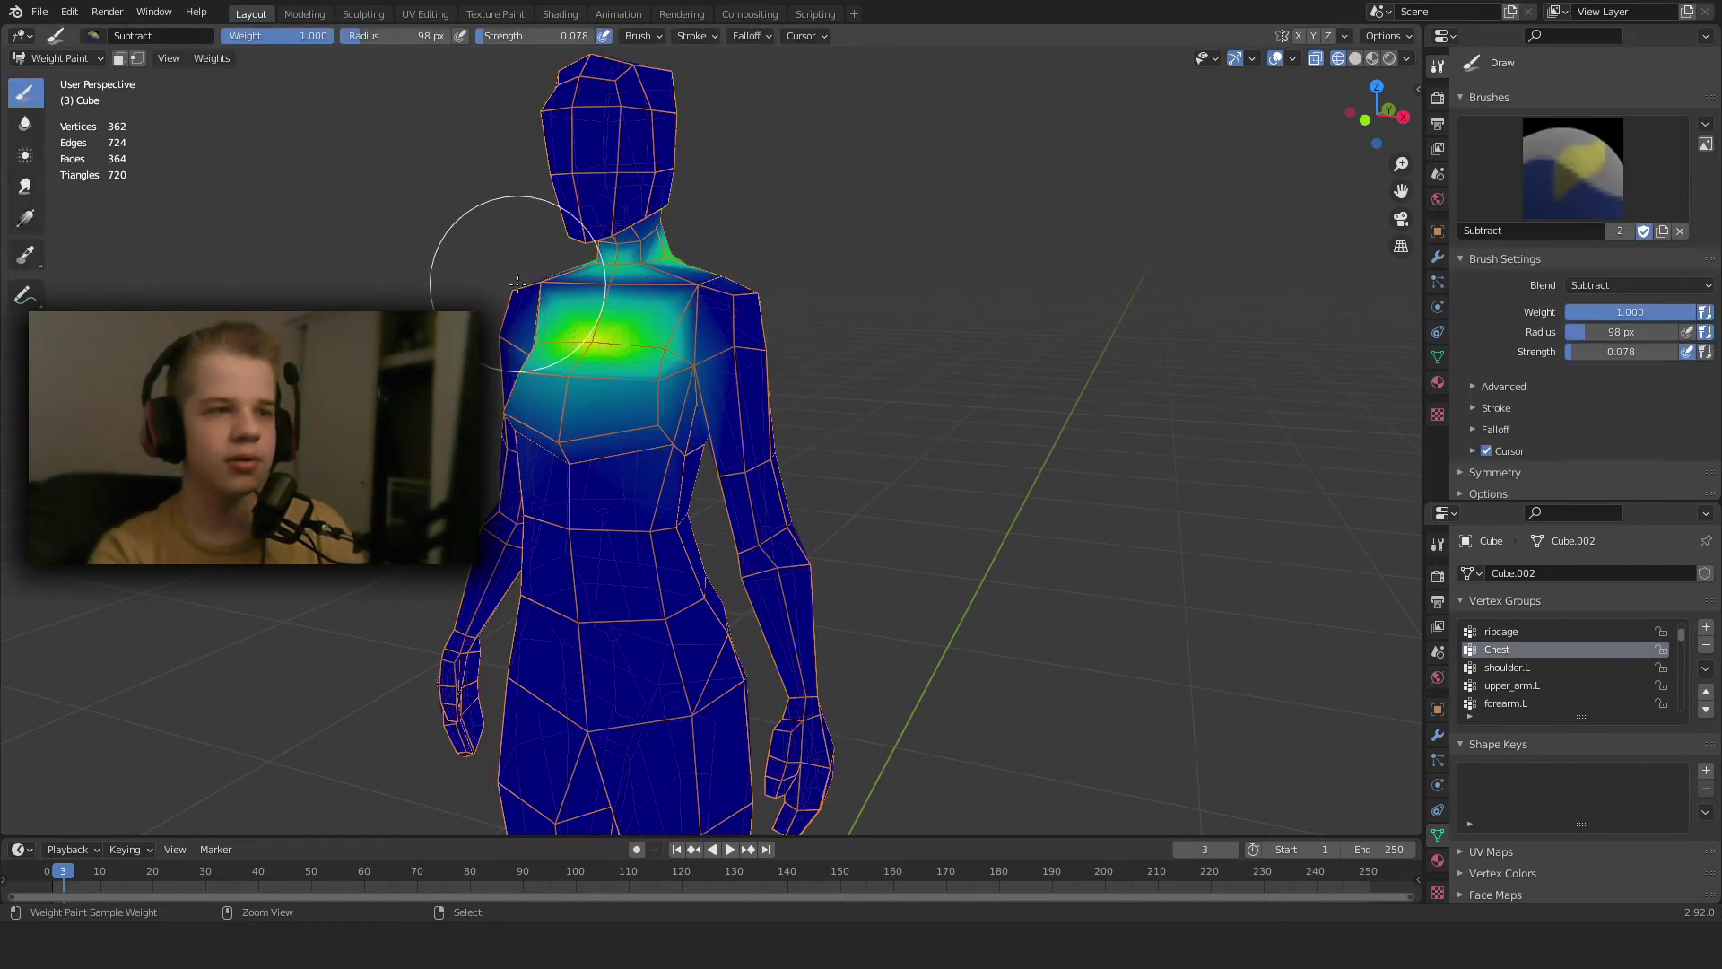
middle_drag(631, 336, 577, 338)
key(z)
click(638, 337)
mouse_move(717, 333)
middle_down()
mouse_move(769, 350)
mouse_move(736, 352)
mouse_move(736, 377)
middle_up()
Select the metarig in wireframe and enter Pose Mode in the right orthographic view with no bones selected.
key(ctrl+Tab)
key(z)
click(686, 369)
right_click(681, 354)
key(ctrl+Tab)
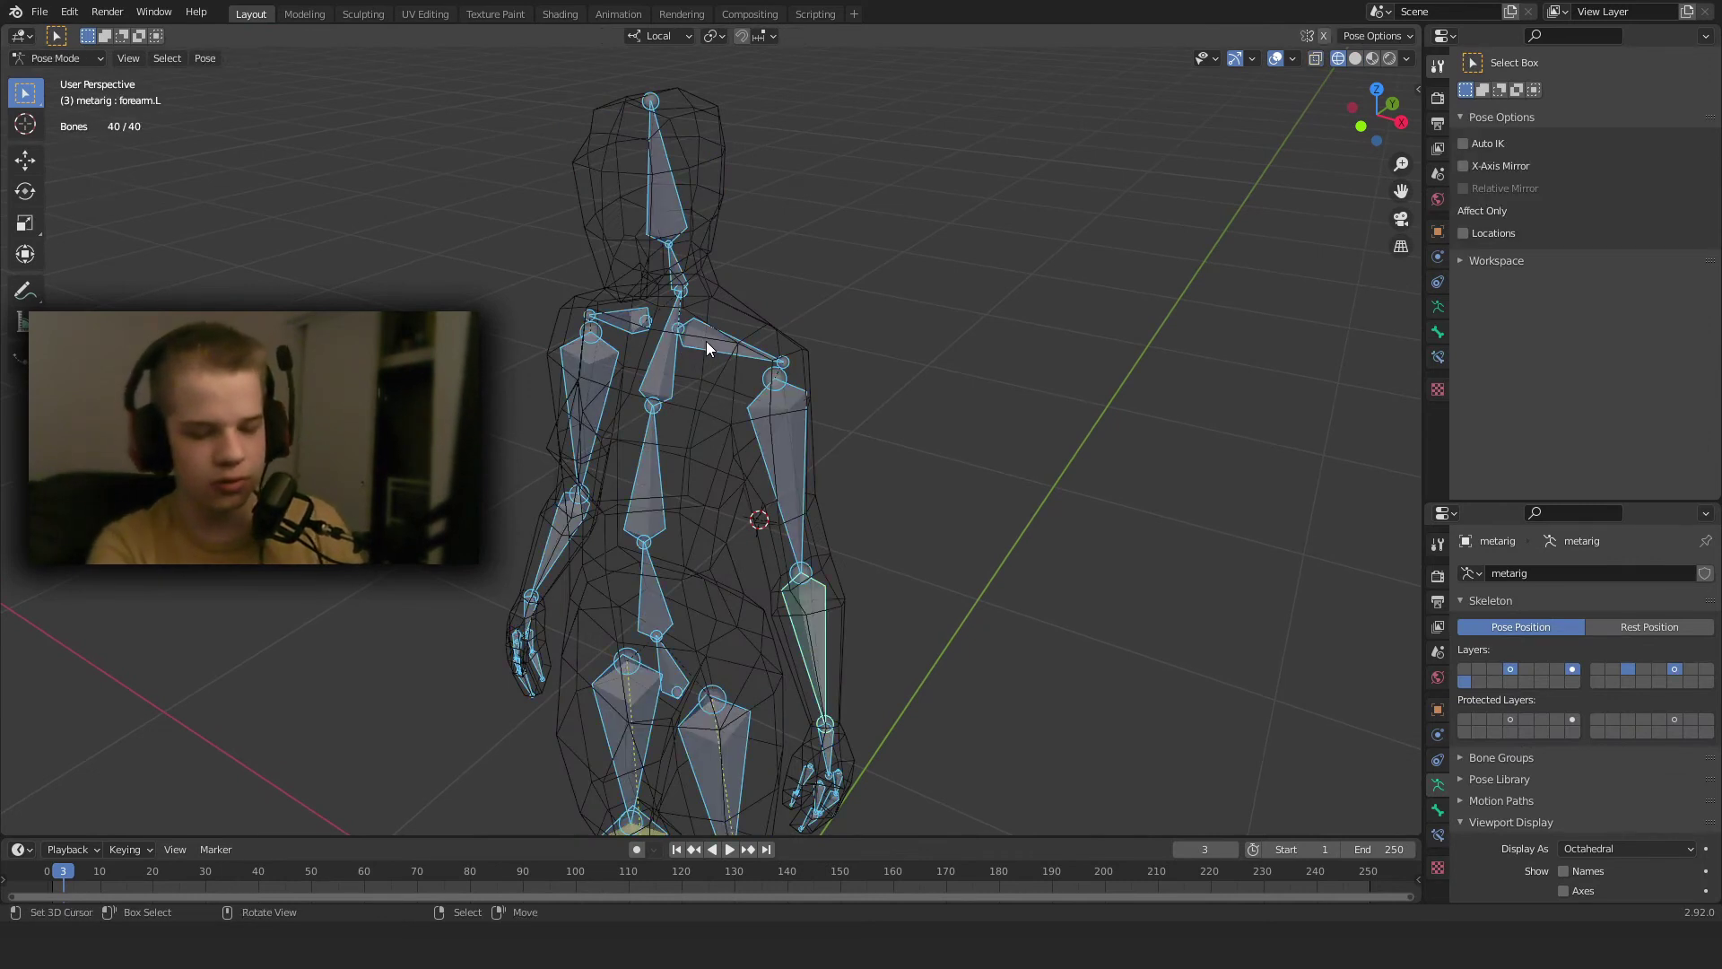
key(KP_3)
key(alt+a)
Rotate the Chest, ribcage and lower torso bones so that the upper body bends strongly backward.
click(734, 386)
key(r)
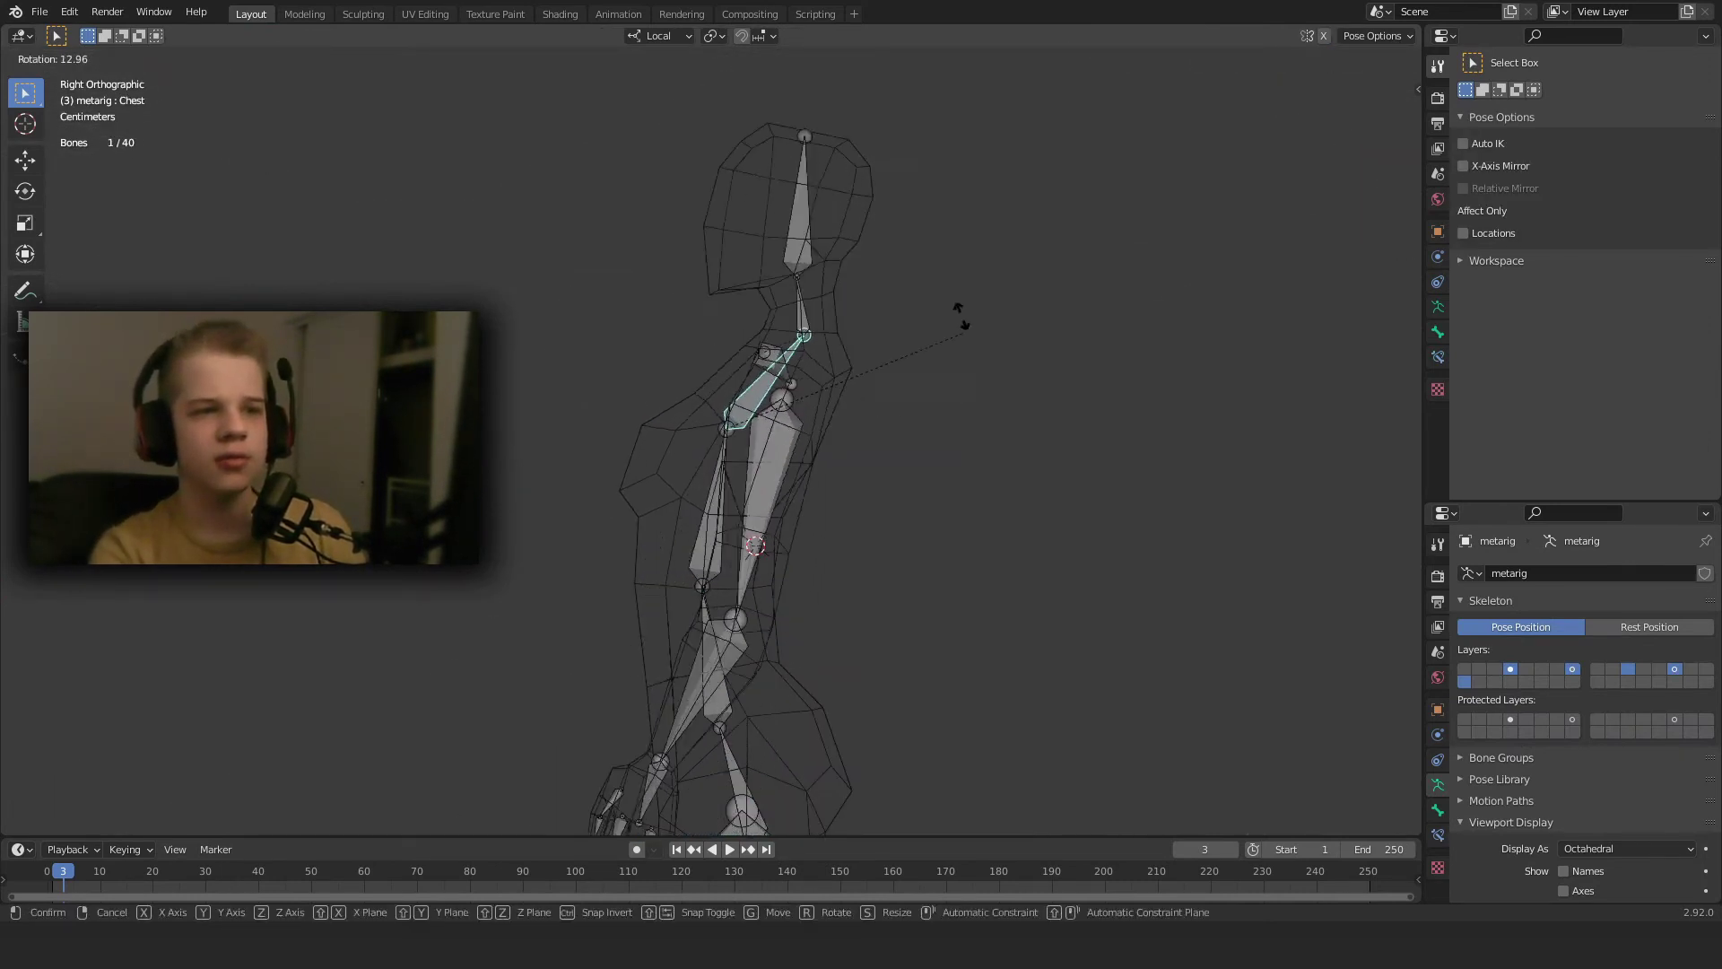
click(929, 484)
key(r)
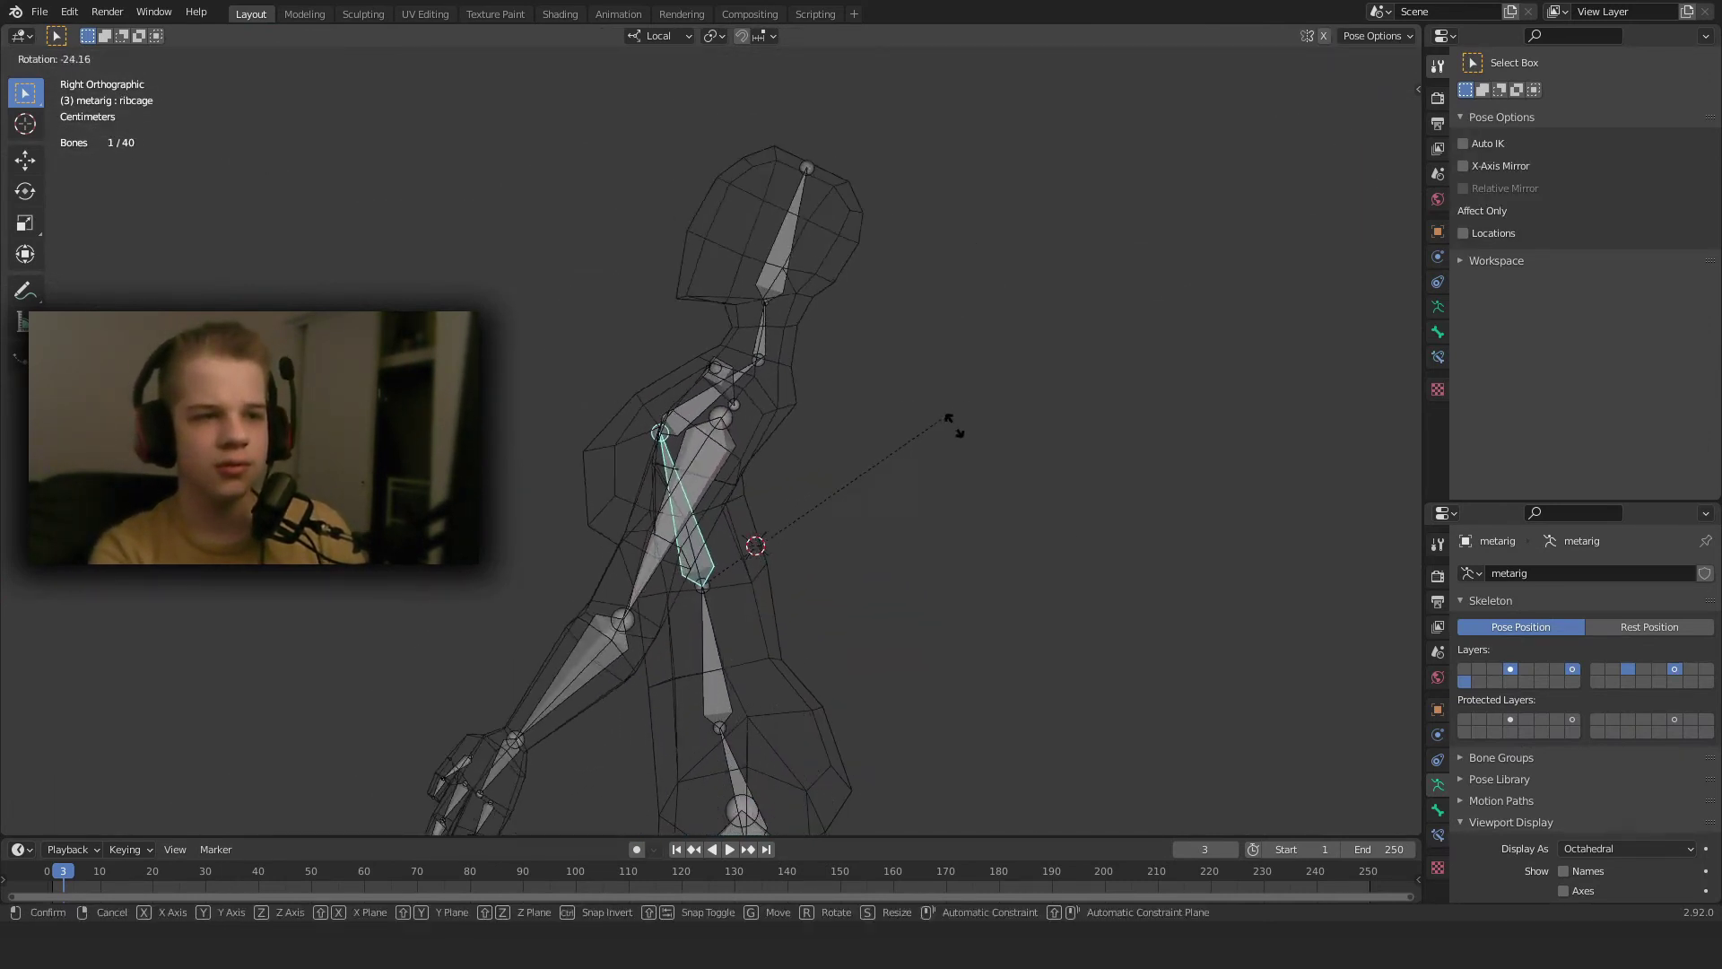
click(947, 442)
shift+scroll(779, 623, down, 5)
right_click(718, 565)
key(r)
click(813, 483)
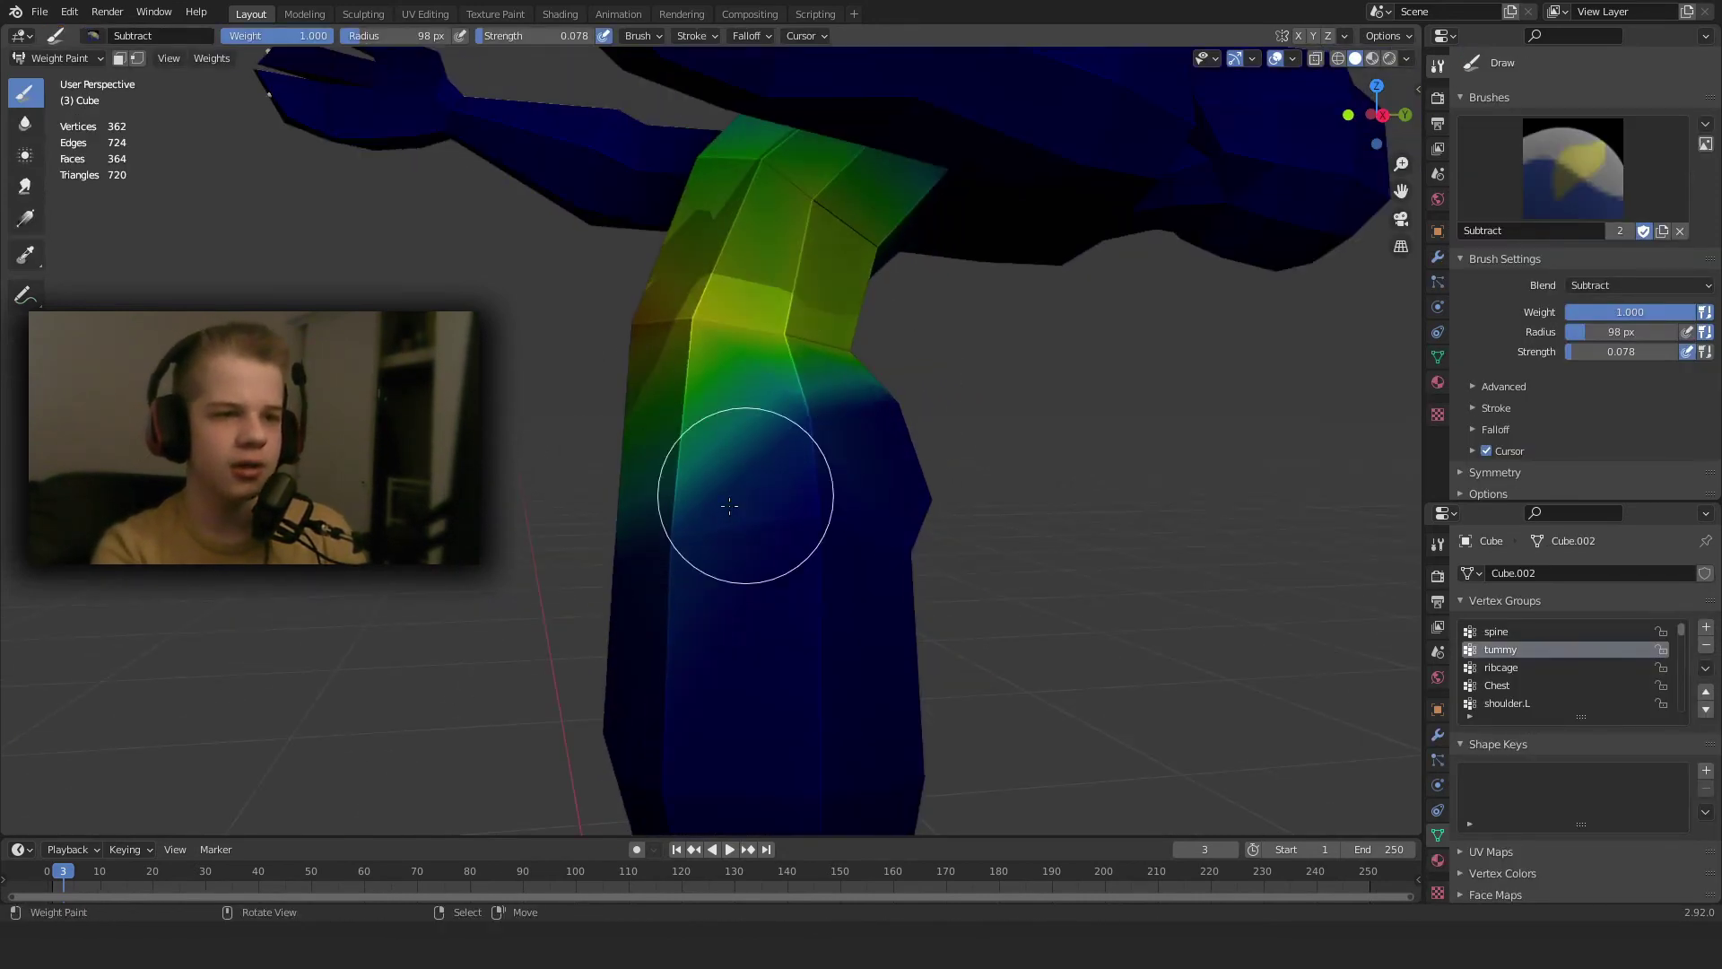
Subtract the tummy group's weights from both hips using the Subtract brush at strength 0.078.
drag(857, 416, 778, 442)
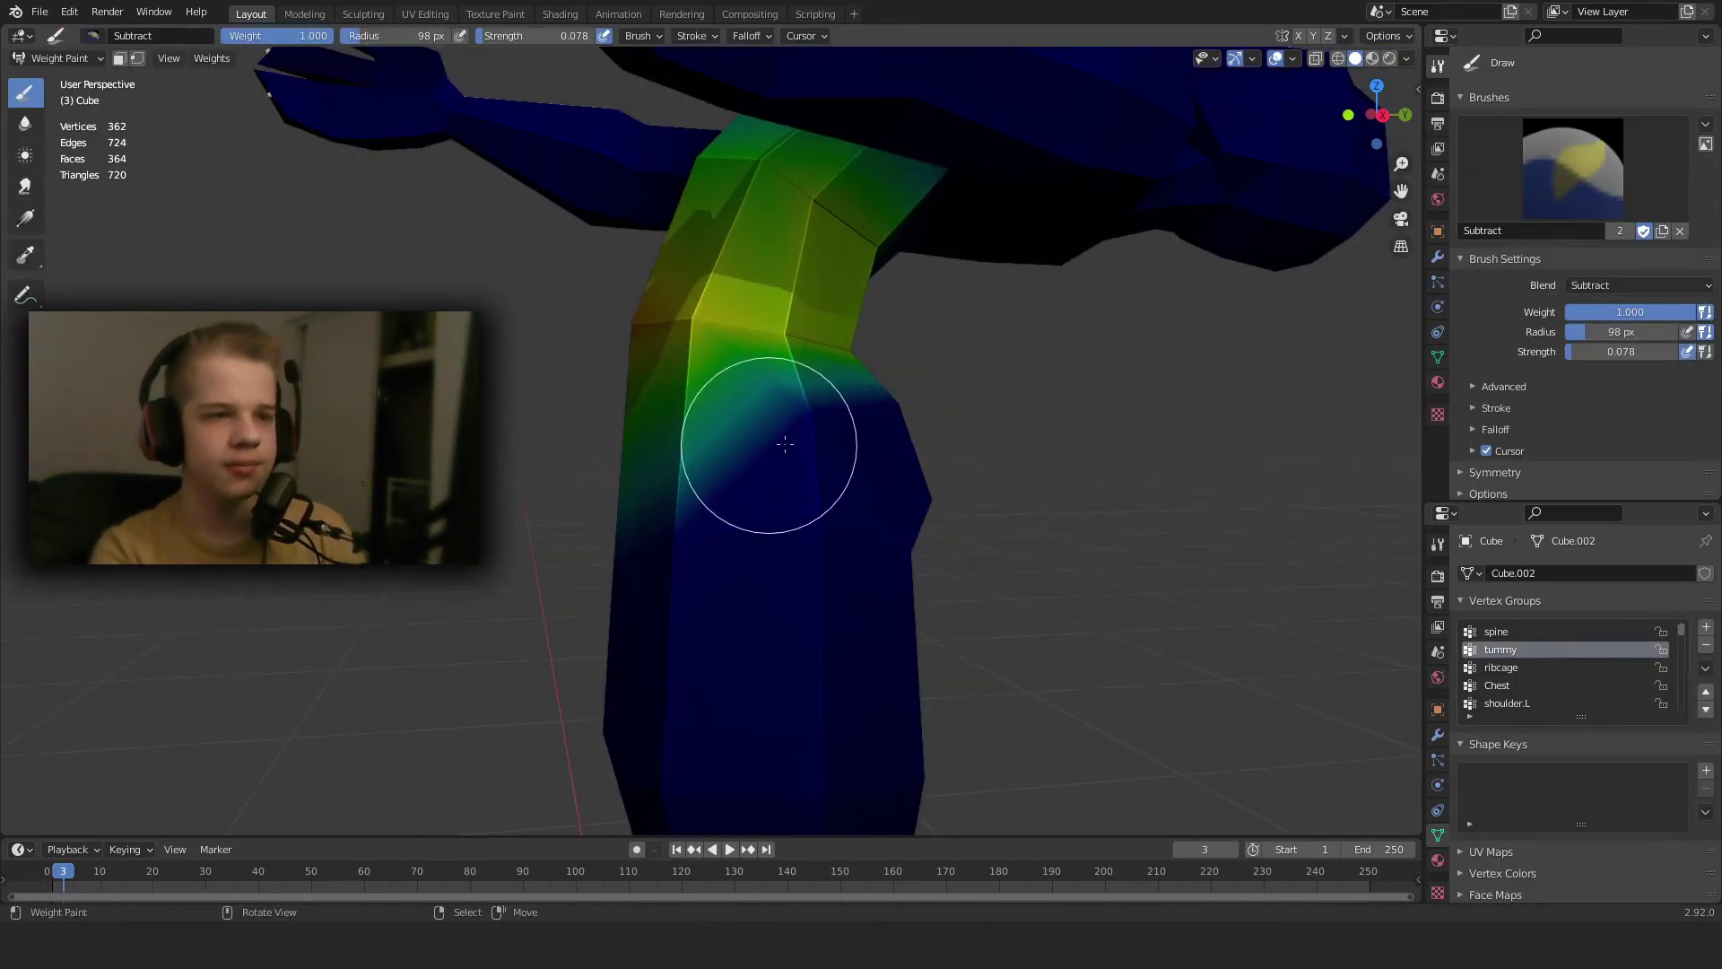
middle_drag(884, 444, 663, 438)
drag(733, 396, 940, 450)
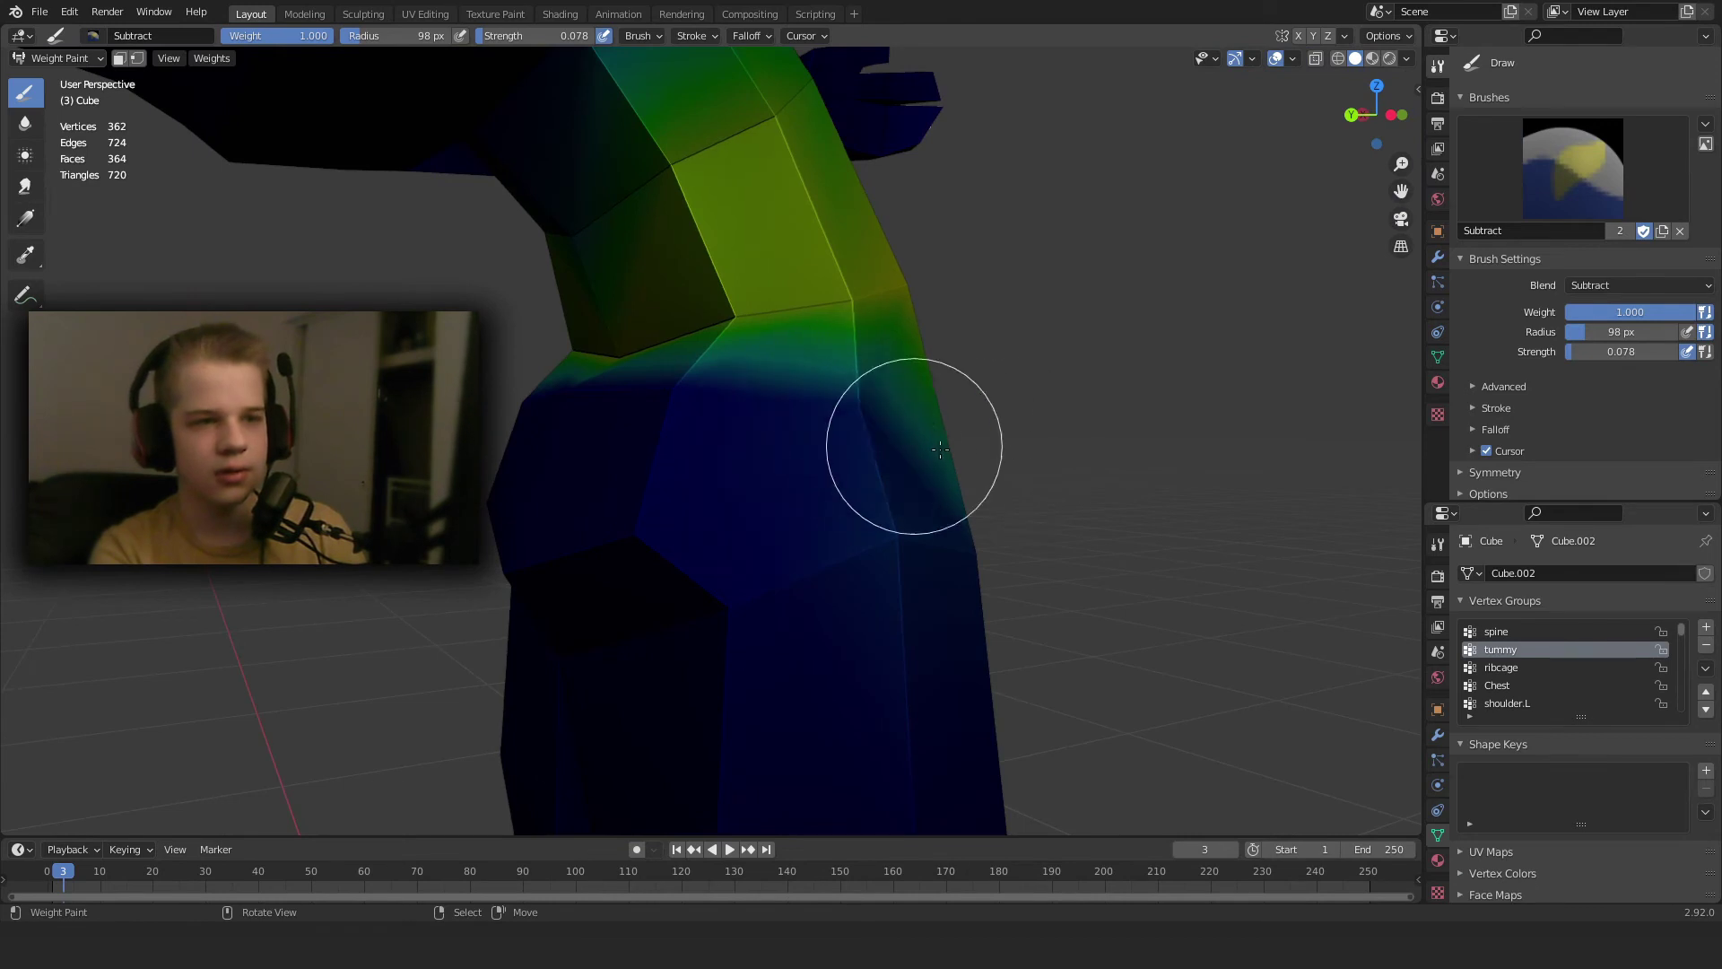
scroll(901, 542, down, 5)
middle_drag(999, 615, 635, 466)
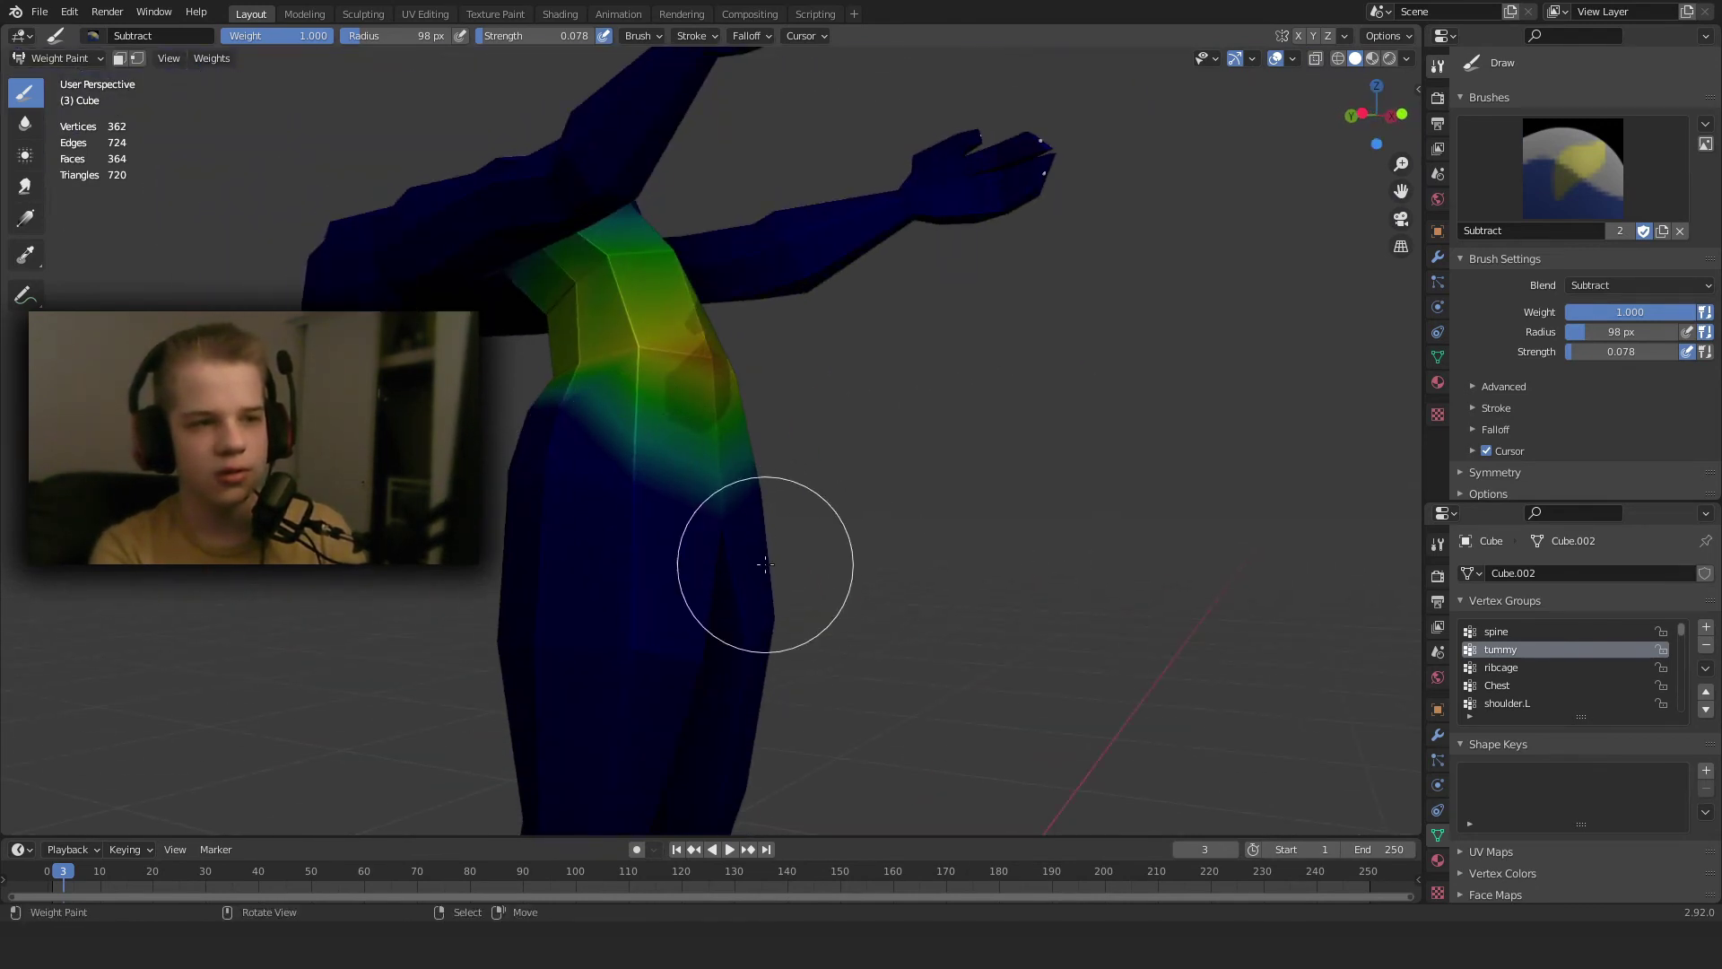
middle_drag(765, 563, 730, 508)
Make the spine vertex group active and switch to the Draw brush with weight 1.000 and strength 0.070.
click(1506, 632)
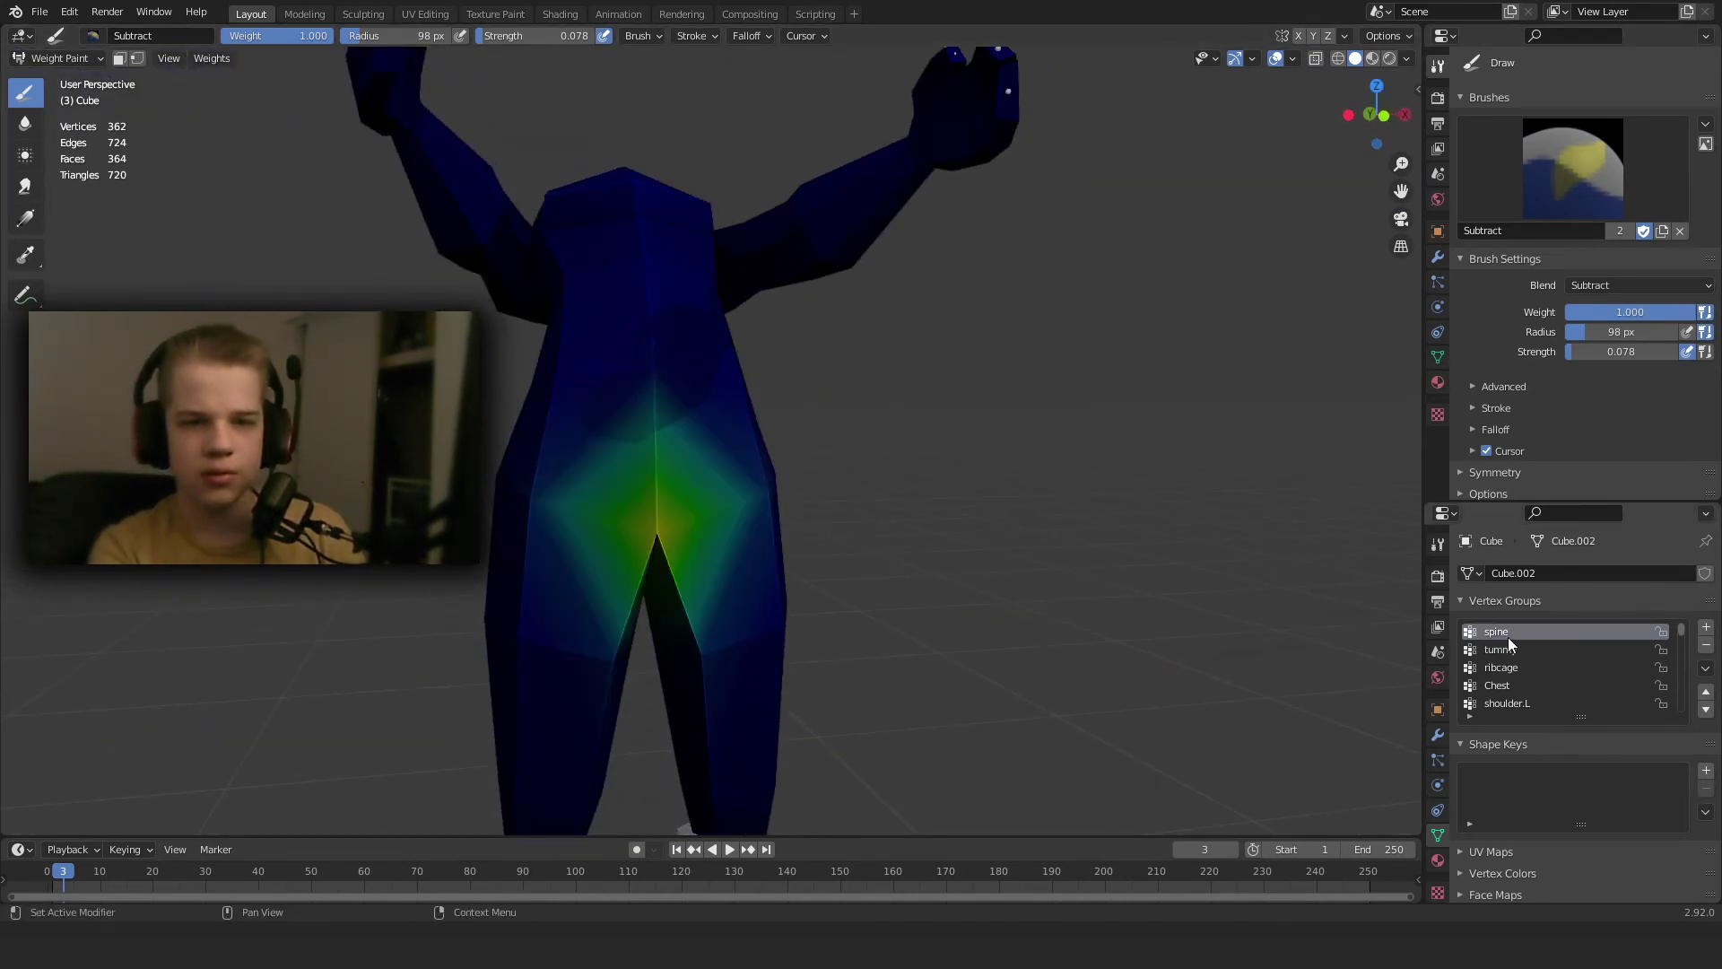
middle_drag(987, 583, 806, 557)
middle_drag(898, 563, 904, 565)
middle_drag(1118, 565, 892, 552)
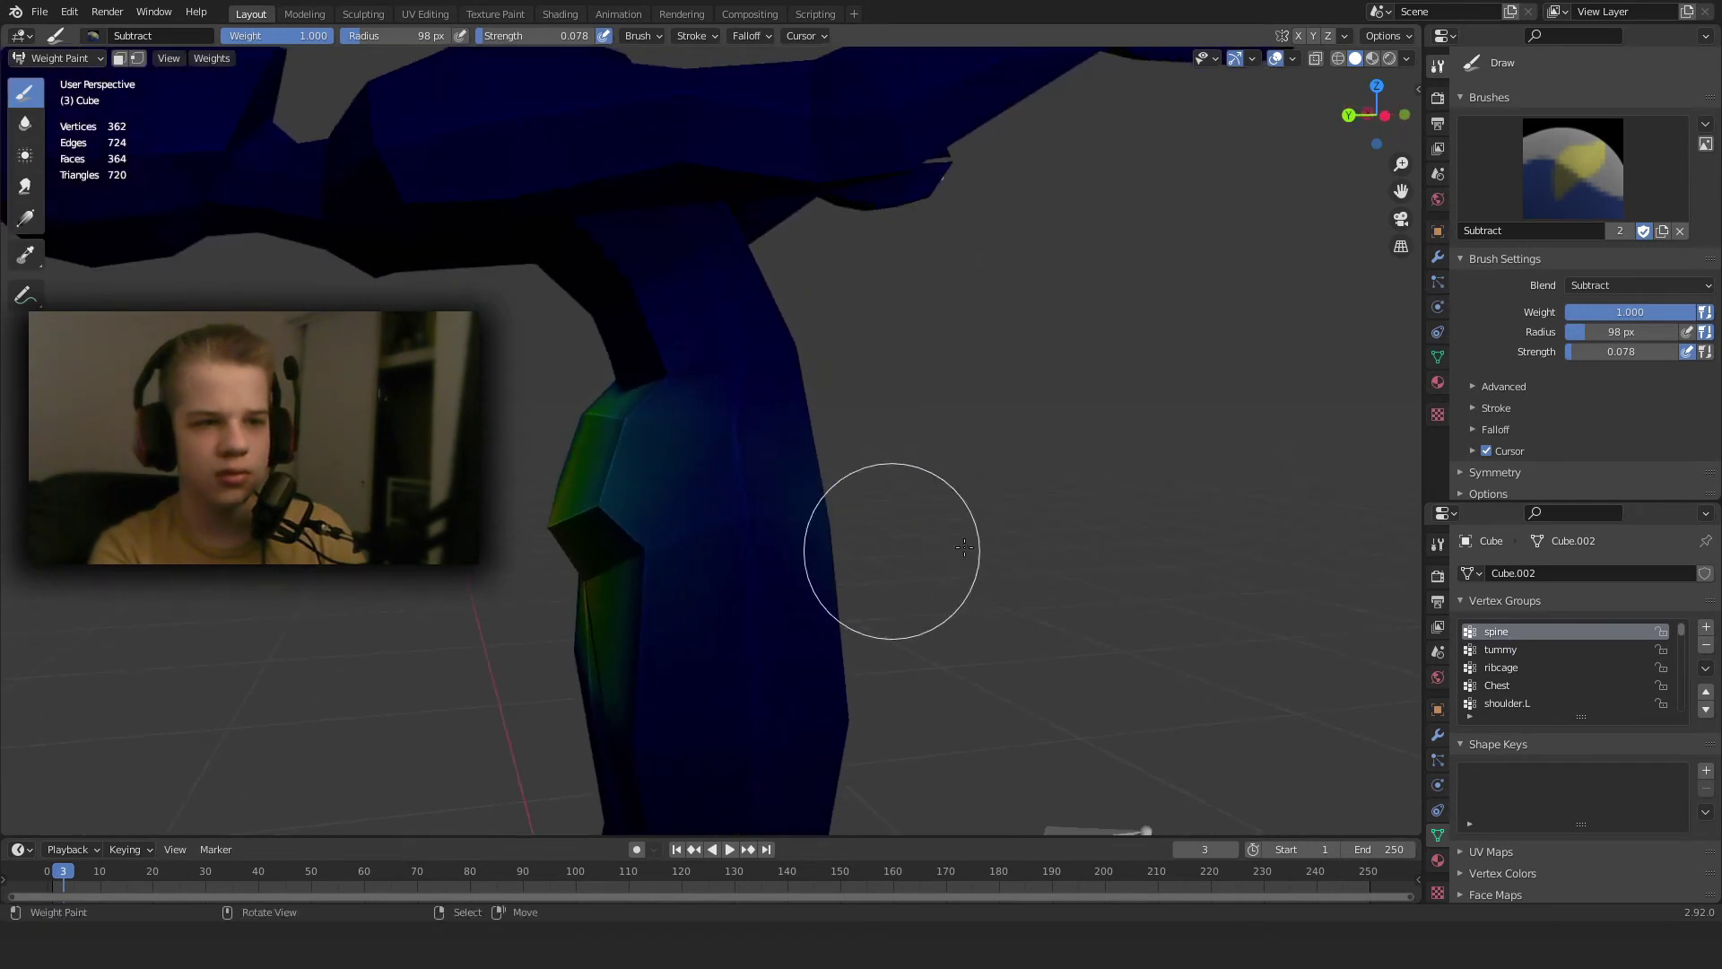
click(1588, 167)
click(1289, 264)
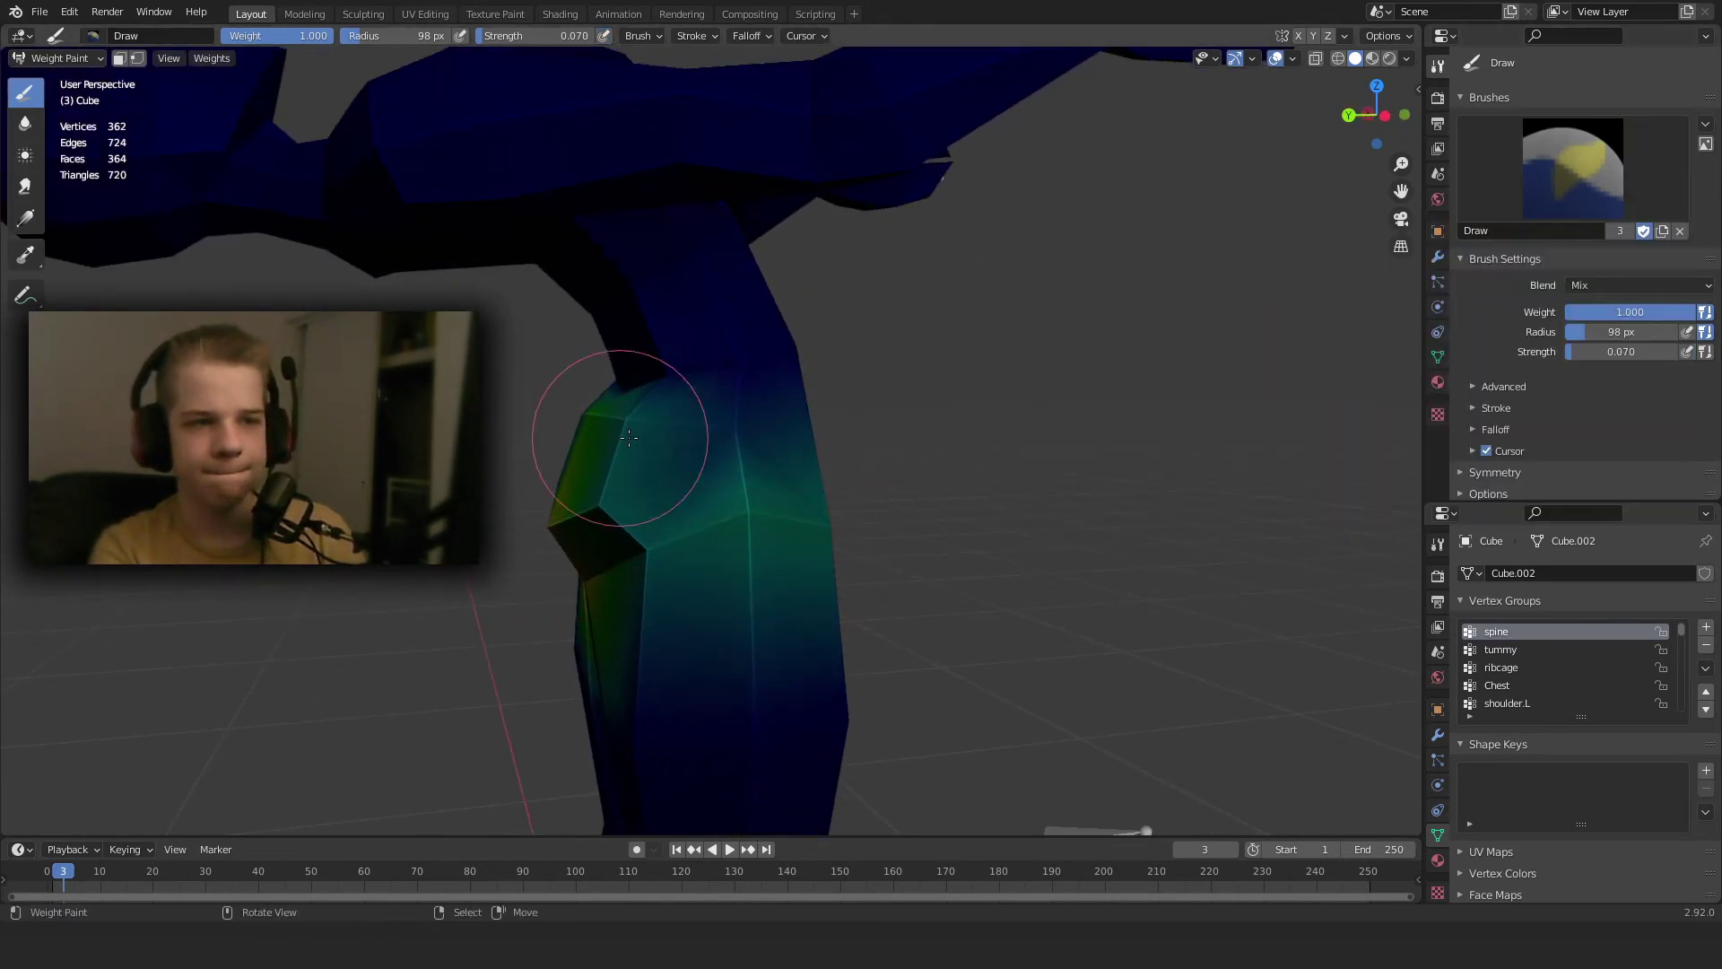
Paint spine group weight around both hips and the lower back with the Draw brush.
middle_drag(888, 453, 654, 445)
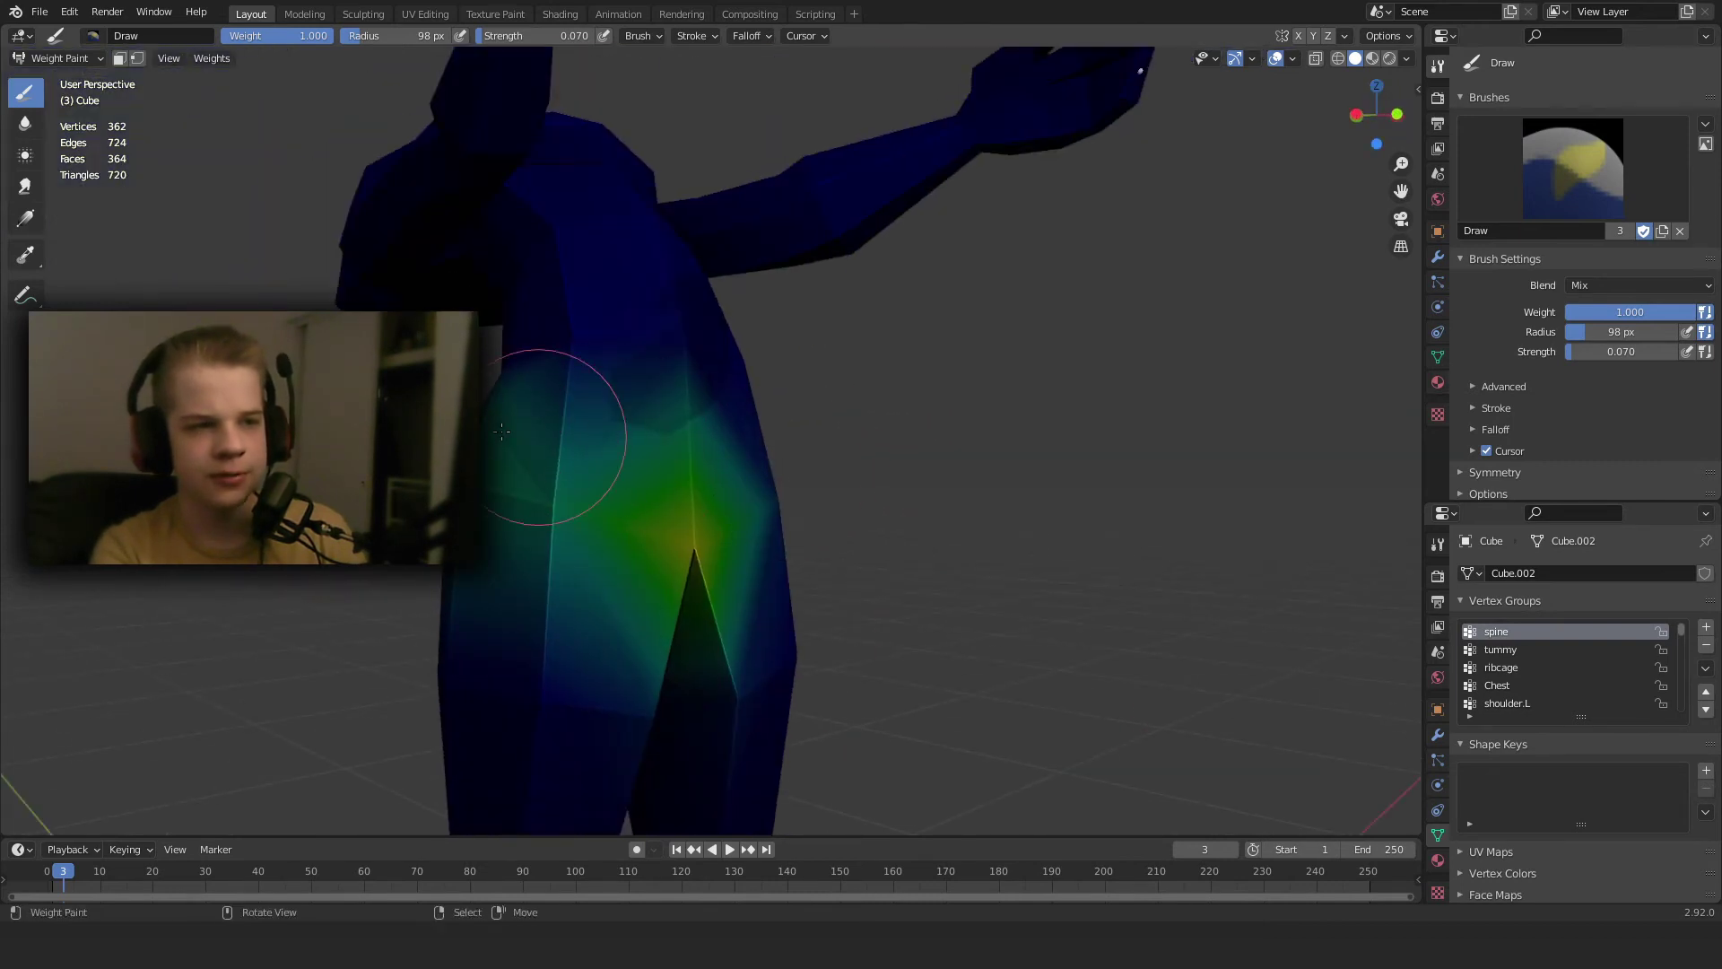
middle_drag(858, 467, 964, 488)
key(z)
click(642, 488)
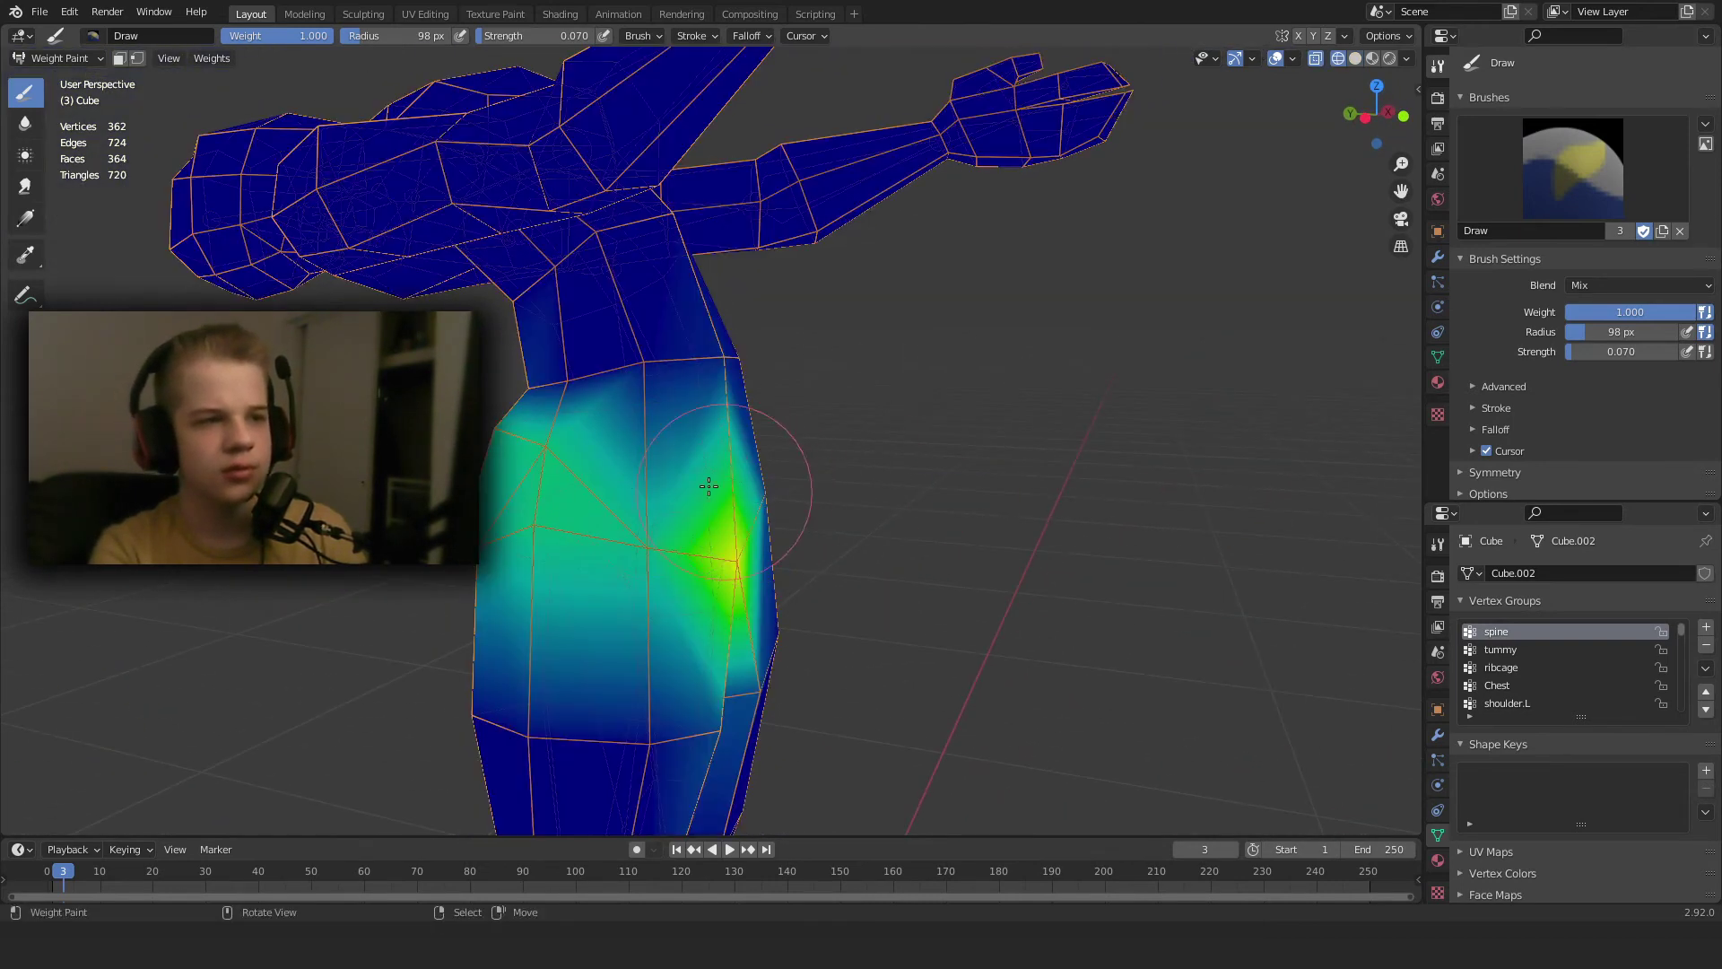
key(z)
mouse_move(704, 488)
middle_down()
mouse_move(592, 469)
mouse_move(585, 487)
middle_up()
click(683, 474)
mouse_move(790, 462)
mouse_down()
mouse_move(834, 427)
mouse_move(806, 458)
mouse_up()
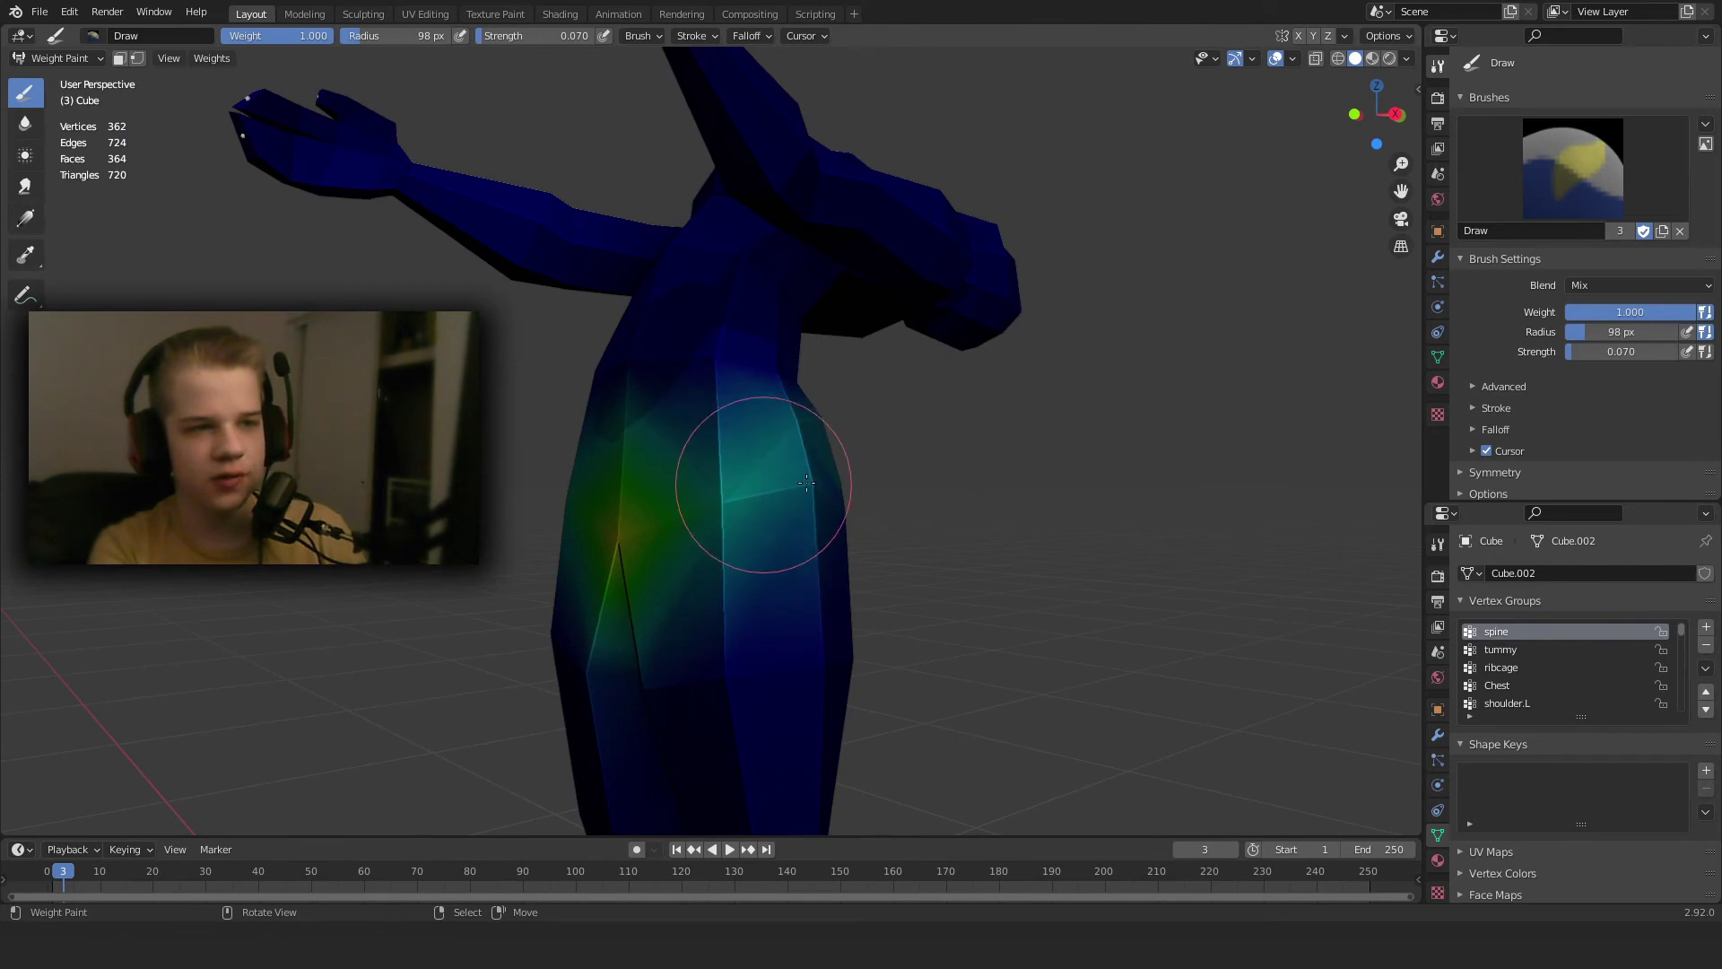
middle_drag(912, 499, 767, 489)
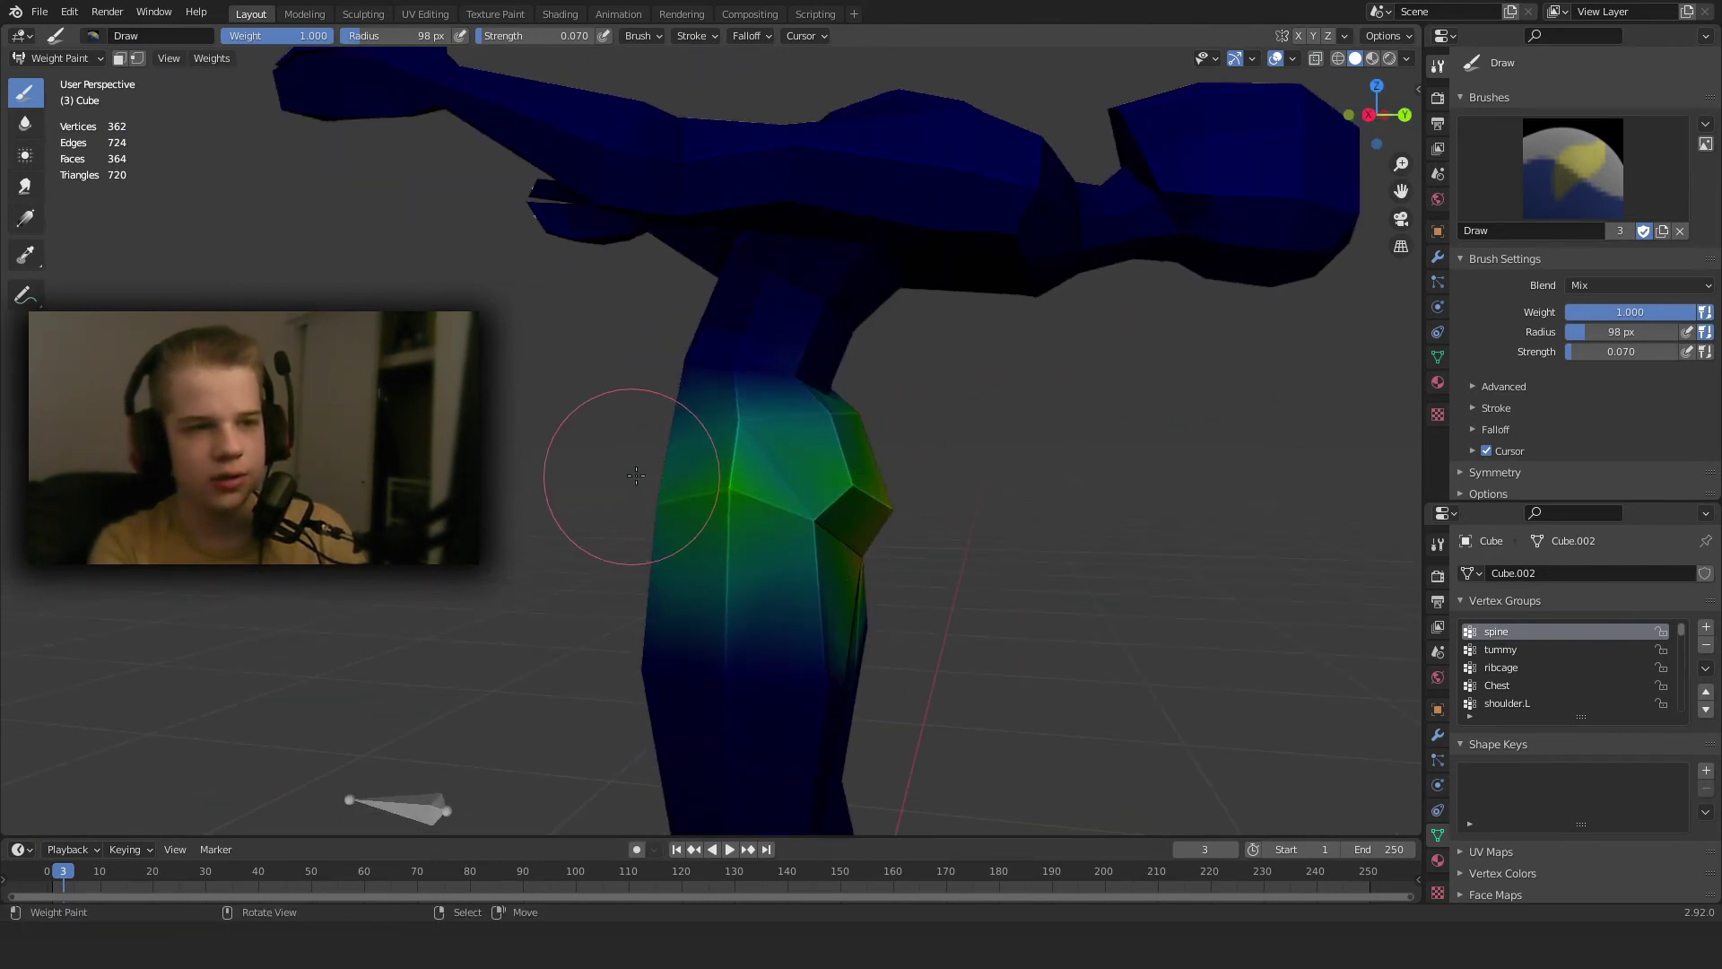
Show the model in wireframe and switch from weight painting the mesh to Pose Mode on the metarig.
scroll(592, 524, down, 5)
scroll(919, 530, up, 1)
key(z)
click(574, 531)
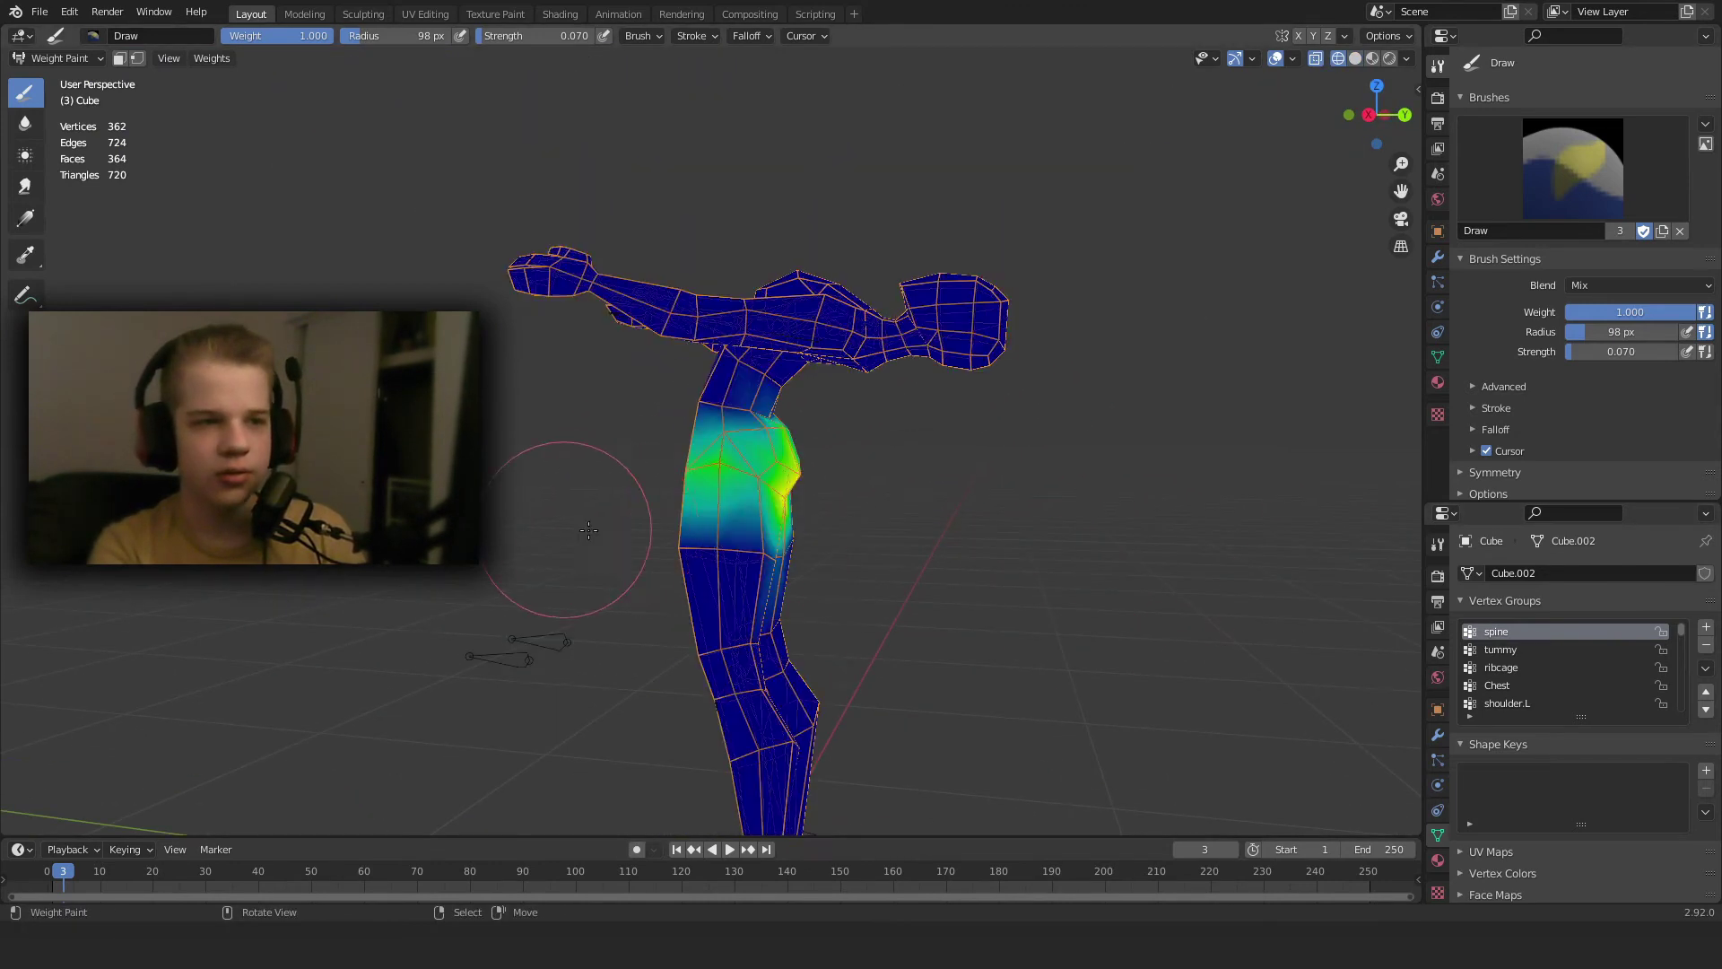
middle_drag(588, 530, 794, 535)
key(z)
key(ctrl+Tab)
key(z)
right_click(682, 455)
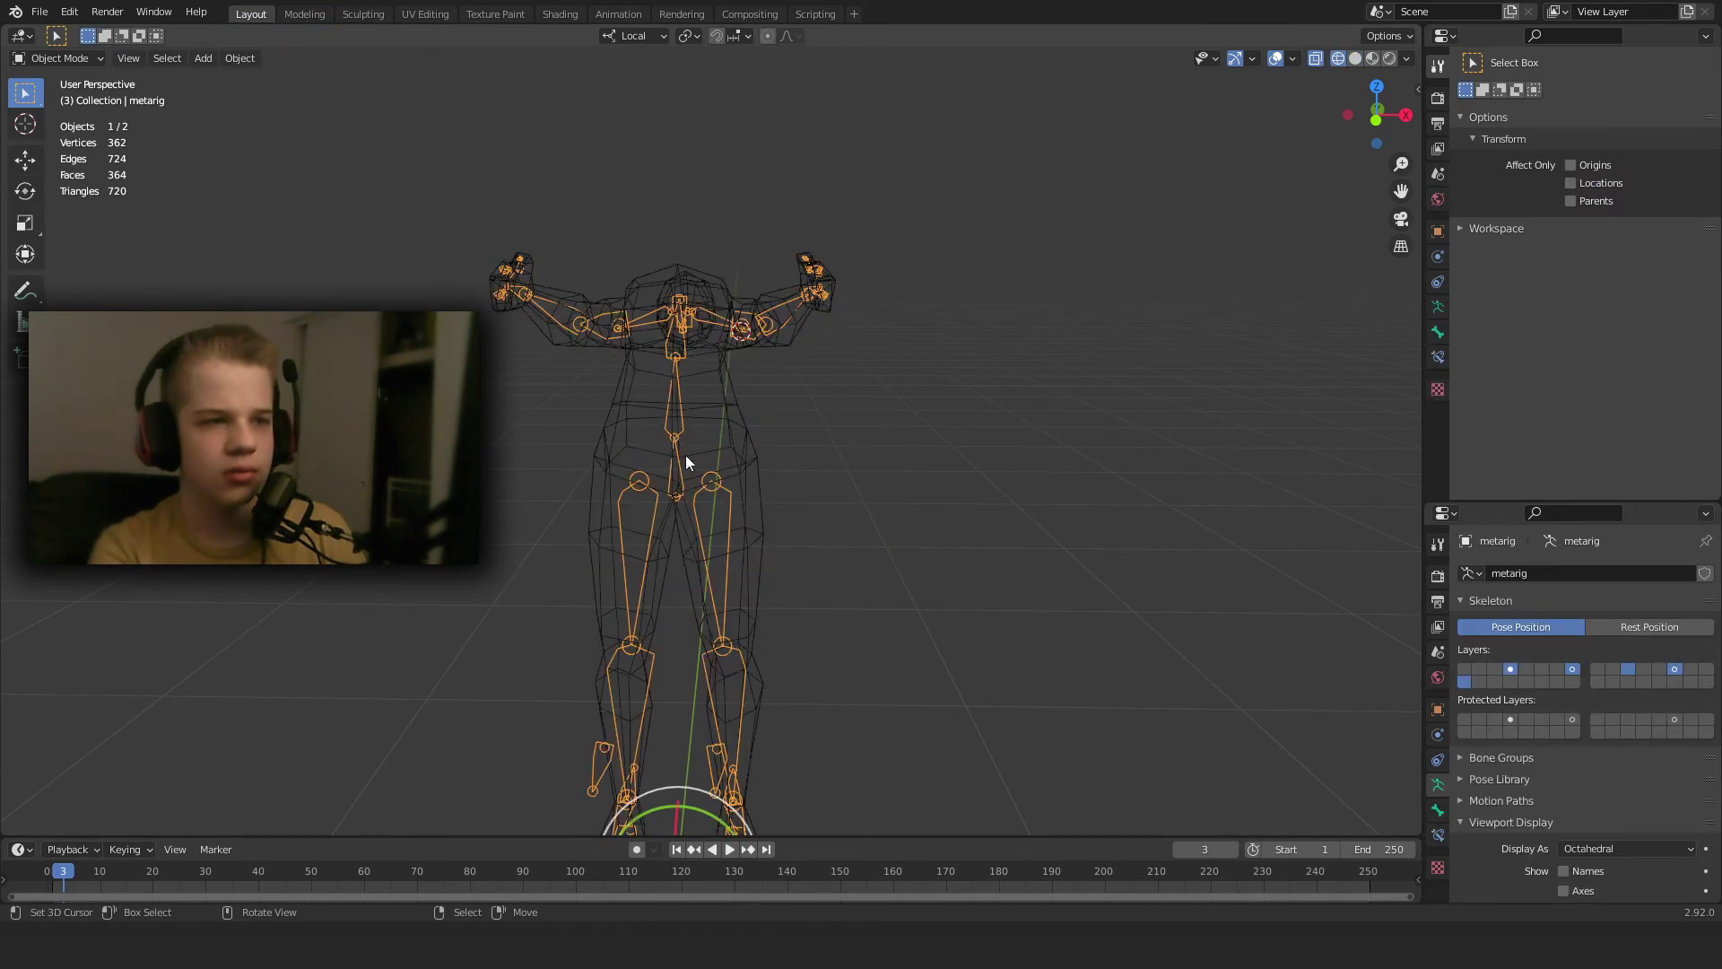
key(ctrl+Tab)
Rename the metarig's spine bone between the hips to Pelvis.
right_click(679, 443)
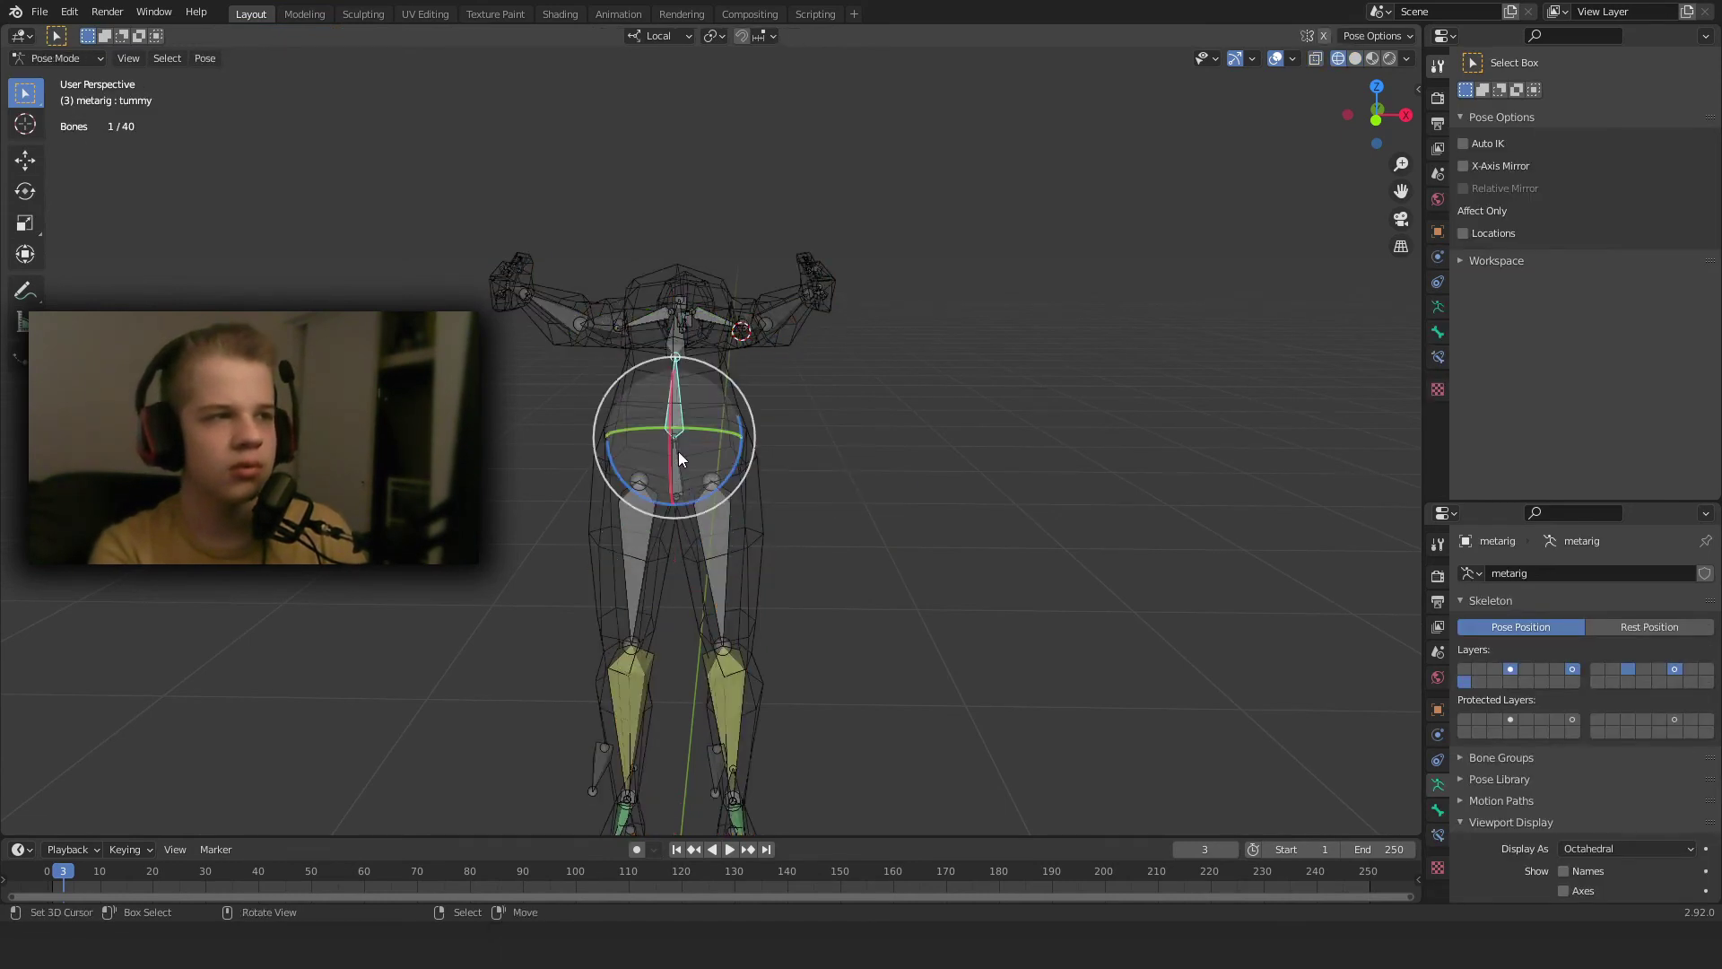
right_click(679, 481)
click(1438, 810)
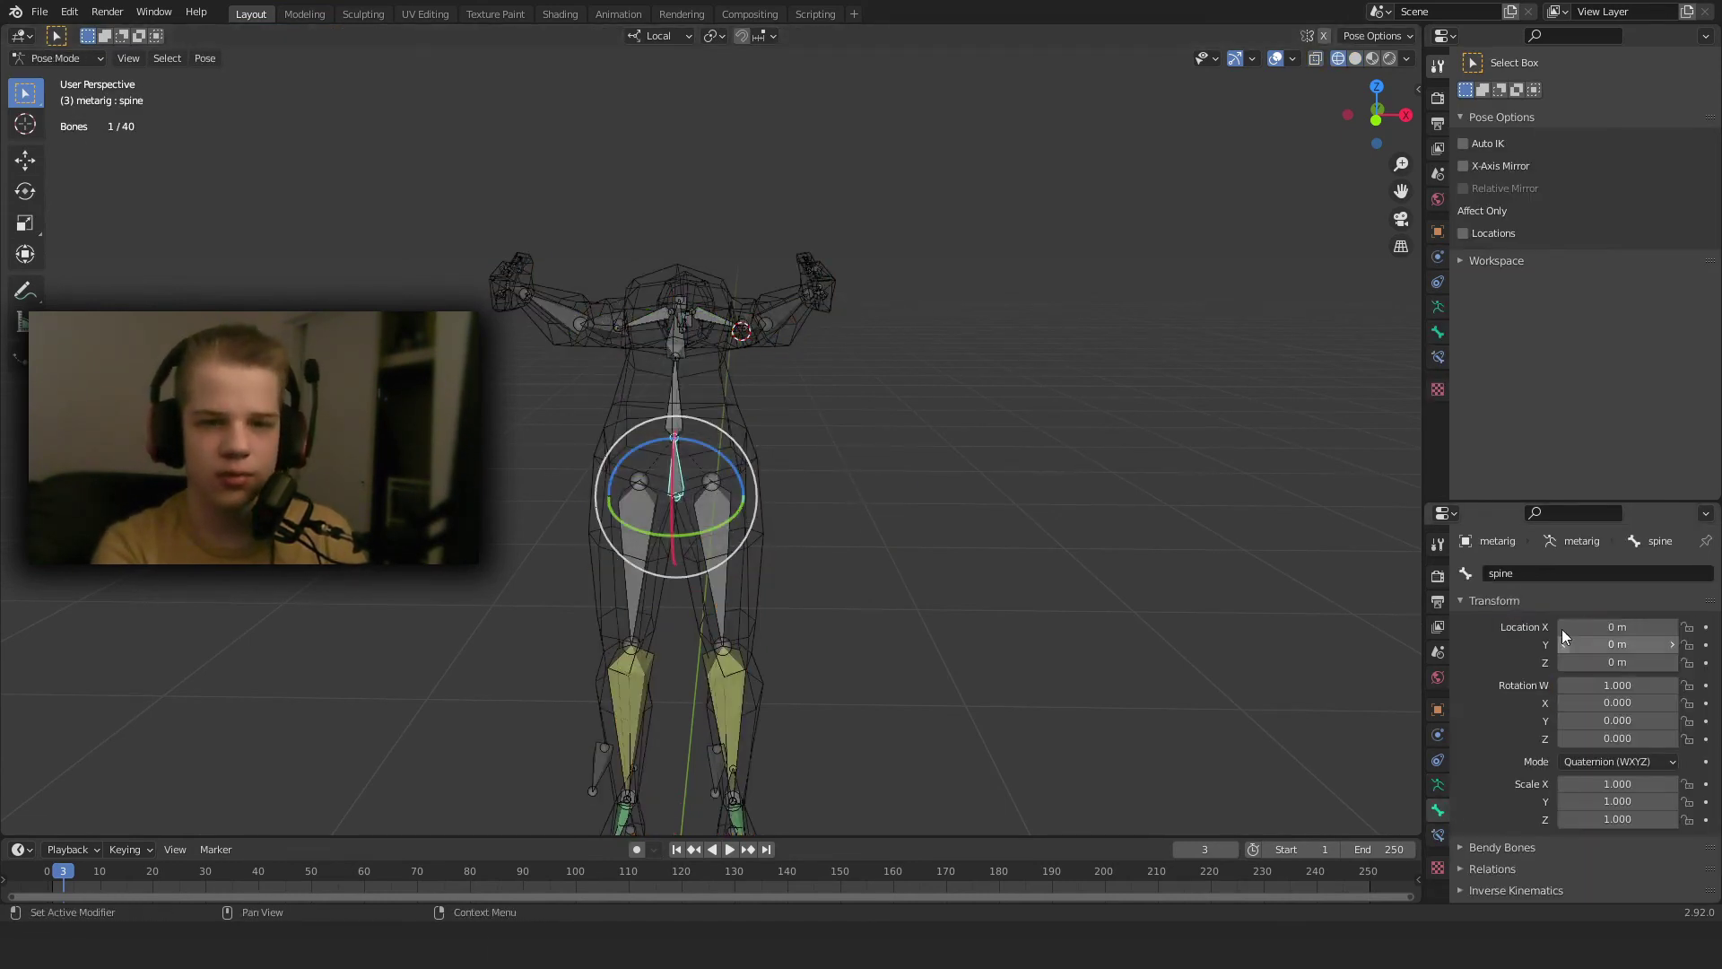
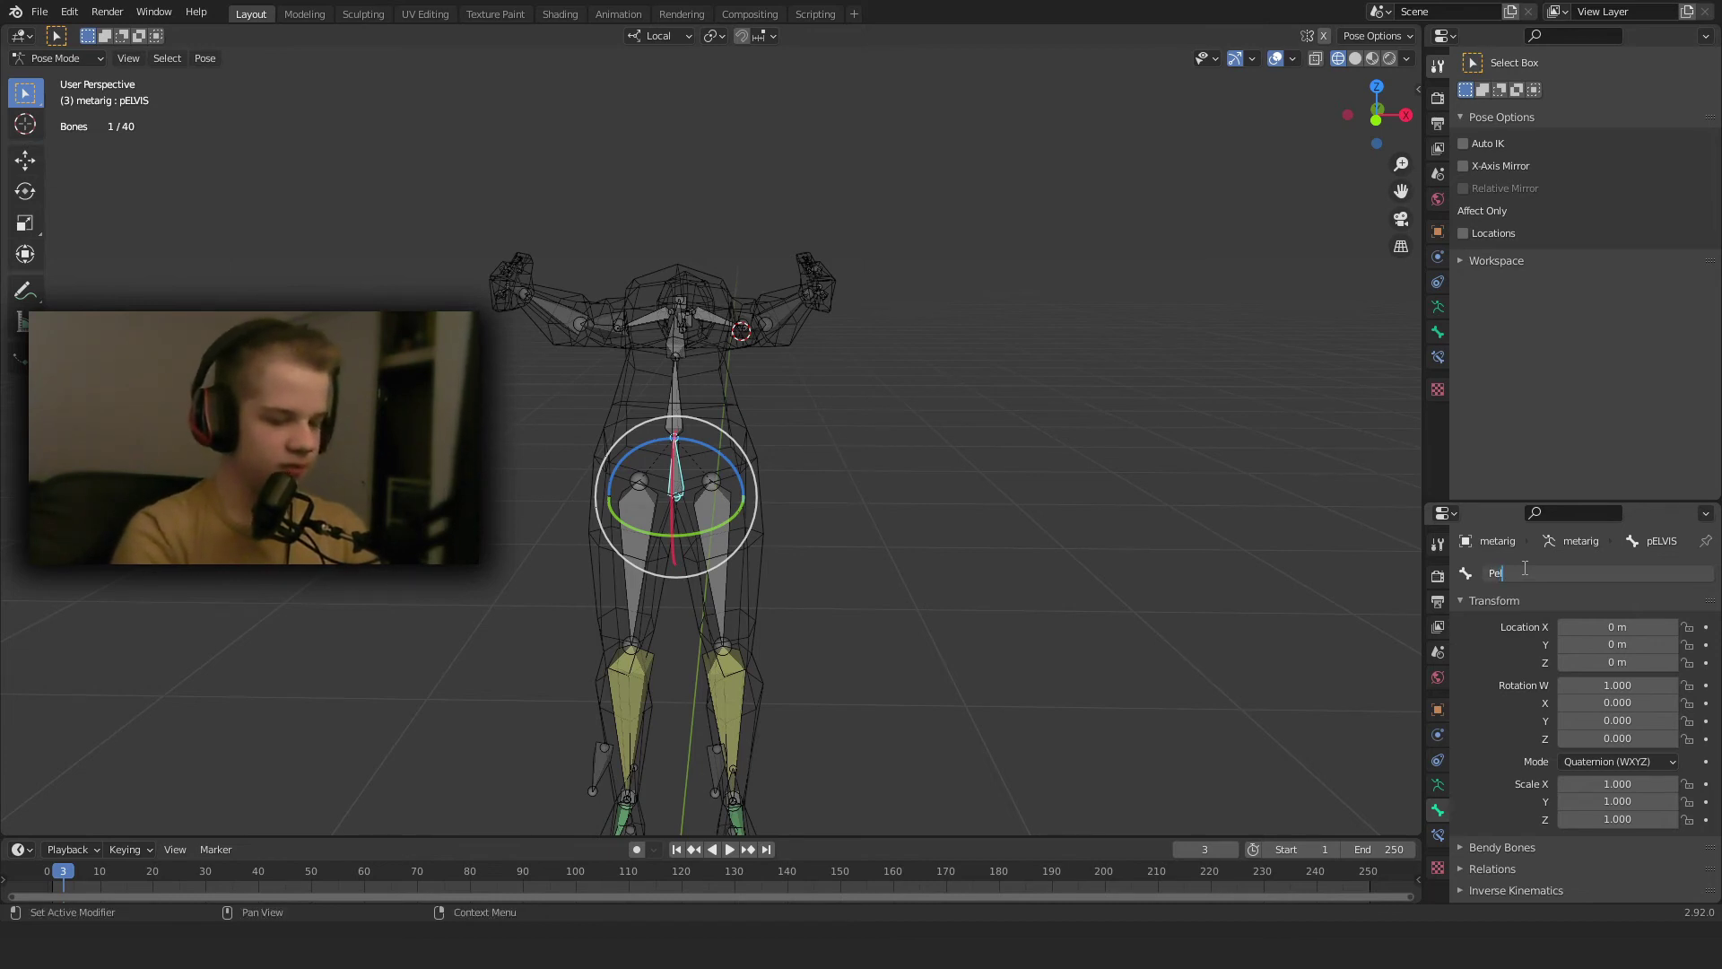
key(ctrl+Tab)
scroll(823, 412, up, 3)
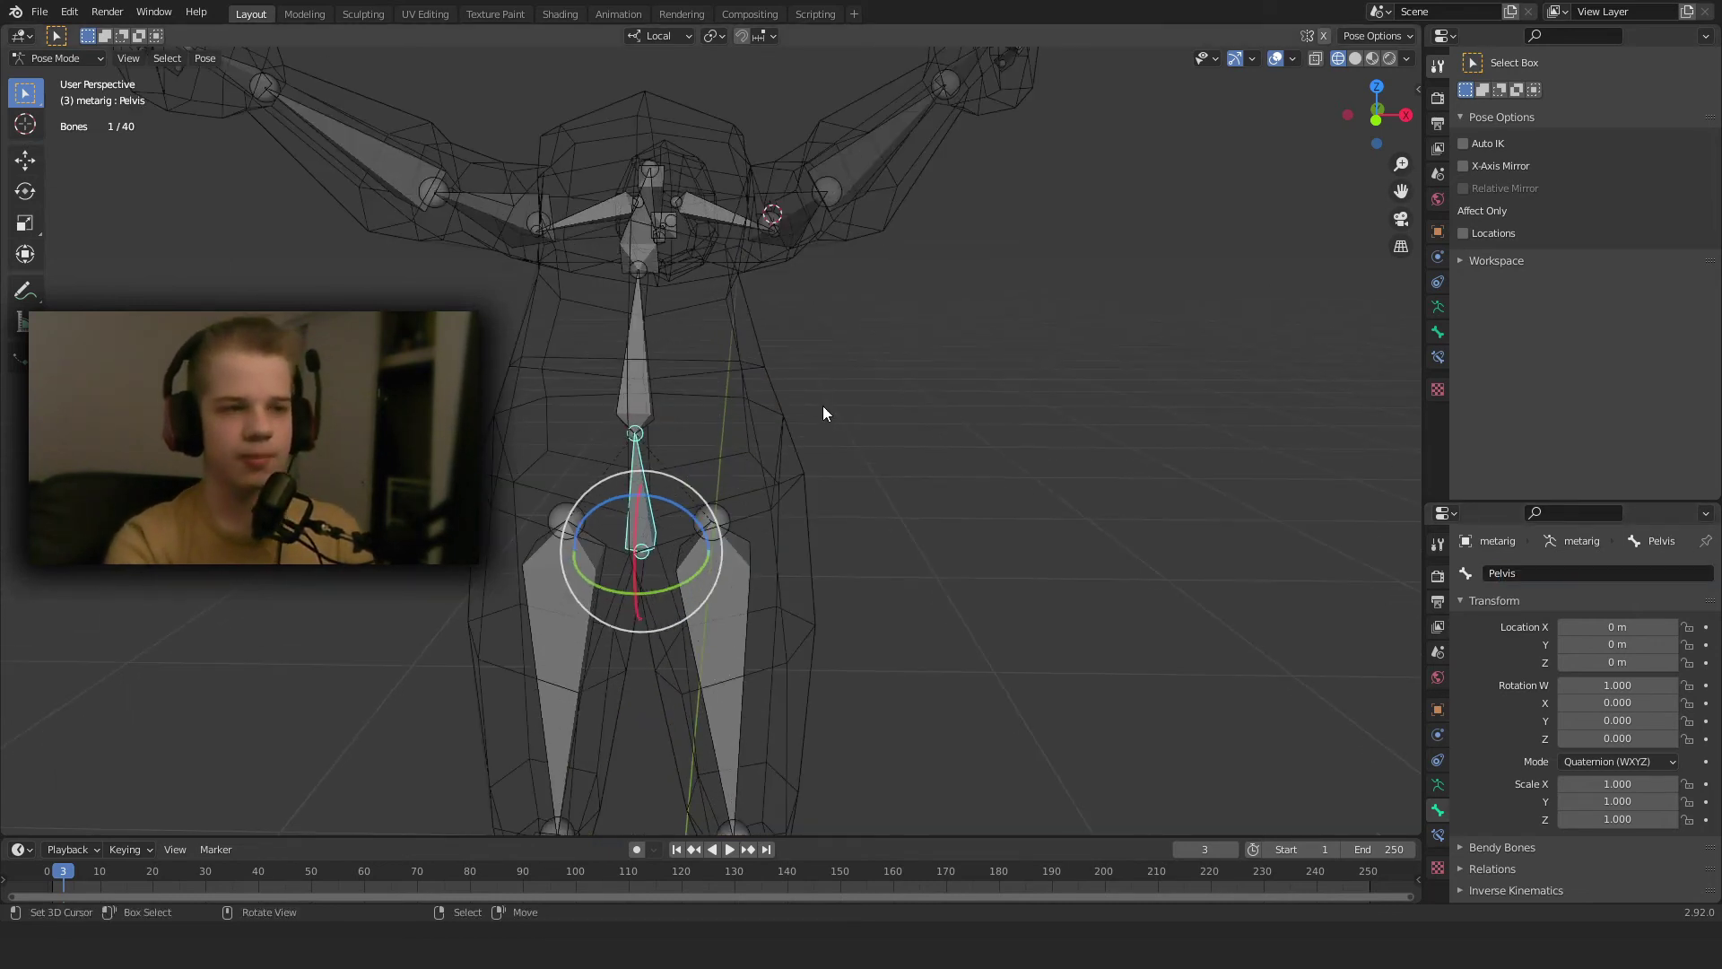
Clear the rotation of all the metarig's bones in Pose Mode and deselect them.
middle_drag(822, 412, 976, 525)
key(ctrl+Tab)
click(751, 352)
click(741, 176)
click(906, 522)
key(a)
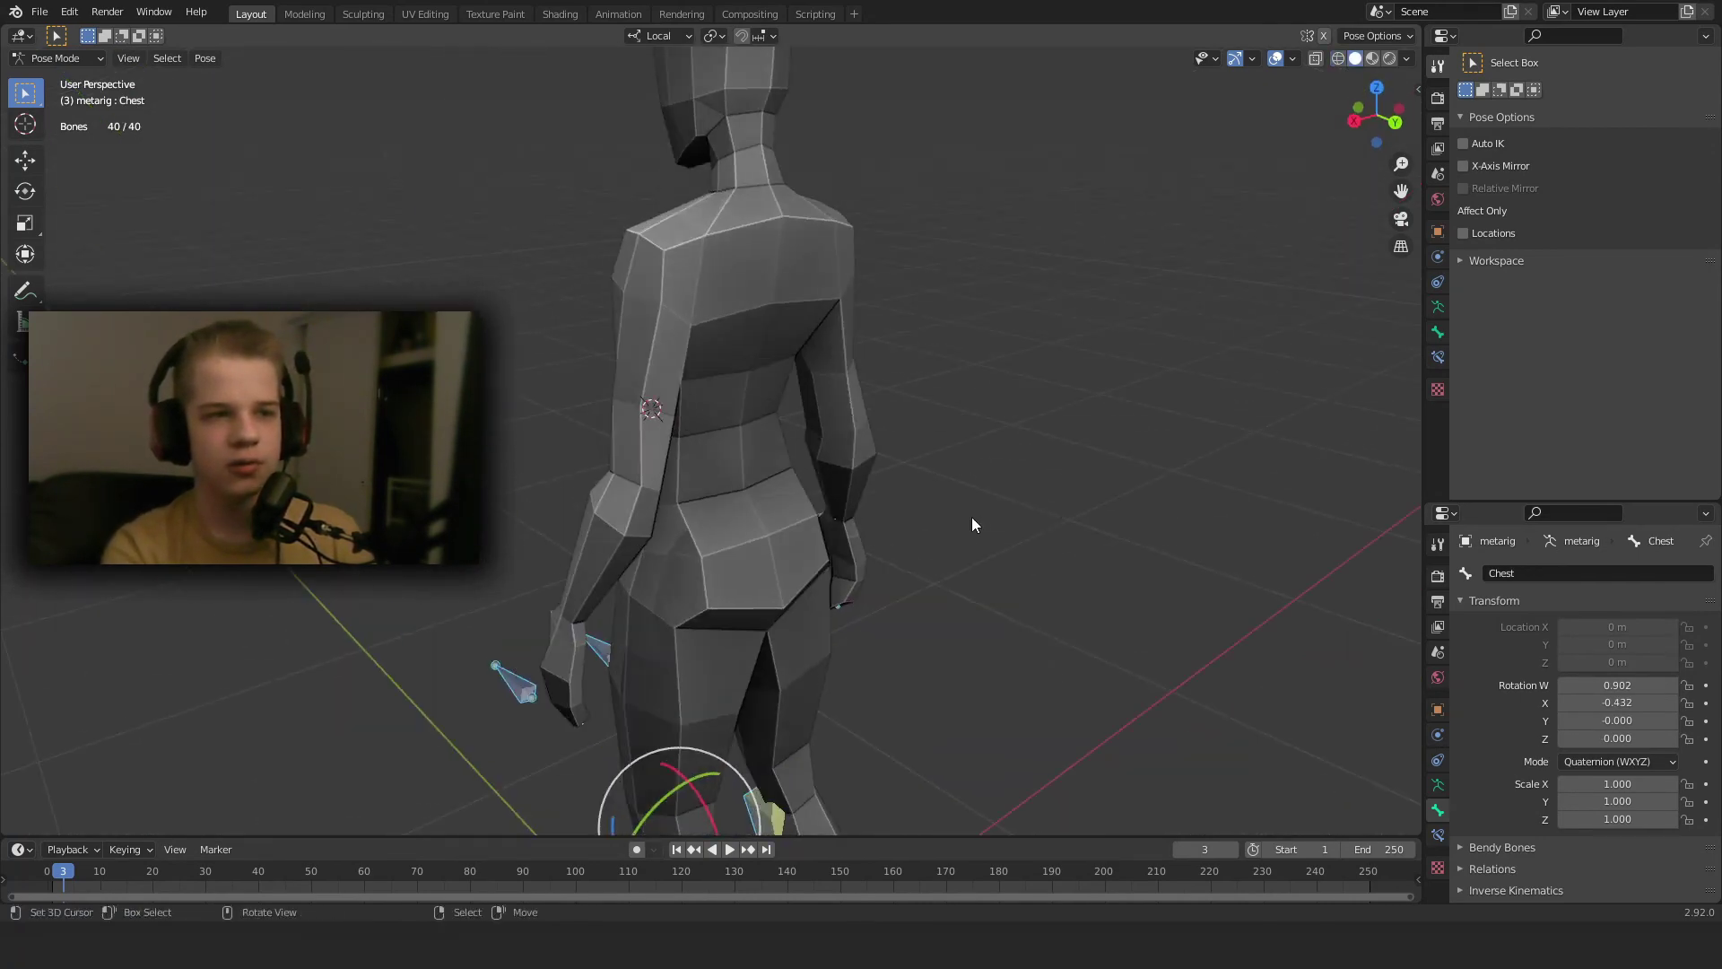
key(alt+r)
key(alt+a)
In a wireframe right-side view, rotate the ribcage, Chest and tummy bones so that the upper body bends strongly forward.
key(z)
key(KP_3)
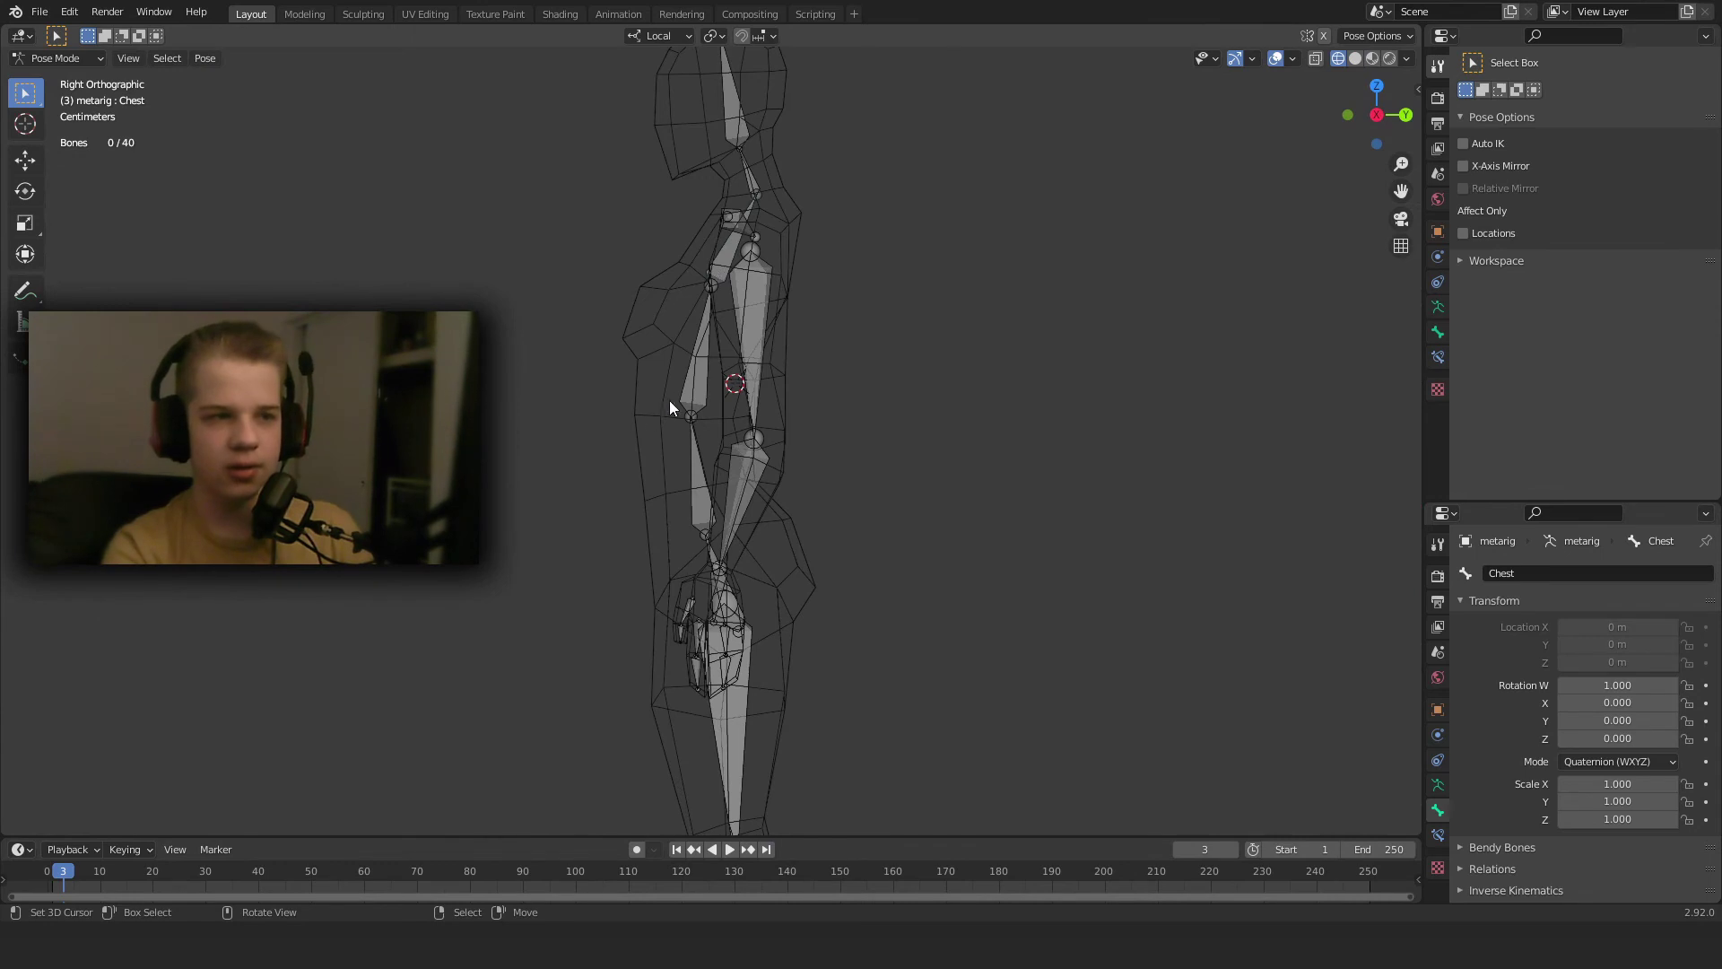
click(669, 400)
key(r)
click(660, 325)
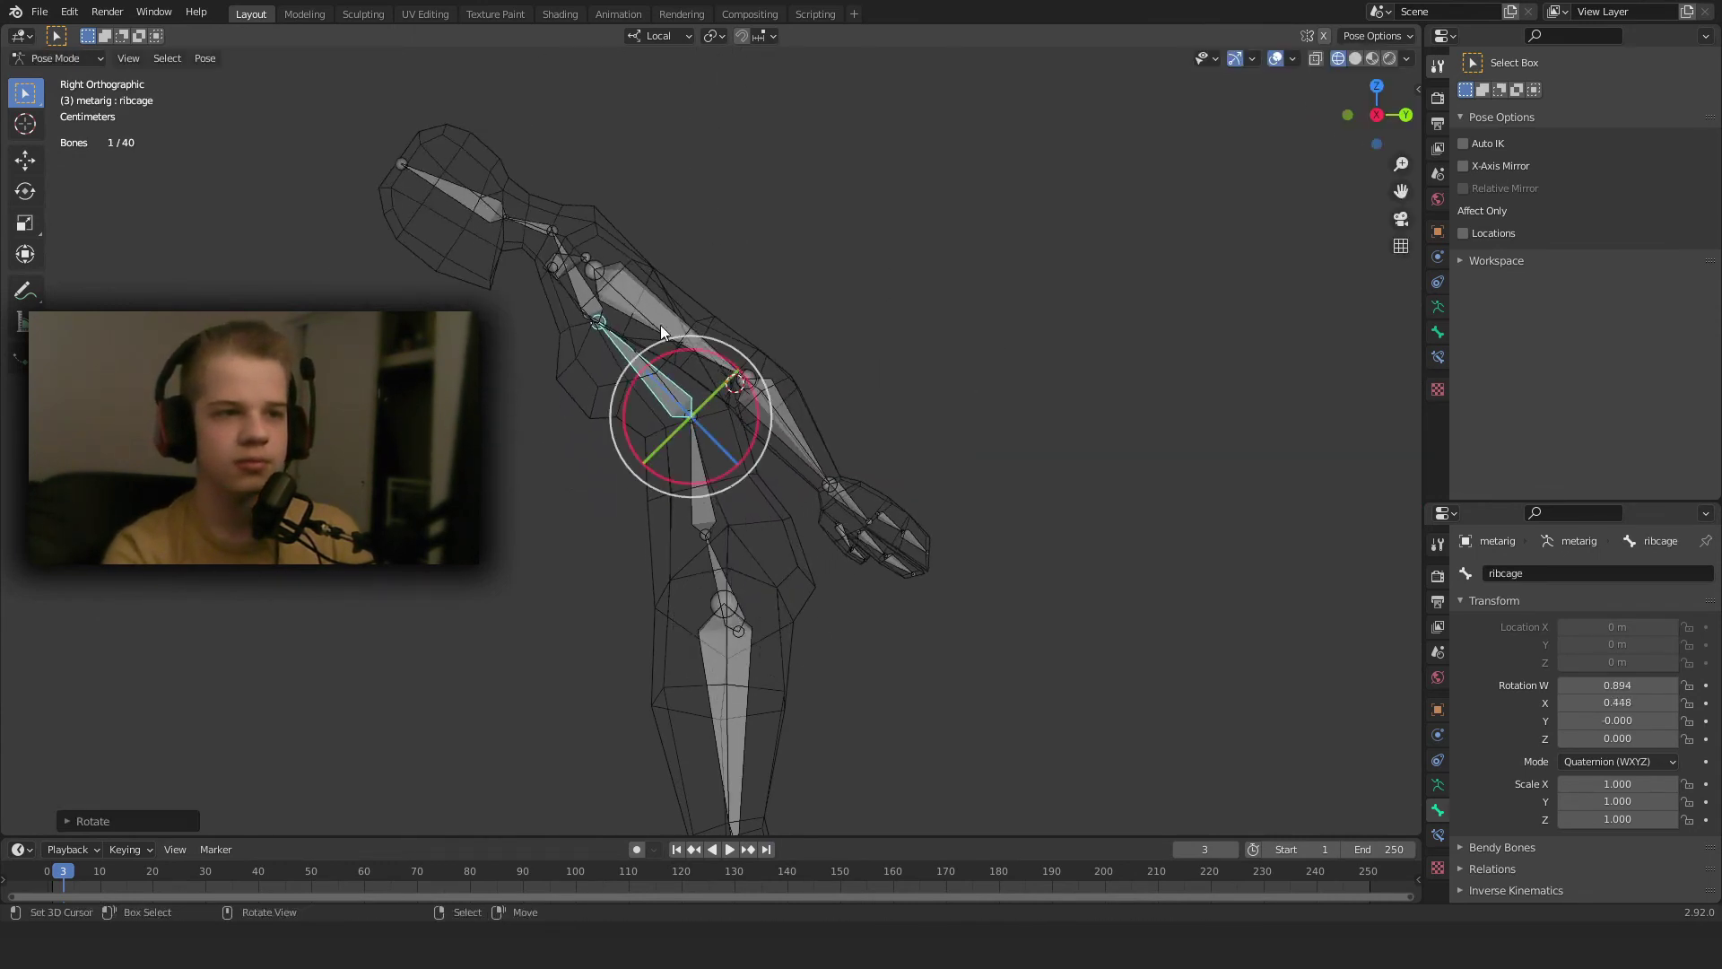
click(580, 303)
key(r)
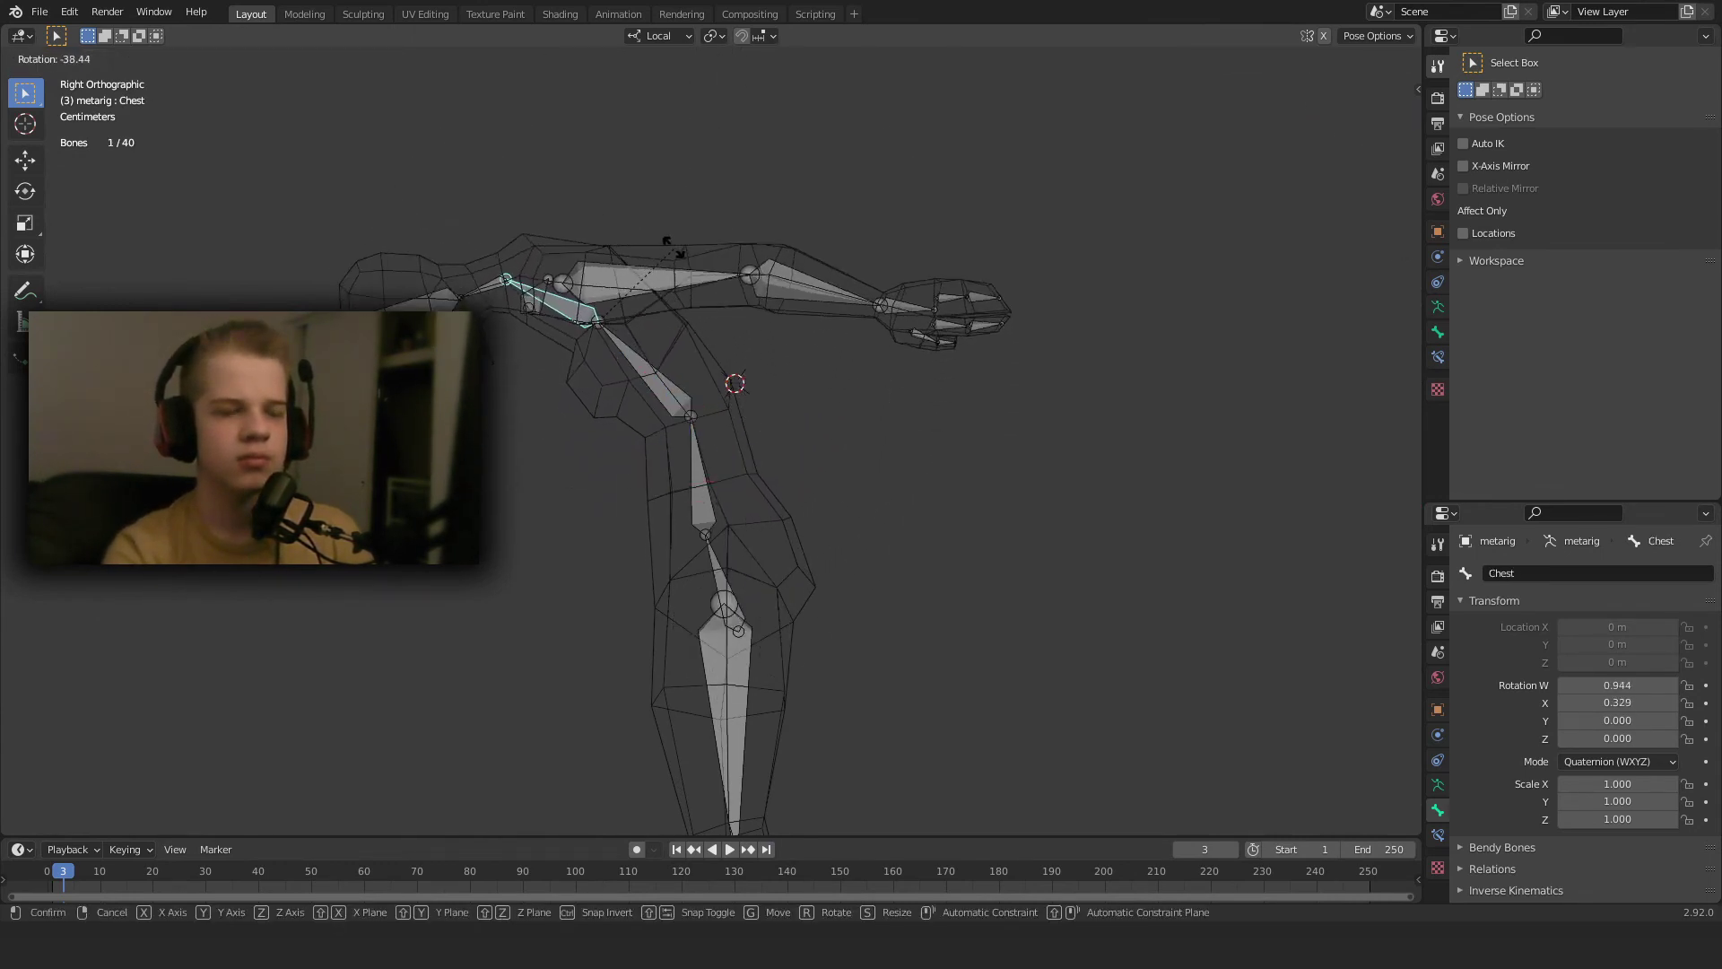
click(685, 466)
key(r)
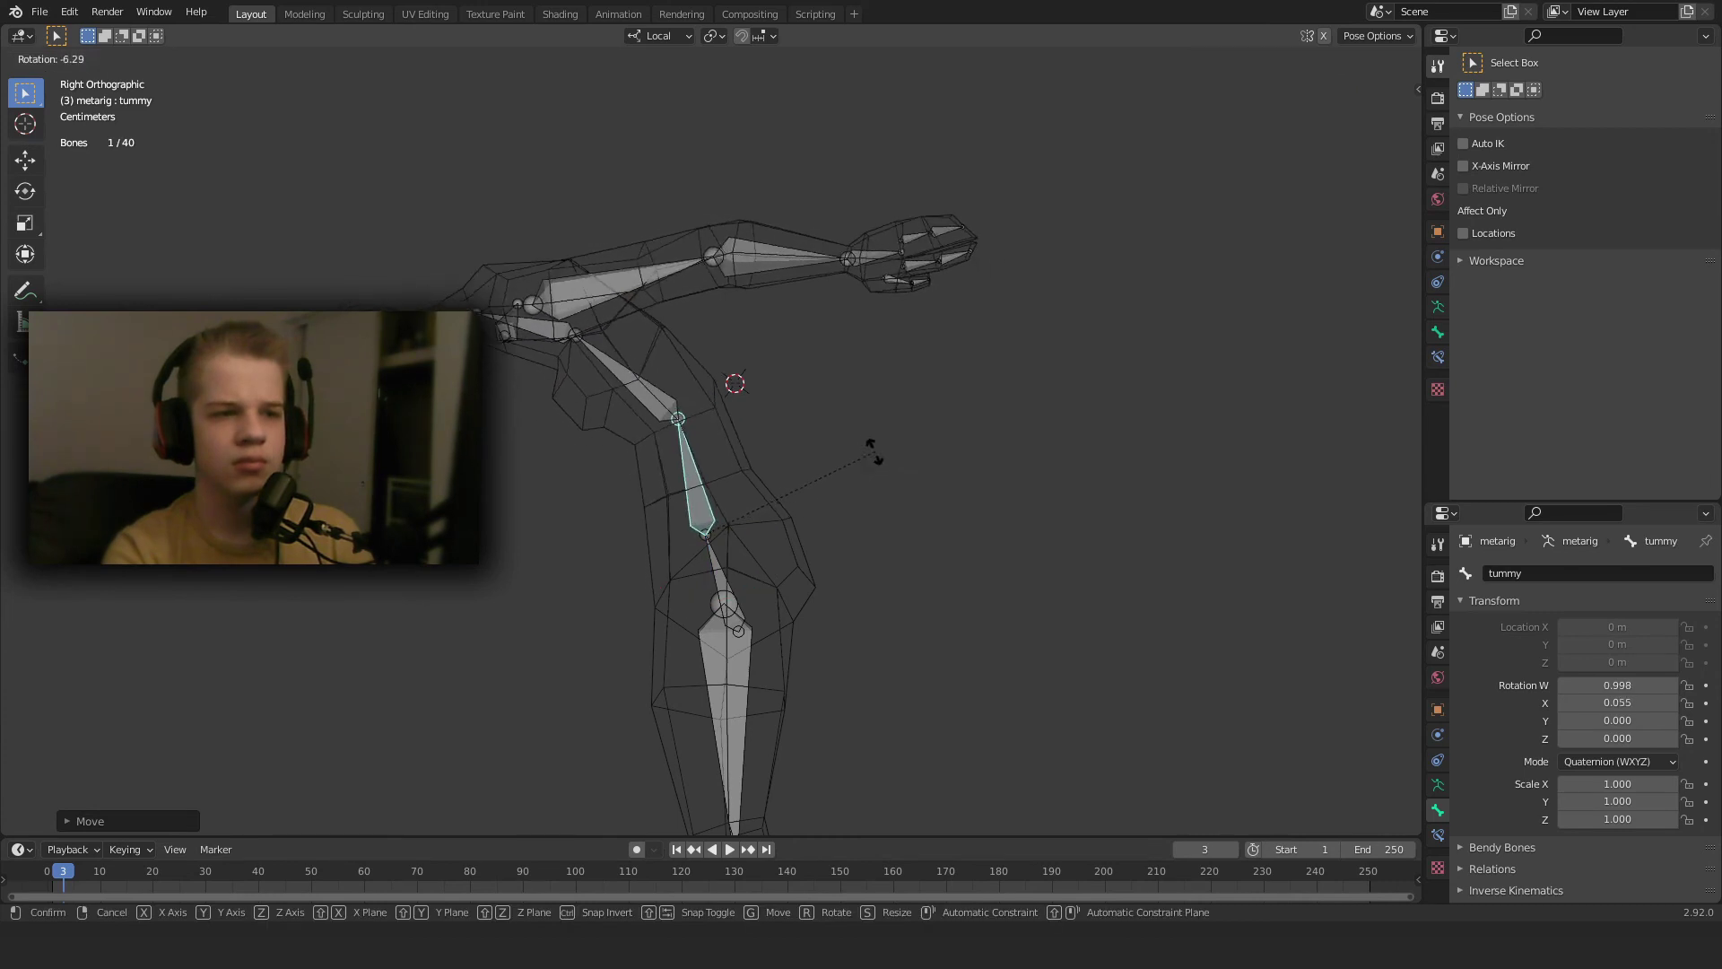
click(856, 460)
Return to solid shading, put the human mesh in Weight Paint mode and make the ribcage vertex group active.
key(z)
middle_drag(973, 520, 838, 529)
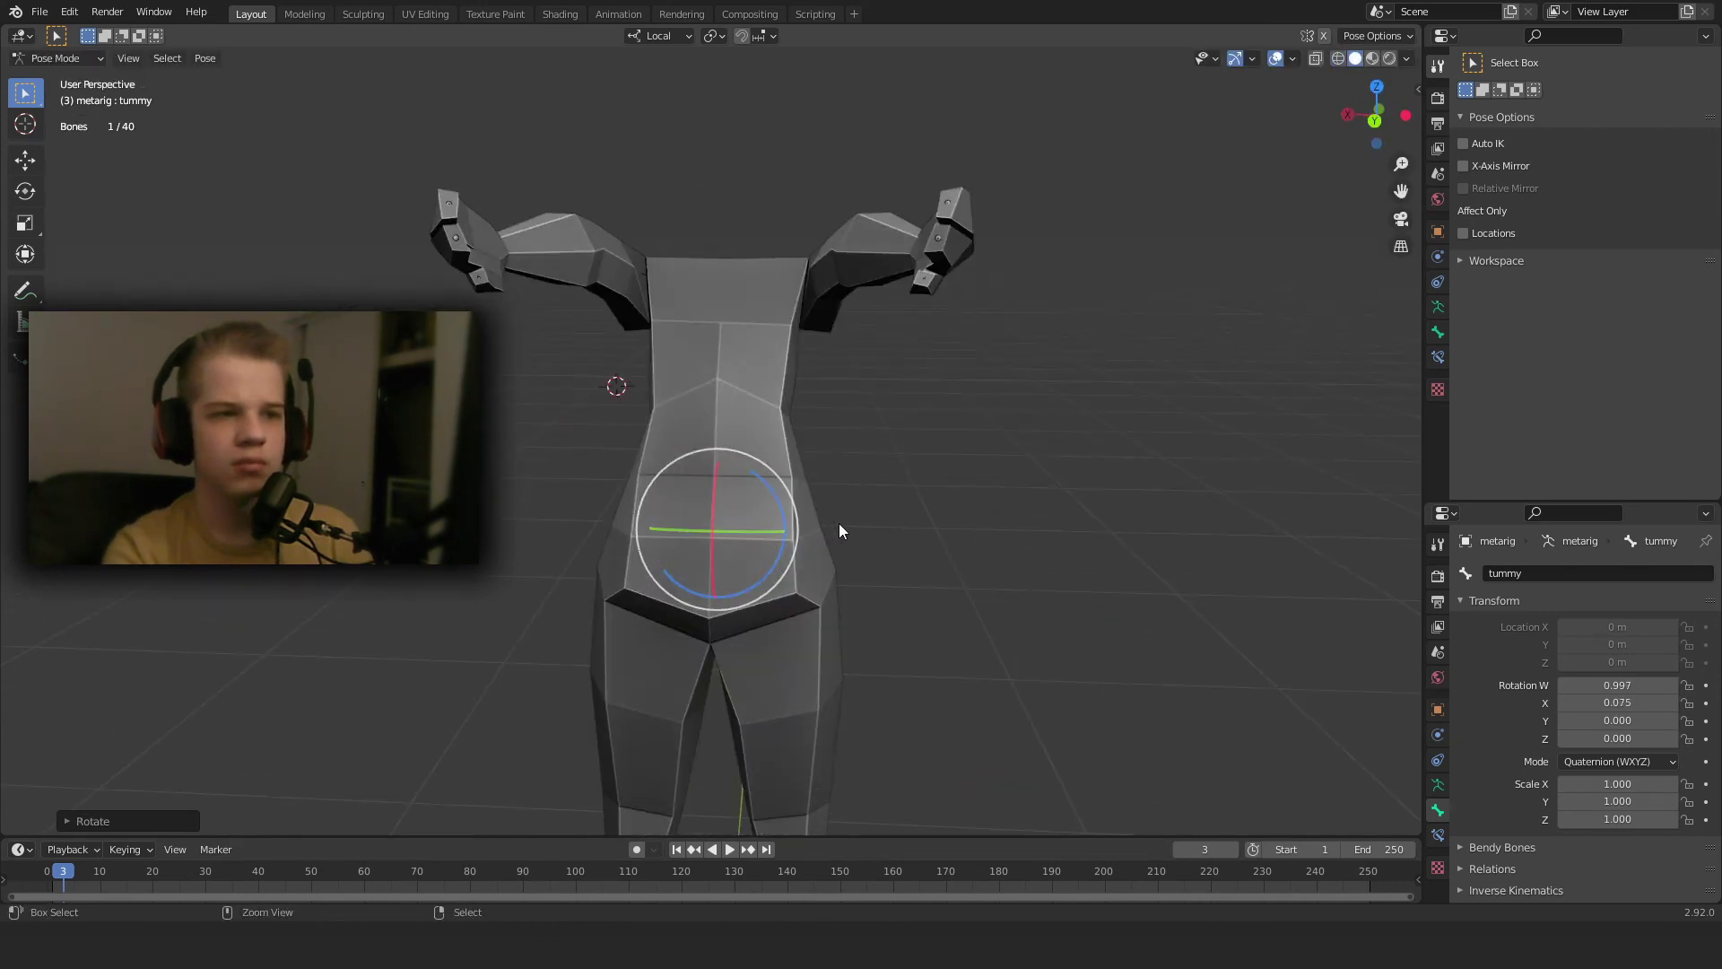
key(ctrl+Tab)
right_click(762, 364)
middle_drag(762, 365, 841, 494)
key(ctrl+Tab)
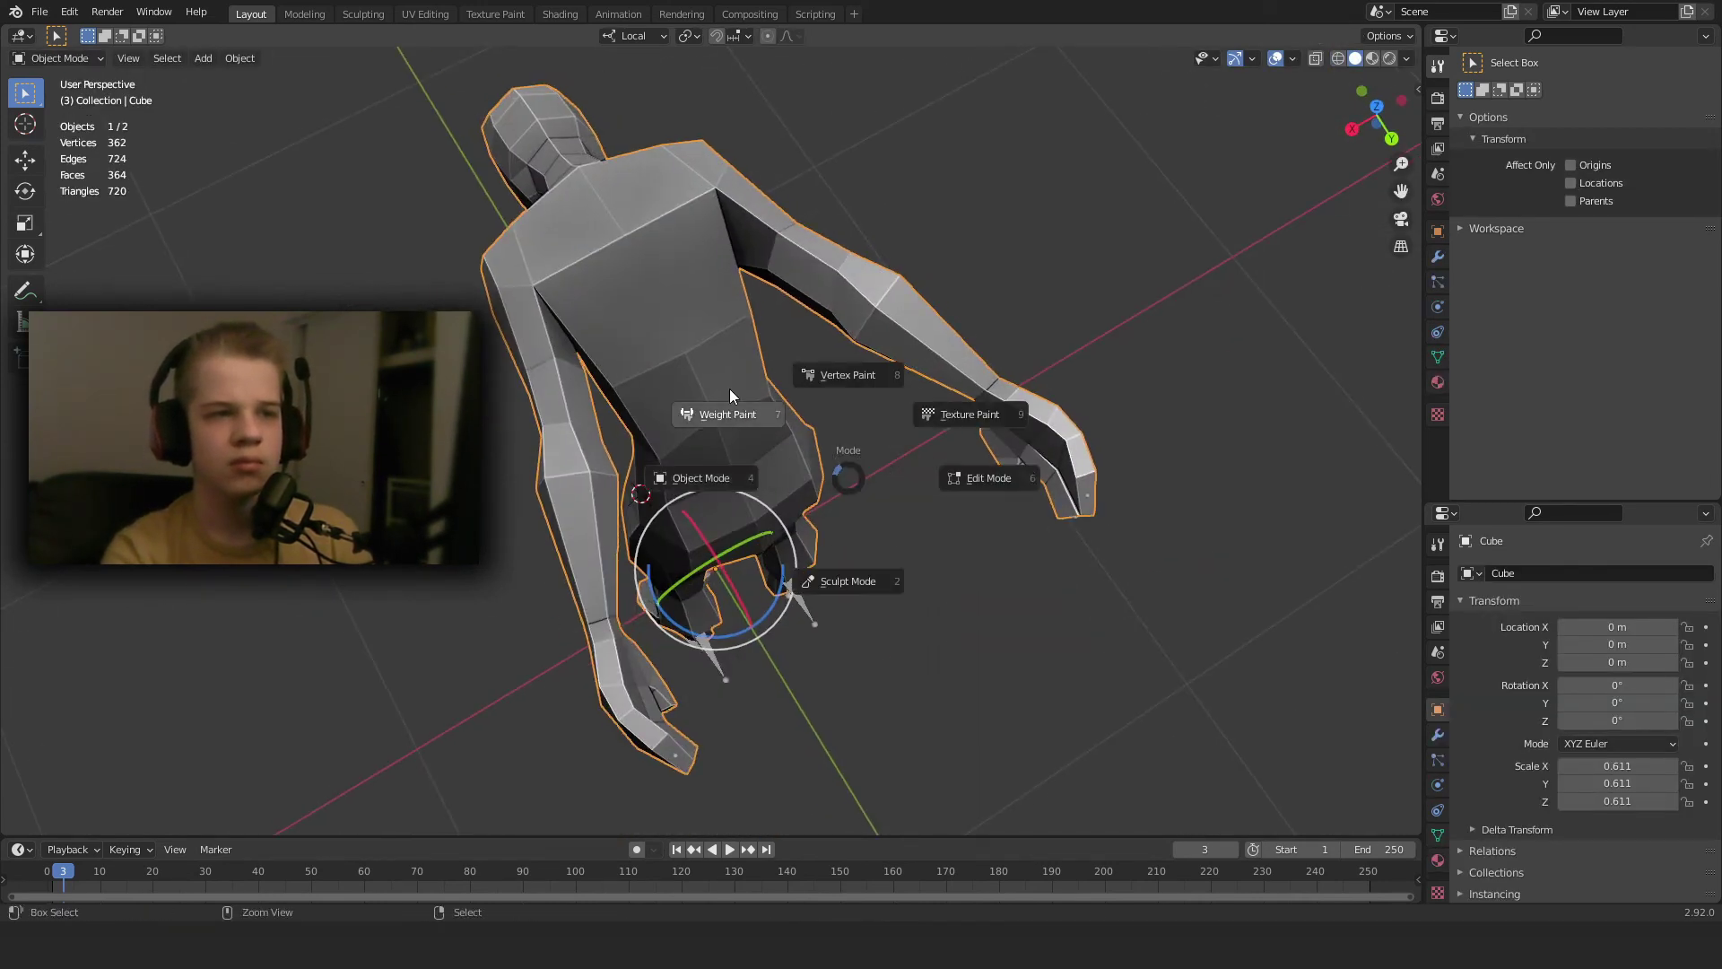
click(729, 389)
middle_drag(729, 389, 899, 284)
middle_drag(875, 495, 769, 500)
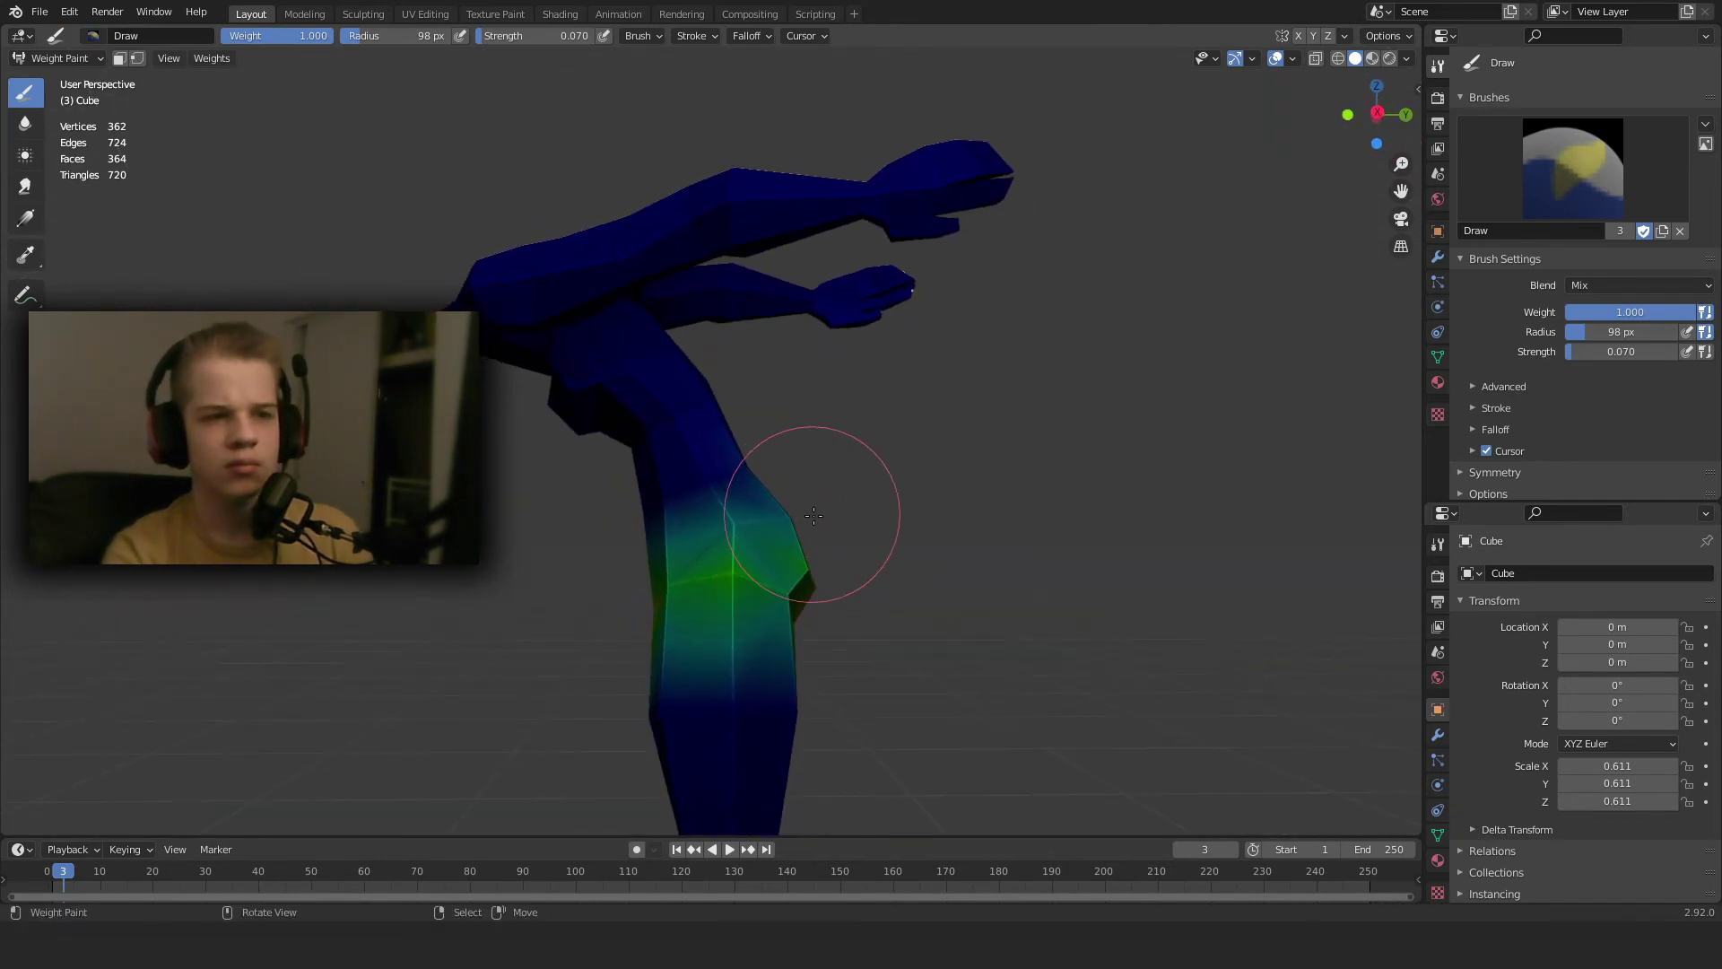
click(1436, 835)
click(1505, 649)
click(1511, 667)
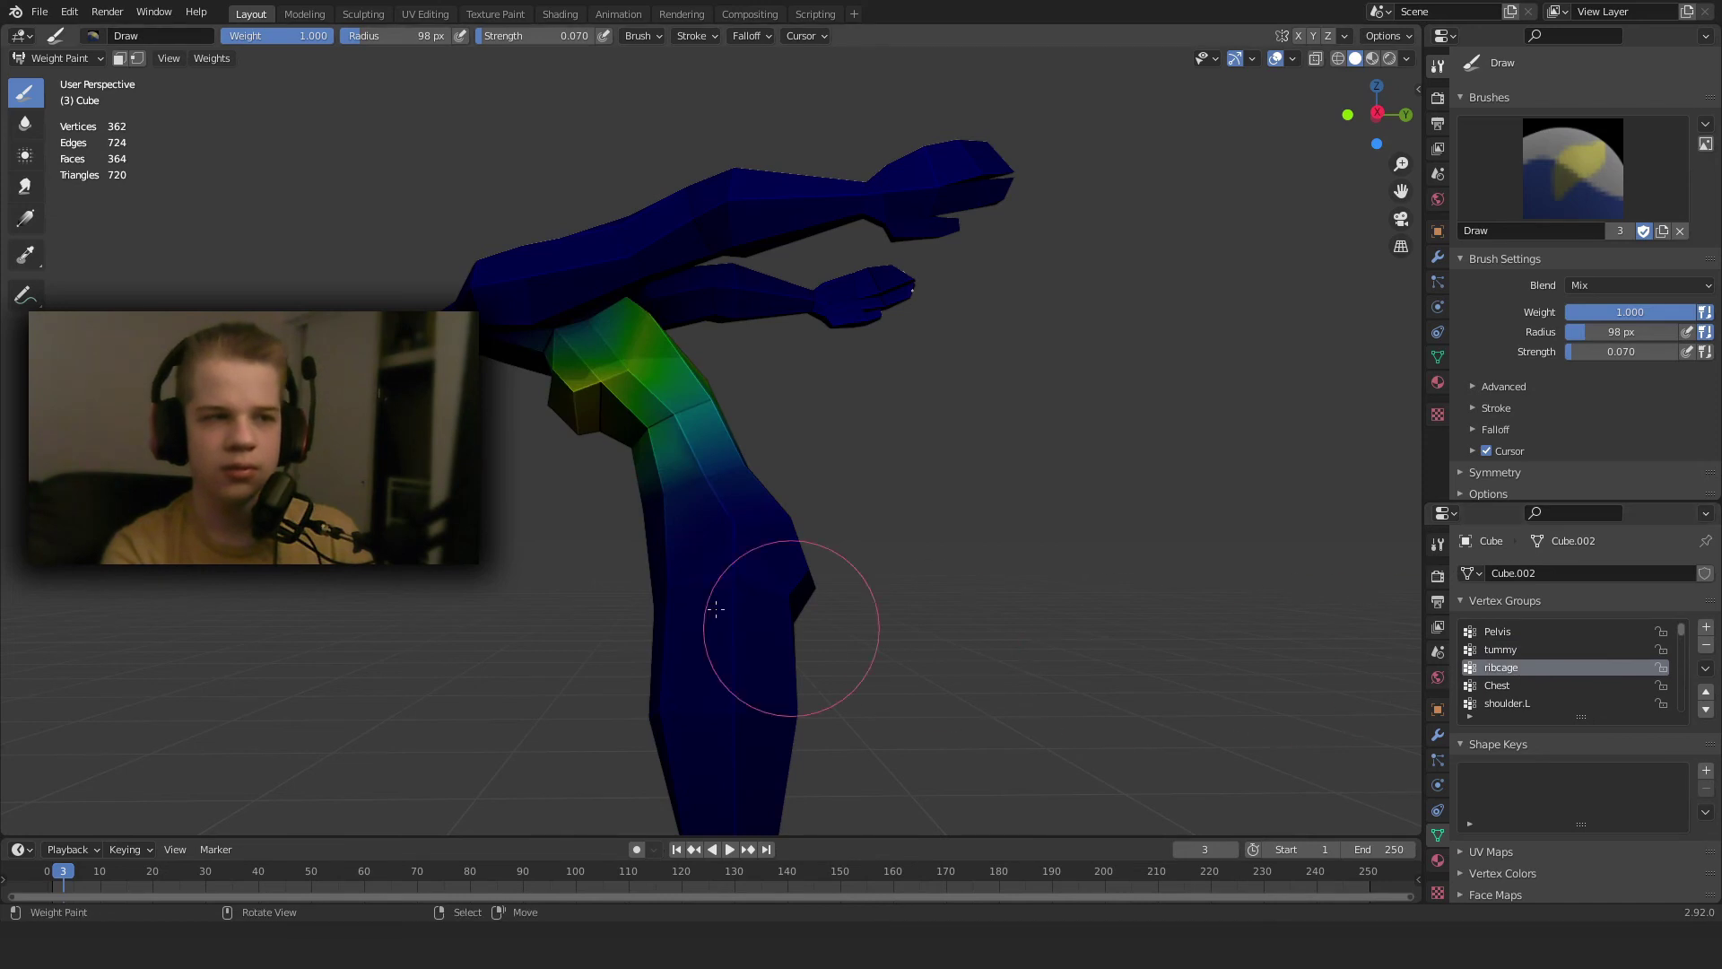
Subtract the ribcage group's weights around the waist and lower back using the Subtract brush at strength 0.078.
middle_drag(716, 608, 834, 539)
scroll(897, 502, up, 4)
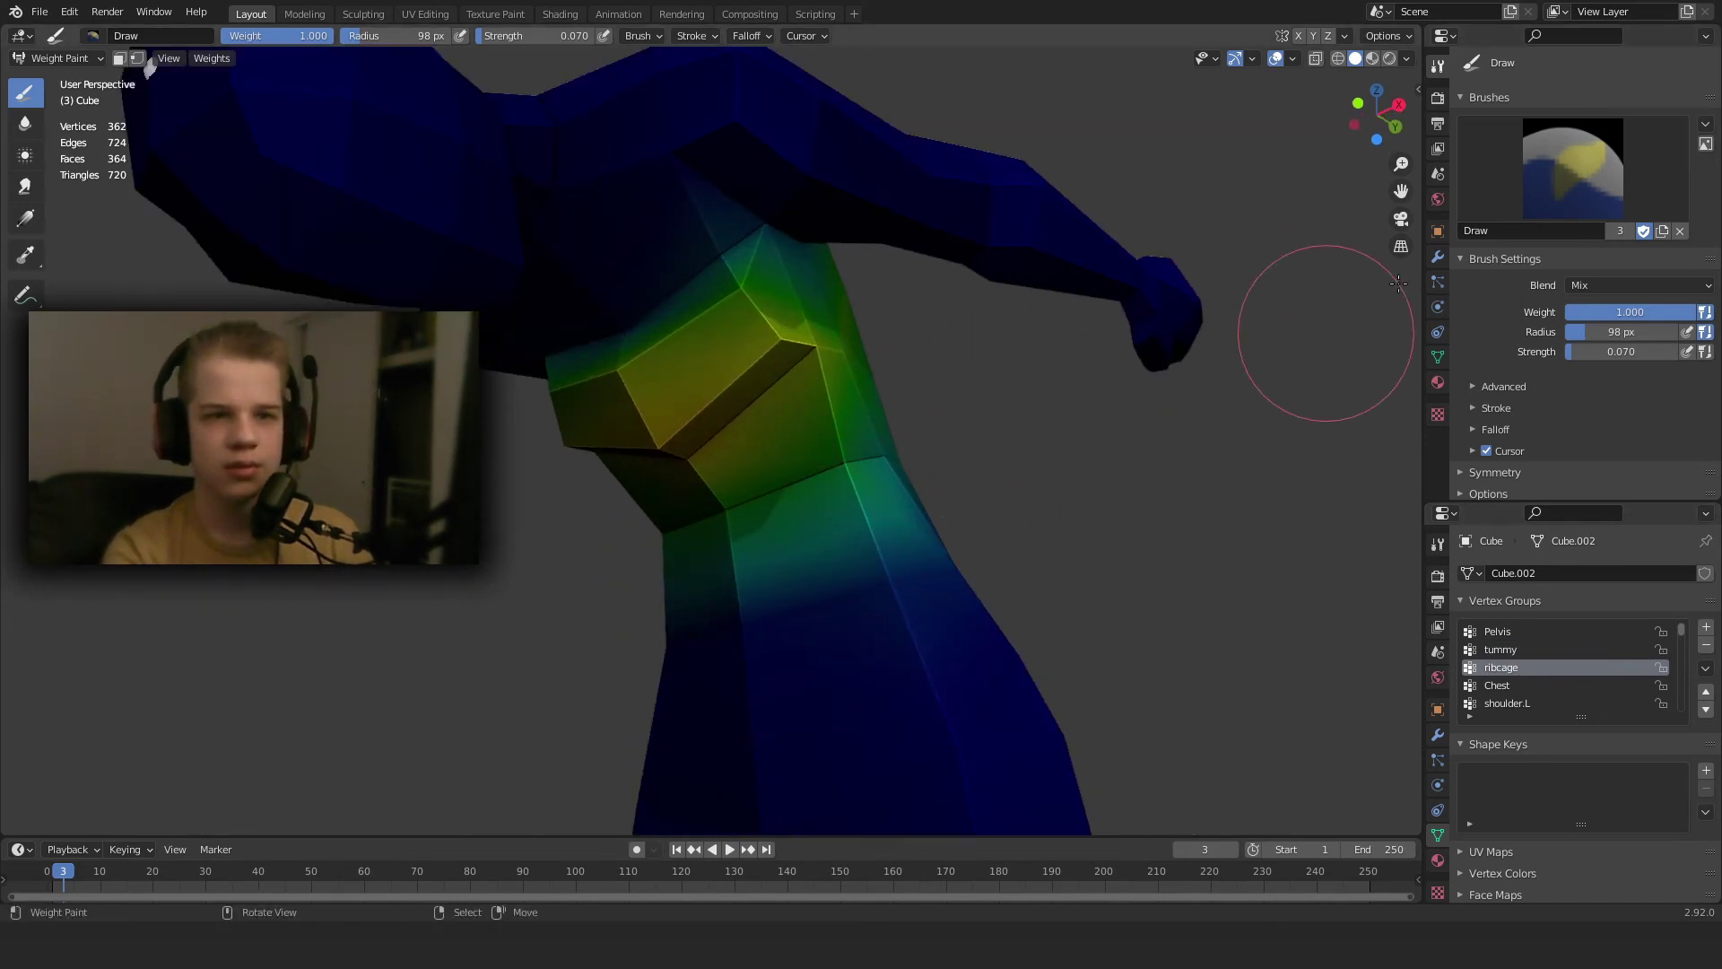
click(1573, 168)
click(1505, 273)
mouse_move(687, 538)
mouse_down()
mouse_move(773, 488)
mouse_move(630, 542)
mouse_move(689, 549)
mouse_up()
middle_drag(883, 498, 743, 522)
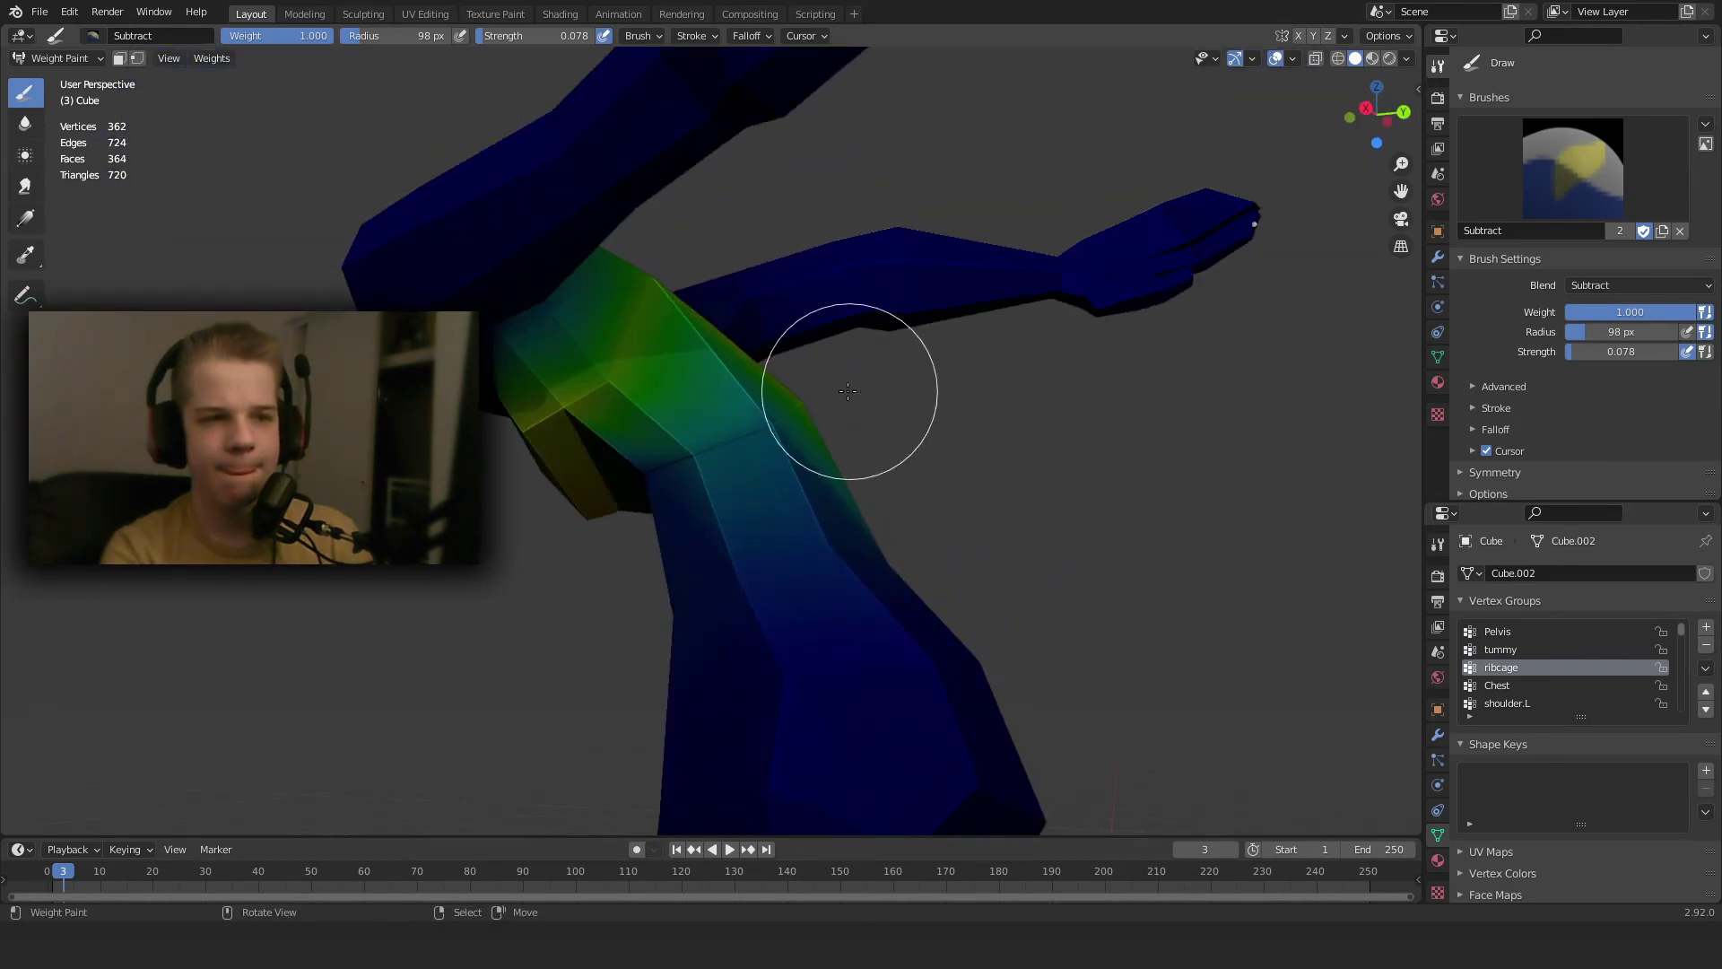
middle_drag(849, 396, 715, 504)
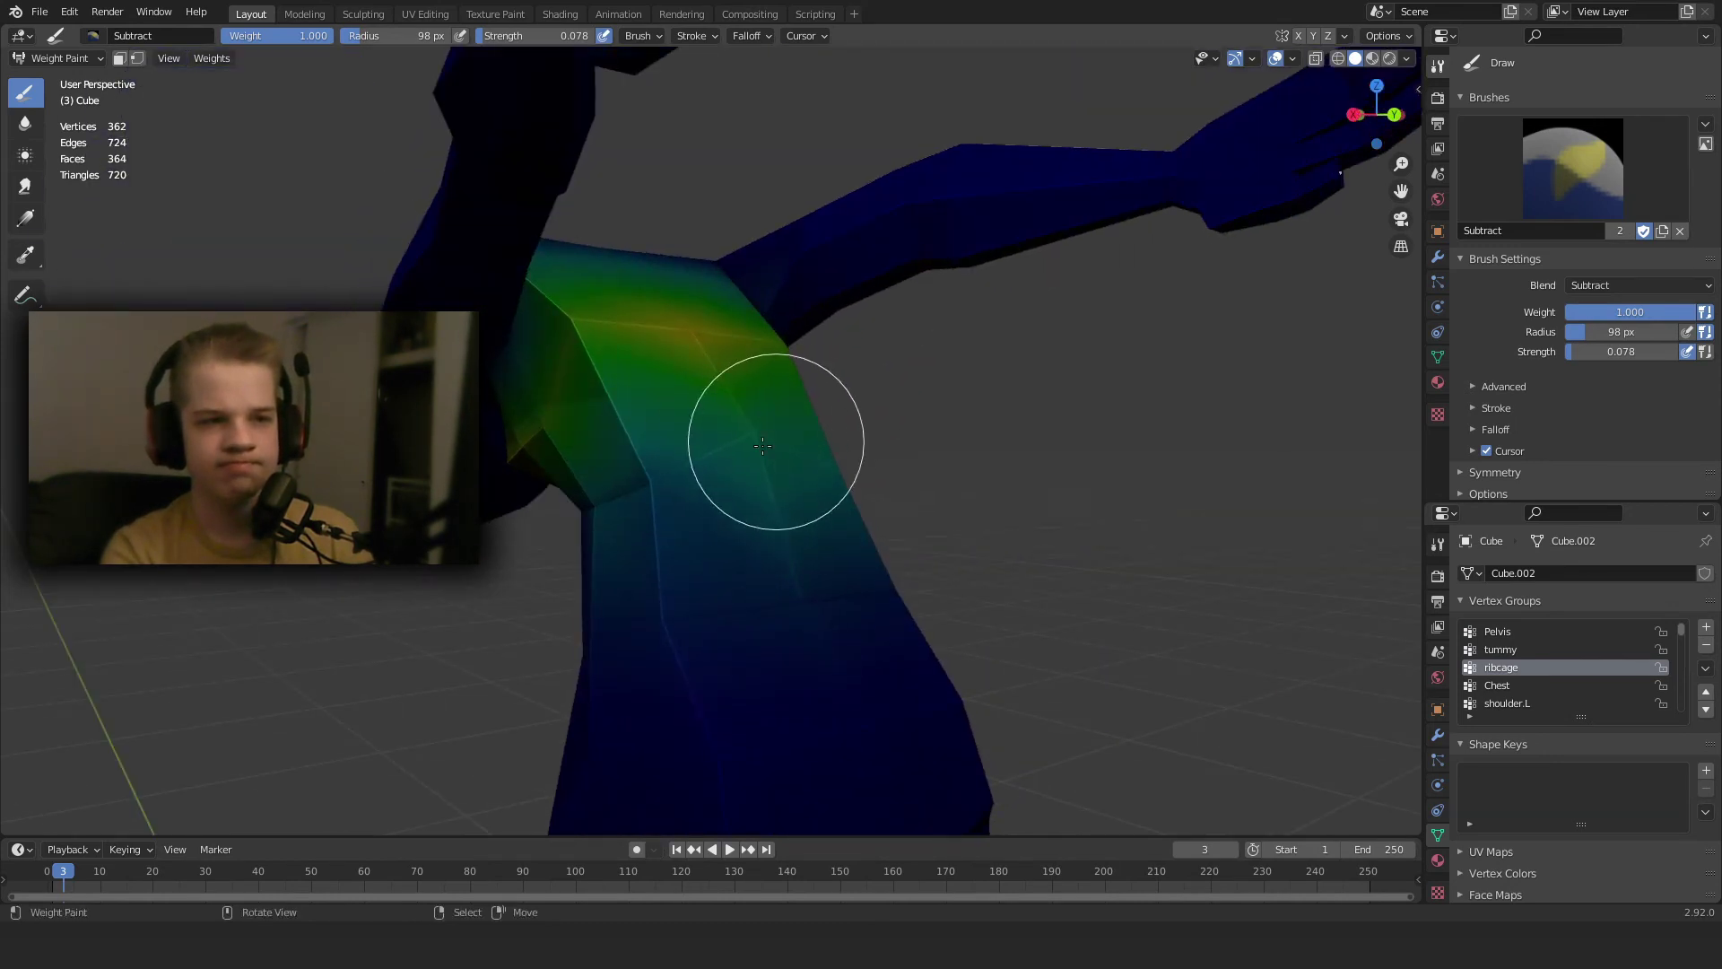
middle_drag(725, 469, 785, 487)
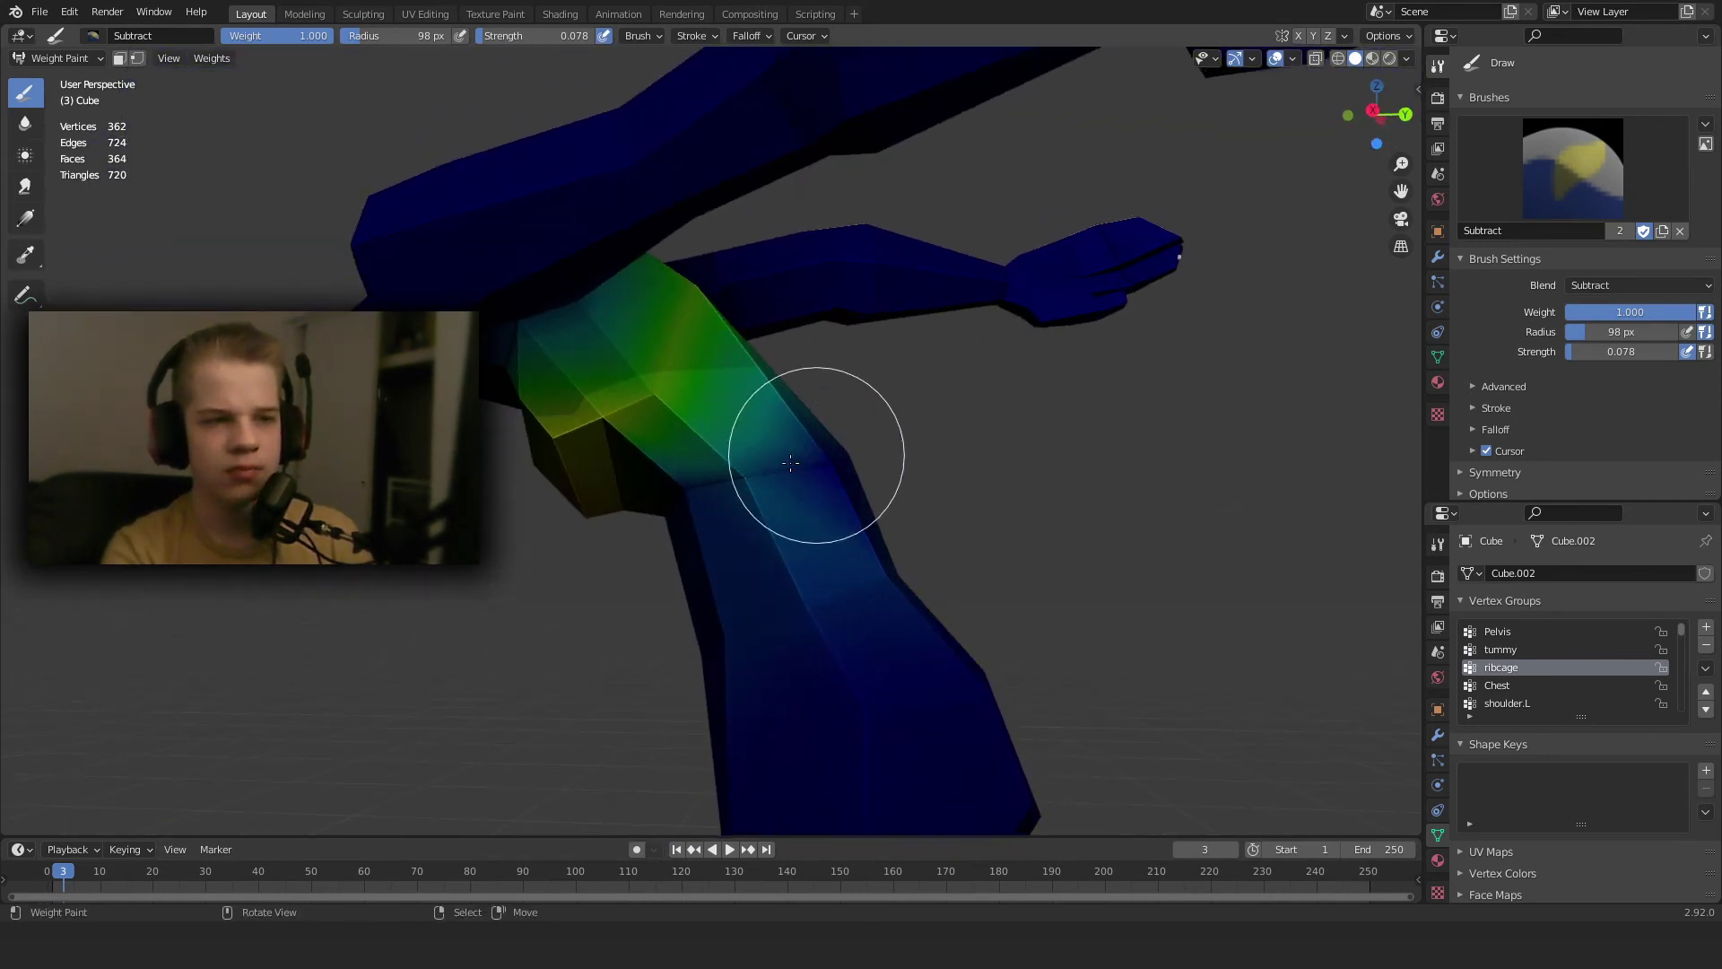
drag(790, 463, 719, 561)
mouse_move(907, 542)
middle_down()
mouse_move(1005, 547)
mouse_move(866, 538)
mouse_move(906, 539)
middle_up()
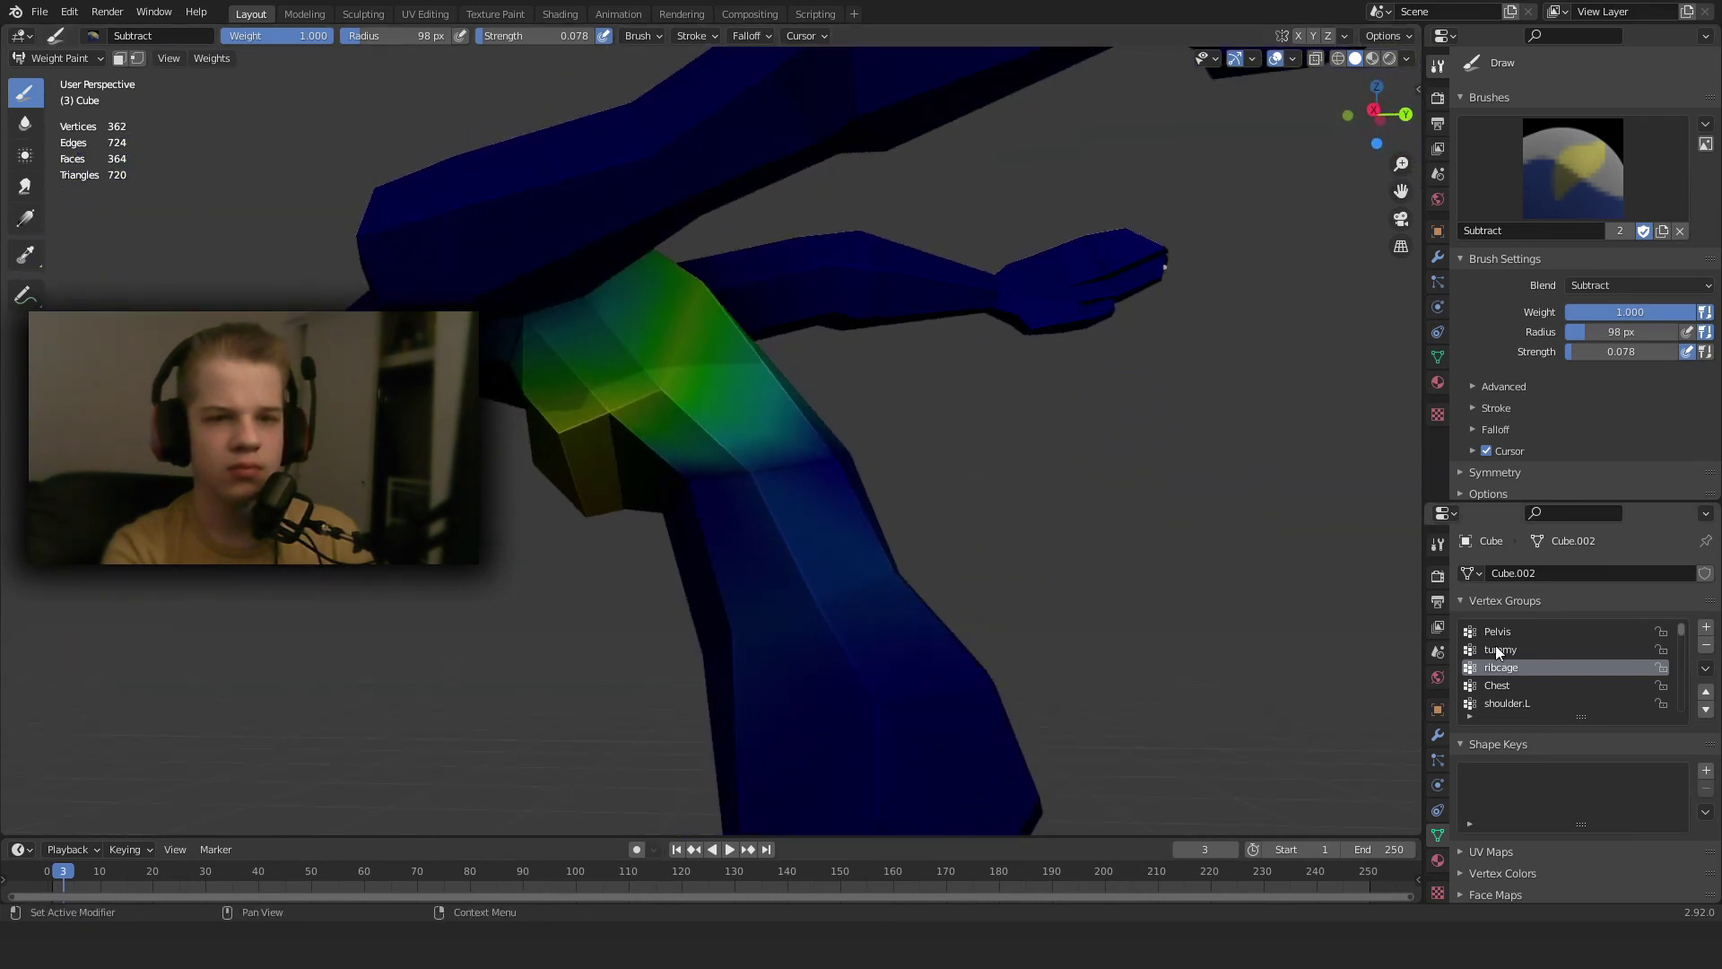
middle_drag(635, 483, 731, 484)
Switch to the Draw brush with weight 1.000 and strength 0.070 and inspect the ribcage group on the bent torso.
click(1554, 207)
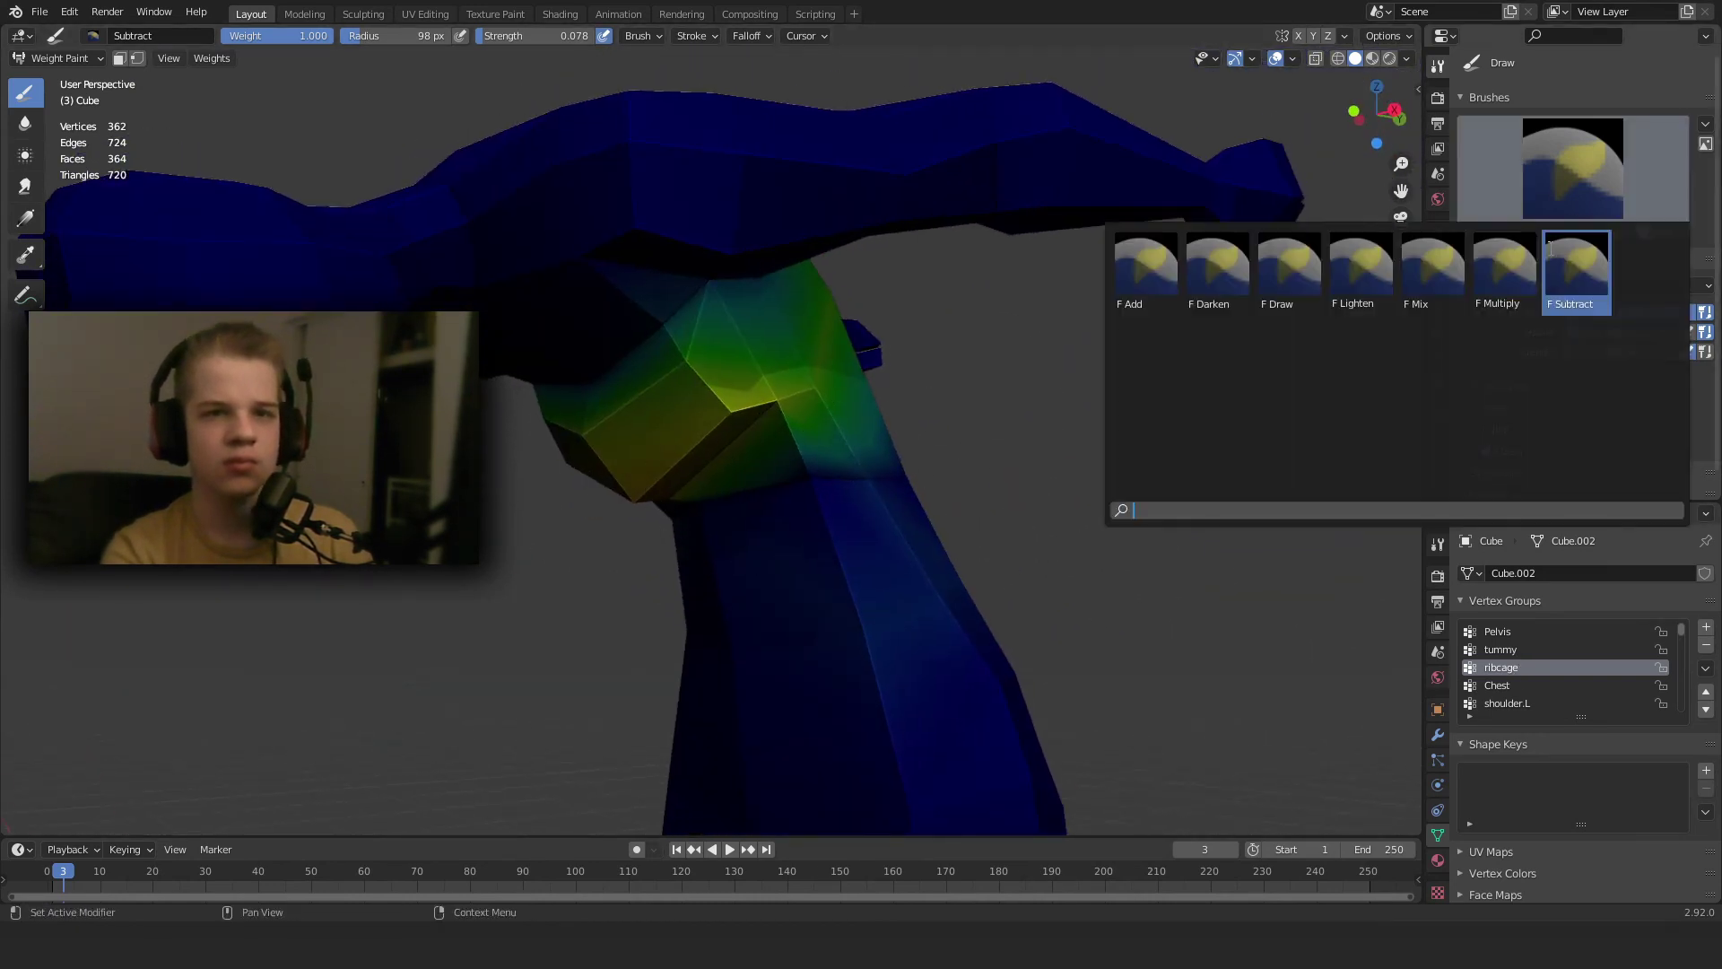
click(1280, 276)
mouse_move(807, 376)
middle_down()
mouse_move(713, 363)
mouse_move(691, 341)
mouse_move(596, 347)
mouse_move(642, 363)
mouse_move(651, 395)
middle_up()
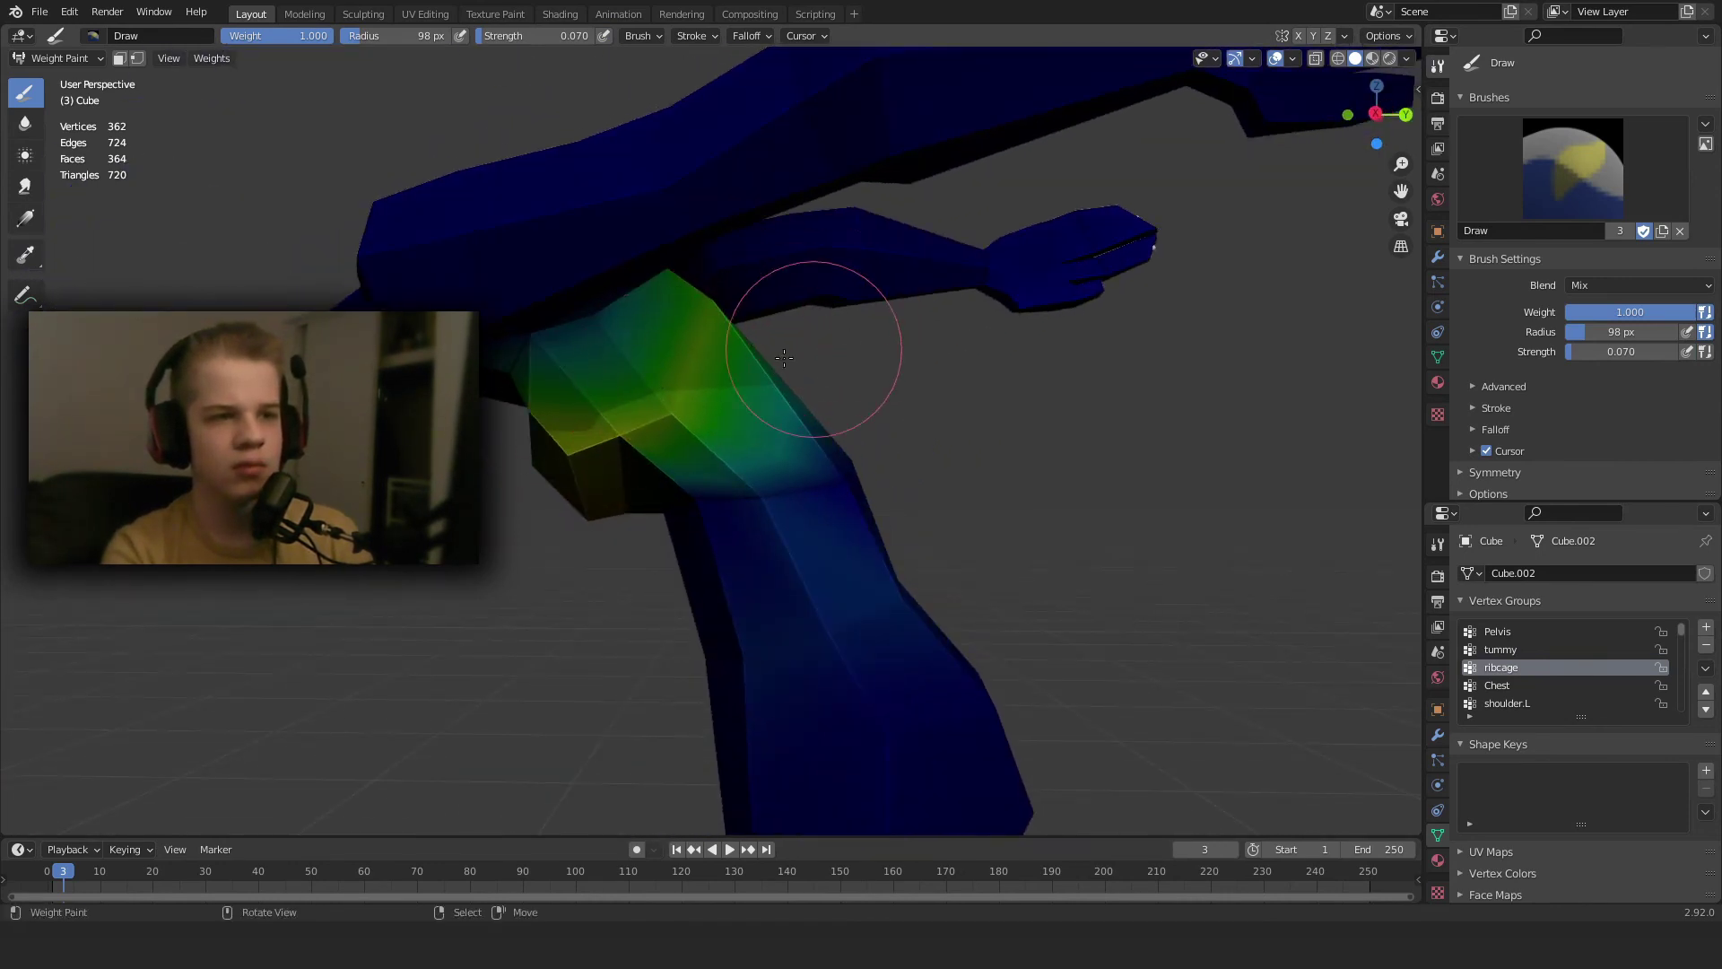
scroll(784, 358, down, 5)
middle_drag(784, 358, 807, 422)
scroll(807, 421, up, 5)
mouse_move(933, 466)
middle_down()
mouse_move(796, 526)
mouse_move(1061, 476)
middle_up()
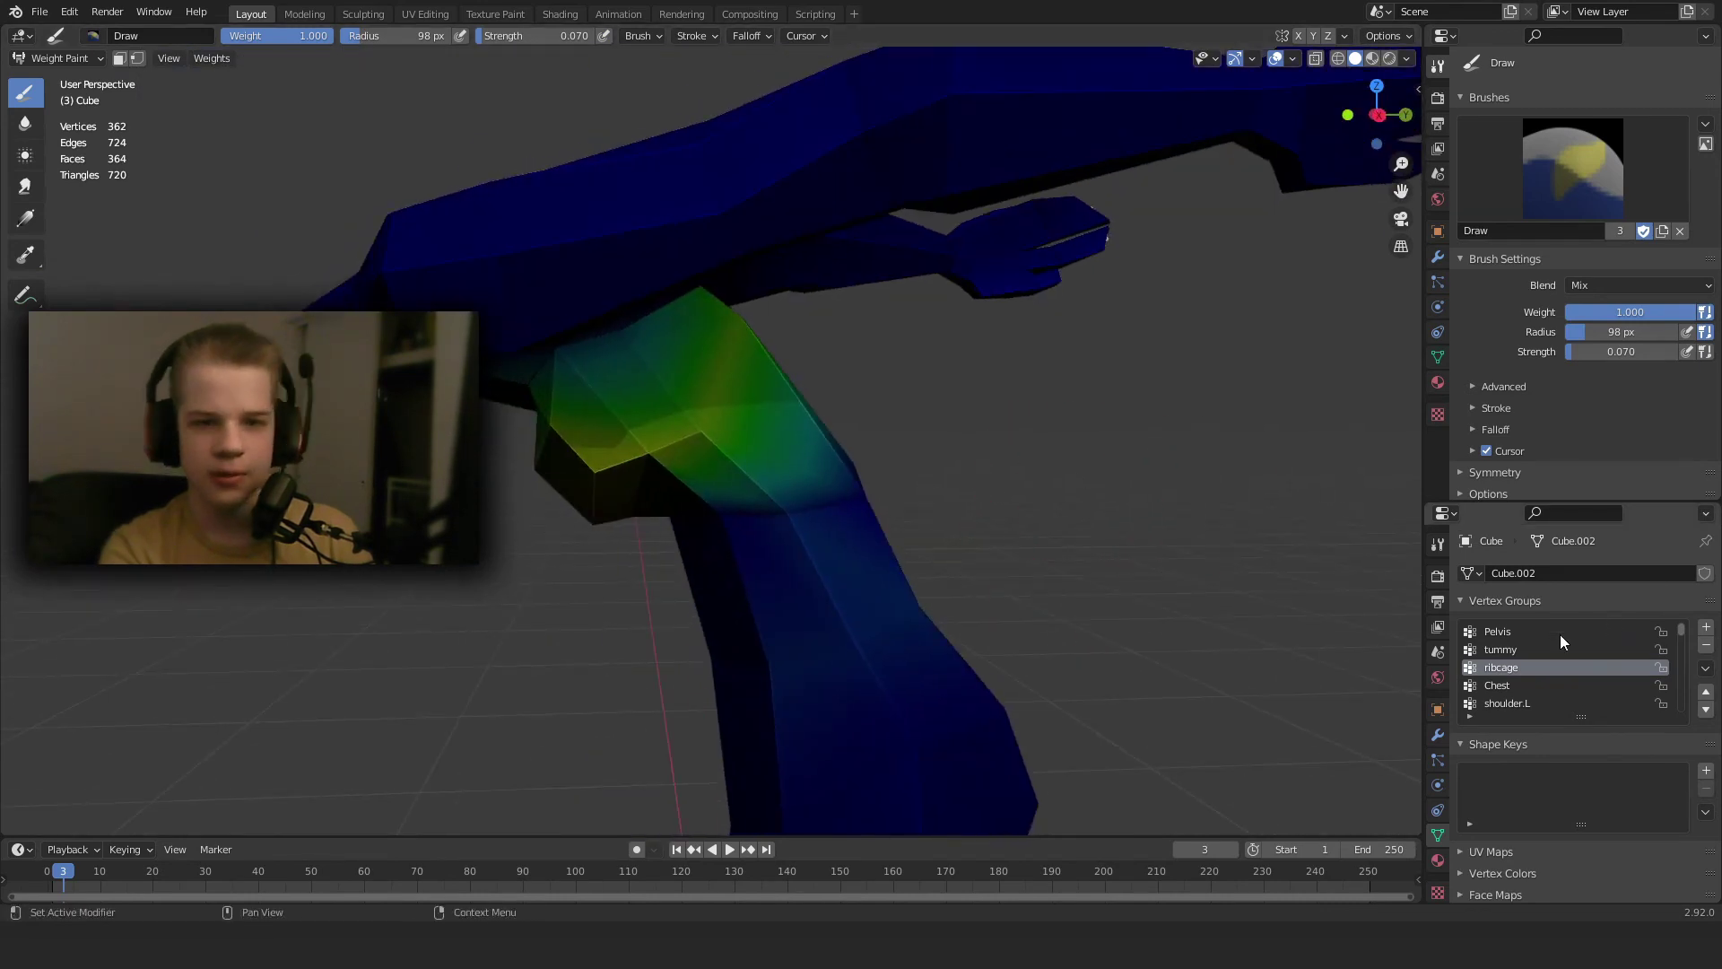
click(1590, 196)
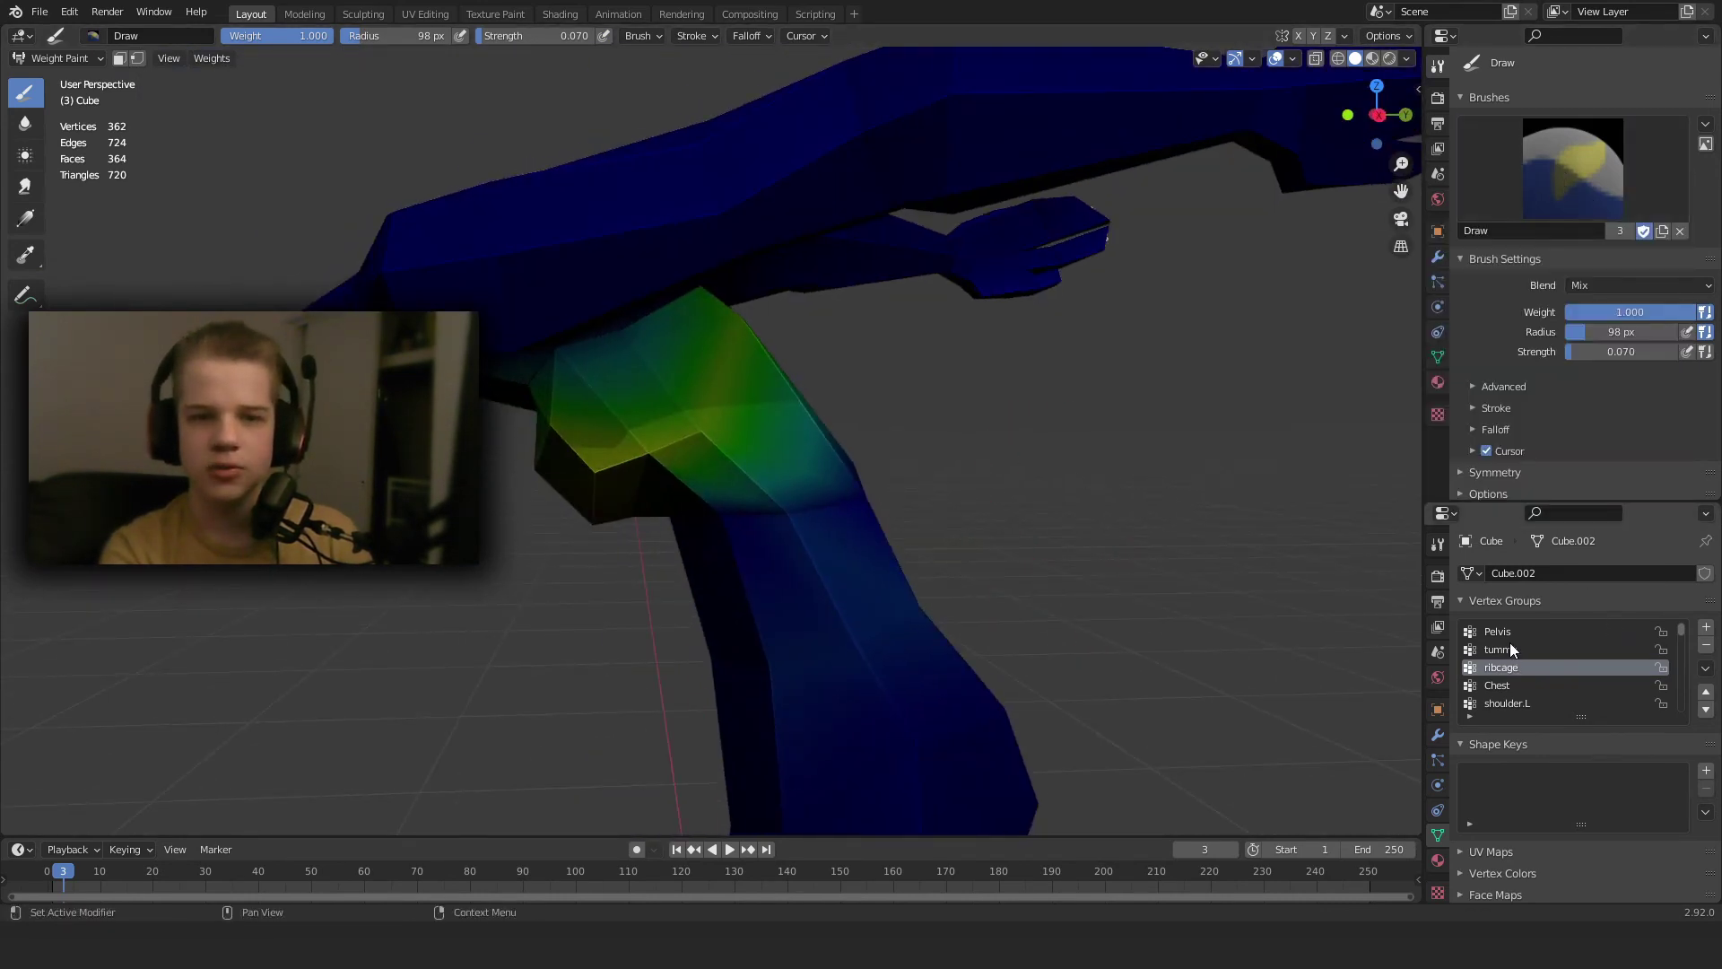
Make the tummy vertex group active and examine its weights around the waist and back.
click(1510, 649)
mouse_move(1211, 615)
middle_down()
mouse_move(828, 538)
mouse_move(754, 570)
middle_up()
click(1577, 181)
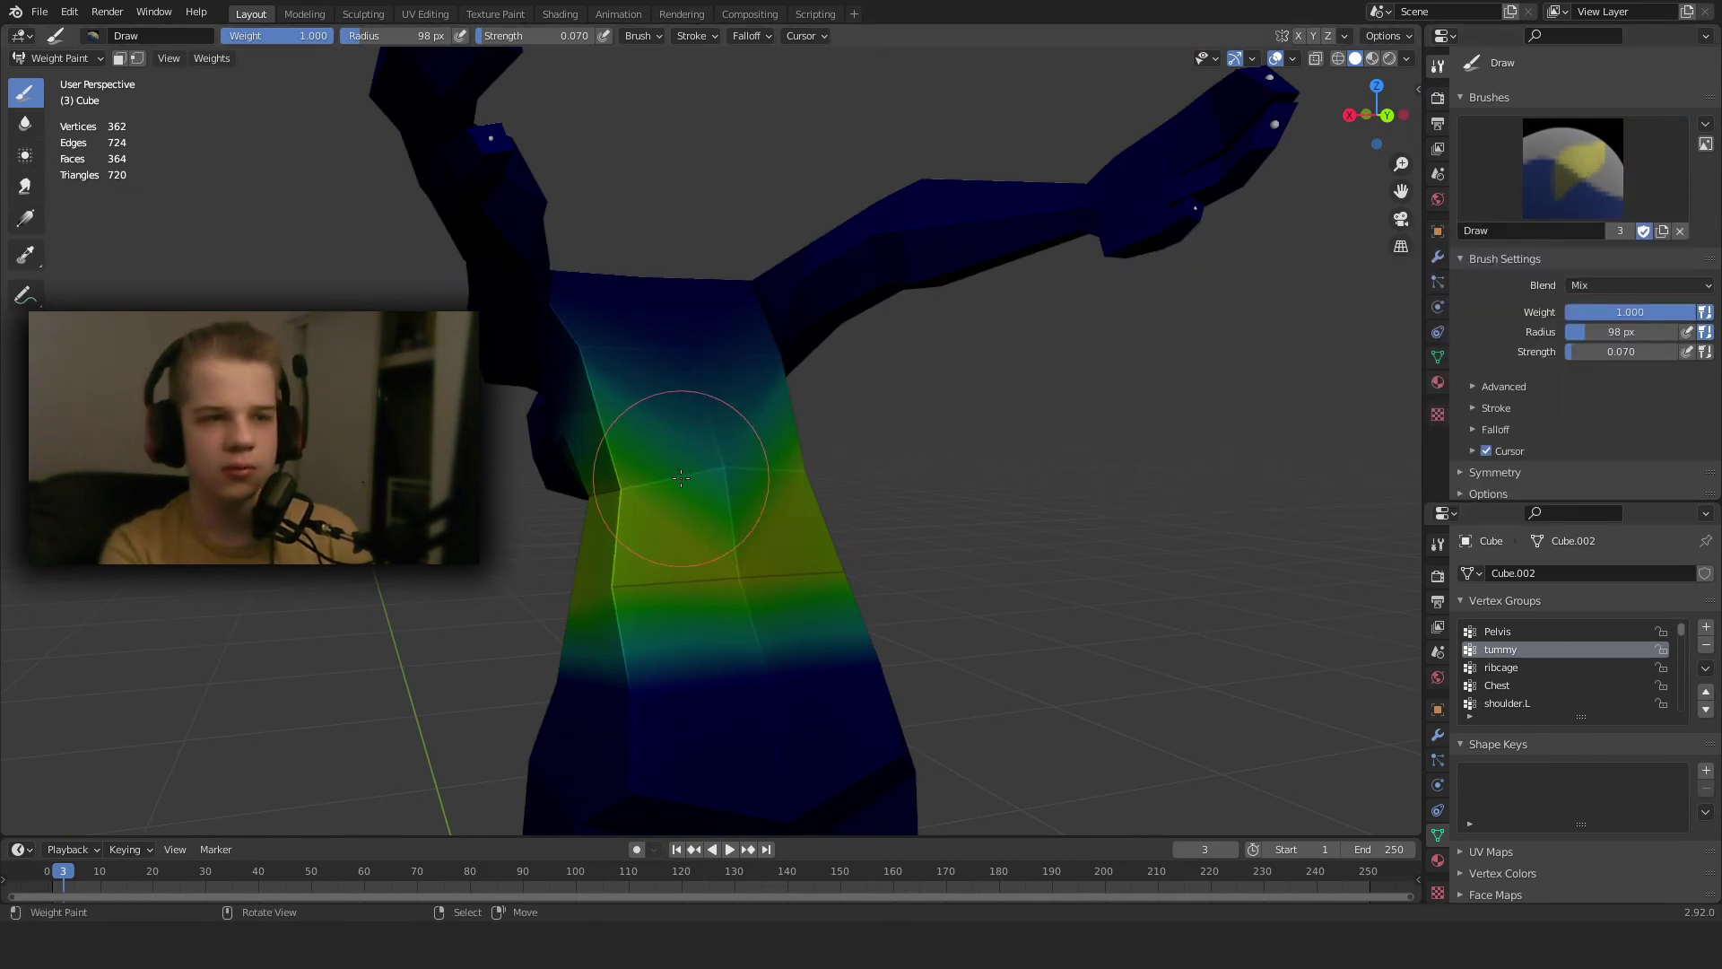
scroll(701, 549, down, 5)
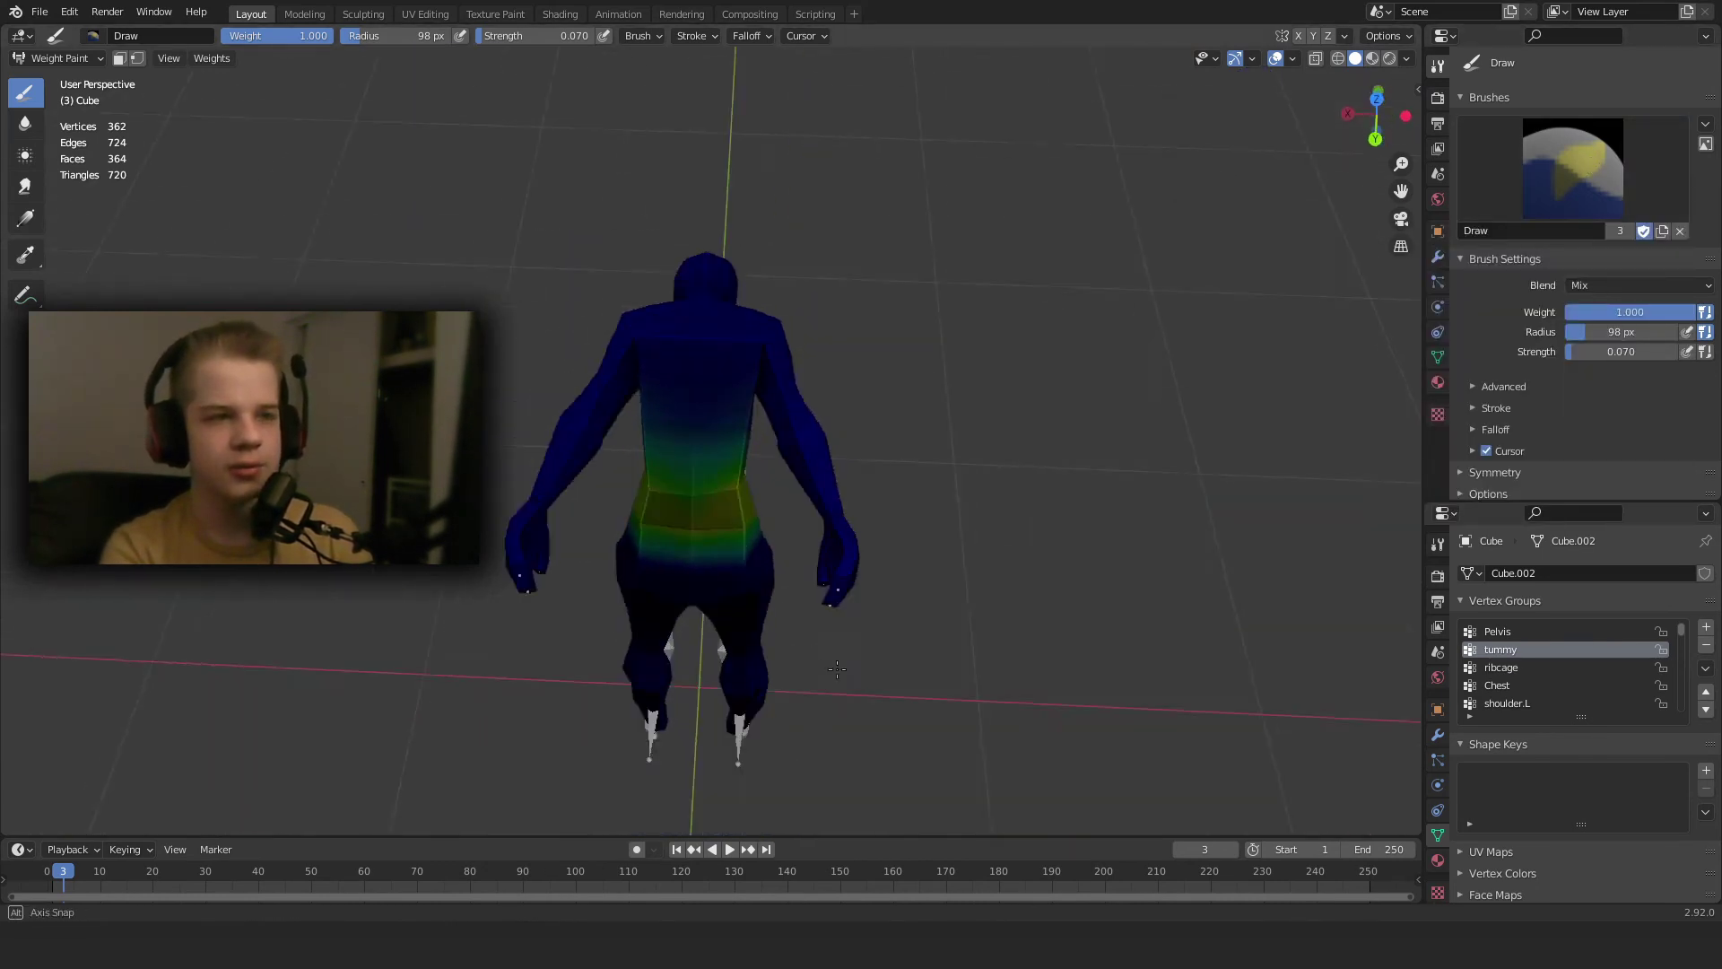
middle_drag(701, 549, 763, 449)
Make the Chest vertex group active and inspect its weights across the shoulders and upper chest.
click(1516, 633)
click(1516, 685)
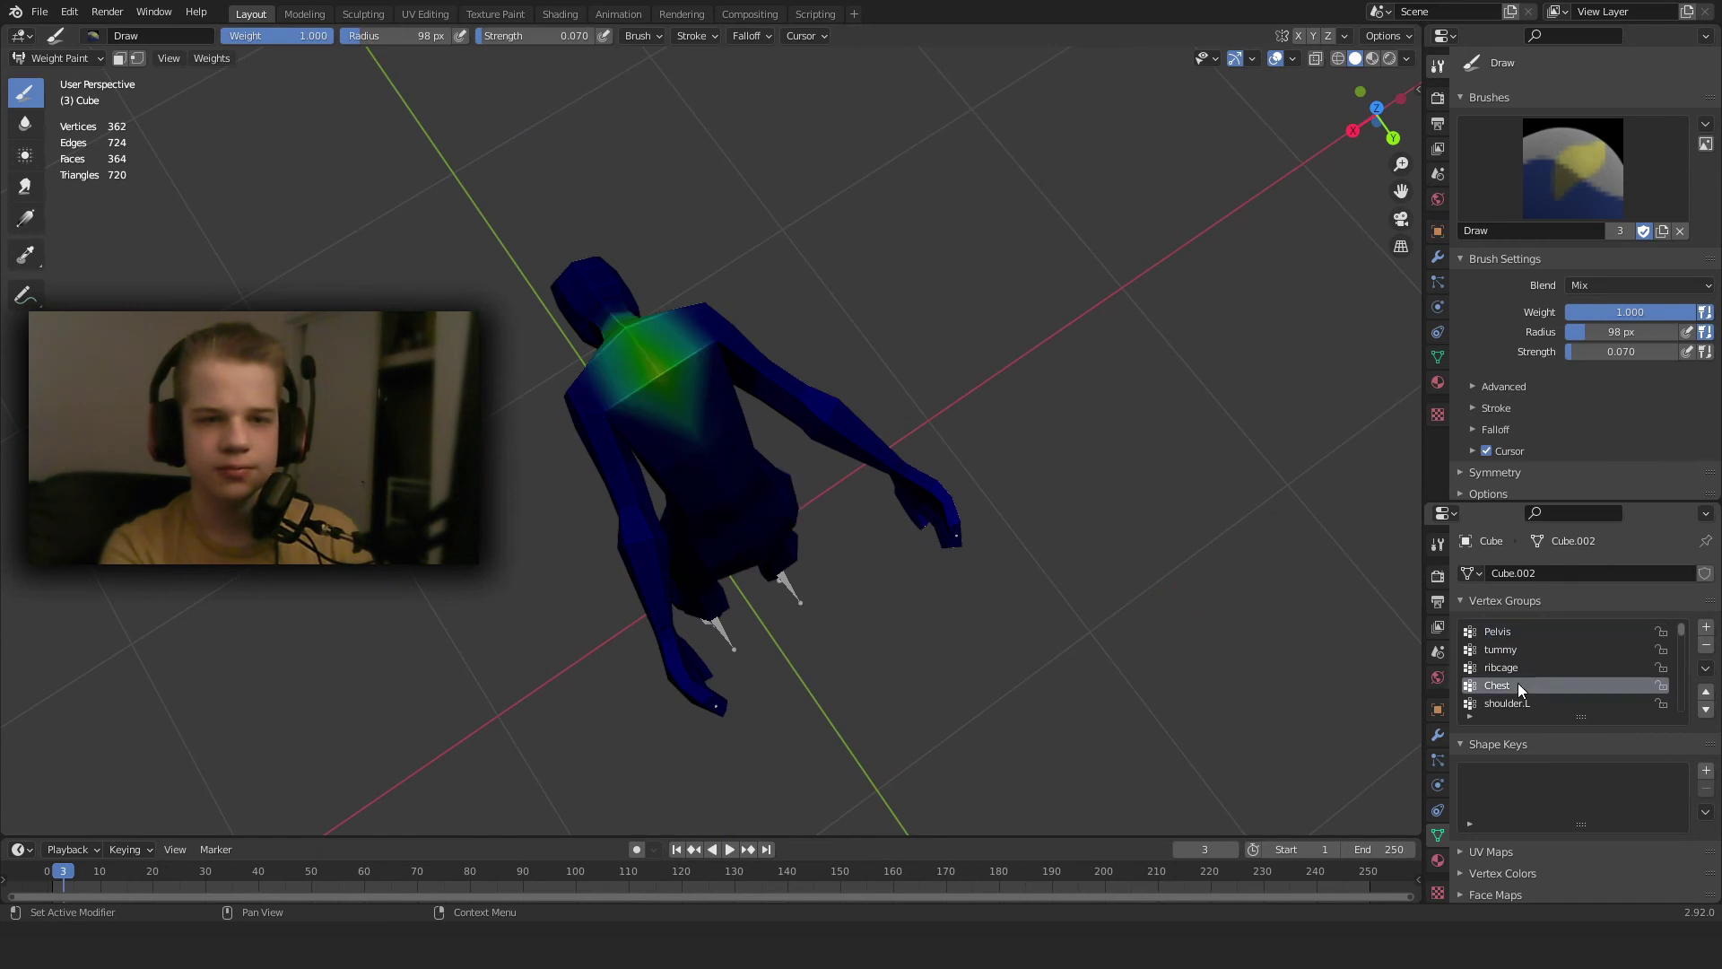
middle_drag(897, 502, 759, 452)
scroll(759, 451, up, 3)
middle_drag(759, 451, 760, 389)
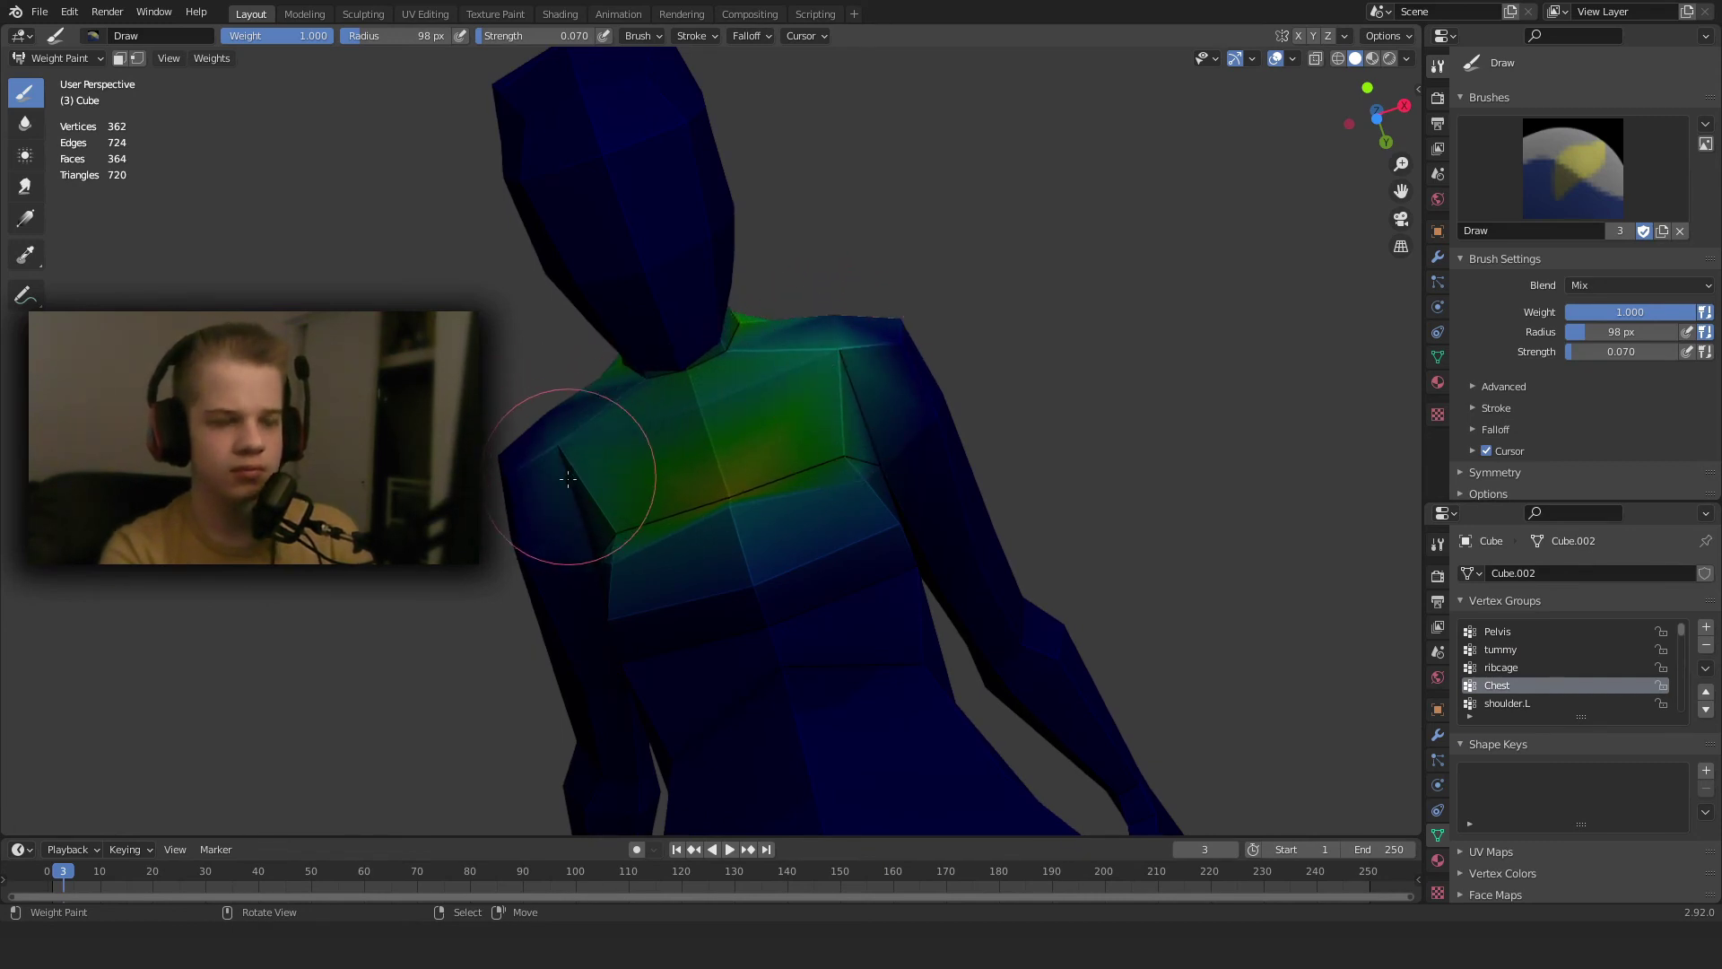
Subtract the Chest group's weights from the lower front of the chest using the Subtract brush at strength 0.078.
scroll(575, 489, down, 6)
middle_drag(635, 328, 906, 583)
scroll(906, 583, up, 4)
middle_drag(933, 574, 1049, 550)
scroll(1038, 619, up, 1)
shift+middle_drag(1038, 619, 1032, 448)
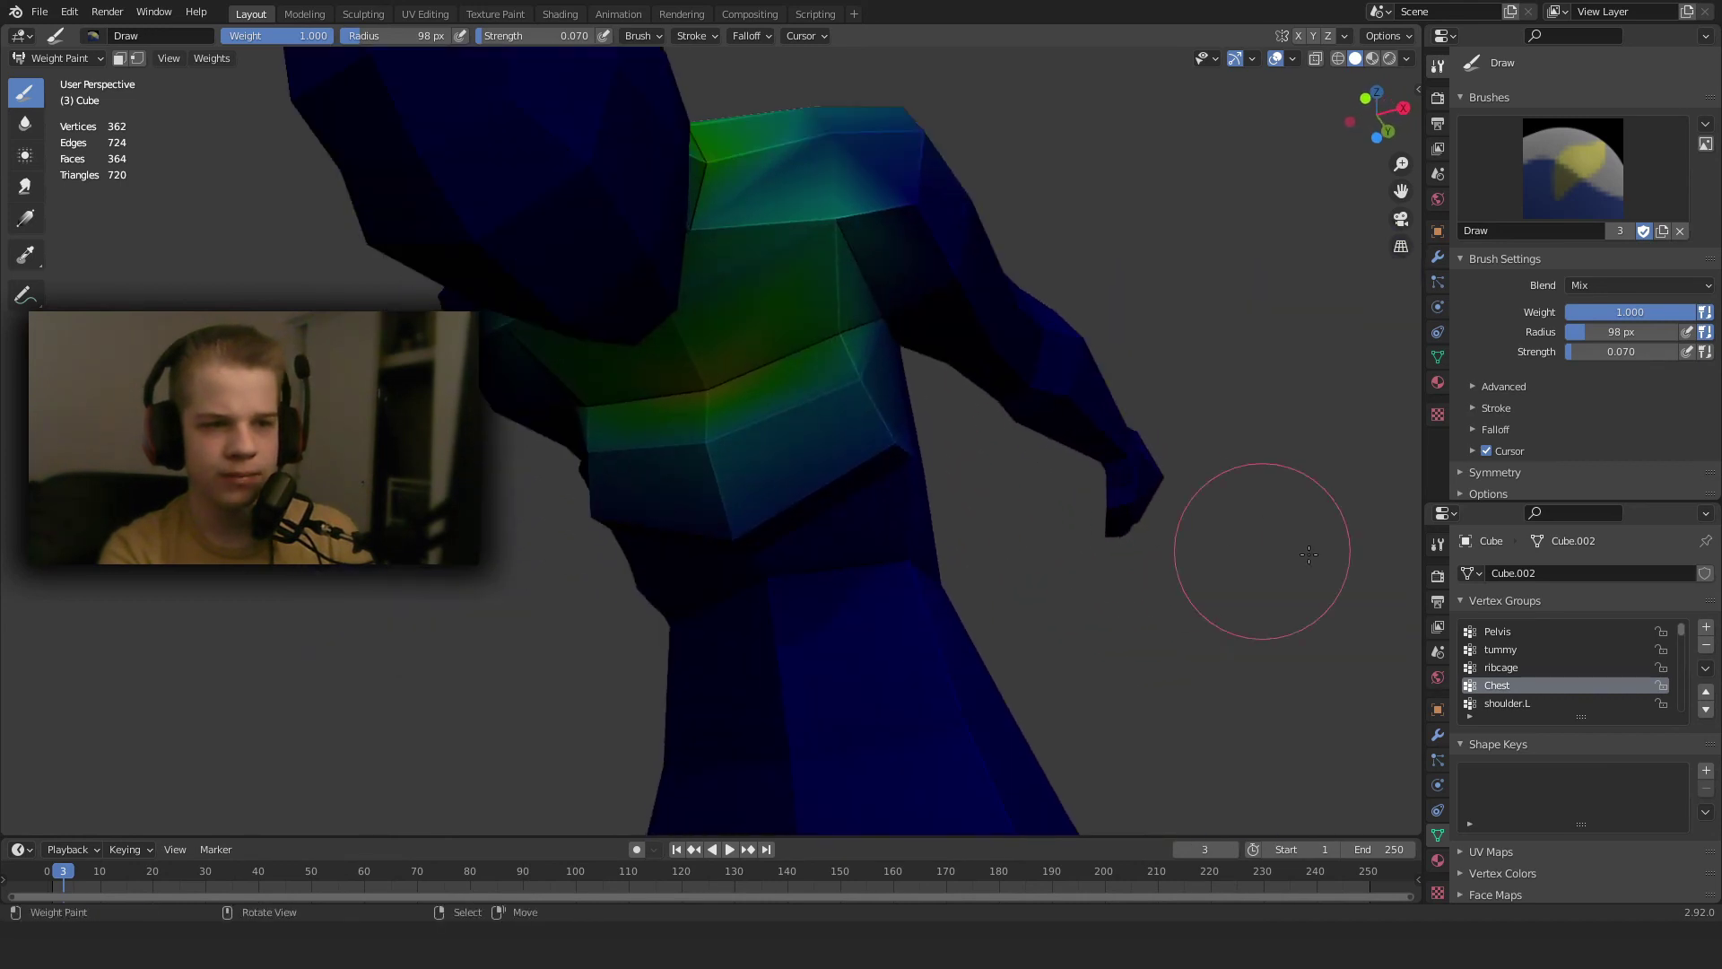
click(1571, 215)
click(1517, 307)
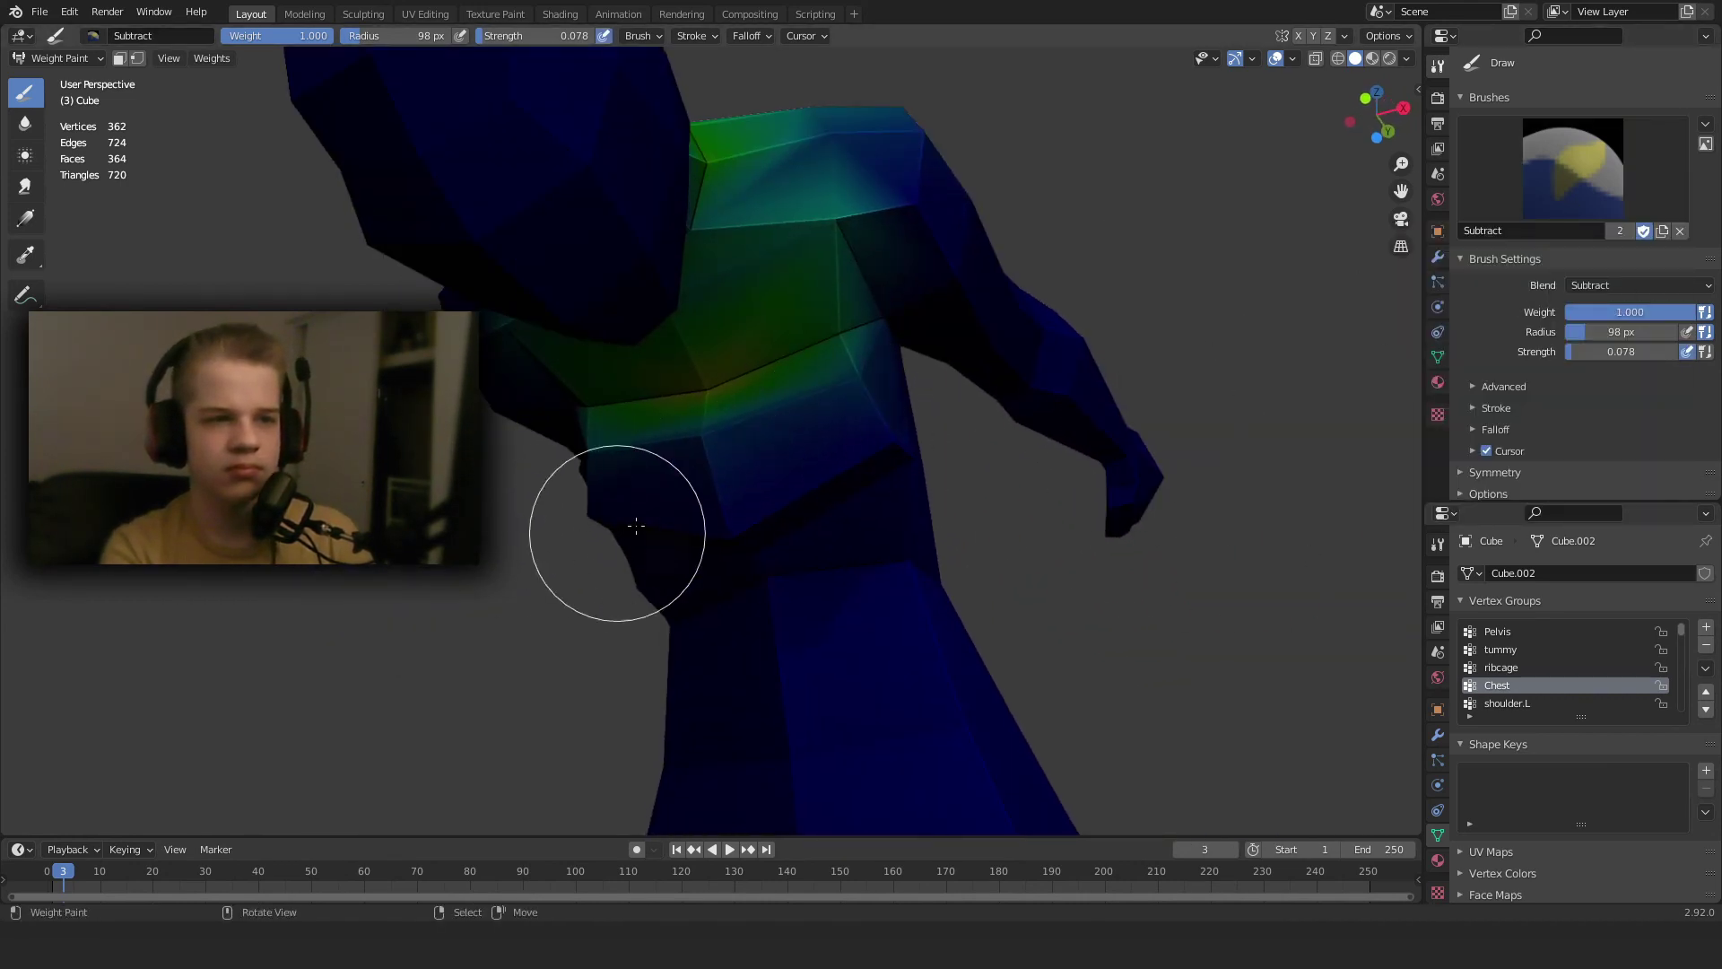
mouse_move(642, 525)
middle_down()
mouse_move(997, 541)
mouse_move(1063, 583)
middle_up()
Leave weight painting, display the model in wireframe and put the metarig in Pose Mode.
key(ctrl+Tab)
click(777, 533)
click(776, 533)
scroll(885, 540, down, 7)
scroll(1063, 610, up, 3)
mouse_move(1065, 664)
shift+middle_down()
mouse_move(1068, 517)
mouse_move(1312, 527)
shift+middle_up()
key(shift+z)
right_click(635, 248)
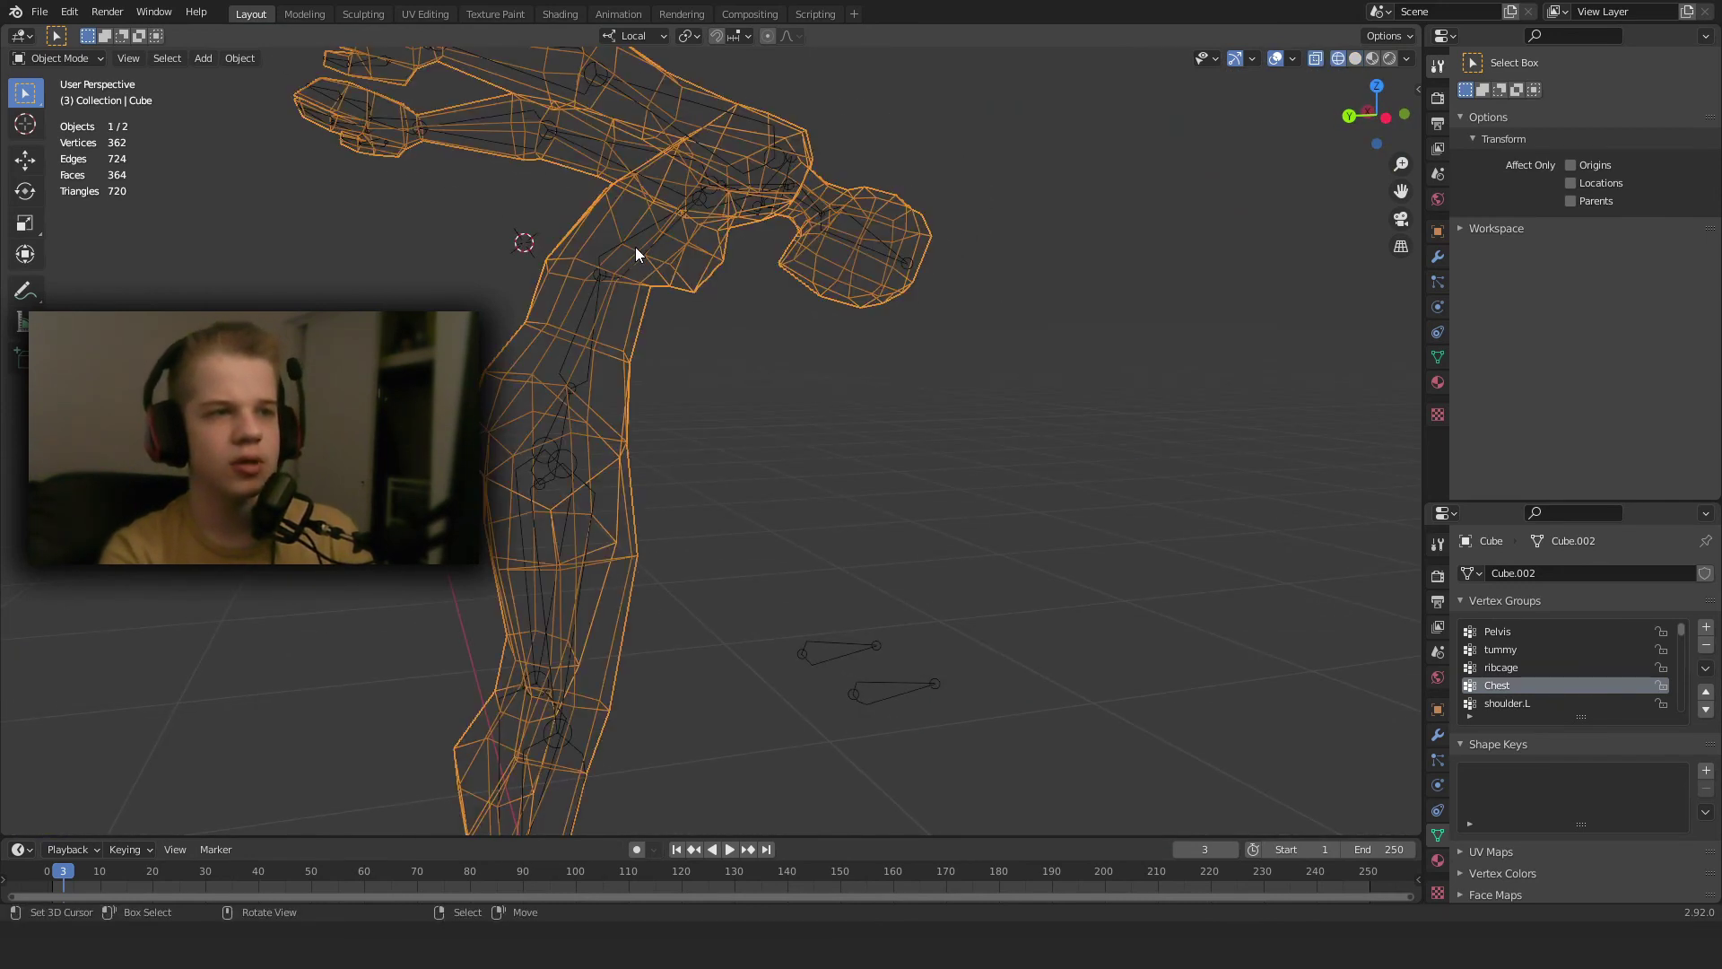
click(635, 240)
key(ctrl+Tab)
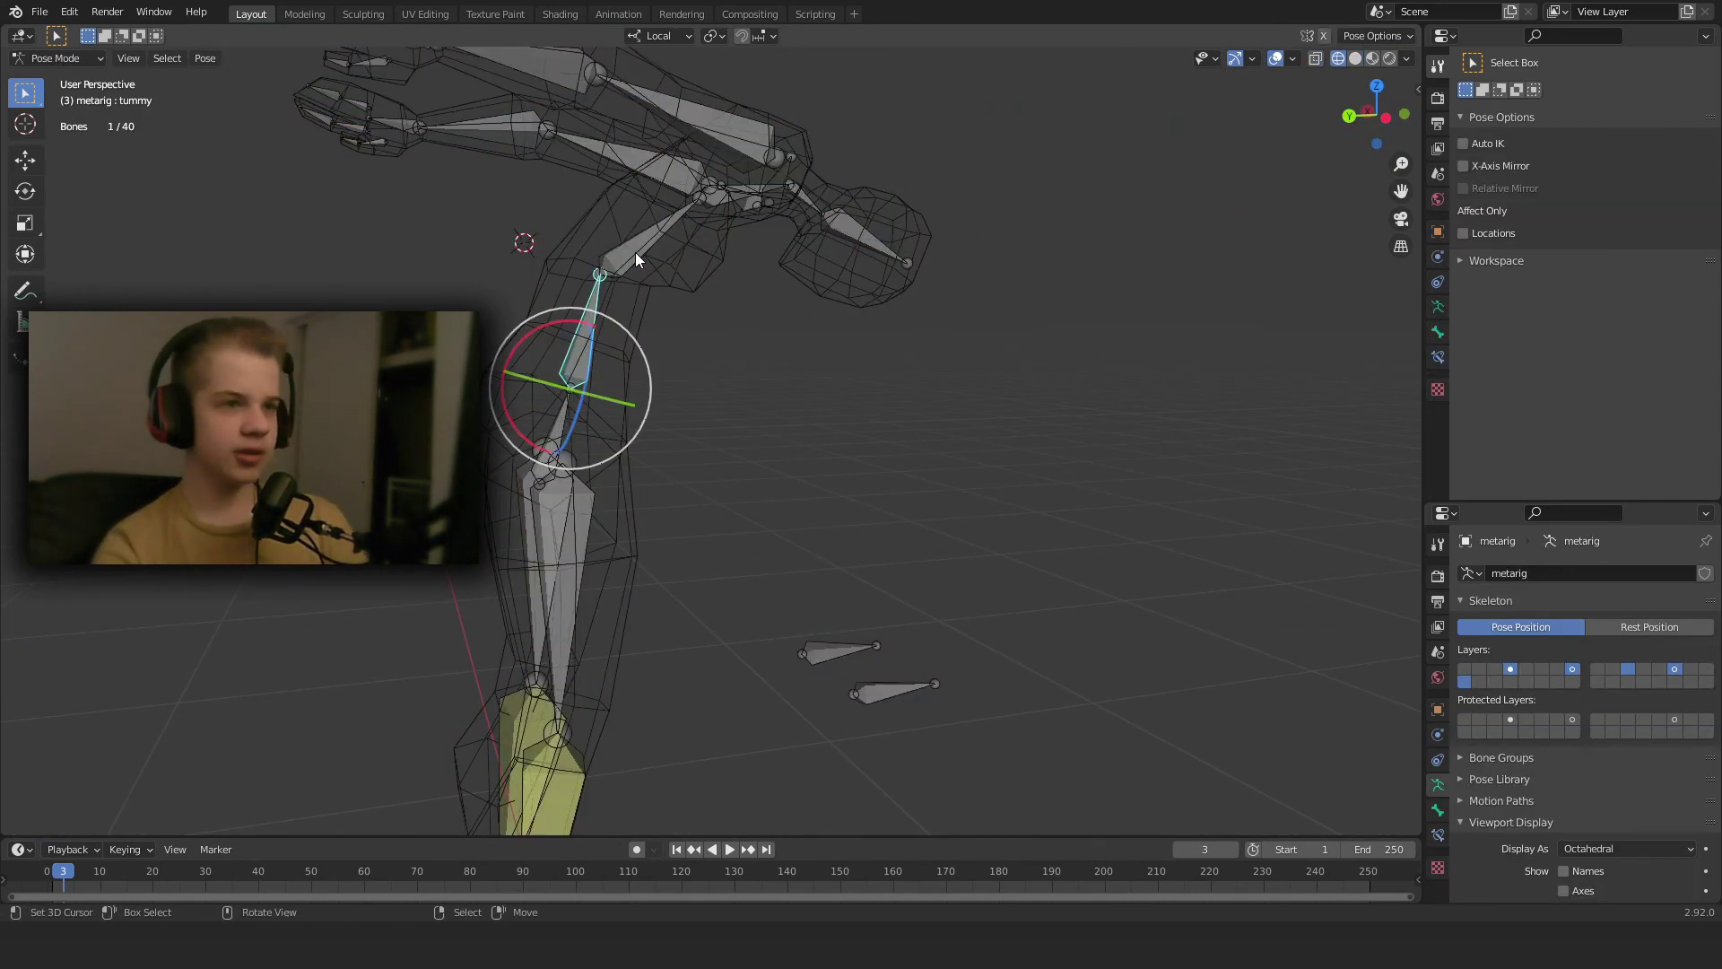
Clear the rotation of every bone to restore the standing pose and show the body in solid shading.
key(a)
key(alt+r)
scroll(664, 269, down, 5)
middle_drag(779, 377, 680, 425)
key(shift+z)
scroll(718, 425, up, 3)
middle_drag(820, 423, 657, 424)
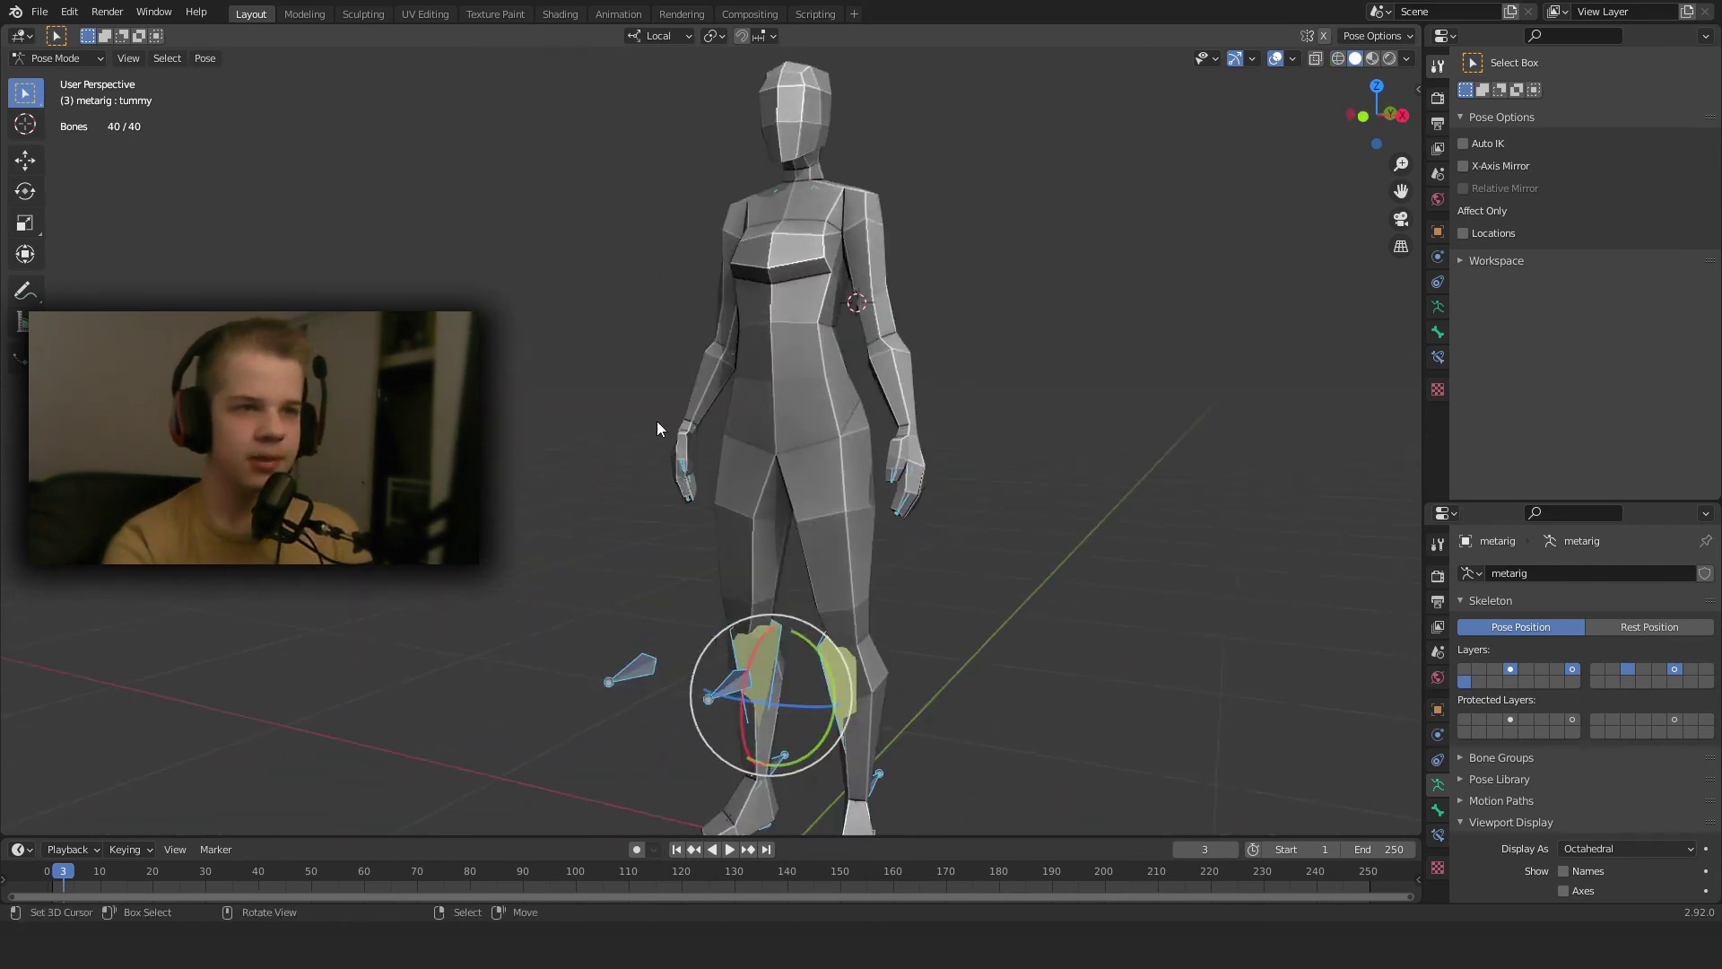
scroll(763, 437, down, 3)
Select the human mesh in Object Mode and switch it back to Weight Paint mode.
key(ctrl+Tab)
right_click(791, 425)
key(ctrl+Tab)
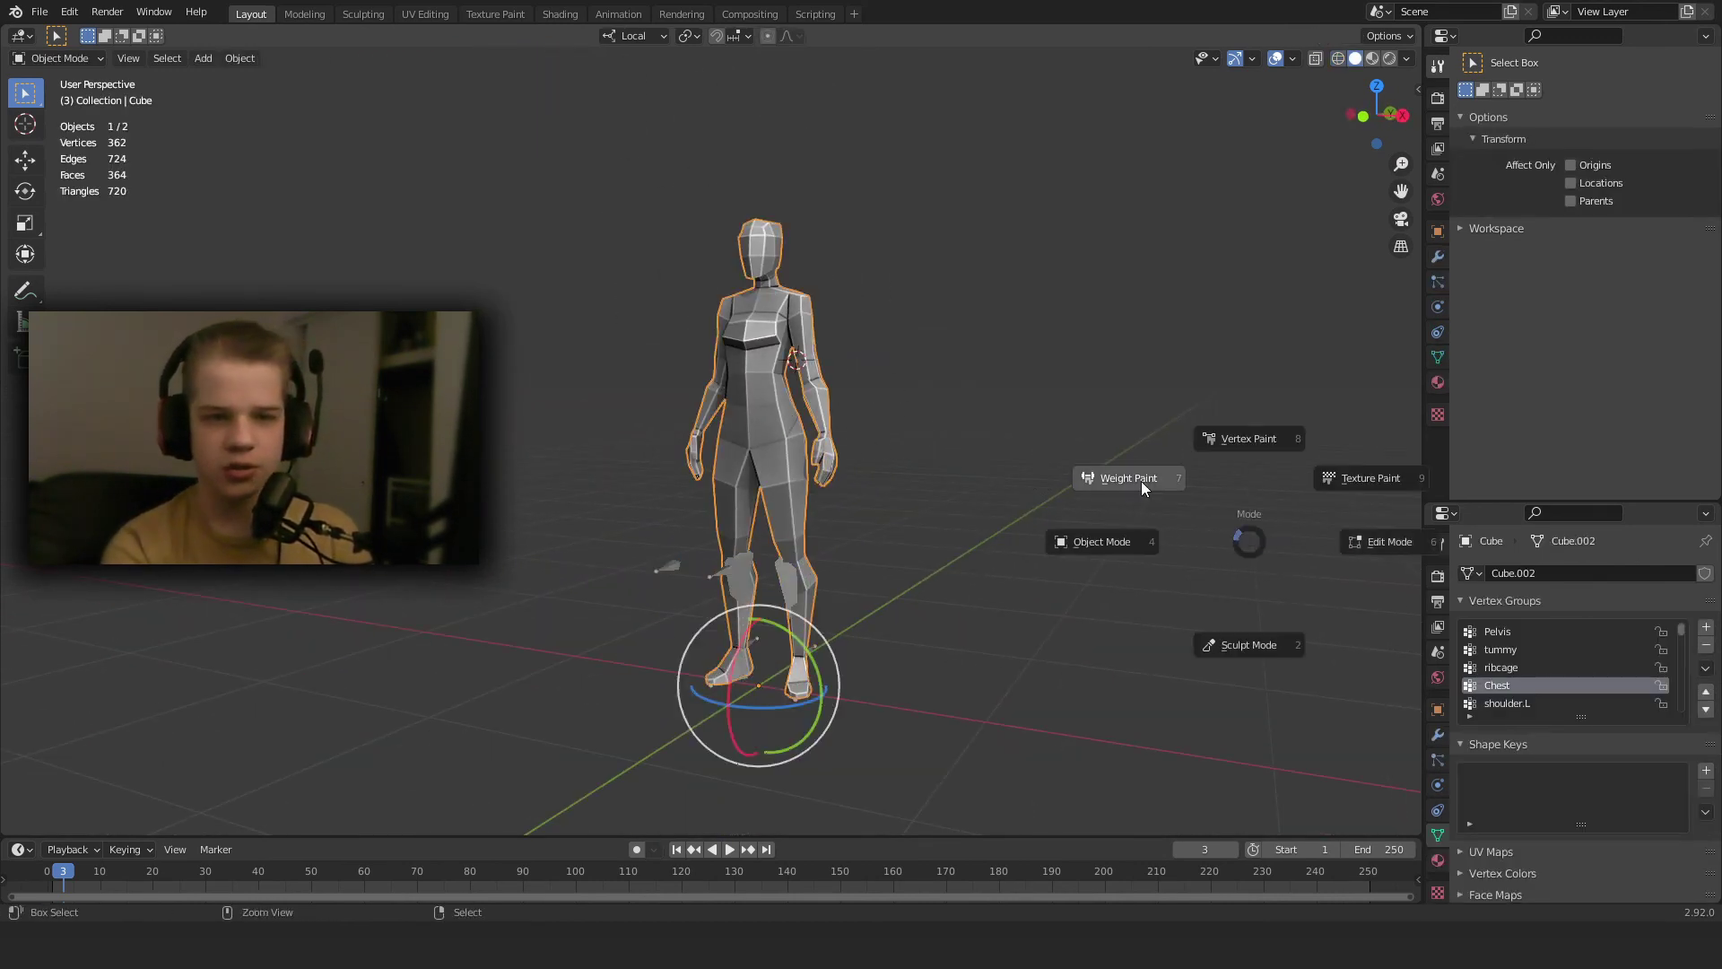
click(1138, 469)
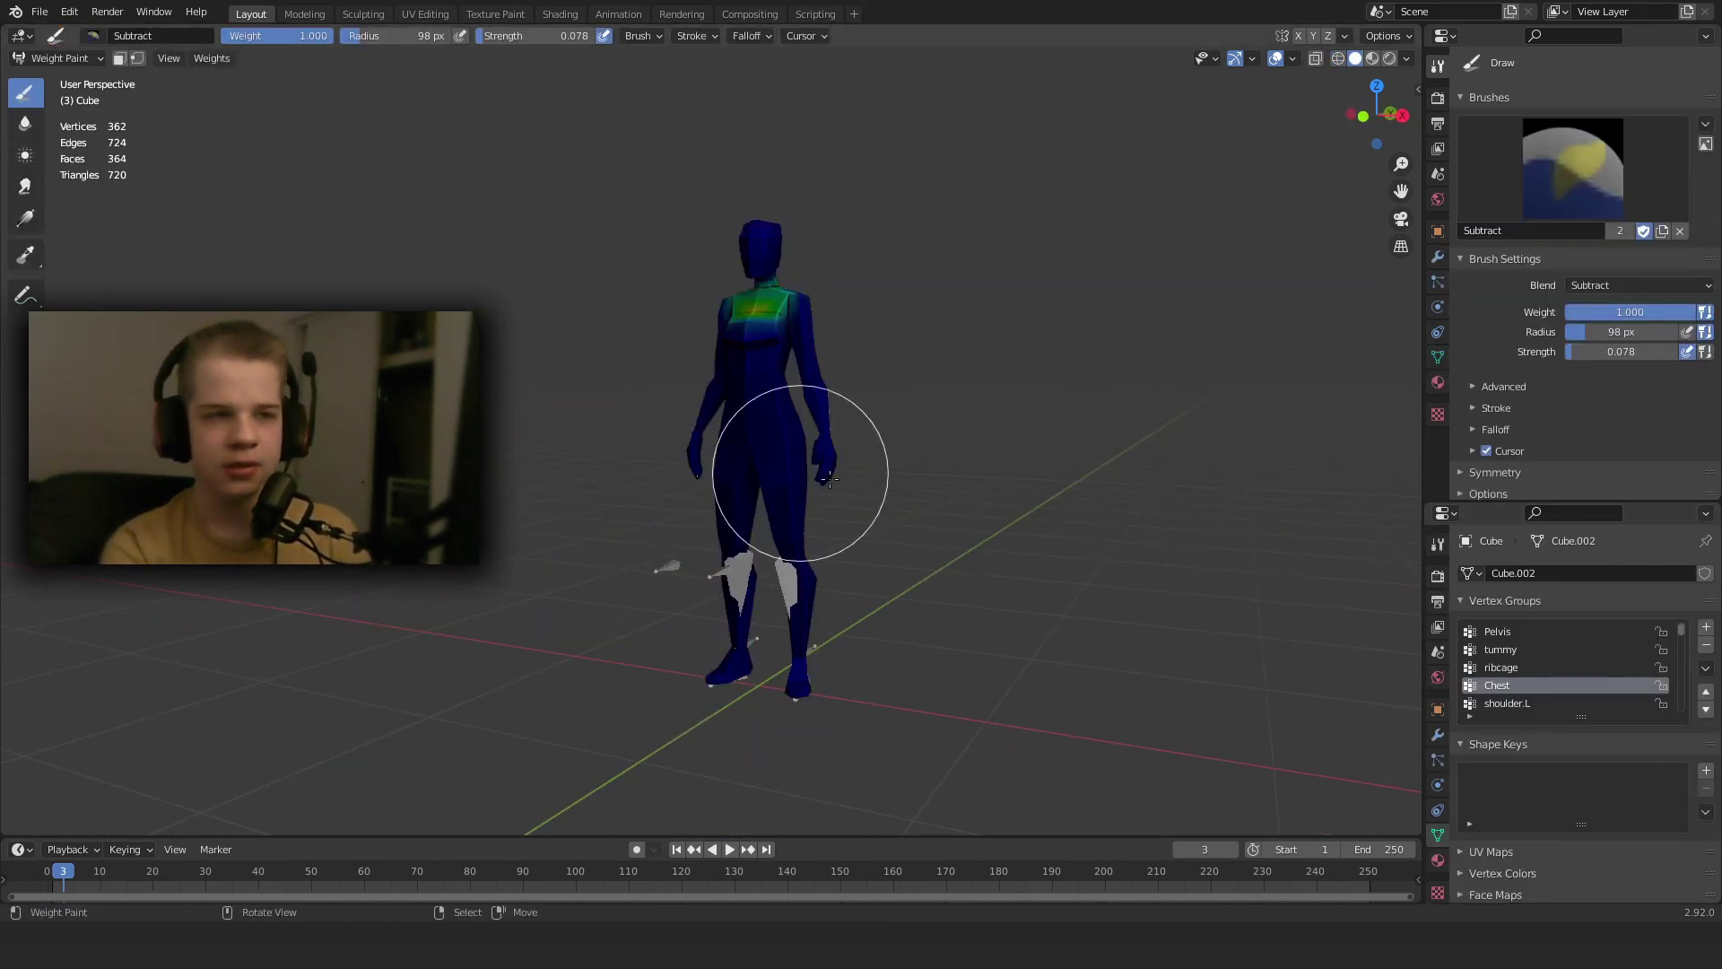
Leave weight painting, display the model in wireframe and put the metarig in Pose Mode with its tummy bone selected.
key(ctrl+Tab)
scroll(1076, 476, up, 5)
key(z)
click(808, 401)
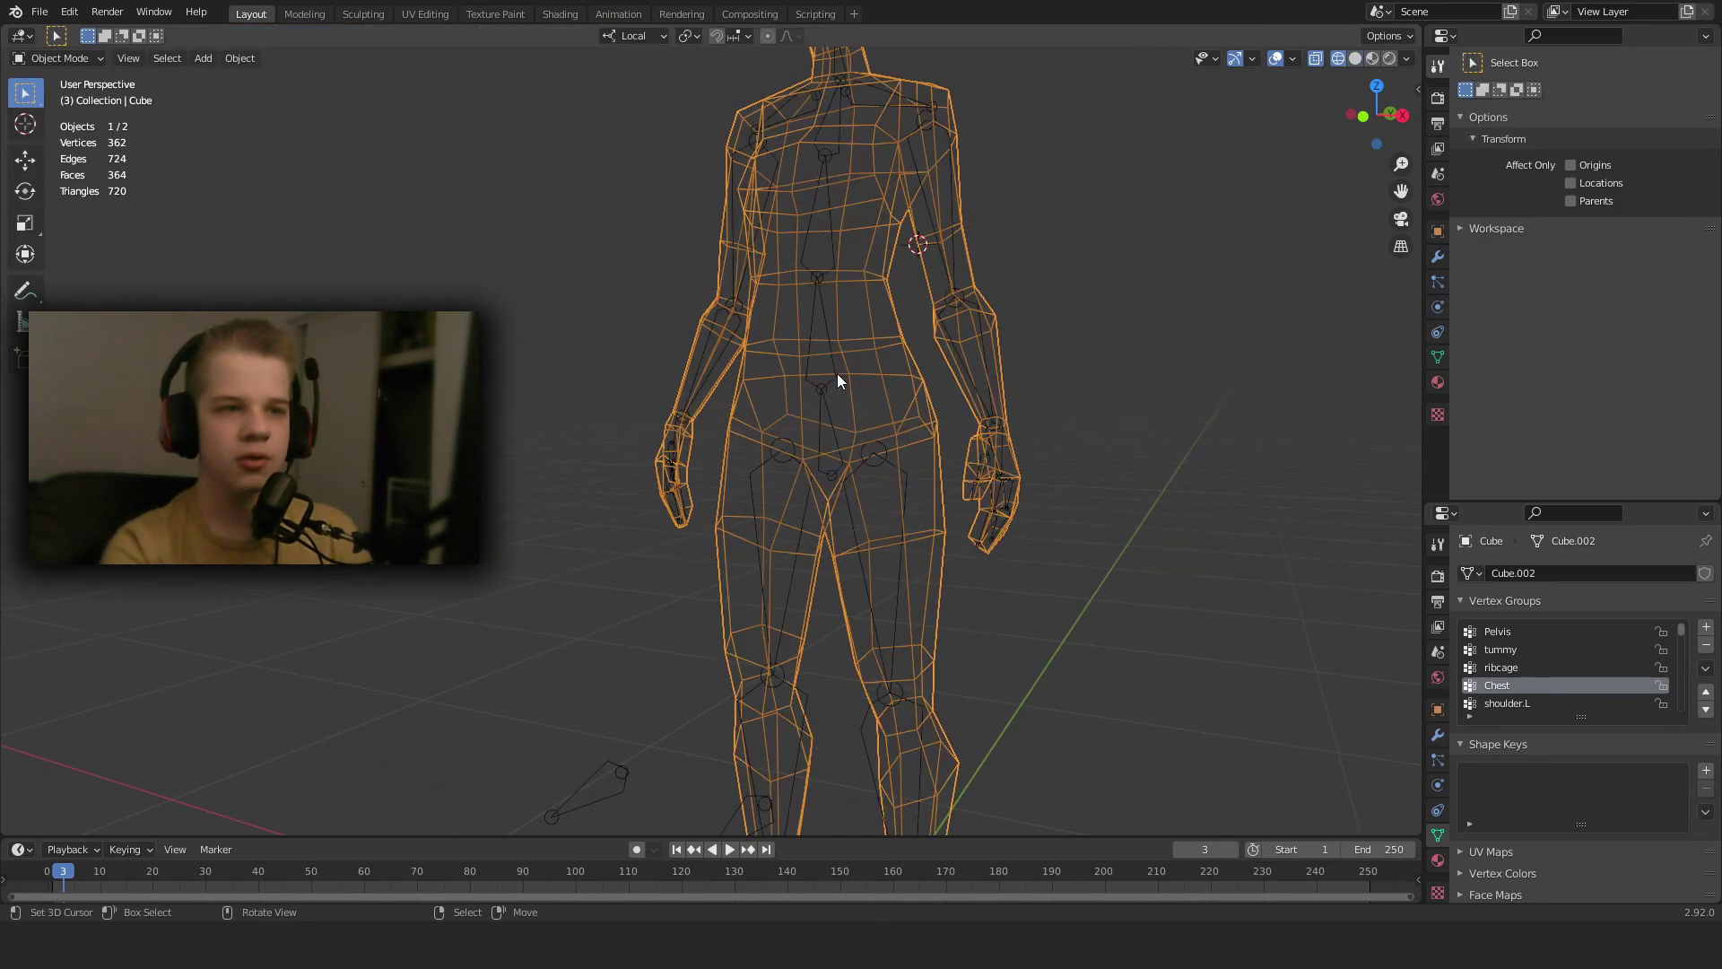
right_click(833, 370)
key(ctrl+Tab)
Test the waist deformation by freely rotating the tummy bone, cancelling the rotation.
scroll(798, 402, down, 4)
middle_drag(793, 398, 950, 402)
key(r)
right_click(966, 403)
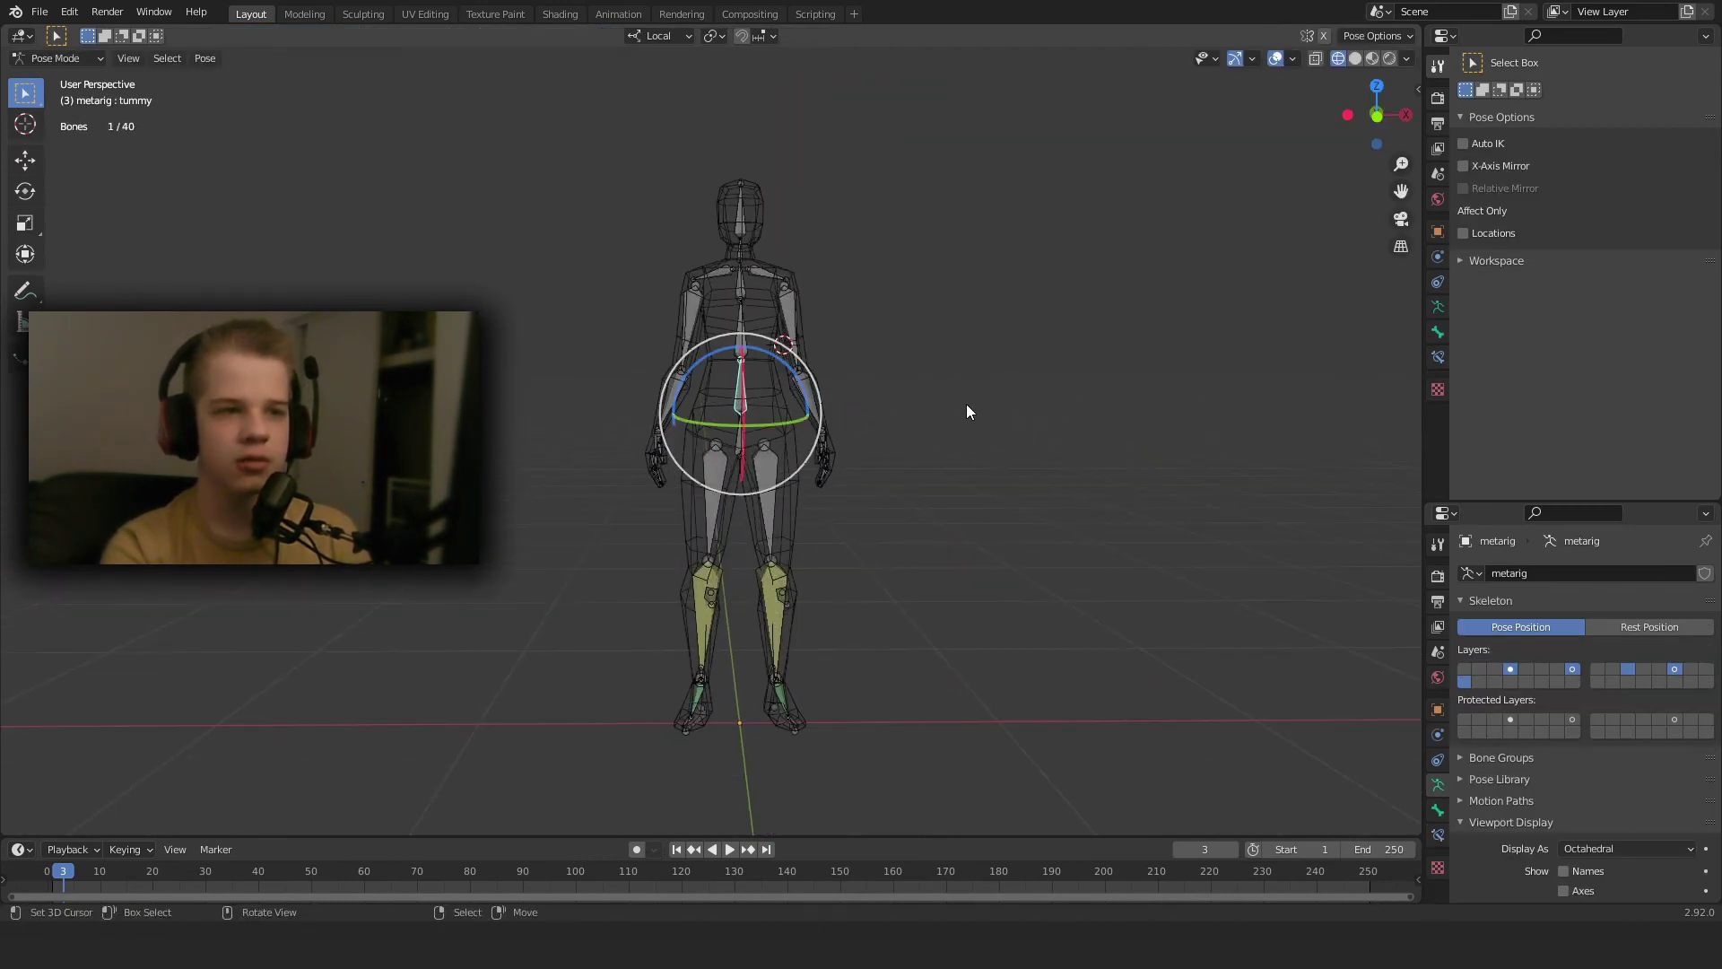
key(r)
key(r)
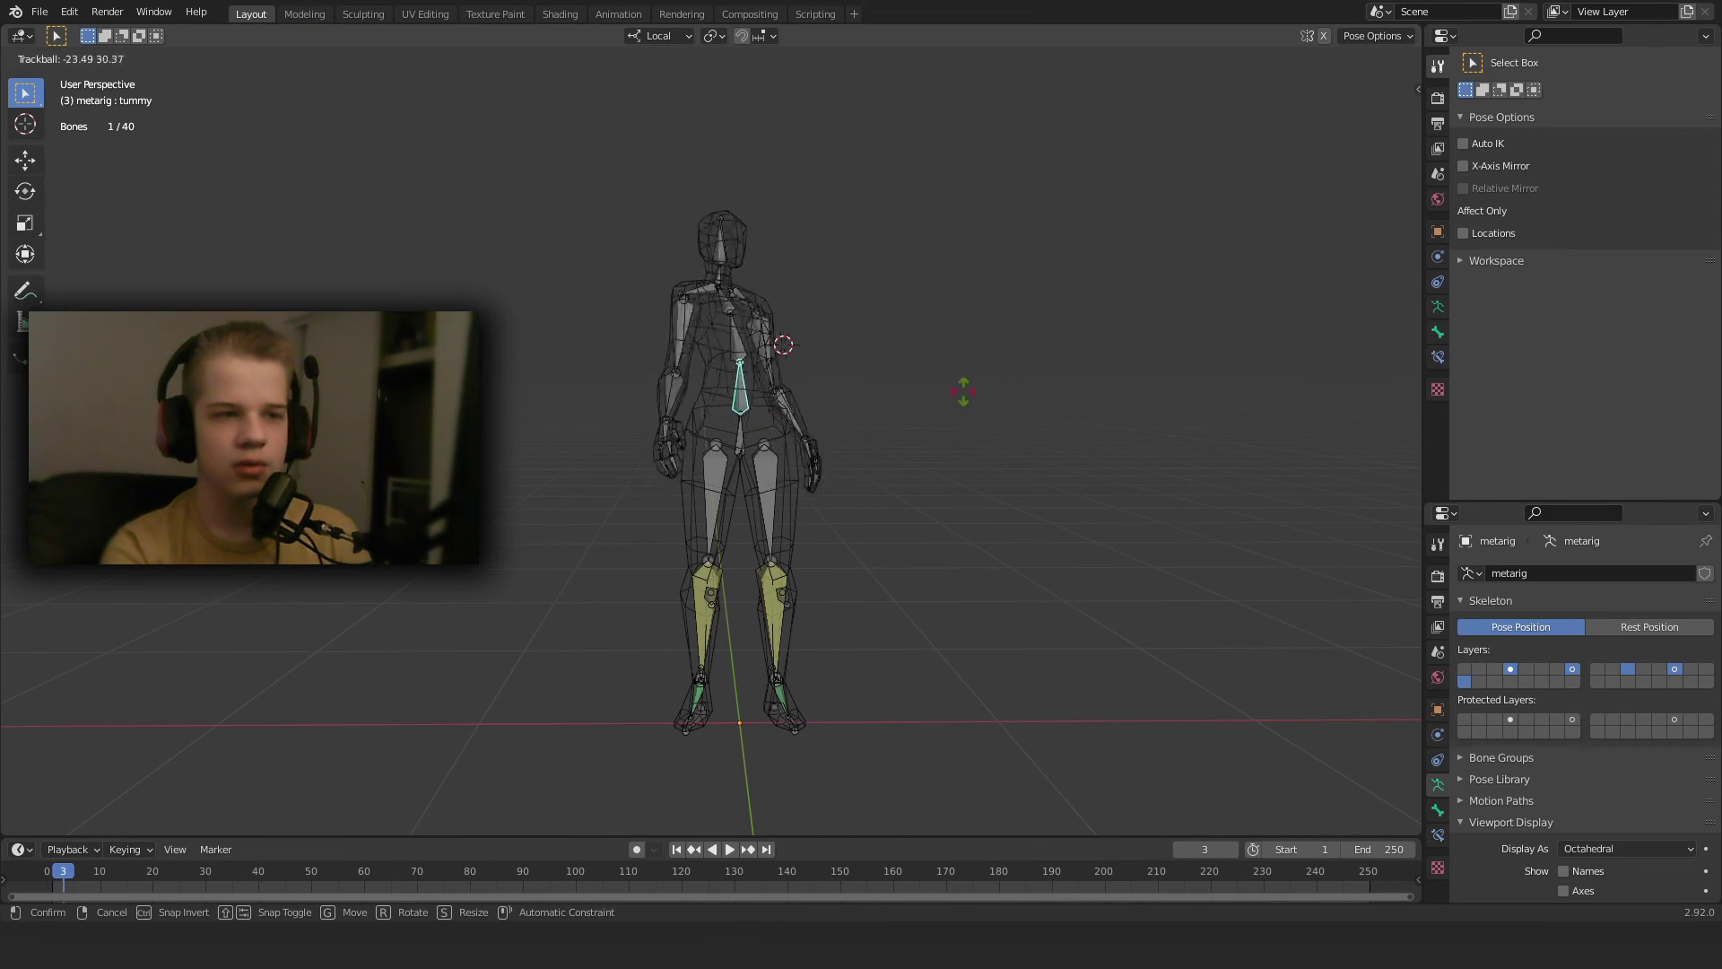
right_click(973, 405)
Leave Pose Mode, select the human mesh and open its tummy vertex group in Weight Paint mode.
key(z)
click(1076, 434)
scroll(933, 426, up, 5)
key(ctrl+Tab)
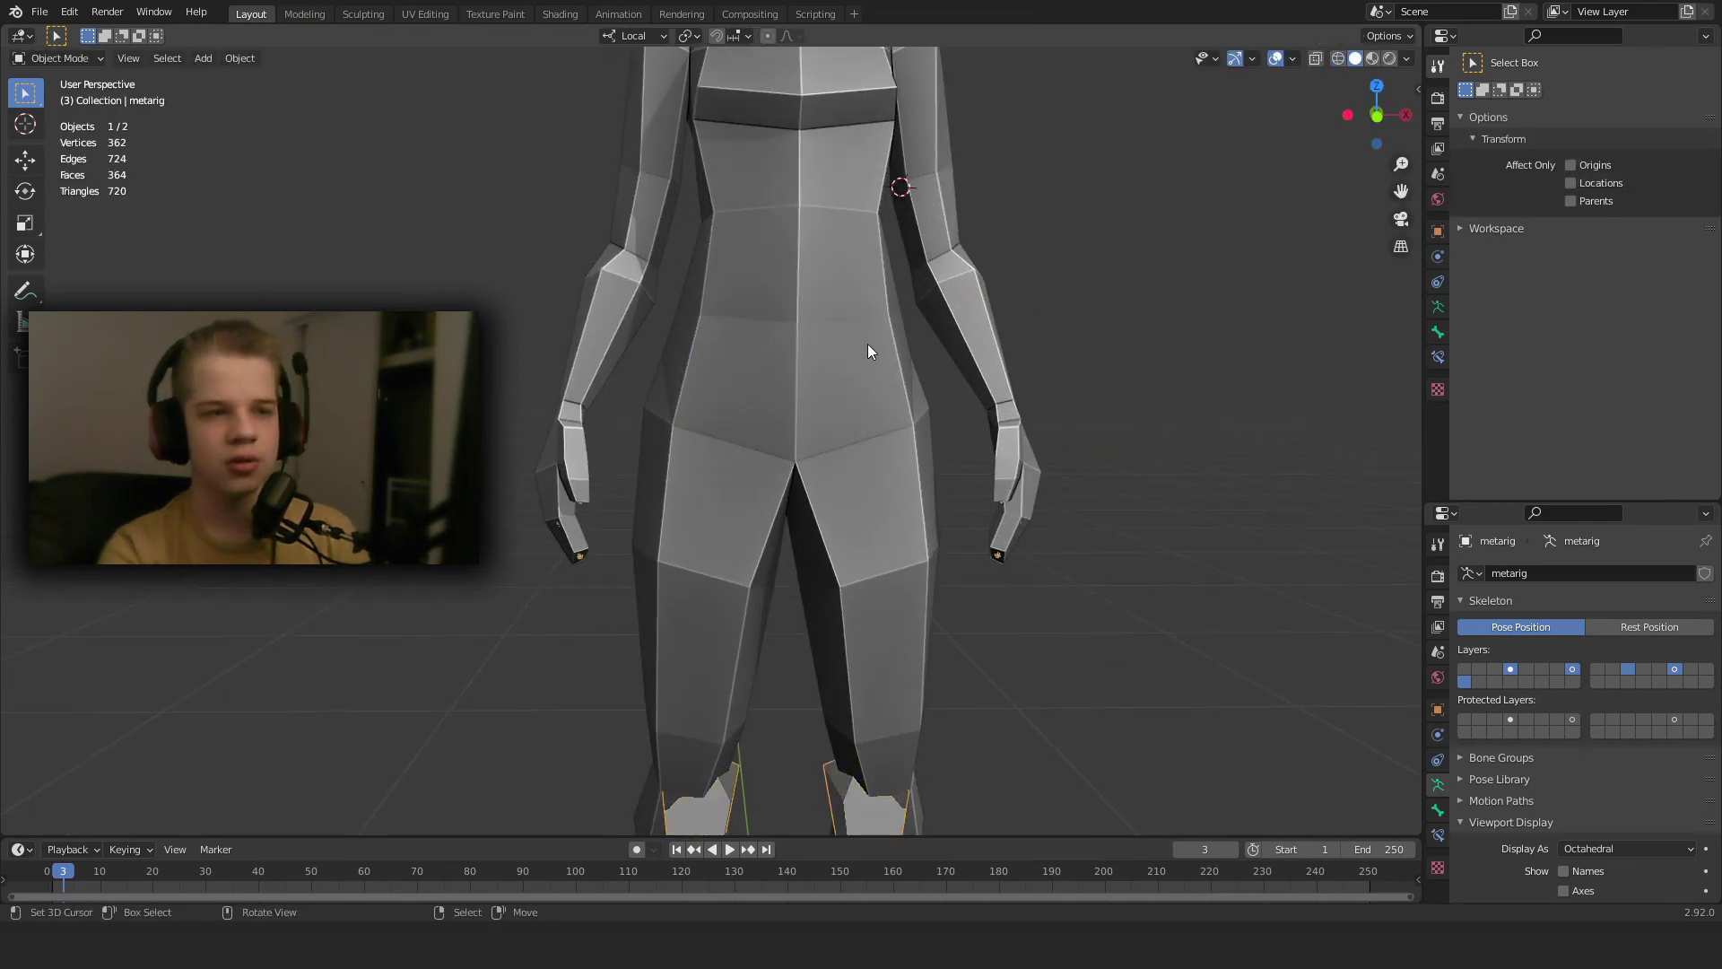
key(shift+z)
click(965, 408)
click(1511, 655)
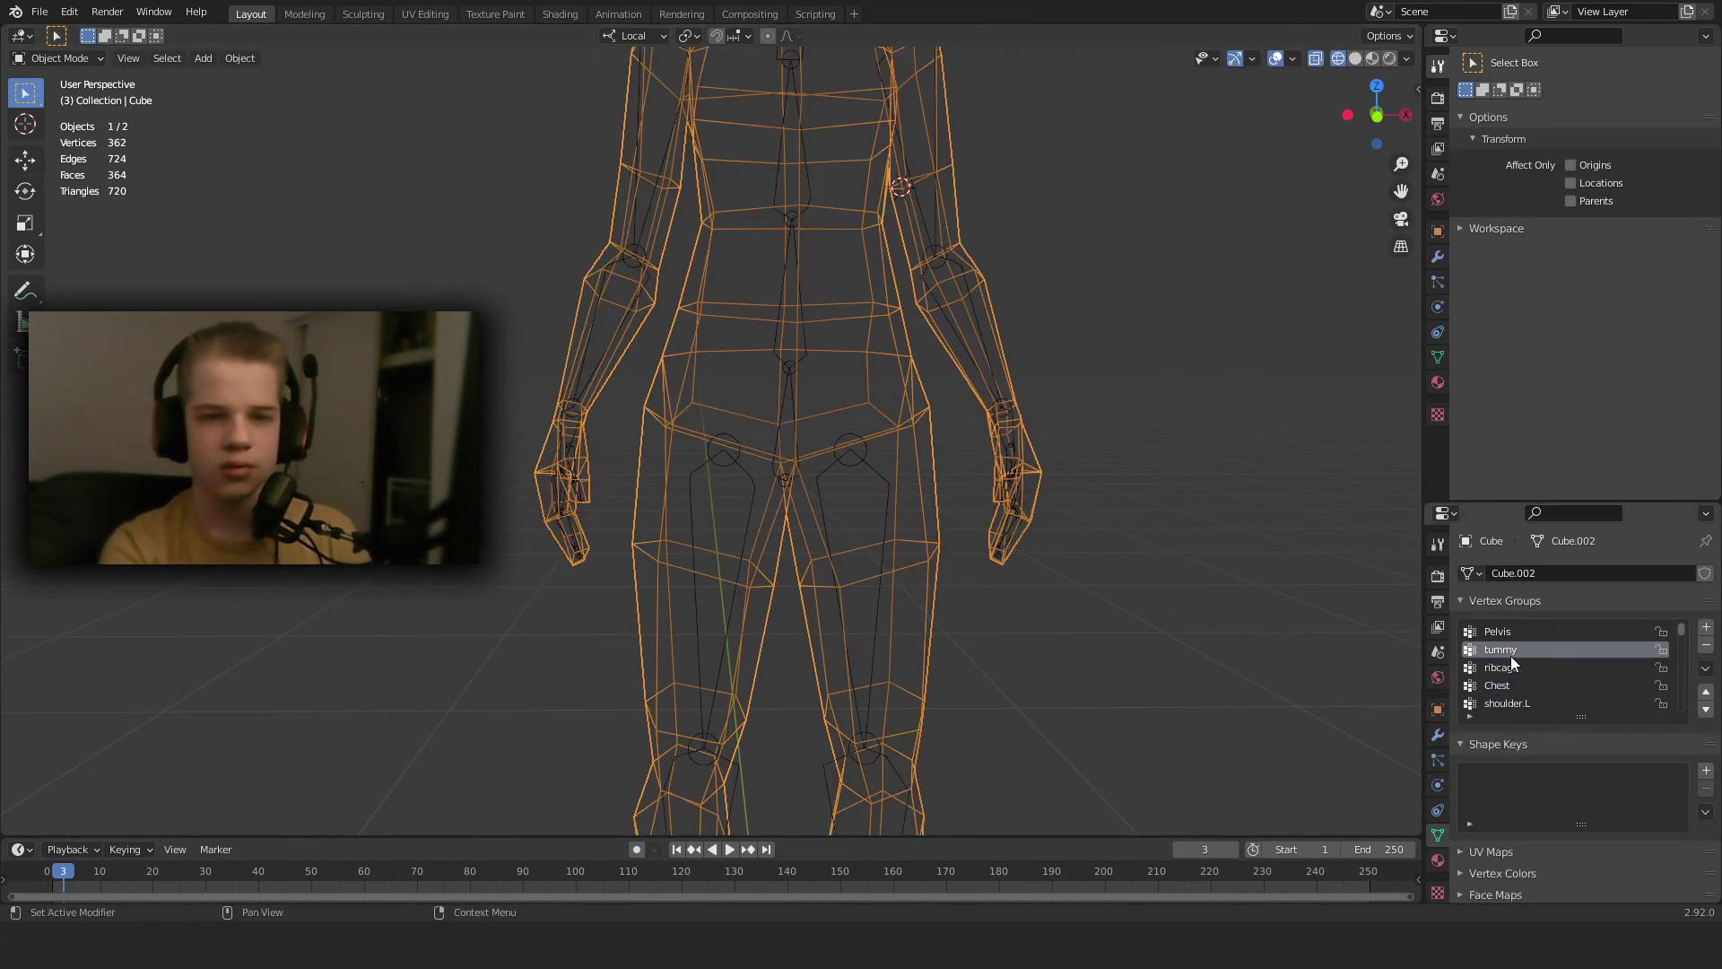
key(ctrl+Tab)
click(917, 527)
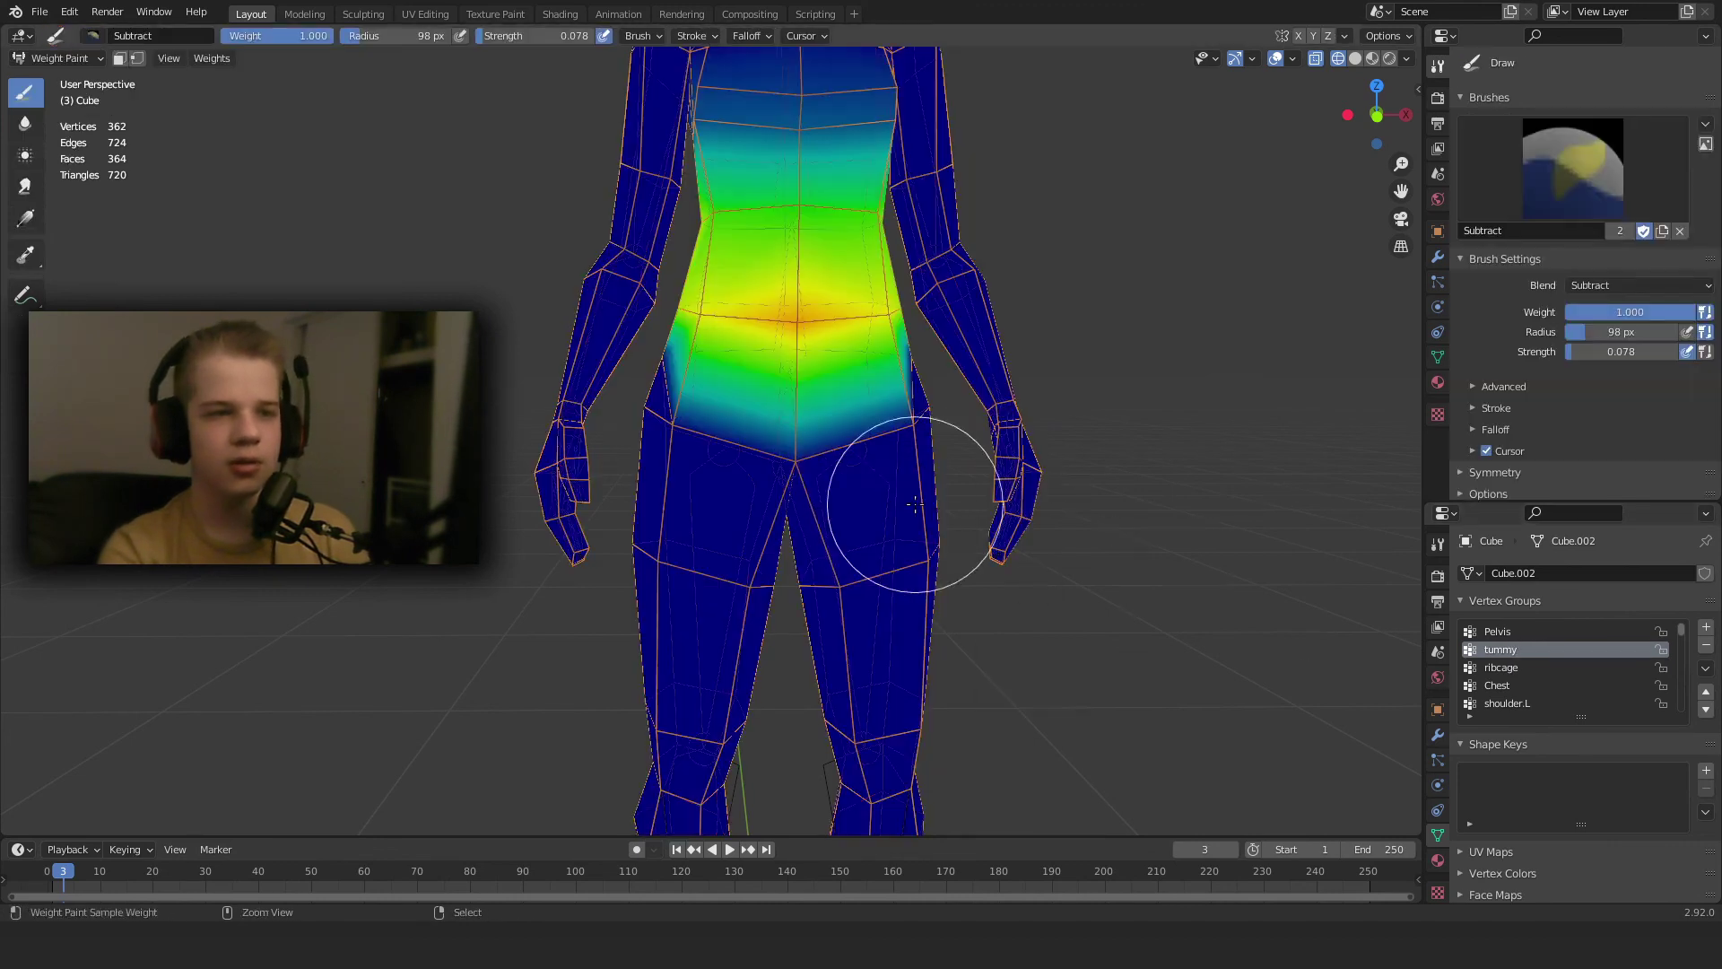
Show the mesh in solid shading and choose the Draw brush for weight painting.
key(z)
click(1051, 441)
middle_drag(1108, 453, 1040, 459)
click(1506, 204)
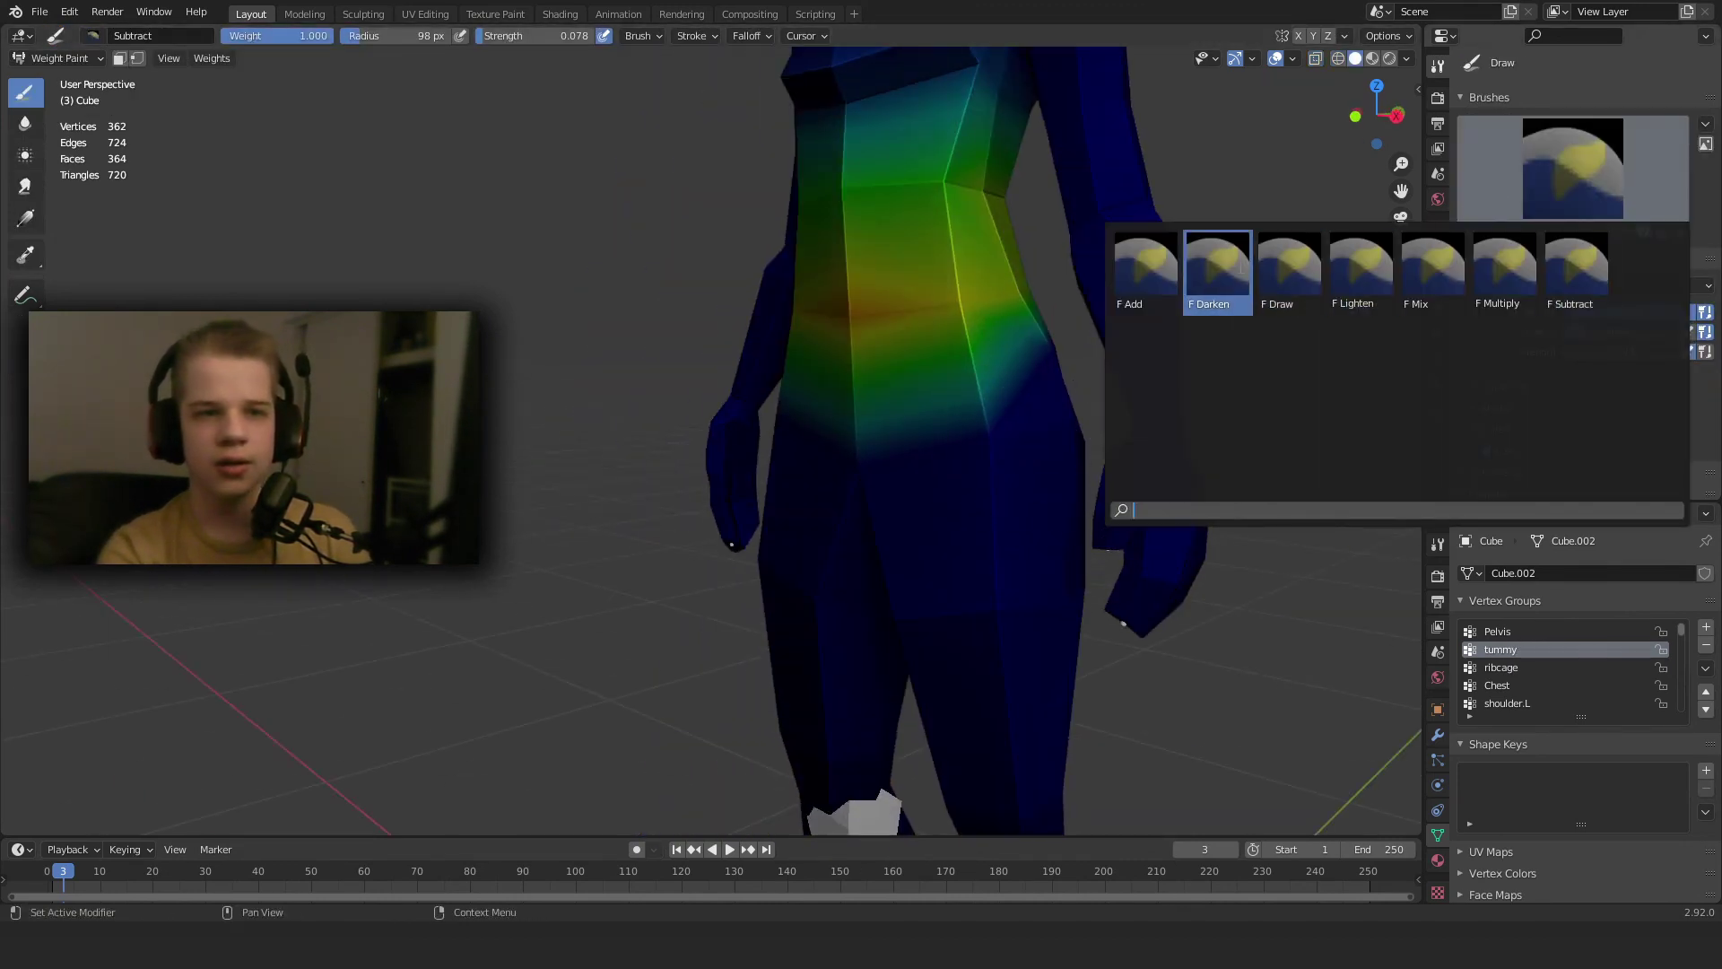
click(1289, 267)
click(1437, 544)
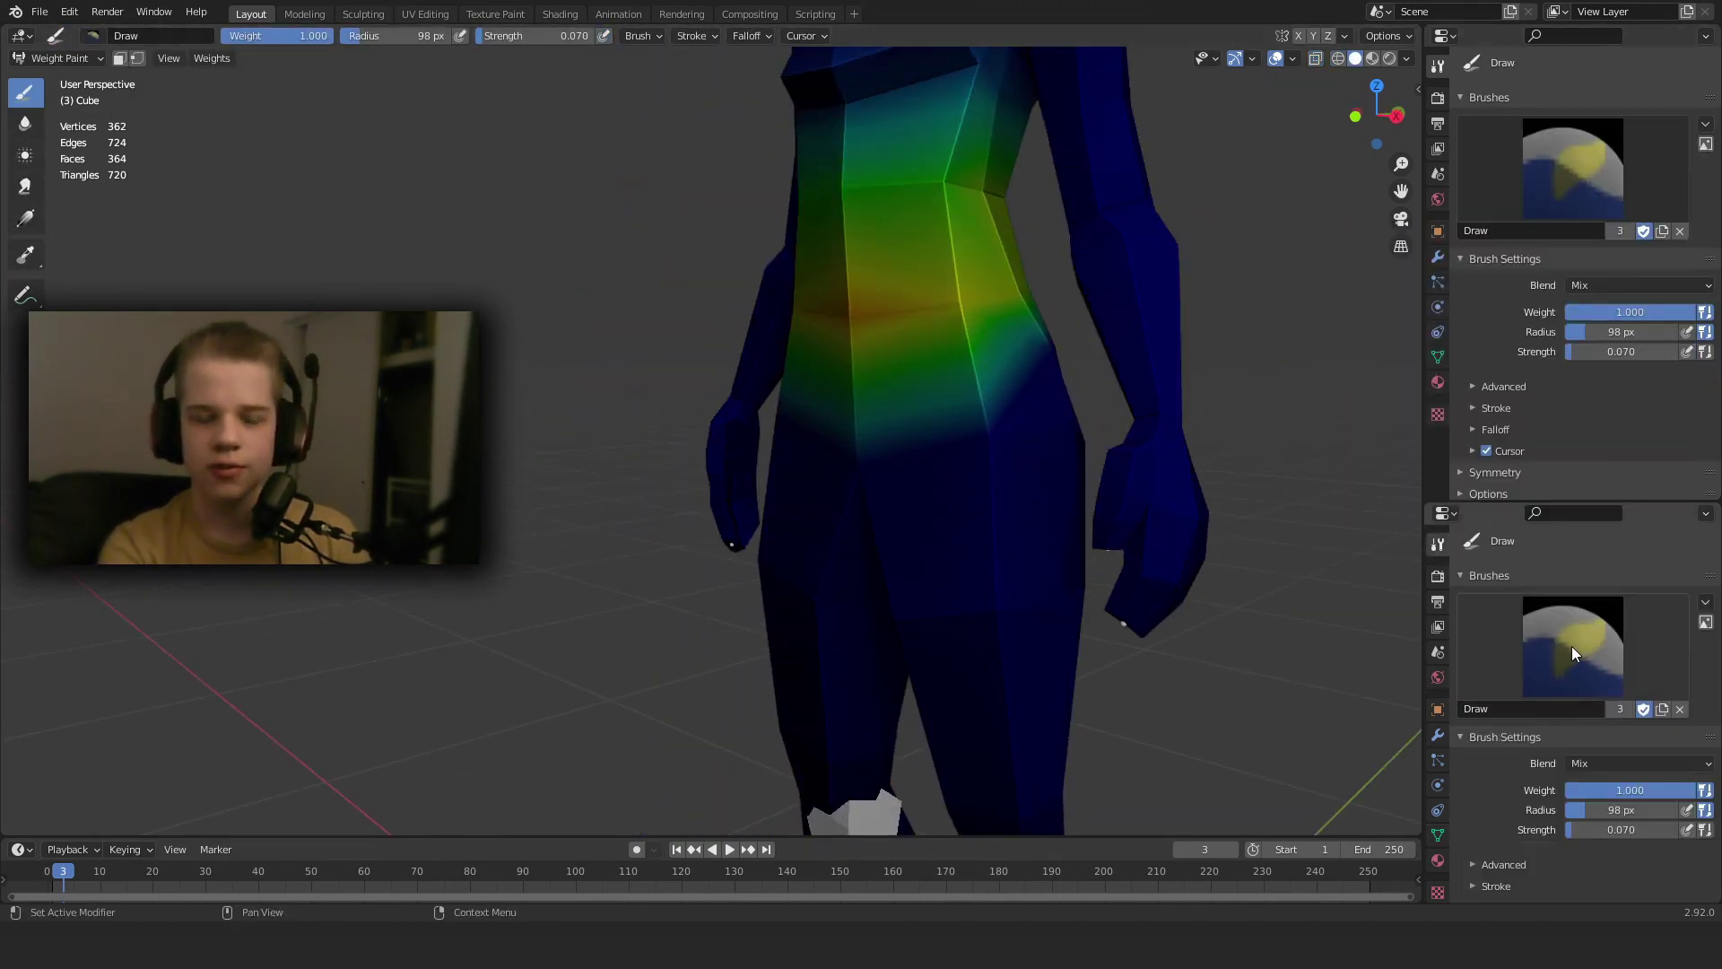
Paint tummy weight over the hips and lower back using the Draw brush at weight 1.000 and strength 0.070.
mouse_move(992, 461)
middle_down()
mouse_move(960, 453)
mouse_move(980, 437)
middle_up()
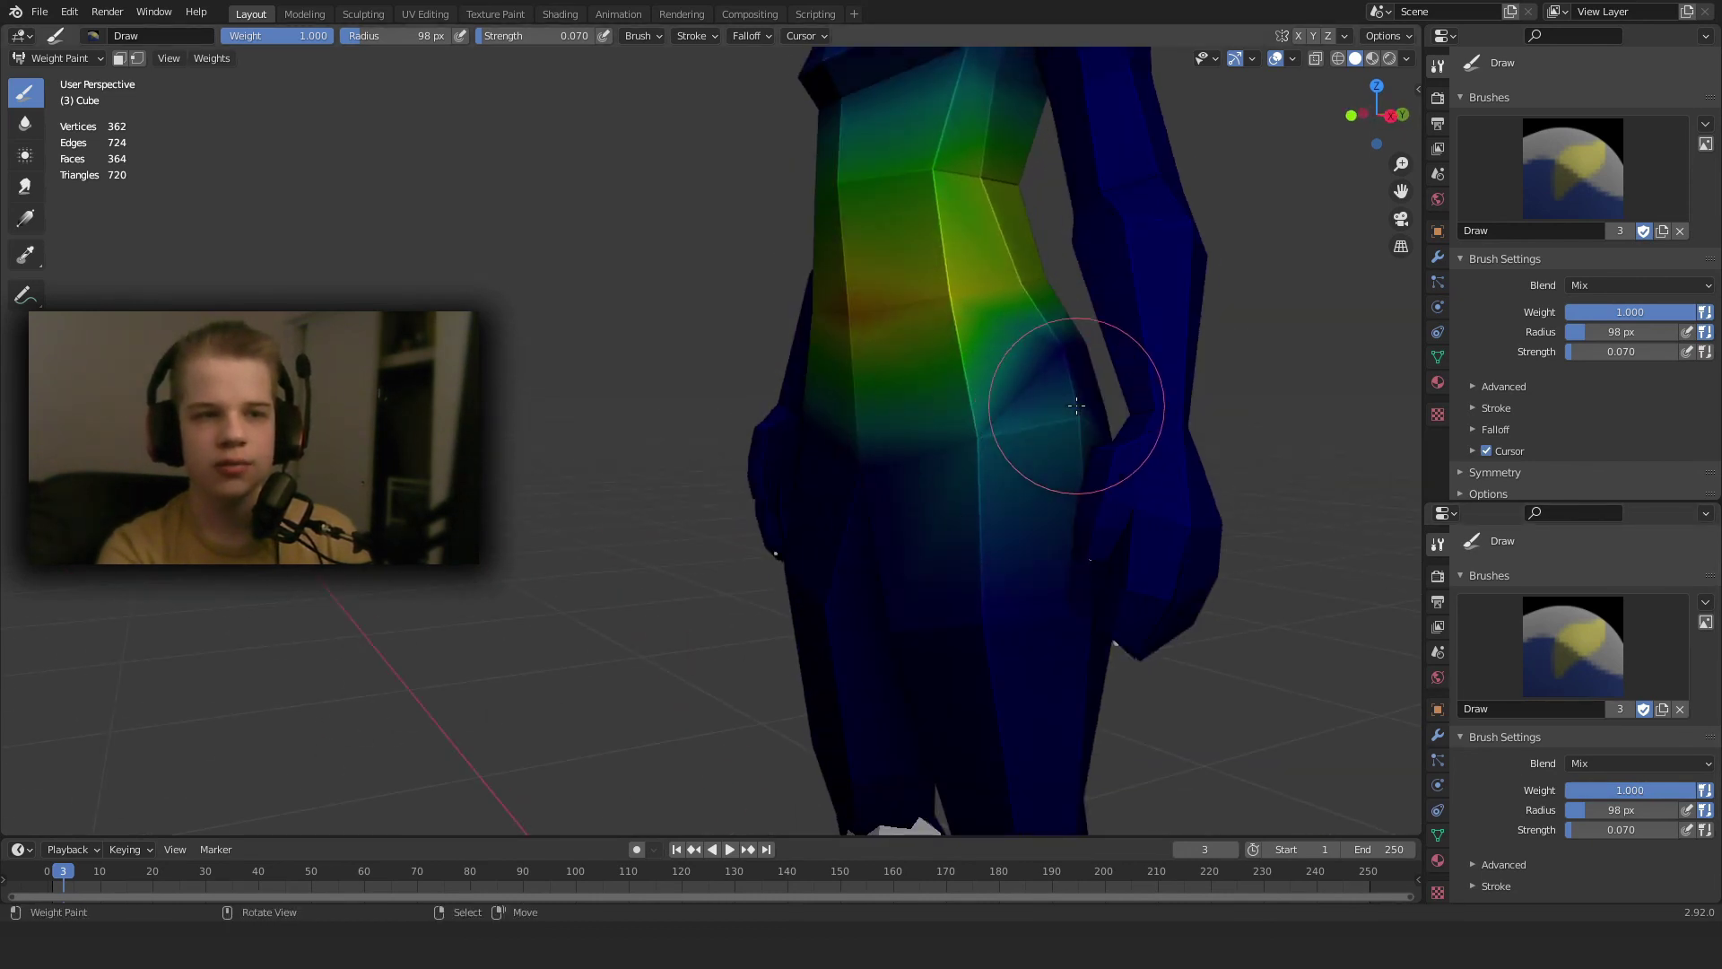
middle_drag(1189, 368, 933, 392)
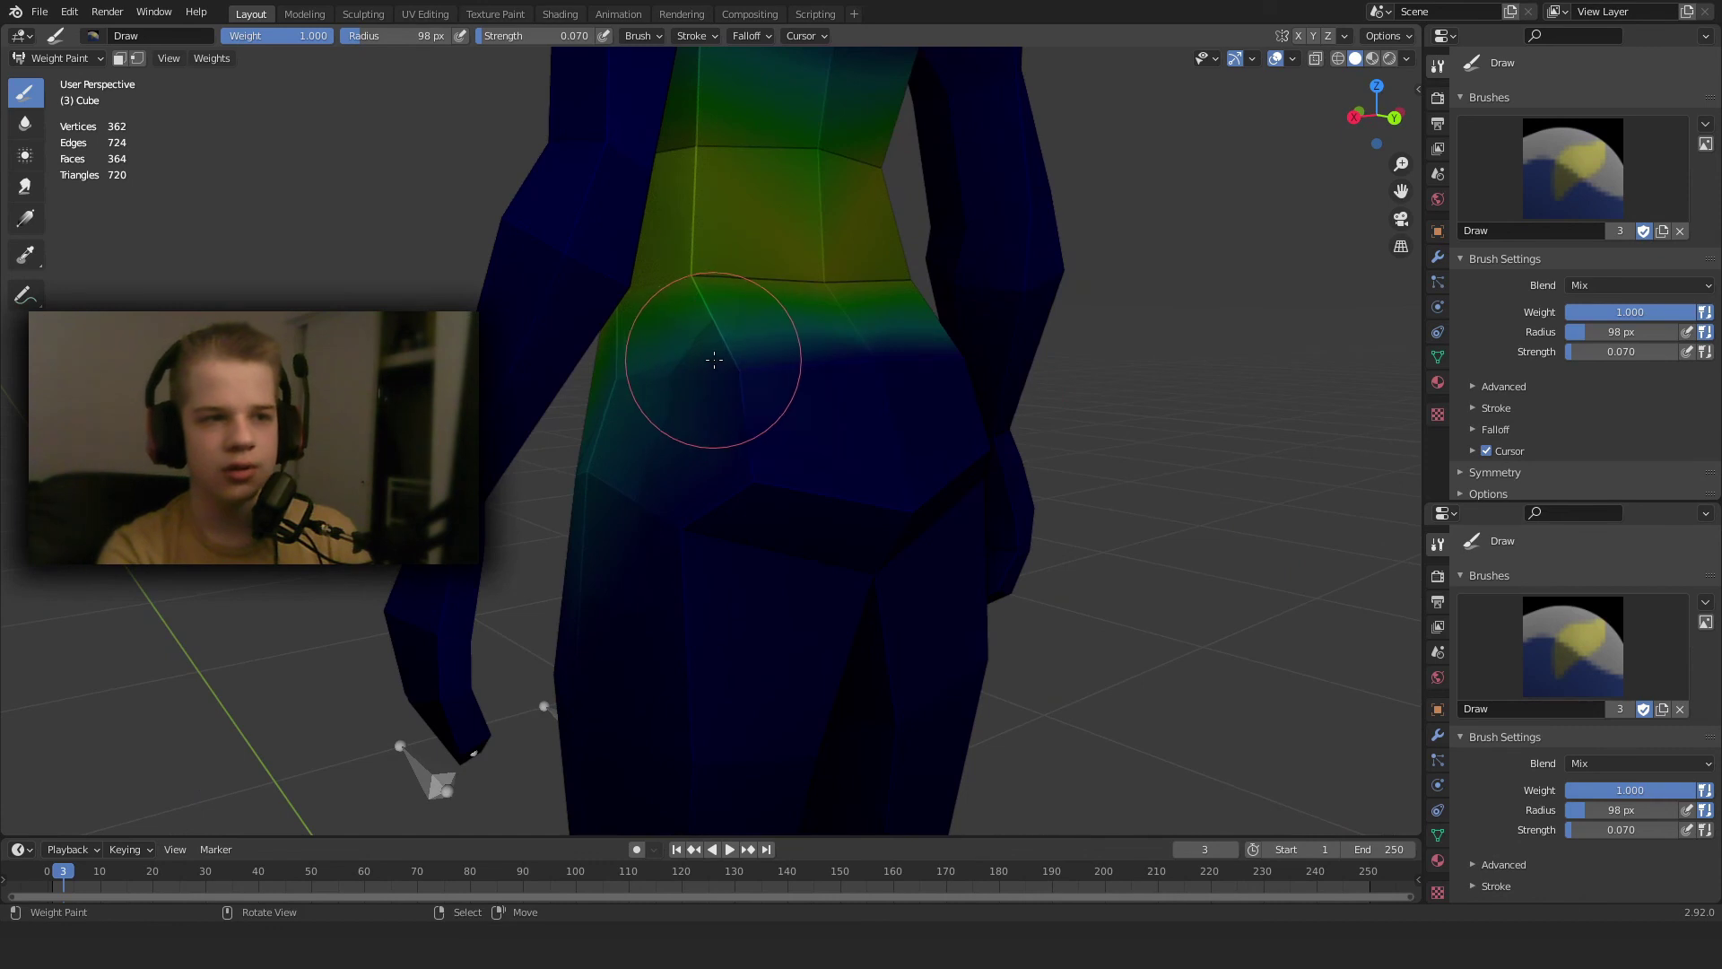
drag(714, 359, 711, 368)
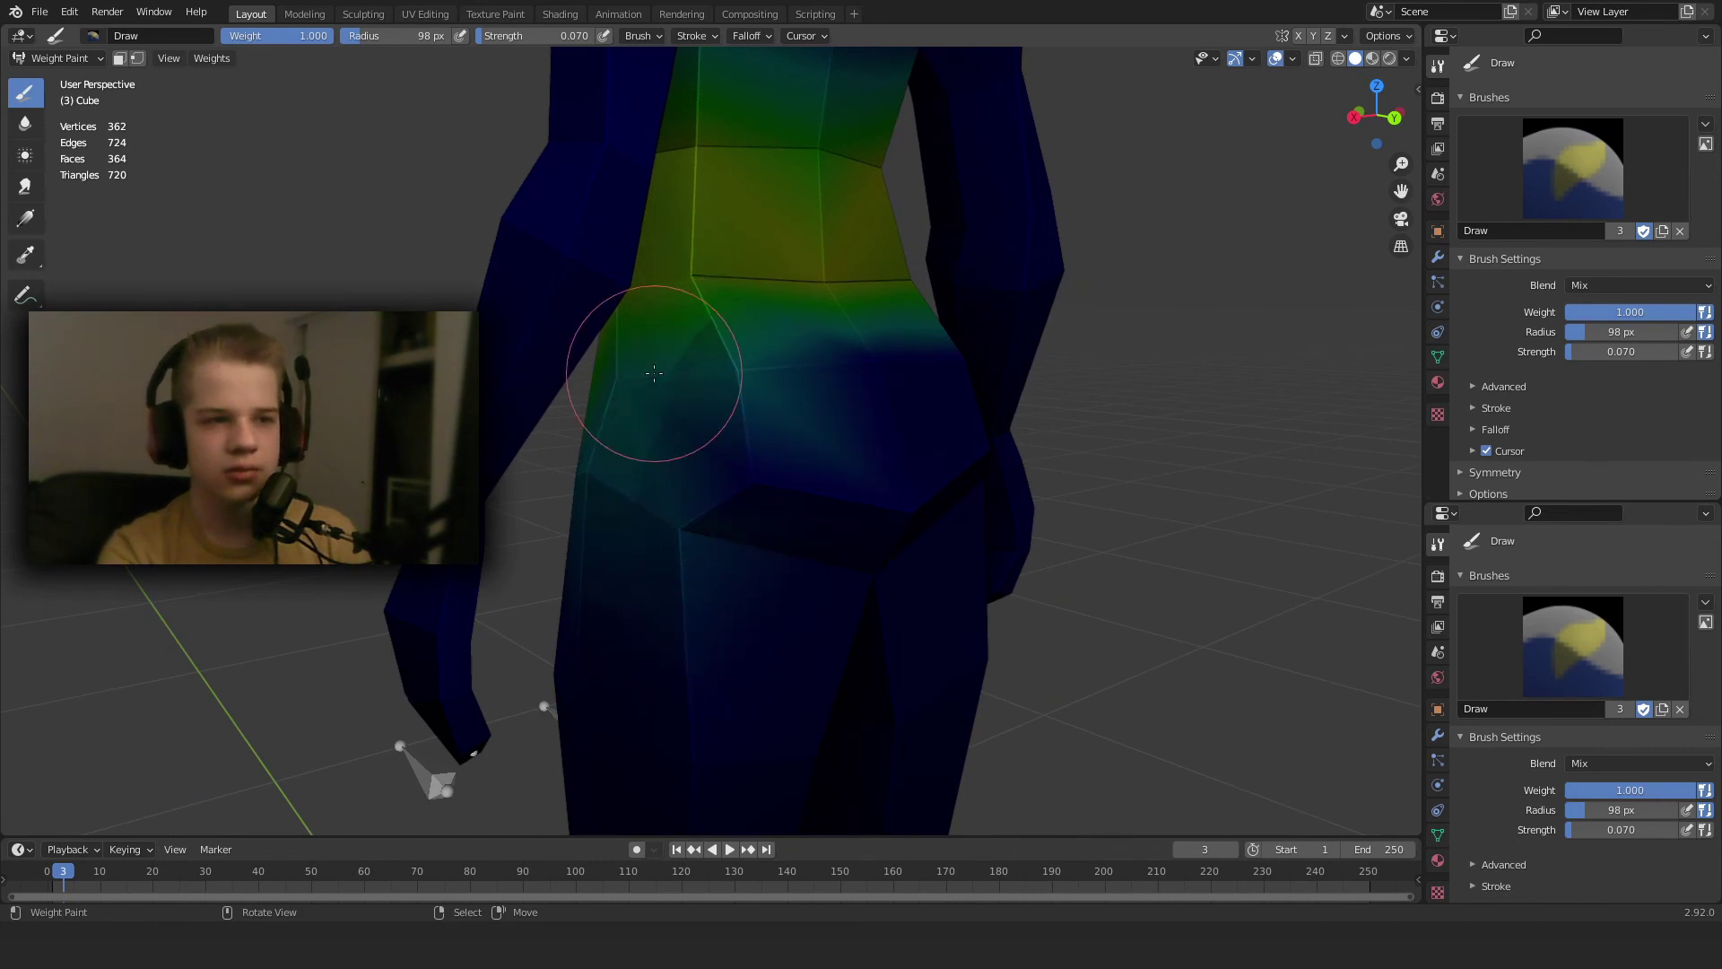
mouse_move(734, 477)
middle_down()
mouse_move(650, 429)
mouse_move(568, 468)
middle_up()
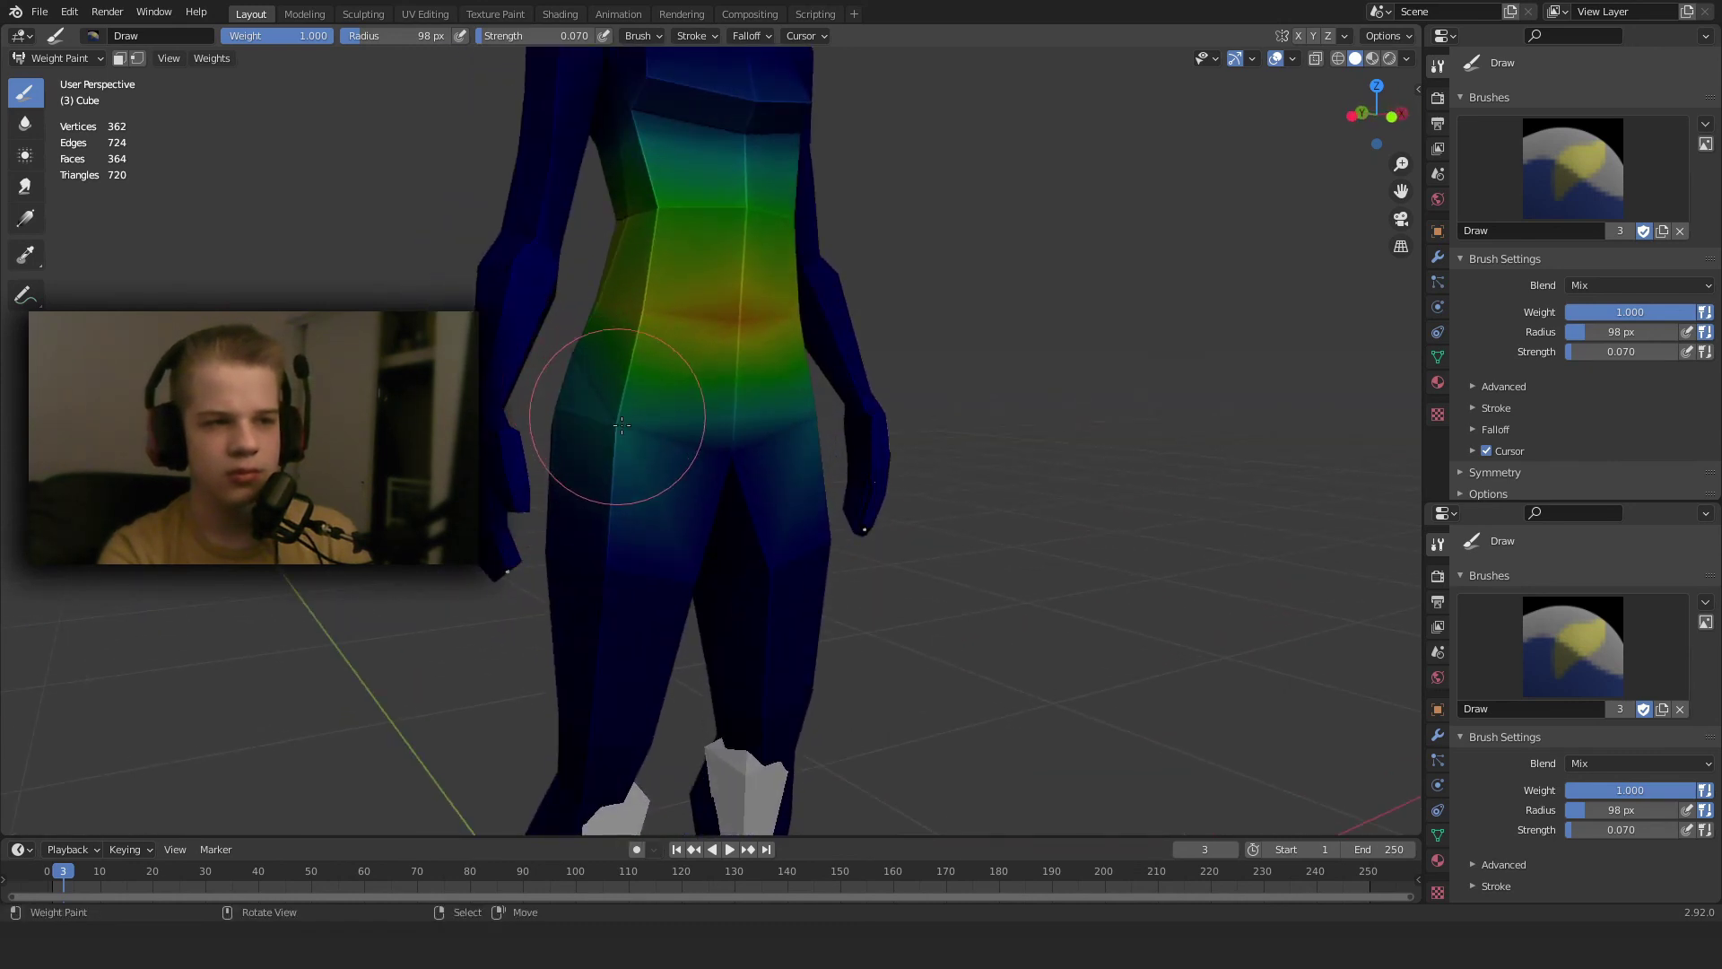
scroll(867, 479, down, 2)
middle_drag(897, 471, 838, 435)
scroll(866, 423, up, 1)
Put the metarig in Pose Mode and test-twist the tummy bone about the global Z axis, cancelling the rotation.
key(ctrl+Tab)
key(z)
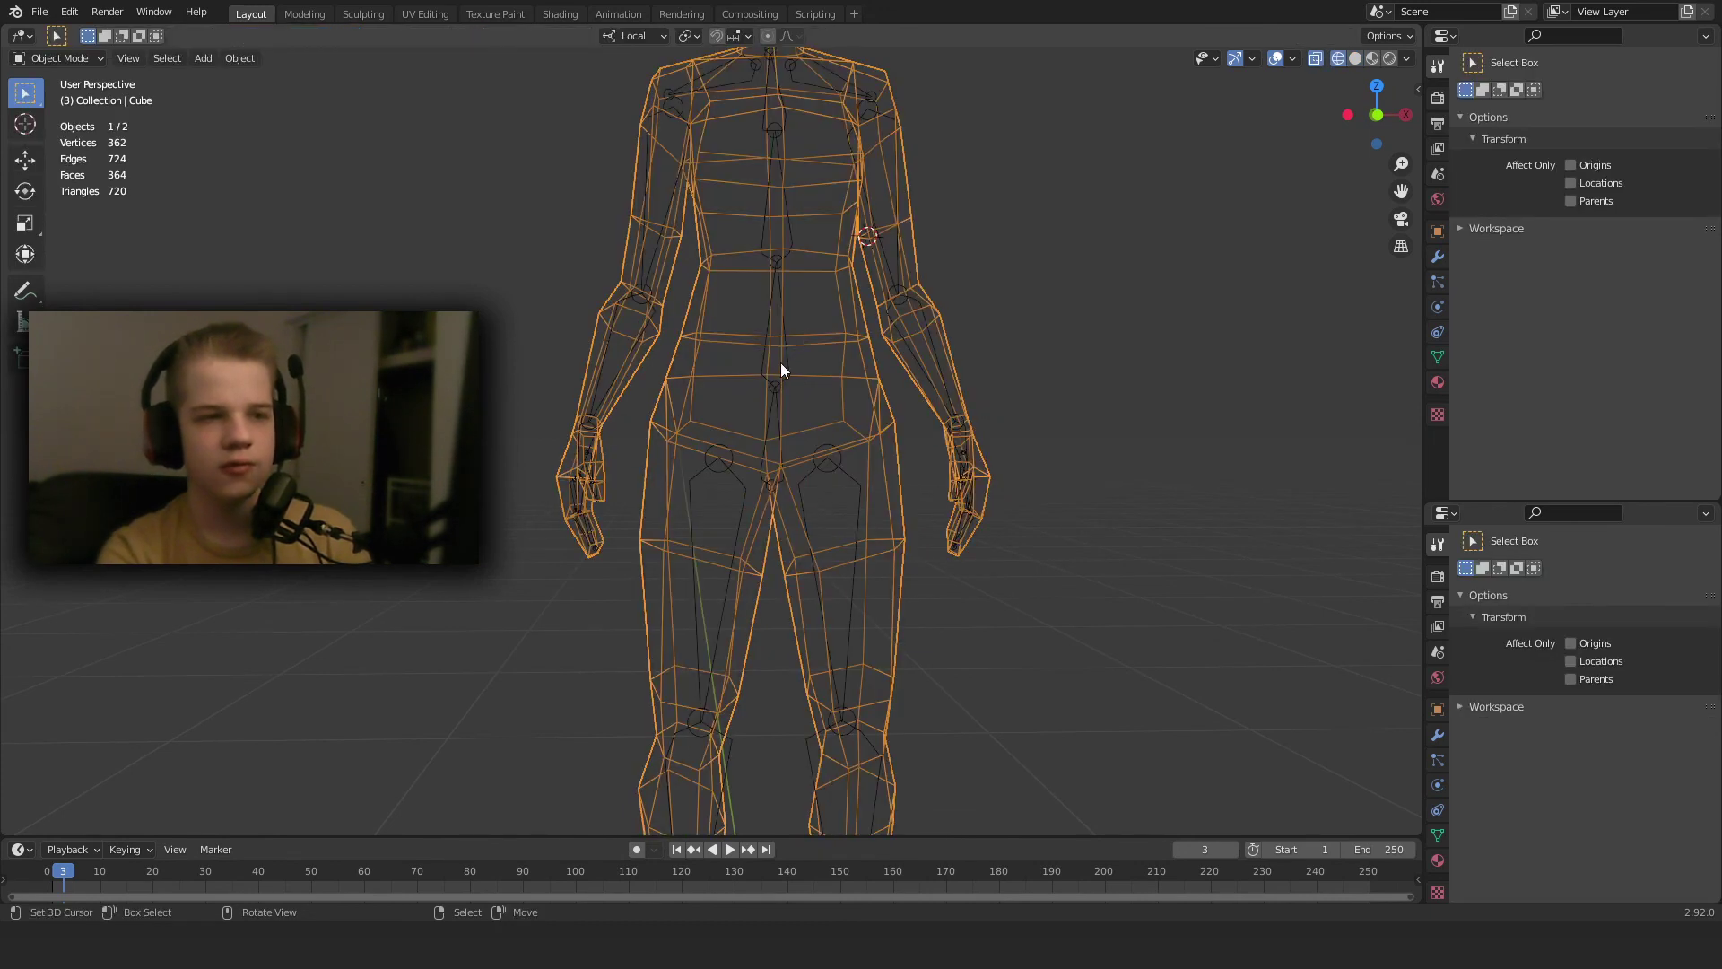
right_click(787, 363)
key(ctrl+Tab)
key(z)
click(949, 380)
key(r)
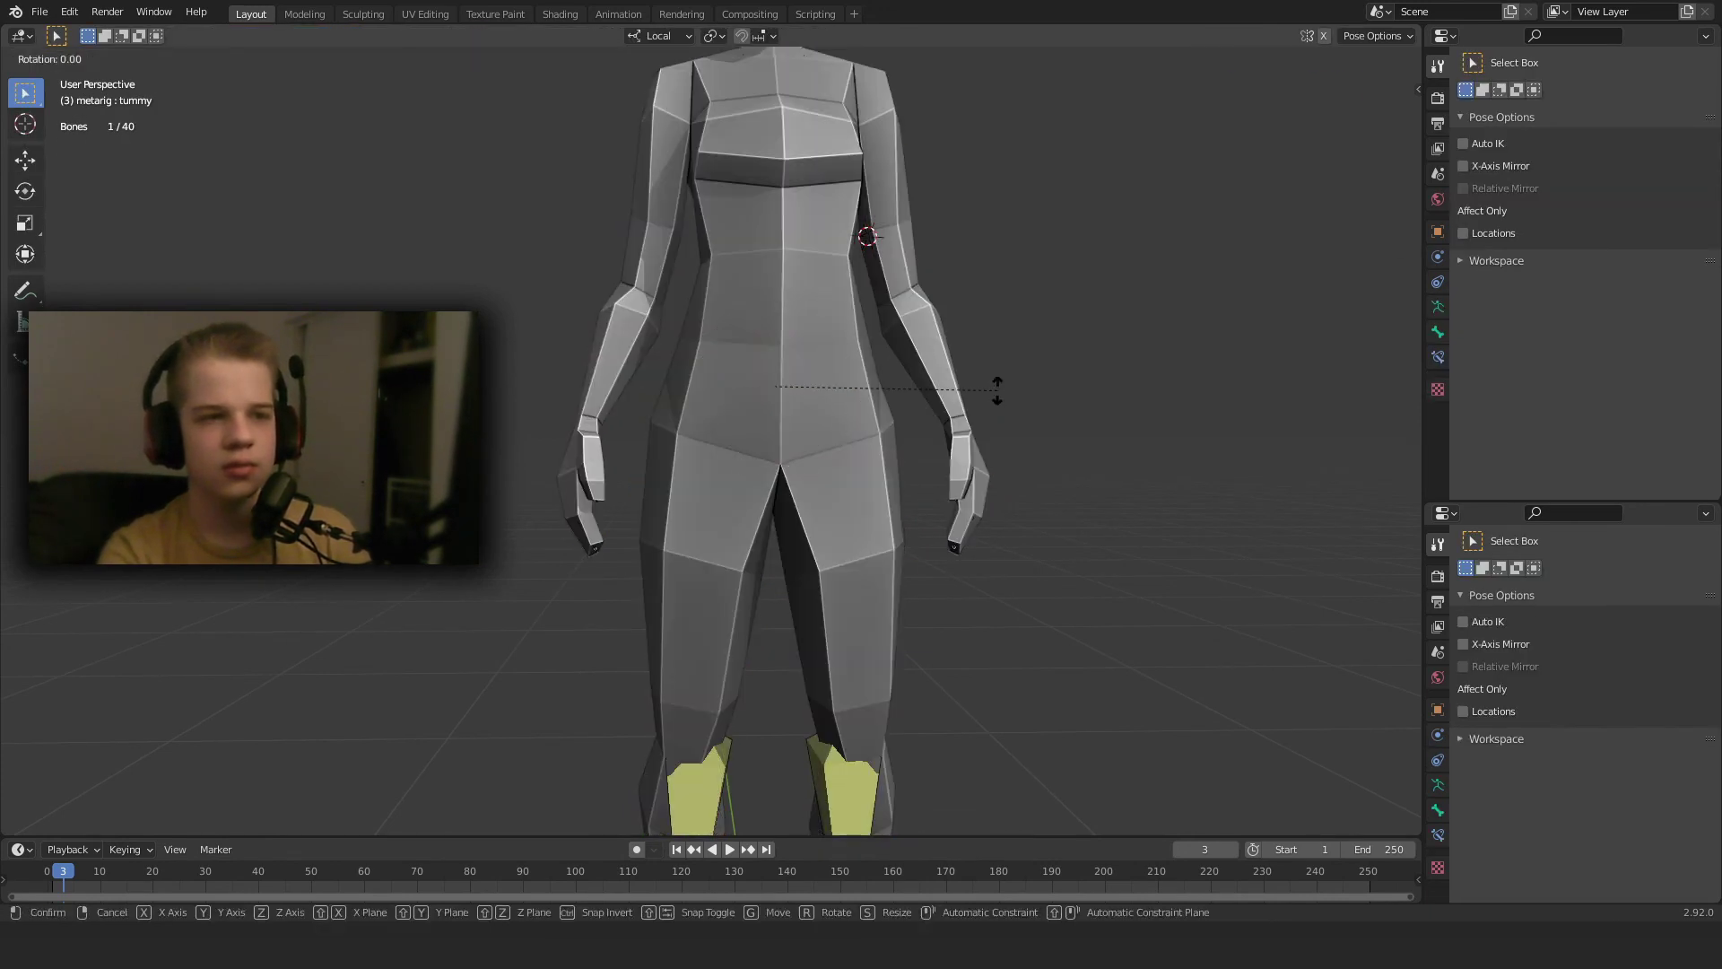
key(z)
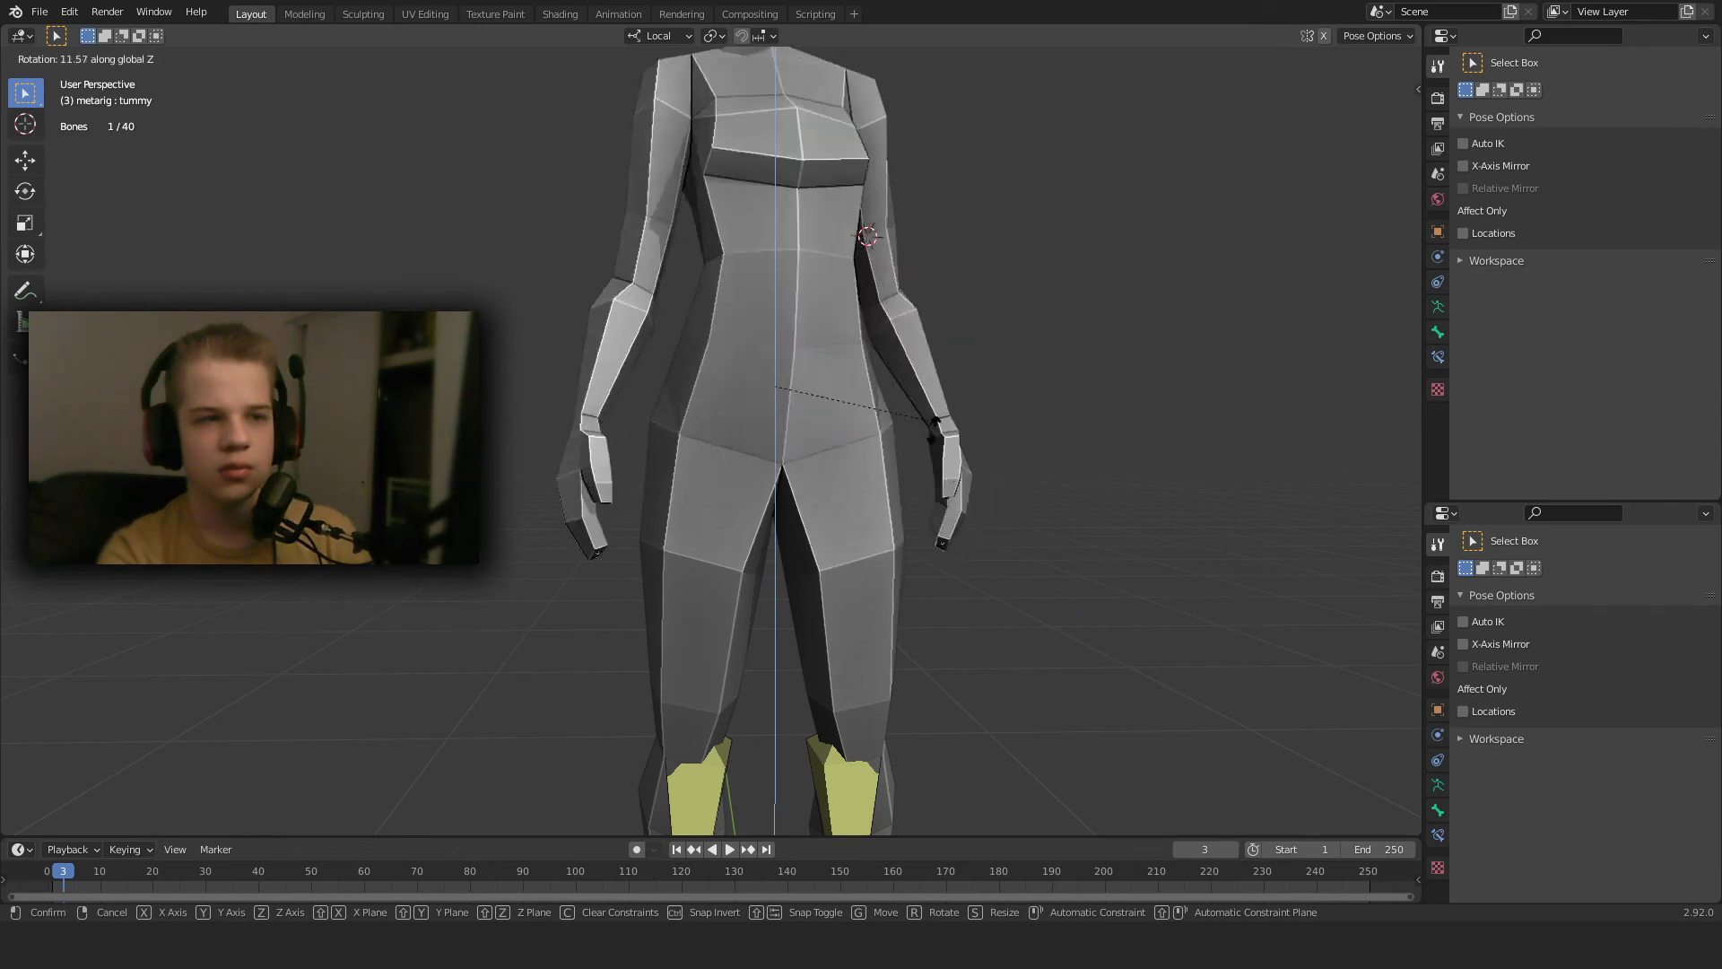
right_click(858, 320)
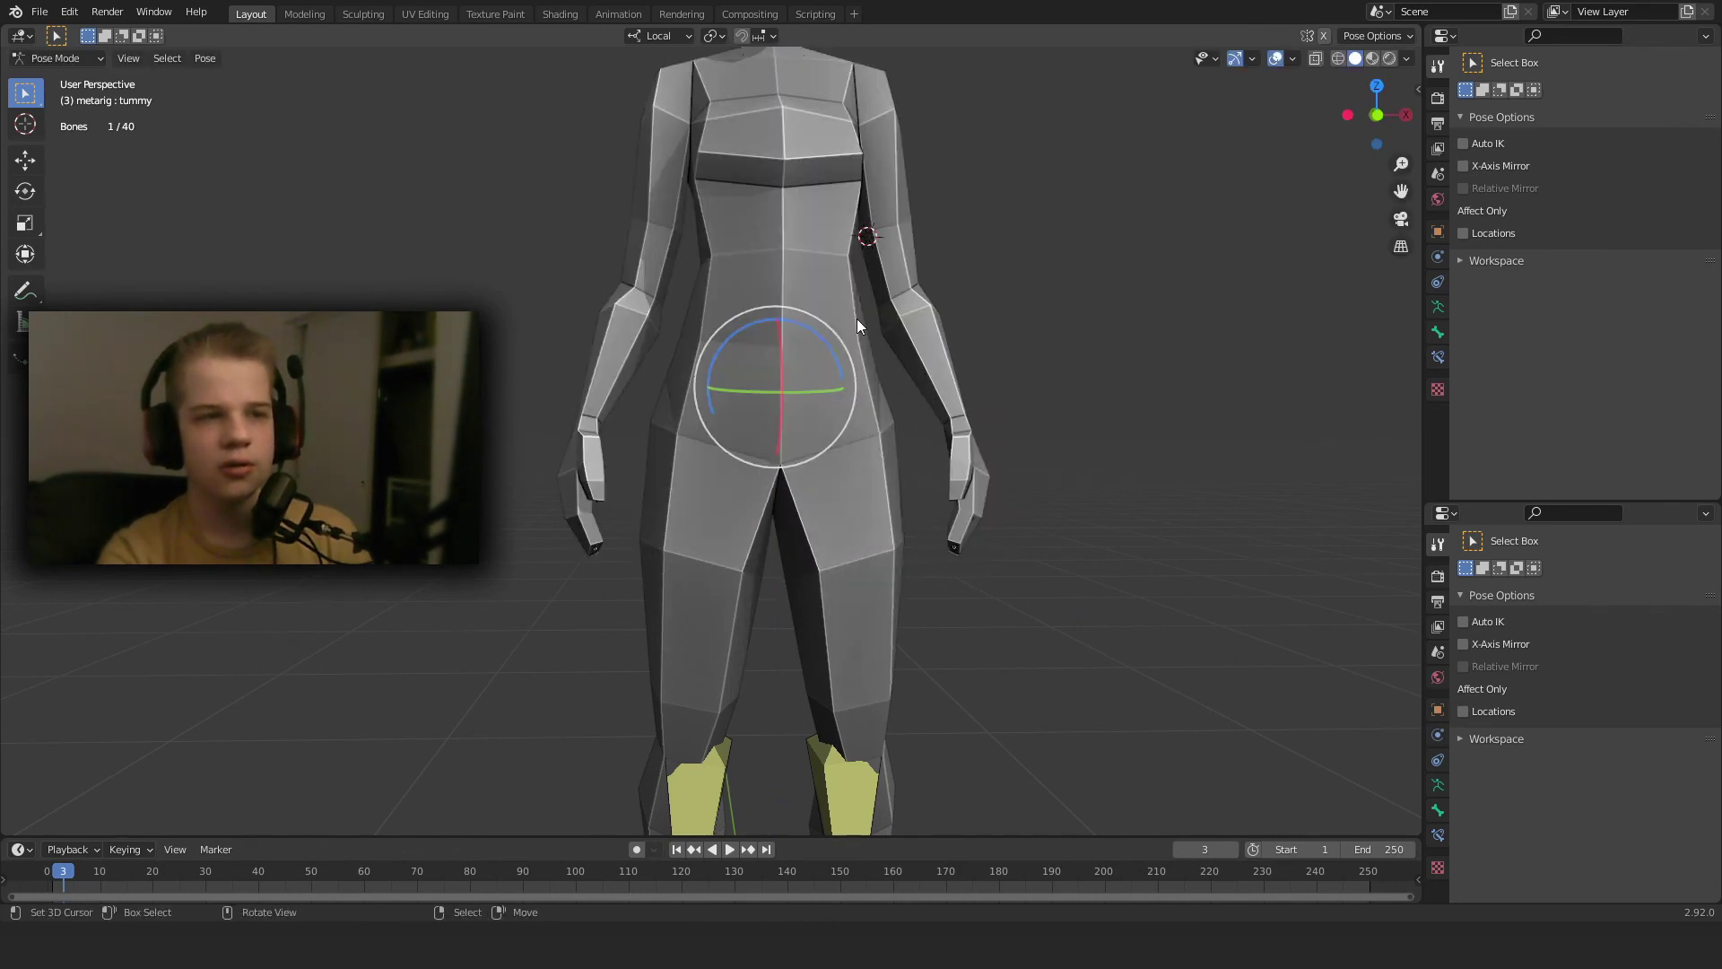
Select the ribcage bone and test its rotation about the local and global Z axes, cancelling the rotation.
key(z)
click(772, 310)
shift+middle_drag(775, 286, 777, 370)
right_click(783, 320)
key(z)
click(882, 338)
key(r)
key(z)
key(z)
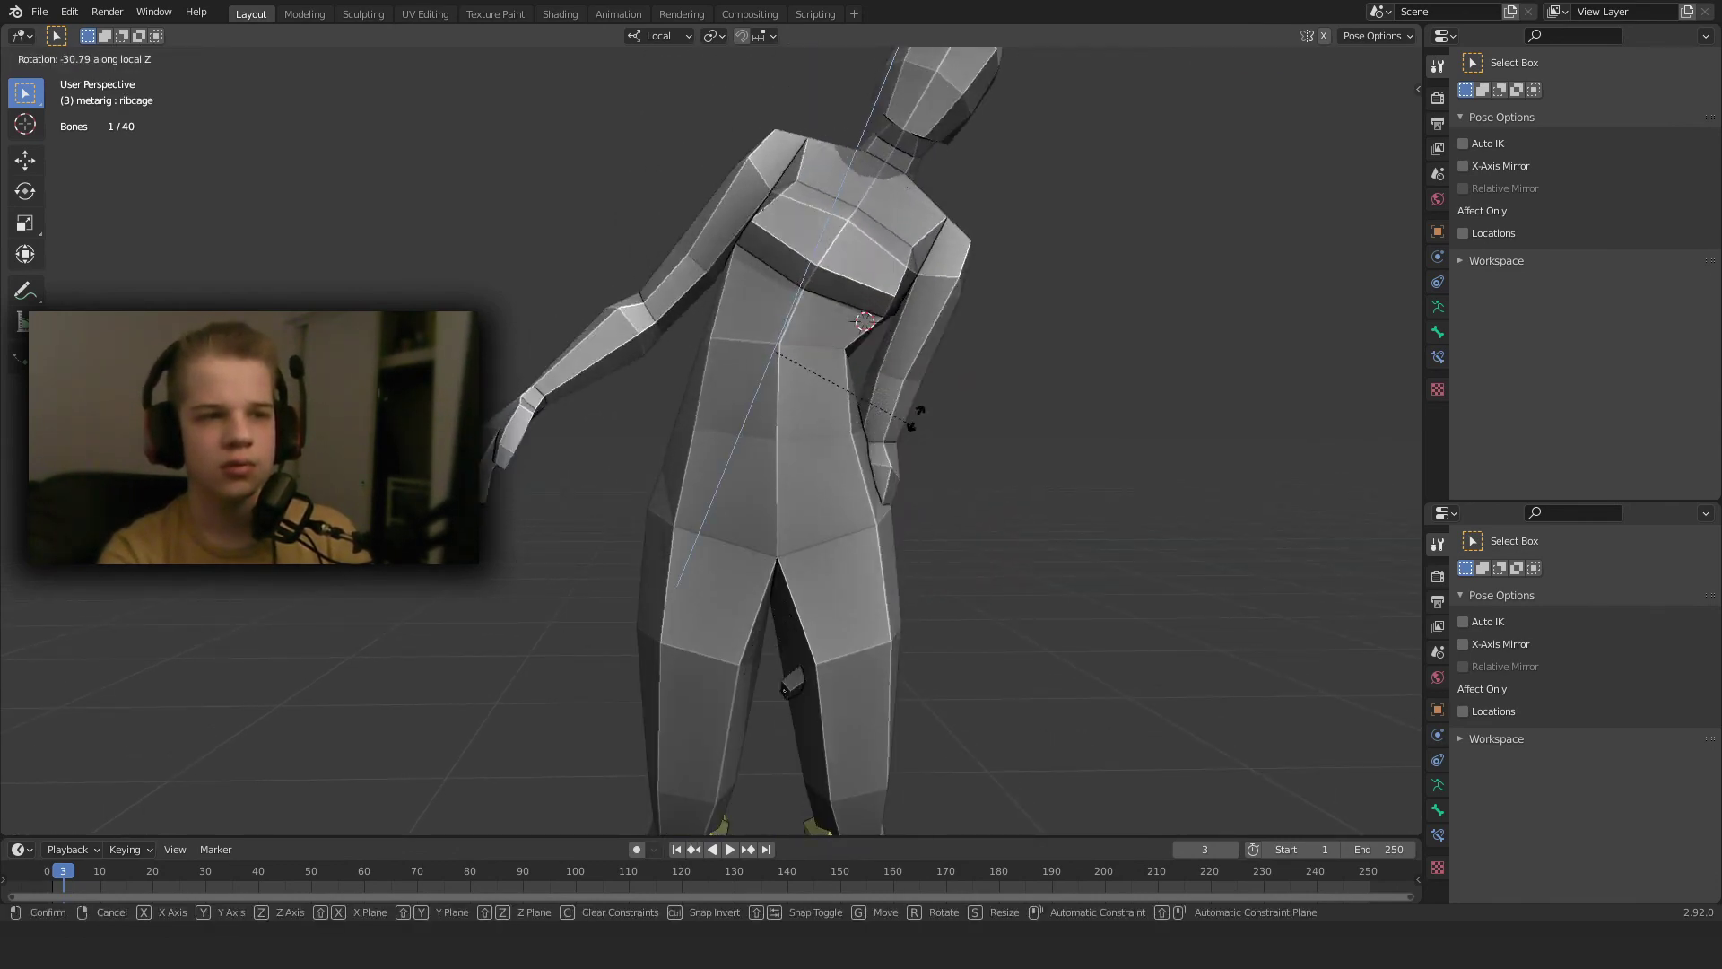
key(z)
key(z)
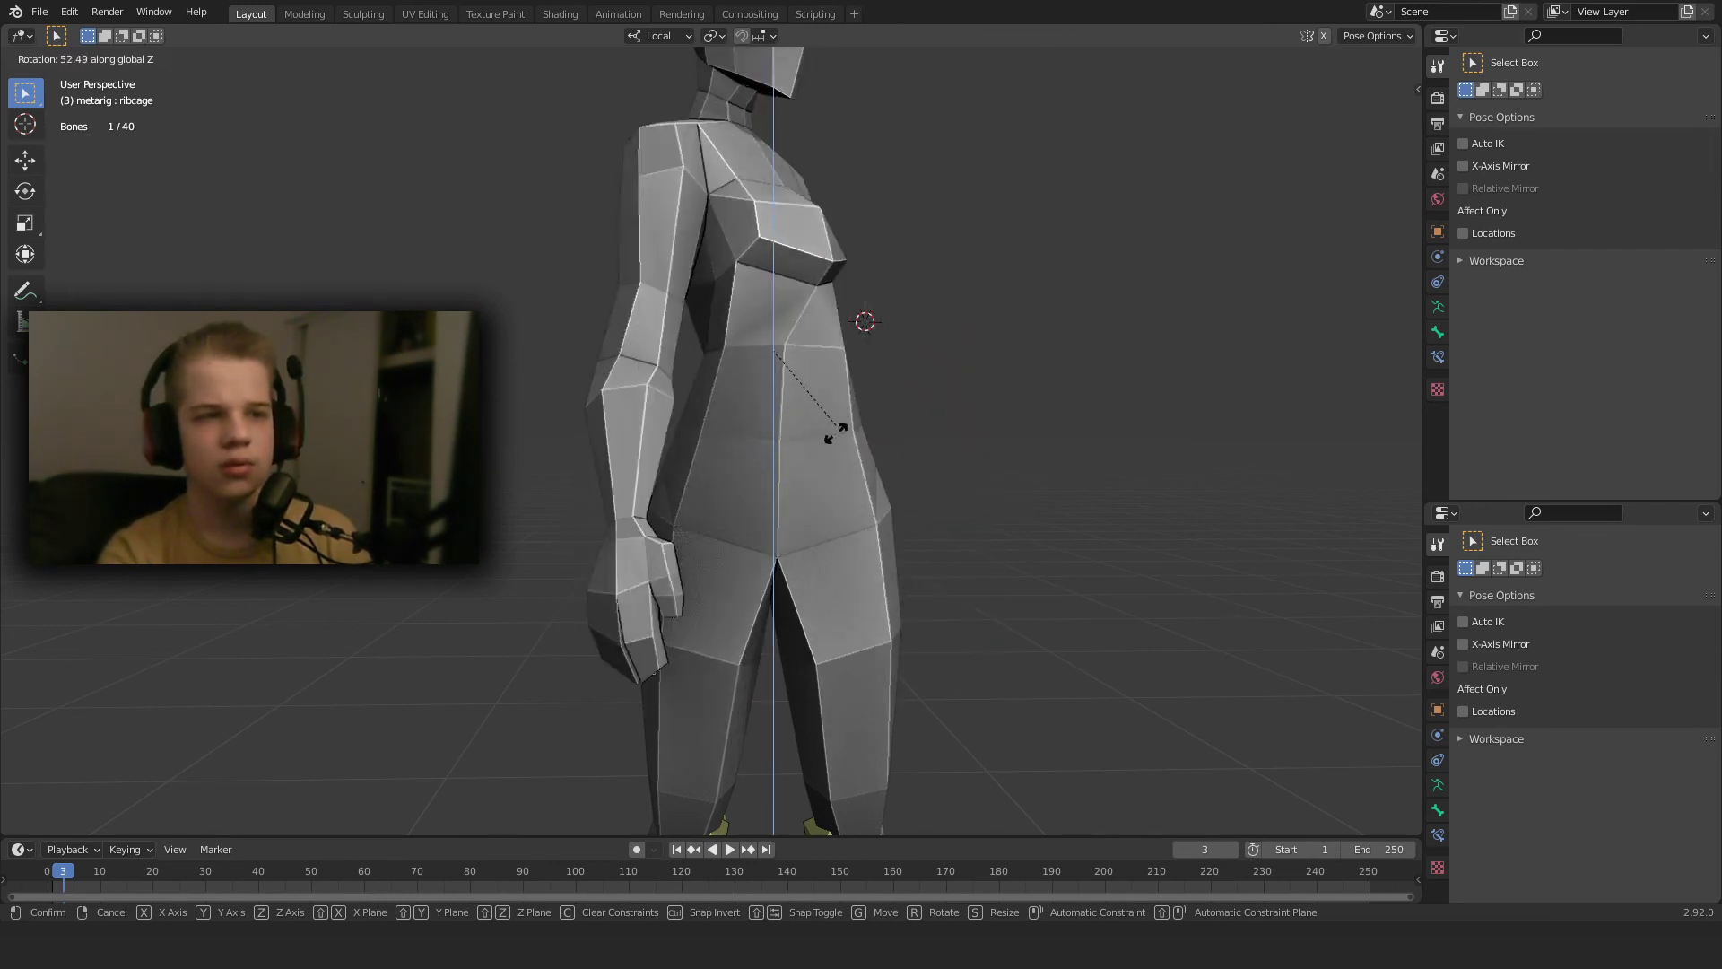
key(Escape)
Return the human mesh to Weight Paint mode and make the ribcage vertex group active.
key(ctrl+Tab)
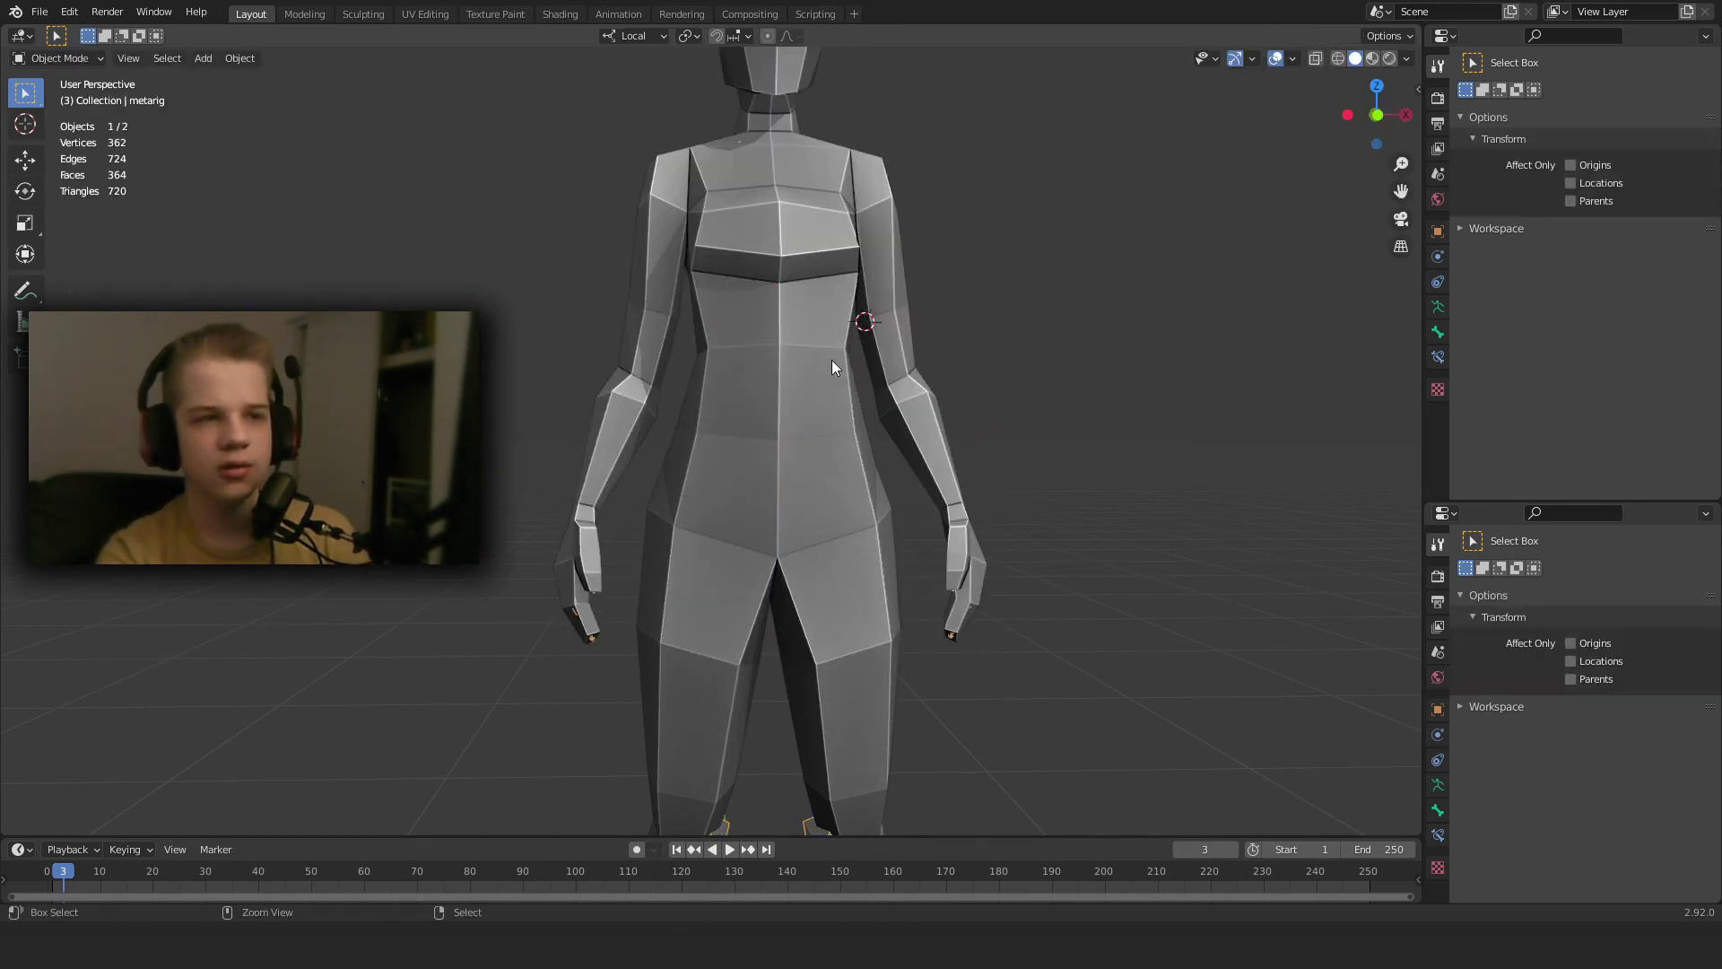
shift+click(824, 354)
key(ctrl+Tab)
click(714, 289)
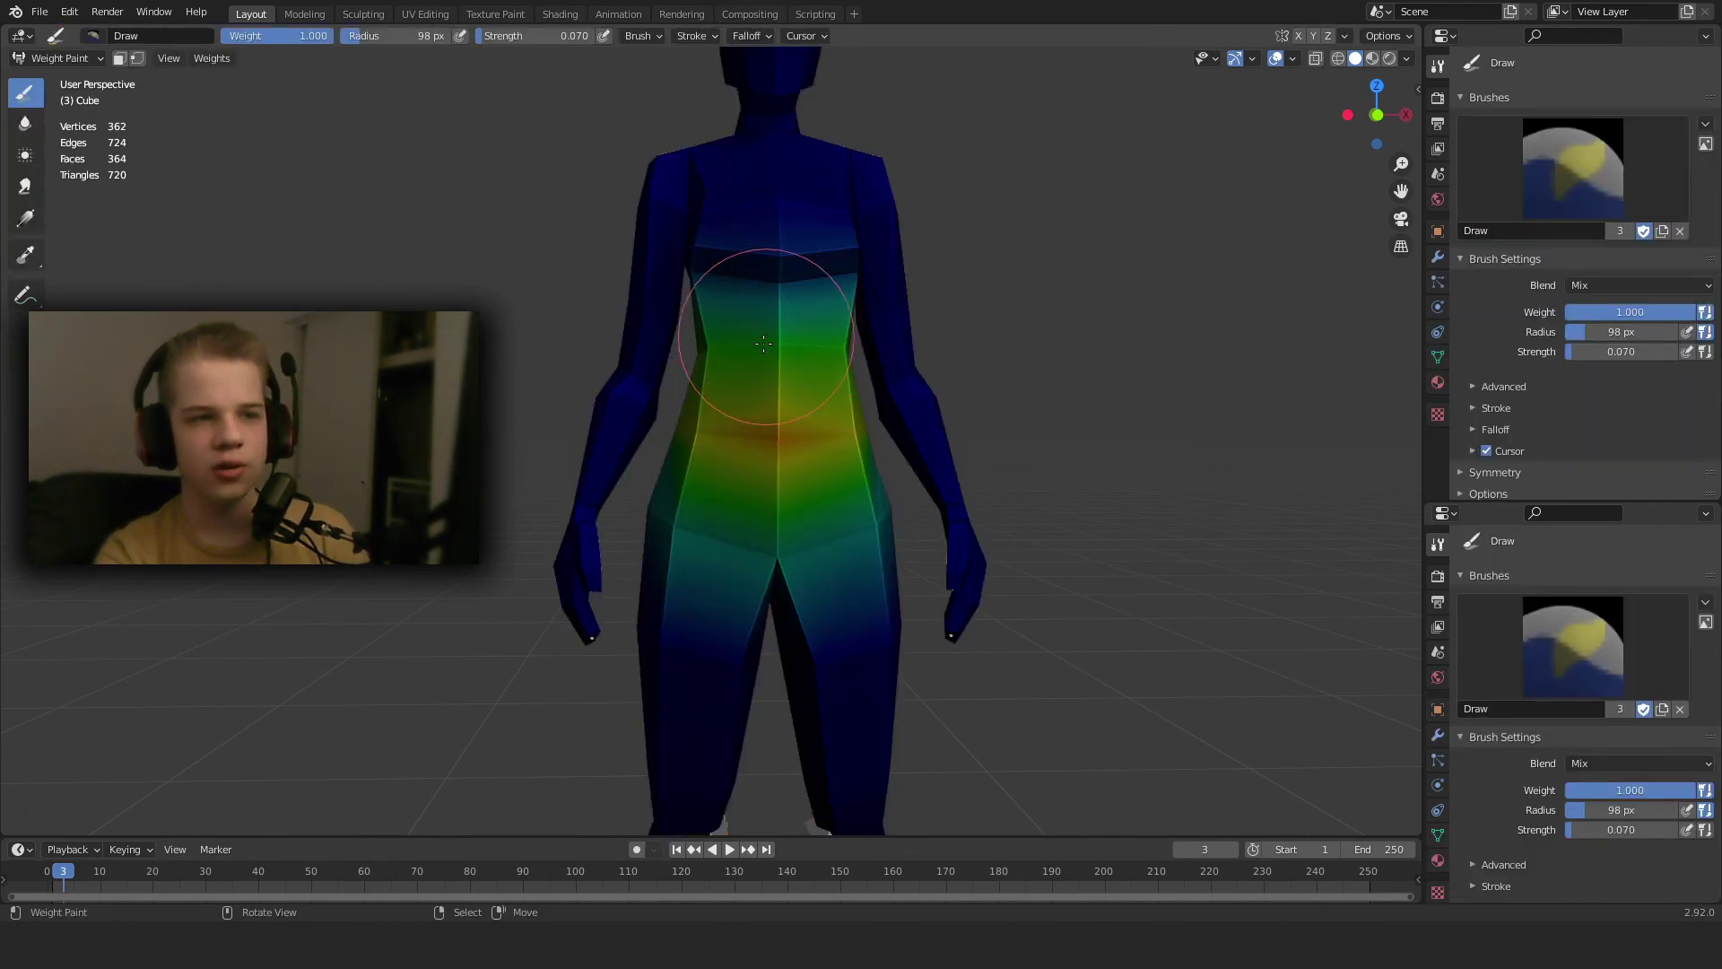
click(1438, 834)
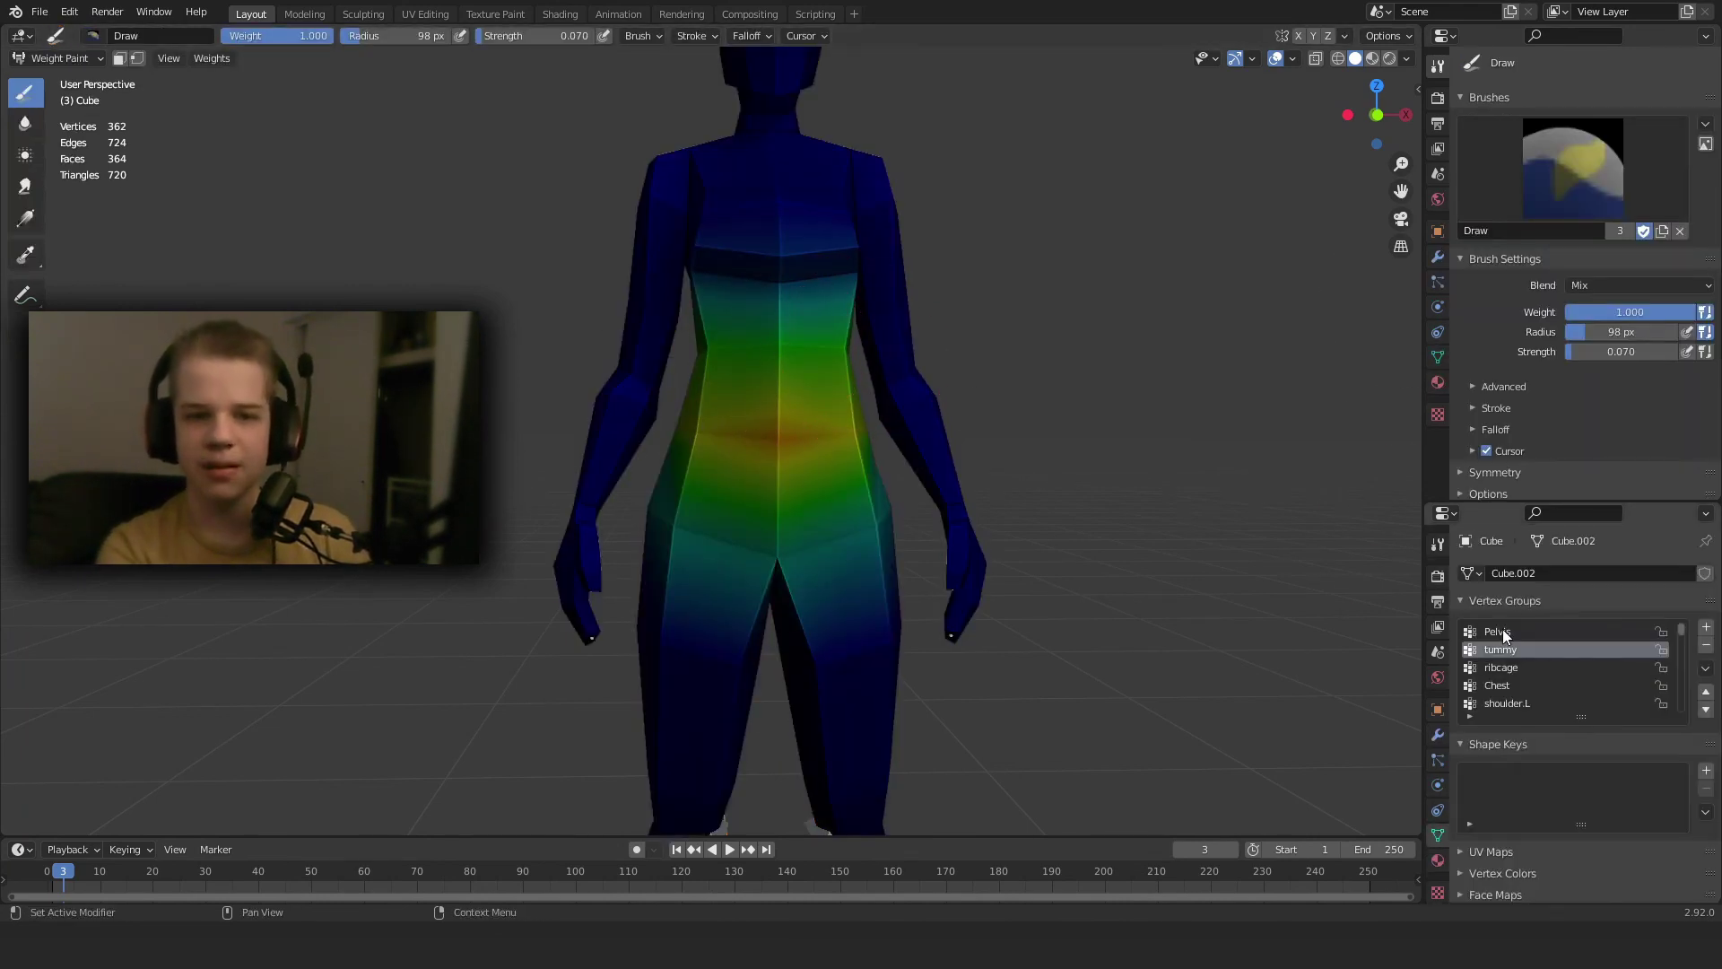
click(1513, 668)
Subtract ribcage weight from the front of the waist using the Subtract brush at strength 0.078.
scroll(738, 406, up, 3)
shift+middle_drag(969, 376, 995, 412)
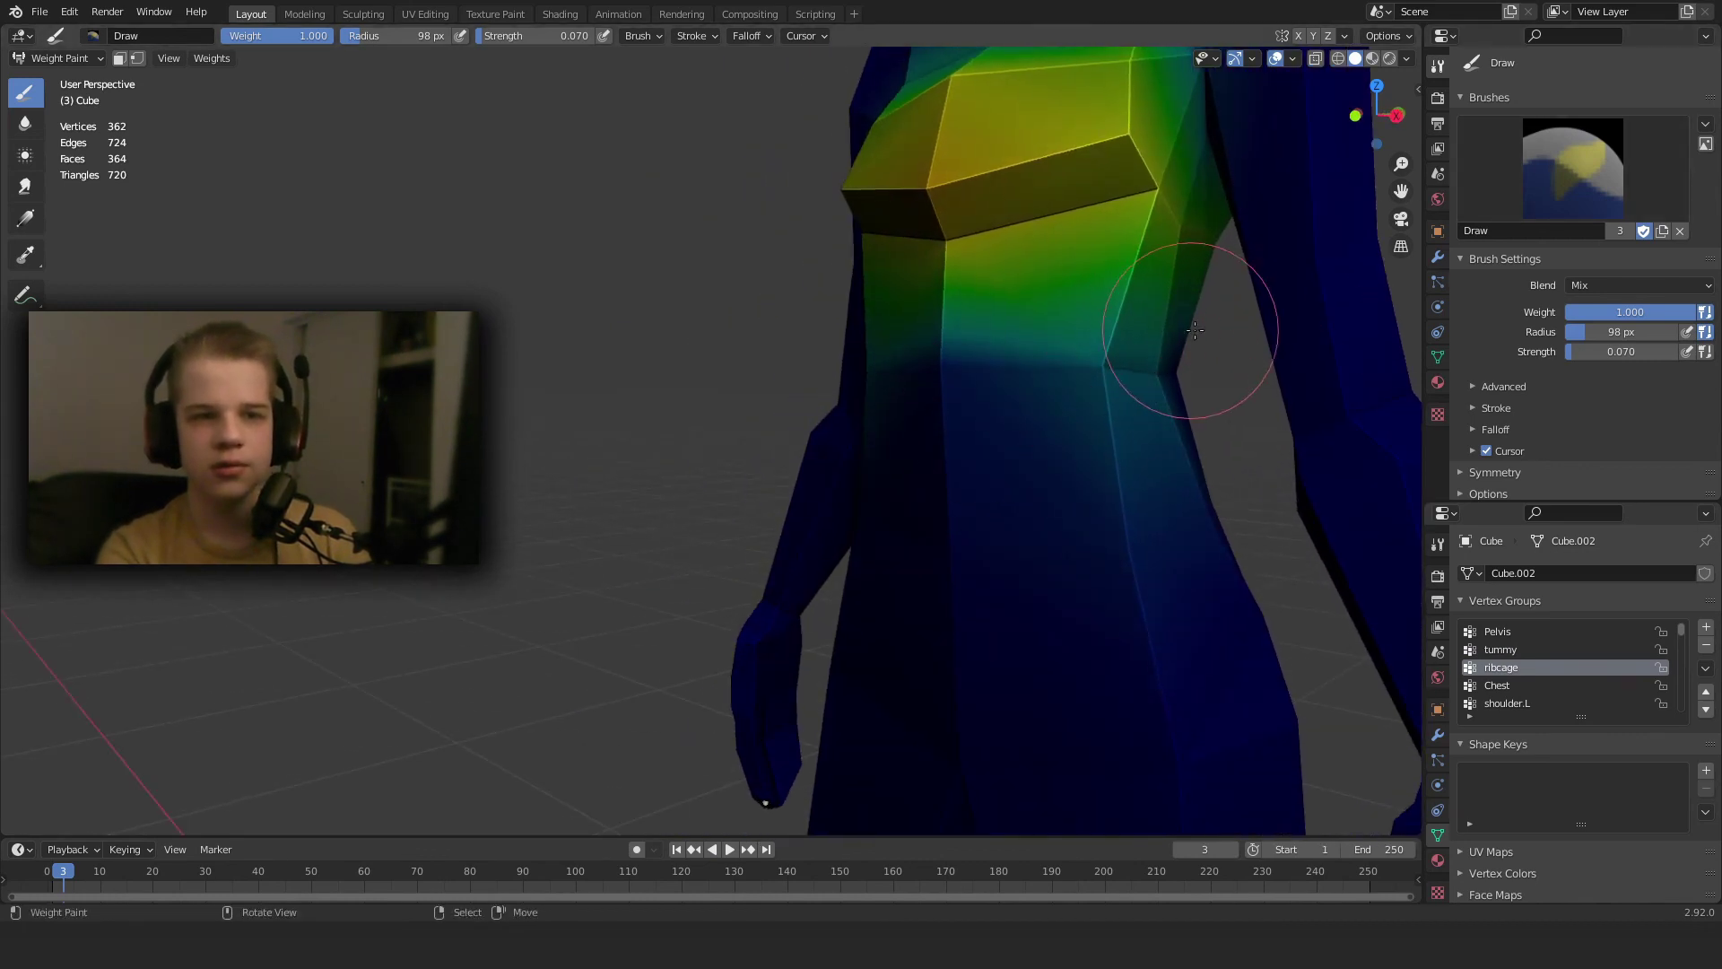
click(1676, 128)
click(1568, 280)
middle_drag(995, 393, 1085, 398)
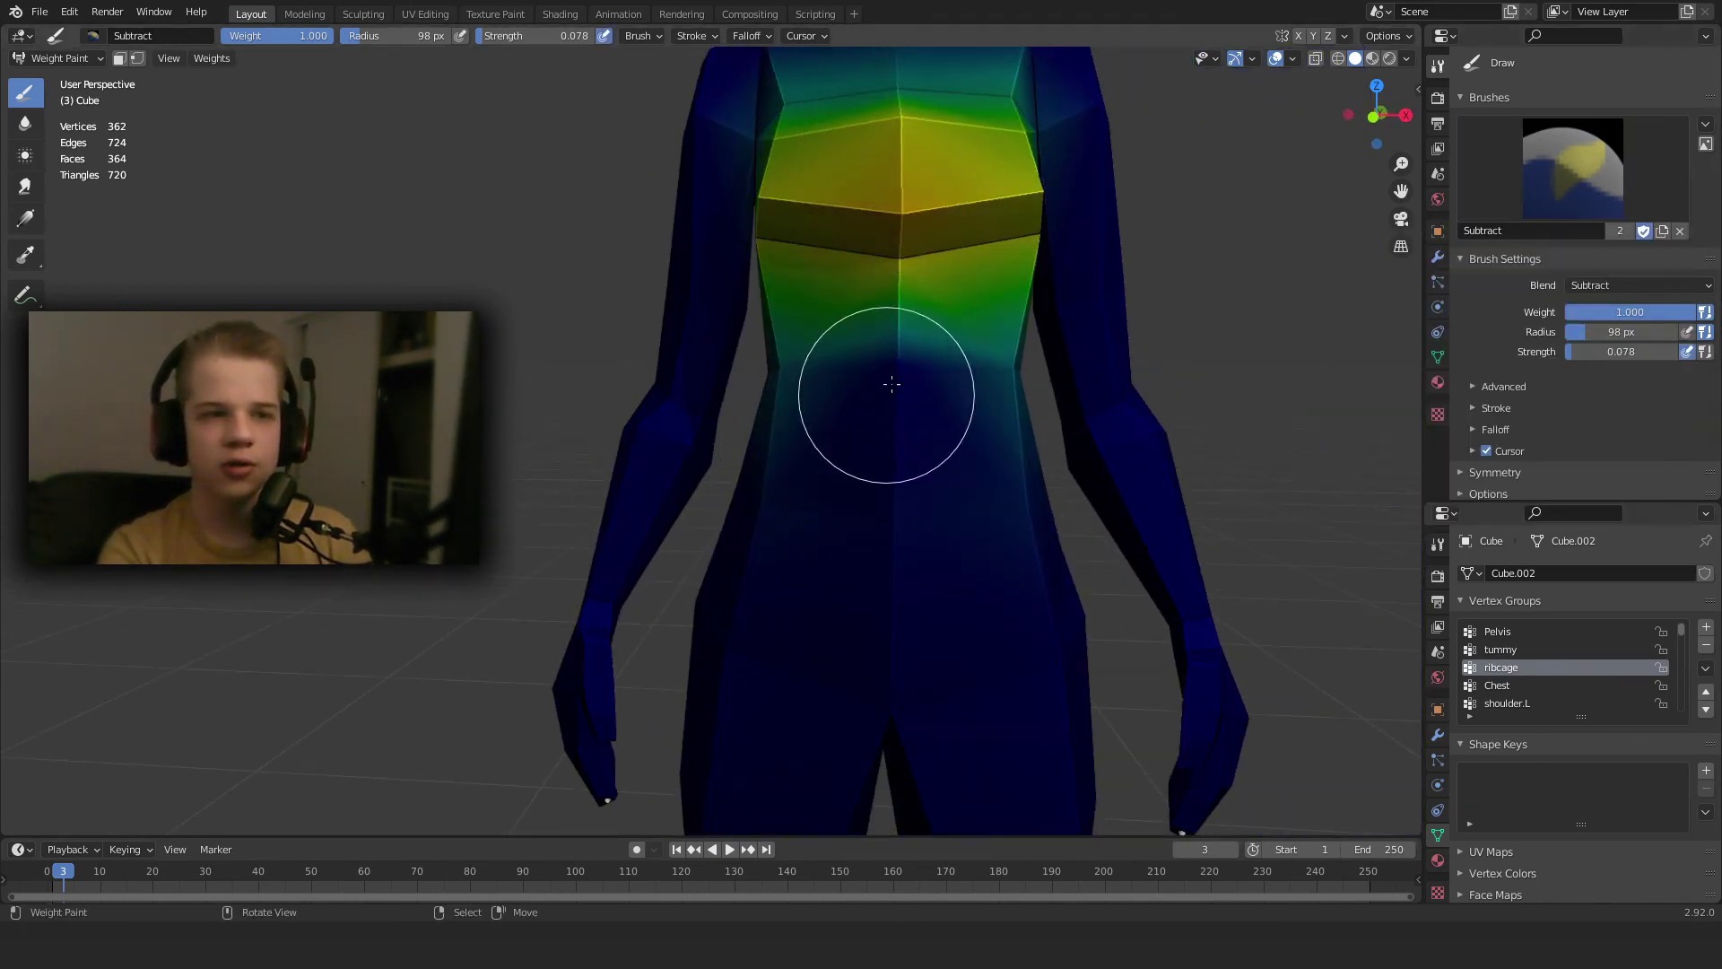
Leave weight painting and put the metarig in Pose Mode with the ribcage bone selected.
key(ctrl+Tab)
key(z)
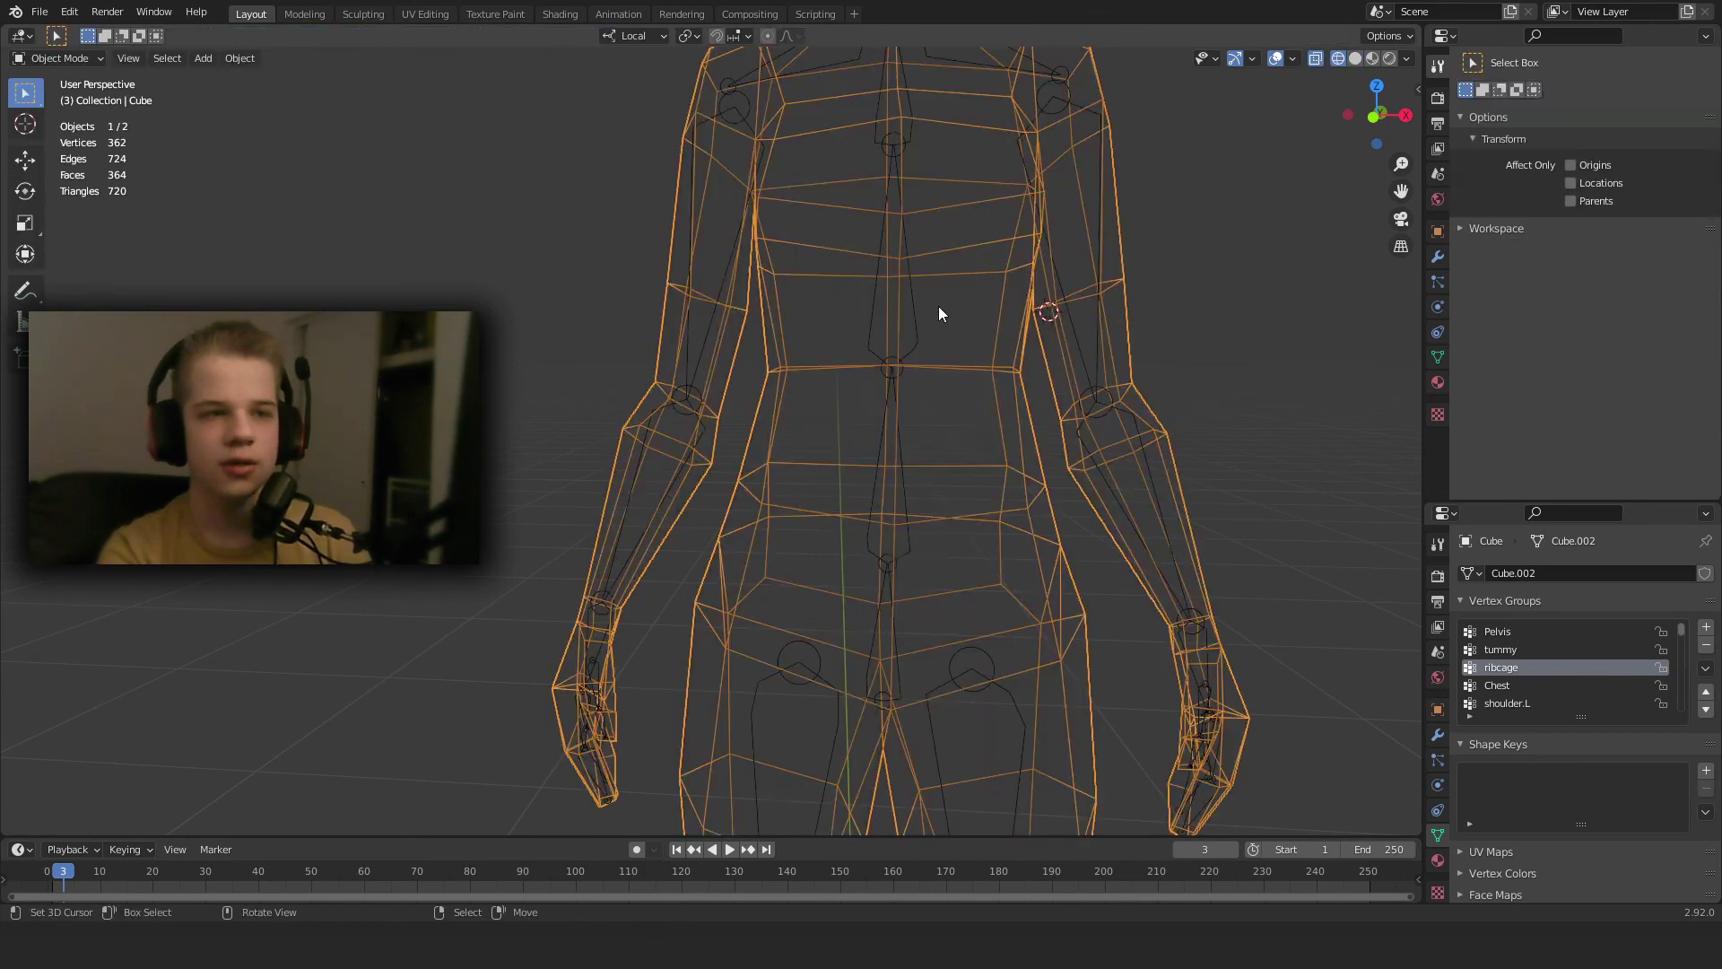
click(918, 312)
key(z)
key(ctrl+Tab)
key(alt+z)
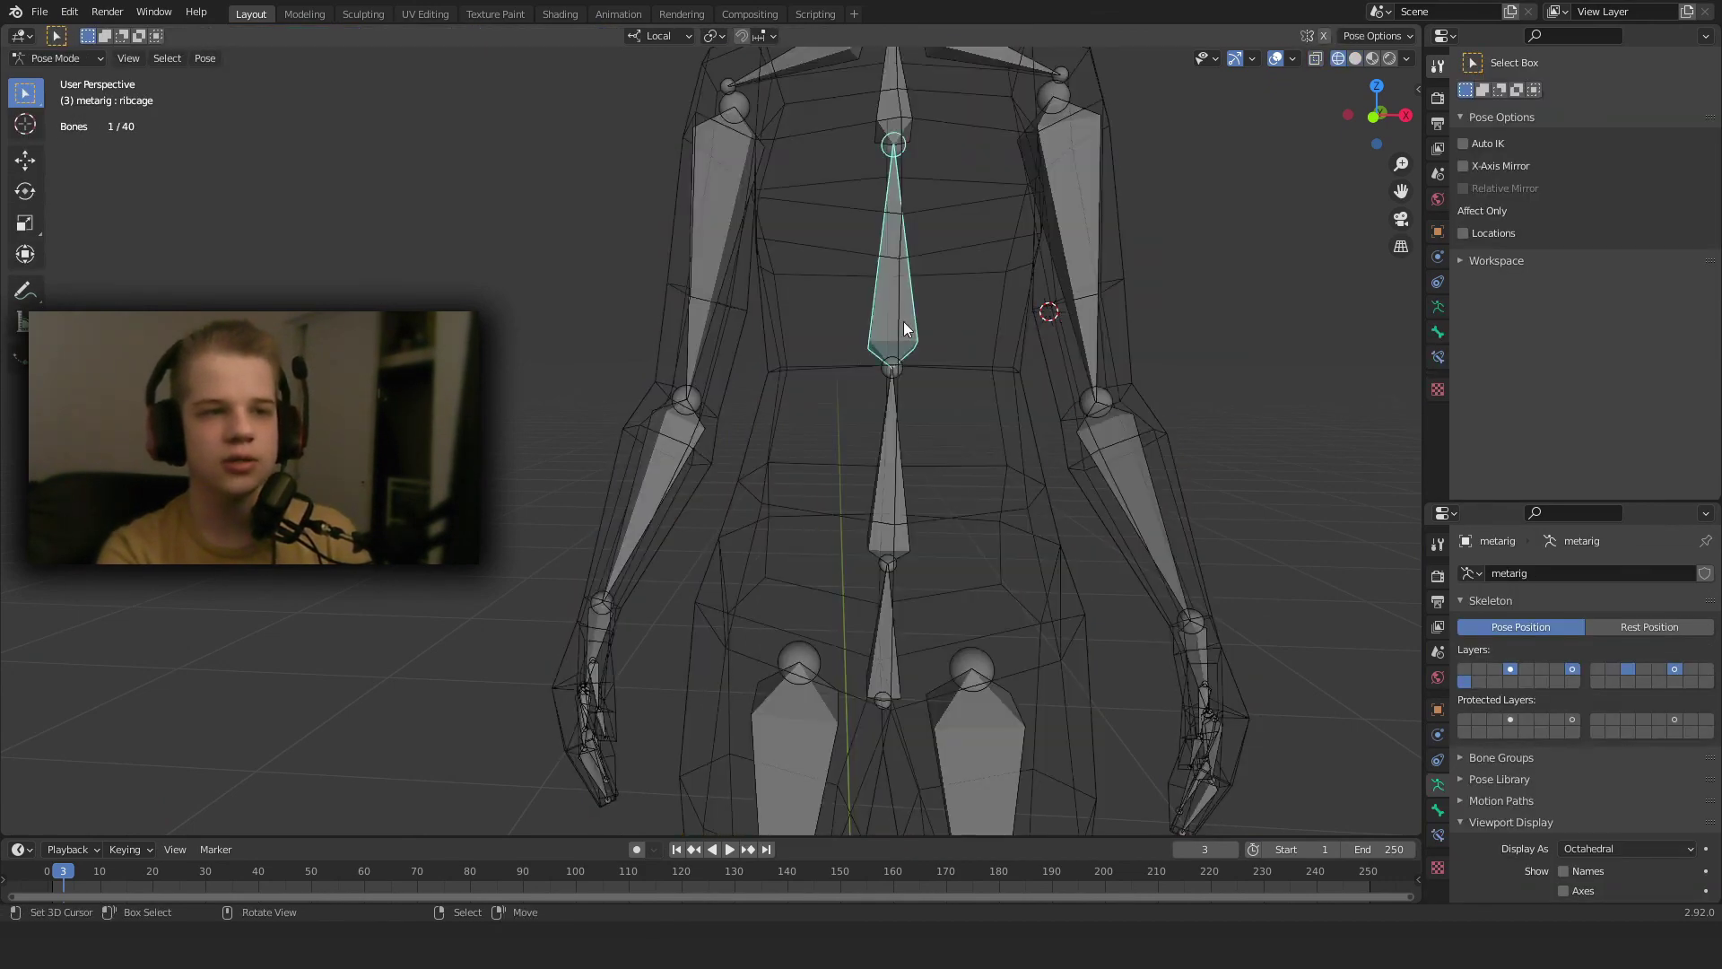
key(alt+z)
Test-twist the ribcage bone about the global Z axis, cancel the rotation and return to Object Mode.
key(r)
key(z)
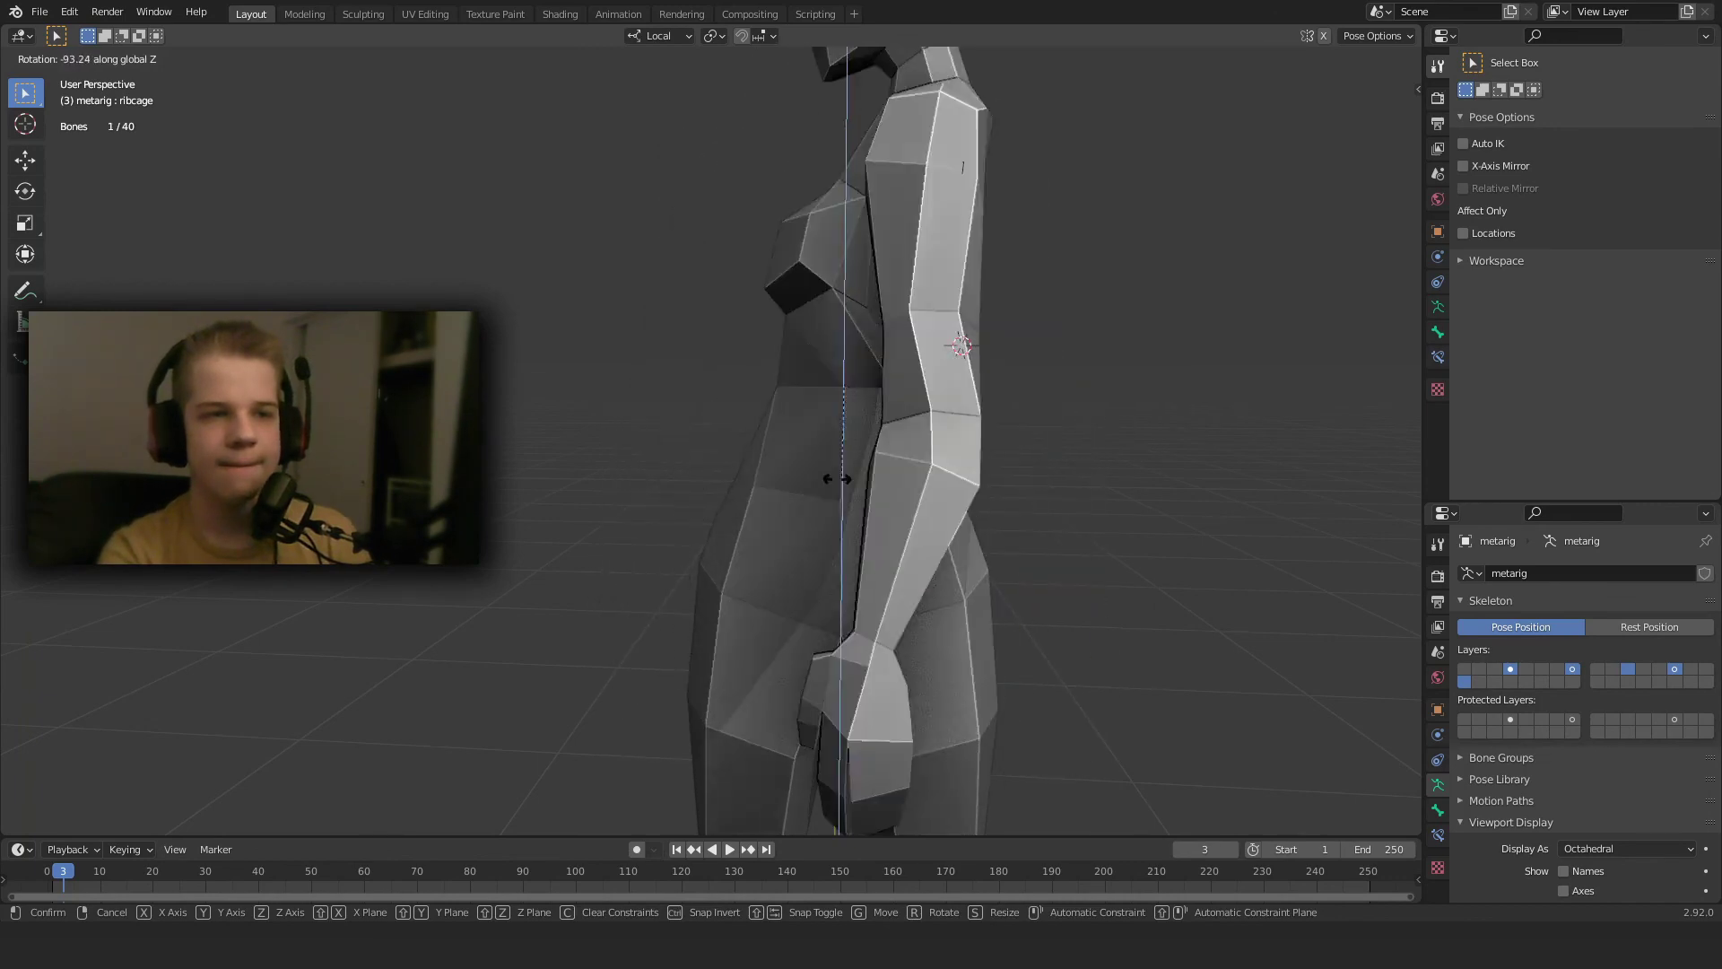
right_click(1098, 440)
key(ctrl+Tab)
scroll(927, 487, down, 3)
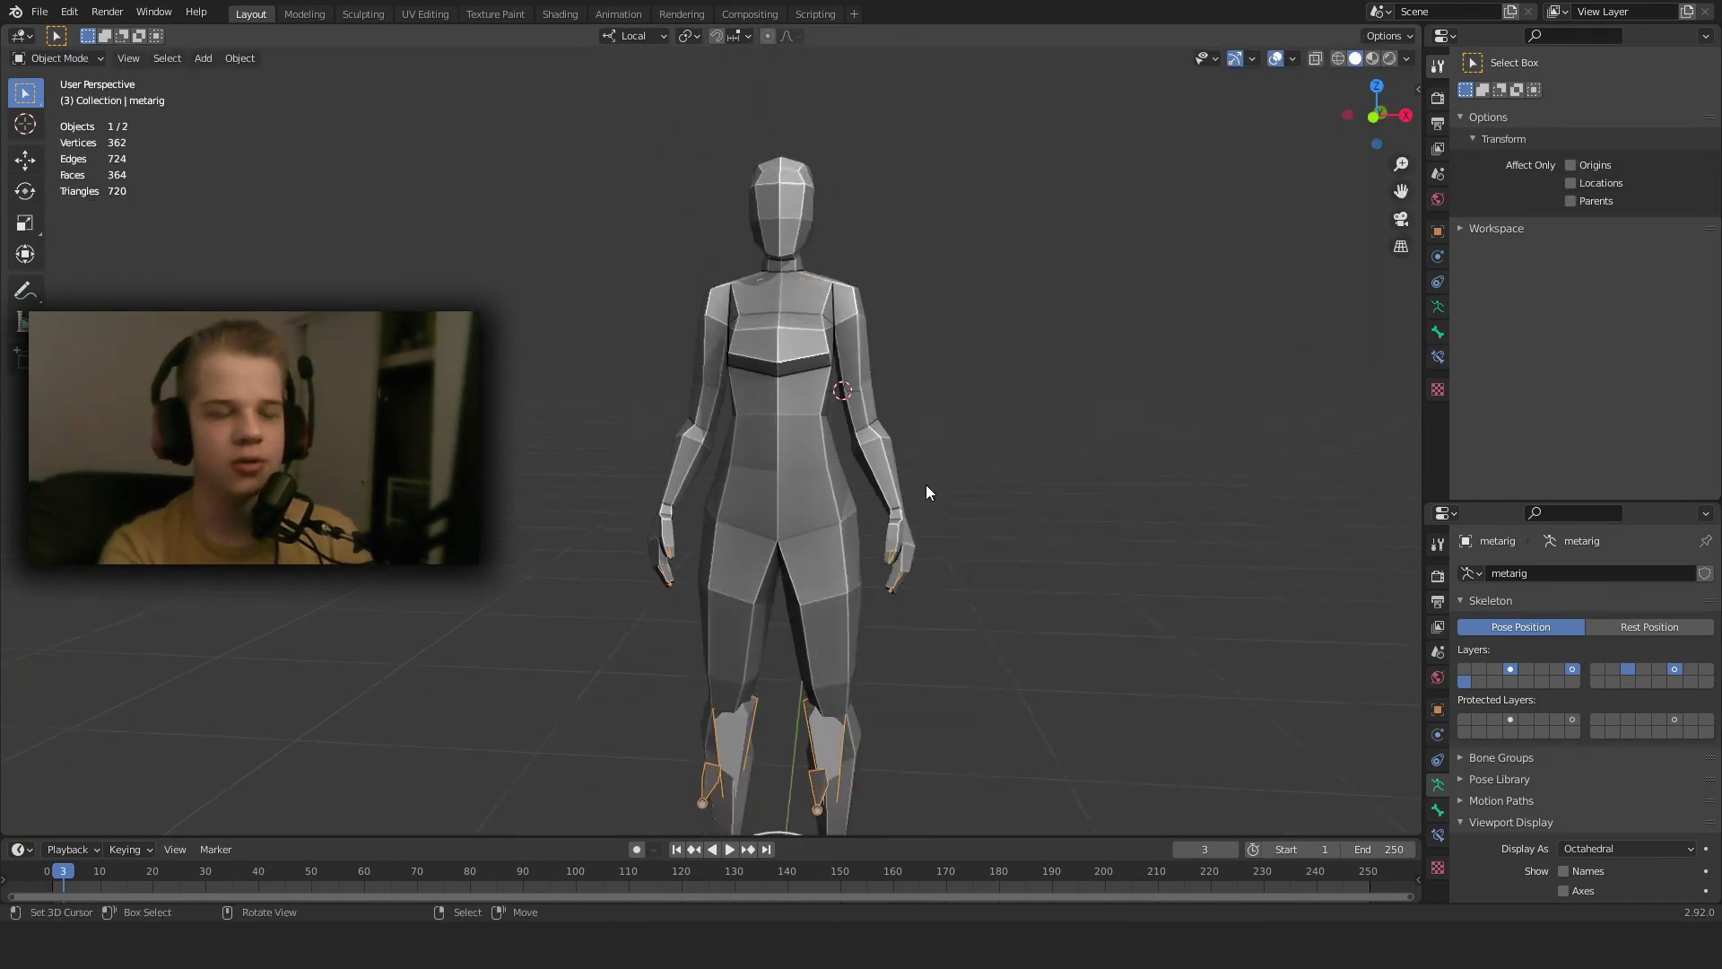
middle_drag(927, 492, 726, 562)
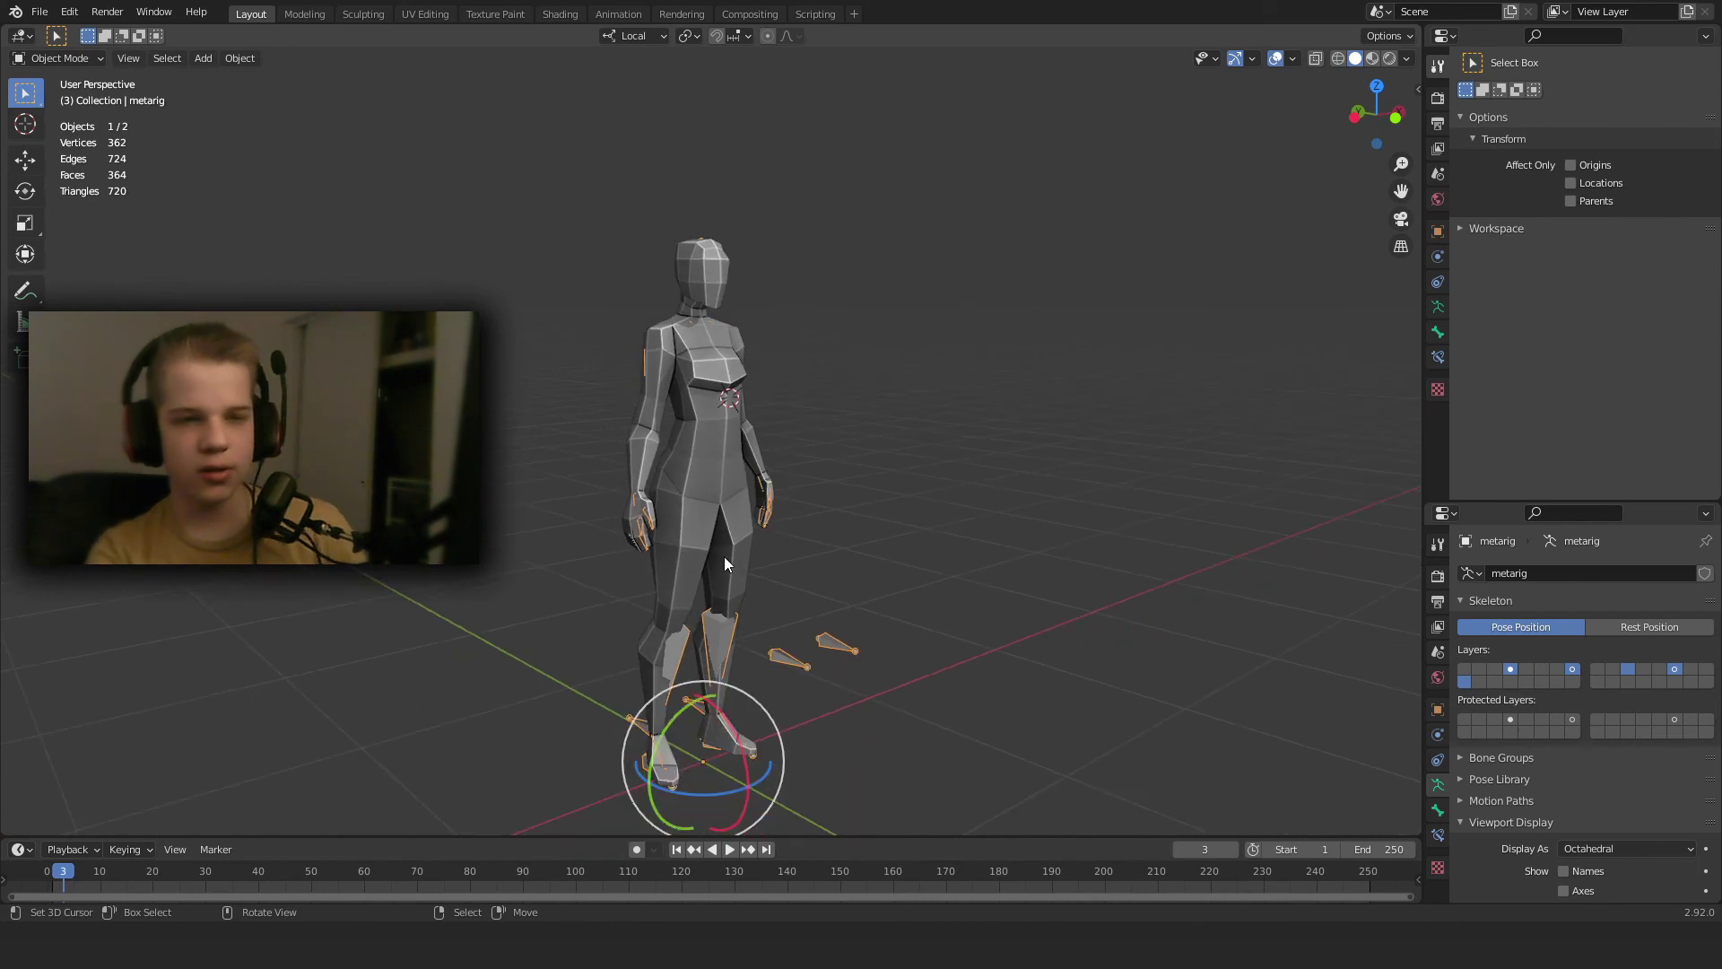